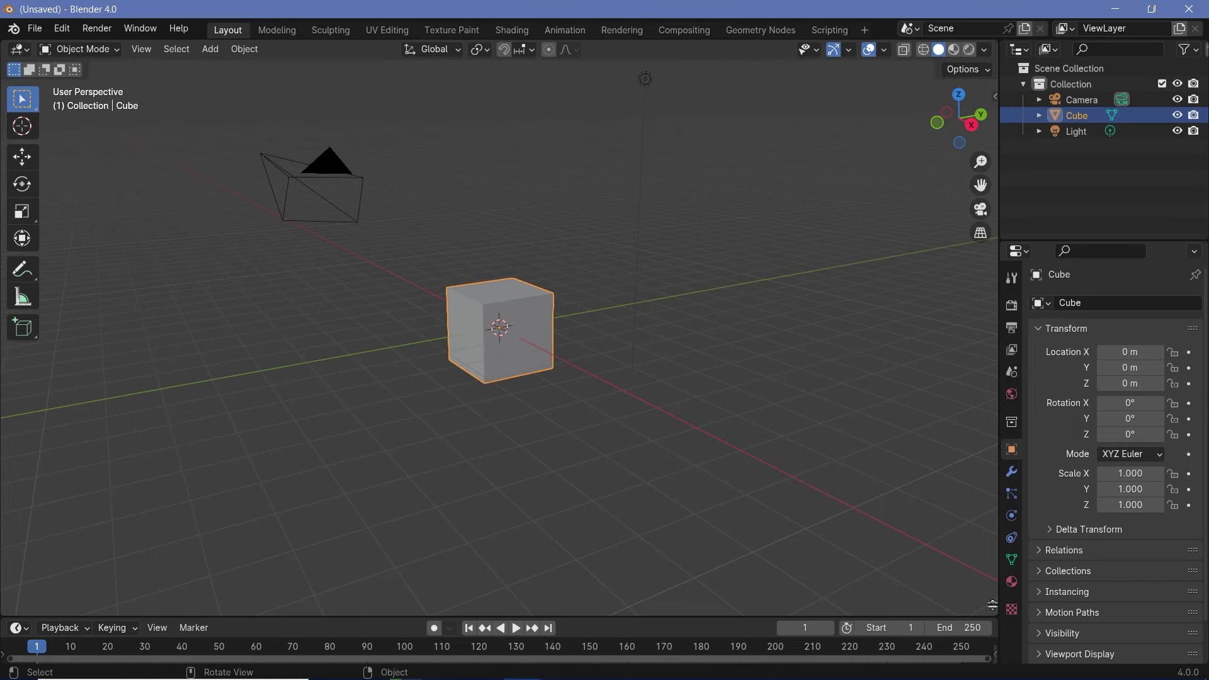
- Split the 3D viewport horizontally, turn the lower area into a Geometry Node editor, and create a new node tree for the cube
{"action": "left_click_drag", "start_coordinate": [992, 605], "coordinate": [364, 324]}
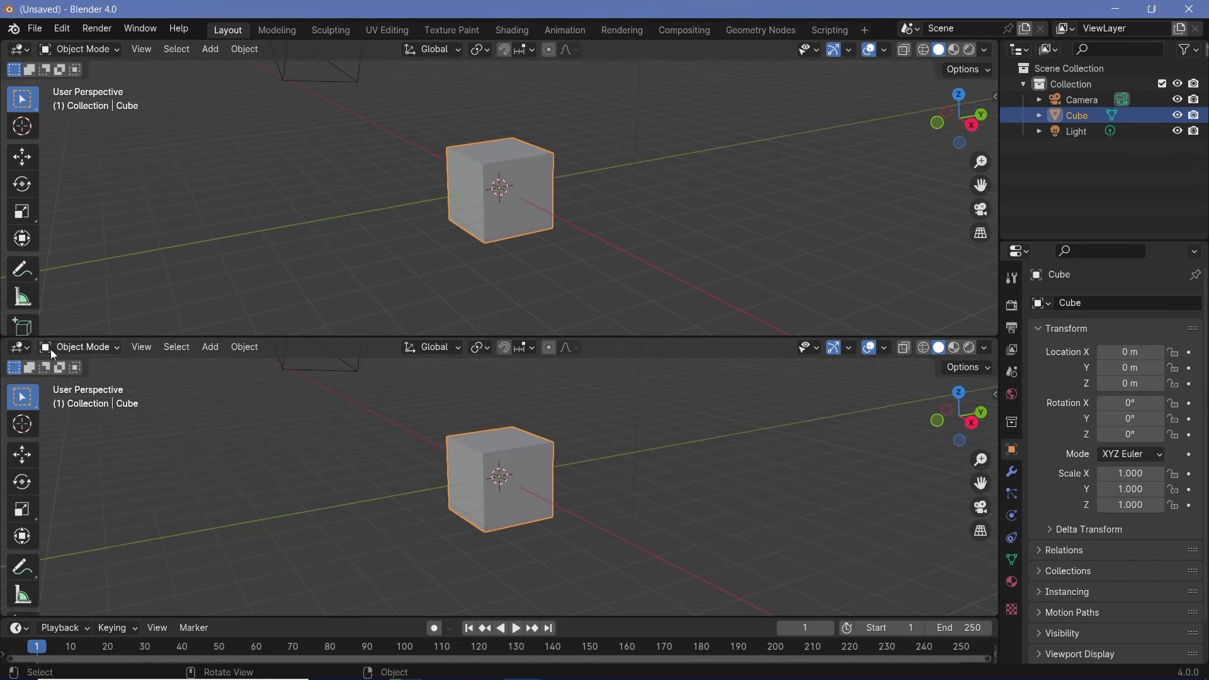
{"action": "left_click", "coordinate": [19, 348]}
{"action": "left_click", "coordinate": [54, 471]}
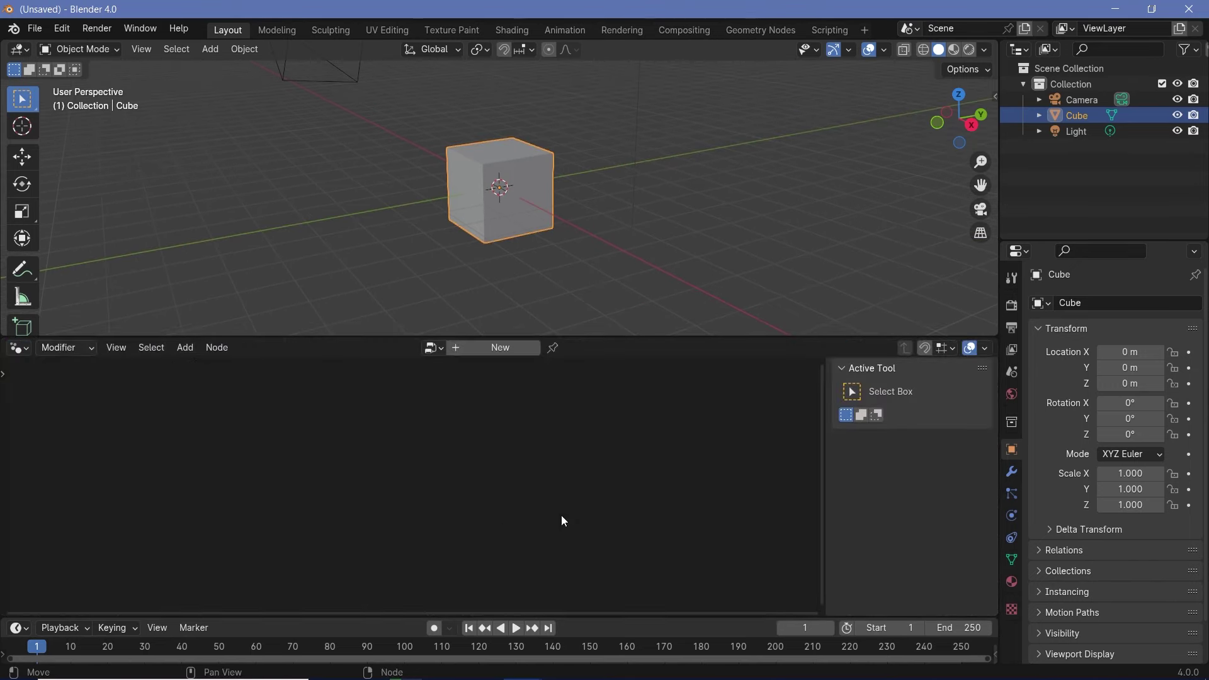
{"action": "left_click", "coordinate": [480, 350]}
{"action": "middle_click_drag", "start_coordinate": [406, 526], "coordinate": [557, 423]}
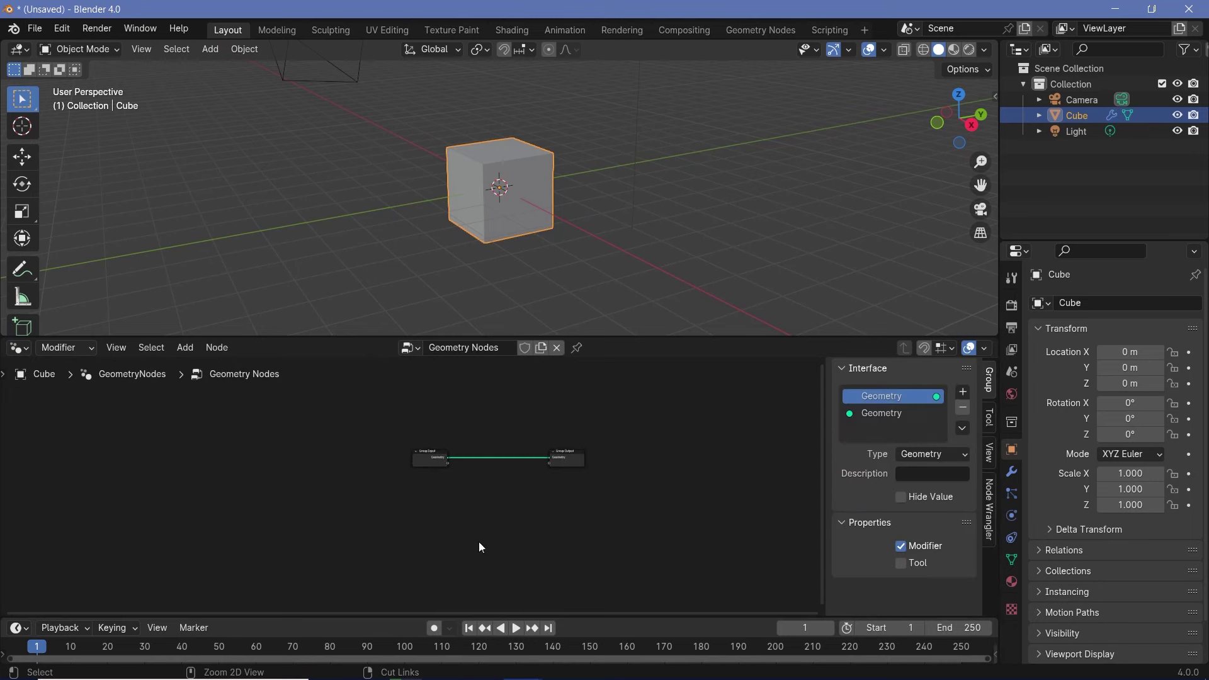
{"action": "middle_click_drag", "start_coordinate": [479, 542], "coordinate": [417, 600], "text": "ctrl"}
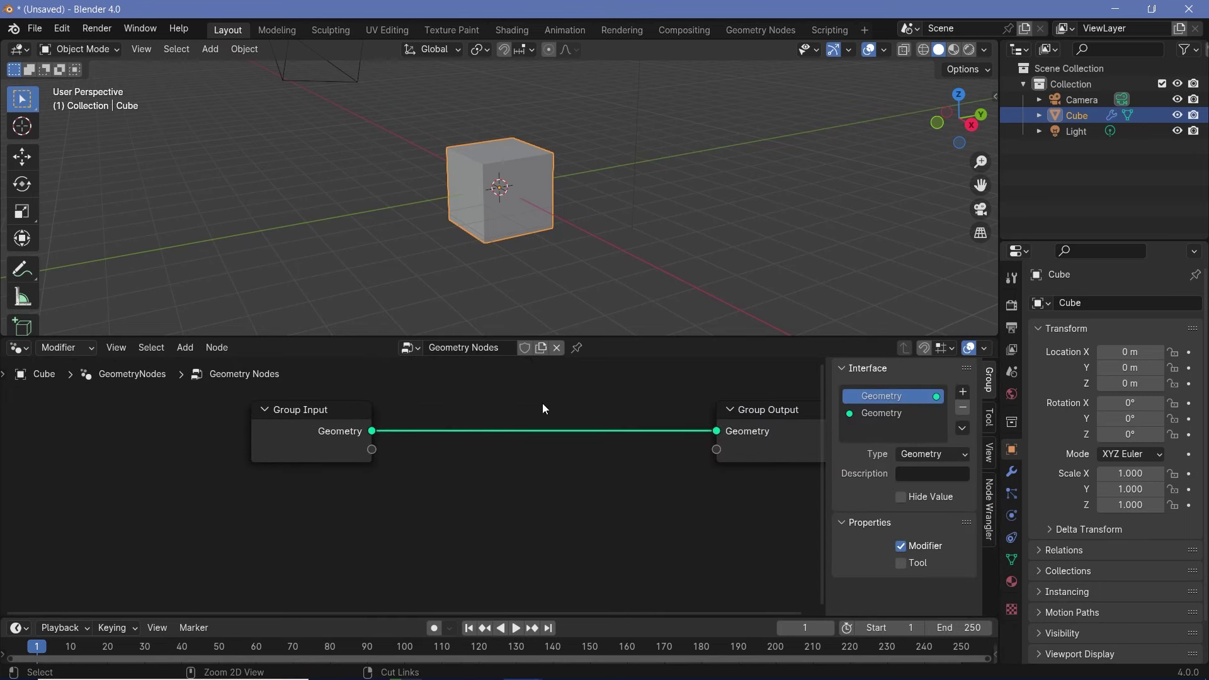
- Disconnect Group Input from Group Output and spread the nodes apart, and show the cube's modifier properties
{"action": "right_click_drag", "start_coordinate": [537, 451], "coordinate": [537, 453], "text": "ctrl"}
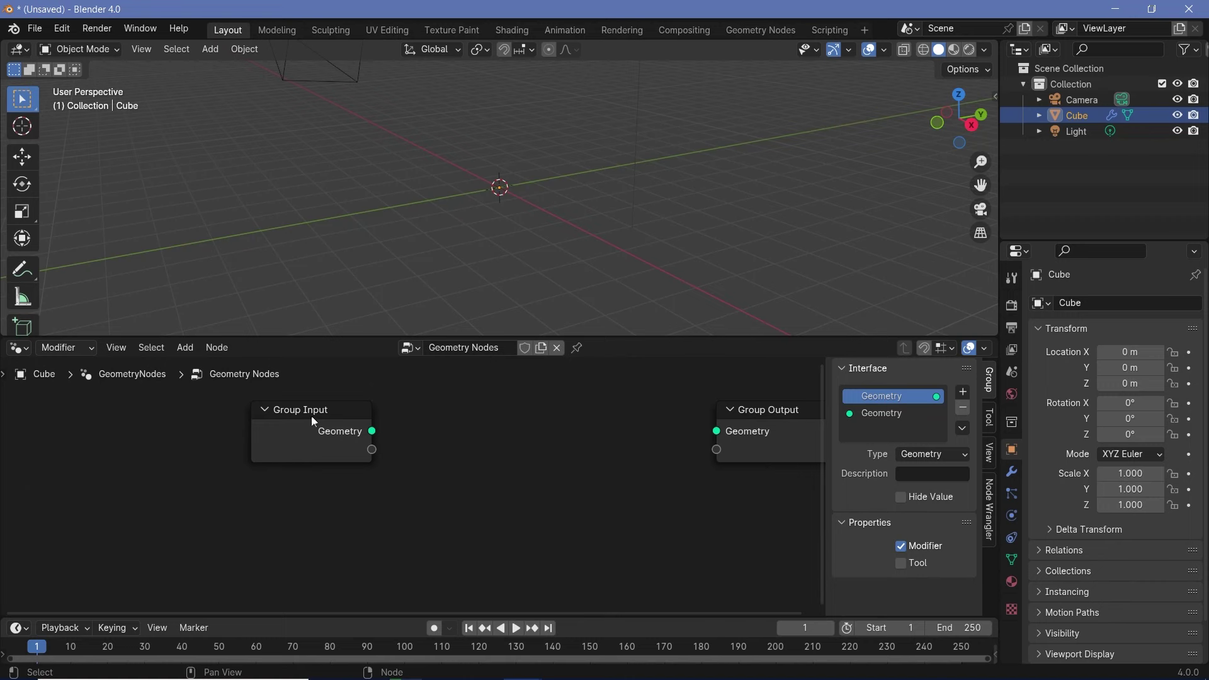
{"action": "left_click_drag", "start_coordinate": [313, 434], "coordinate": [2, 433]}
{"action": "left_click_drag", "start_coordinate": [59, 449], "coordinate": [137, 449]}
{"action": "scroll", "coordinate": [137, 450], "scroll_direction": "down", "scroll_amount": 5}
{"action": "middle_click_drag", "start_coordinate": [137, 452], "coordinate": [198, 457]}
{"action": "left_click_drag", "start_coordinate": [231, 469], "coordinate": [355, 458]}
{"action": "left_click", "coordinate": [1012, 473]}
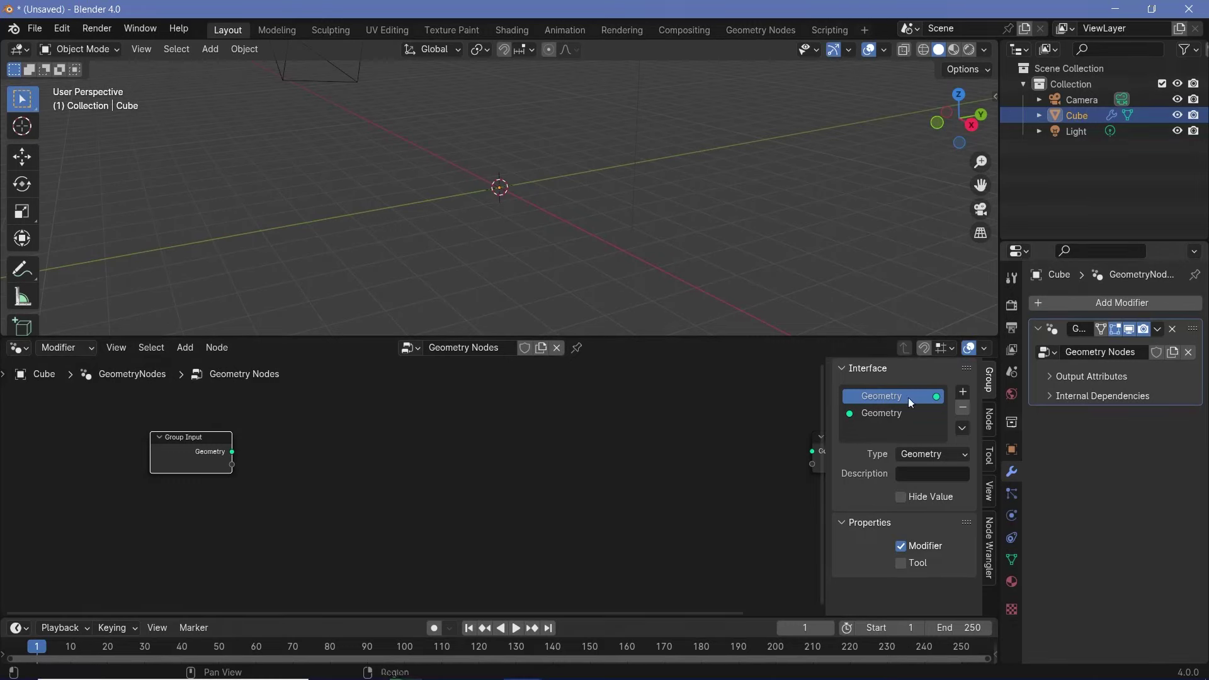
{"action": "key", "text": "Home"}
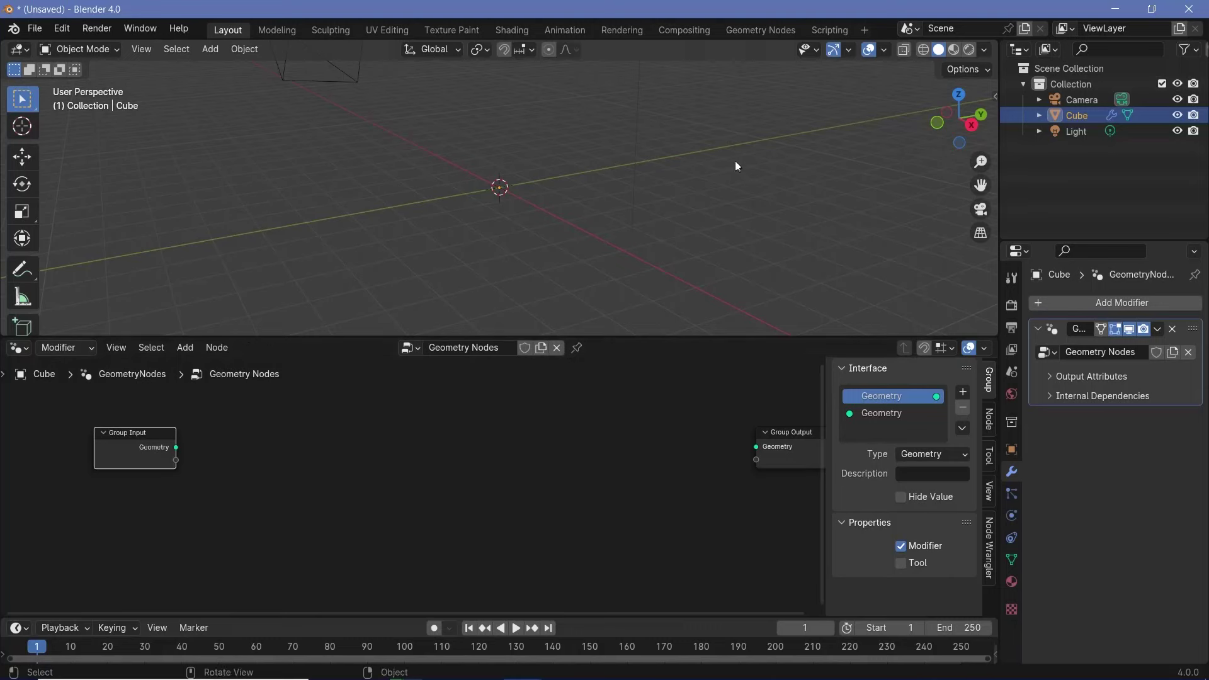
- Add a Curve Line node between Group Input and Group Output
{"action": "middle_click_drag", "start_coordinate": [410, 493], "coordinate": [493, 485]}
{"action": "key", "text": "shift+a"}
{"action": "mouse_move", "coordinate": [495, 489]}
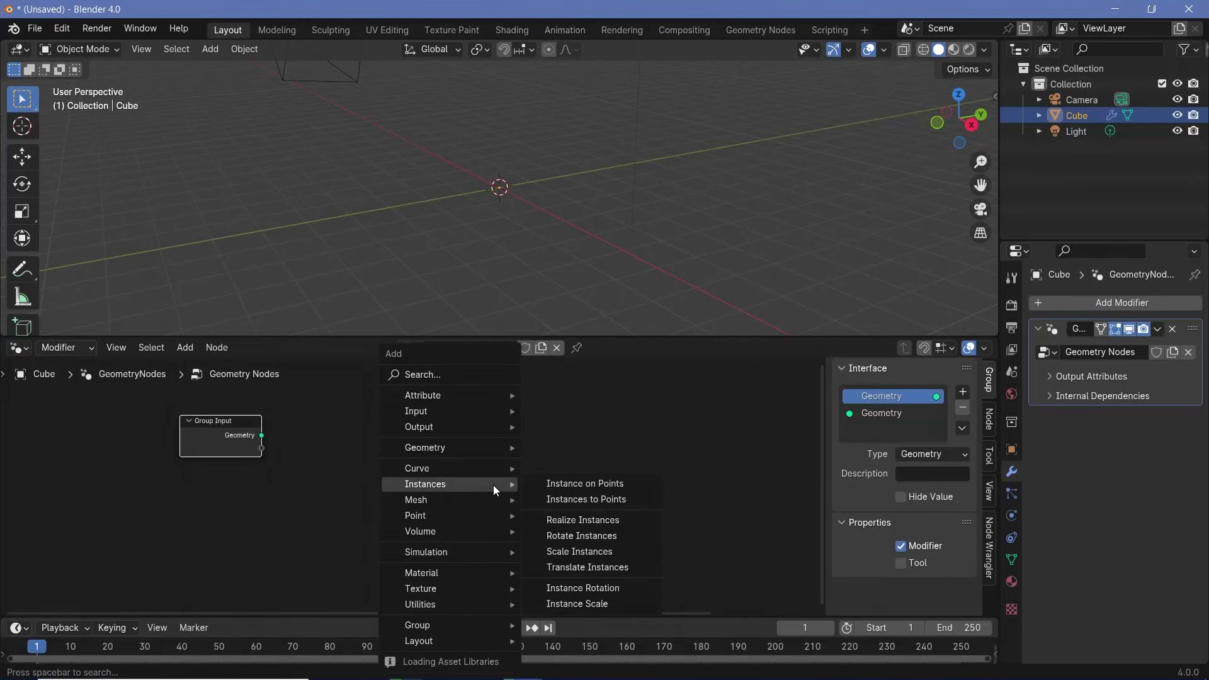
{"action": "type", "text": "cuve lin"}
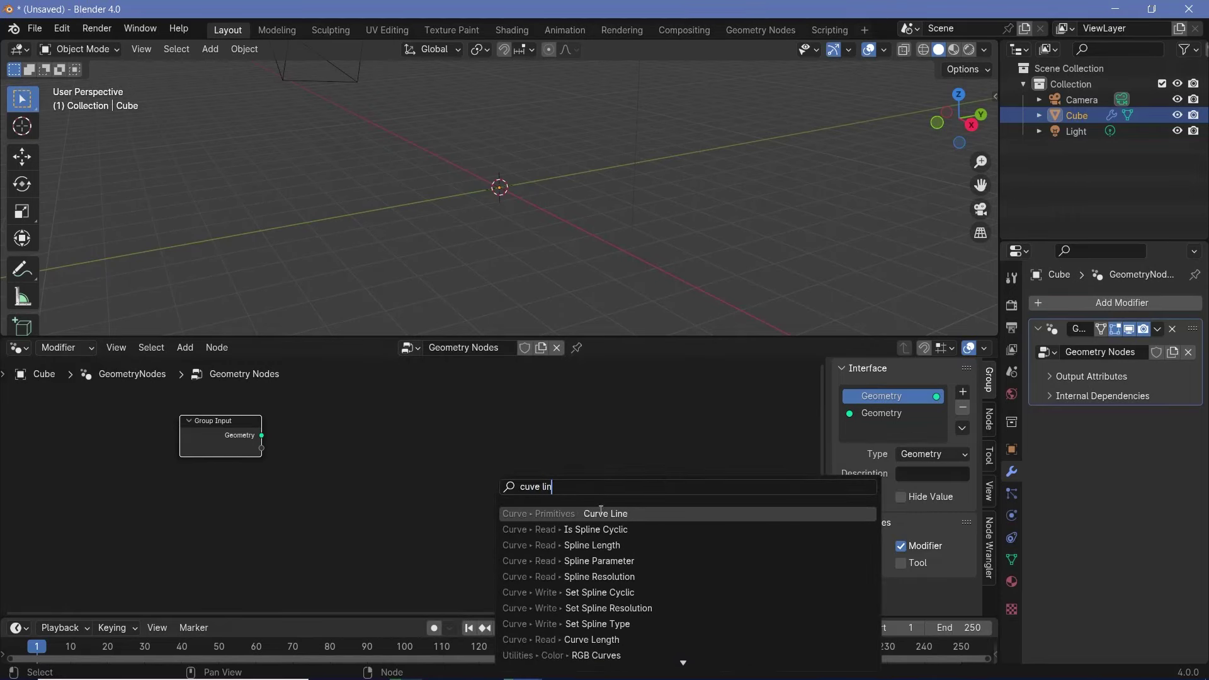
{"action": "left_click", "coordinate": [600, 514]}
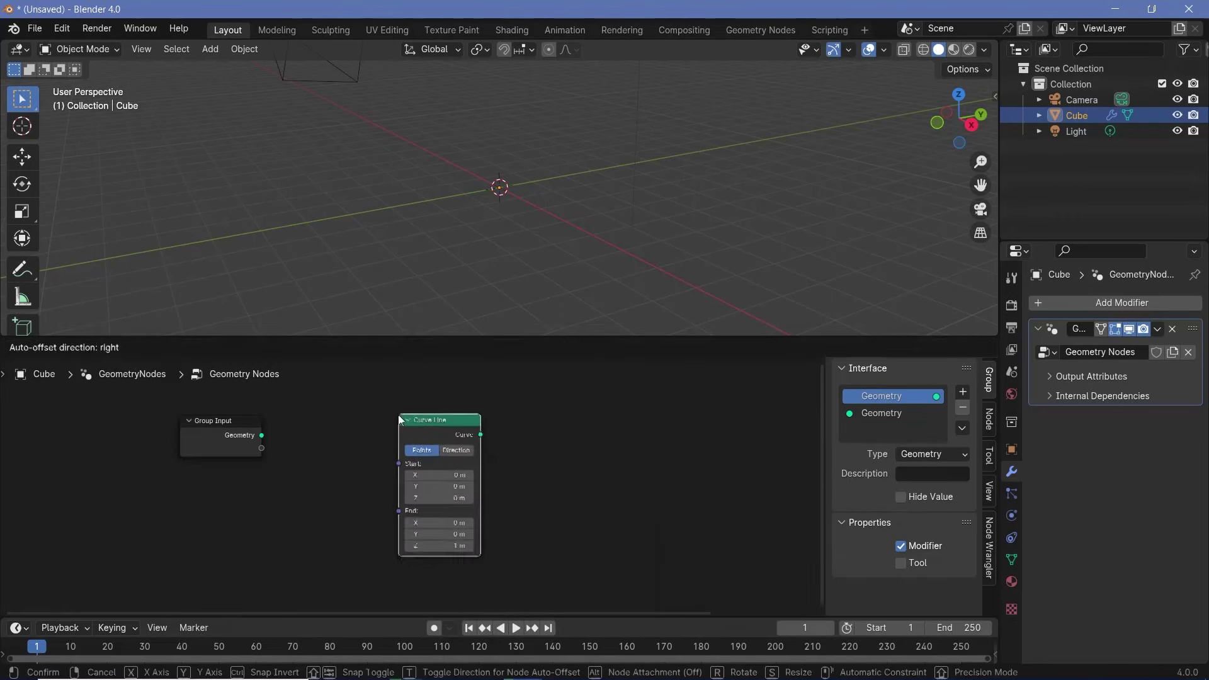
{"action": "left_click", "coordinate": [372, 494]}
{"action": "scroll", "coordinate": [364, 500], "scroll_direction": "up", "scroll_amount": 2}
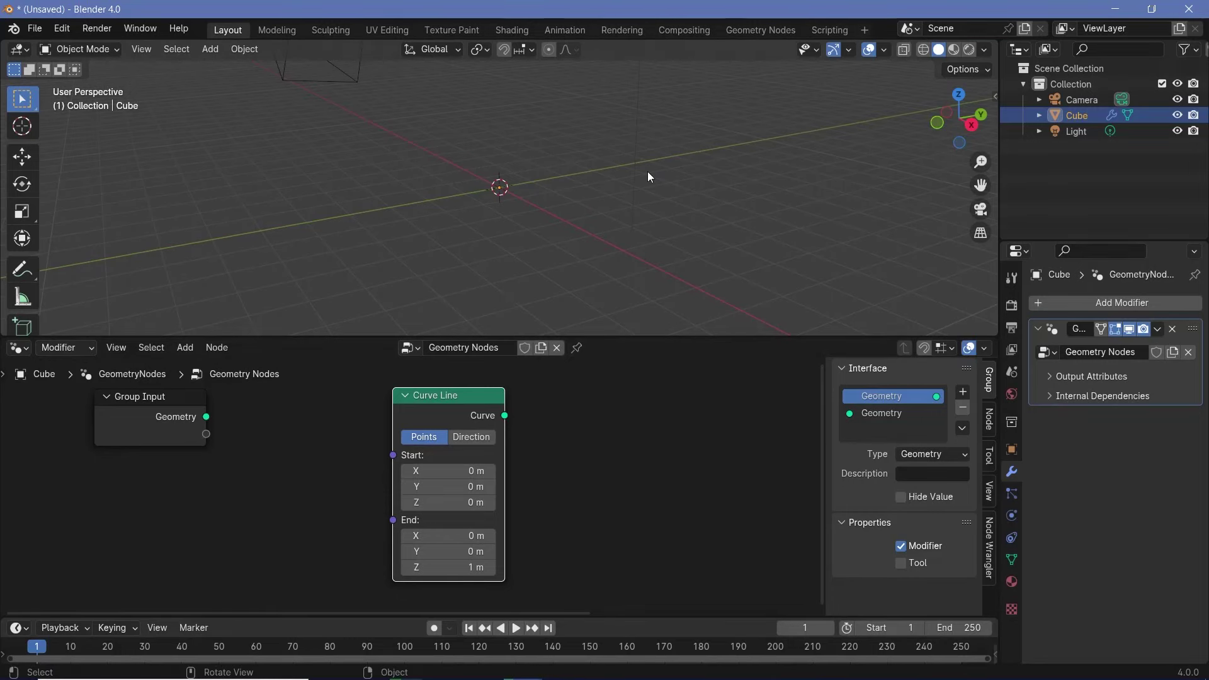
- Move Group Input away from the Curve Line and add a Math node set to Divide between them
{"action": "left_click", "coordinate": [157, 436]}
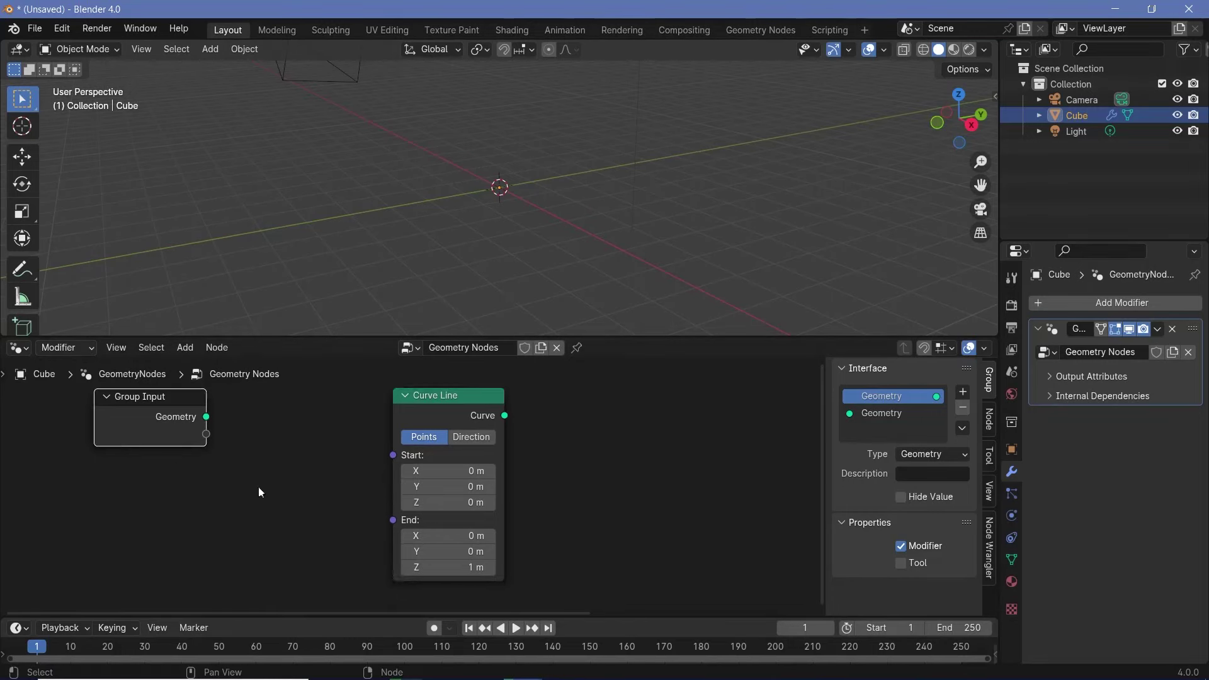
{"action": "key", "text": "Home"}
{"action": "left_click_drag", "start_coordinate": [274, 409], "coordinate": [98, 425]}
{"action": "key", "text": "shift+a"}
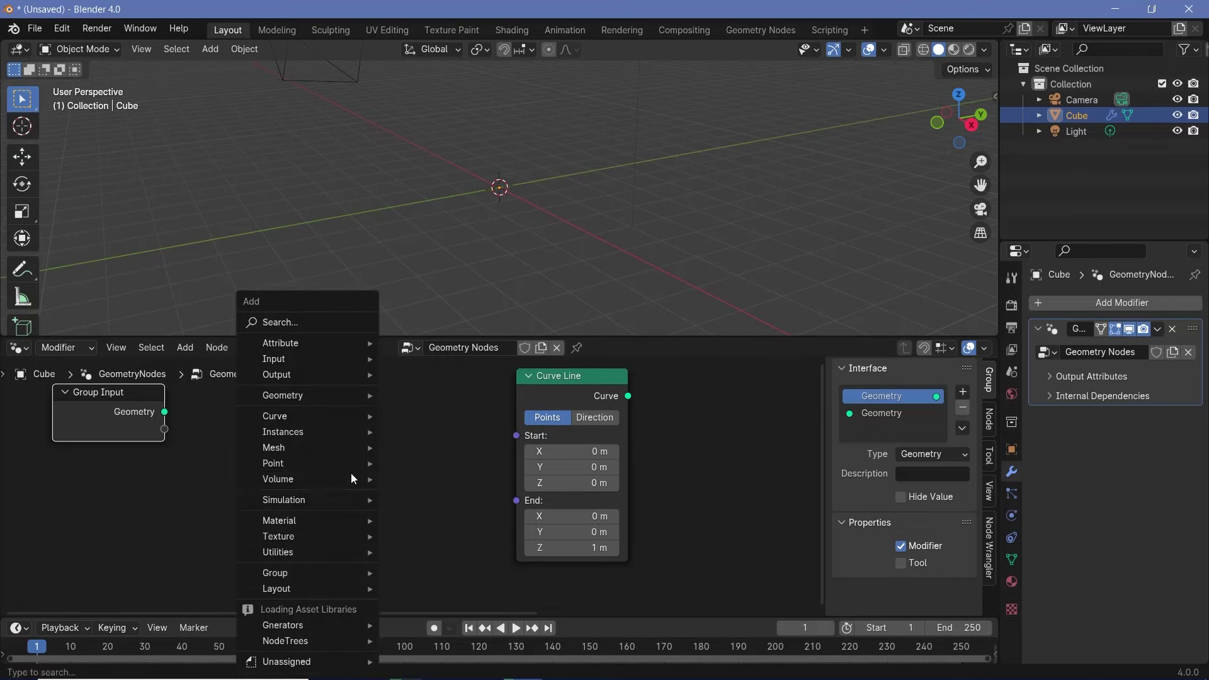
{"action": "type", "text": "math"}
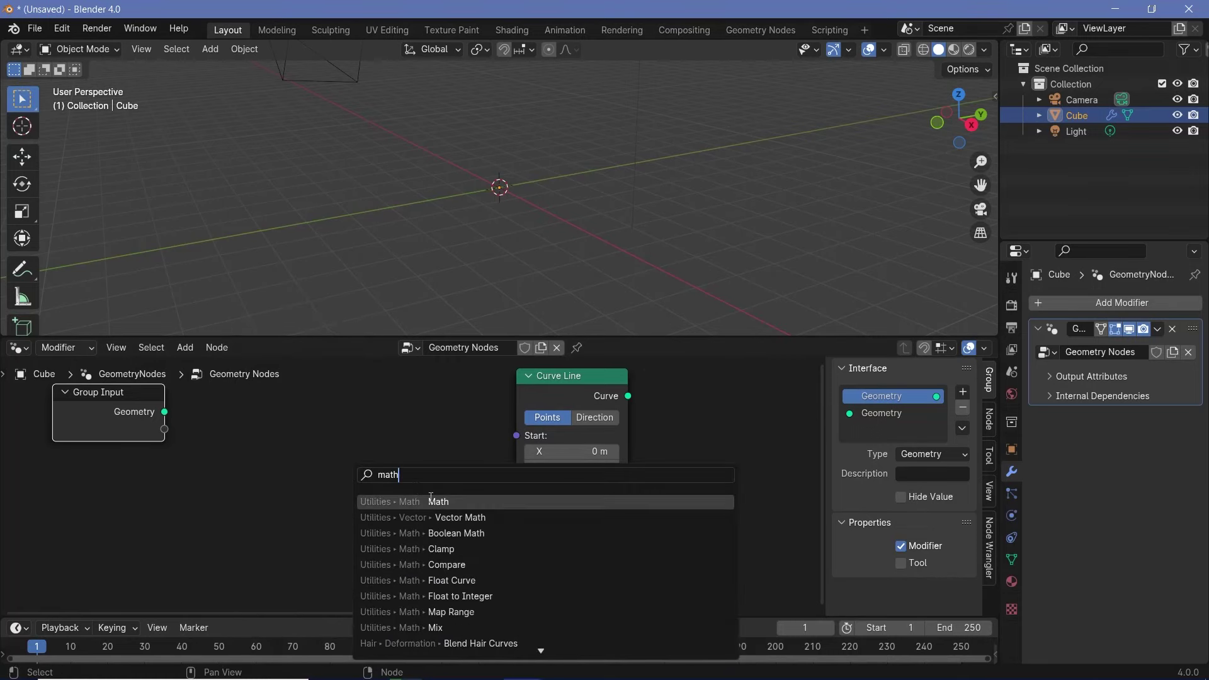
{"action": "left_click", "coordinate": [430, 502]}
{"action": "left_click", "coordinate": [322, 511]}
{"action": "left_click", "coordinate": [330, 496]}
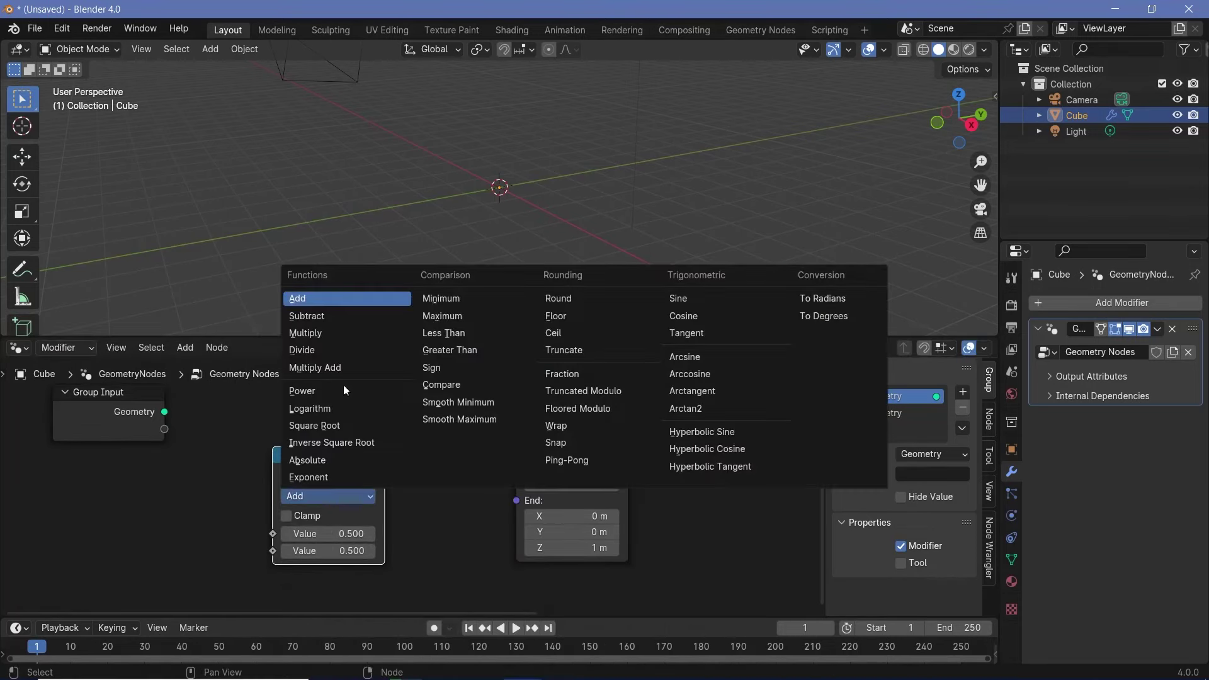
{"action": "left_click", "coordinate": [350, 349]}
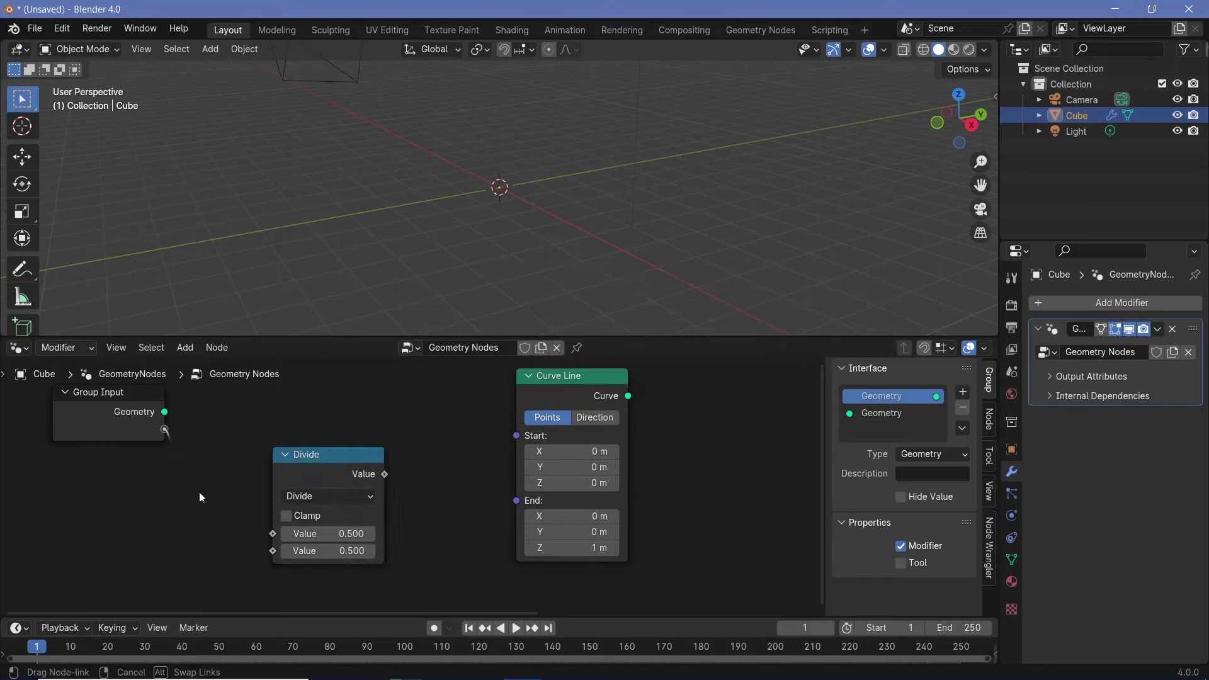
- Connect a new Group Input socket to the Divide node's first value and set its second value to 2
{"action": "left_click_drag", "start_coordinate": [200, 497], "coordinate": [273, 532]}
{"action": "left_click", "coordinate": [319, 552]}
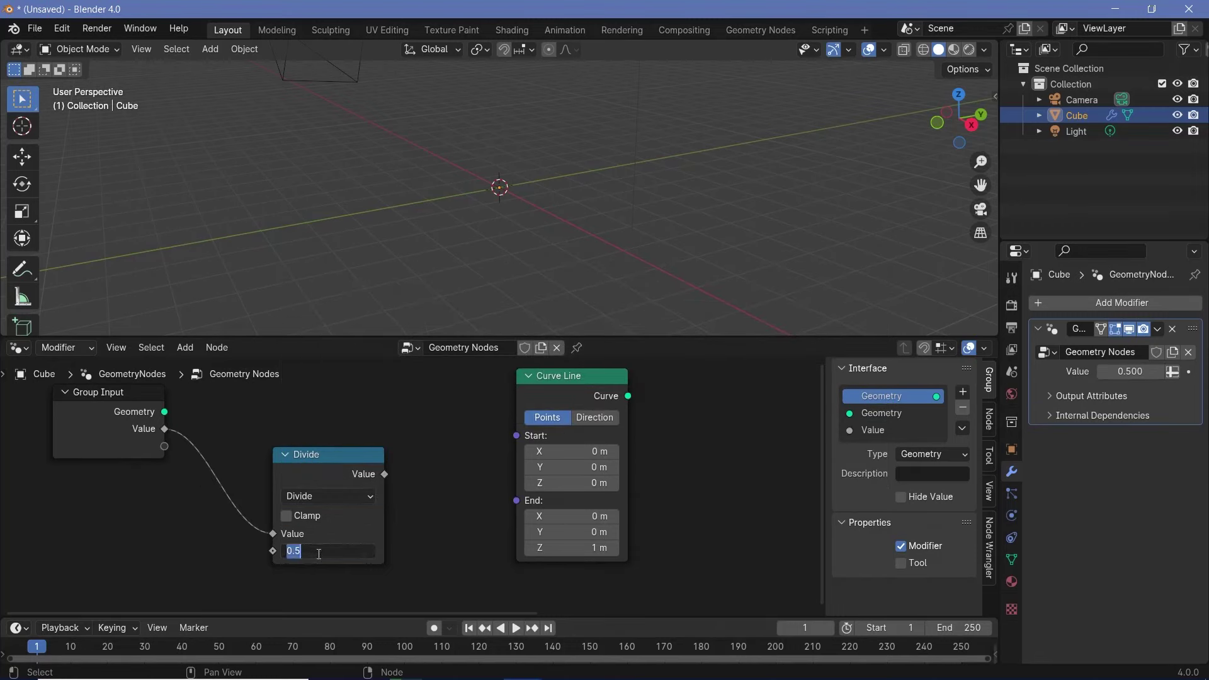
{"action": "type", "text": "2"}
{"action": "key", "text": "Return"}
{"action": "left_click_drag", "start_coordinate": [326, 469], "coordinate": [255, 442]}
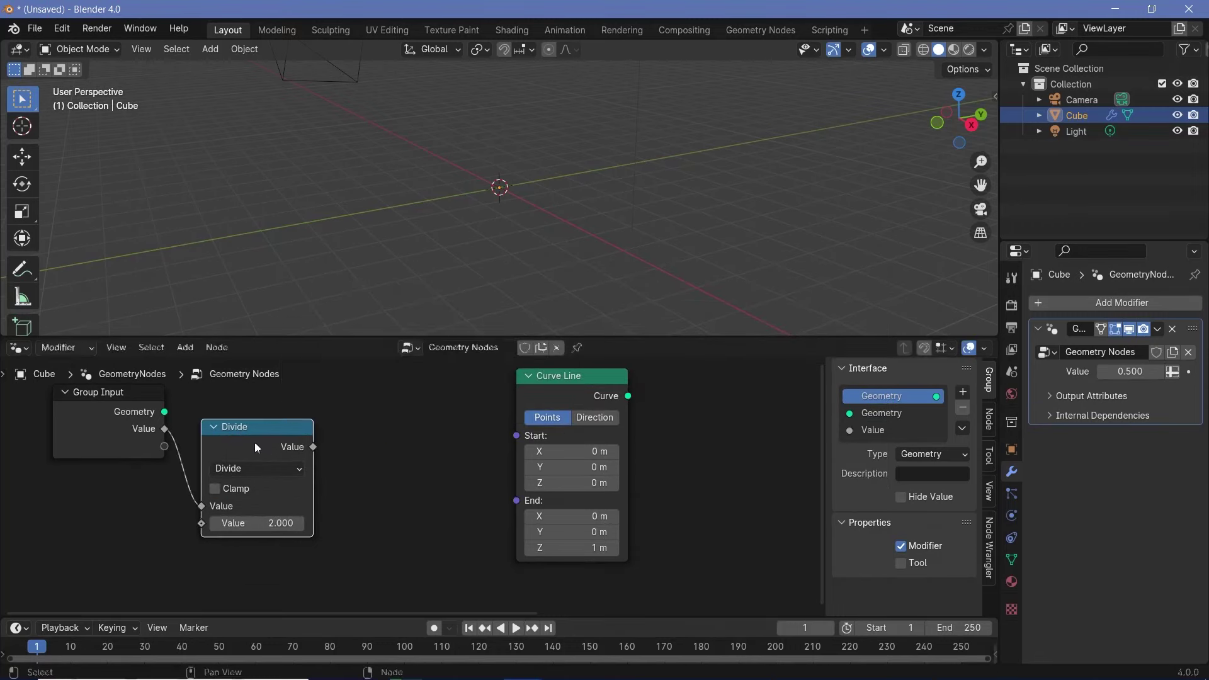
{"action": "key", "text": "shift+a"}
{"action": "mouse_move", "coordinate": [393, 480]}
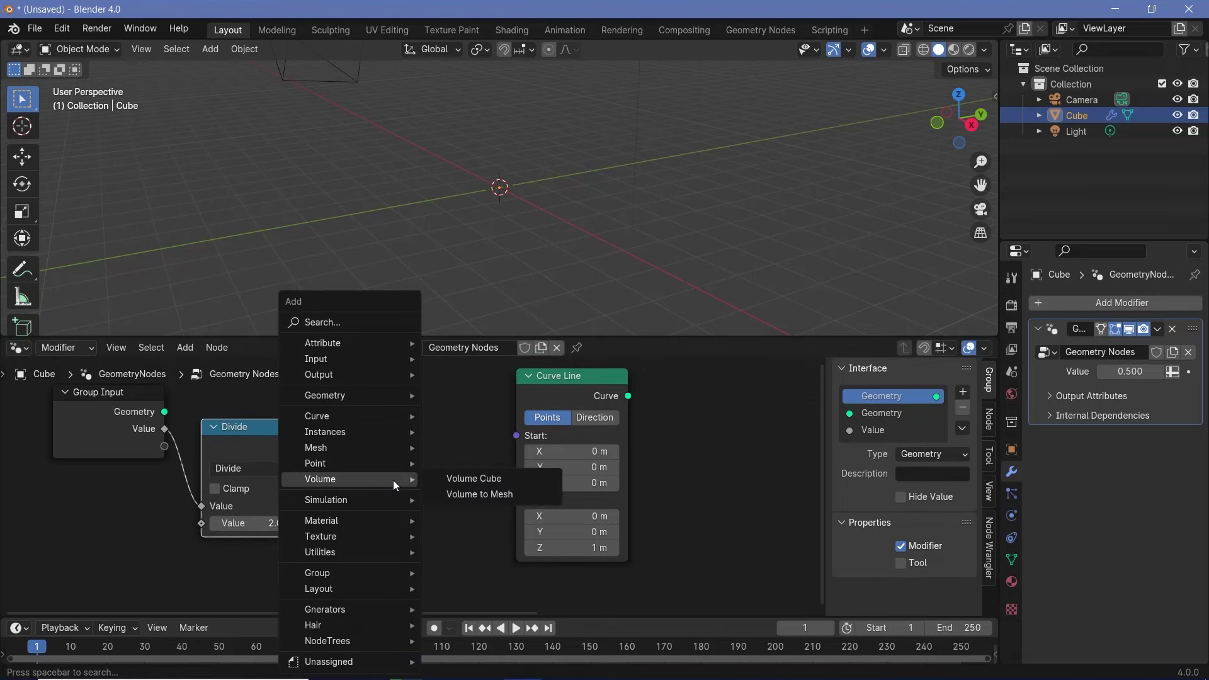
{"action": "key", "text": "Escape"}
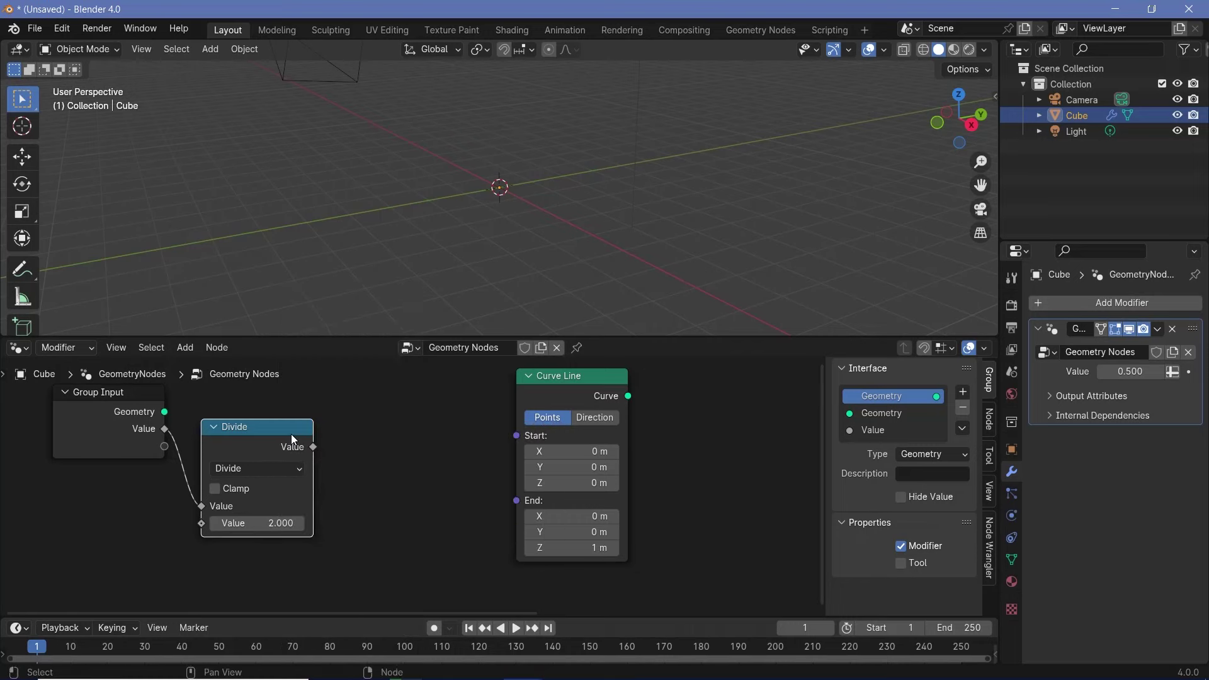
- Duplicate the Divide node, change the copy's operation to Multiply, and set its second value to -1
{"action": "key", "text": "shift+d"}
{"action": "left_click", "coordinate": [425, 411]}
{"action": "left_click", "coordinate": [407, 444]}
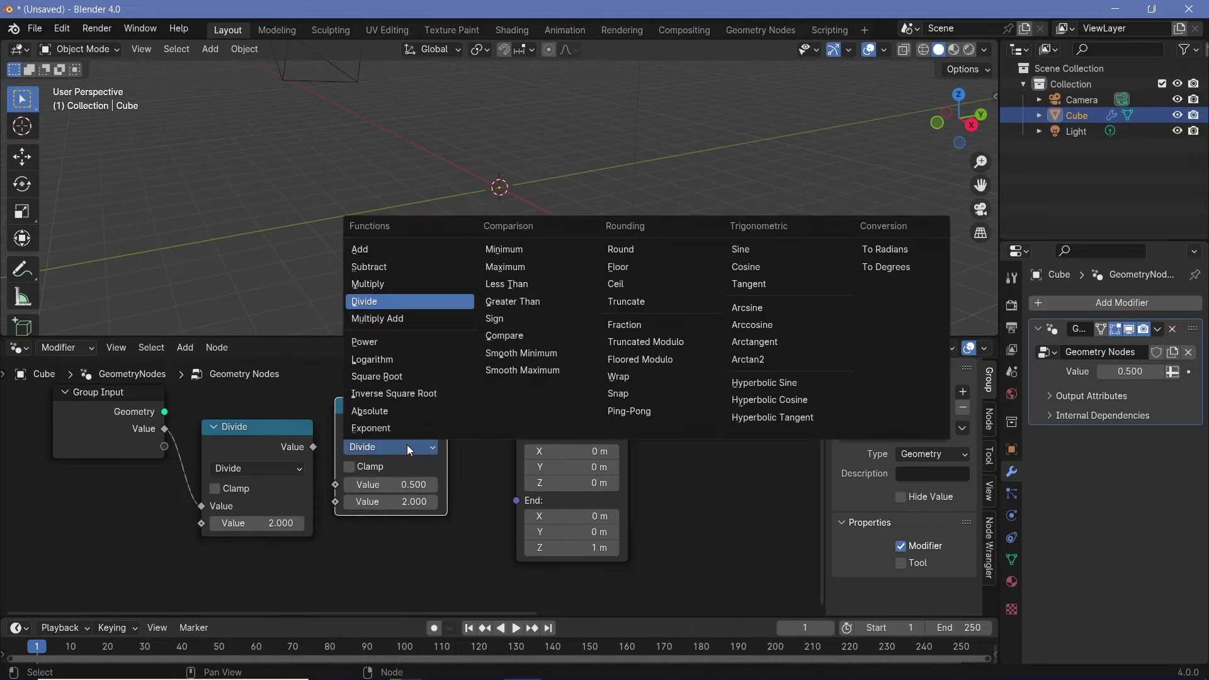
{"action": "left_click", "coordinate": [404, 285]}
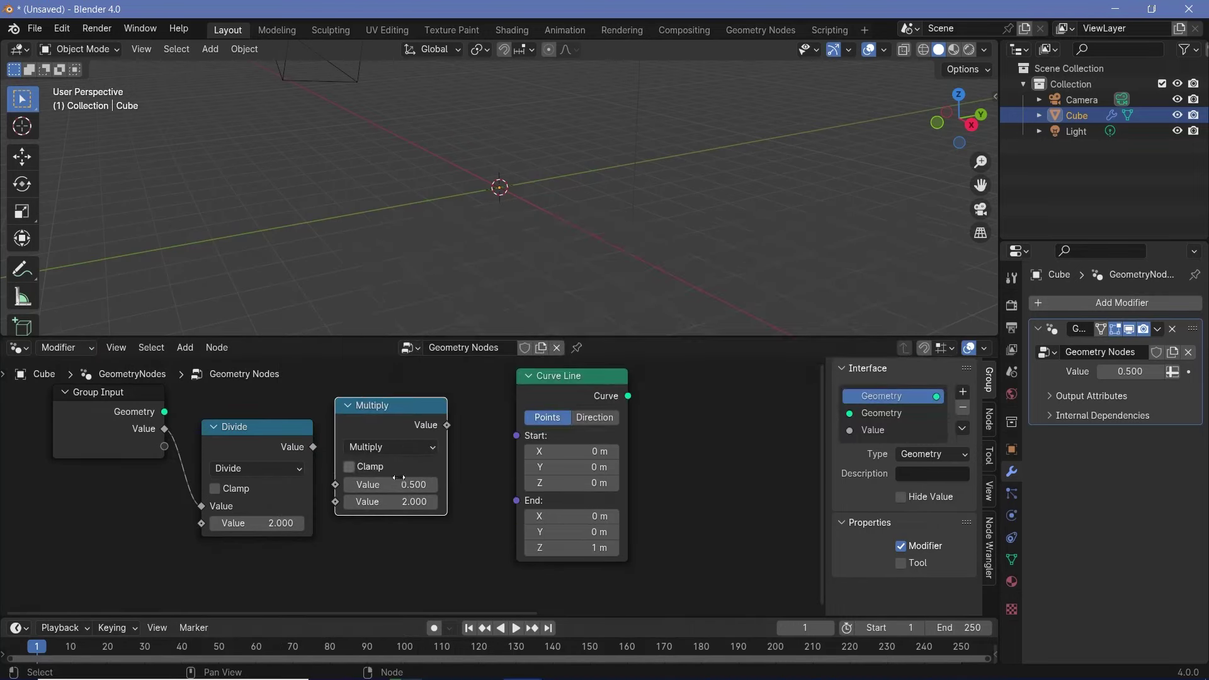
{"action": "left_click", "coordinate": [399, 502]}
{"action": "type", "text": "-"}
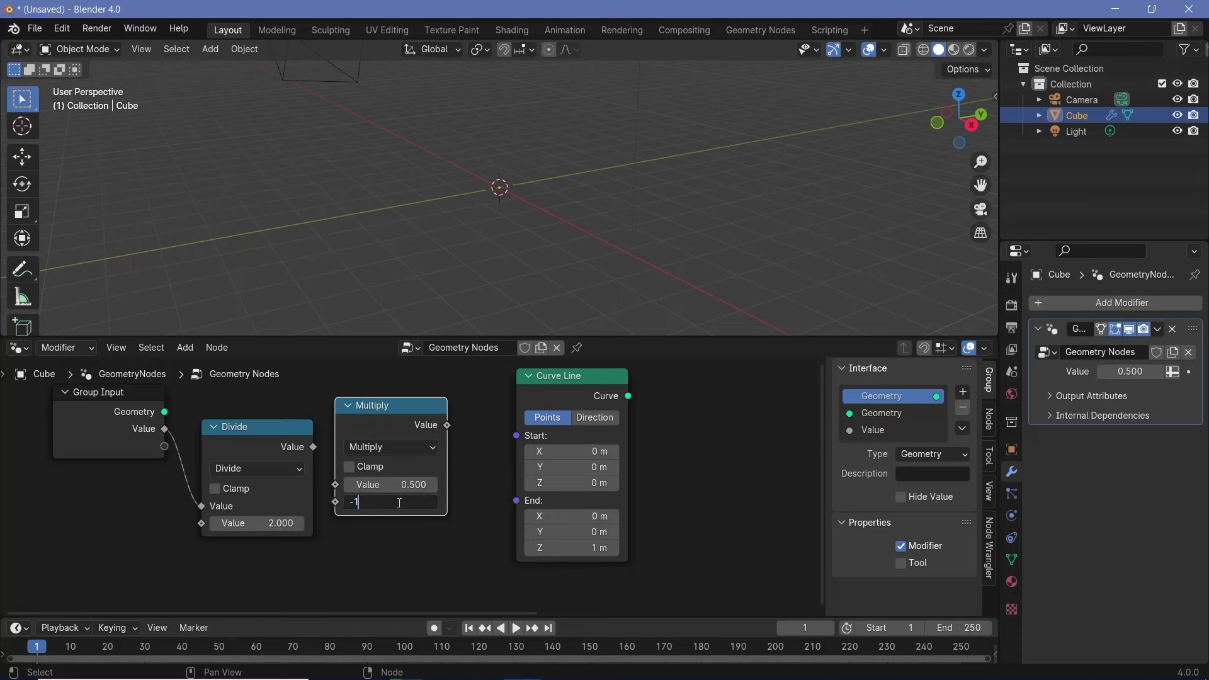
{"action": "type", "text": "1"}
{"action": "key", "text": "Return"}
- Connect the Divide output to the Multiply node's first value and place the Divide node lower, below Group Input
{"action": "left_click_drag", "start_coordinate": [313, 447], "coordinate": [343, 488]}
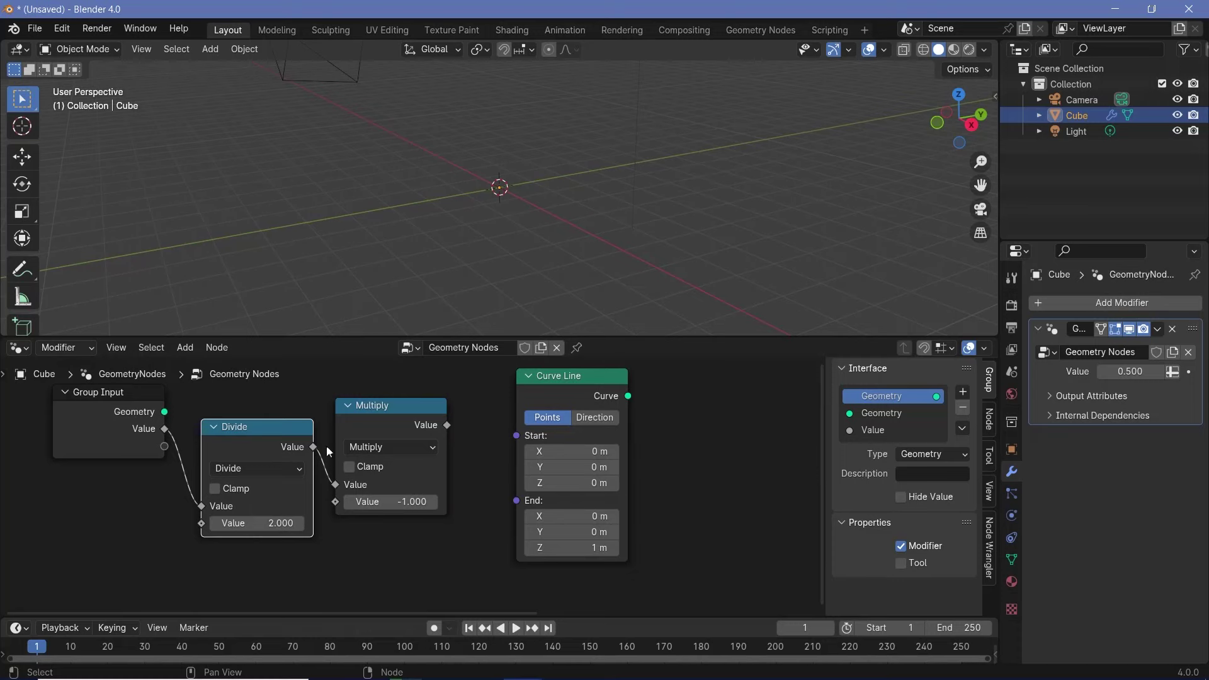
{"action": "left_click_drag", "start_coordinate": [313, 447], "coordinate": [523, 527]}
{"action": "left_click_drag", "start_coordinate": [227, 424], "coordinate": [202, 481]}
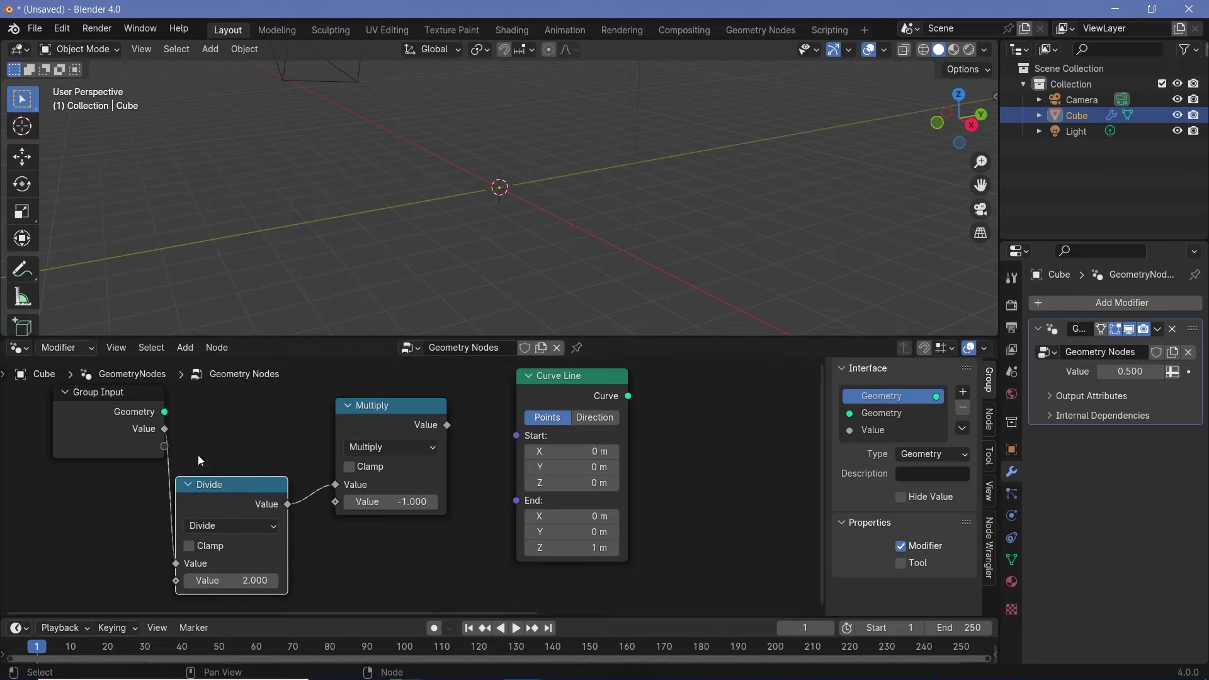
- Add a Combine XYZ node between Multiply and Curve Line and connect the Multiply output to its Y input
{"action": "left_click_drag", "start_coordinate": [559, 387], "coordinate": [647, 392]}
{"action": "key", "text": "shift+a"}
{"action": "mouse_move", "coordinate": [523, 454]}
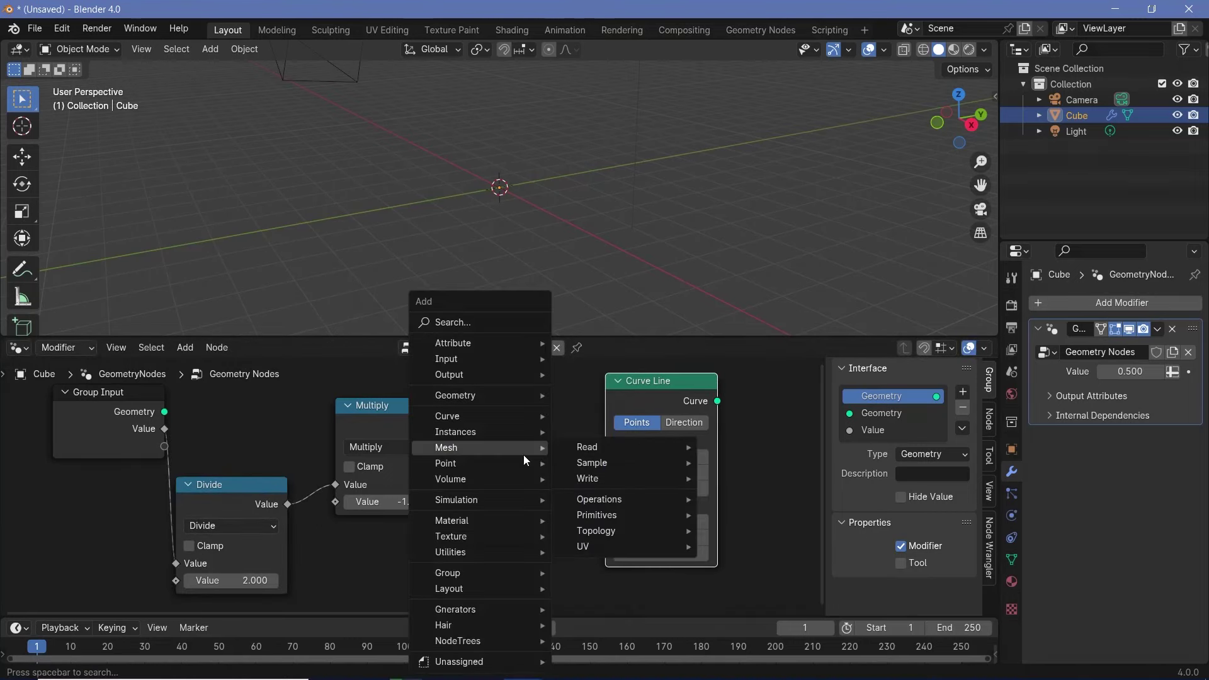
{"action": "type", "text": "combi"}
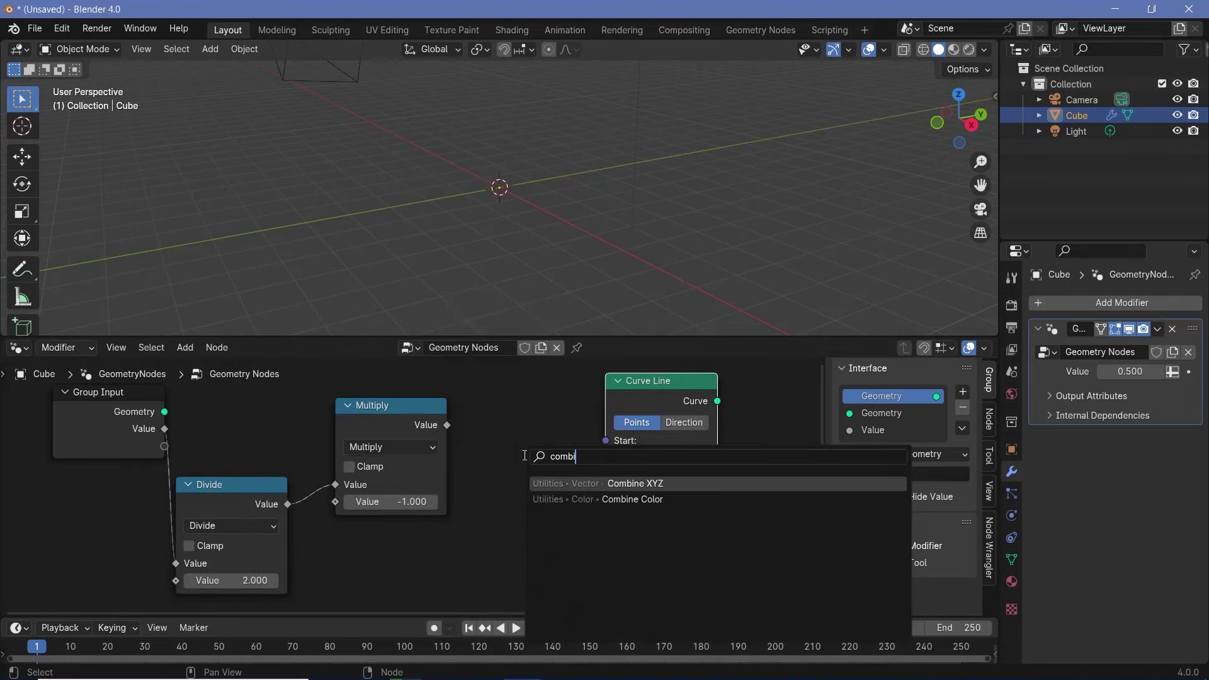
{"action": "key", "text": "Return"}
{"action": "left_click", "coordinate": [463, 373]}
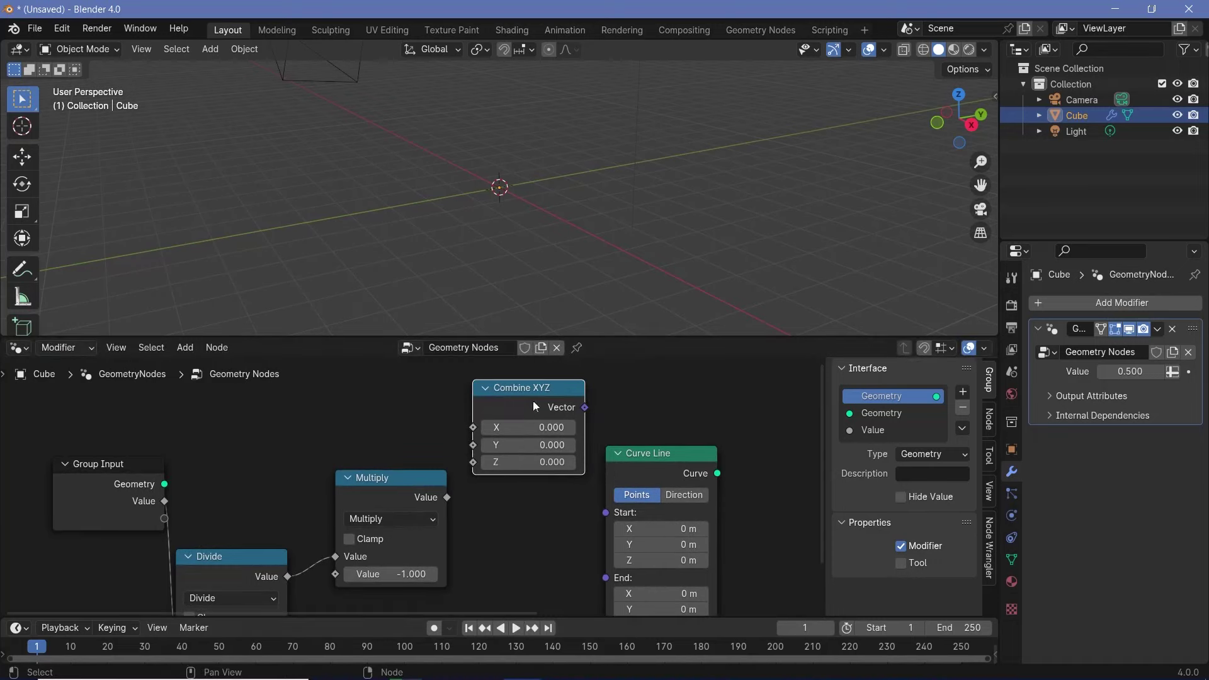
{"action": "left_click_drag", "start_coordinate": [533, 401], "coordinate": [535, 448]}
{"action": "left_click_drag", "start_coordinate": [447, 497], "coordinate": [475, 492]}
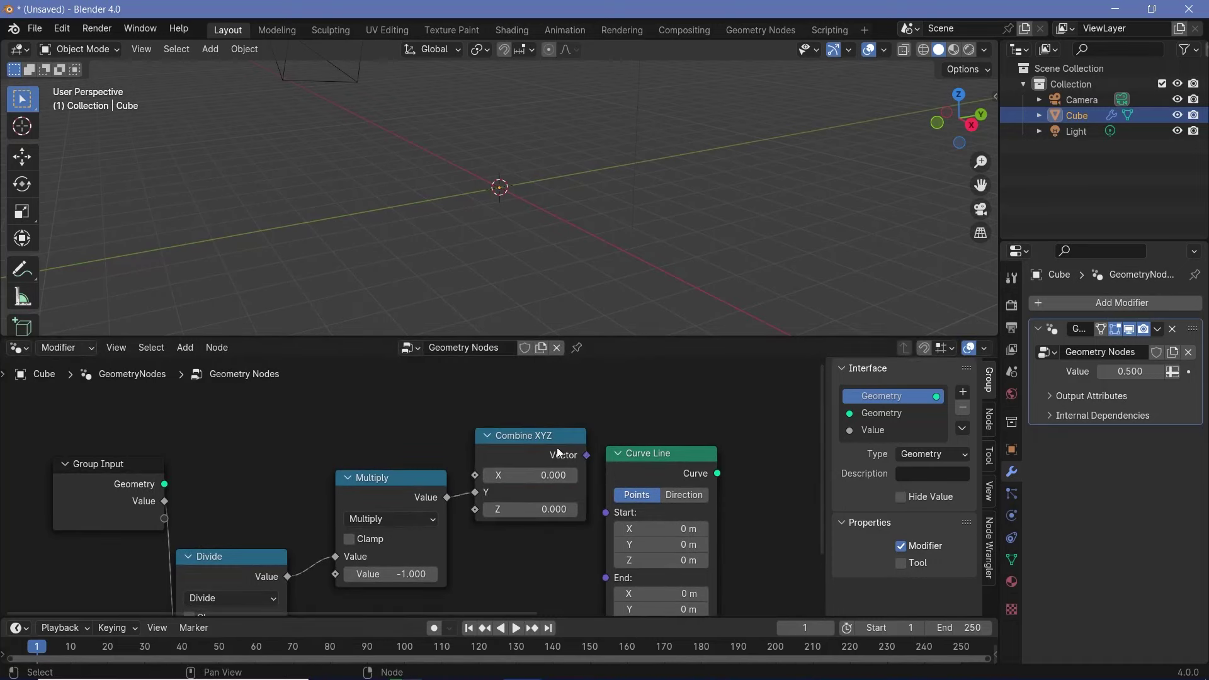
- Duplicate the Combine XYZ node below the original and connect the Divide output to the copy's Y input
{"action": "key", "text": "shift+d"}
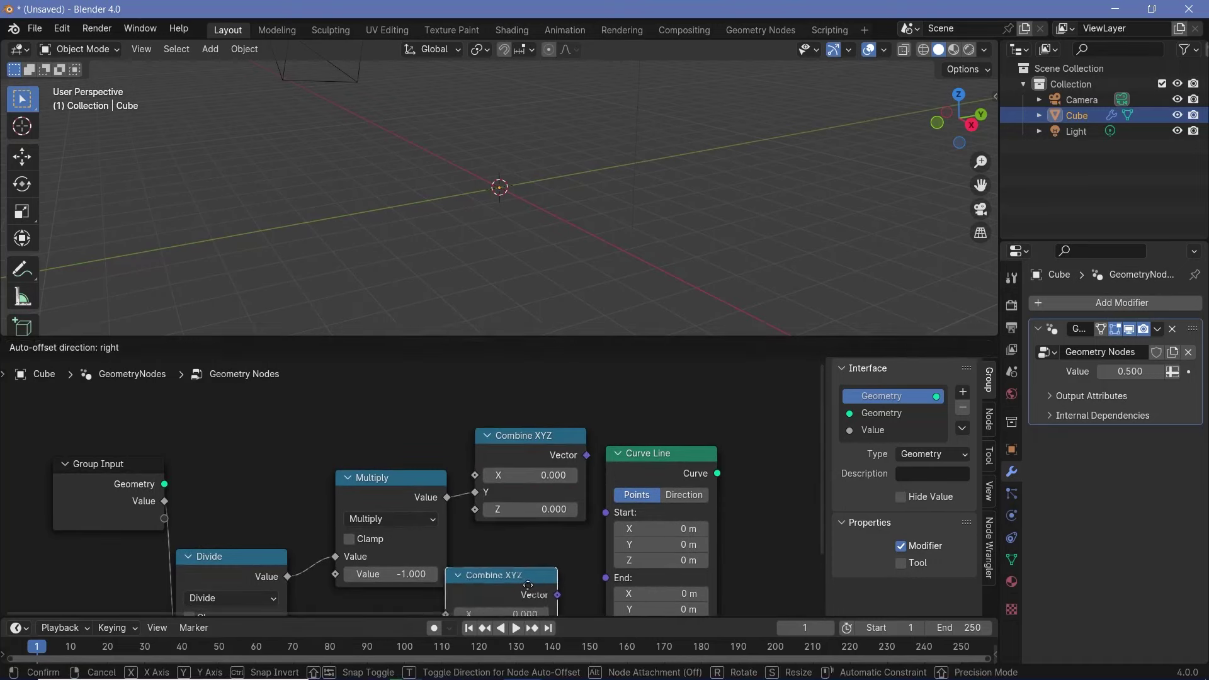
{"action": "left_click", "coordinate": [563, 568]}
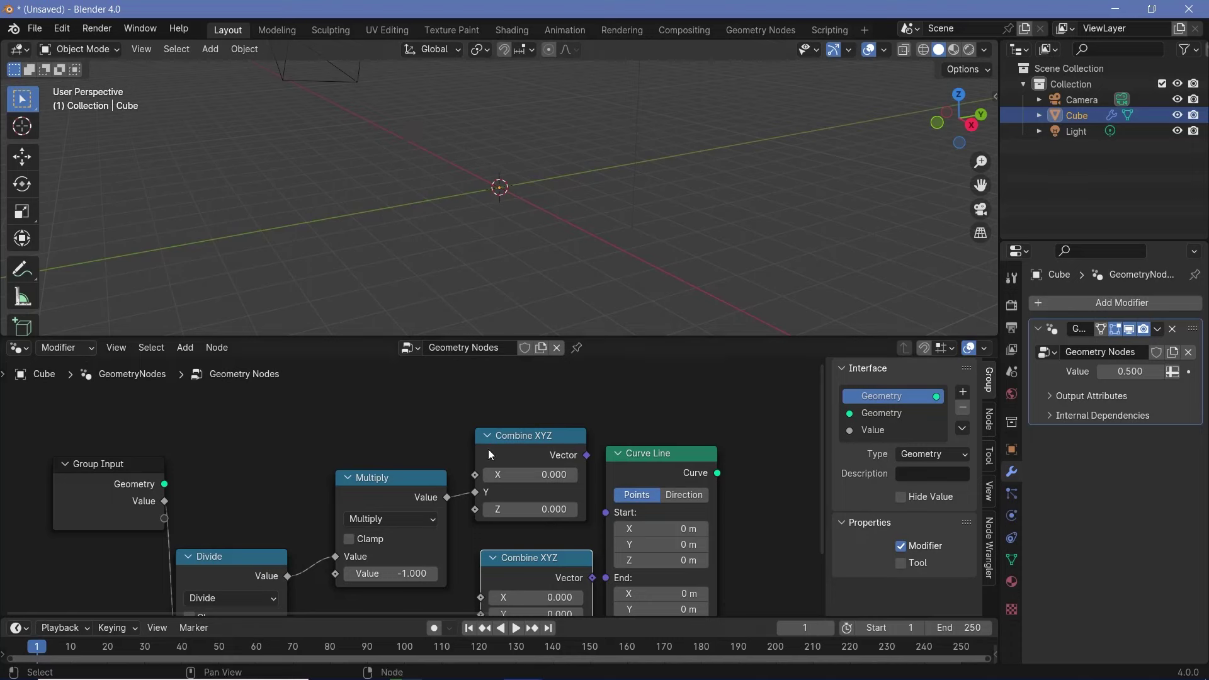
{"action": "middle_click_drag", "start_coordinate": [514, 487], "coordinate": [523, 418]}
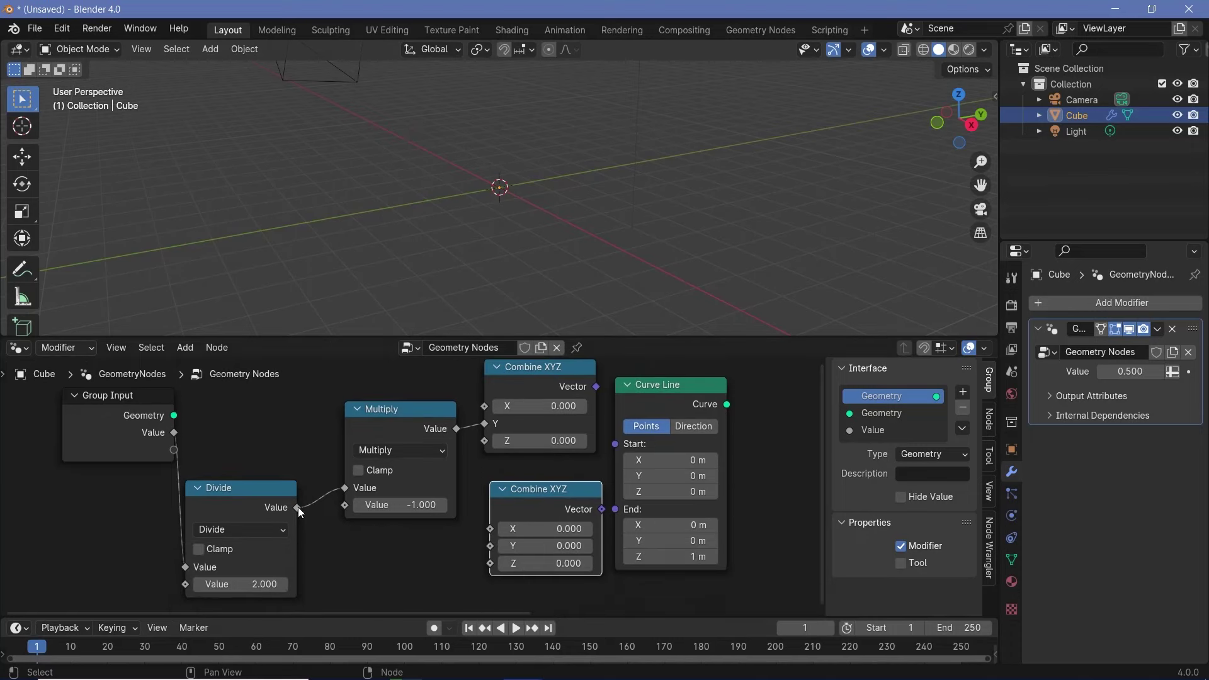
{"action": "left_click_drag", "start_coordinate": [297, 507], "coordinate": [505, 531]}
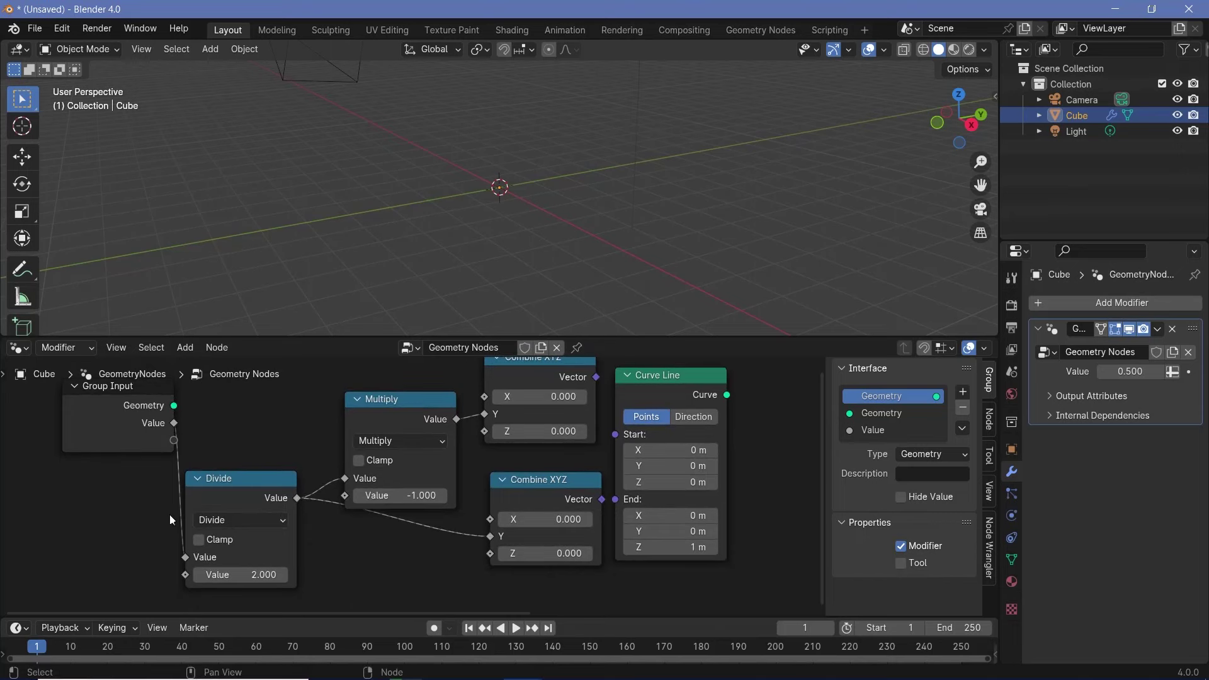
- Connect the upper Combine XYZ vector to the Curve Line's Start and the lower one to its End, and reposition Group Input
{"action": "middle_click_drag", "start_coordinate": [589, 372], "coordinate": [530, 388]}
{"action": "left_click", "coordinate": [532, 393]}
{"action": "left_click_drag", "start_coordinate": [545, 423], "coordinate": [558, 456]}
{"action": "left_click_drag", "start_coordinate": [543, 515], "coordinate": [556, 468]}
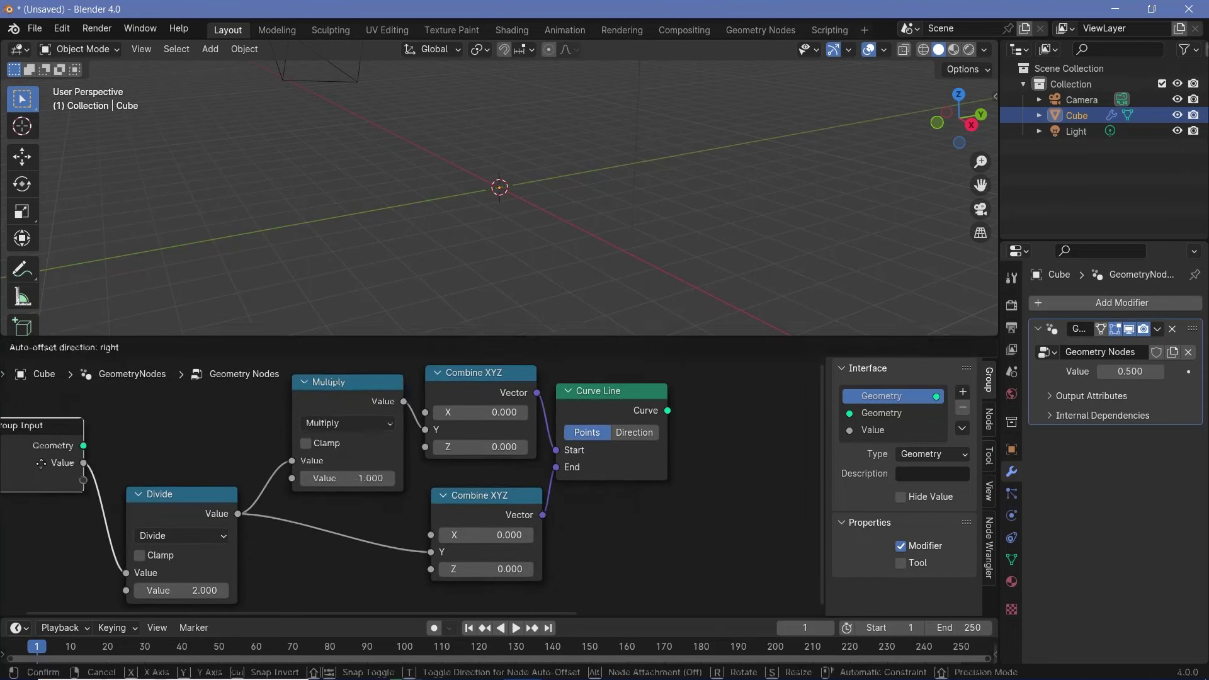
{"action": "left_click_drag", "start_coordinate": [41, 464], "coordinate": [39, 466]}
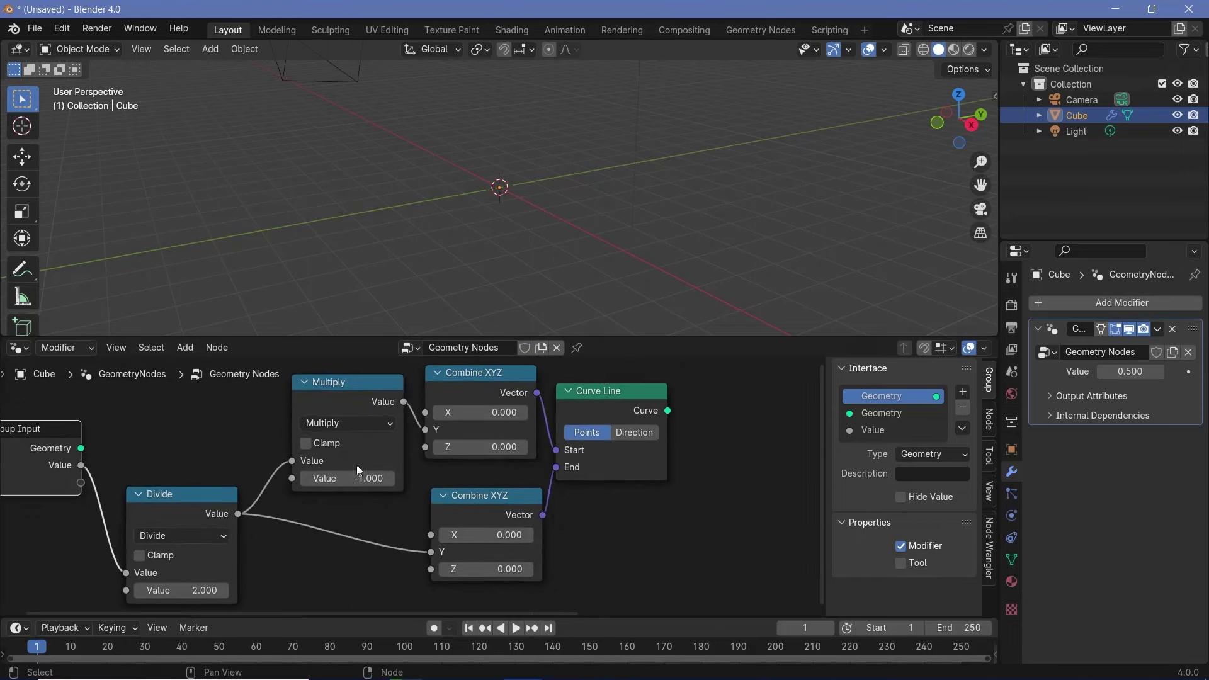
- Connect the Curve Line's Curve output to the Group Output and set the modifier's Value to 10
{"action": "middle_click_drag", "start_coordinate": [671, 420], "coordinate": [409, 469]}
{"action": "left_click_drag", "start_coordinate": [406, 459], "coordinate": [693, 456]}
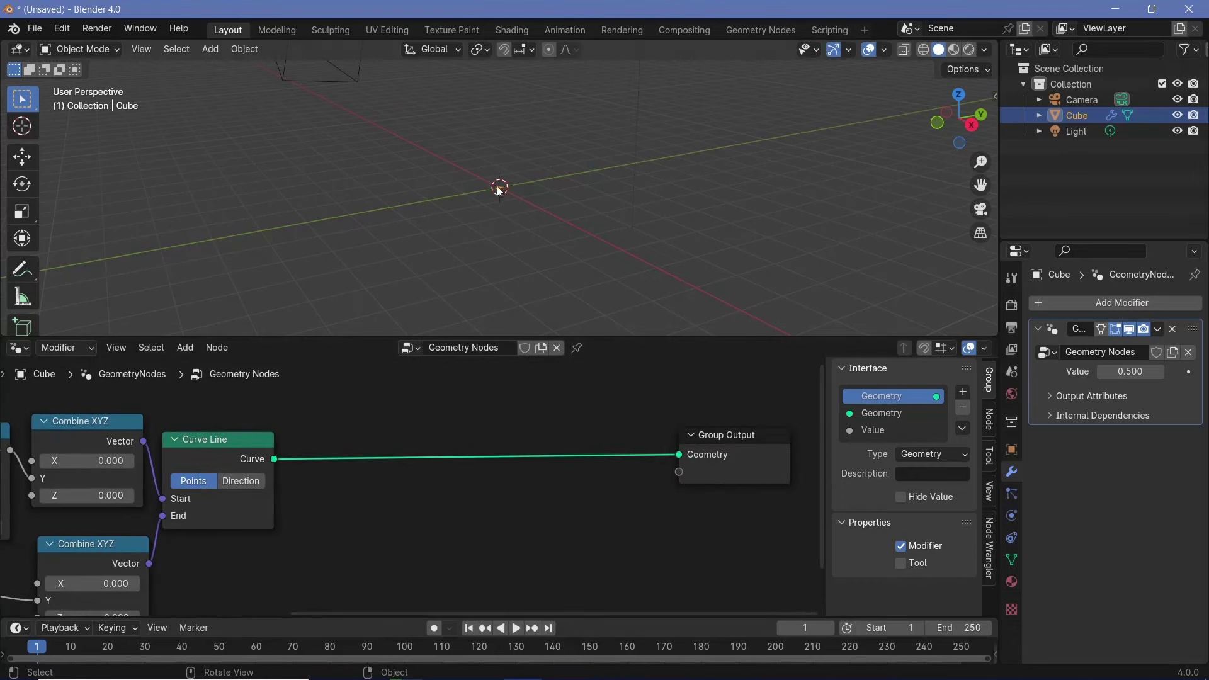
{"action": "scroll", "coordinate": [517, 187], "scroll_direction": "up", "scroll_amount": 3}
{"action": "left_click", "coordinate": [1129, 372]}
{"action": "type", "text": "10"}
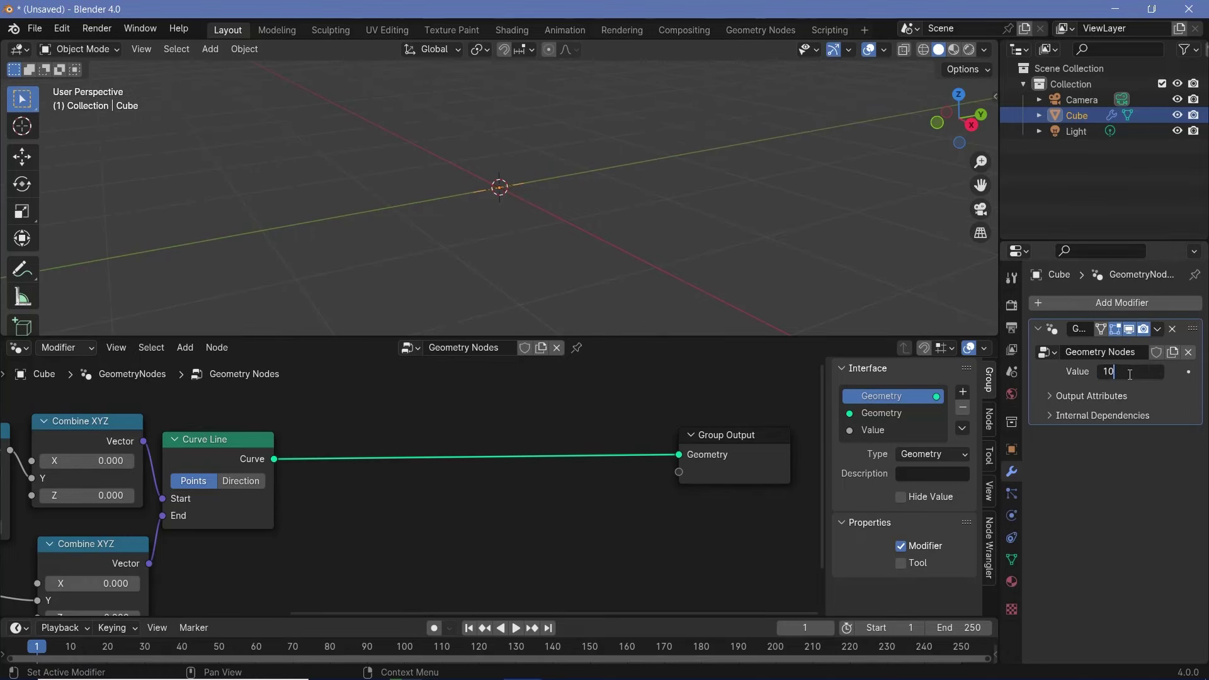
{"action": "key", "text": "Return"}
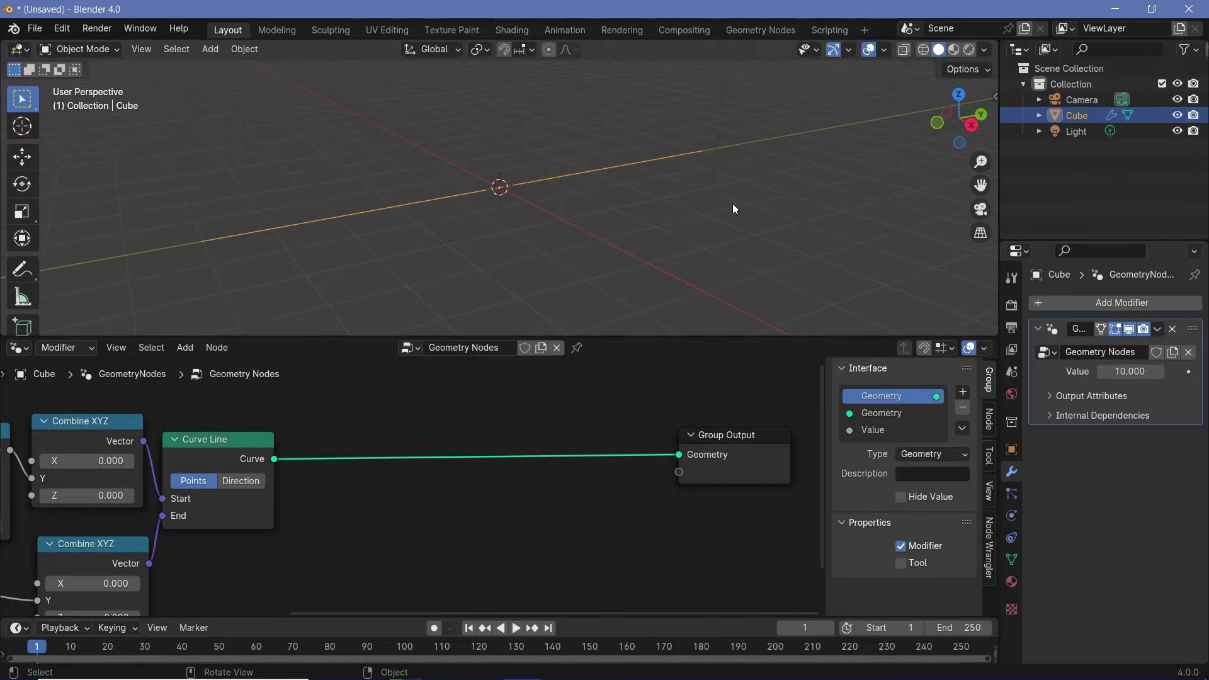
- Rename the Value group input to Rope_Length and give it a default of 10 and a minimum of 0
{"action": "double_click", "coordinate": [897, 430]}
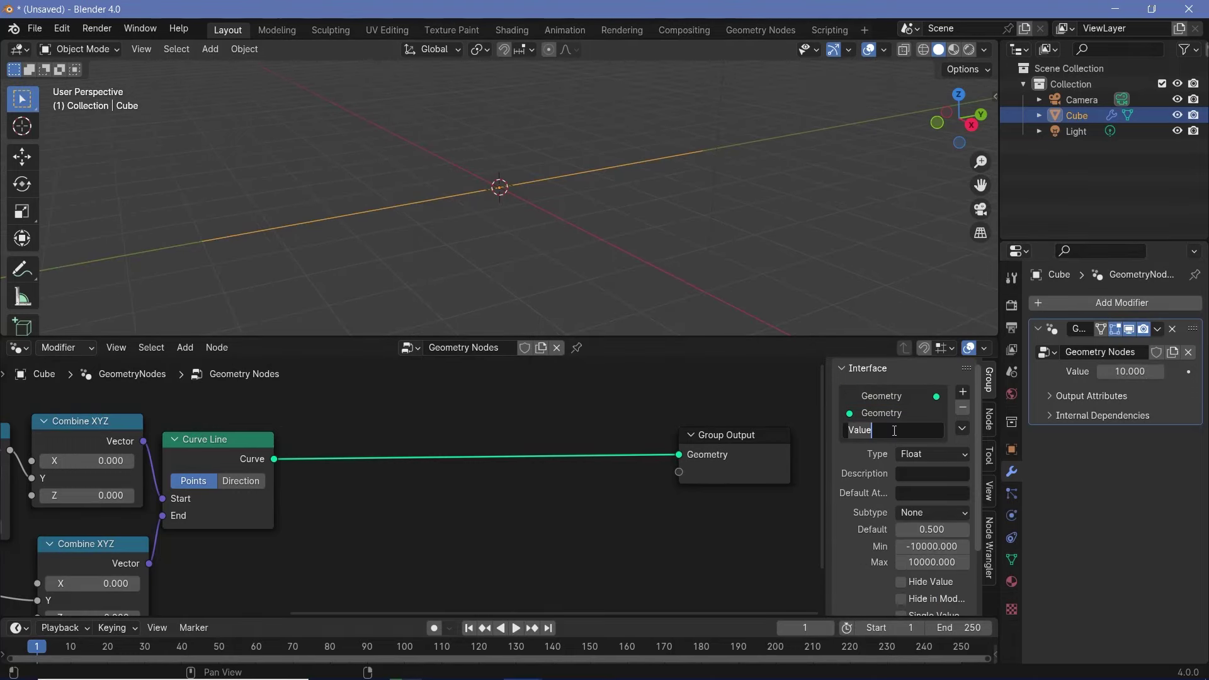
{"action": "type", "text": "Rope_Length"}
{"action": "key", "text": "Return"}
{"action": "left_click", "coordinate": [934, 530]}
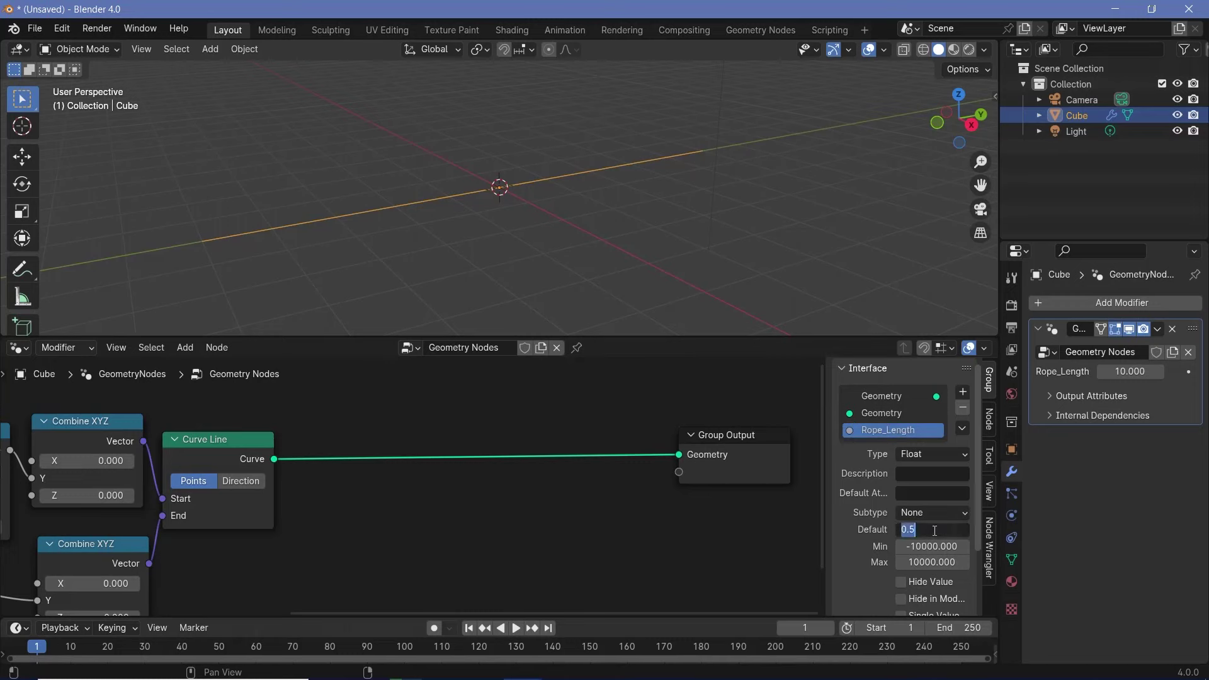
{"action": "type", "text": "10"}
{"action": "key", "text": "Return"}
{"action": "left_click", "coordinate": [930, 546]}
{"action": "type", "text": "0"}
{"action": "key", "text": "Return"}
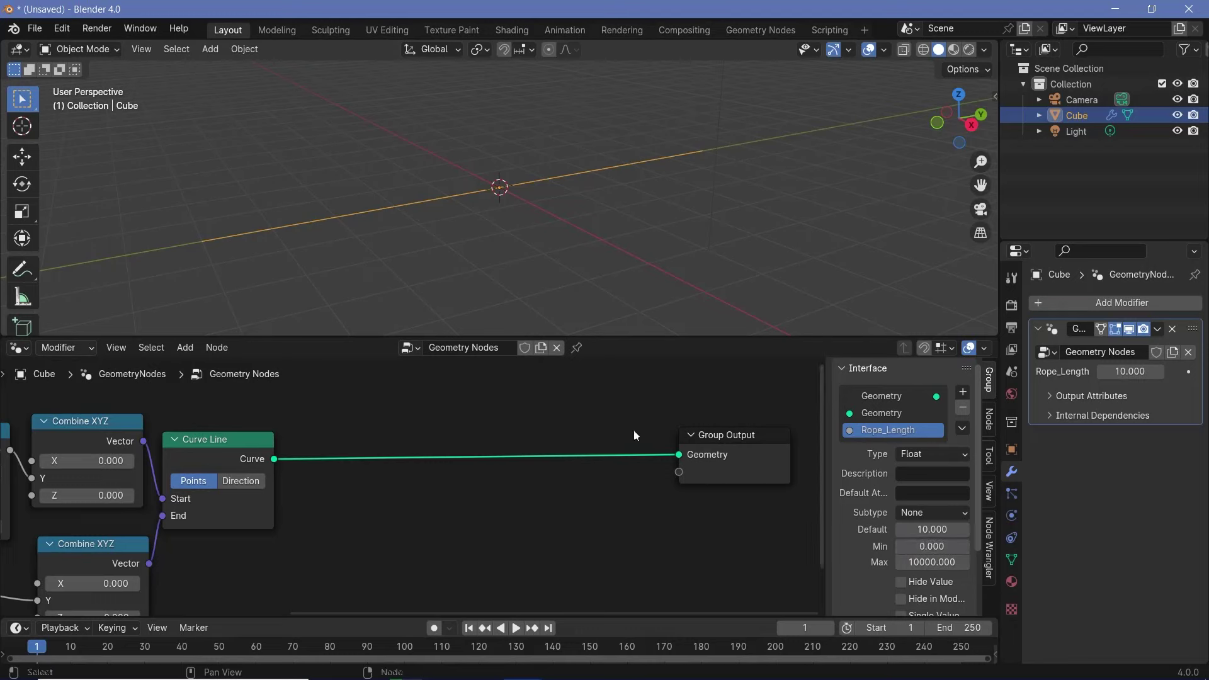
- Test the line with a shorter Rope_Length in the modifier, and set it back to 10
{"action": "mouse_move", "coordinate": [1133, 371]}
{"action": "left_mouse_down"}
{"action": "mouse_move", "coordinate": [1071, 371]}
{"action": "mouse_move", "coordinate": [1133, 372]}
{"action": "left_mouse_up"}
{"action": "left_click", "coordinate": [1115, 374]}
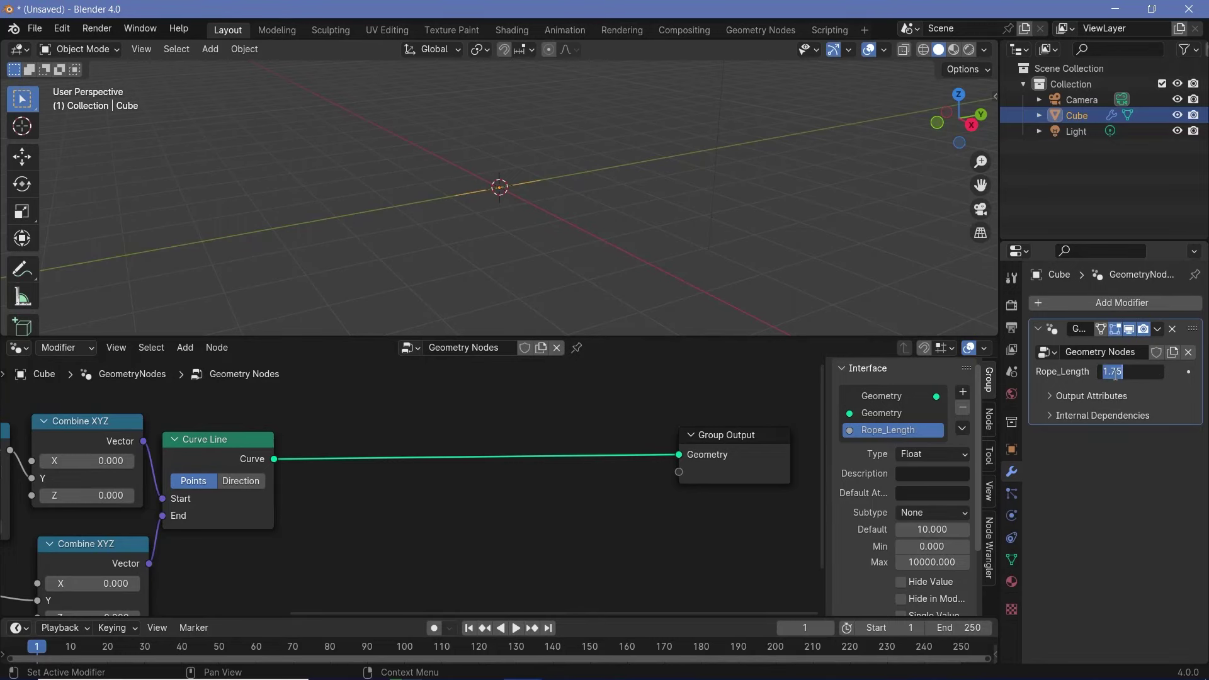
{"action": "type", "text": "10"}
{"action": "key", "text": "Return"}
{"action": "middle_click_drag", "start_coordinate": [466, 230], "coordinate": [534, 213]}
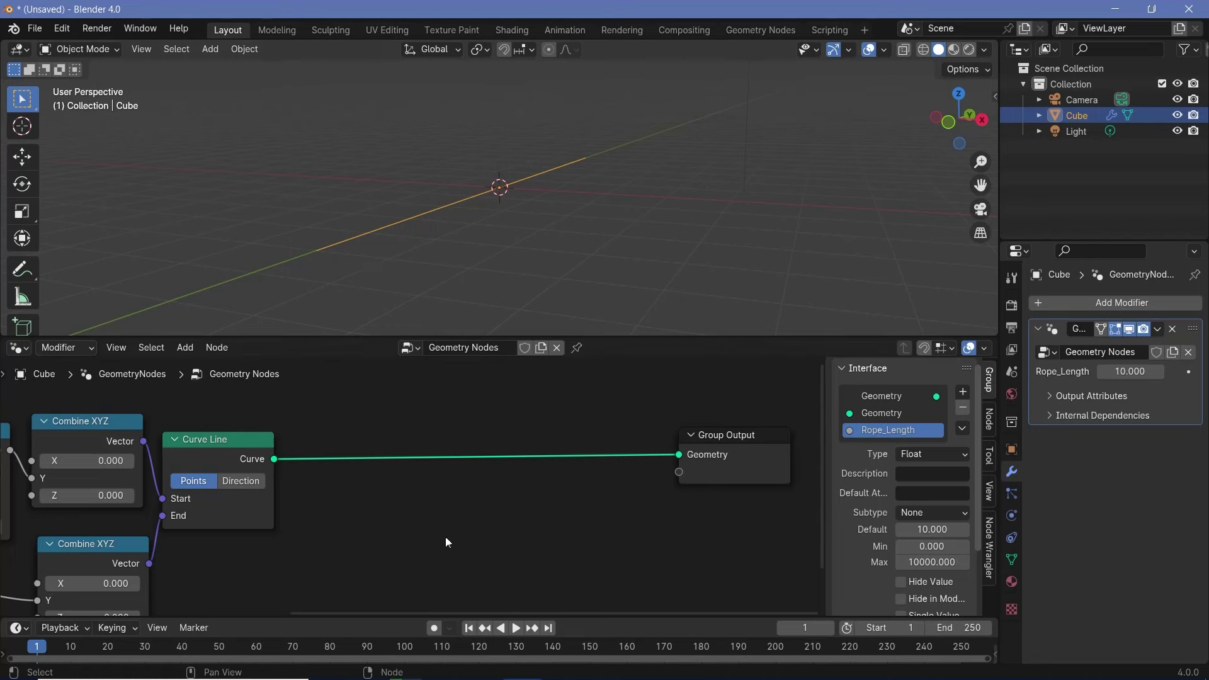
- Add a Curve Circle node in the free space above the Multiply and Combine XYZ nodes
{"action": "scroll", "coordinate": [409, 538], "scroll_direction": "down", "scroll_amount": 3}
{"action": "middle_click_drag", "start_coordinate": [372, 540], "coordinate": [468, 561]}
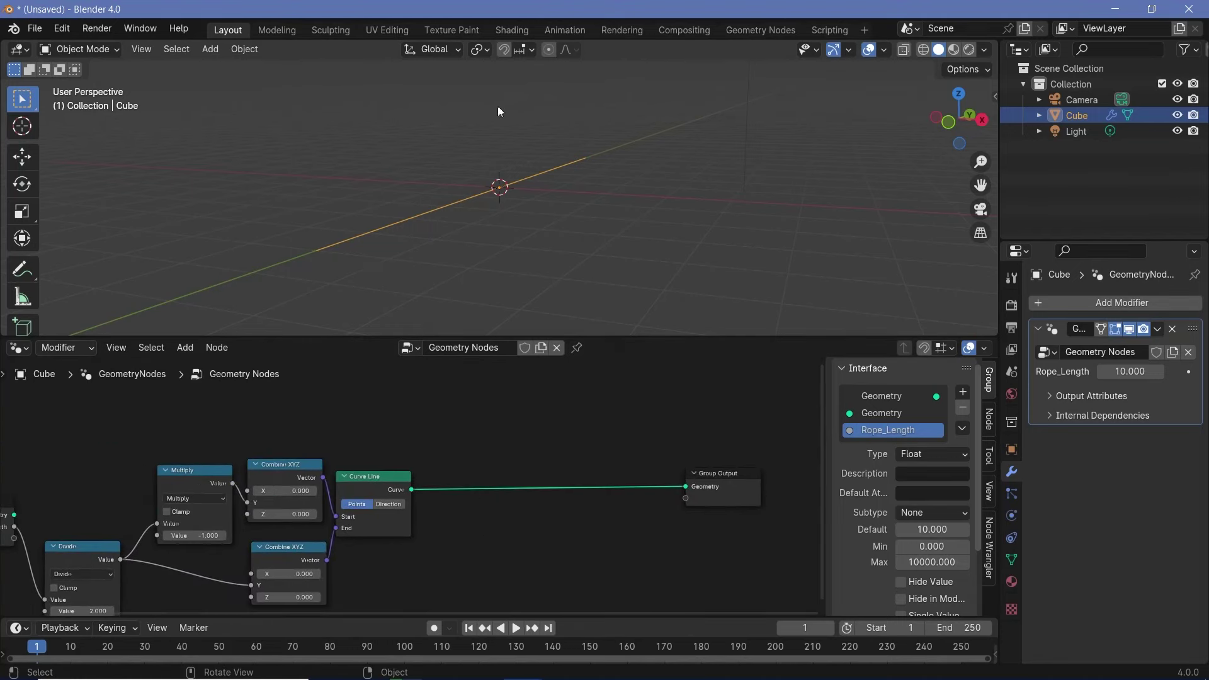
{"action": "middle_click_drag", "start_coordinate": [521, 451], "coordinate": [602, 491]}
{"action": "key", "text": "shift+a"}
{"action": "mouse_move", "coordinate": [581, 470]}
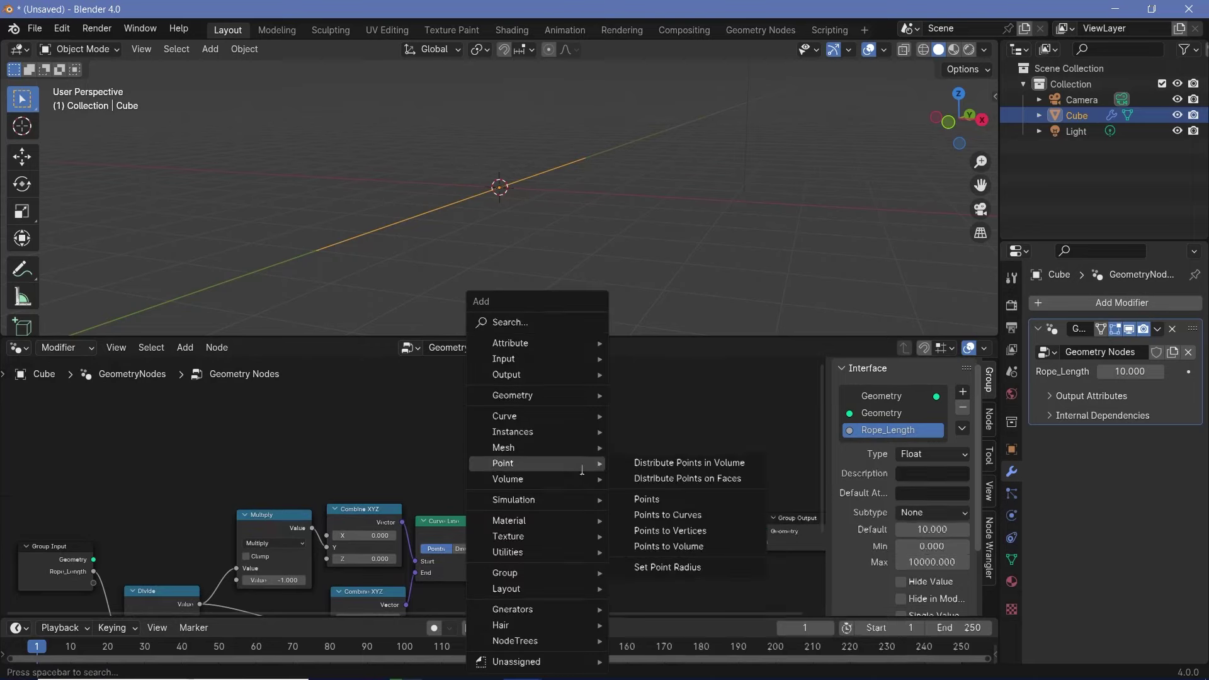
{"action": "type", "text": "curve cir"}
{"action": "key", "text": "Return"}
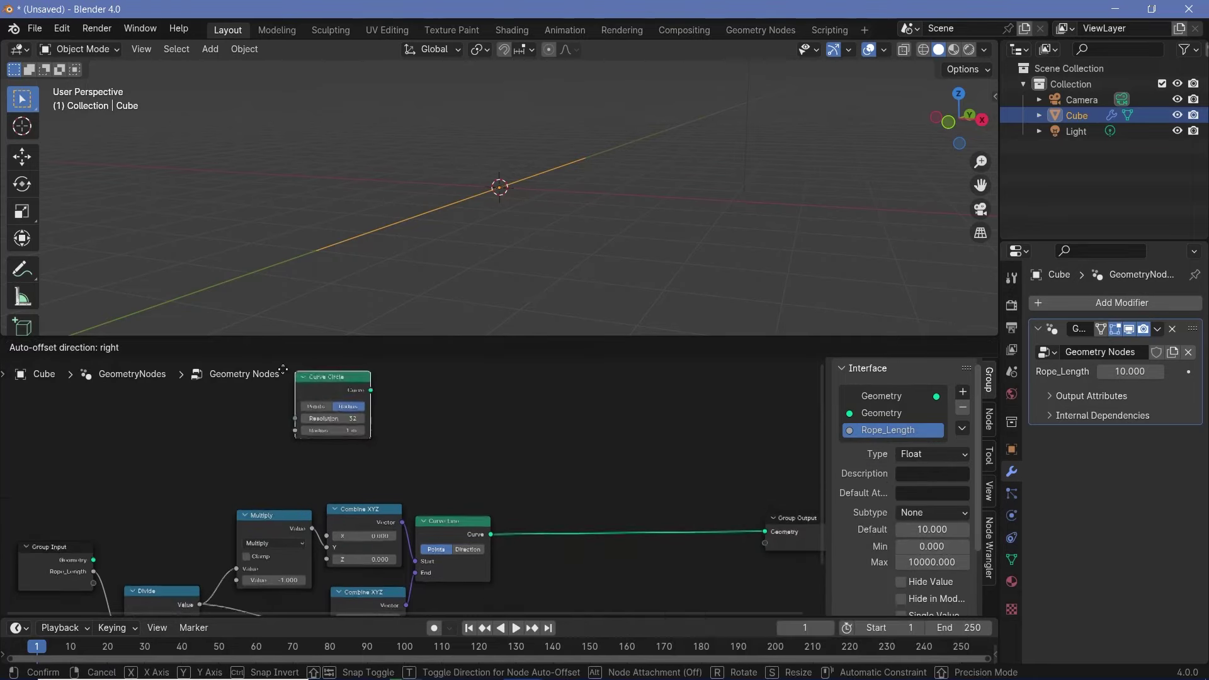
{"action": "left_click", "coordinate": [285, 422]}
{"action": "middle_click_drag", "start_coordinate": [289, 456], "coordinate": [479, 450]}
{"action": "scroll", "coordinate": [479, 450], "scroll_direction": "up", "scroll_amount": 3}
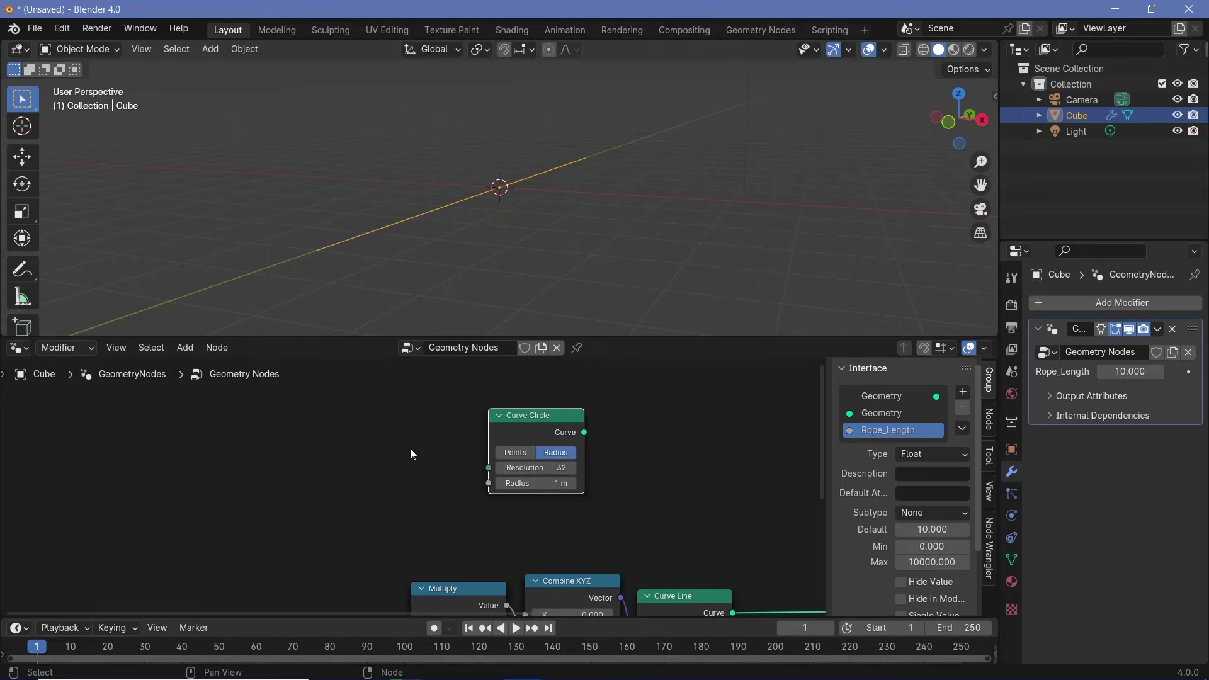
{"action": "scroll", "coordinate": [410, 448], "scroll_direction": "down", "scroll_amount": 1}
{"action": "middle_click_drag", "start_coordinate": [410, 449], "coordinate": [510, 434]}
{"action": "key", "text": "shift+a"}
{"action": "mouse_move", "coordinate": [510, 431]}
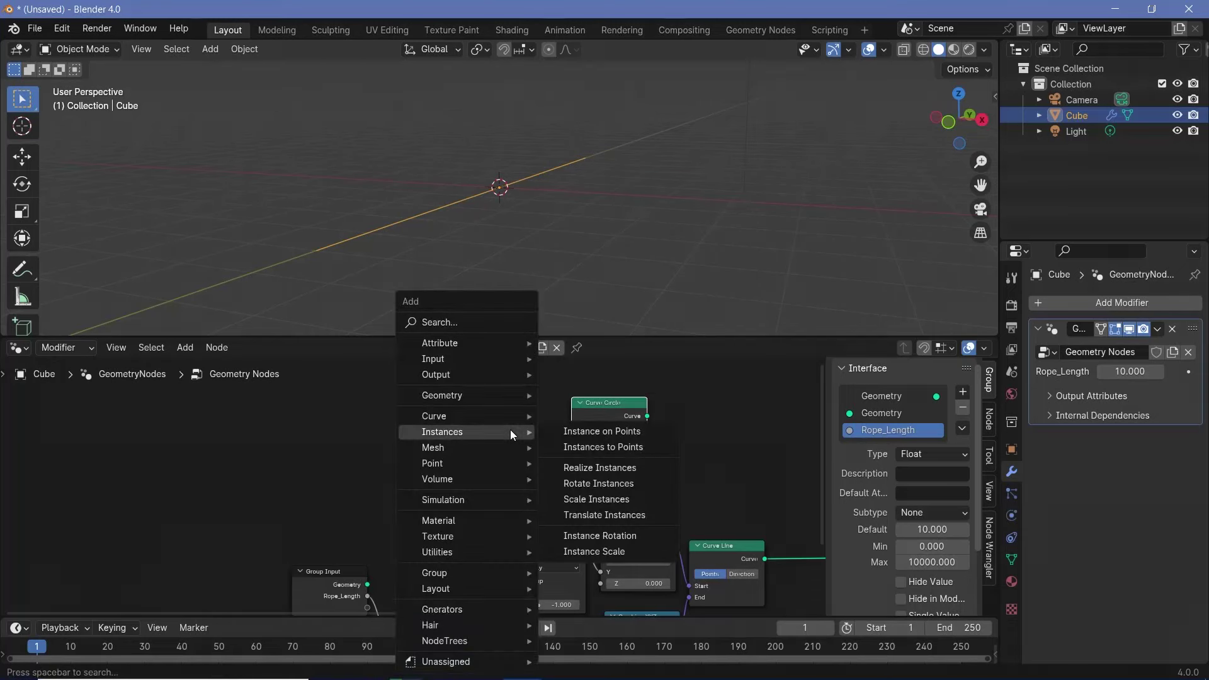
{"action": "right_click", "coordinate": [293, 433]}
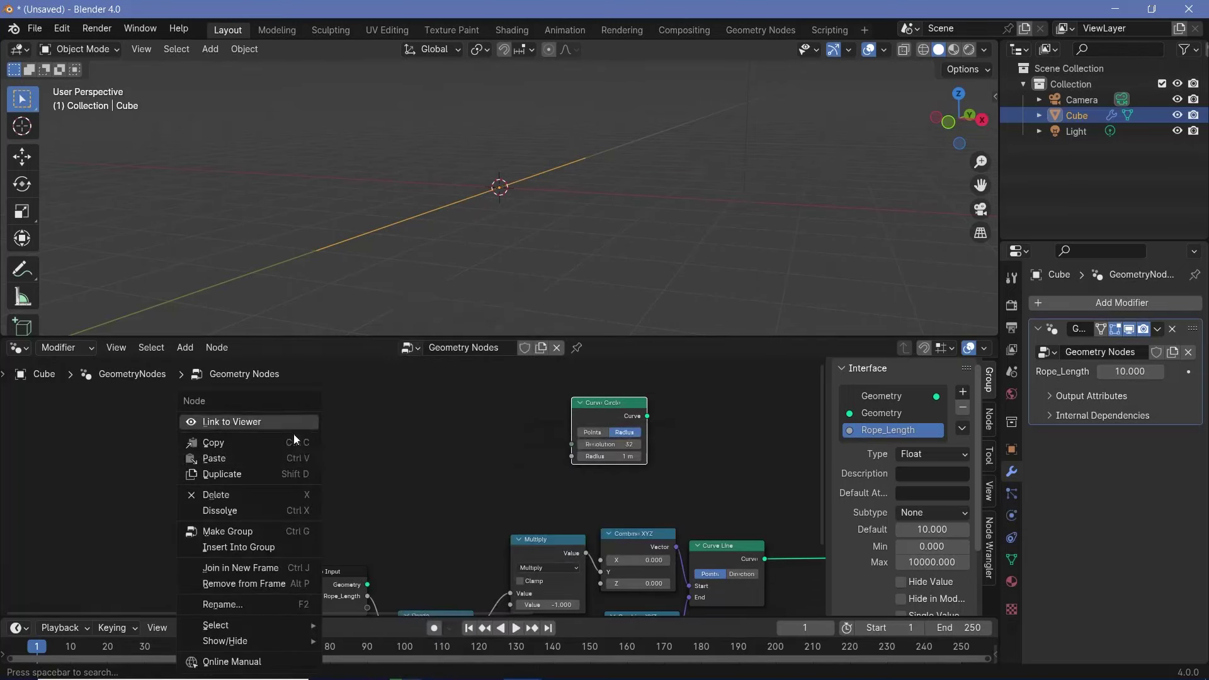
- Connect a new Group Input socket to the Curve Circle's Resolution and rename that group input to Substrands
{"action": "left_click", "coordinate": [350, 579]}
{"action": "left_click_drag", "start_coordinate": [343, 580], "coordinate": [581, 445]}
{"action": "double_click", "coordinate": [892, 447]}
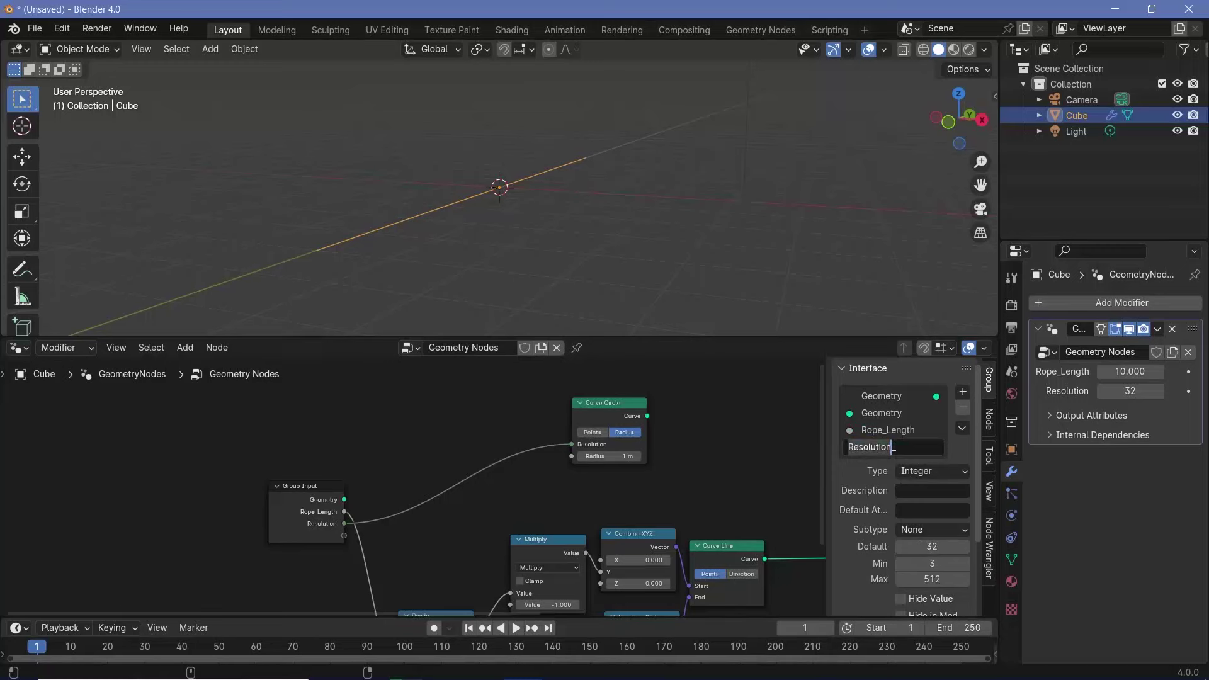
{"action": "type", "text": "Substrands"}
{"action": "key", "text": "Return"}
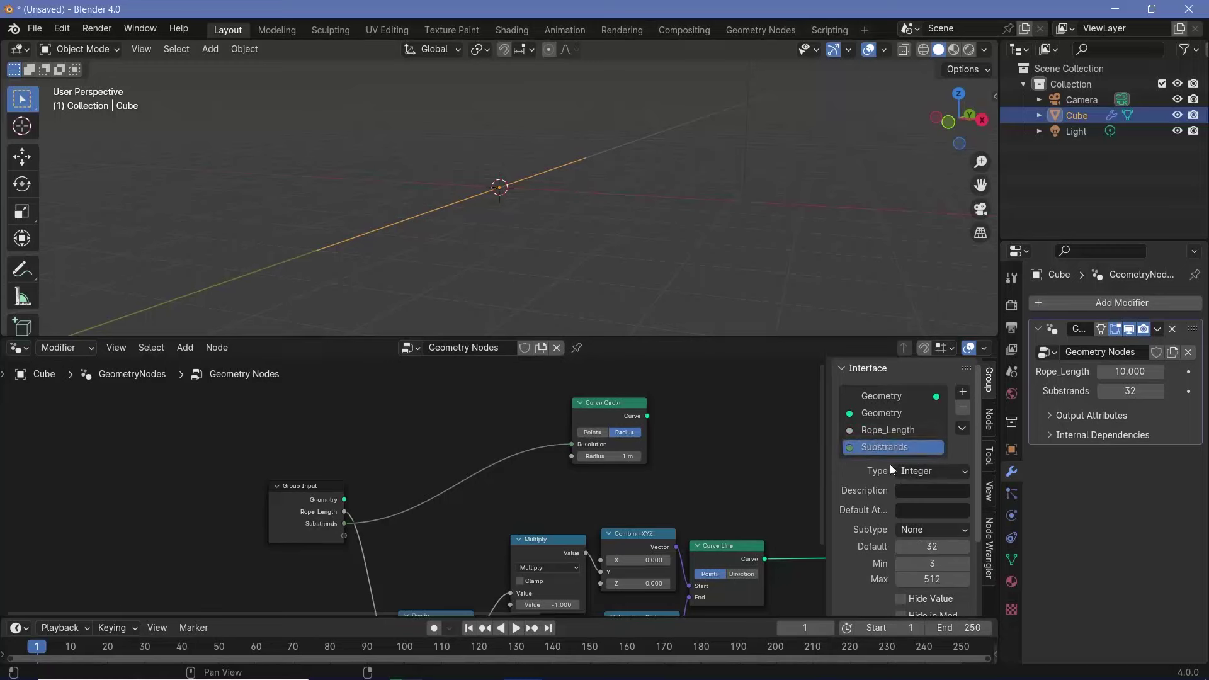
- Set the Substrands input's default to 5 and its minimum to 3
{"action": "left_click", "coordinate": [931, 547]}
{"action": "key", "text": "Return"}
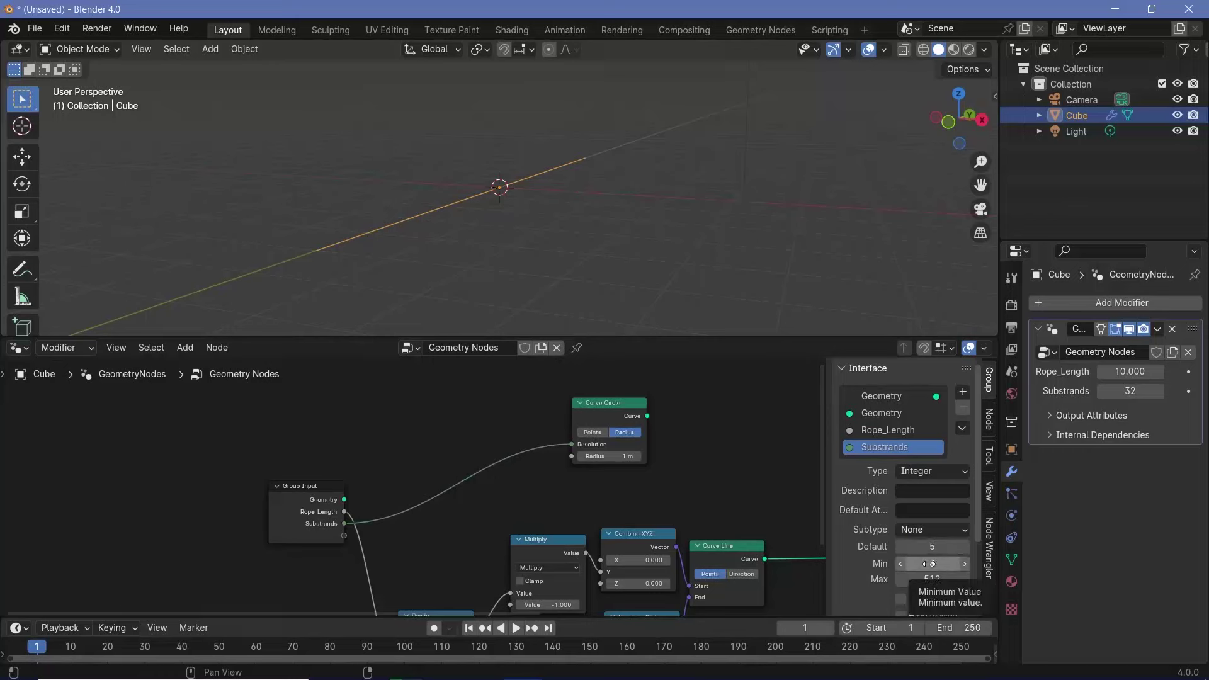
{"action": "left_click", "coordinate": [929, 563]}
{"action": "type", "text": "3"}
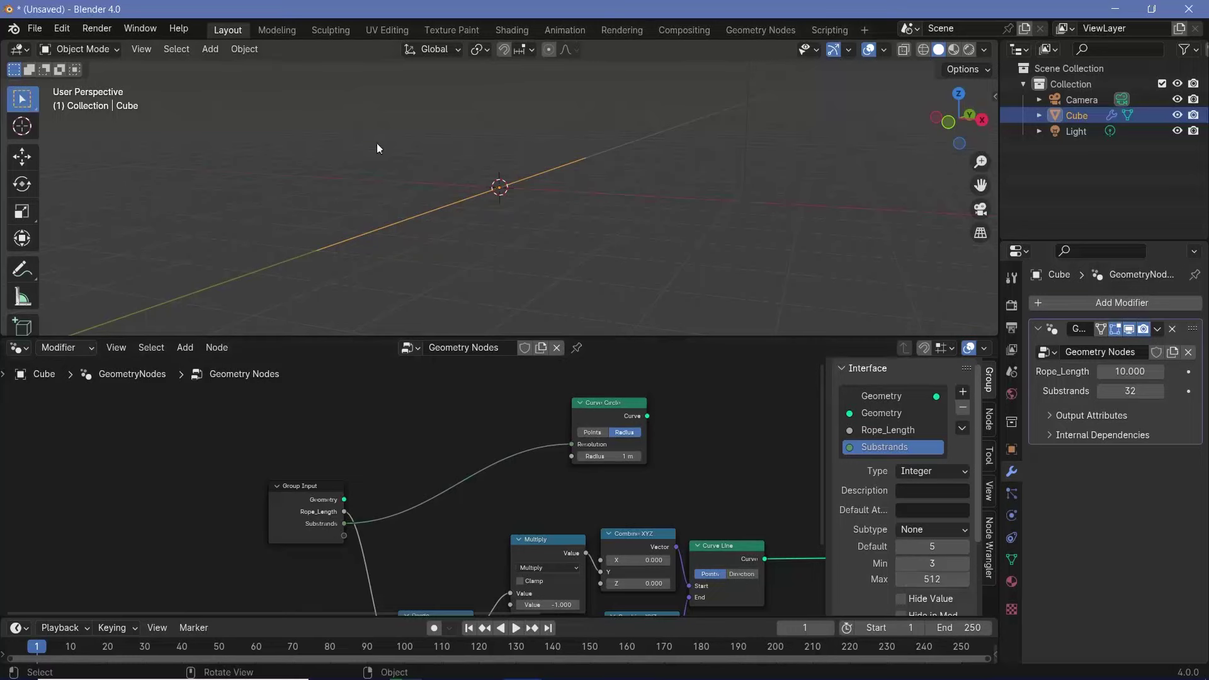
{"action": "key", "text": "Return"}
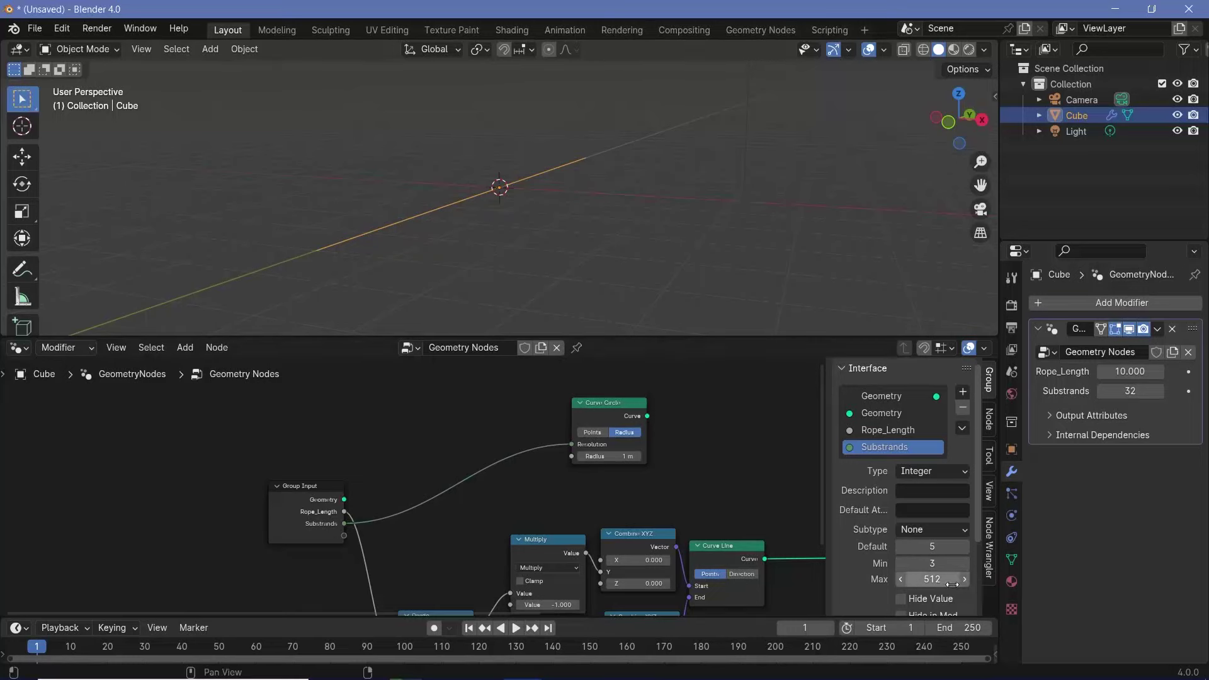
- Set the modifier's Substrands value to 6 and reduce it to 4
{"action": "double_click", "coordinate": [1131, 391]}
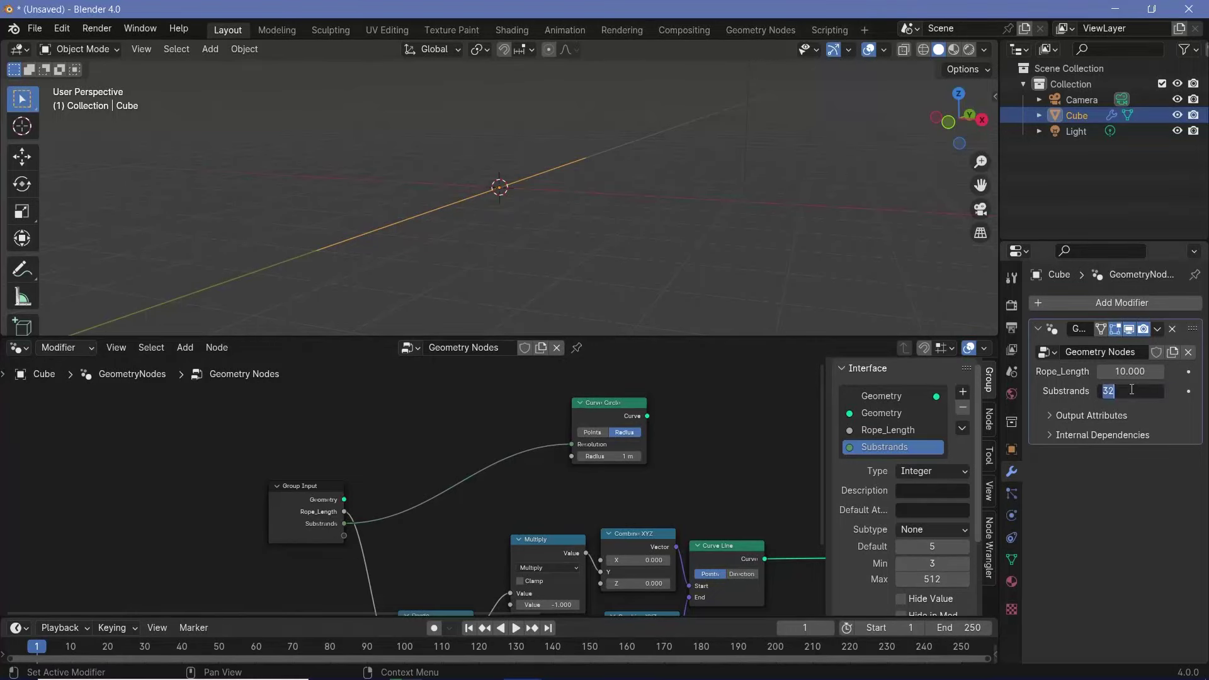
{"action": "type", "text": "6"}
{"action": "key", "text": "Return"}
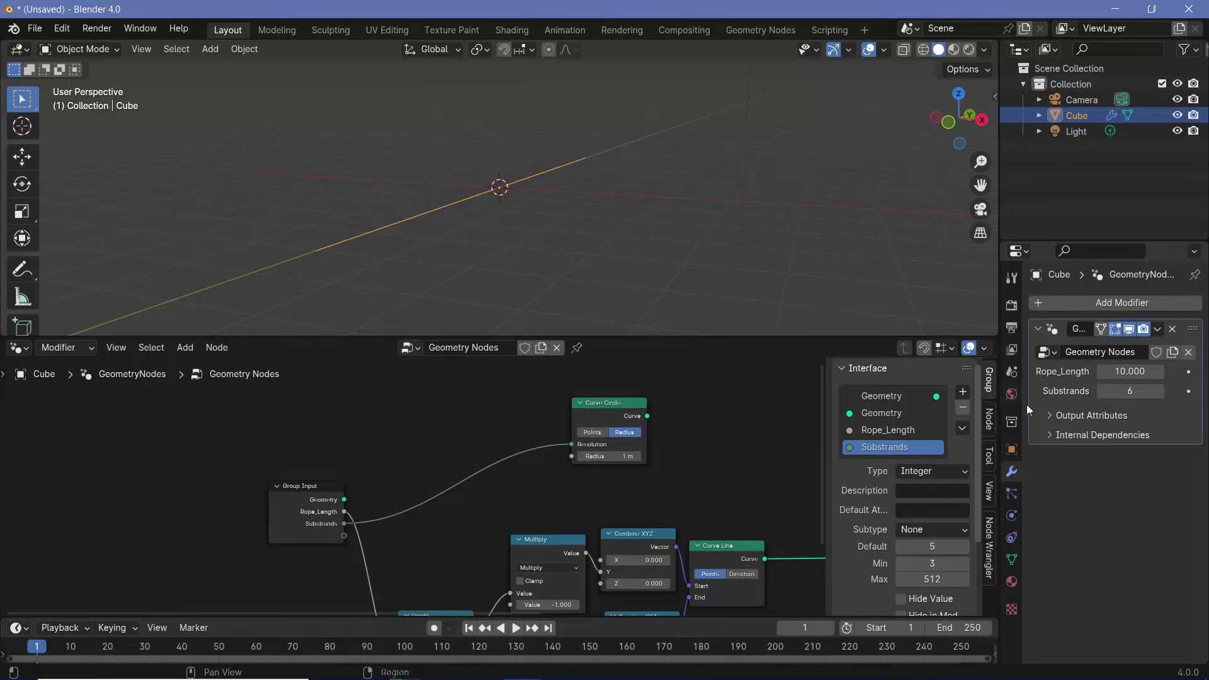
{"action": "left_click", "coordinate": [1101, 391]}
{"action": "left_click", "coordinate": [1101, 391]}
- Add an Instance on Points node after the Curve Circle, above the Curve Line
{"action": "middle_click_drag", "start_coordinate": [674, 479], "coordinate": [528, 467]}
{"action": "left_click", "coordinate": [587, 540]}
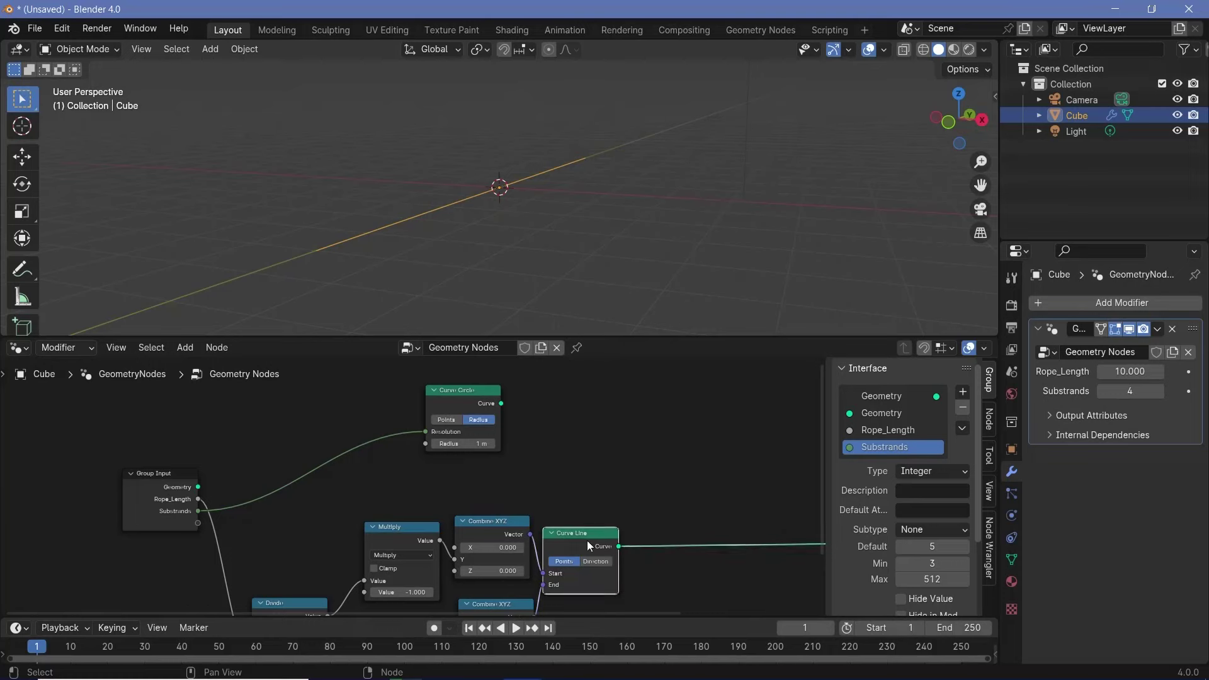
{"action": "left_click", "coordinate": [463, 398]}
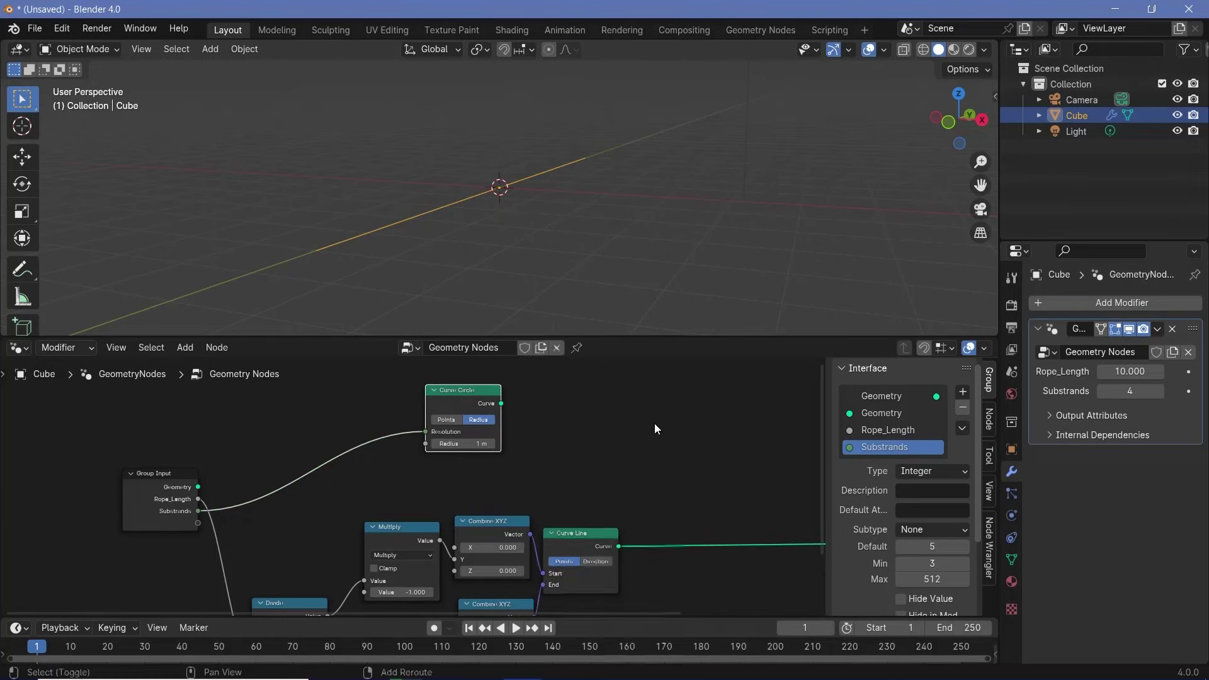
{"action": "key", "text": "shift+a"}
{"action": "type", "text": "instance"}
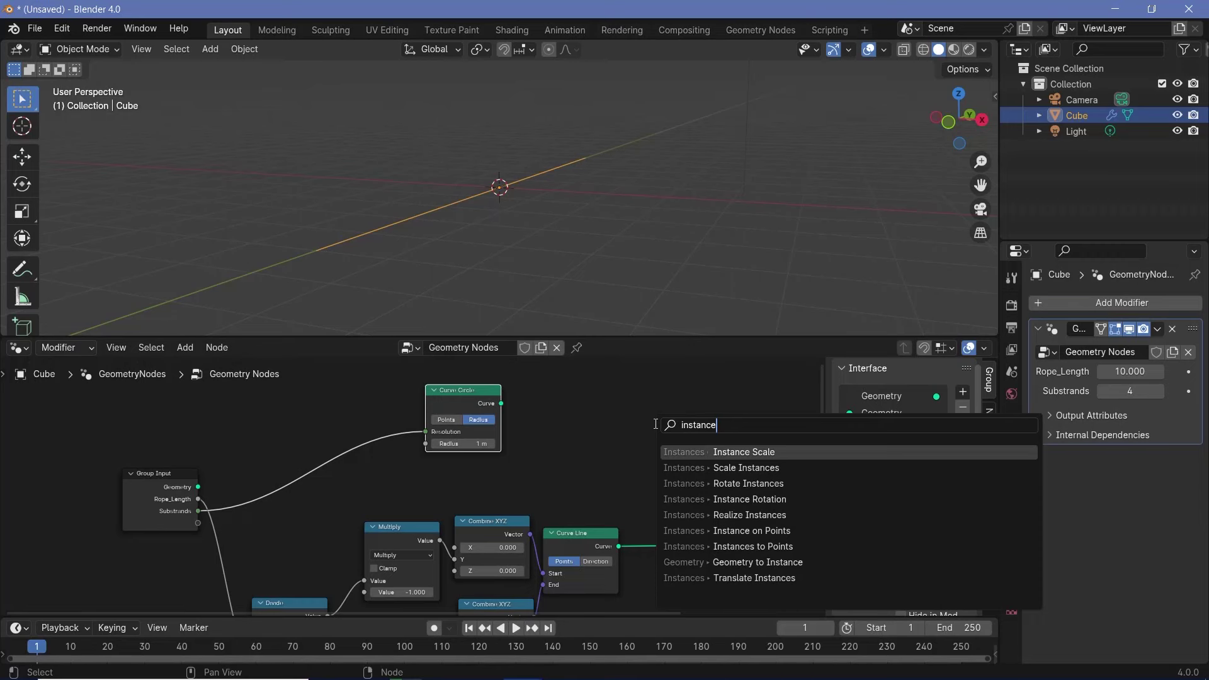
{"action": "left_click", "coordinate": [751, 531]}
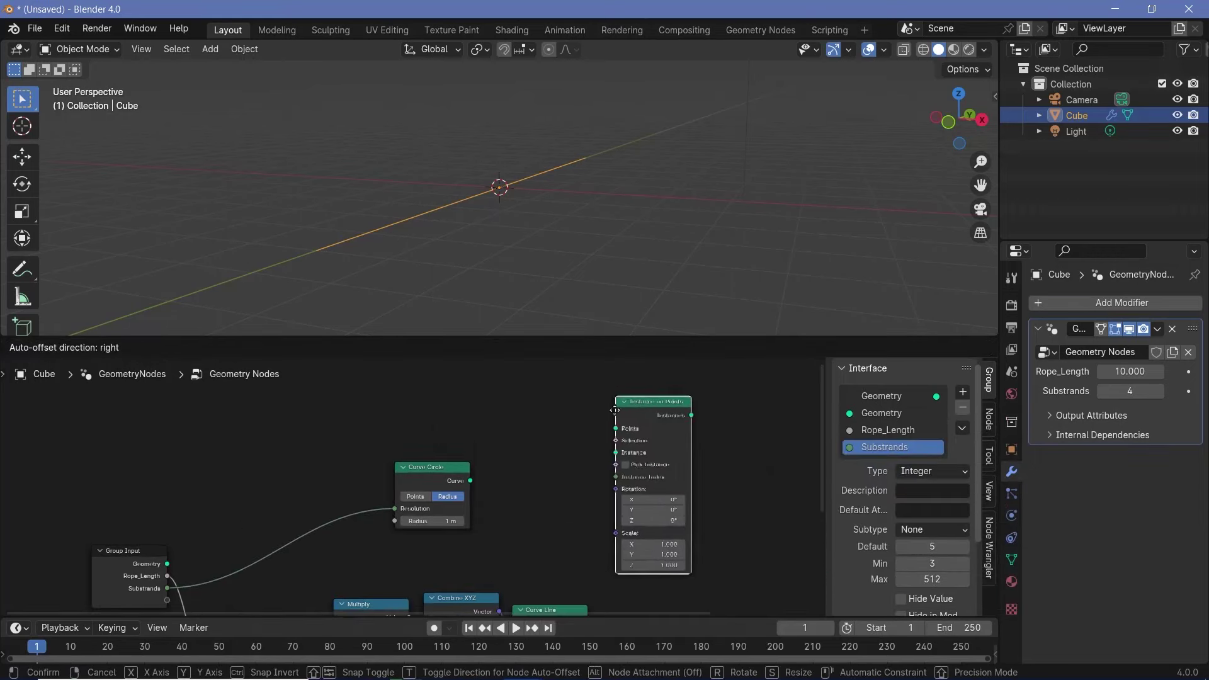
{"action": "left_click", "coordinate": [615, 433]}
- Connect Curve Circle to Points and Curve Line to Instance on the Instance on Points node, and its Instances output to Group Output
{"action": "left_click_drag", "start_coordinate": [469, 451], "coordinate": [628, 435]}
{"action": "middle_click_drag", "start_coordinate": [605, 508], "coordinate": [549, 461]}
{"action": "left_click_drag", "start_coordinate": [533, 544], "coordinate": [559, 411]}
{"action": "middle_click_drag", "start_coordinate": [559, 412], "coordinate": [474, 450]}
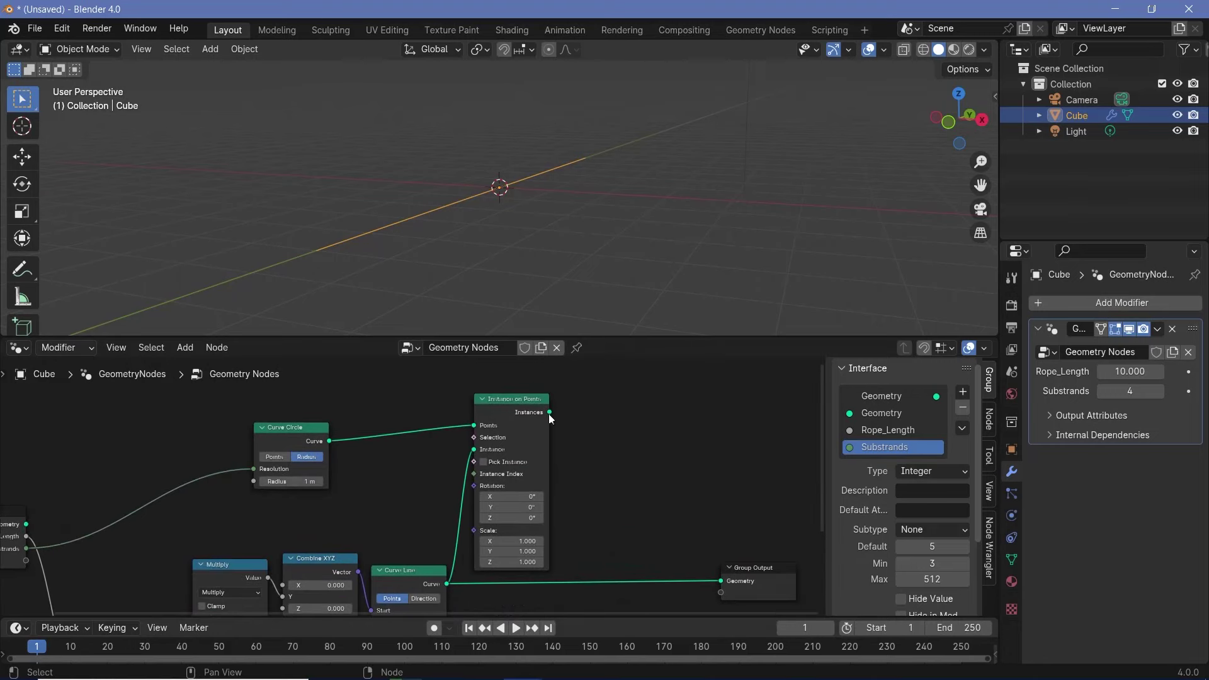
{"action": "left_click_drag", "start_coordinate": [549, 411], "coordinate": [609, 452]}
{"action": "middle_click_drag", "start_coordinate": [523, 165], "coordinate": [492, 247]}
{"action": "middle_click_drag", "start_coordinate": [564, 251], "coordinate": [464, 272]}
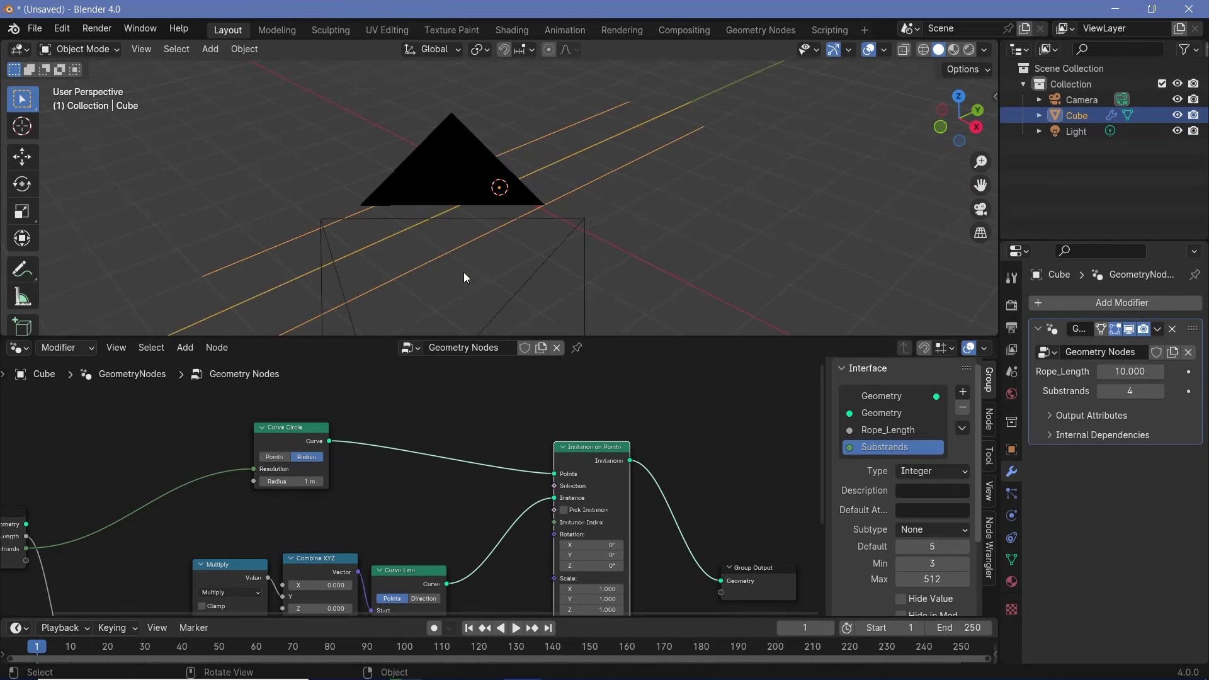
{"action": "middle_click_drag", "start_coordinate": [538, 208], "coordinate": [456, 231]}
- Connect the Curve Circle directly to the Group Output to check its orientation, and reconnect the Instances output
{"action": "middle_click_drag", "start_coordinate": [489, 402], "coordinate": [584, 452]}
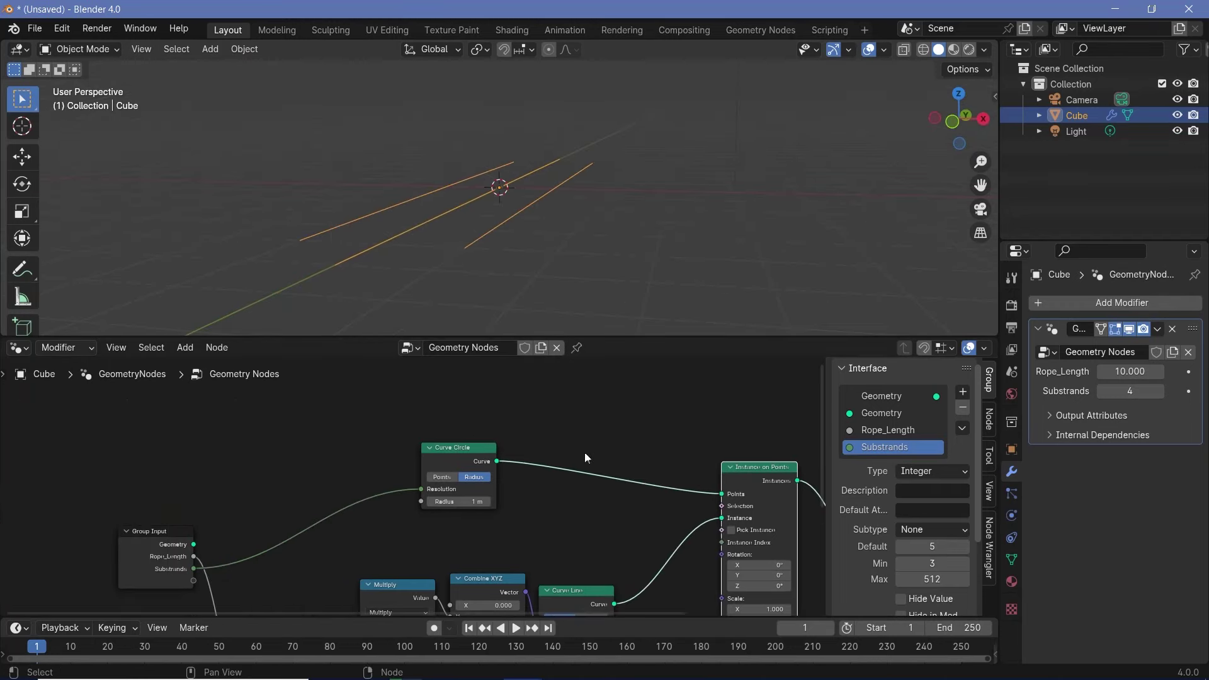
{"action": "left_click_drag", "start_coordinate": [497, 461], "coordinate": [753, 549]}
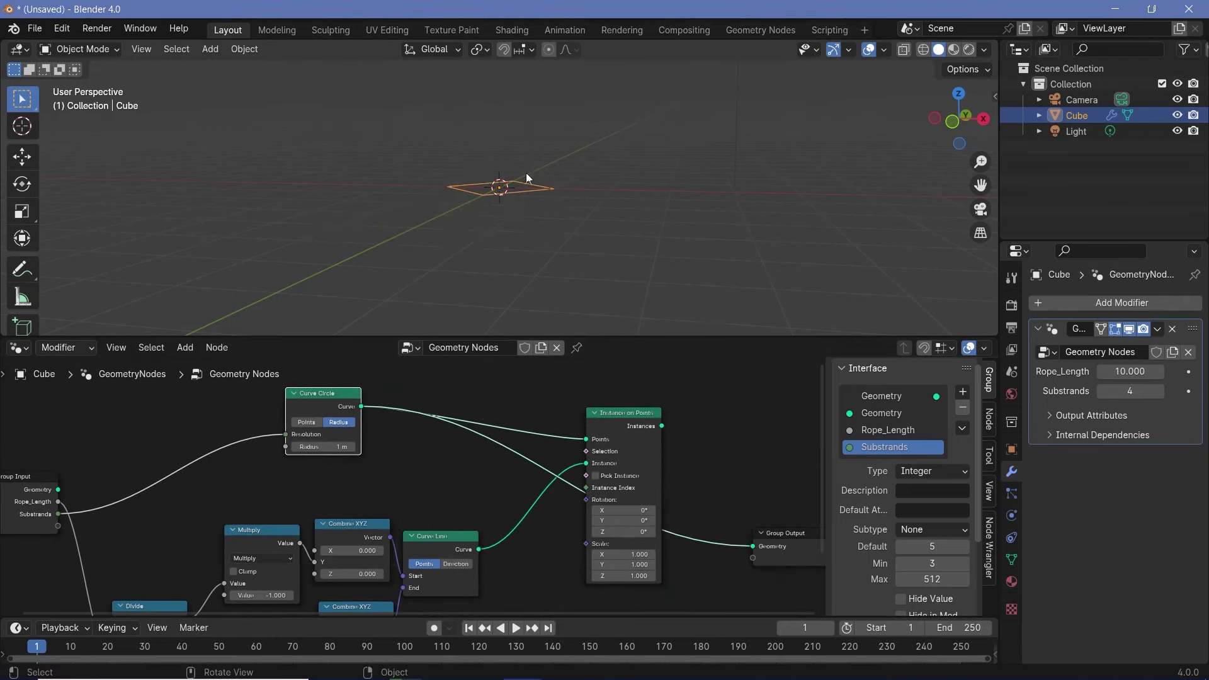
{"action": "middle_click_drag", "start_coordinate": [493, 459], "coordinate": [624, 481]}
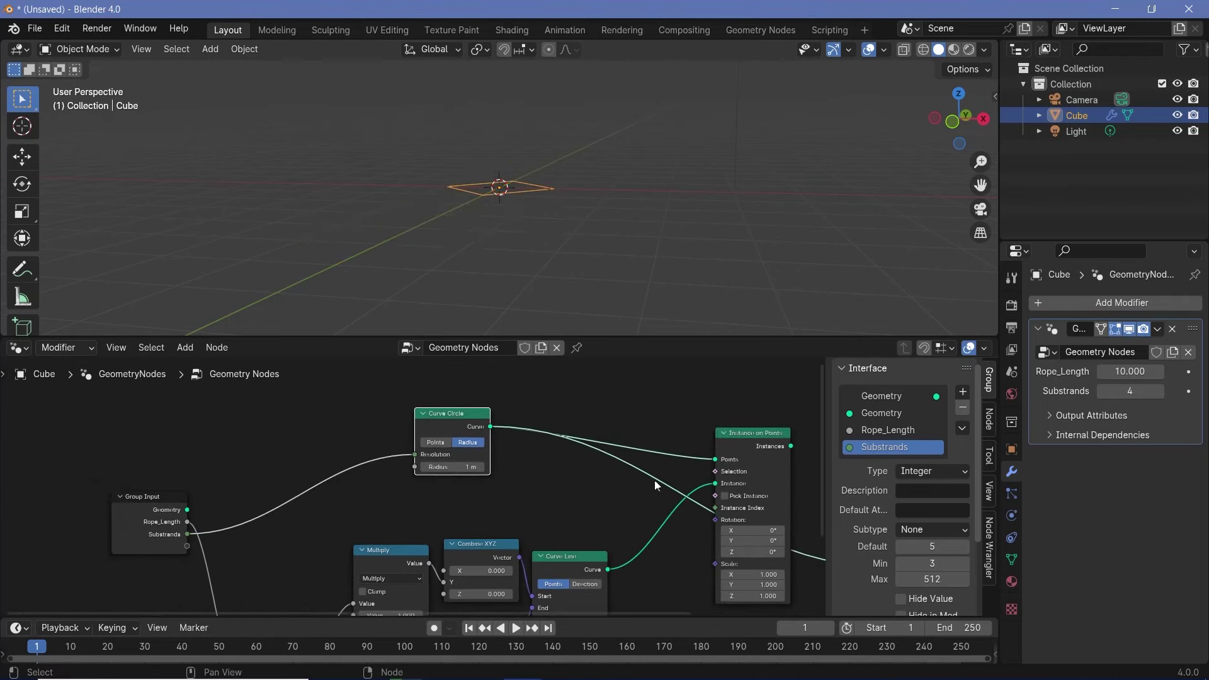
{"action": "middle_click_drag", "start_coordinate": [764, 472], "coordinate": [542, 418]}
{"action": "left_click_drag", "start_coordinate": [570, 395], "coordinate": [661, 513]}
- Insert a Transform Geometry node on the link between Curve Circle and Instance on Points
{"action": "key", "text": "shift+a"}
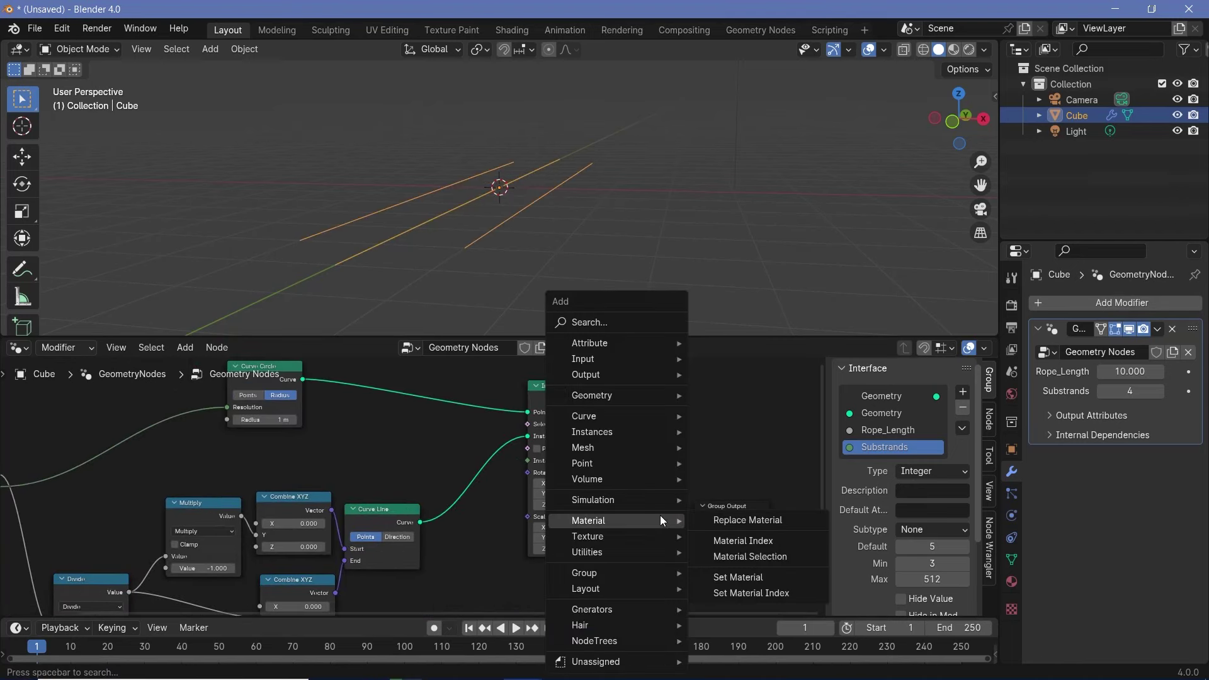
{"action": "type", "text": "tra"}
{"action": "left_click", "coordinate": [712, 516]}
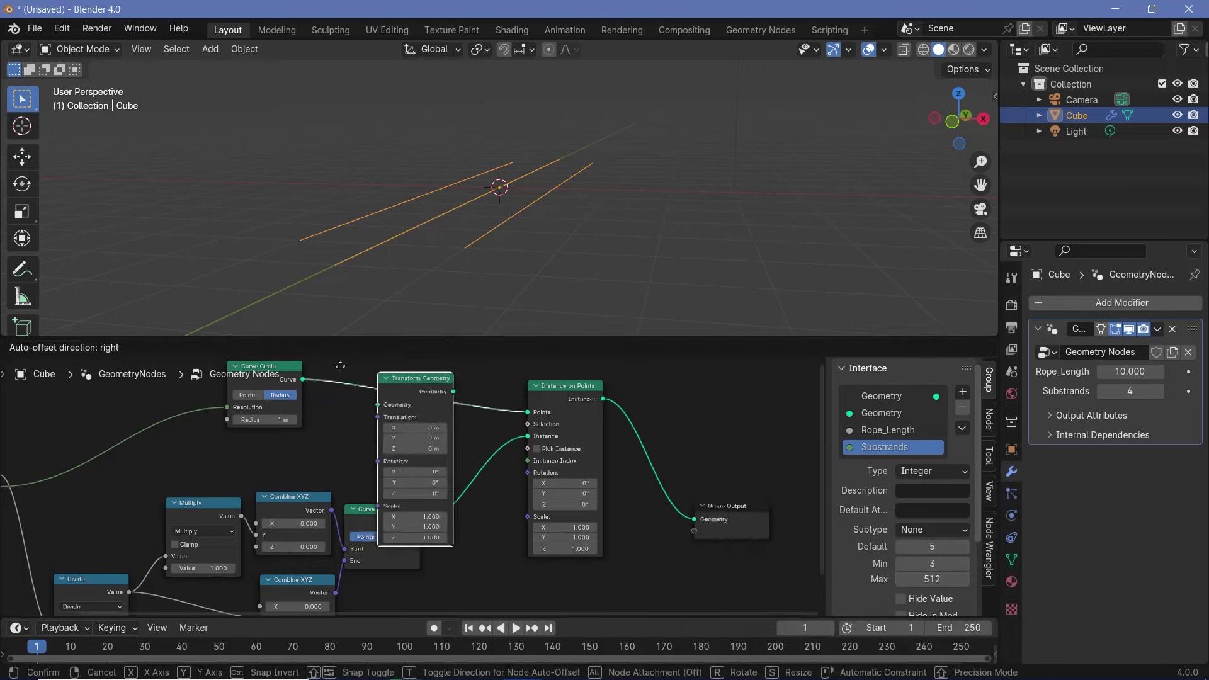
{"action": "left_click", "coordinate": [364, 403]}
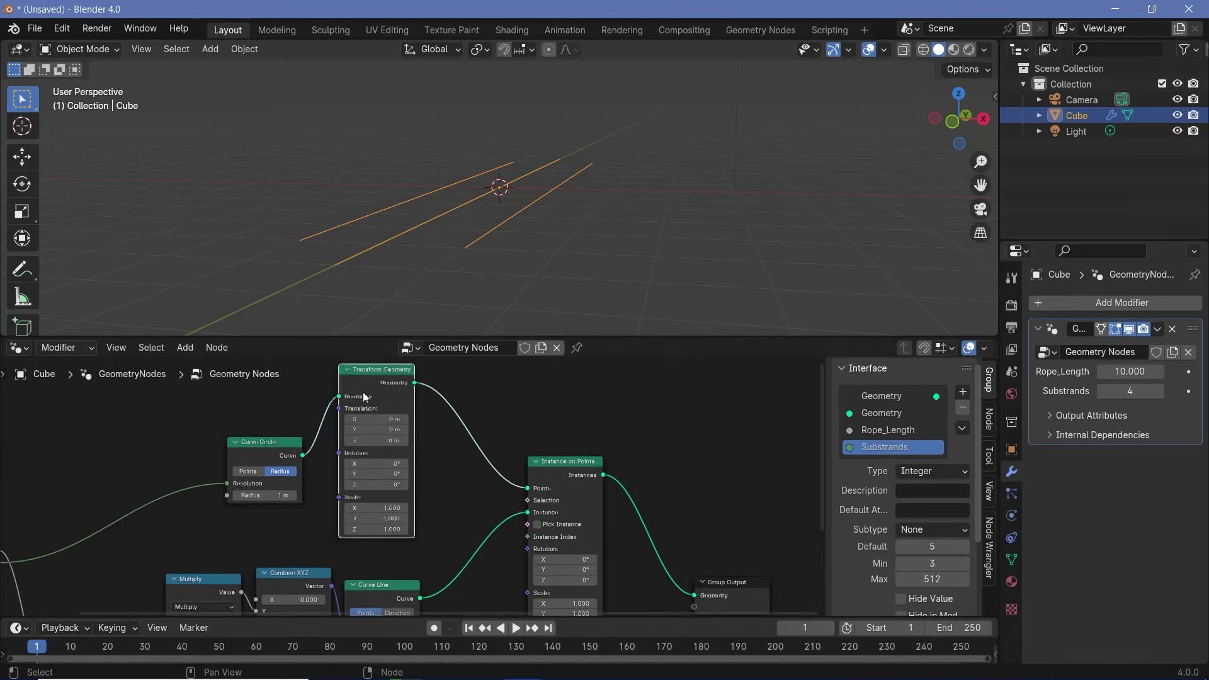
- Set the Transform Geometry node's X rotation to 90° and check the orientation of the instanced lines
{"action": "left_click", "coordinate": [395, 465]}
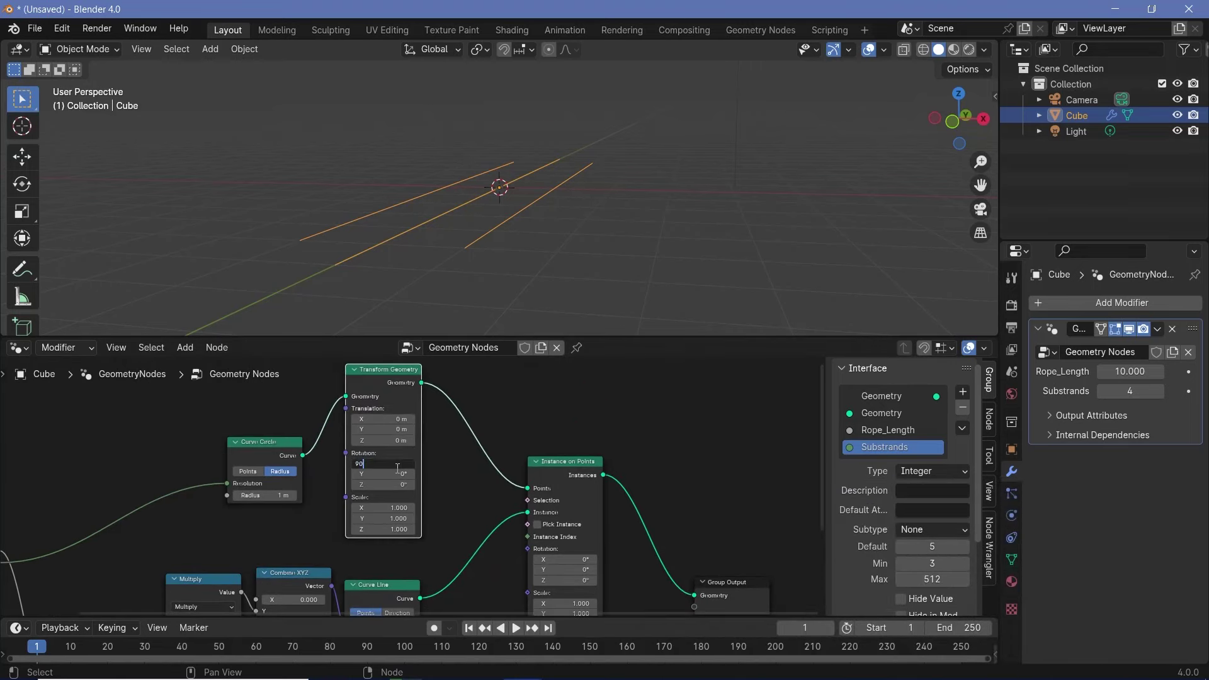
{"action": "key", "text": "Return"}
{"action": "middle_click_drag", "start_coordinate": [523, 142], "coordinate": [537, 192]}
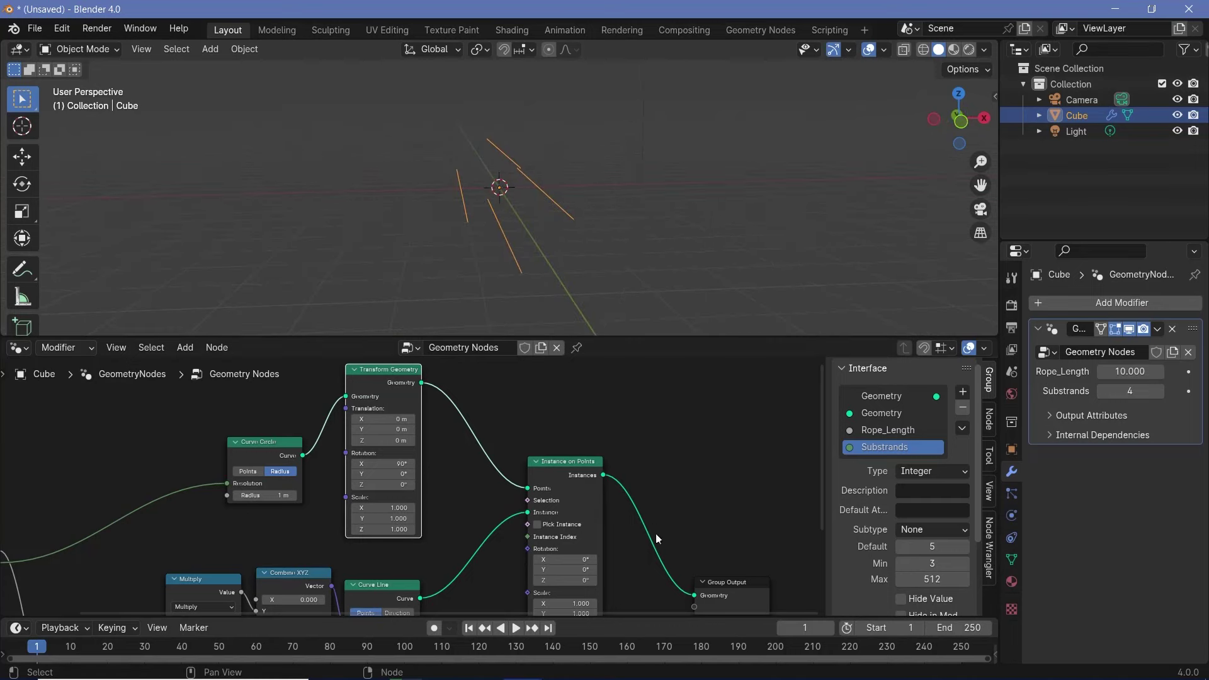
- Move the Group Output node farther away and insert a Resample Curve node between Instance on Points and Group Output
{"action": "middle_click_drag", "start_coordinate": [656, 533], "coordinate": [488, 448]}
{"action": "left_click_drag", "start_coordinate": [562, 513], "coordinate": [843, 509]}
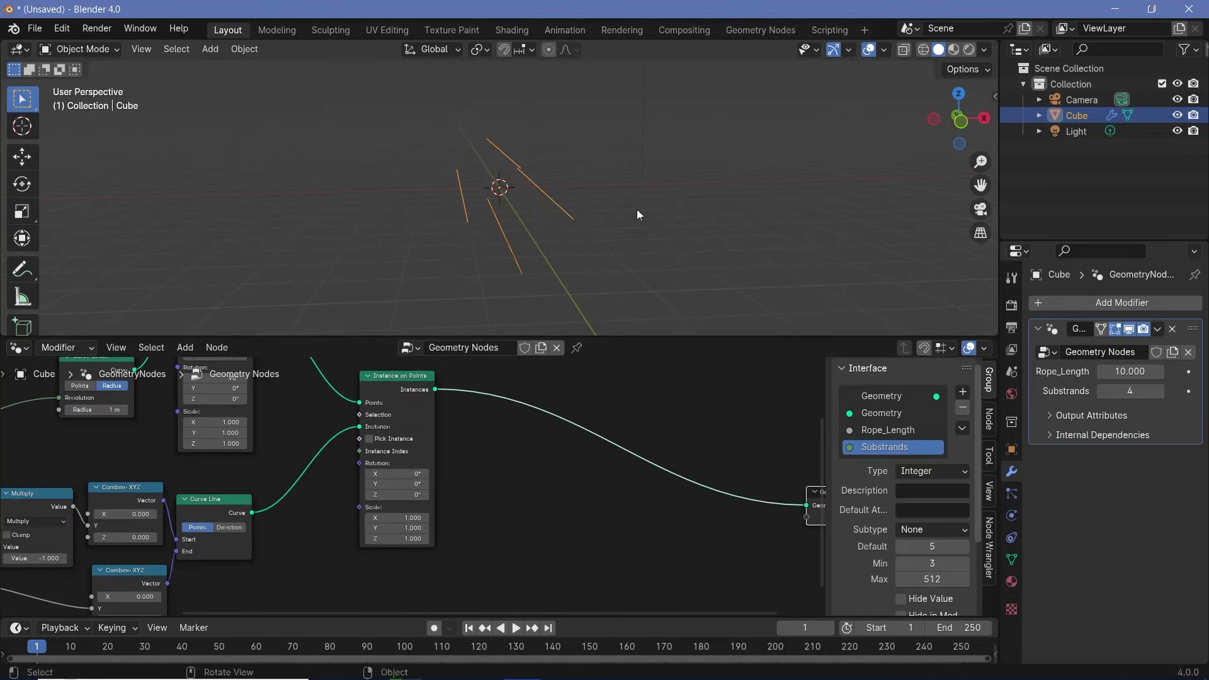
{"action": "middle_click_drag", "start_coordinate": [636, 209], "coordinate": [382, 189]}
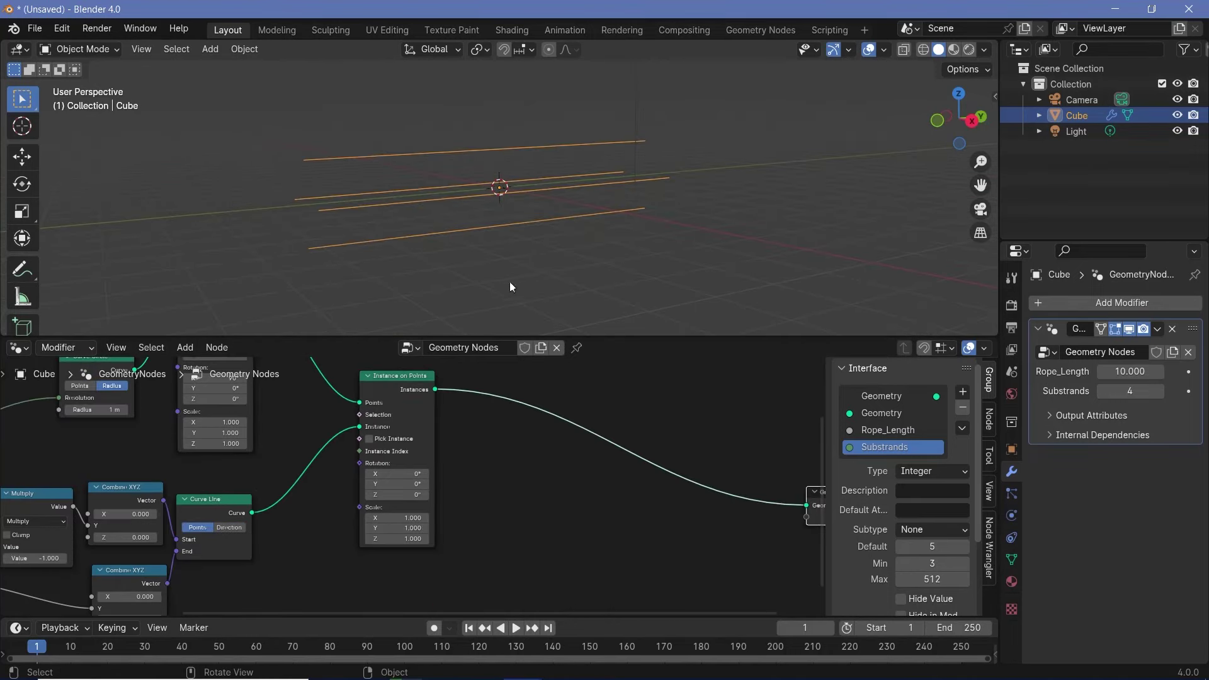
{"action": "middle_click_drag", "start_coordinate": [583, 458], "coordinate": [496, 482]}
{"action": "key", "text": "shift+a"}
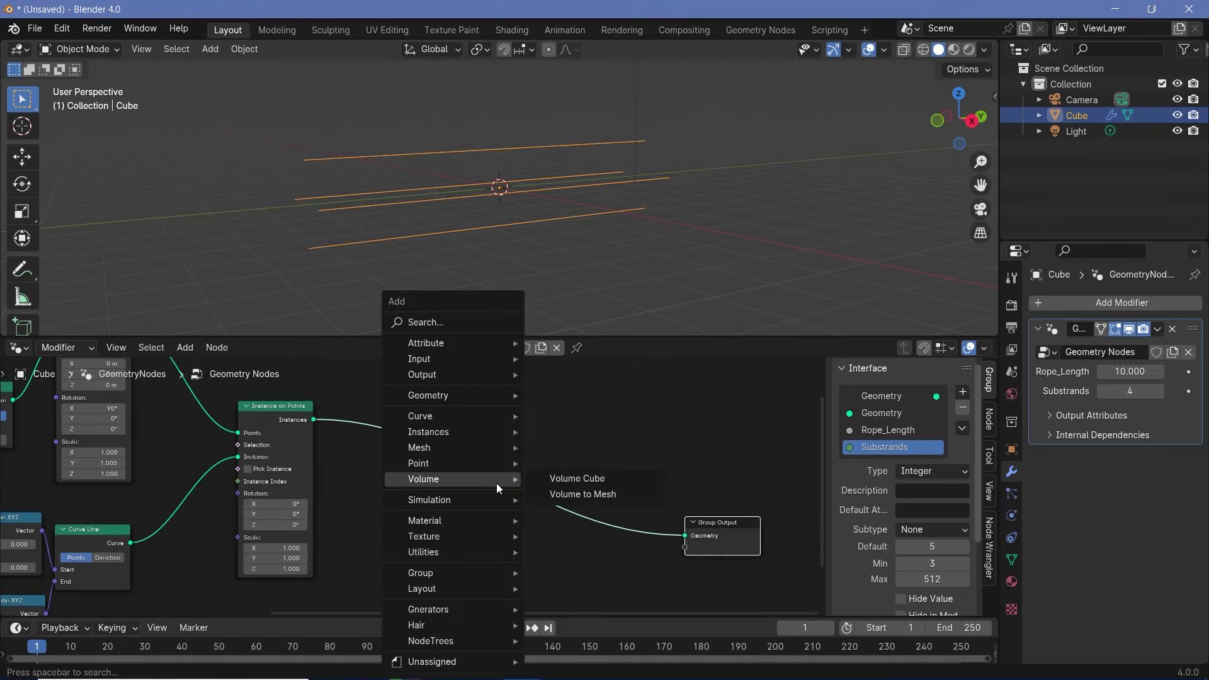
{"action": "type", "text": "resa"}
{"action": "left_click", "coordinate": [618, 511]}
{"action": "left_click", "coordinate": [351, 509]}
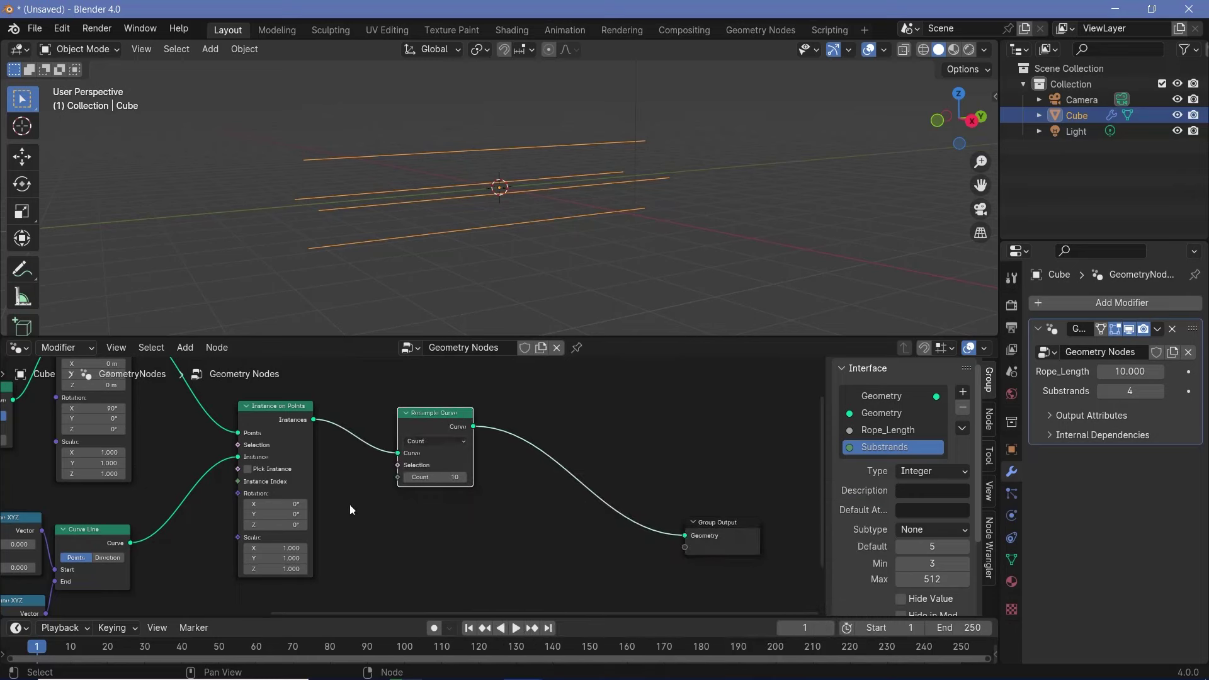
{"action": "left_click_drag", "start_coordinate": [442, 436], "coordinate": [469, 449]}
- Place a duplicate of the Group Input node beside Resample Curve, and hide the unused sockets on the original Group Input
{"action": "scroll", "coordinate": [451, 489], "scroll_direction": "down", "scroll_amount": 5}
{"action": "middle_click_drag", "start_coordinate": [451, 489], "coordinate": [705, 485]}
{"action": "scroll", "coordinate": [305, 483], "scroll_direction": "up", "scroll_amount": 3}
{"action": "left_click", "coordinate": [124, 484]}
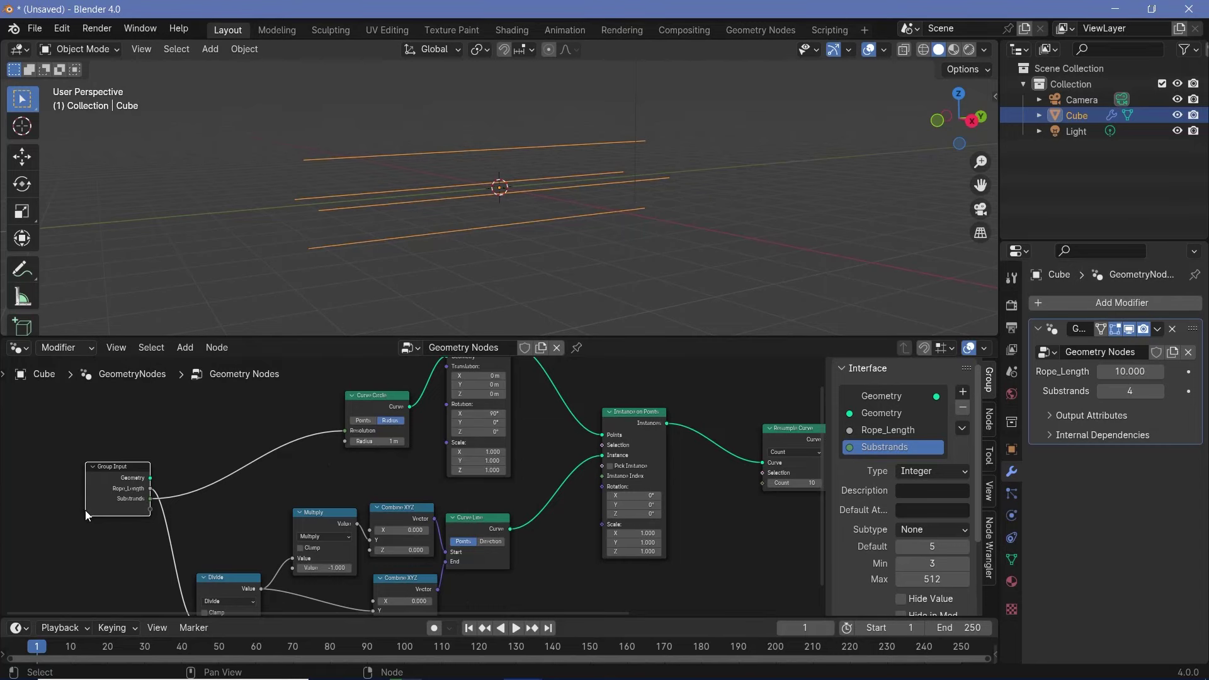
{"action": "key", "text": "shift+d"}
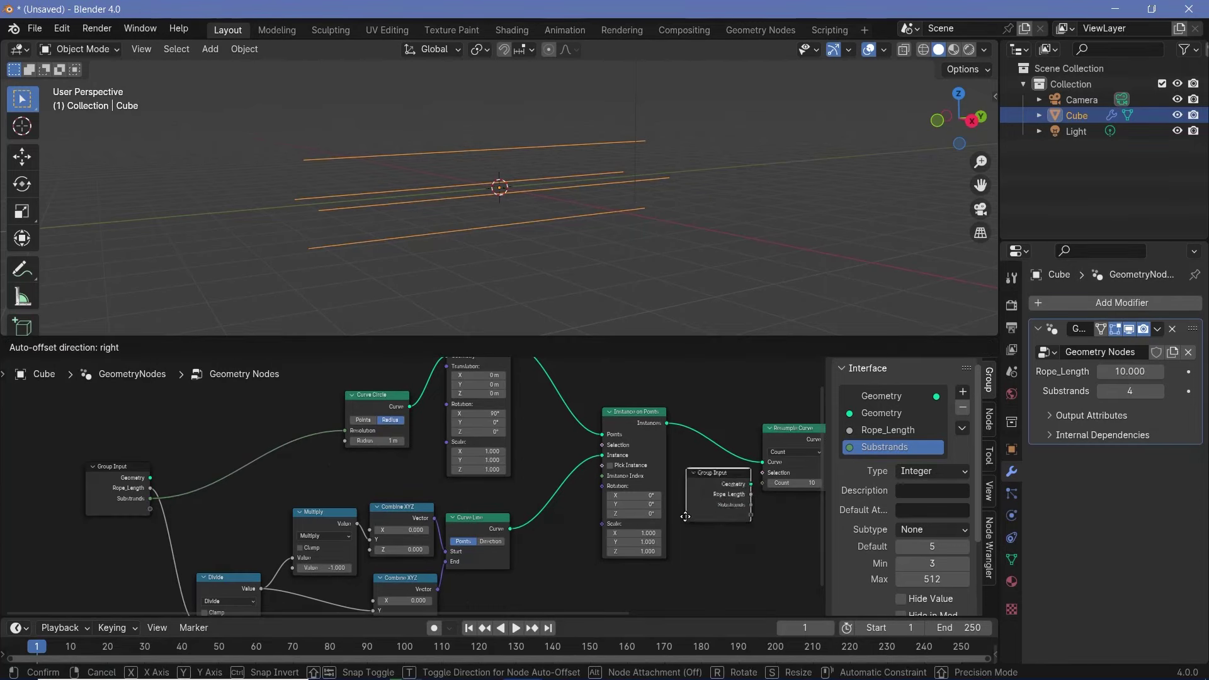
{"action": "left_click", "coordinate": [213, 520]}
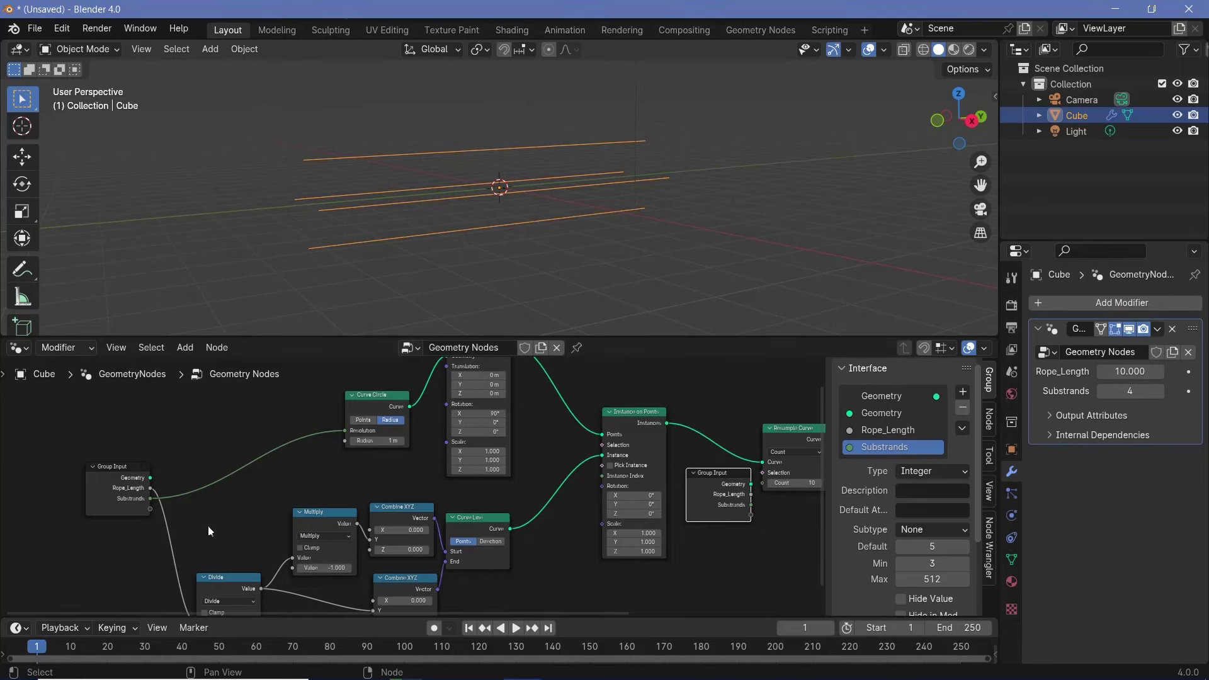
{"action": "left_click", "coordinate": [125, 496]}
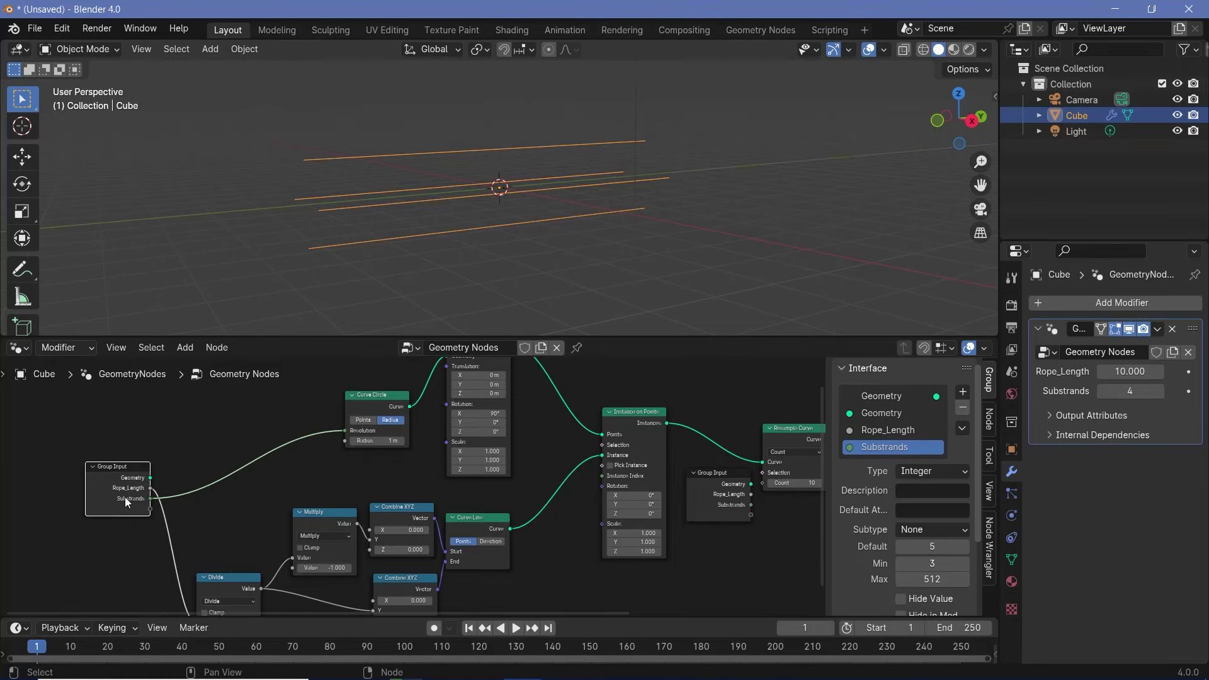
{"action": "key", "text": "ctrl+h"}
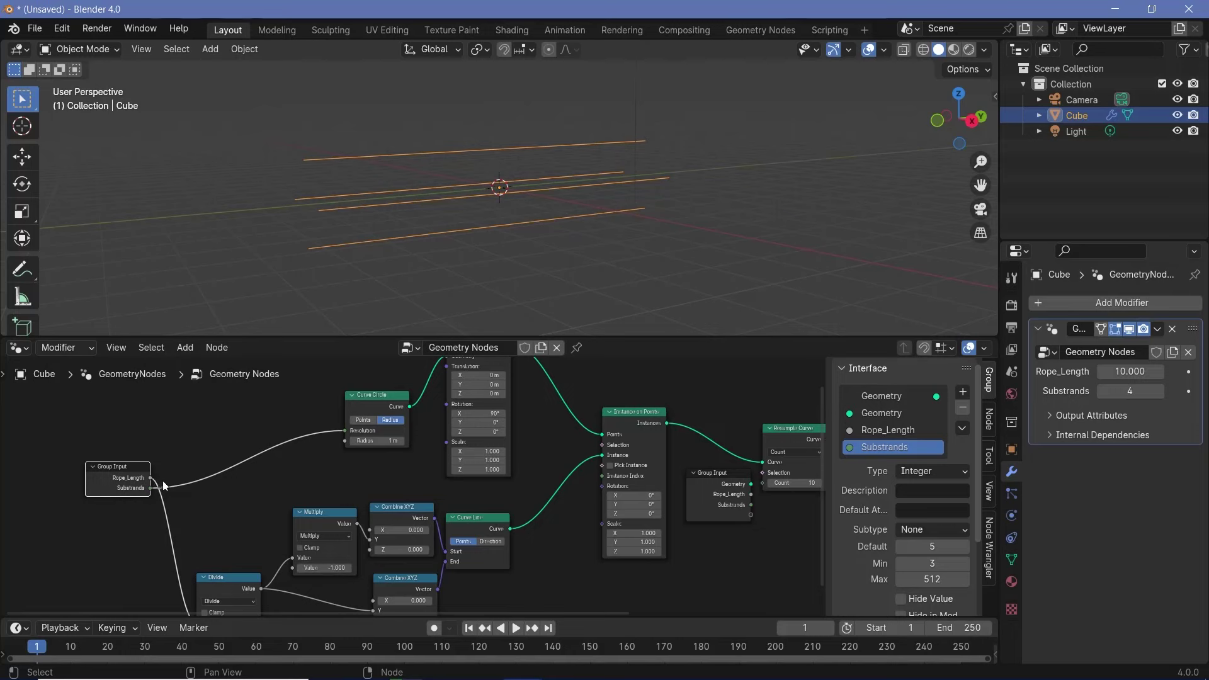
- Expose Resample Curve's Count as a group input named Rope_Resolution and order it above Substrands
{"action": "middle_click_drag", "start_coordinate": [758, 500], "coordinate": [529, 500]}
{"action": "scroll", "coordinate": [529, 500], "scroll_direction": "up", "scroll_amount": 2}
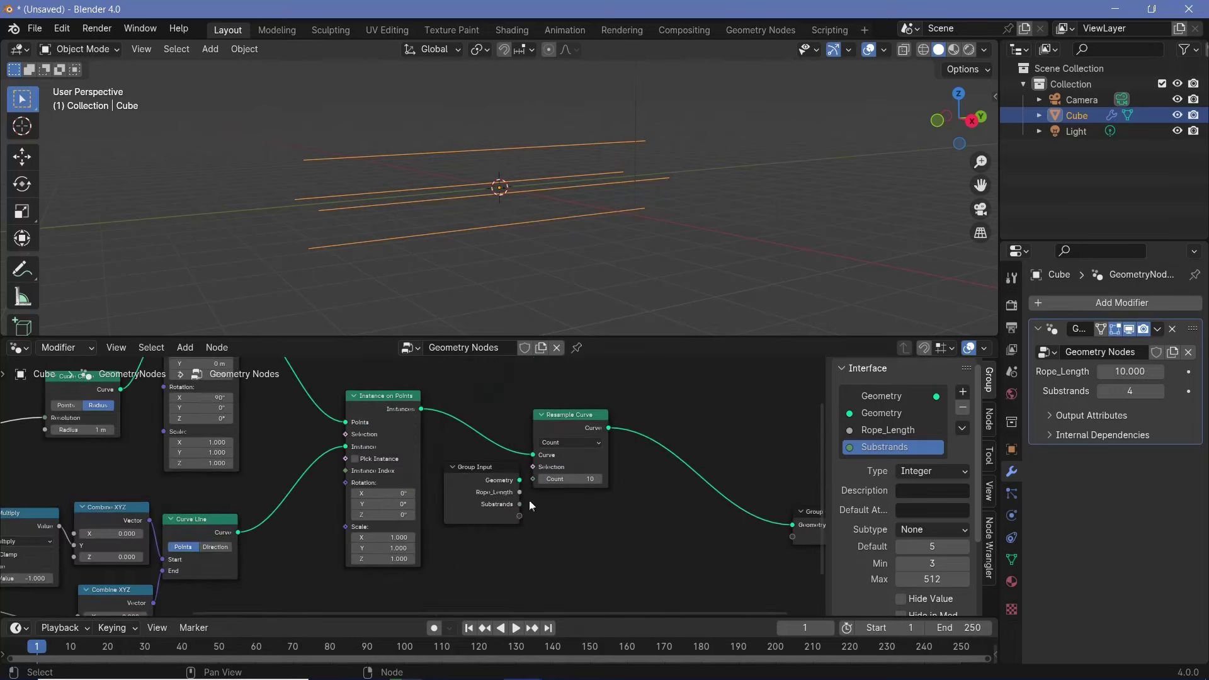
{"action": "left_click_drag", "start_coordinate": [518, 515], "coordinate": [533, 478]}
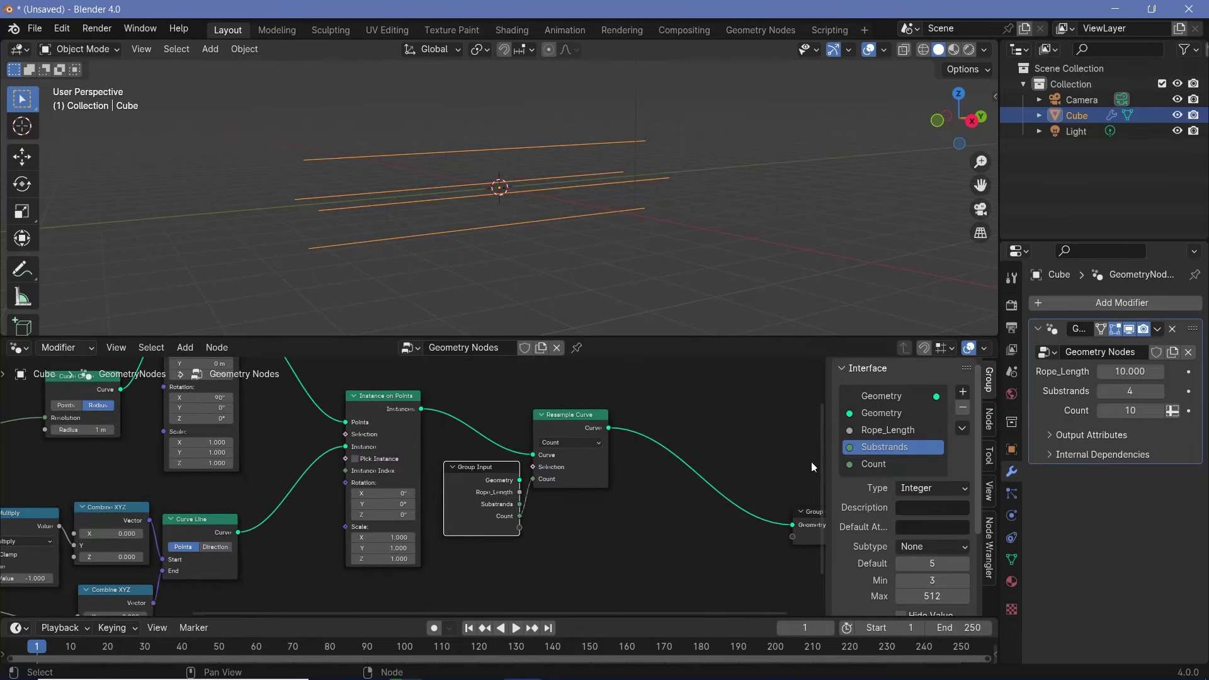
{"action": "left_click", "coordinate": [882, 463]}
{"action": "double_click", "coordinate": [881, 464]}
{"action": "type", "text": "Rope_Resolution"}
{"action": "key", "text": "Return"}
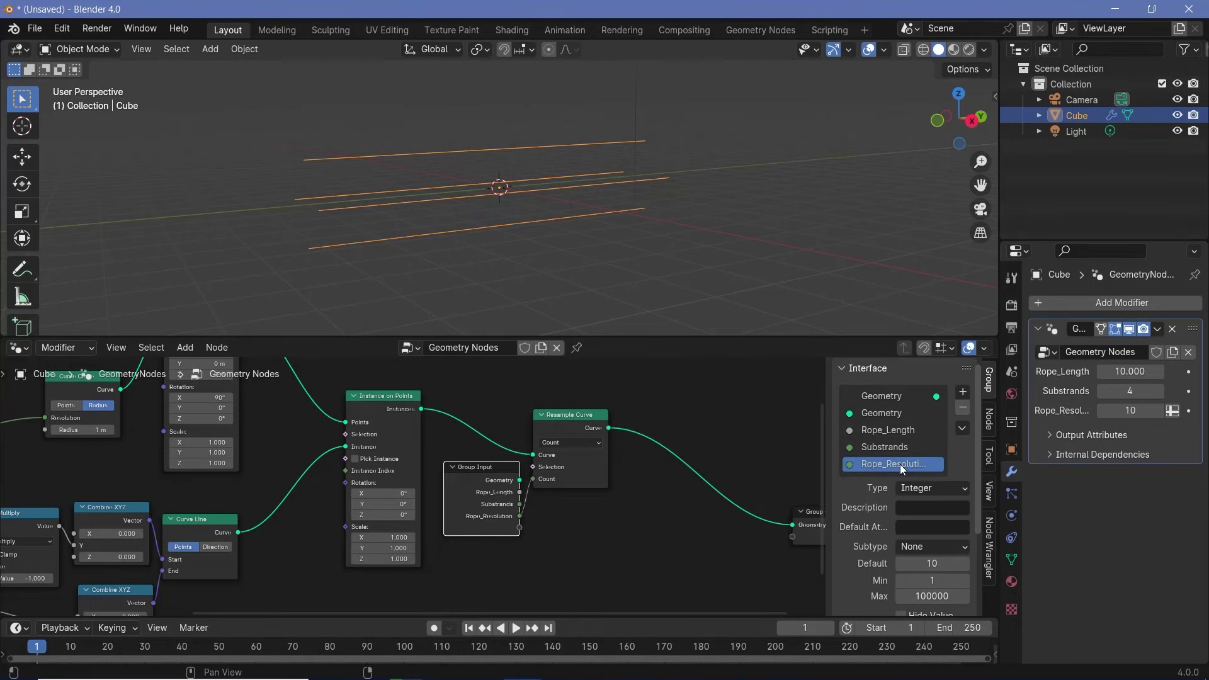
{"action": "mouse_move", "coordinate": [901, 464]}
{"action": "left_mouse_down"}
{"action": "mouse_move", "coordinate": [924, 445]}
{"action": "mouse_move", "coordinate": [900, 440]}
{"action": "left_mouse_up"}
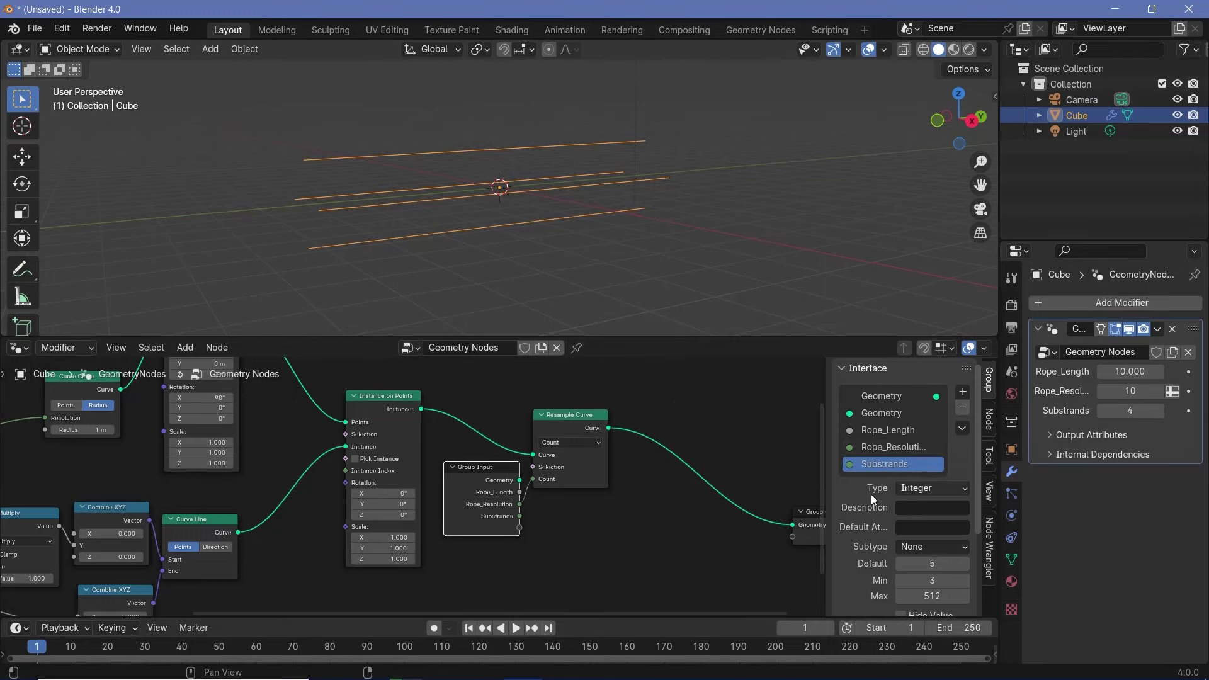
- Set the Substrands input's default to 50, minimum to 10 and maximum to 10000
{"action": "scroll", "coordinate": [868, 535], "scroll_direction": "down", "scroll_amount": 2}
{"action": "scroll", "coordinate": [869, 537], "scroll_direction": "down", "scroll_amount": 2}
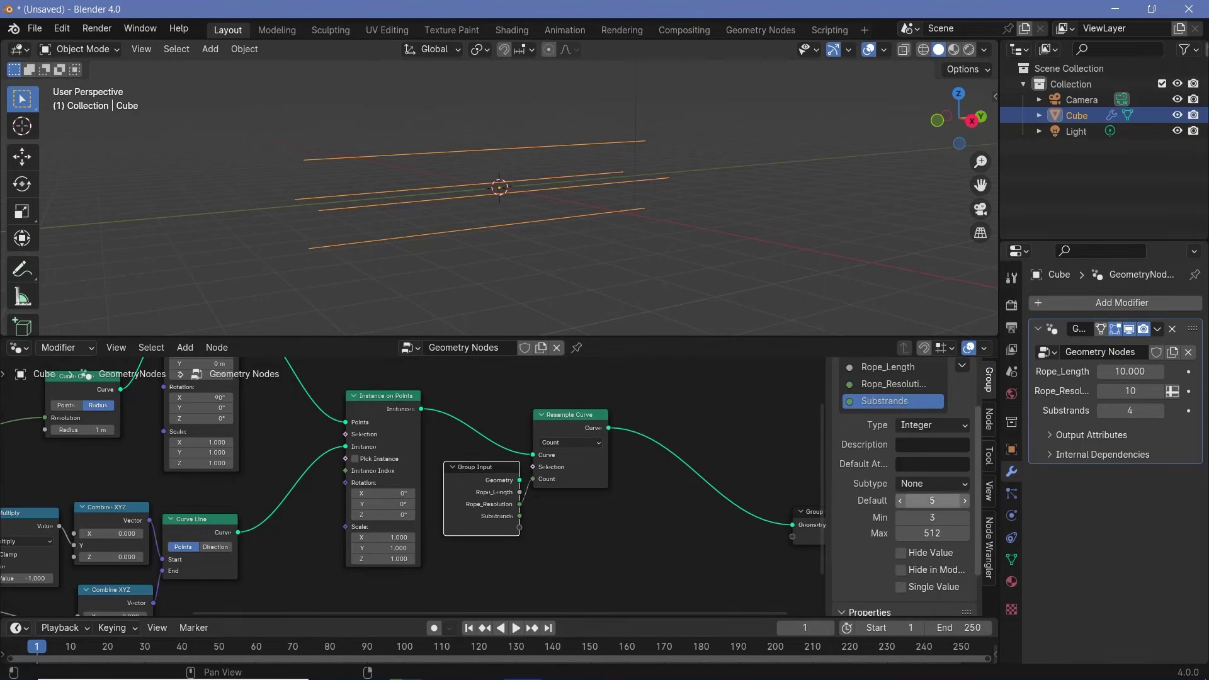
{"action": "left_click", "coordinate": [934, 503]}
{"action": "key", "text": "Return"}
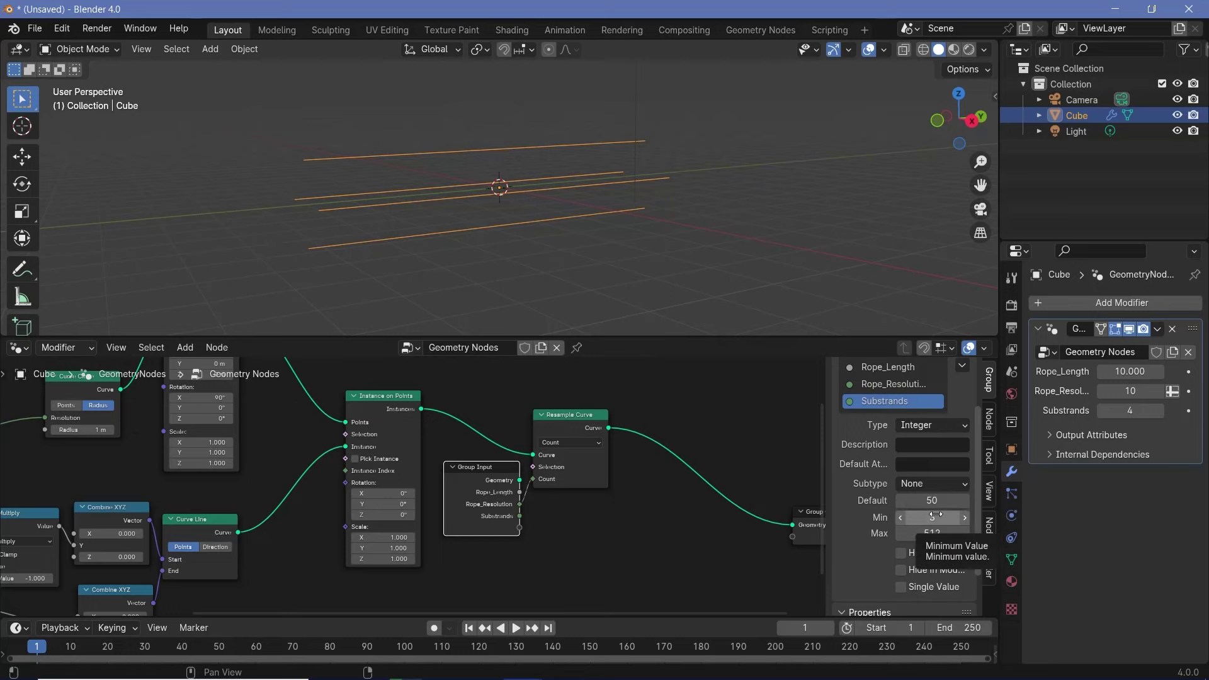
{"action": "left_click", "coordinate": [937, 515]}
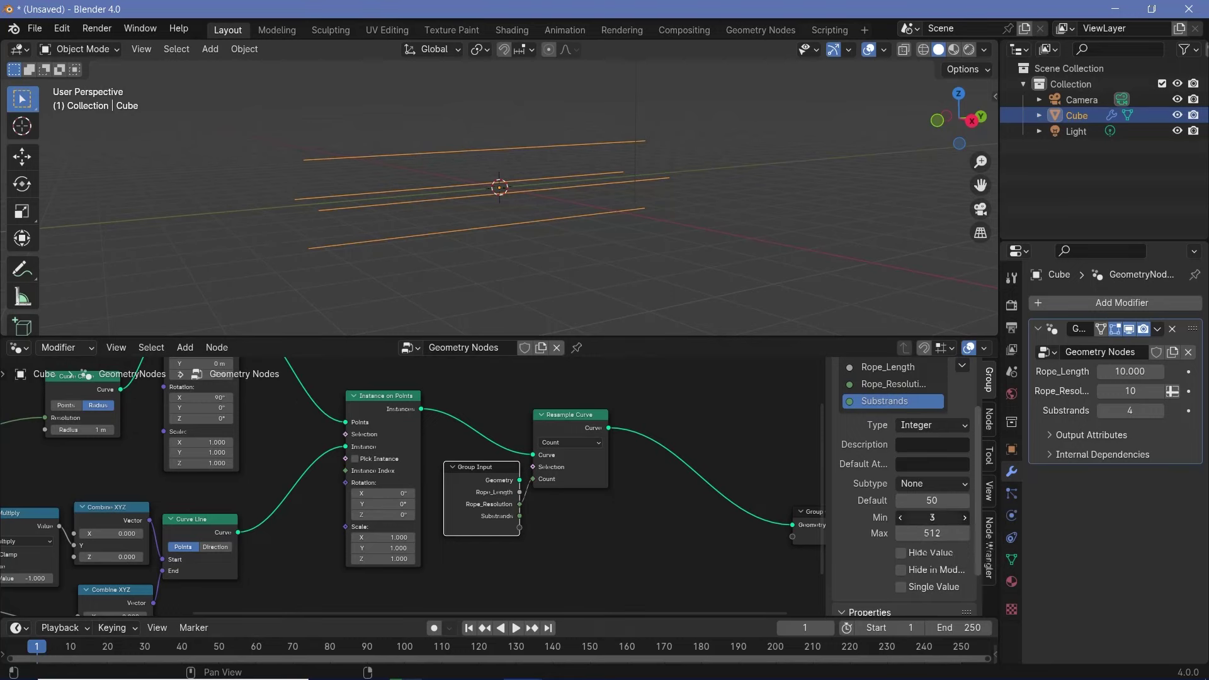
{"action": "type", "text": "10"}
{"action": "key", "text": "Return"}
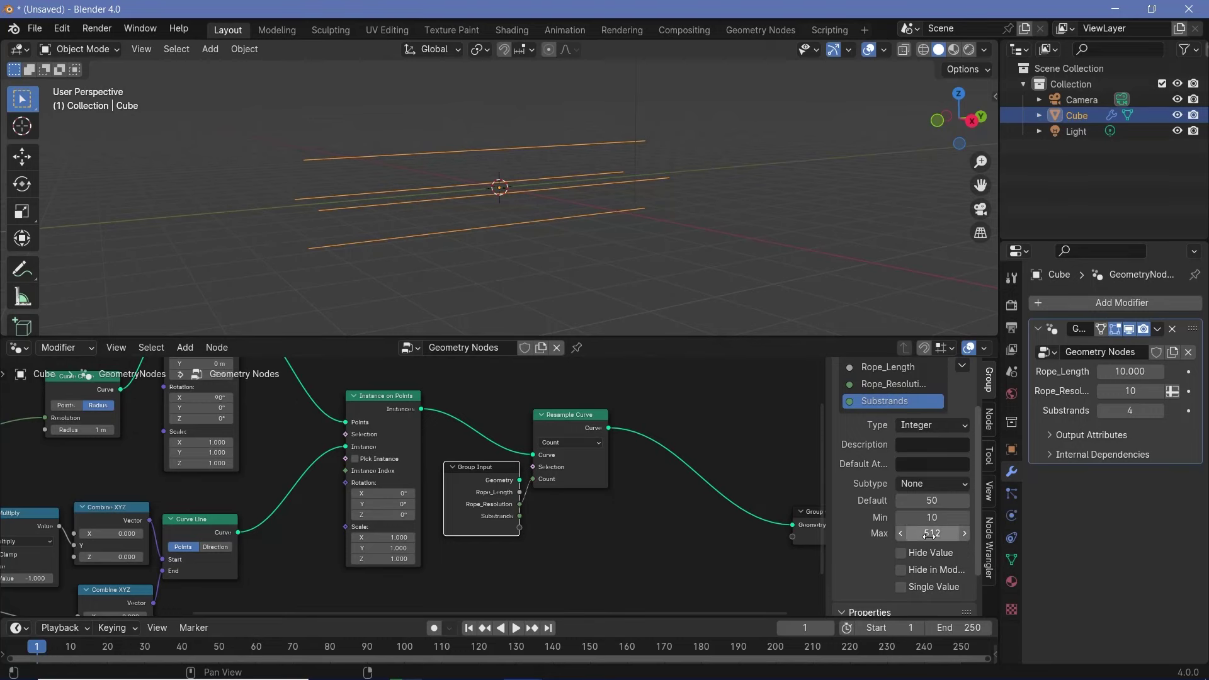
{"action": "left_click_drag", "start_coordinate": [931, 534], "coordinate": [970, 534]}
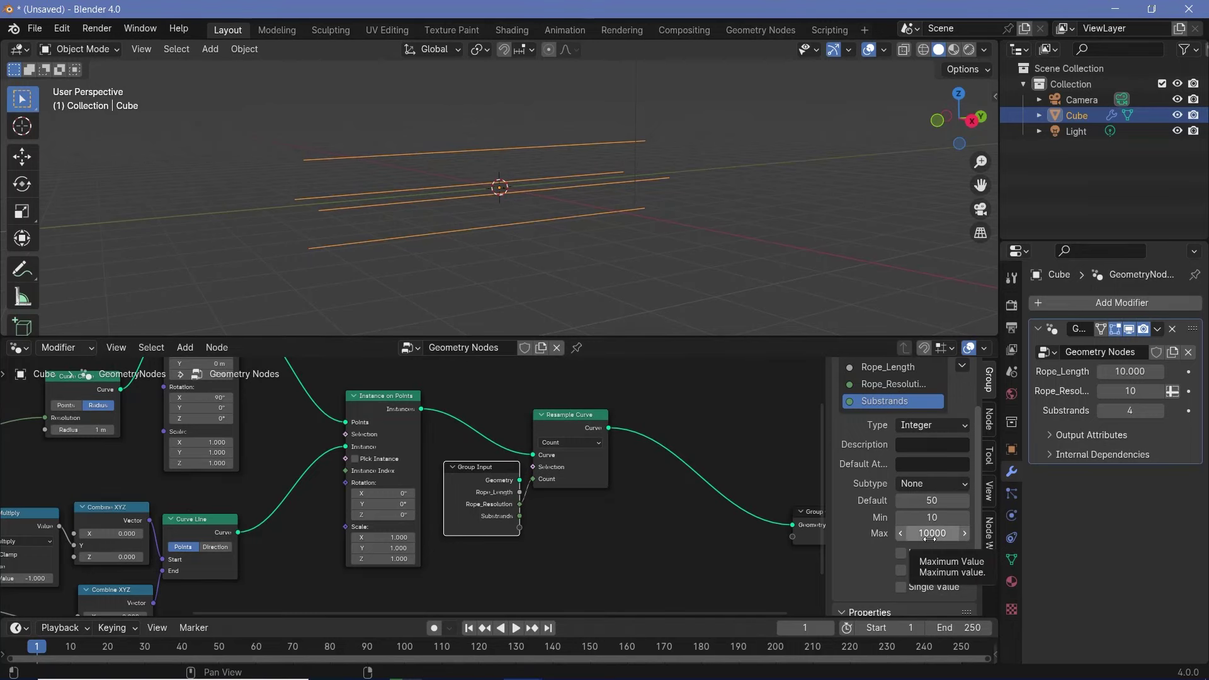
- Set the modifier's Rope_Resolution value to 50 and check the lines in the viewport
{"action": "scroll", "coordinate": [569, 503], "scroll_direction": "up", "scroll_amount": 2}
{"action": "left_click", "coordinate": [1129, 391]}
{"action": "type", "text": "5"}
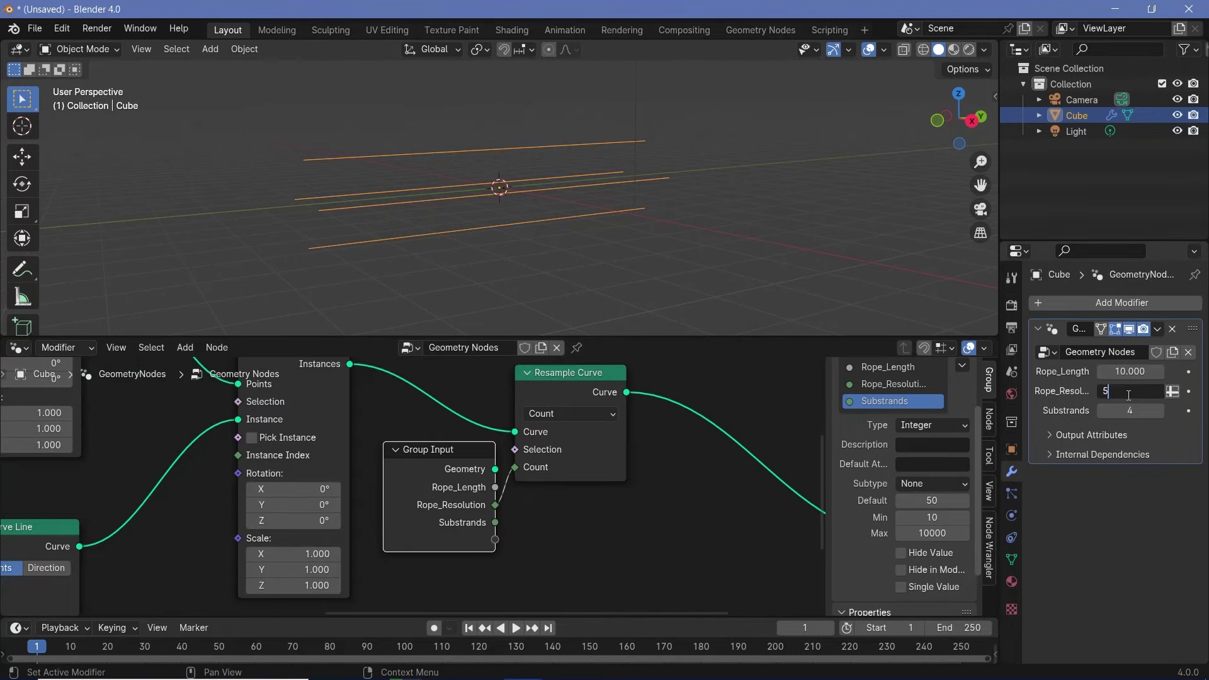
{"action": "type", "text": "0"}
{"action": "key", "text": "Return"}
{"action": "scroll", "coordinate": [416, 491], "scroll_direction": "down", "scroll_amount": 1}
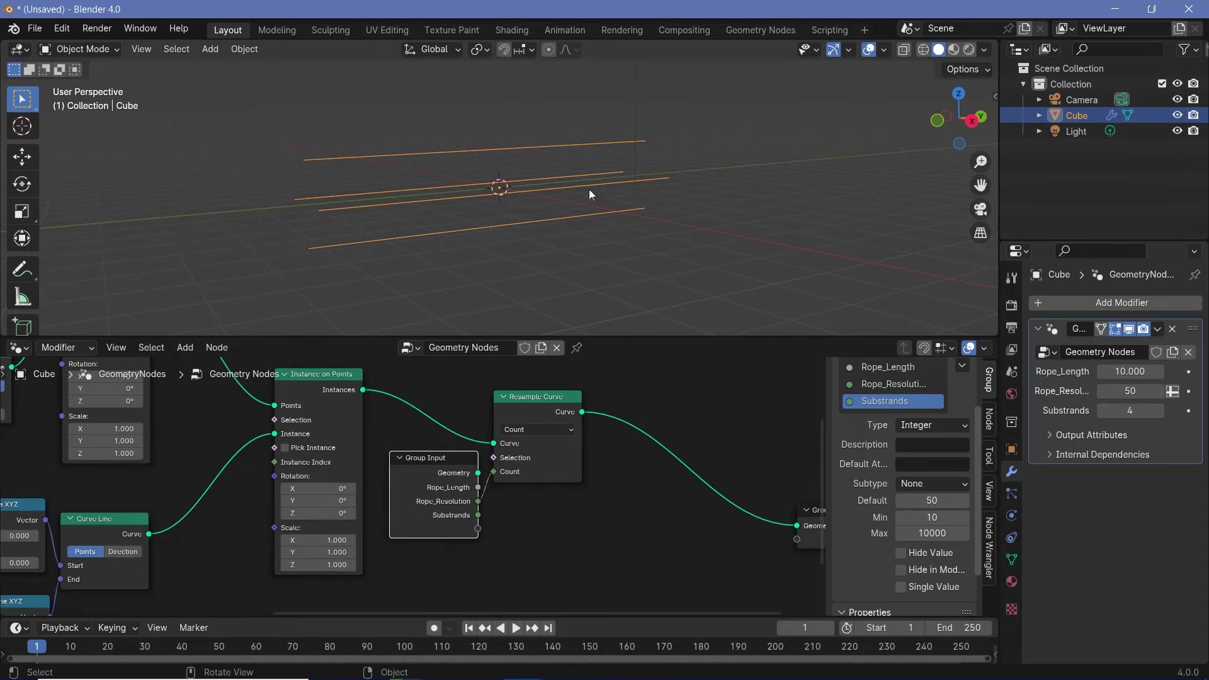
{"action": "middle_click_drag", "start_coordinate": [464, 218], "coordinate": [372, 175]}
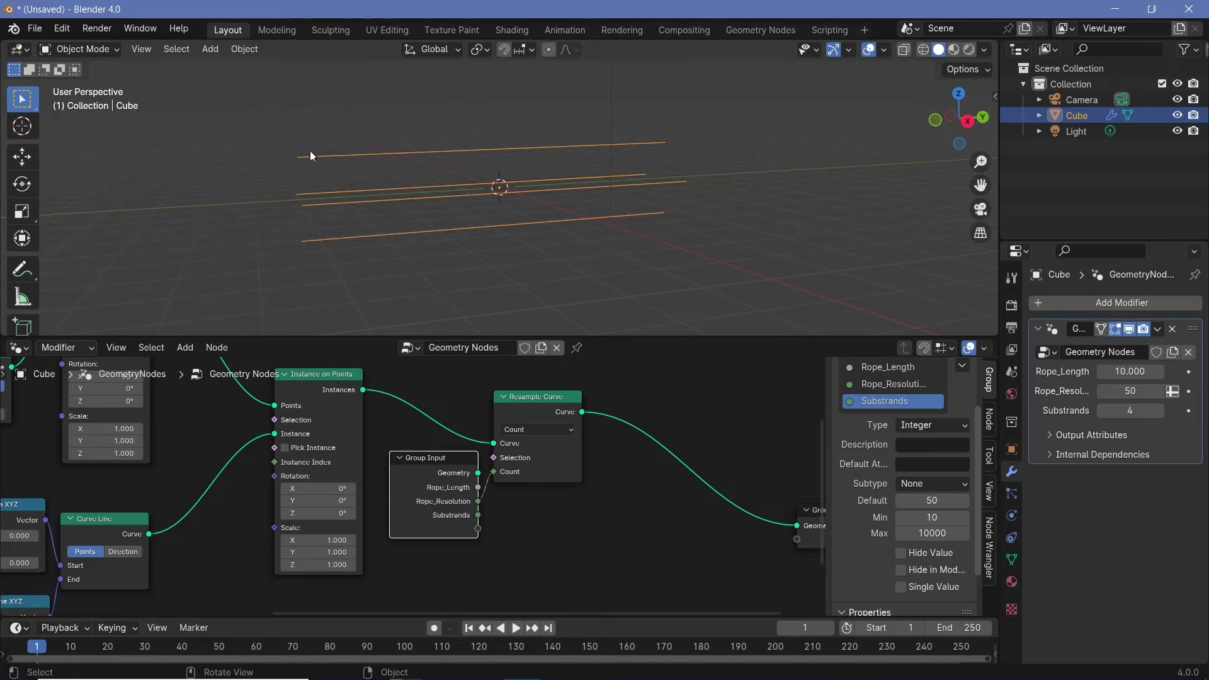
- Insert a Realize Instances node between Resample Curve and Group Output, and move Group Output farther away
{"action": "middle_click_drag", "start_coordinate": [339, 426], "coordinate": [232, 442]}
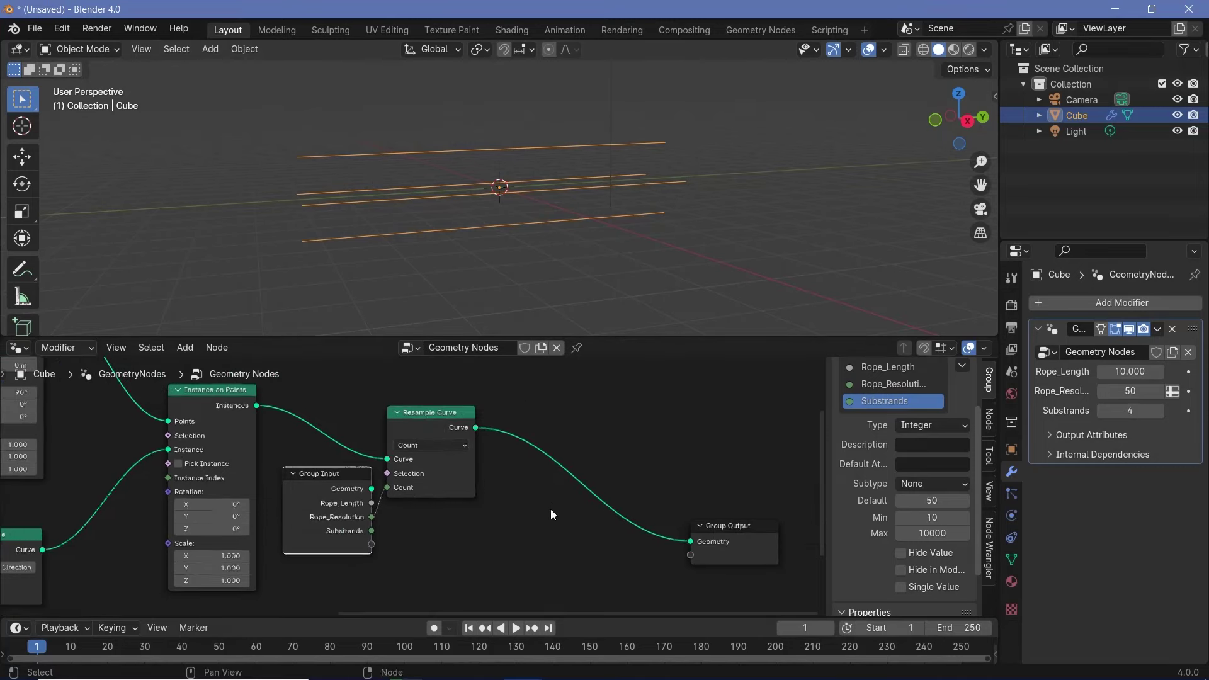
{"action": "middle_click_drag", "start_coordinate": [551, 509], "coordinate": [505, 500]}
{"action": "key", "text": "shift+a"}
{"action": "type", "text": "real"}
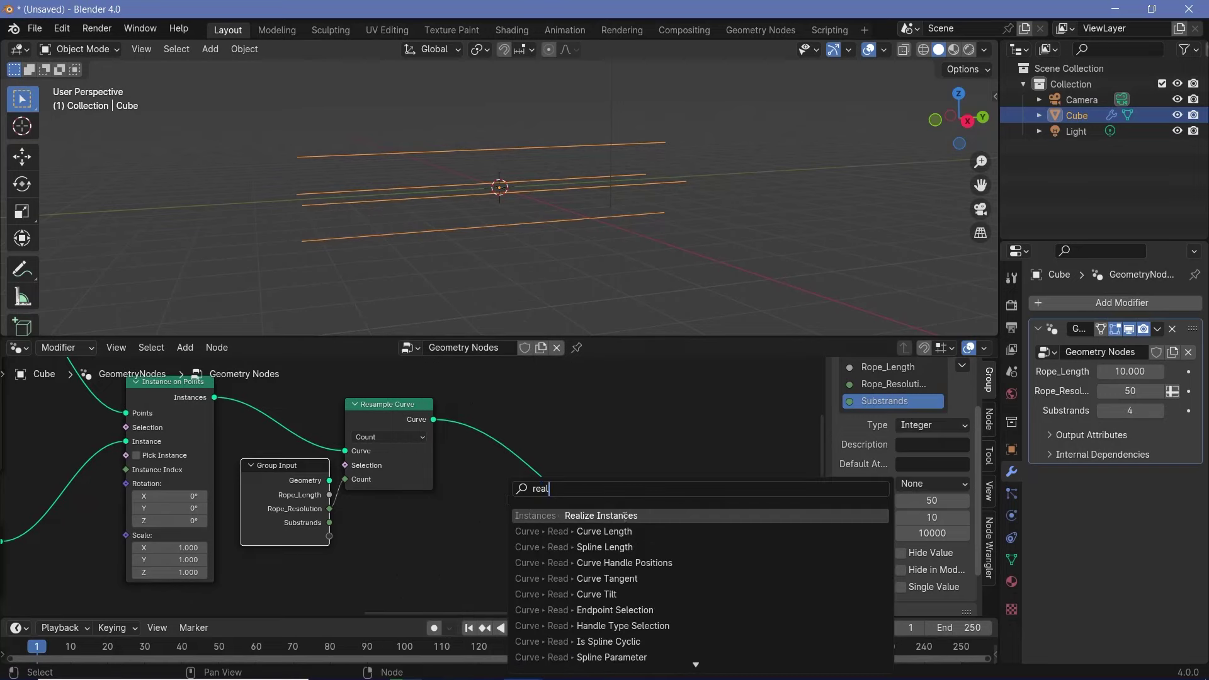
{"action": "key", "text": "Return"}
{"action": "left_click", "coordinate": [512, 437]}
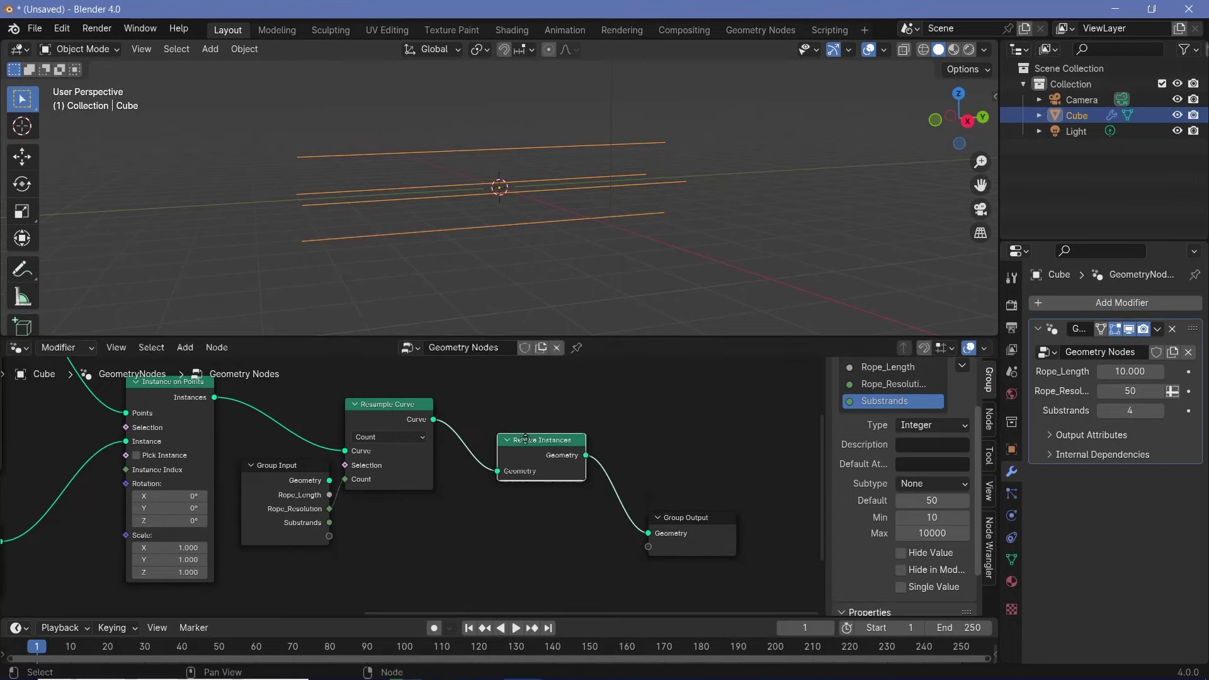
{"action": "left_click_drag", "start_coordinate": [512, 437], "coordinate": [471, 398]}
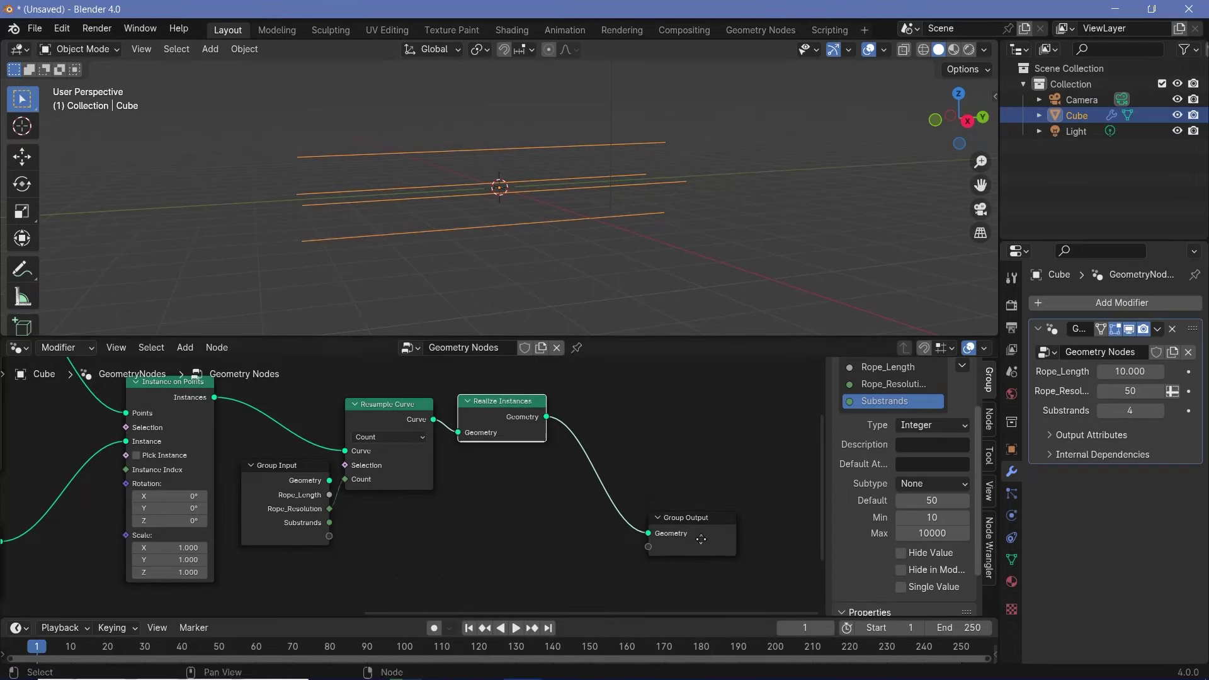
{"action": "left_click_drag", "start_coordinate": [658, 520], "coordinate": [778, 496]}
- Annotate an arrow from the 3D cursor to the end of the uppermost line, and erase the annotation
{"action": "middle_click_drag", "start_coordinate": [526, 205], "coordinate": [422, 189]}
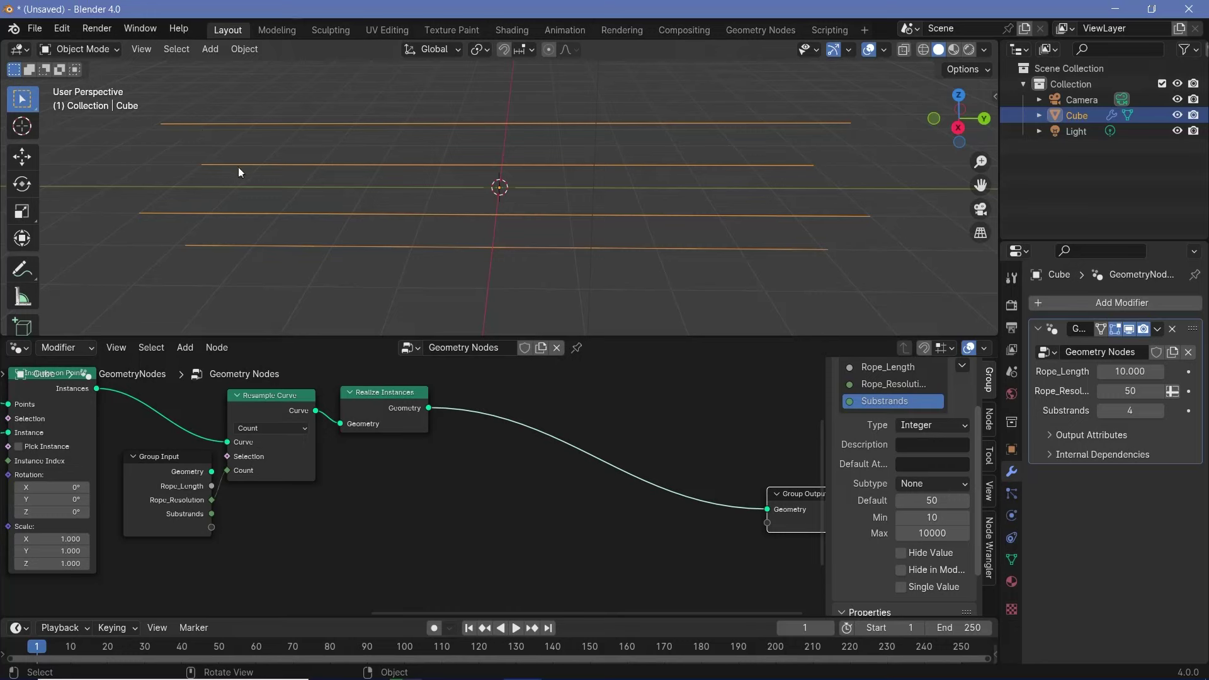
{"action": "key", "text": "shift+space"}
{"action": "key", "text": "d"}
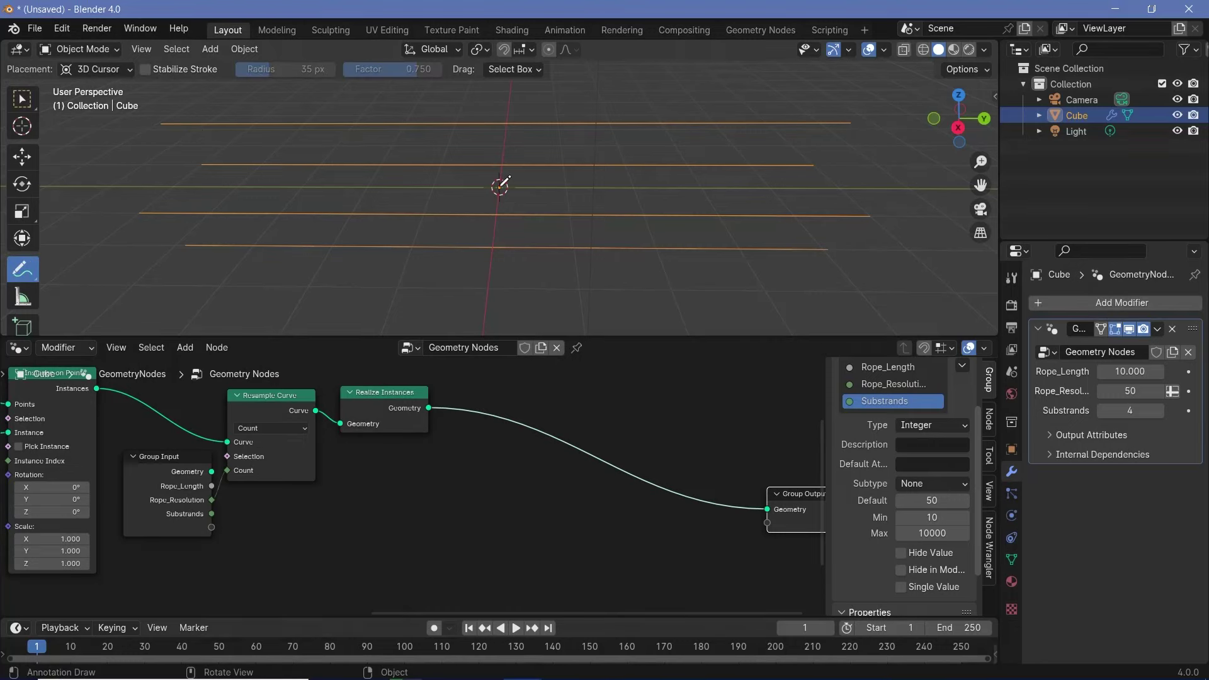
{"action": "left_click_drag", "start_coordinate": [500, 185], "coordinate": [196, 111]}
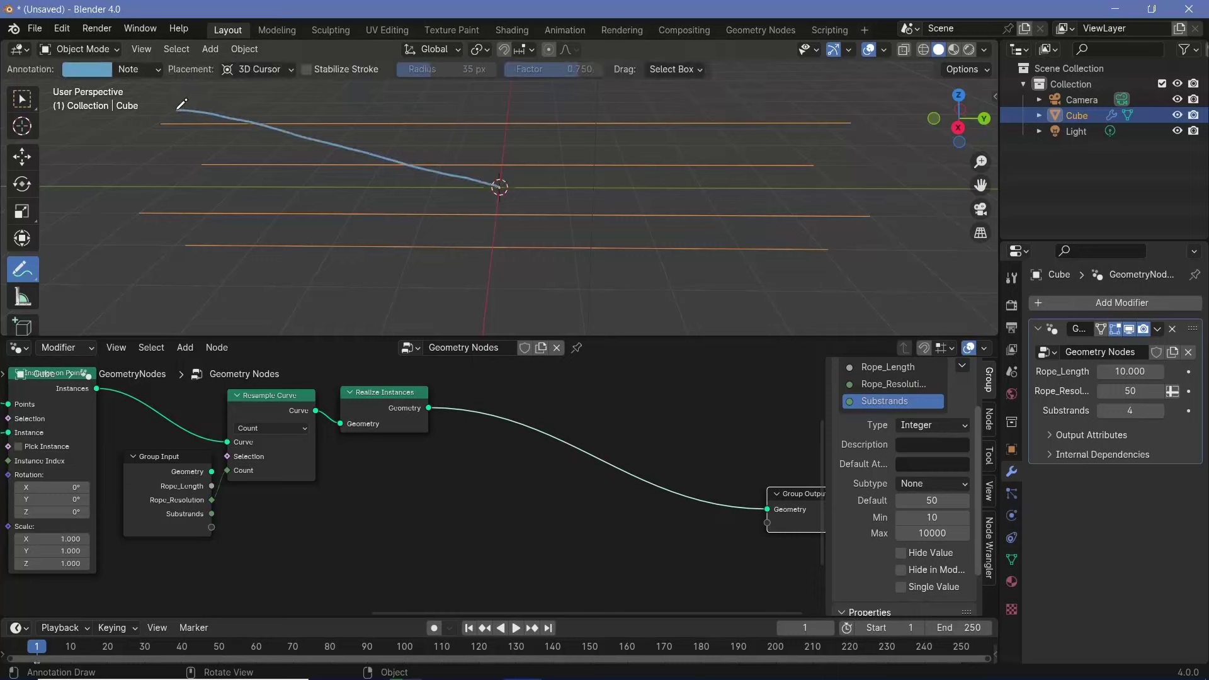
{"action": "key", "text": "ctrl+z"}
{"action": "mouse_move", "coordinate": [500, 187]}
{"action": "left_mouse_down"}
{"action": "mouse_move", "coordinate": [374, 178]}
{"action": "mouse_move", "coordinate": [179, 124]}
{"action": "left_mouse_up"}
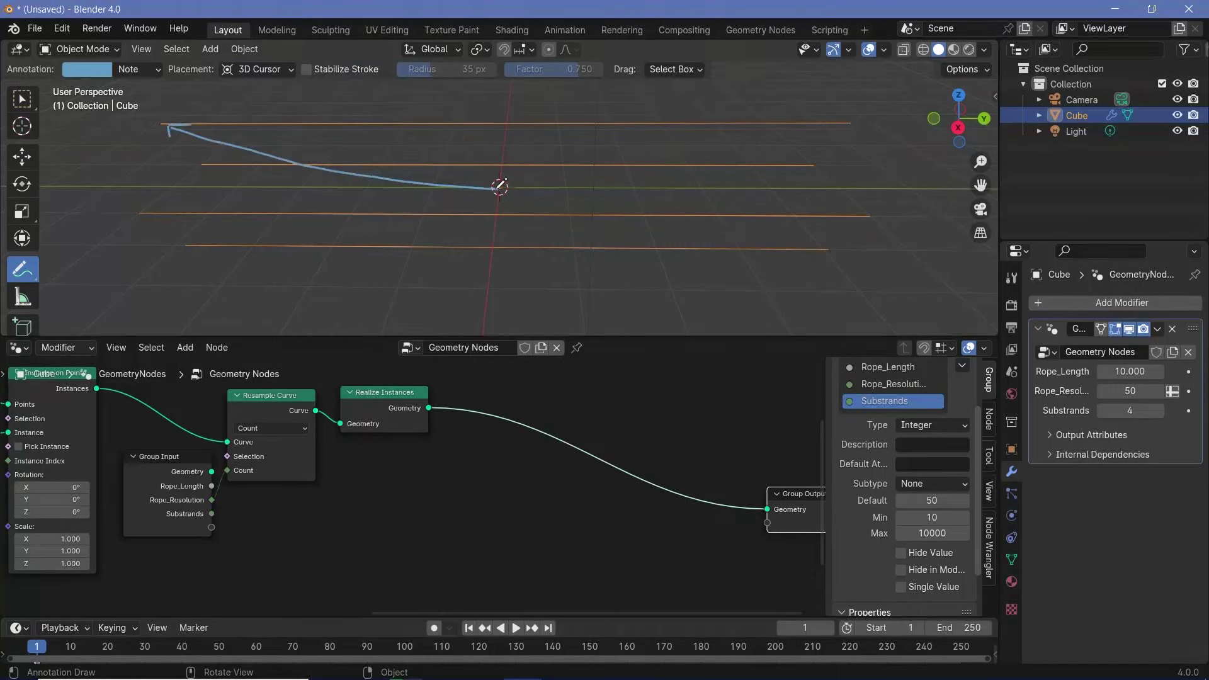
{"action": "left_click_drag", "start_coordinate": [497, 188], "coordinate": [255, 124]}
{"action": "mouse_move", "coordinate": [498, 186]}
{"action": "left_mouse_down", "text": "ctrl"}
{"action": "mouse_move", "coordinate": [270, 135]}
{"action": "mouse_move", "coordinate": [167, 129]}
{"action": "left_mouse_up", "text": "ctrl"}
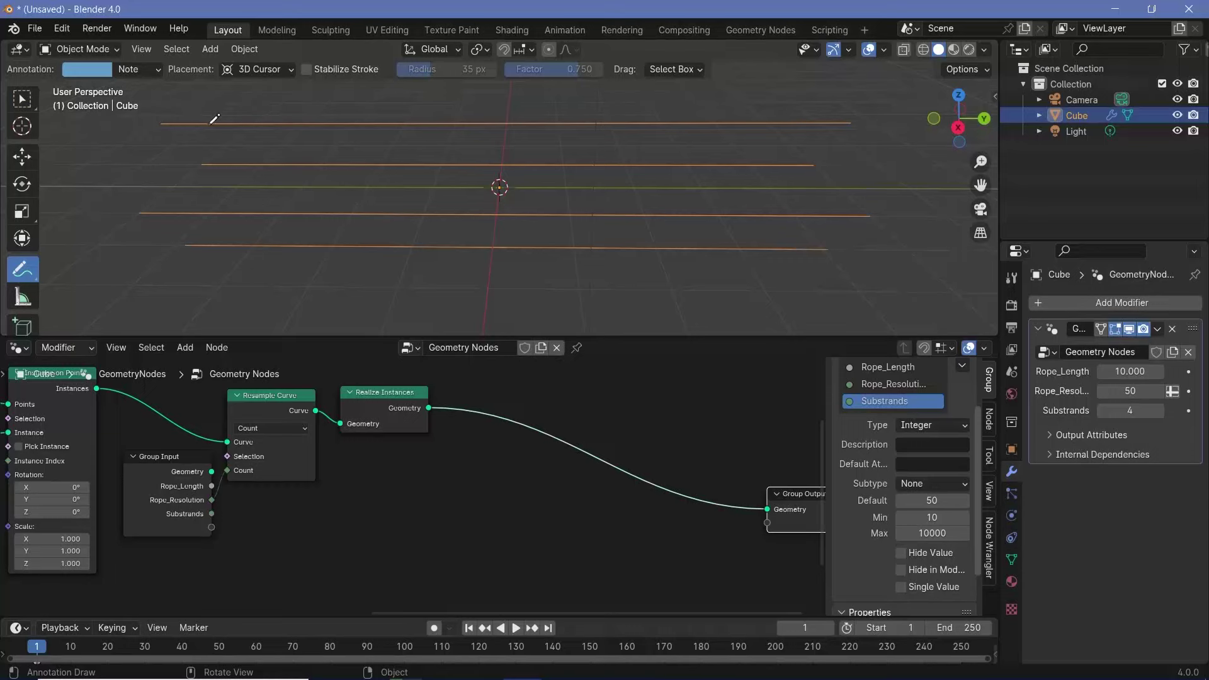
- Annotate an arrow along the Y axis and curved arrows for rotation around it, and erase the annotations
{"action": "mouse_move", "coordinate": [144, 186]}
{"action": "left_mouse_down"}
{"action": "mouse_move", "coordinate": [890, 187]}
{"action": "mouse_move", "coordinate": [876, 197]}
{"action": "left_mouse_up"}
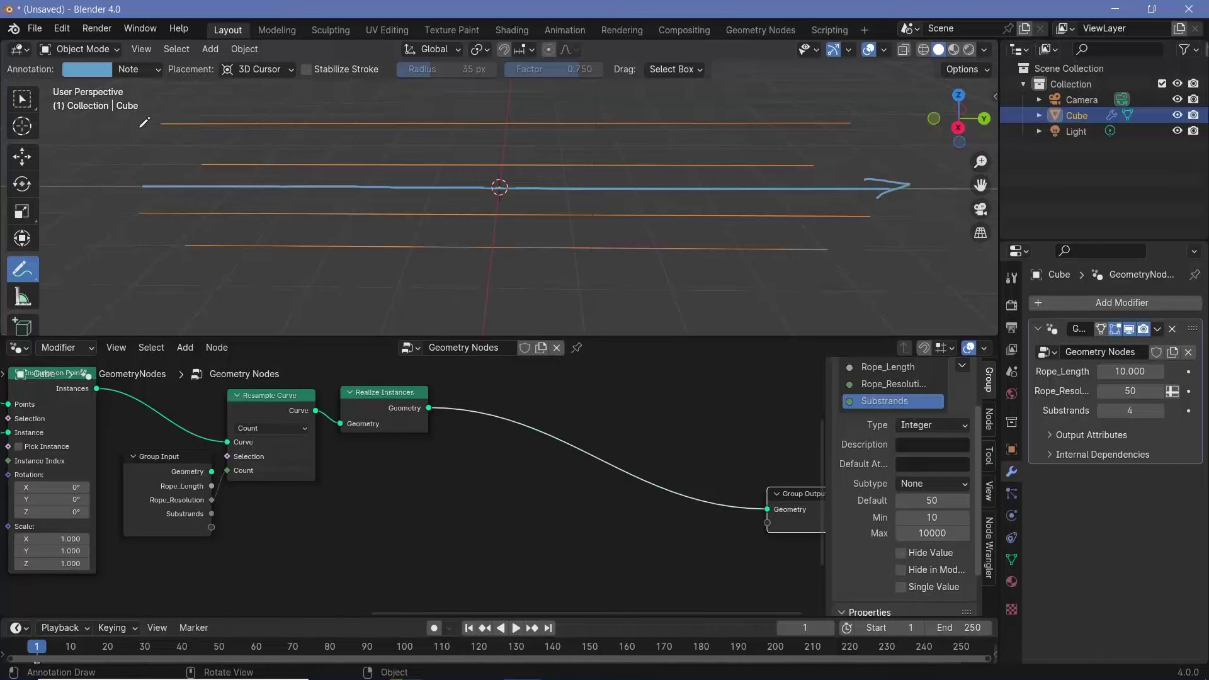
{"action": "left_click_drag", "start_coordinate": [140, 126], "coordinate": [150, 140]}
{"action": "left_click_drag", "start_coordinate": [870, 113], "coordinate": [874, 134]}
{"action": "left_click_drag", "start_coordinate": [511, 124], "coordinate": [553, 228]}
{"action": "mouse_move", "coordinate": [848, 126]}
{"action": "left_mouse_down"}
{"action": "mouse_move", "coordinate": [801, 189]}
{"action": "mouse_move", "coordinate": [911, 233]}
{"action": "mouse_move", "coordinate": [872, 122]}
{"action": "mouse_move", "coordinate": [870, 149]}
{"action": "mouse_move", "coordinate": [899, 122]}
{"action": "left_mouse_up"}
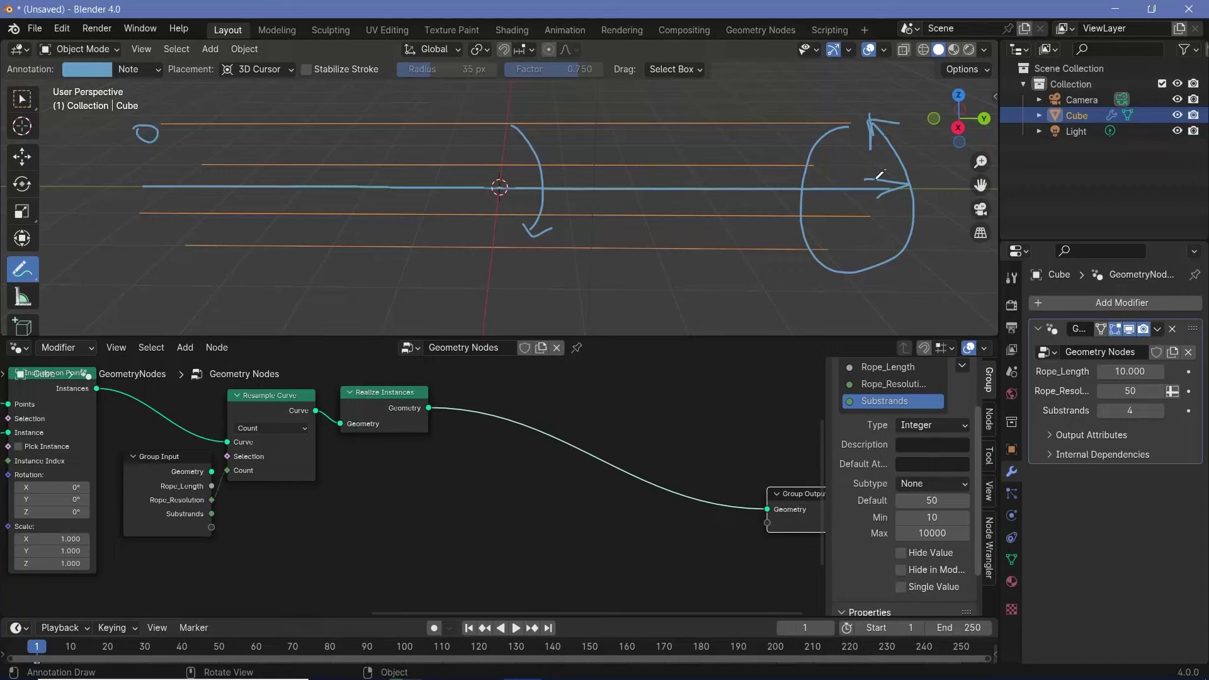
{"action": "mouse_move", "coordinate": [880, 174]}
{"action": "left_mouse_down", "text": "ctrl"}
{"action": "mouse_move", "coordinate": [796, 184]}
{"action": "mouse_move", "coordinate": [806, 230]}
{"action": "mouse_move", "coordinate": [907, 195]}
{"action": "mouse_move", "coordinate": [522, 125]}
{"action": "mouse_move", "coordinate": [534, 232]}
{"action": "mouse_move", "coordinate": [697, 192]}
{"action": "mouse_move", "coordinate": [149, 192]}
{"action": "mouse_move", "coordinate": [164, 127]}
{"action": "left_mouse_up", "text": "ctrl"}
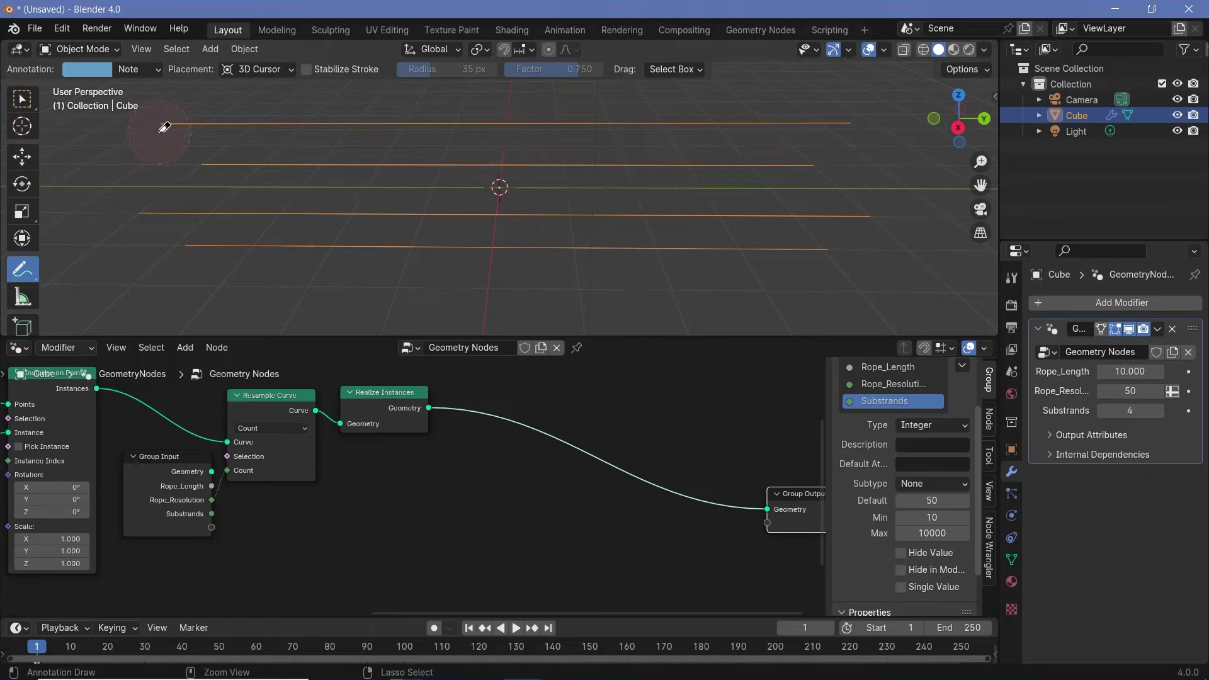
- Insert a Set Position node between Realize Instances and Group Output
{"action": "key", "text": "shift+a"}
{"action": "type", "text": "set "}
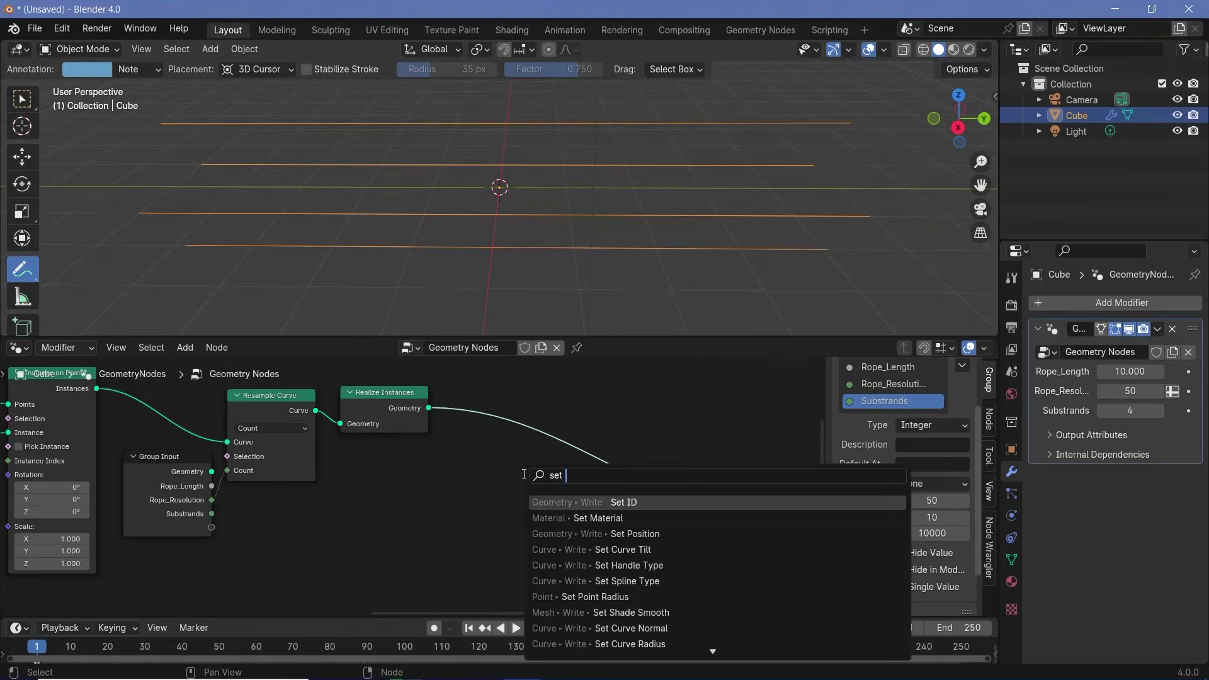
{"action": "type", "text": "po"}
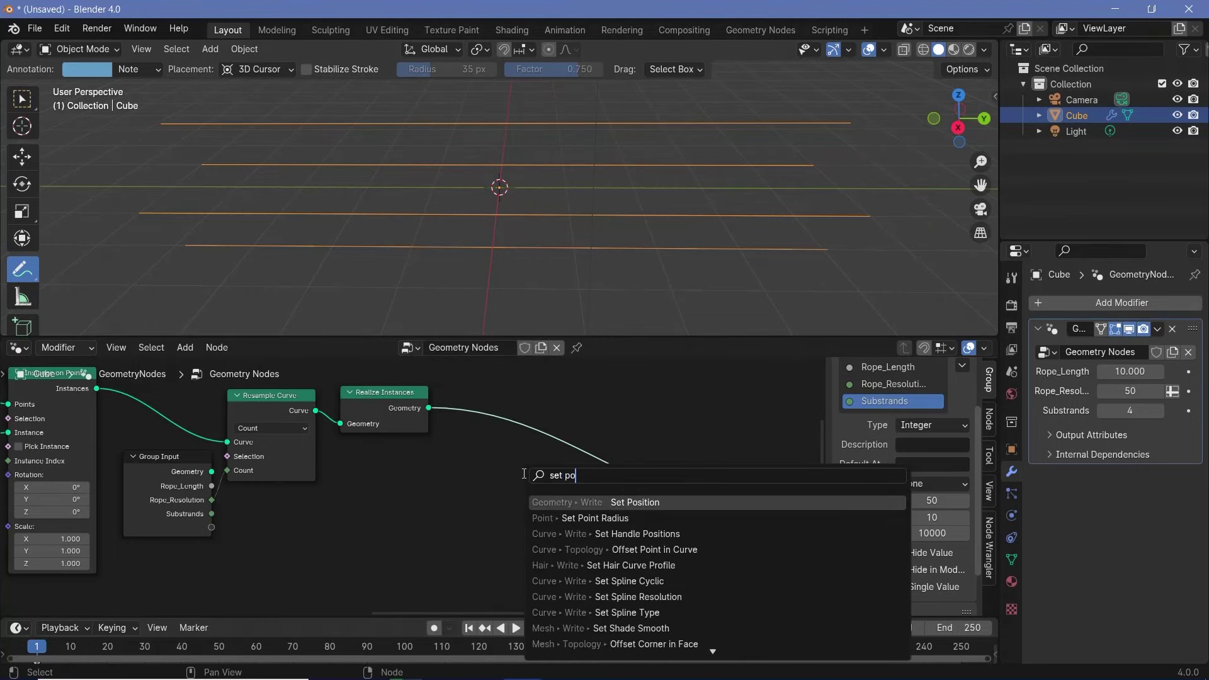
{"action": "left_click", "coordinate": [634, 501]}
{"action": "left_click", "coordinate": [560, 428]}
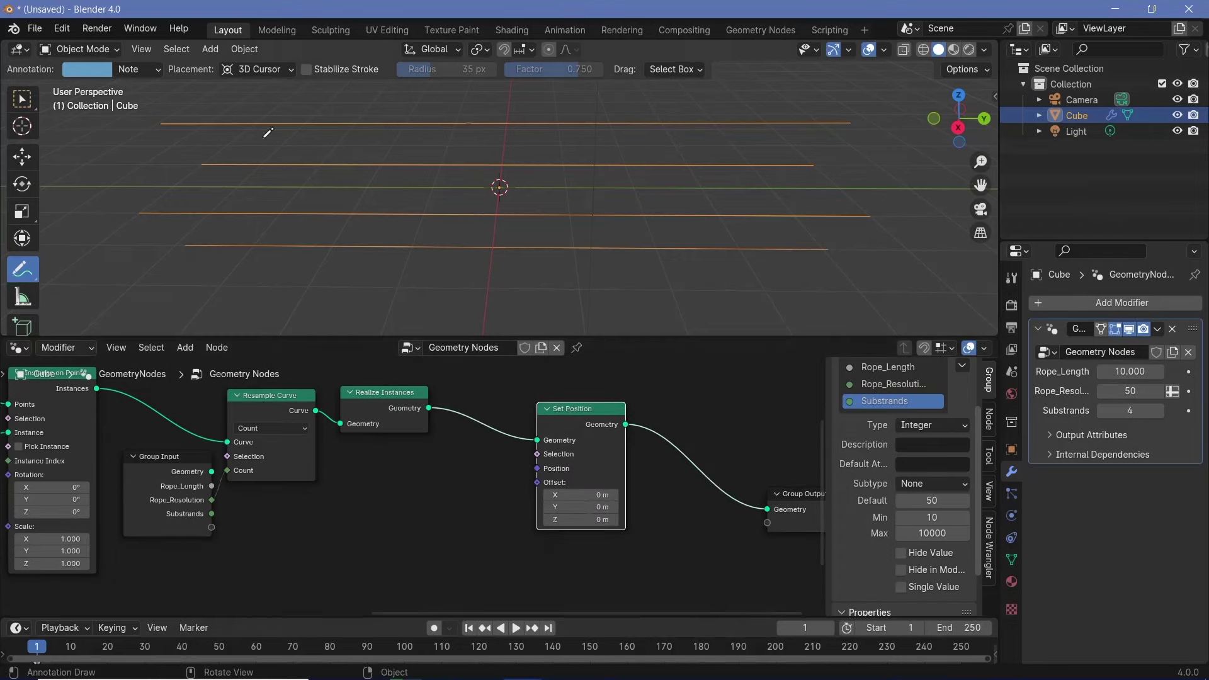
- Add a Position input node below the Resample Curve node
{"action": "middle_click_drag", "start_coordinate": [538, 474], "coordinate": [594, 443]}
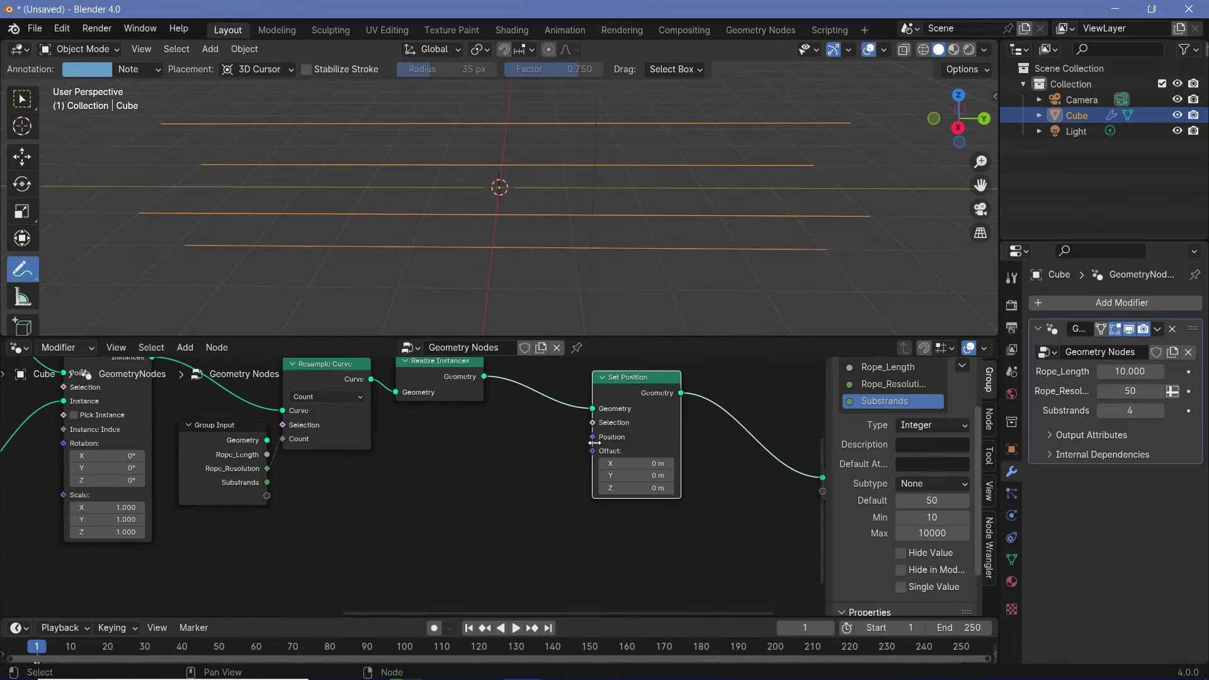
{"action": "middle_click_drag", "start_coordinate": [508, 475], "coordinate": [553, 447]}
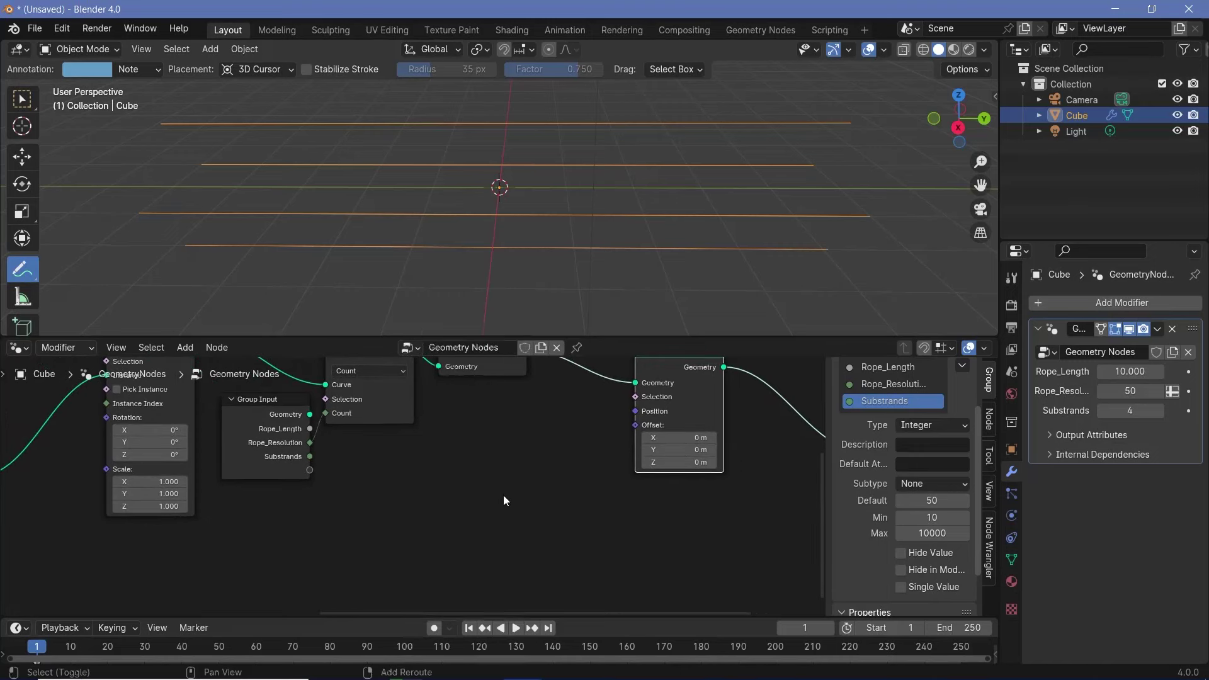
{"action": "key", "text": "shift+a"}
{"action": "type", "text": "po"}
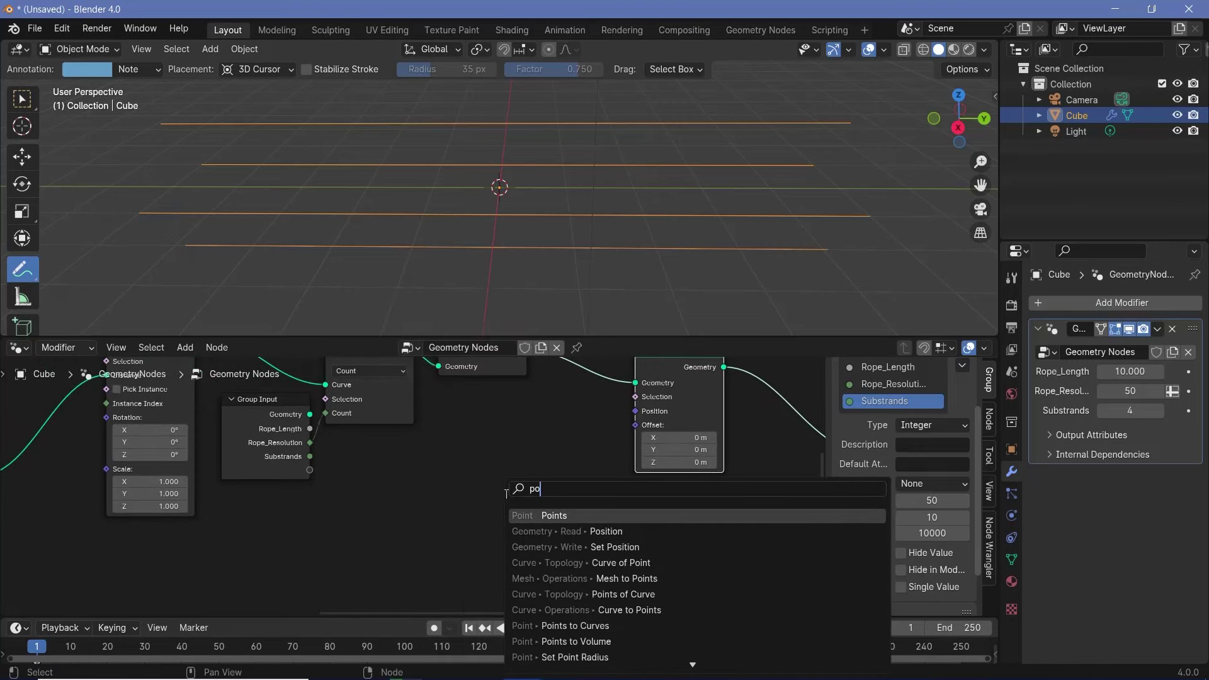
{"action": "left_click", "coordinate": [606, 531]}
{"action": "left_click", "coordinate": [460, 495]}
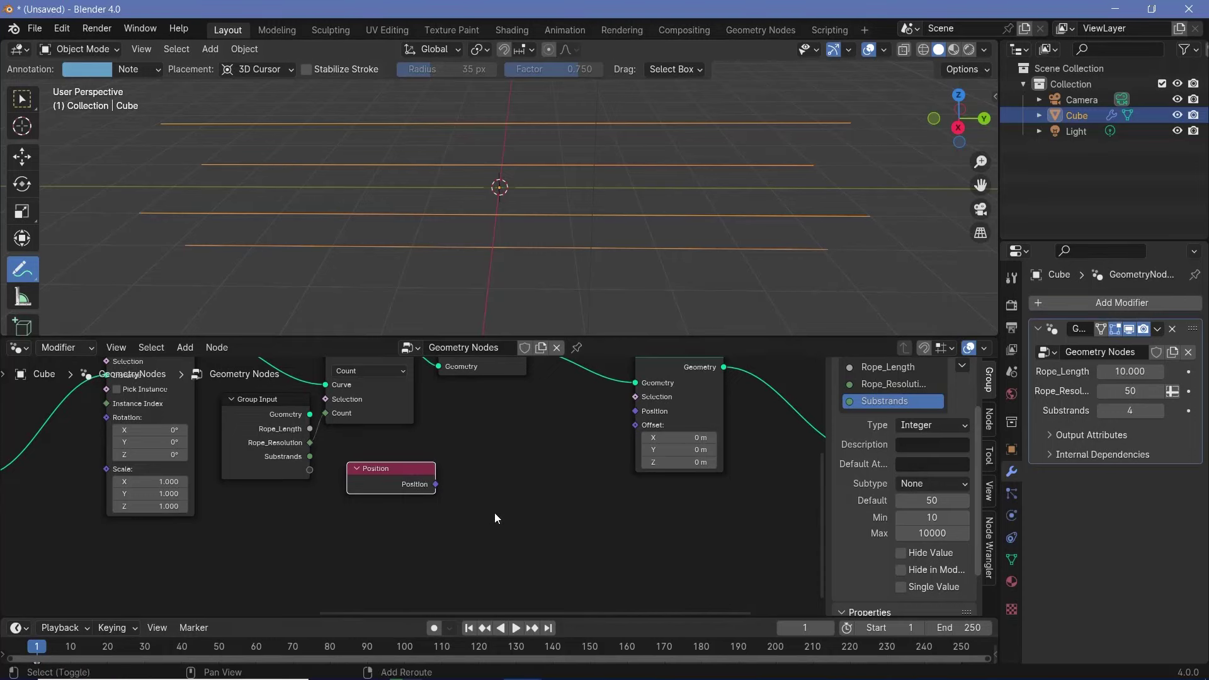
- Add a Vector Rotate node beside the Position node and link Position to its Vector input
{"action": "key", "text": "shift+a"}
{"action": "mouse_move", "coordinate": [495, 517]}
{"action": "type", "text": "ro"}
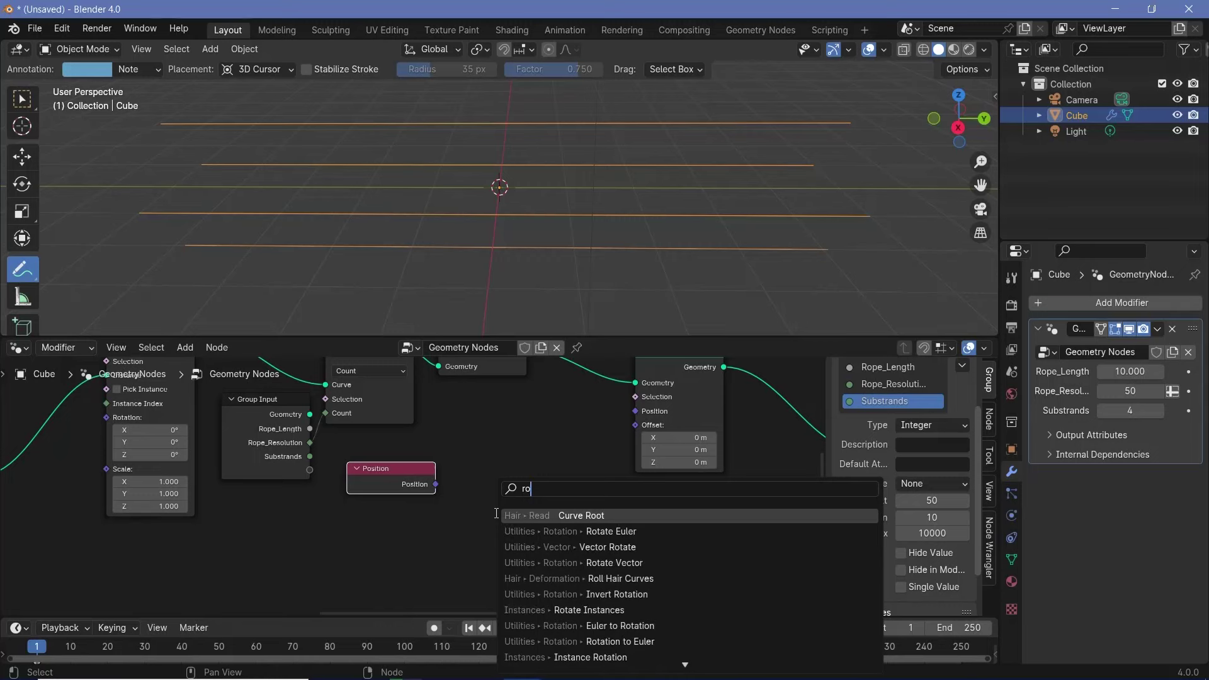
{"action": "key", "text": "Down"}
{"action": "key", "text": "Down"}
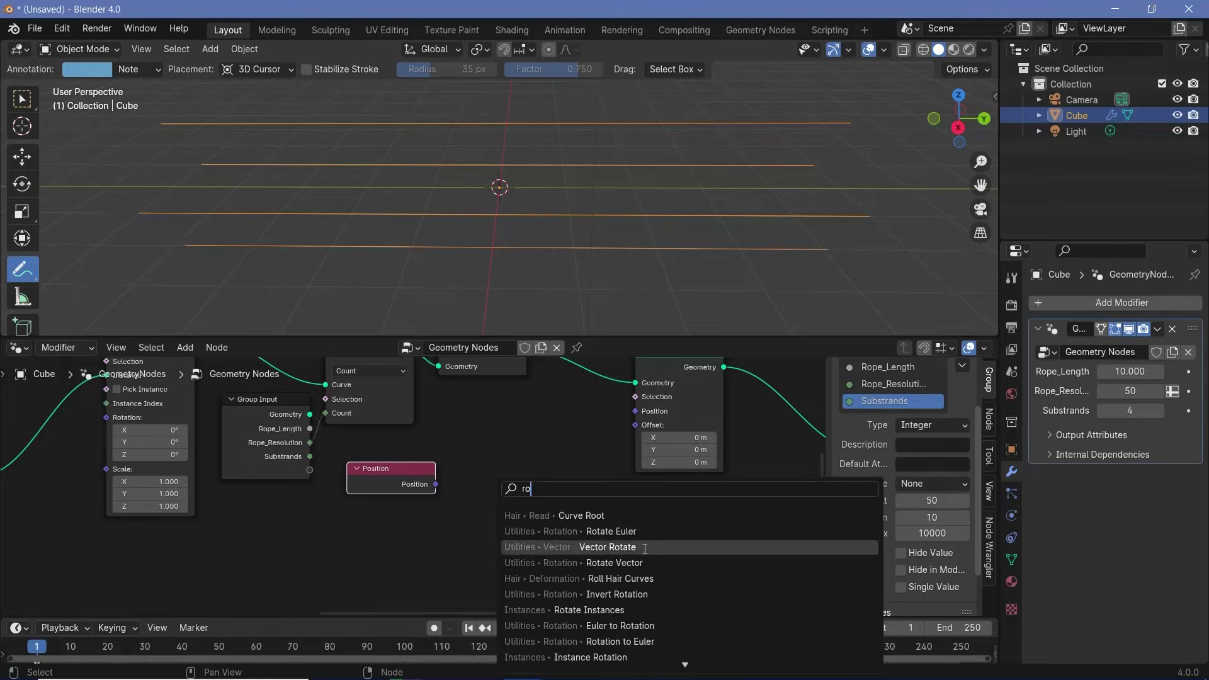
{"action": "key", "text": "Return"}
{"action": "left_click", "coordinate": [482, 418]}
{"action": "left_click_drag", "start_coordinate": [435, 476], "coordinate": [489, 492]}
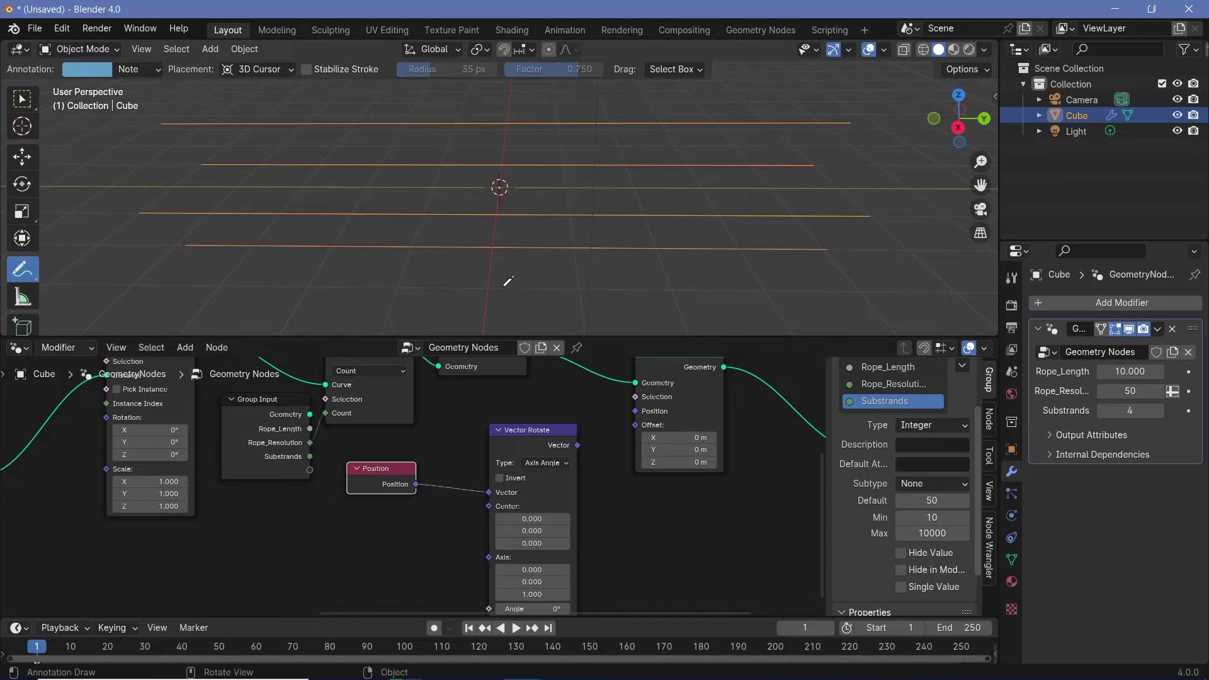
- Set the Vector Rotate axis to the Y direction, with Z at 0 and Y at 1
{"action": "scroll", "coordinate": [567, 530], "scroll_direction": "up", "scroll_amount": 2}
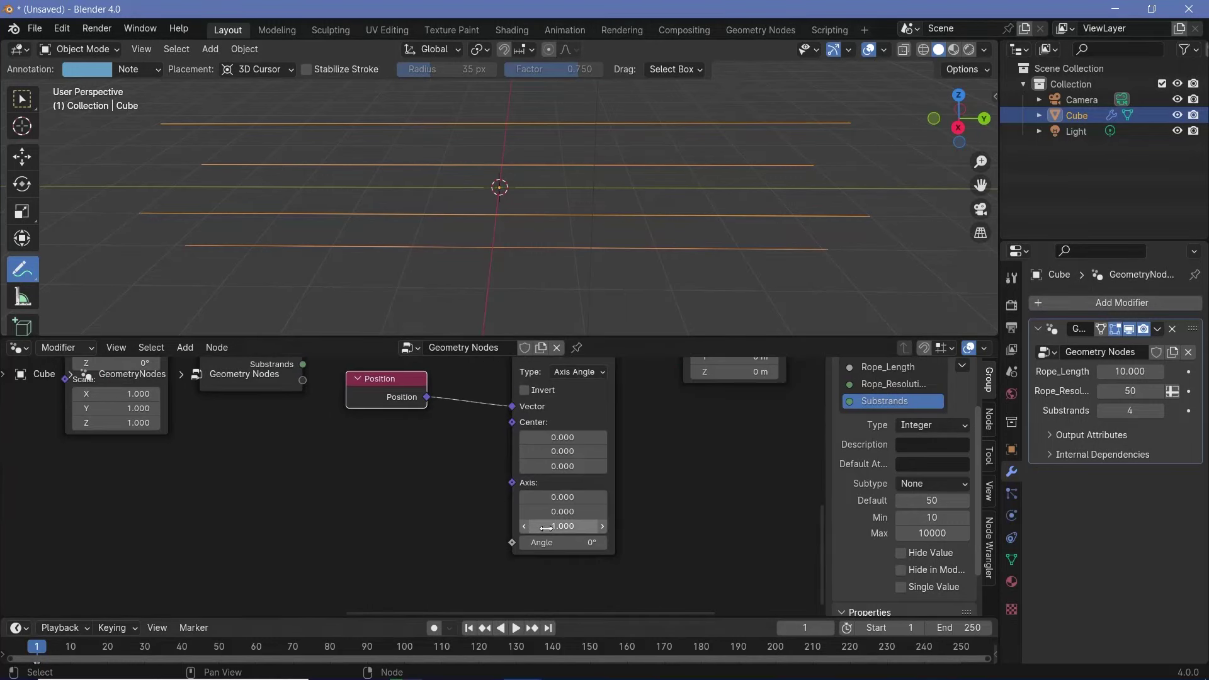
{"action": "scroll", "coordinate": [545, 528], "scroll_direction": "up", "scroll_amount": 1}
{"action": "left_click", "coordinate": [612, 541]}
{"action": "type", "text": "0"}
{"action": "key", "text": "Return"}
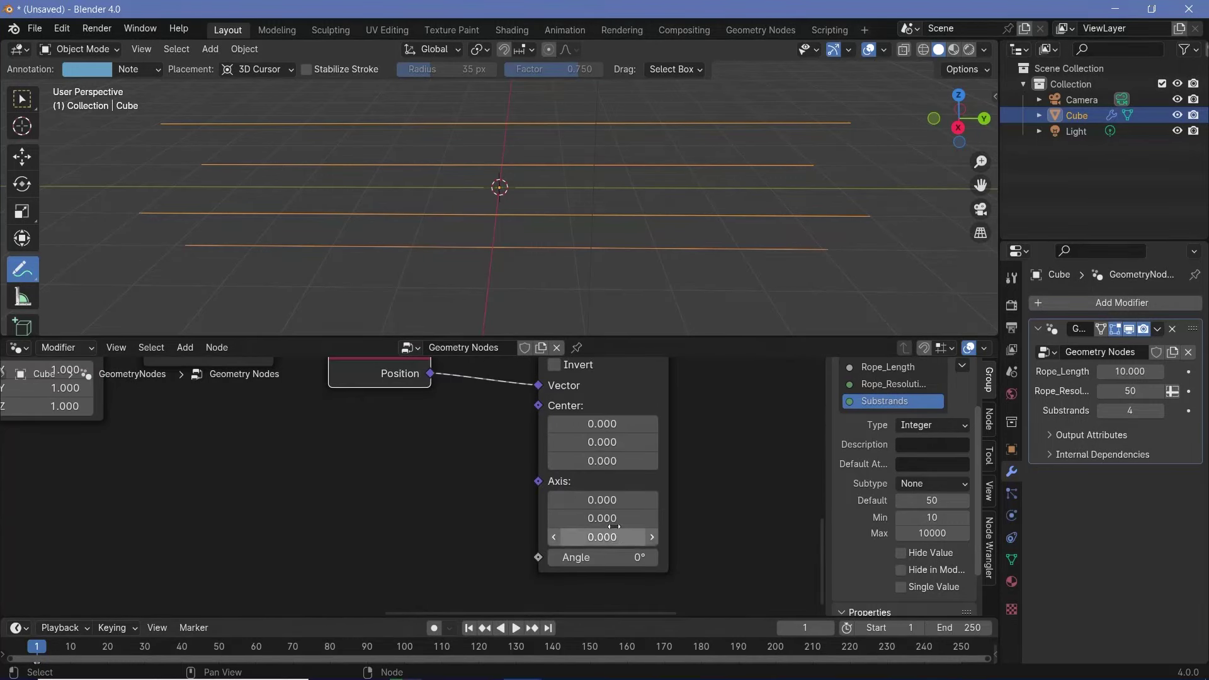
{"action": "left_click", "coordinate": [613, 519]}
{"action": "type", "text": "1"}
{"action": "key", "text": "Return"}
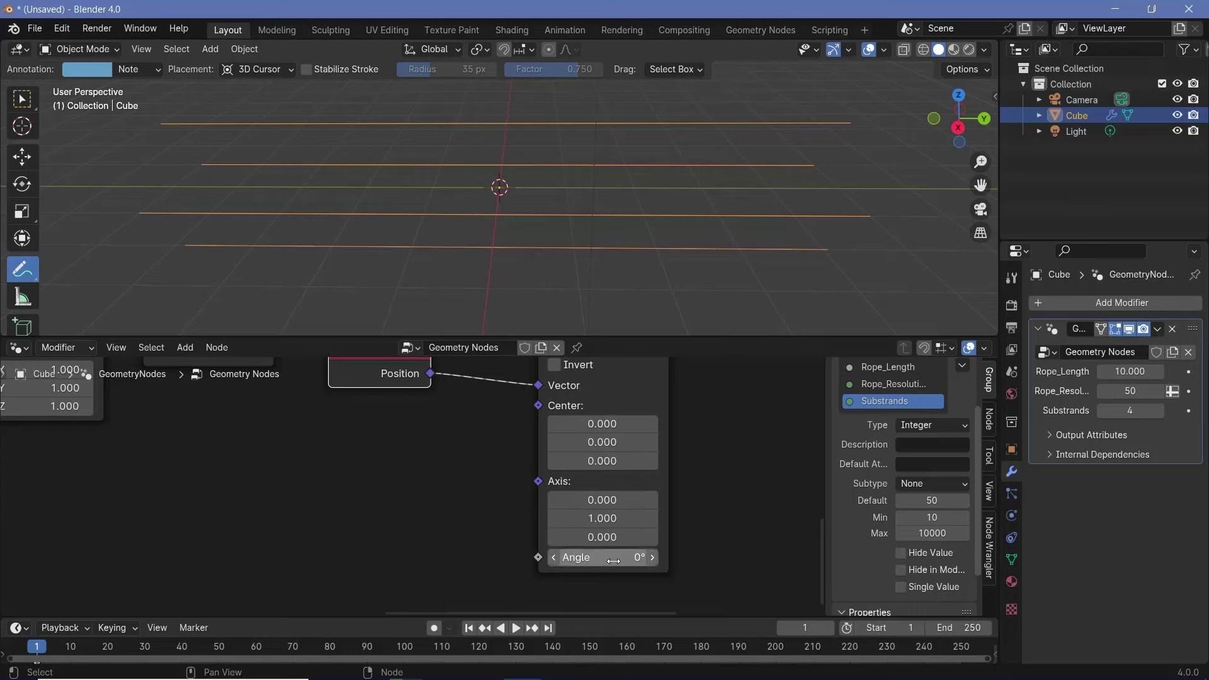
- Add a Spline Parameter node below the Position node, leaving room before Vector Rotate
{"action": "scroll", "coordinate": [429, 526], "scroll_direction": "down", "scroll_amount": 2}
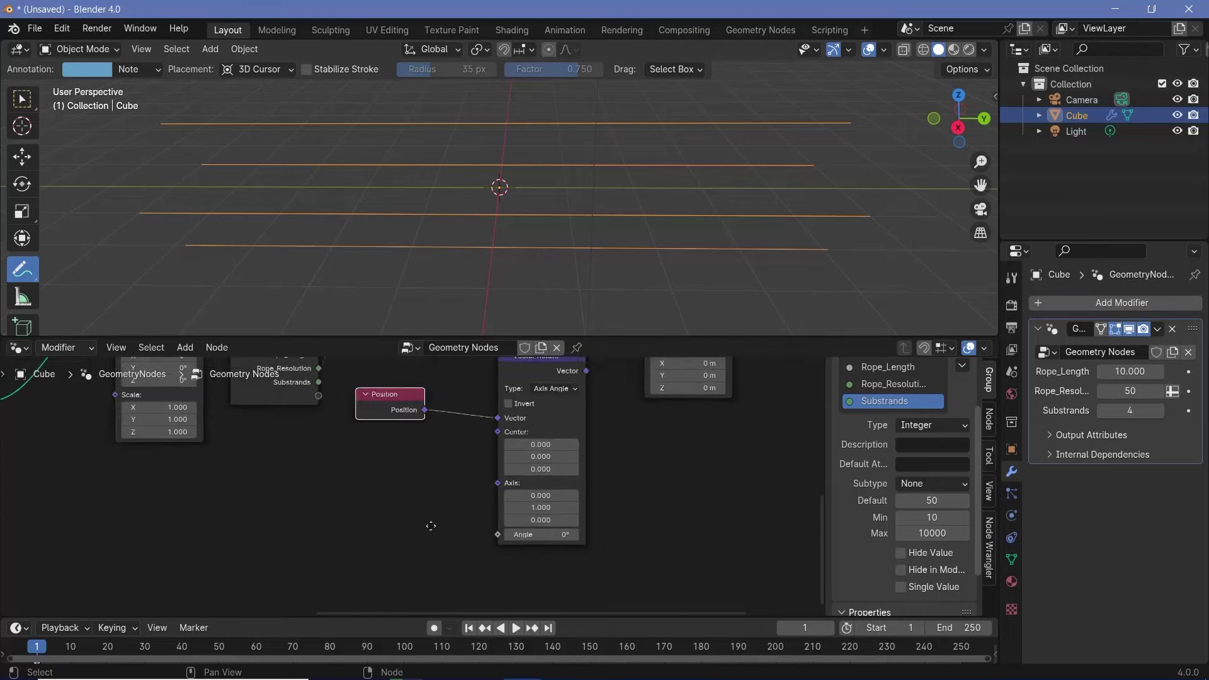
{"action": "middle_click_drag", "start_coordinate": [428, 526], "coordinate": [511, 494]}
{"action": "key", "text": "shift+a"}
{"action": "type", "text": "pli"}
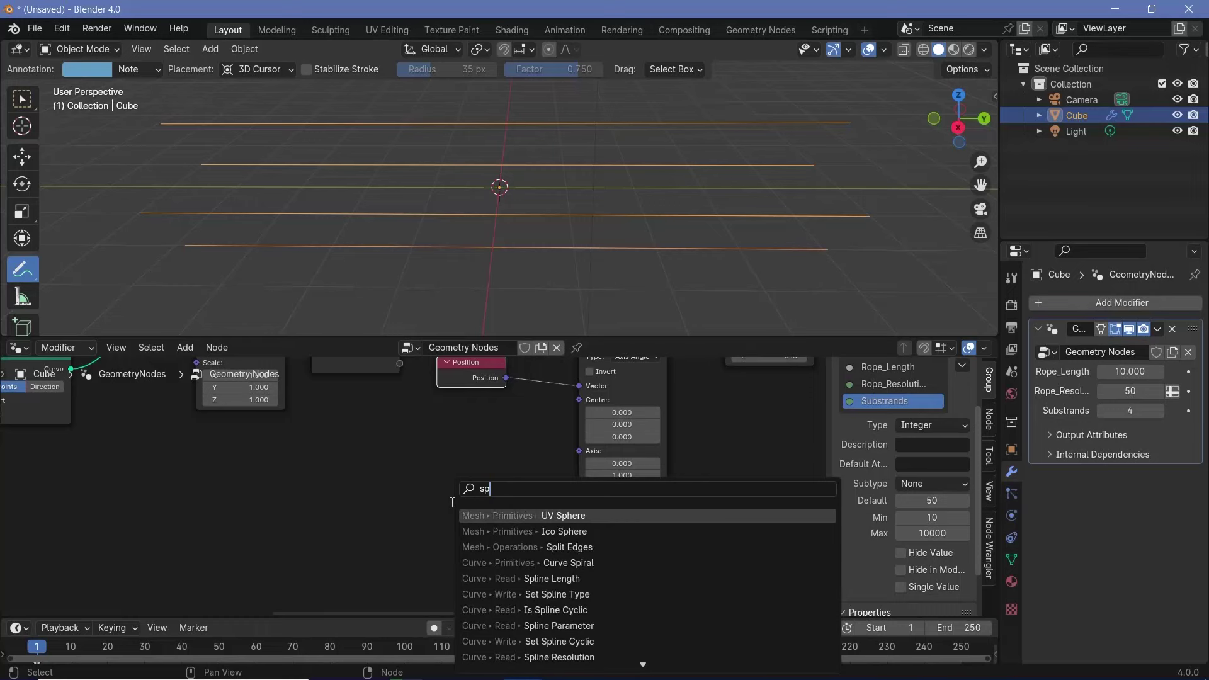
{"action": "left_click", "coordinate": [516, 578]}
{"action": "left_click", "coordinate": [322, 459]}
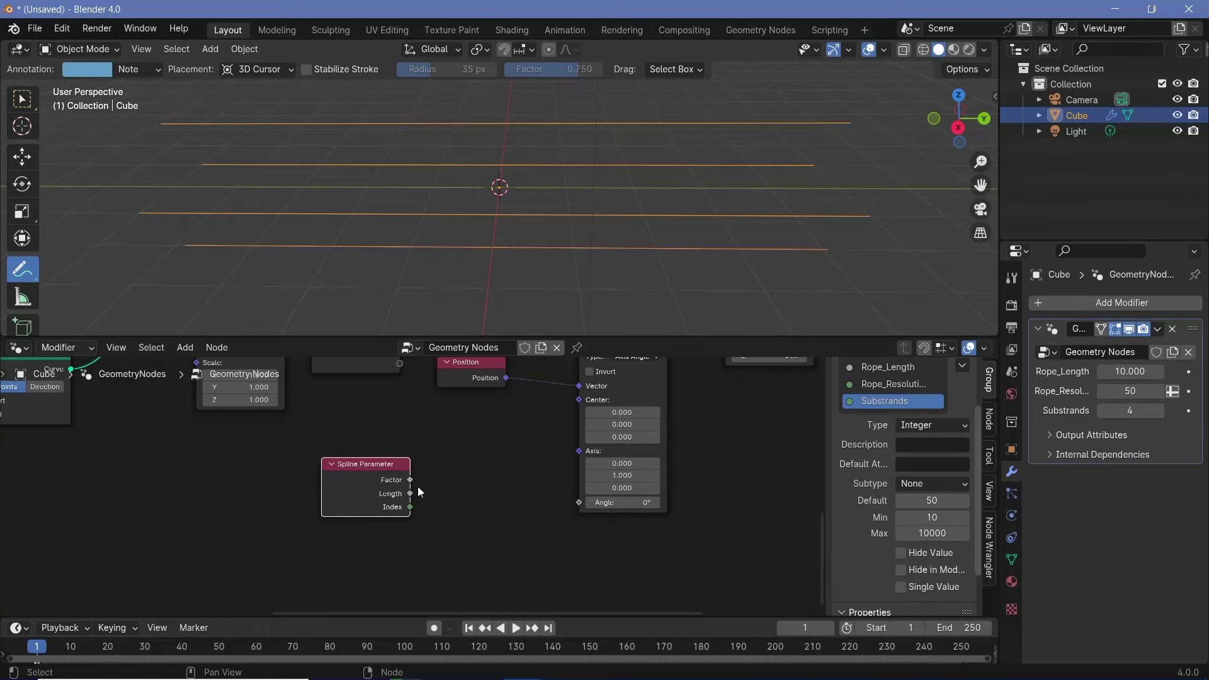
{"action": "left_click_drag", "start_coordinate": [374, 479], "coordinate": [251, 479]}
- Add a Map Range node after Spline Parameter and link the Factor output to its Value input
{"action": "key", "text": "shift+a"}
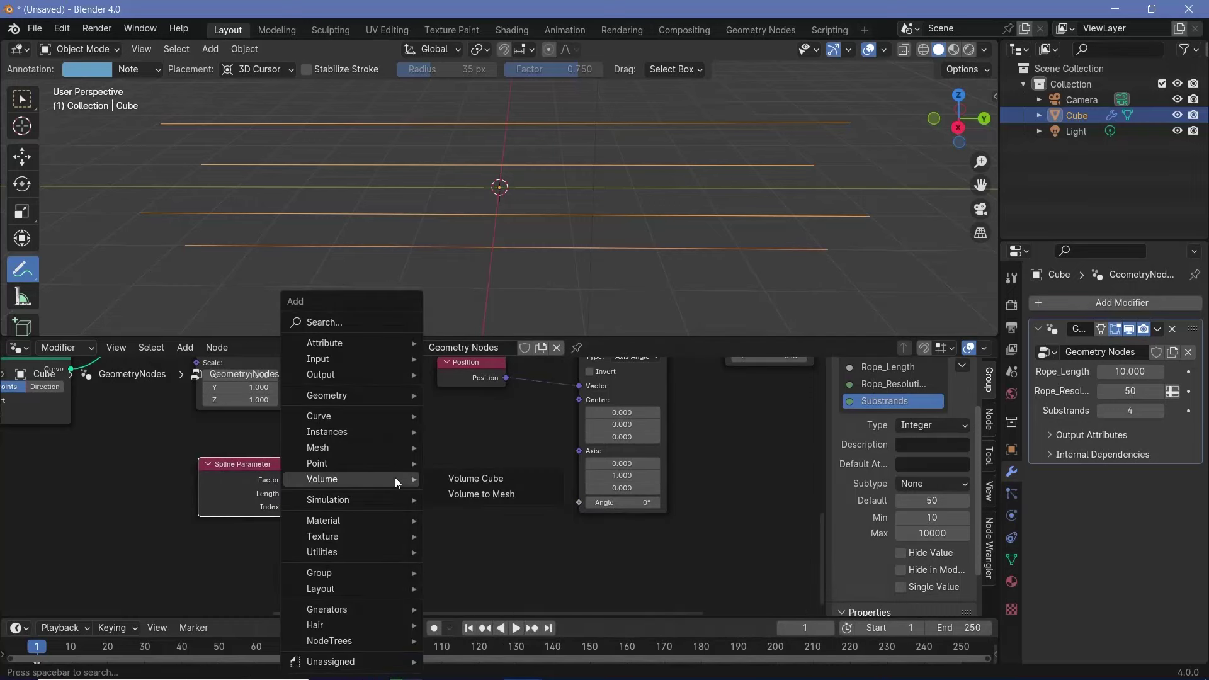
{"action": "type", "text": "map"}
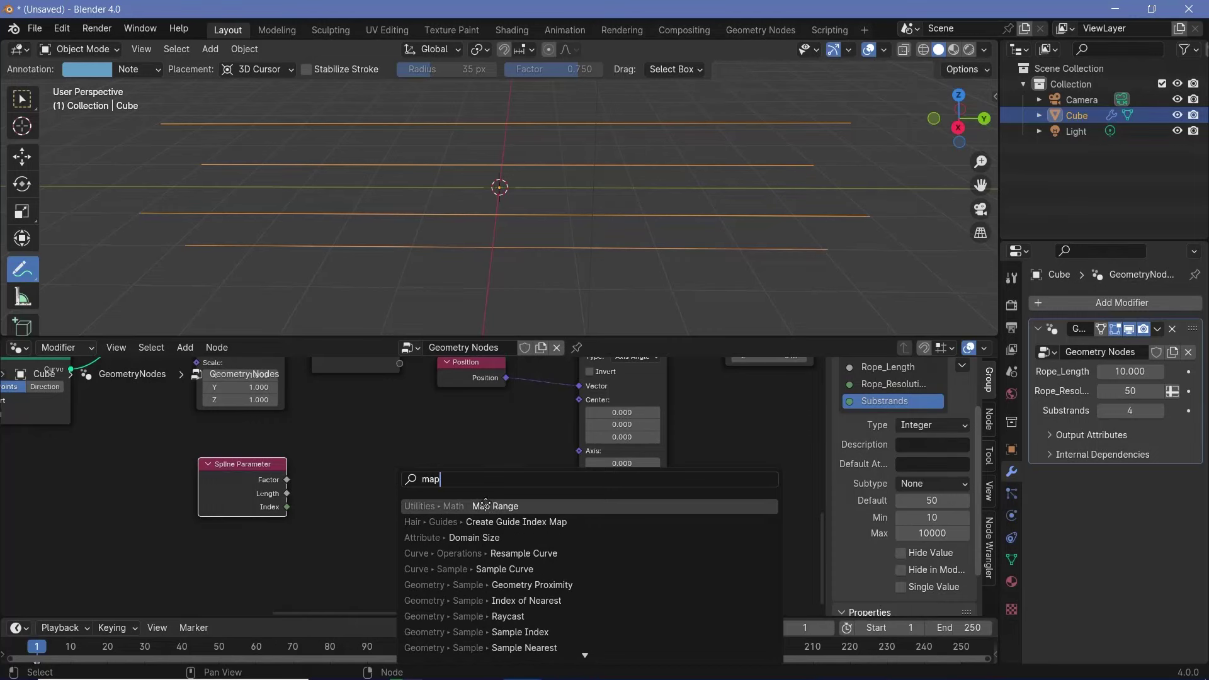
{"action": "key", "text": "Return"}
{"action": "left_click", "coordinate": [467, 500]}
{"action": "left_click_drag", "start_coordinate": [286, 481], "coordinate": [382, 516]}
- Add another Group Input node below Spline Parameter, well ahead of the Map Range node
{"action": "scroll", "coordinate": [482, 567], "scroll_direction": "up", "scroll_amount": 2}
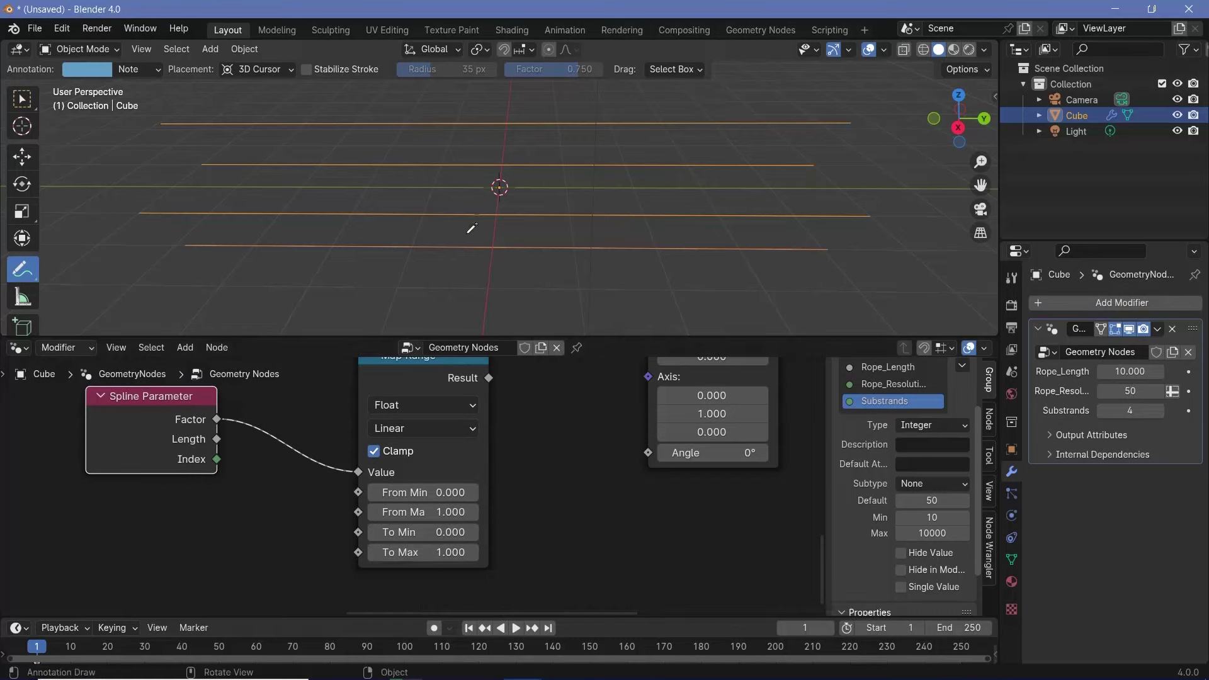
{"action": "scroll", "coordinate": [314, 546], "scroll_direction": "down", "scroll_amount": 1}
{"action": "middle_click_drag", "start_coordinate": [315, 546], "coordinate": [475, 505]}
{"action": "scroll", "coordinate": [420, 512], "scroll_direction": "up", "scroll_amount": 4}
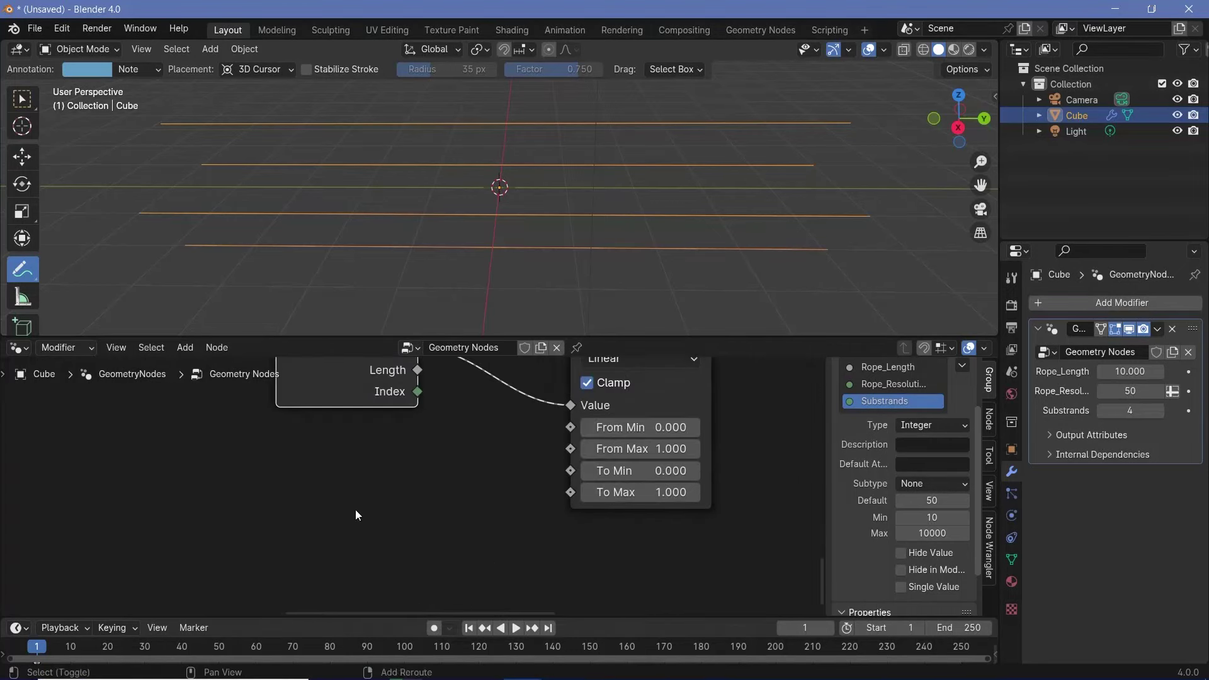
{"action": "key", "text": "shift+a"}
{"action": "type", "text": "gr"}
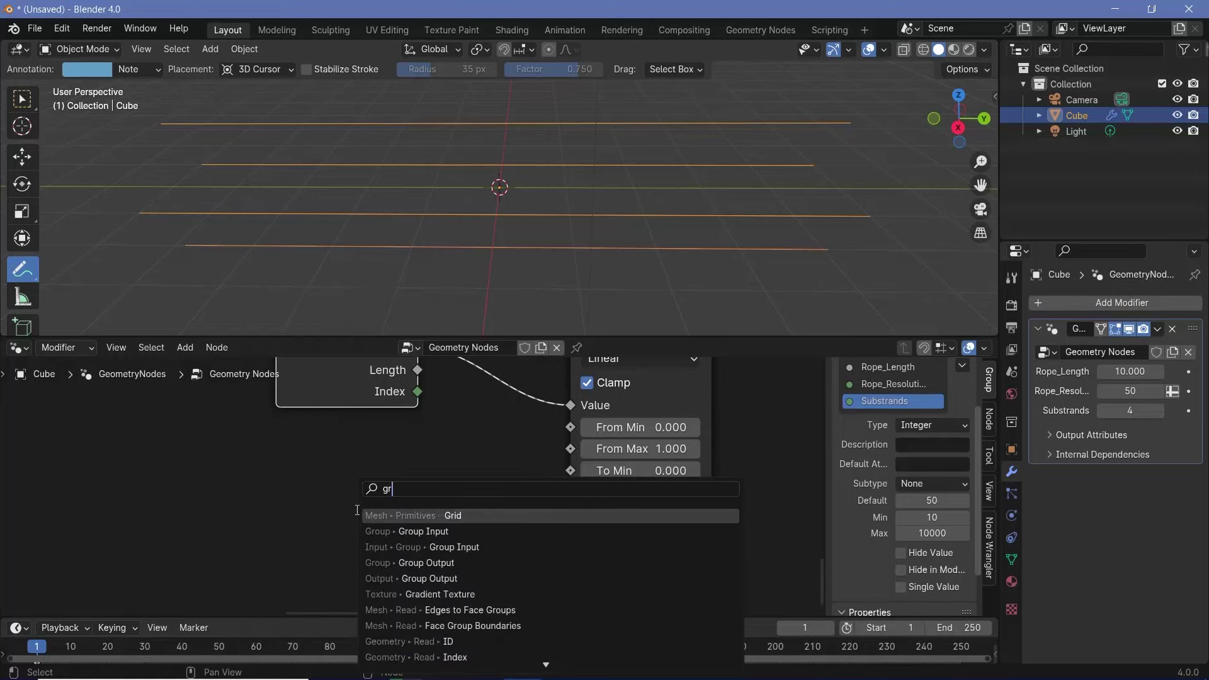
{"action": "left_click", "coordinate": [403, 531]}
{"action": "left_click", "coordinate": [224, 525]}
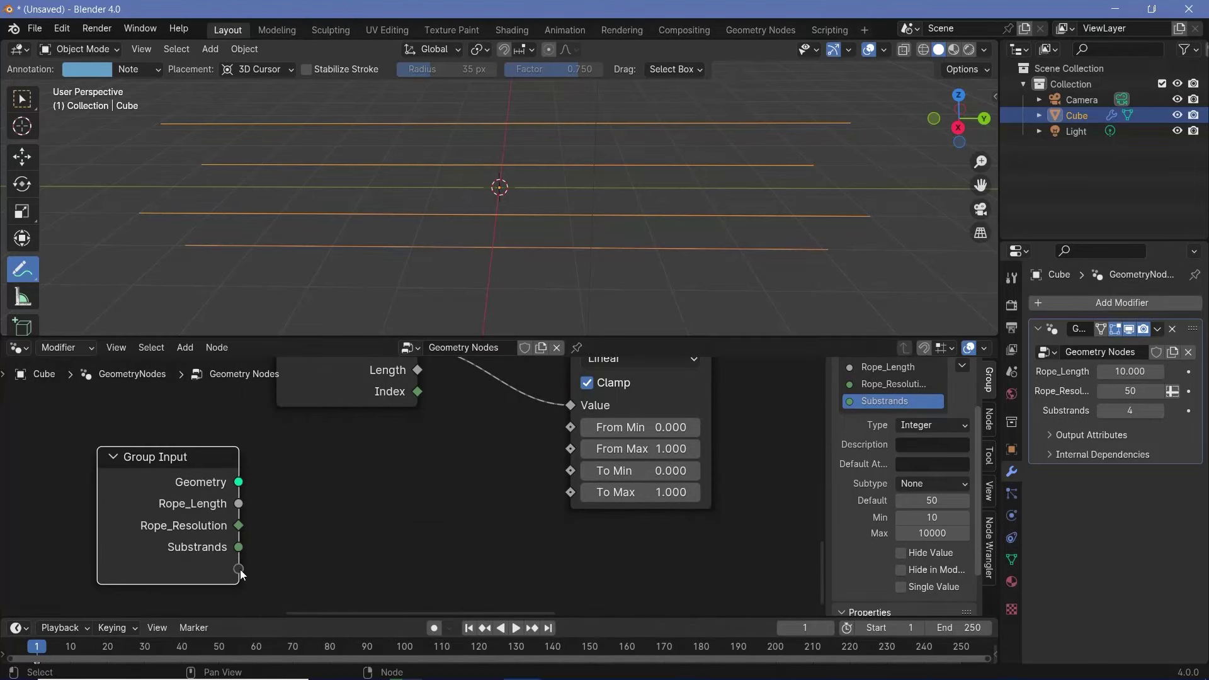
{"action": "key", "text": "g"}
{"action": "left_click", "coordinate": [131, 557]}
- Add a Math node between the new Group Input and Map Range, and set its operation to Multiply
{"action": "left_click_drag", "start_coordinate": [128, 565], "coordinate": [333, 561]}
{"action": "key", "text": "shift+a"}
{"action": "type", "text": "n"}
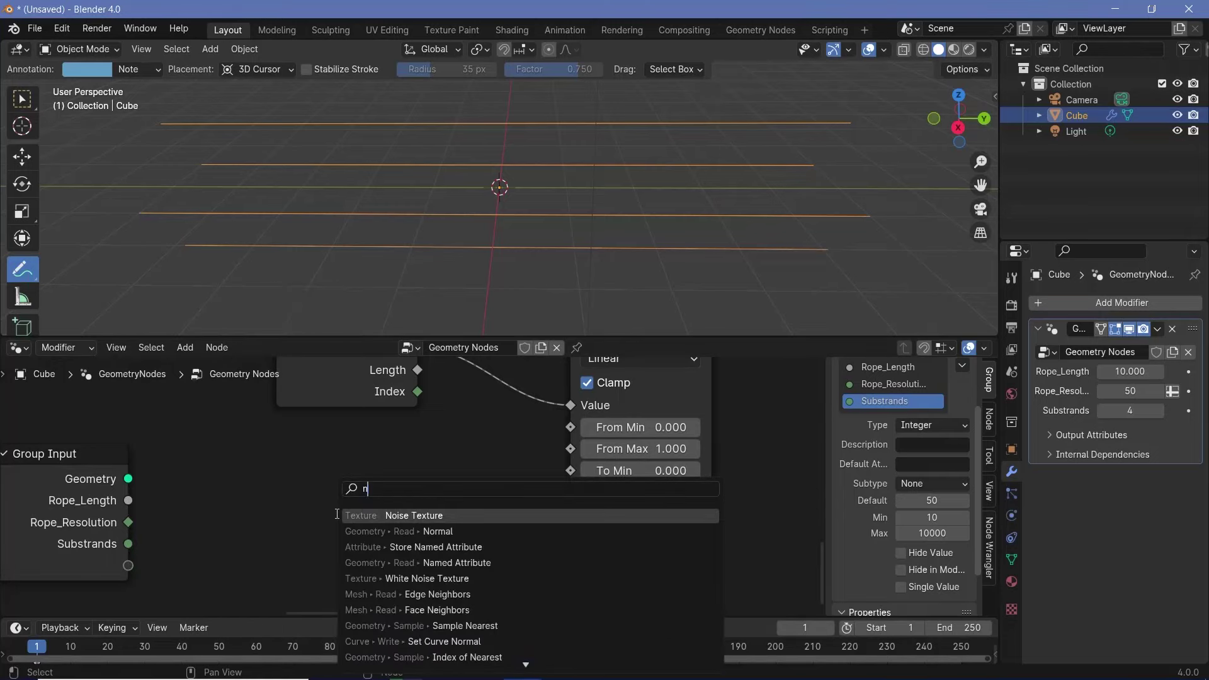
{"action": "key", "text": "BackSpace"}
{"action": "type", "text": "m"}
{"action": "left_click", "coordinate": [356, 531]}
{"action": "left_click", "coordinate": [282, 507]}
{"action": "left_click", "coordinate": [282, 507]}
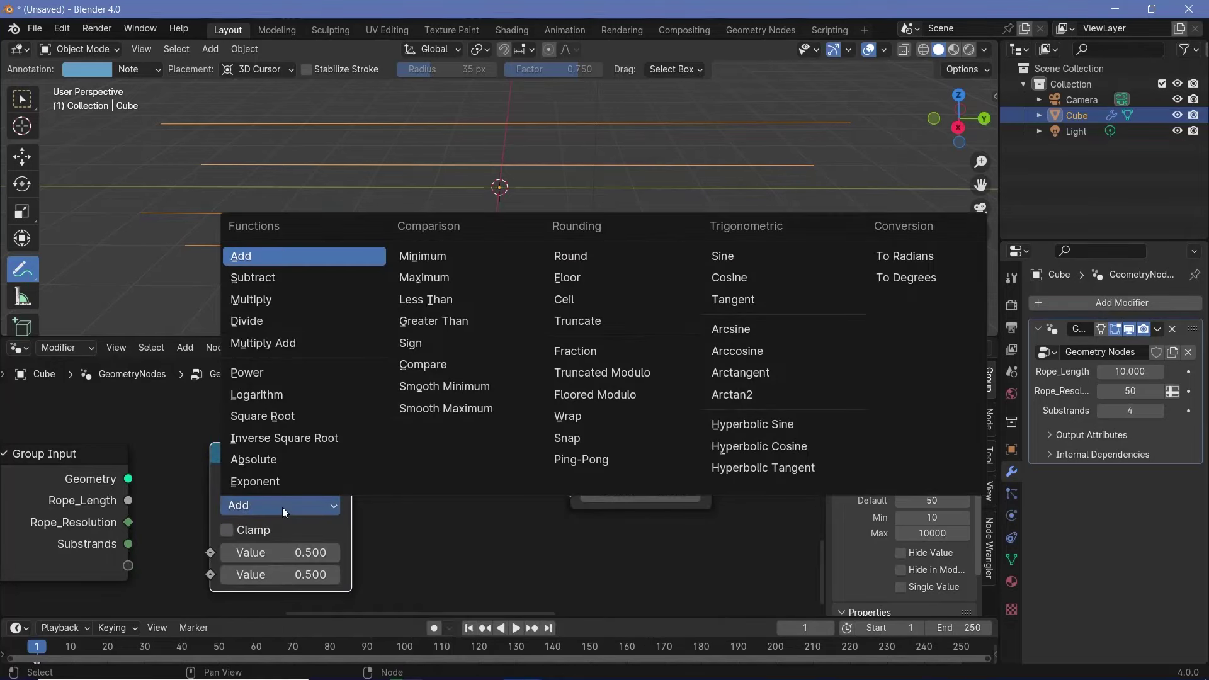
{"action": "left_click", "coordinate": [300, 300]}
{"action": "scroll", "coordinate": [258, 532], "scroll_direction": "up", "scroll_amount": 2}
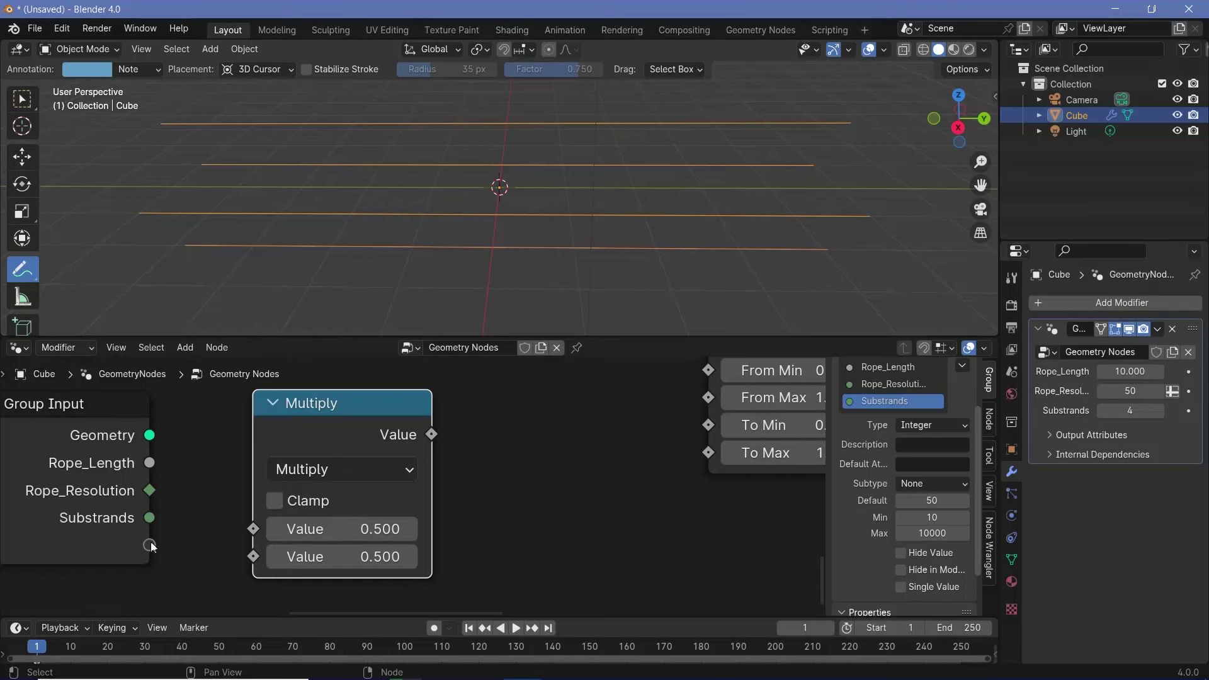
- Expose Multiply's first value as a new group input and set its second value to 2*pi
{"action": "left_click_drag", "start_coordinate": [150, 545], "coordinate": [253, 529]}
{"action": "left_click", "coordinate": [347, 555]}
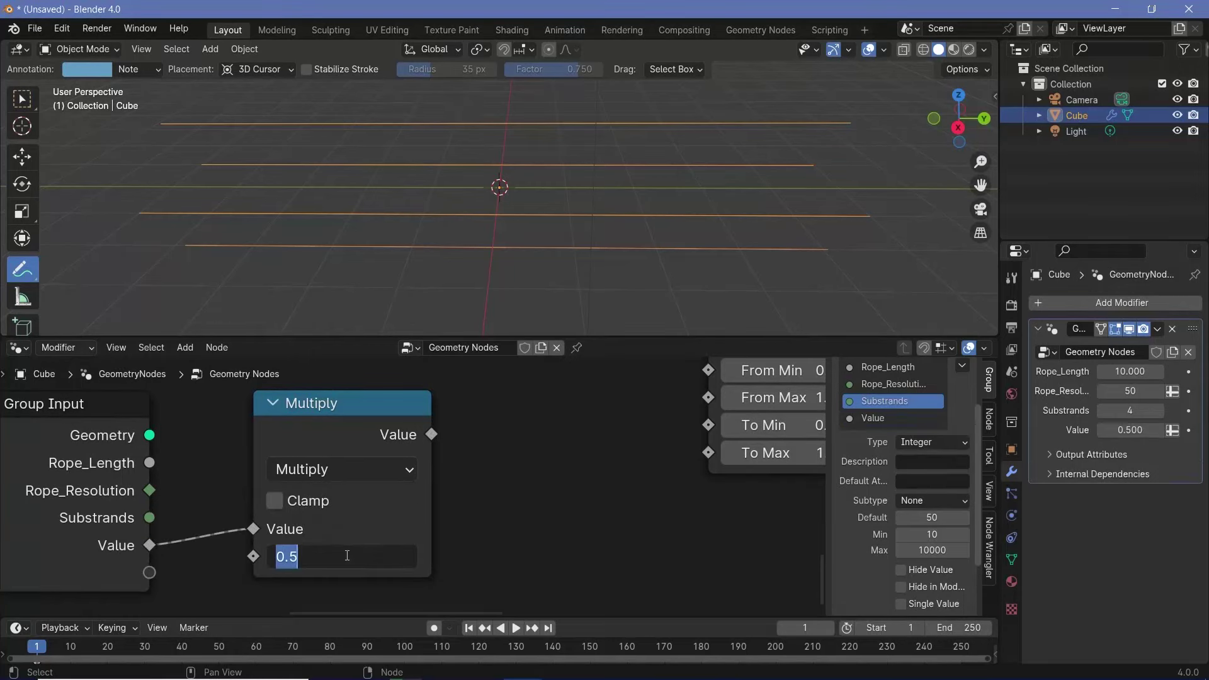
{"action": "type", "text": "2*pi"}
{"action": "key", "text": "Return"}
- Rename the new Value group input to Twists
{"action": "left_click", "coordinate": [894, 418]}
{"action": "double_click", "coordinate": [895, 418]}
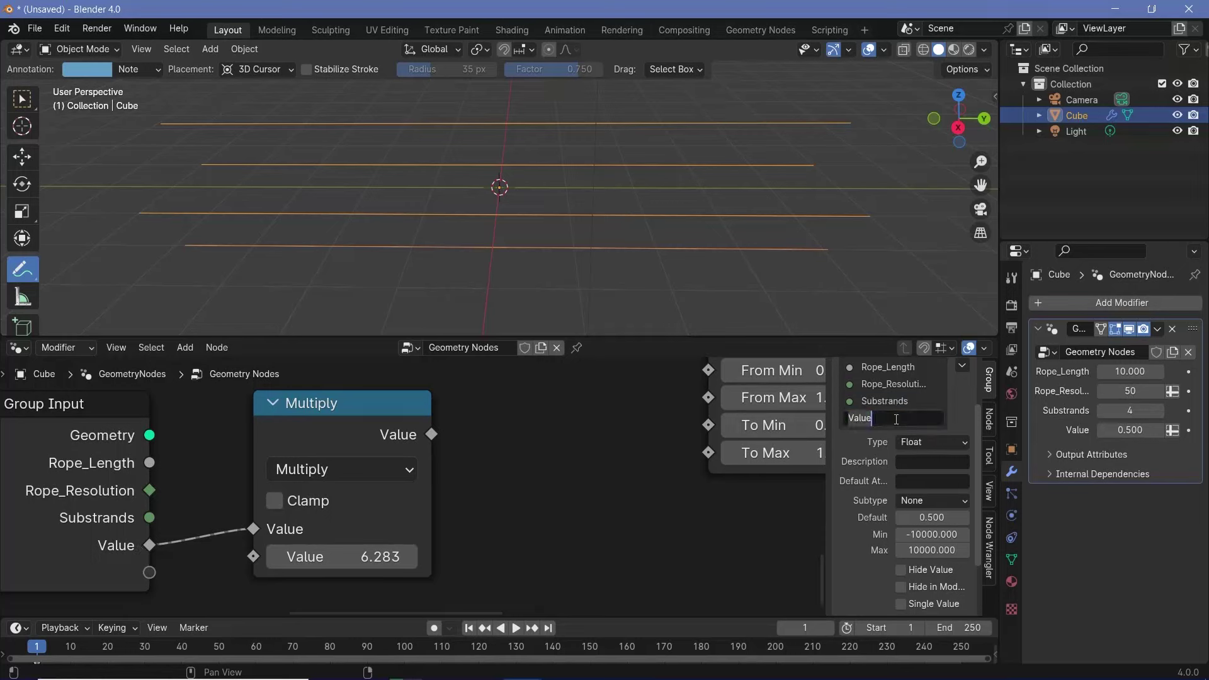
{"action": "type", "text": "Number"}
{"action": "key", "text": "BackSpace"}
- Link the Multiply output to Map Range's To Max, and set the Twists input's default to 1
{"action": "scroll", "coordinate": [368, 483], "scroll_direction": "down", "scroll_amount": 1}
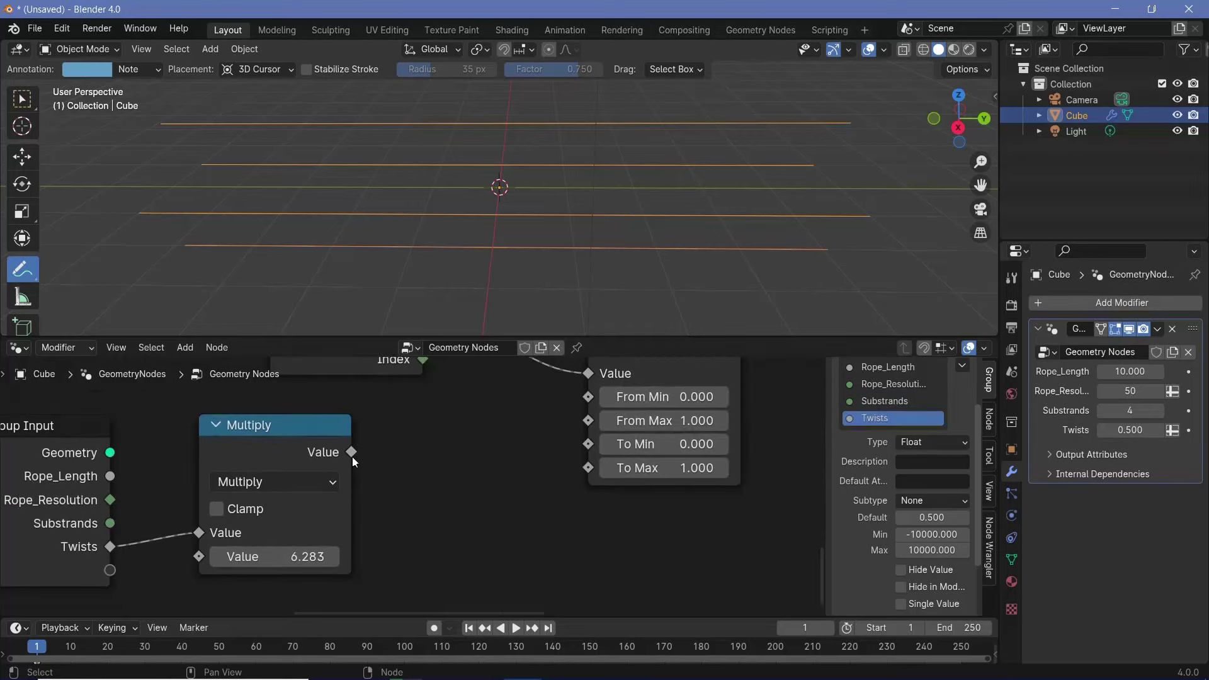
{"action": "left_click_drag", "start_coordinate": [352, 455], "coordinate": [588, 468]}
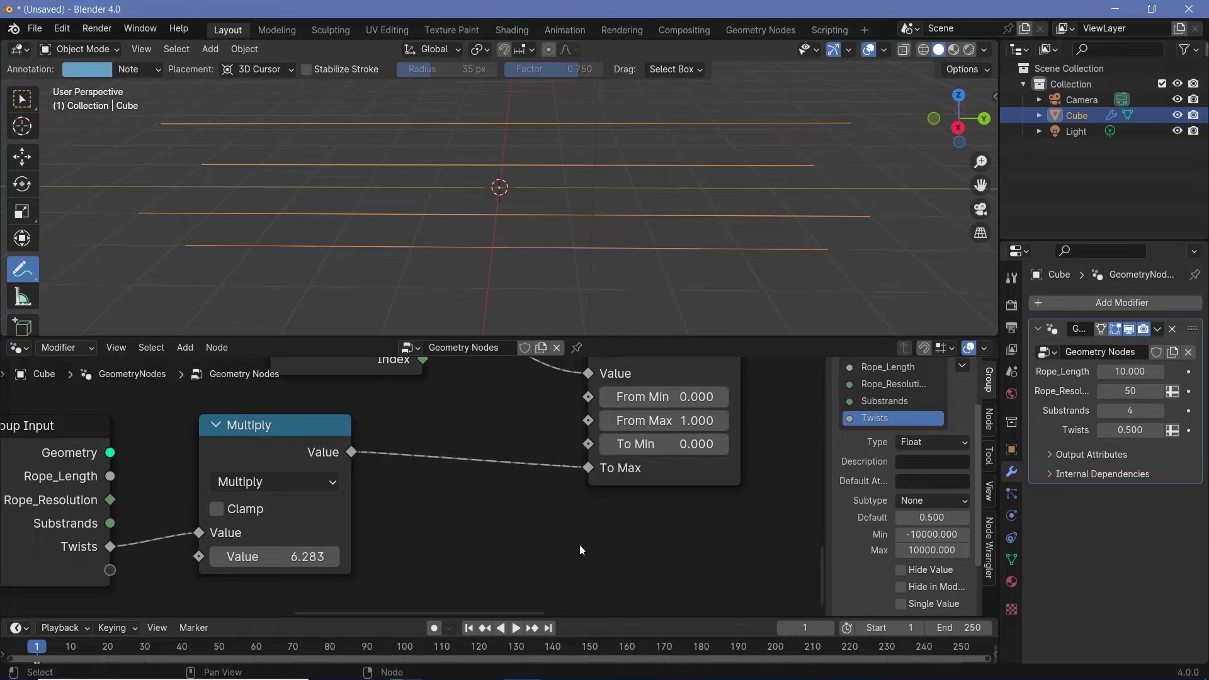
{"action": "left_click", "coordinate": [930, 520]}
{"action": "key", "text": "Return"}
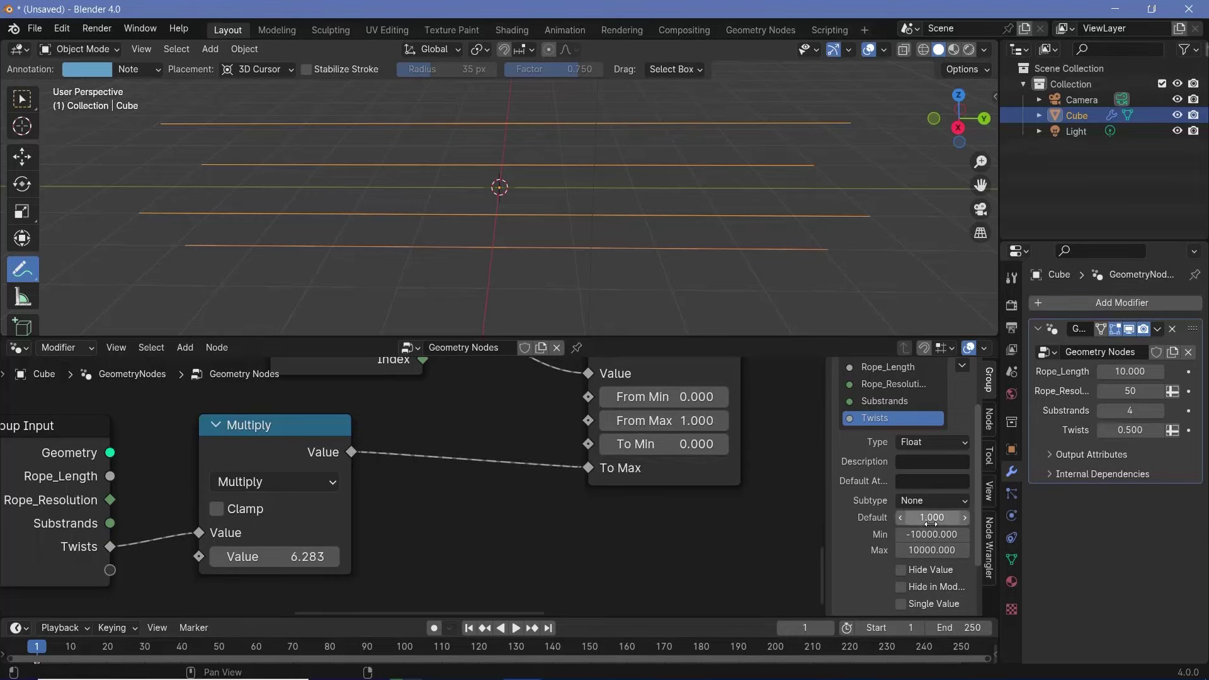
- Link the Map Range result to the Angle input of Vector Rotate
{"action": "scroll", "coordinate": [656, 527], "scroll_direction": "down", "scroll_amount": 4}
{"action": "middle_click_drag", "start_coordinate": [656, 526], "coordinate": [533, 655]}
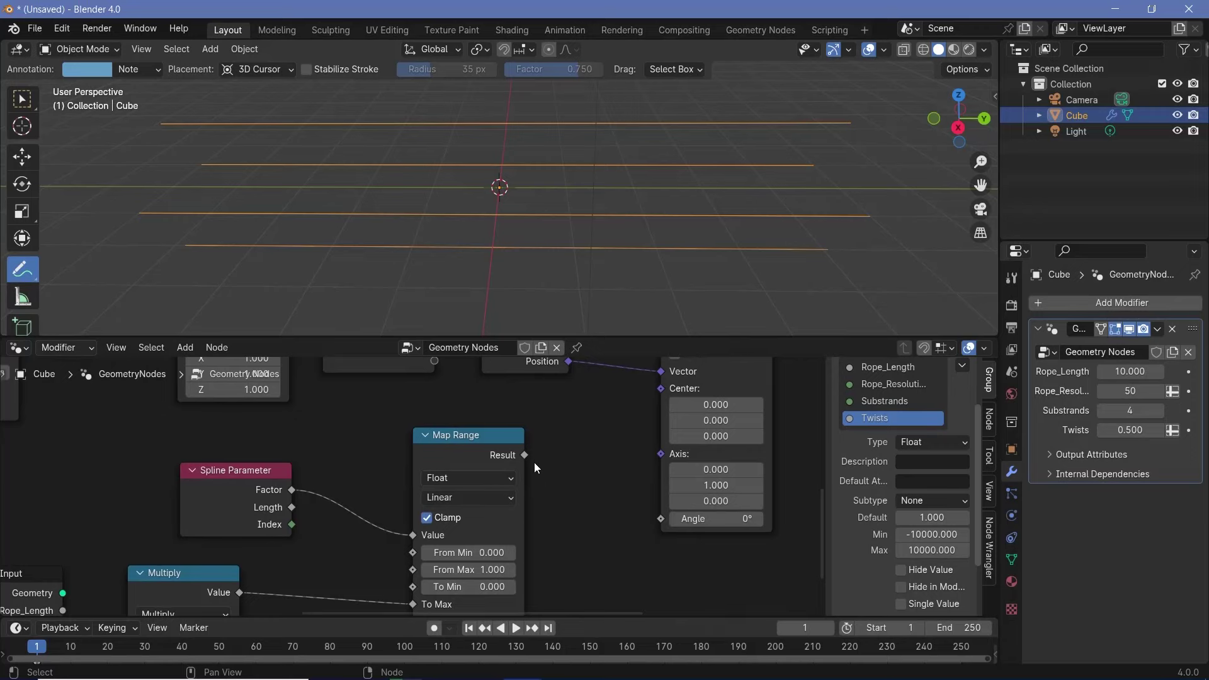
{"action": "left_click_drag", "start_coordinate": [530, 456], "coordinate": [663, 519]}
- Link the Vector Rotate output to the Position input of Set Position
{"action": "scroll", "coordinate": [630, 491], "scroll_direction": "down", "scroll_amount": 6}
{"action": "middle_click_drag", "start_coordinate": [629, 420], "coordinate": [549, 496]}
{"action": "scroll", "coordinate": [568, 474], "scroll_direction": "up", "scroll_amount": 5}
{"action": "middle_click_drag", "start_coordinate": [636, 437], "coordinate": [567, 487]}
{"action": "left_click_drag", "start_coordinate": [563, 486], "coordinate": [644, 452]}
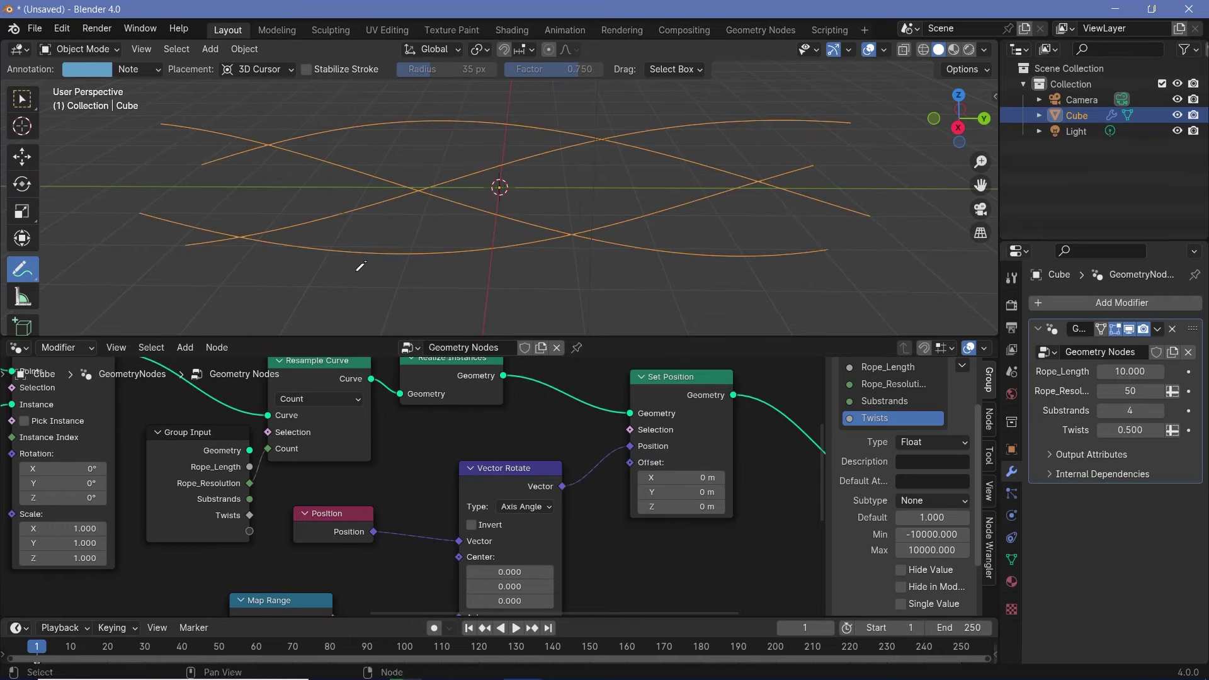
- Set the modifier's Twists value to 1 and inspect the twisted lines along the Y axis
{"action": "middle_click_drag", "start_coordinate": [410, 162], "coordinate": [491, 126]}
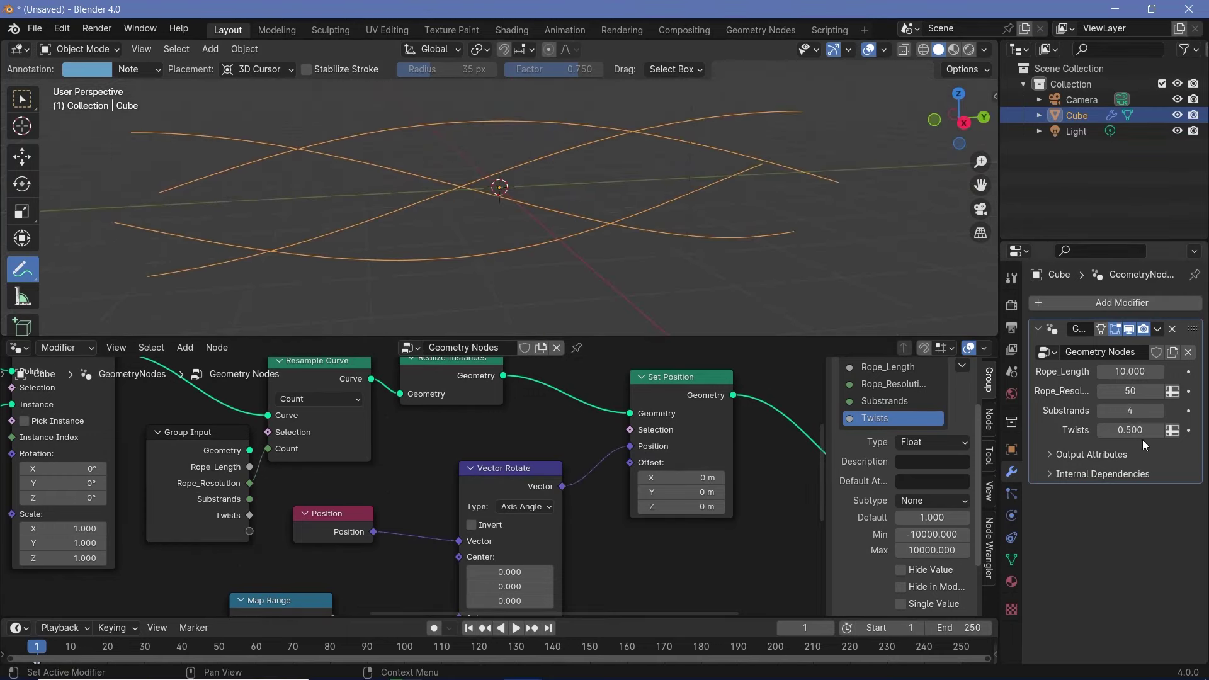
{"action": "mouse_move", "coordinate": [1133, 430]}
{"action": "left_mouse_down"}
{"action": "mouse_move", "coordinate": [1204, 430]}
{"action": "mouse_move", "coordinate": [1131, 430]}
{"action": "left_mouse_up"}
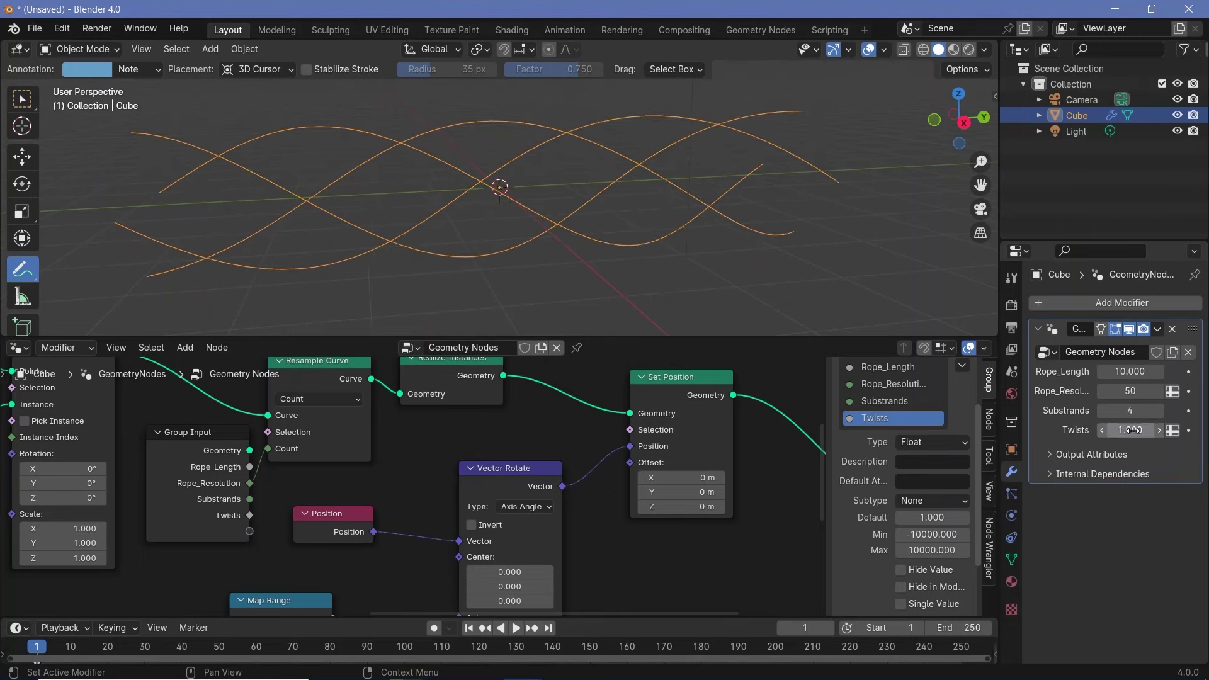
{"action": "middle_click_drag", "start_coordinate": [503, 189], "coordinate": [648, 177]}
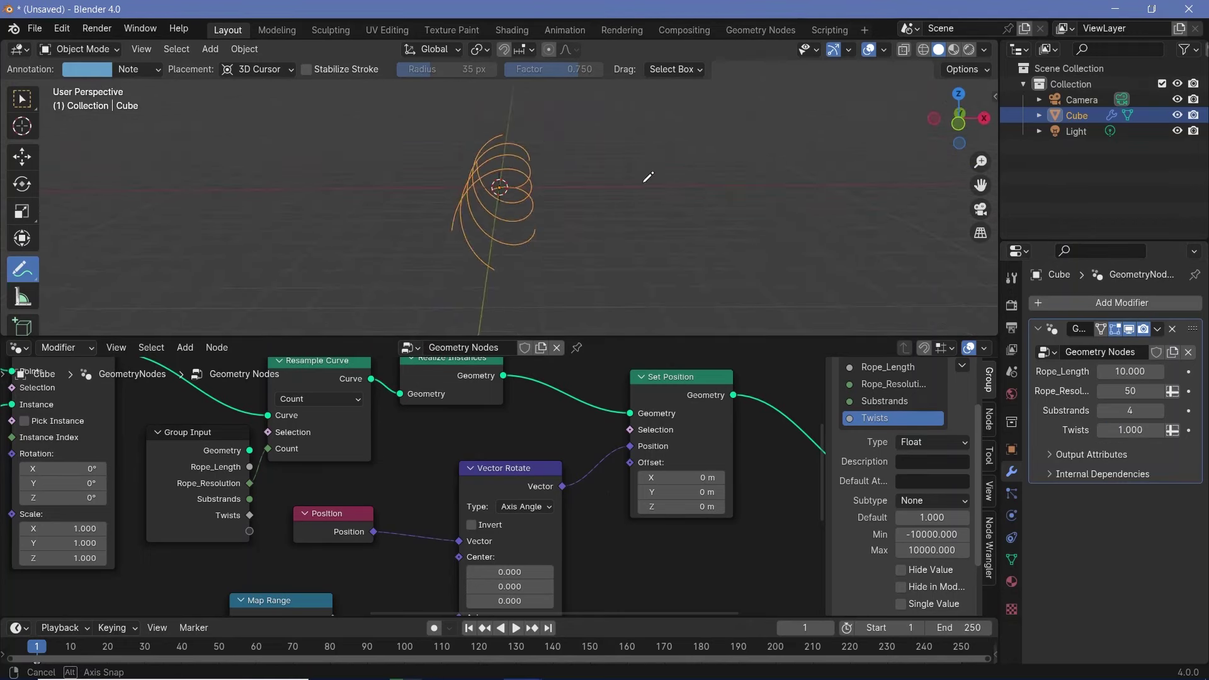
- Move the Group Output node further along and insert a Curve to Mesh node between Set Position and Group Output
{"action": "scroll", "coordinate": [520, 228], "scroll_direction": "up", "scroll_amount": 2}
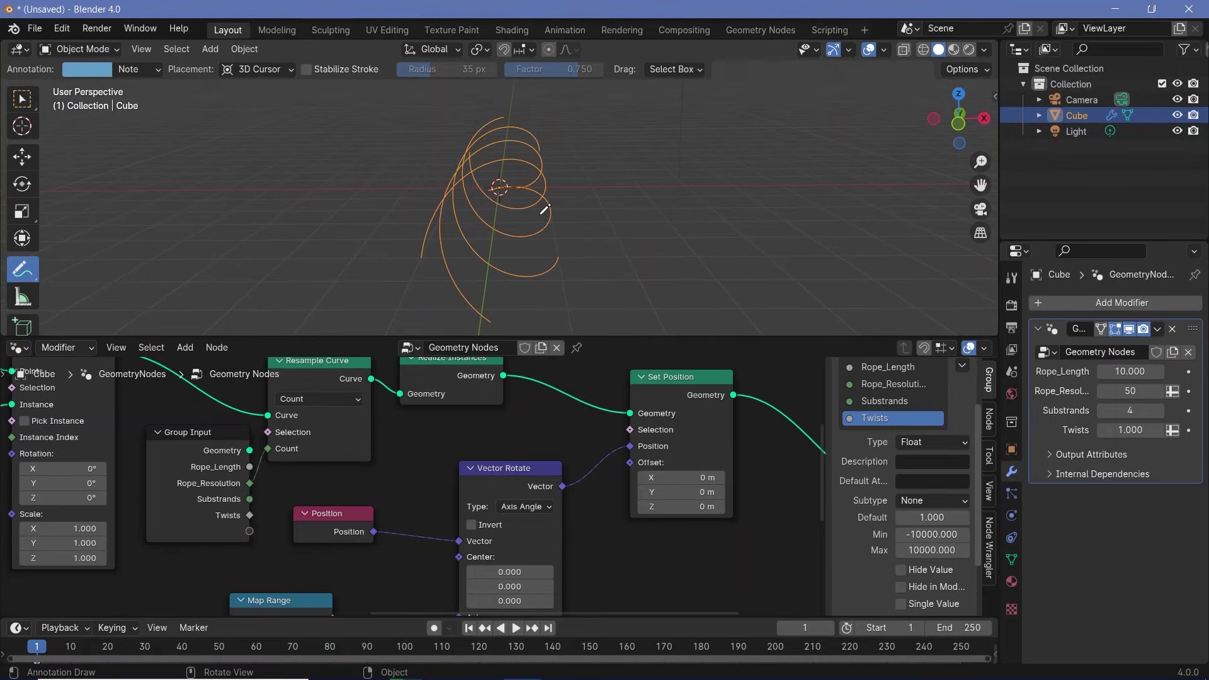
{"action": "middle_click_drag", "start_coordinate": [545, 214], "coordinate": [476, 222]}
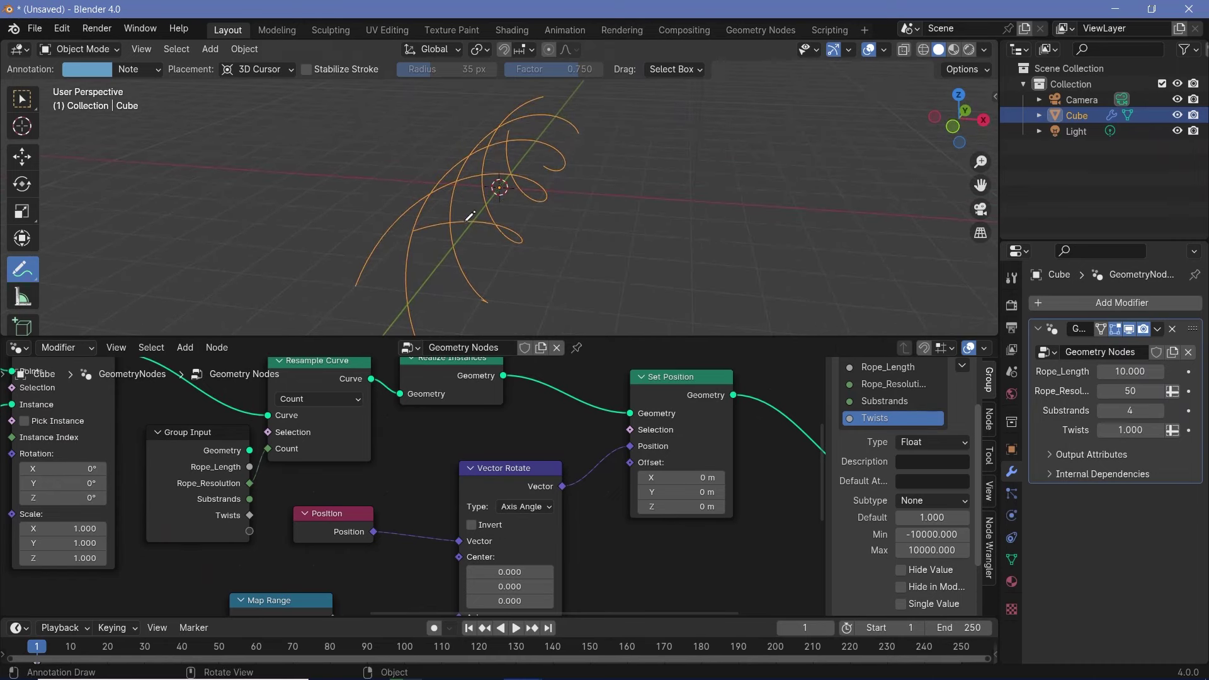
{"action": "key", "text": "g"}
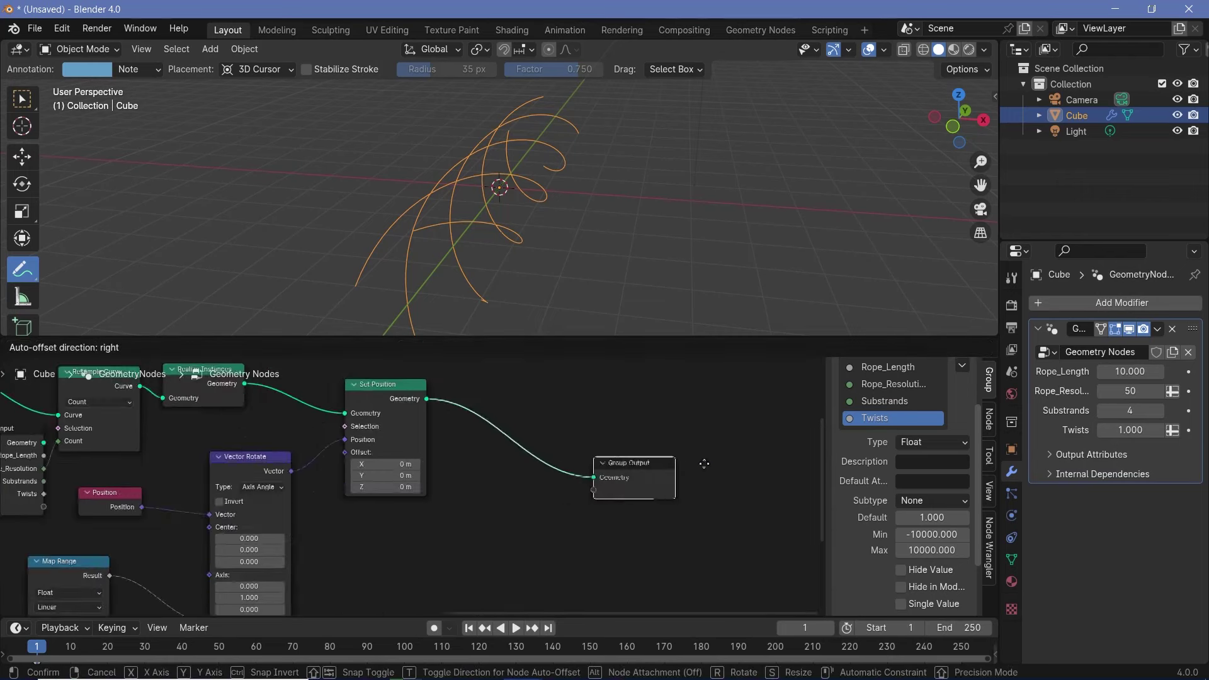
{"action": "left_click", "coordinate": [677, 387]}
{"action": "scroll", "coordinate": [526, 427], "scroll_direction": "up", "scroll_amount": 1}
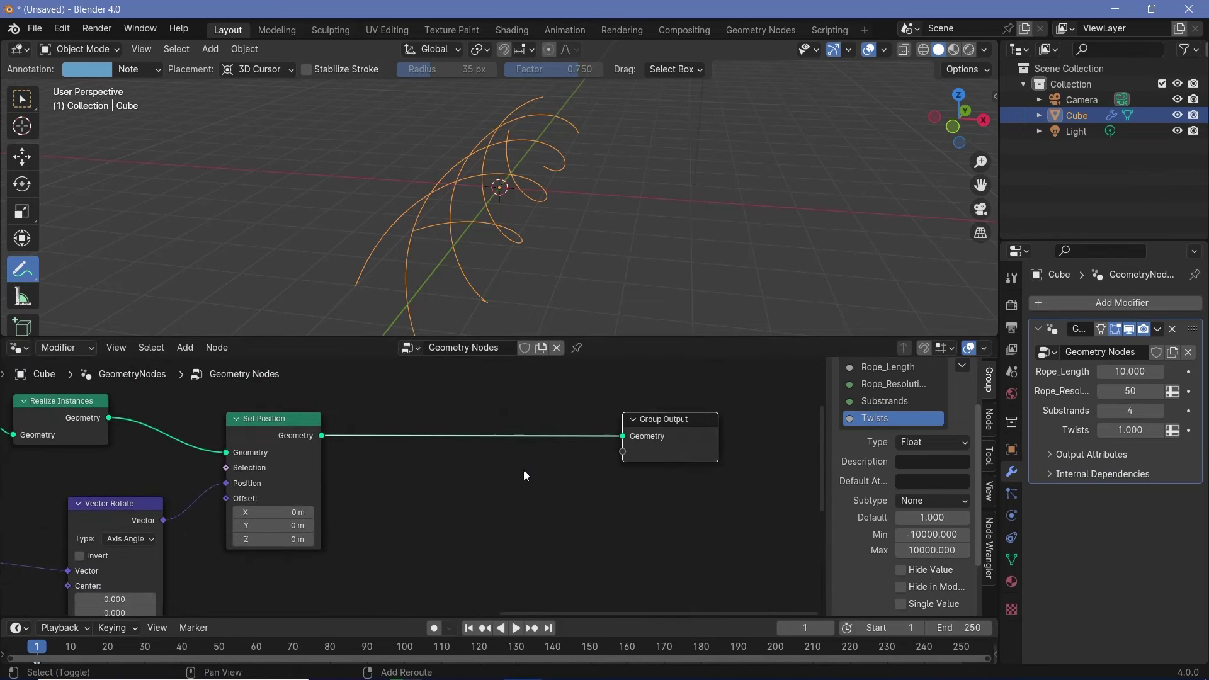
{"action": "key", "text": "shift+a"}
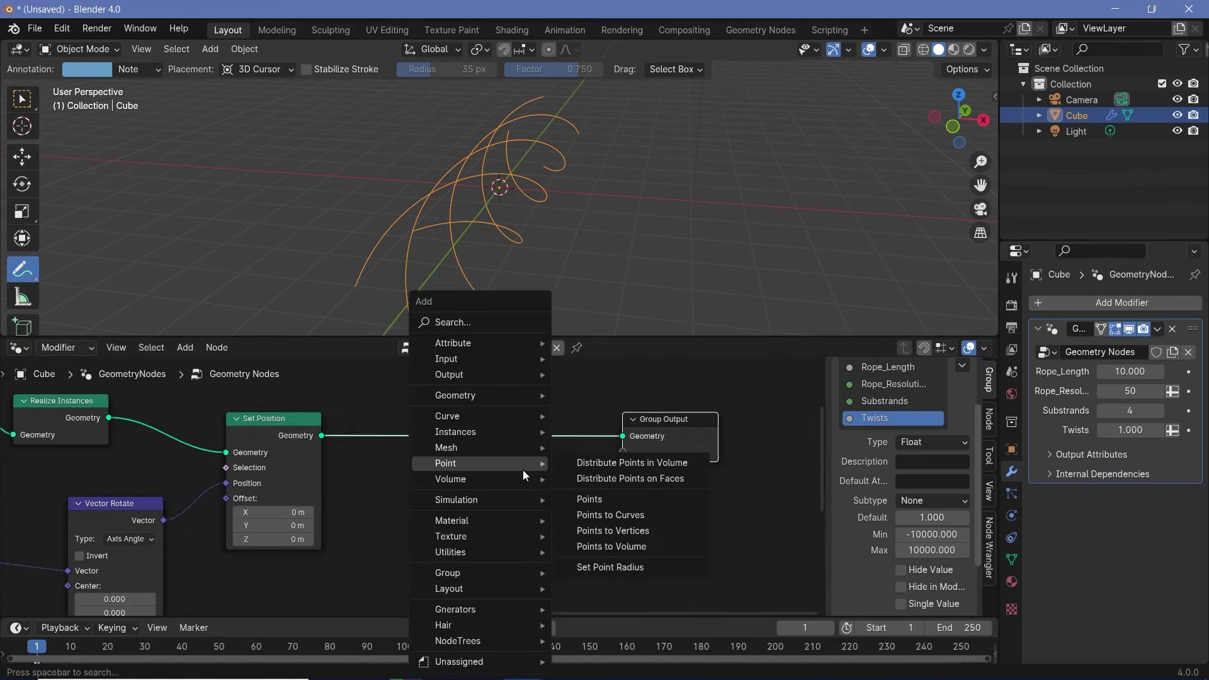
{"action": "type", "text": "cy"}
{"action": "left_click", "coordinate": [576, 561]}
{"action": "left_click", "coordinate": [466, 410]}
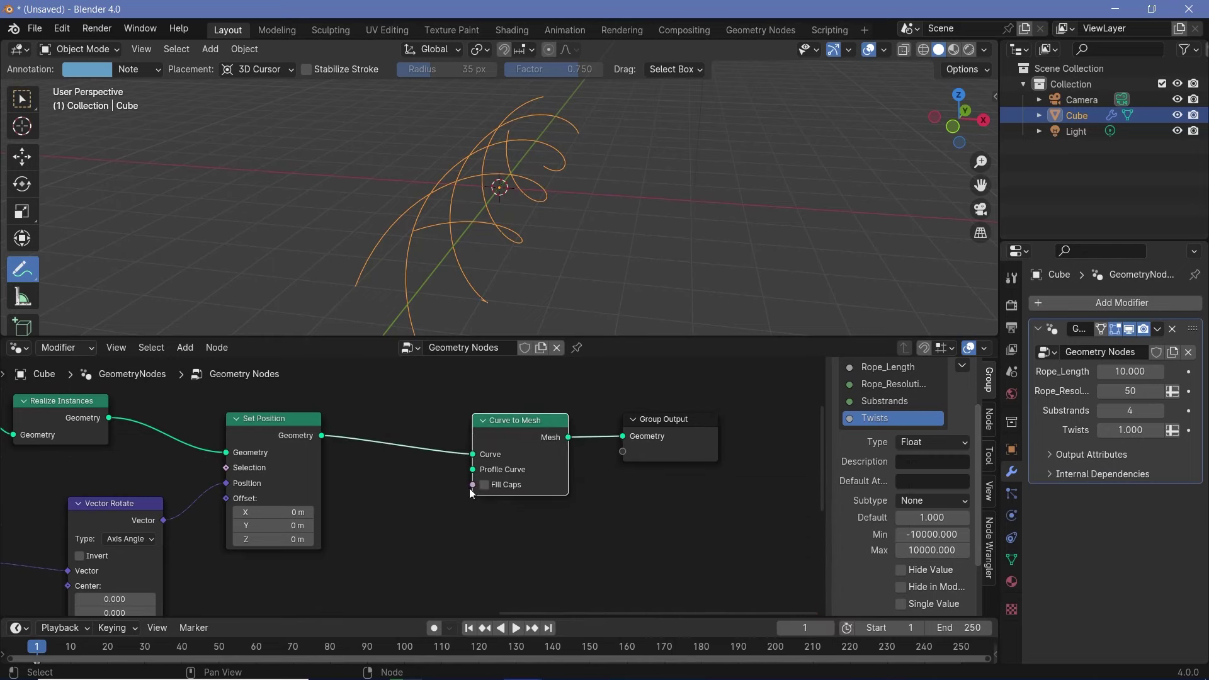
- Add a Curve Circle node and link its Curve output to the Profile Curve of Curve to Mesh
{"action": "middle_click_drag", "start_coordinate": [451, 526], "coordinate": [469, 492]}
{"action": "key", "text": "shift+a"}
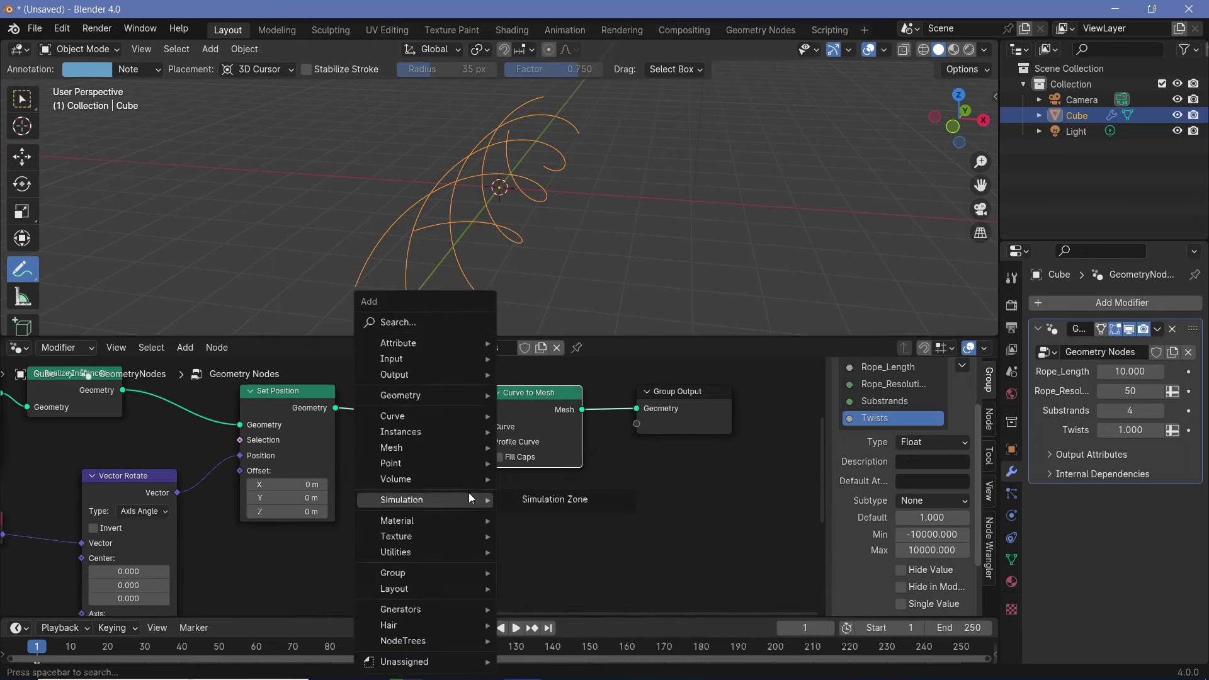
{"action": "type", "text": "c"}
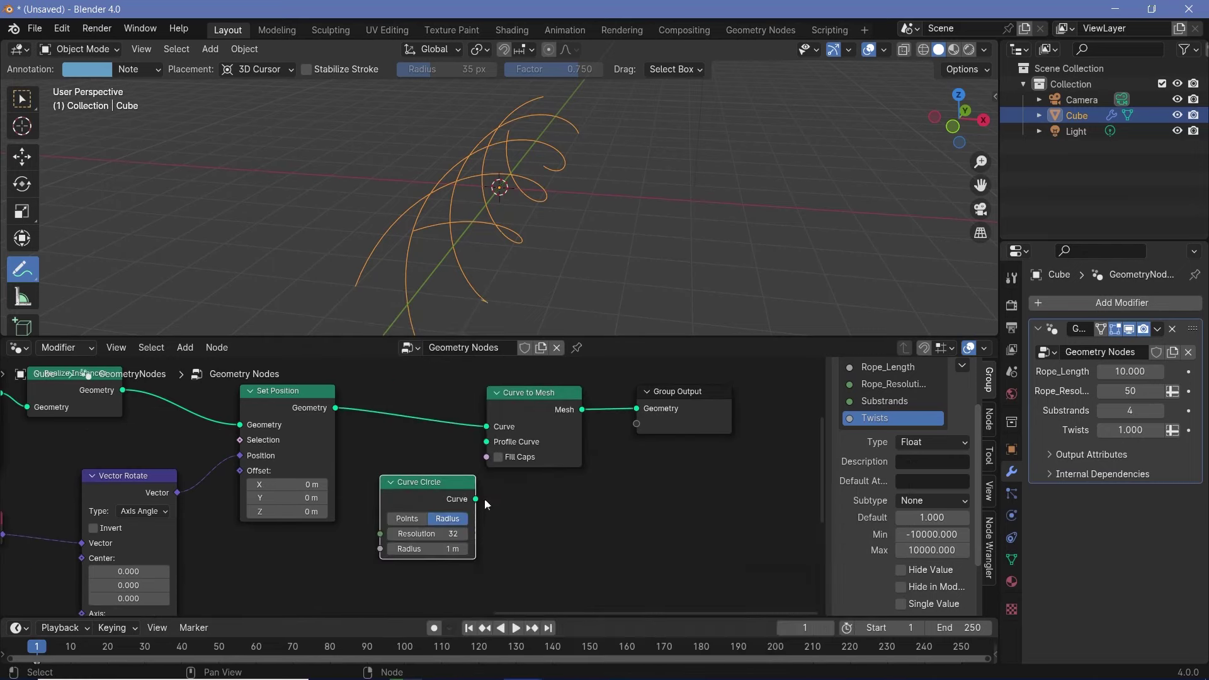
{"action": "left_click_drag", "start_coordinate": [475, 499], "coordinate": [486, 441]}
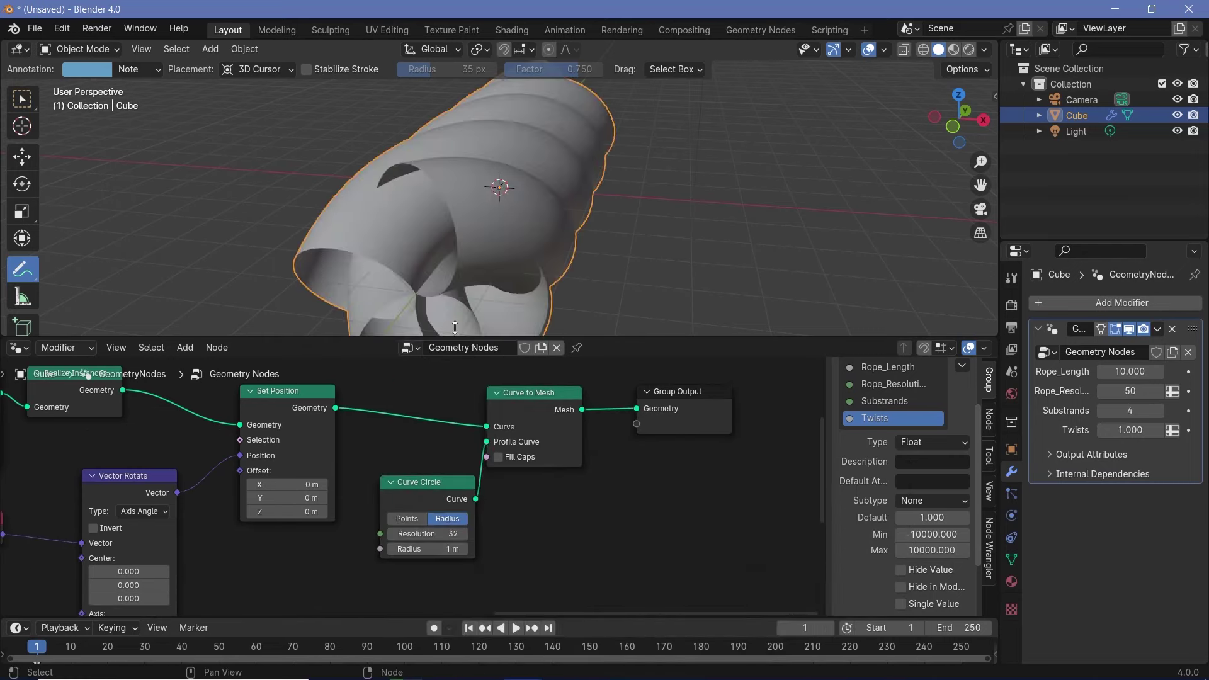
- Reduce the Curve Circle's radius to 0.52 m and inspect the twisted strands
{"action": "scroll", "coordinate": [458, 530], "scroll_direction": "up", "scroll_amount": 2}
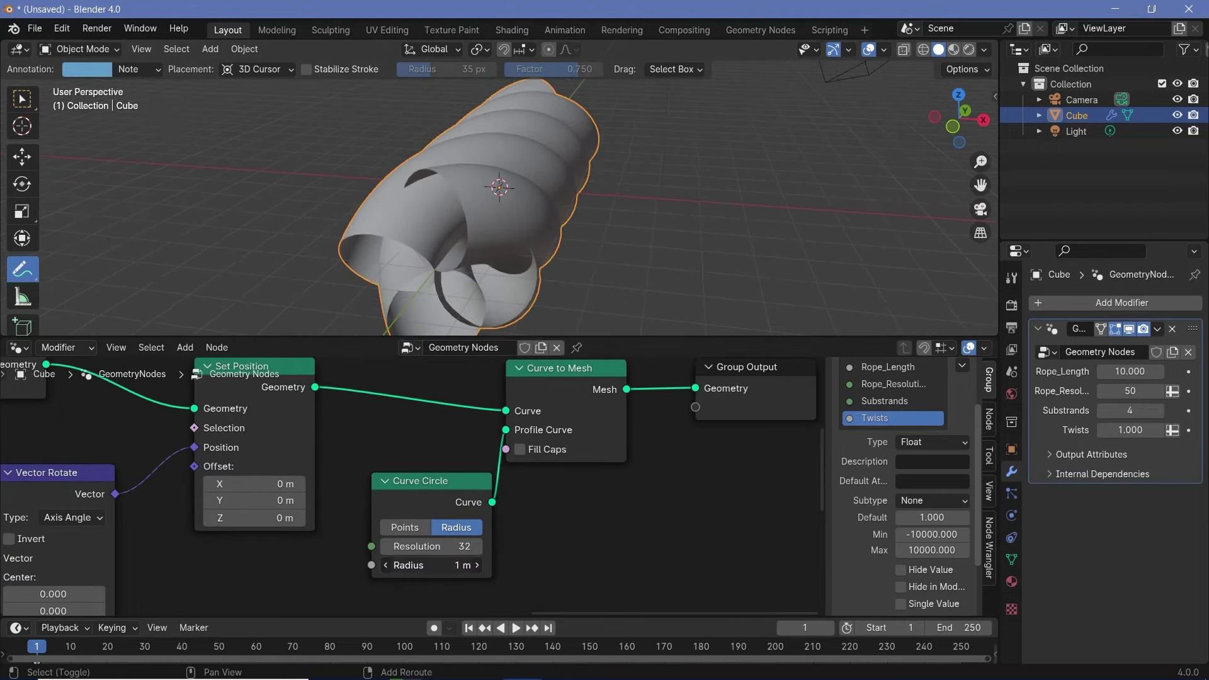
{"action": "mouse_move", "coordinate": [453, 565]}
{"action": "left_mouse_down"}
{"action": "mouse_move", "coordinate": [435, 564]}
{"action": "mouse_move", "coordinate": [453, 565]}
{"action": "left_mouse_up"}
{"action": "middle_click_drag", "start_coordinate": [539, 240], "coordinate": [628, 209]}
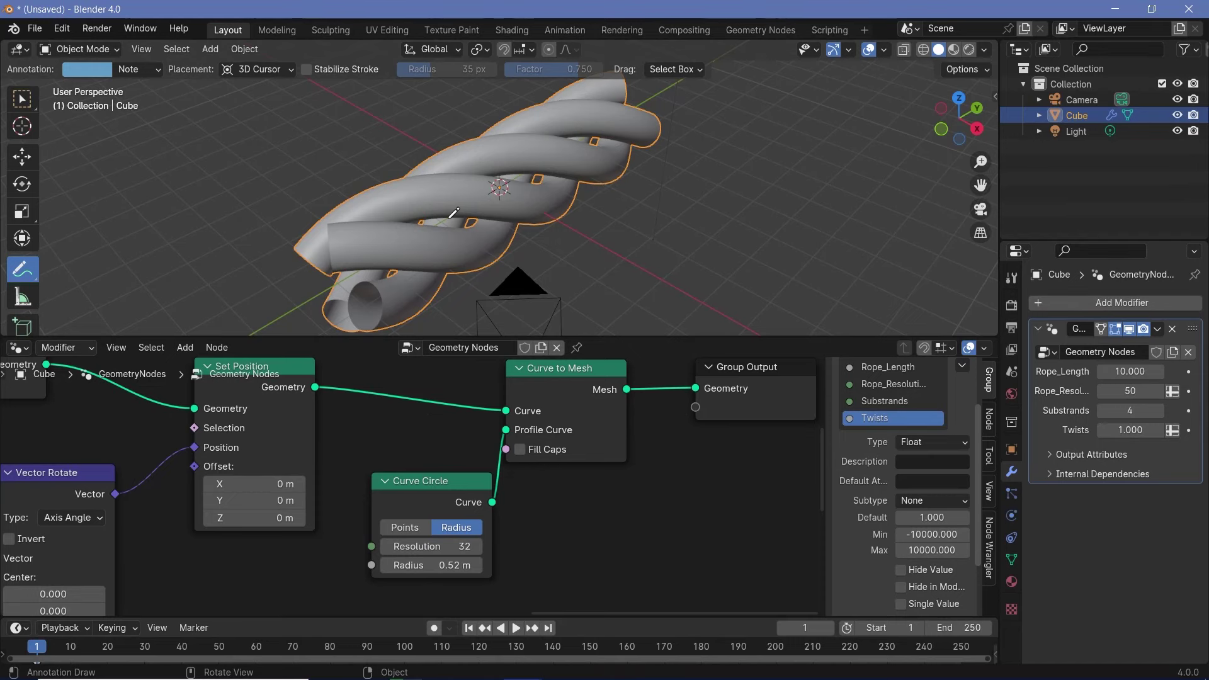
- Move the Curve Circle node into free space near Vector Rotate and place a duplicate directly below it
{"action": "scroll", "coordinate": [403, 479], "scroll_direction": "up", "scroll_amount": 2}
{"action": "middle_click_drag", "start_coordinate": [415, 507], "coordinate": [504, 424]}
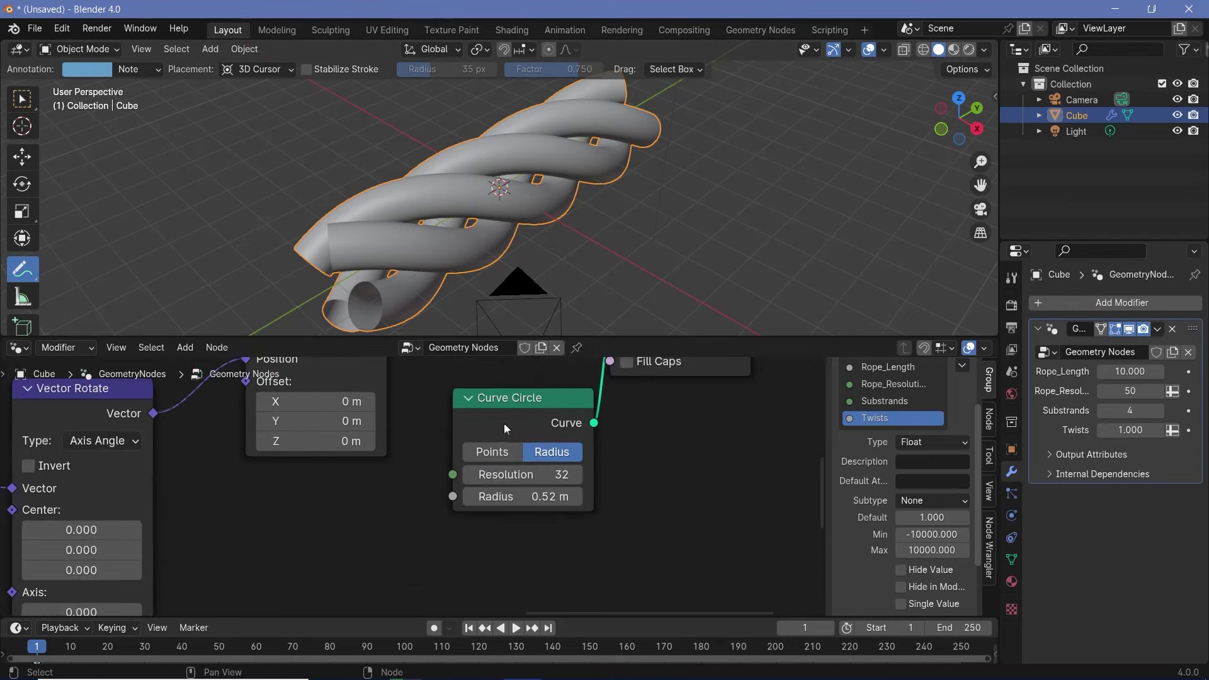
{"action": "left_click_drag", "start_coordinate": [504, 423], "coordinate": [346, 548]}
{"action": "scroll", "coordinate": [415, 544], "scroll_direction": "down", "scroll_amount": 4}
{"action": "middle_click_drag", "start_coordinate": [430, 547], "coordinate": [453, 477]}
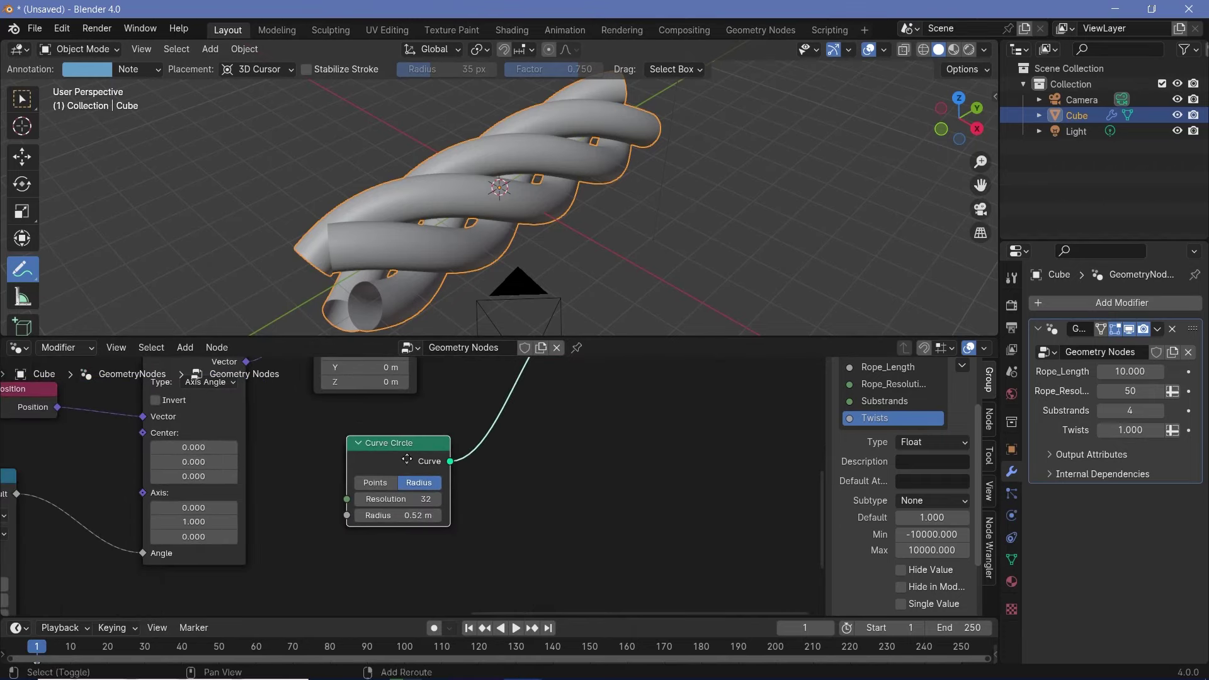
{"action": "key", "text": "shift+d"}
{"action": "left_click", "coordinate": [406, 557]}
- Set the original Curve Circle's resolution to 6 and check the strands' profile
{"action": "left_click", "coordinate": [415, 497]}
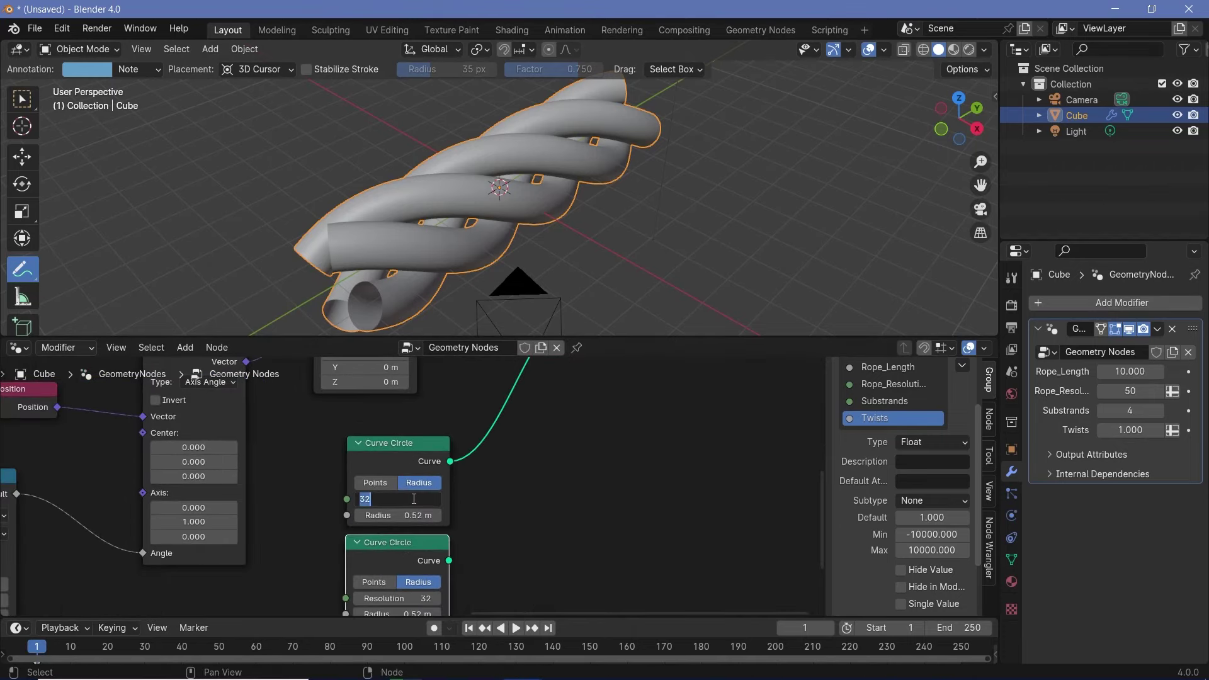
{"action": "type", "text": "6"}
{"action": "key", "text": "Return"}
{"action": "middle_click_drag", "start_coordinate": [414, 499], "coordinate": [500, 449]}
{"action": "middle_click_drag", "start_coordinate": [441, 201], "coordinate": [511, 190]}
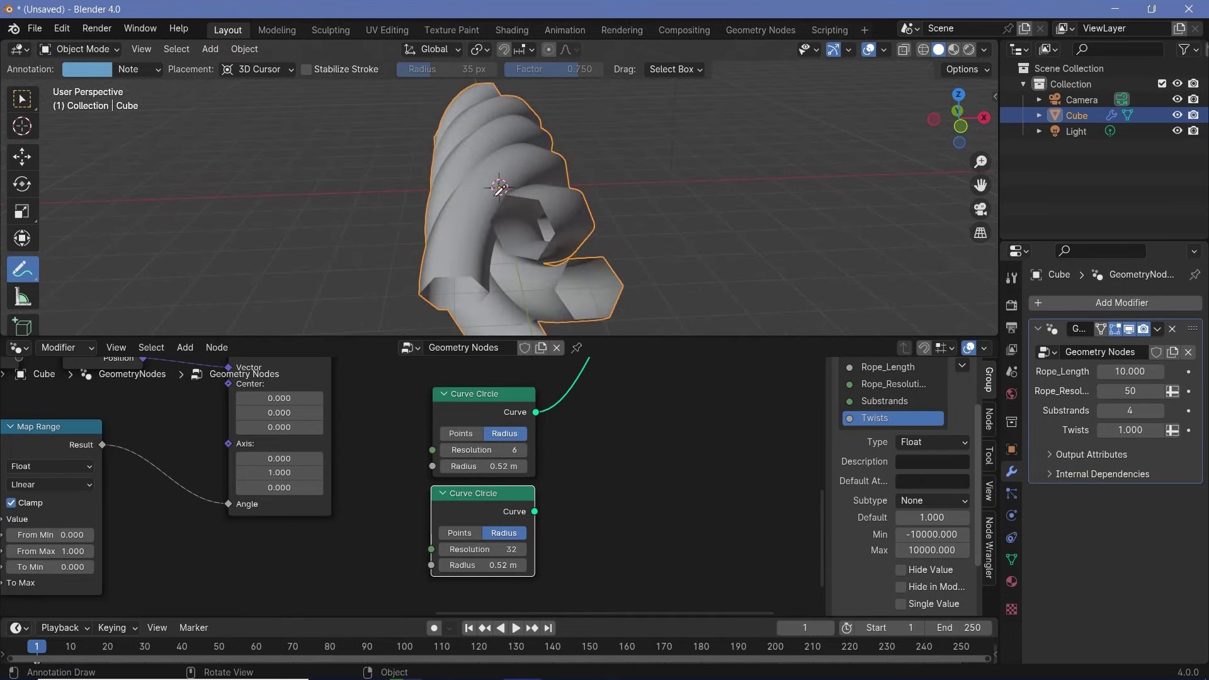
- Add an Instance on Points node, feeding the 6-resolution circle into Points and the duplicate circle into Instance
{"action": "scroll", "coordinate": [554, 505], "scroll_direction": "right", "scroll_amount": 3}
{"action": "key", "text": "shift+a"}
{"action": "mouse_move", "coordinate": [582, 499]}
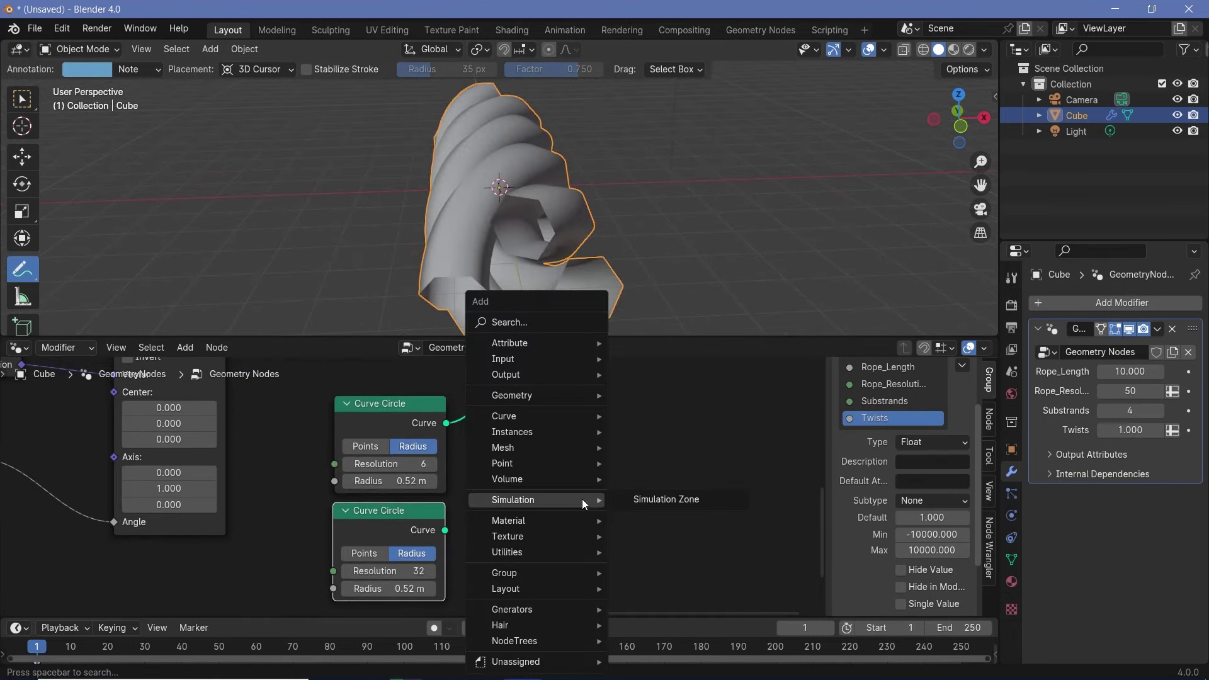
{"action": "type", "text": "ins"}
{"action": "left_click", "coordinate": [677, 594]}
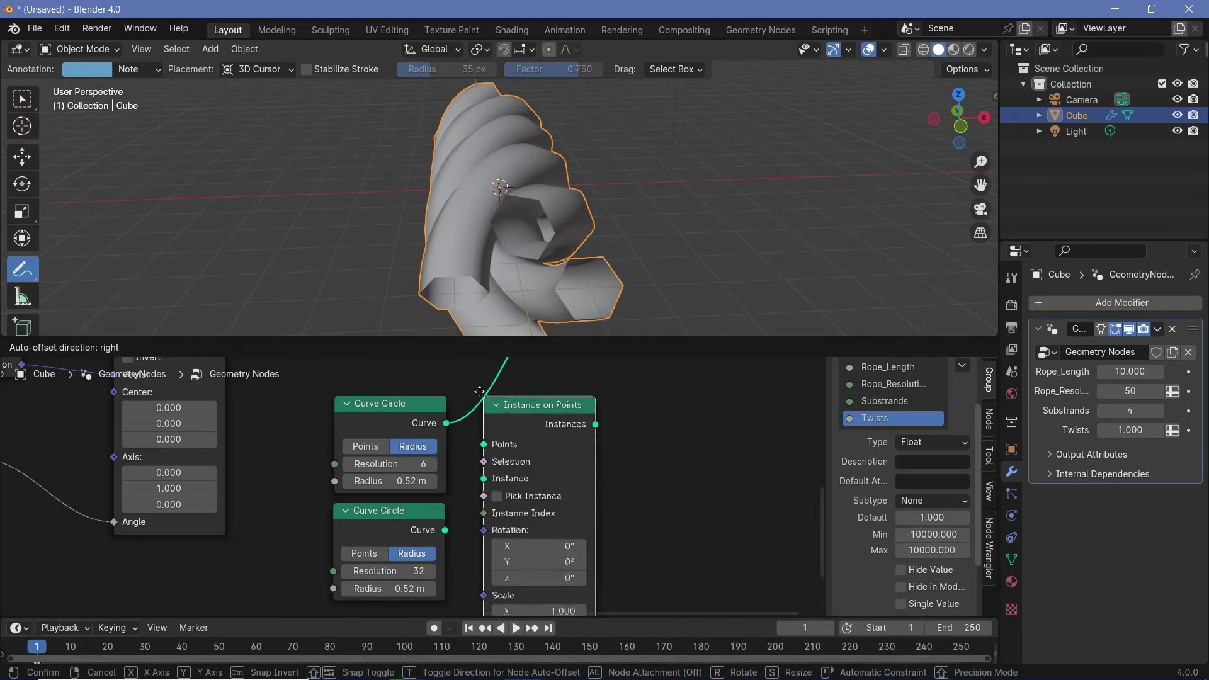
{"action": "left_click", "coordinate": [529, 494]}
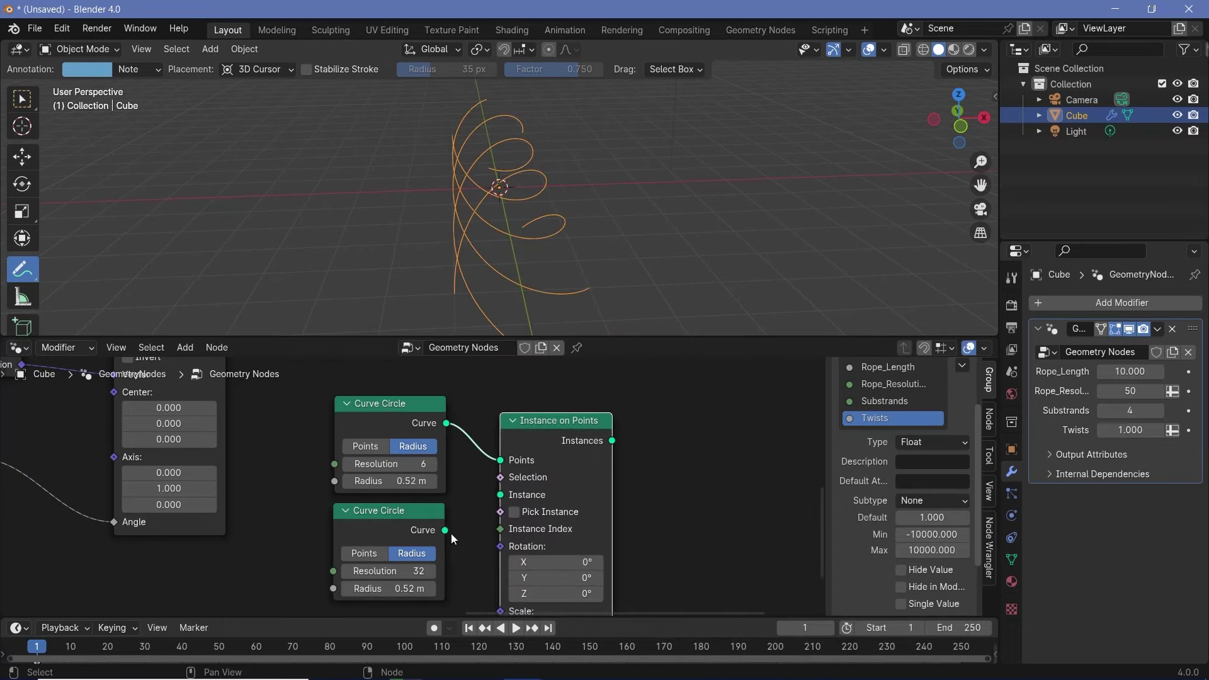
{"action": "left_click_drag", "start_coordinate": [446, 530], "coordinate": [498, 488]}
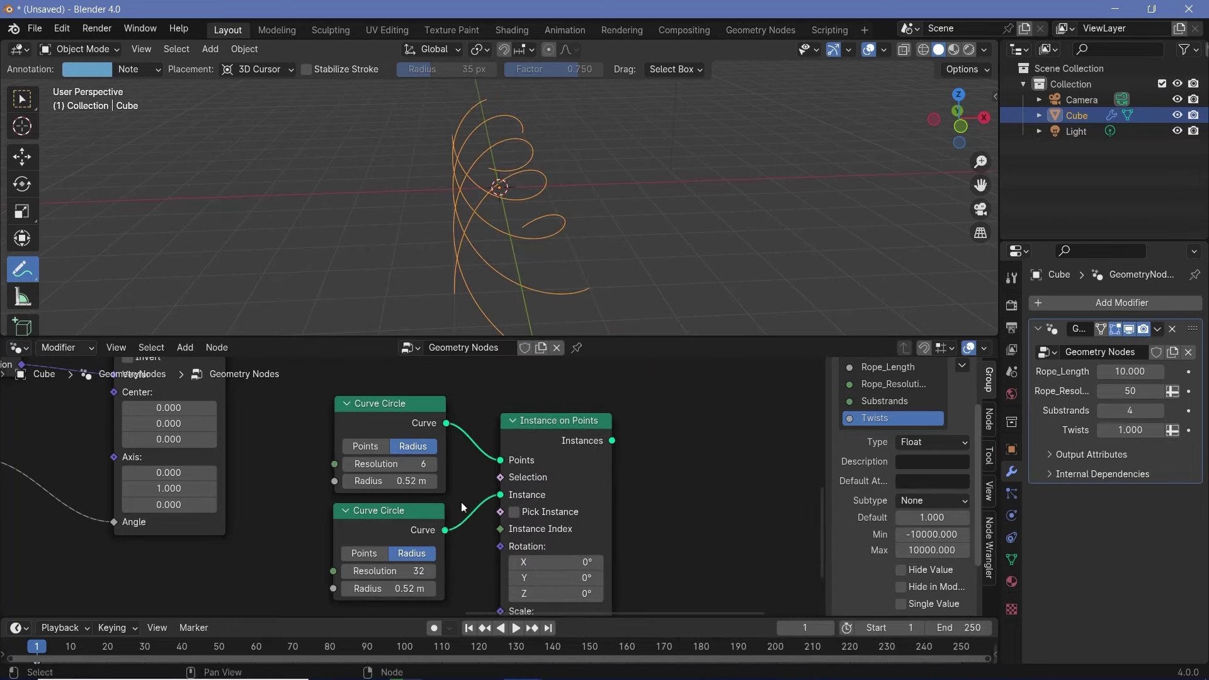
- Preview the Instance on Points output with a Viewer node and inspect the circle arrangement from above and at an angle
{"action": "scroll", "coordinate": [338, 475], "scroll_direction": "down", "scroll_amount": 2}
{"action": "left_click", "coordinate": [337, 474], "text": "ctrl+shift"}
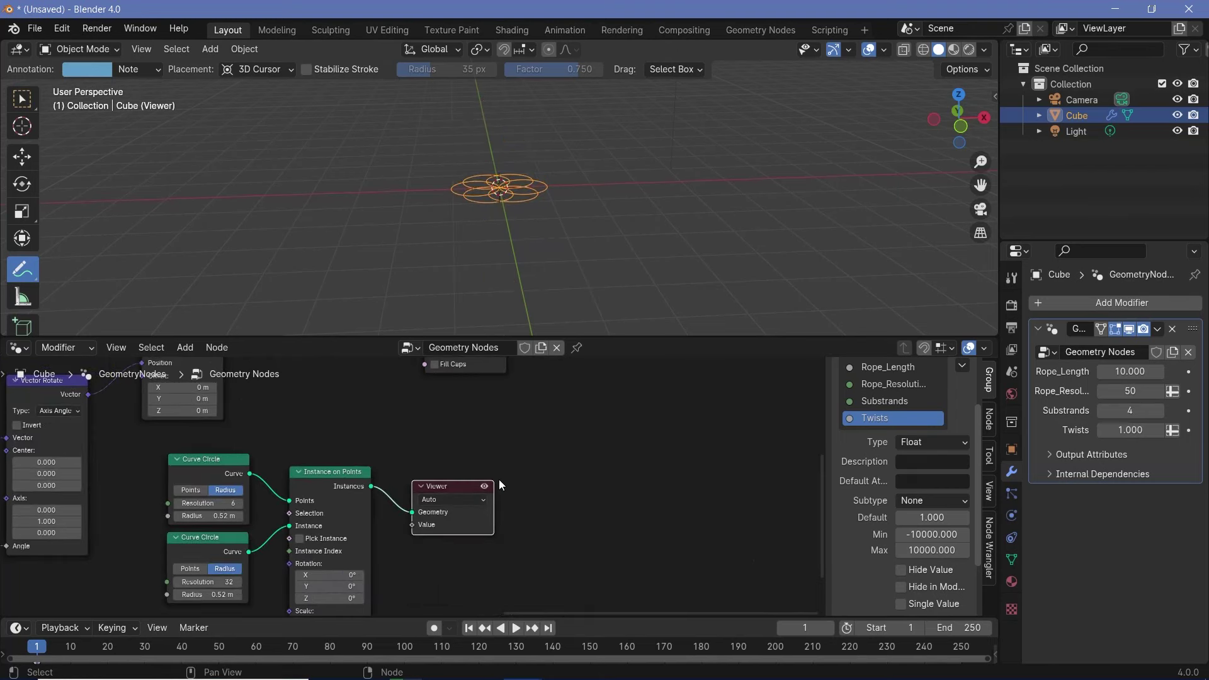
{"action": "key", "text": "KP_7"}
{"action": "middle_click_drag", "start_coordinate": [539, 156], "coordinate": [545, 180]}
{"action": "middle_click_drag", "start_coordinate": [250, 558], "coordinate": [391, 511]}
{"action": "scroll", "coordinate": [391, 512], "scroll_direction": "up", "scroll_amount": 3}
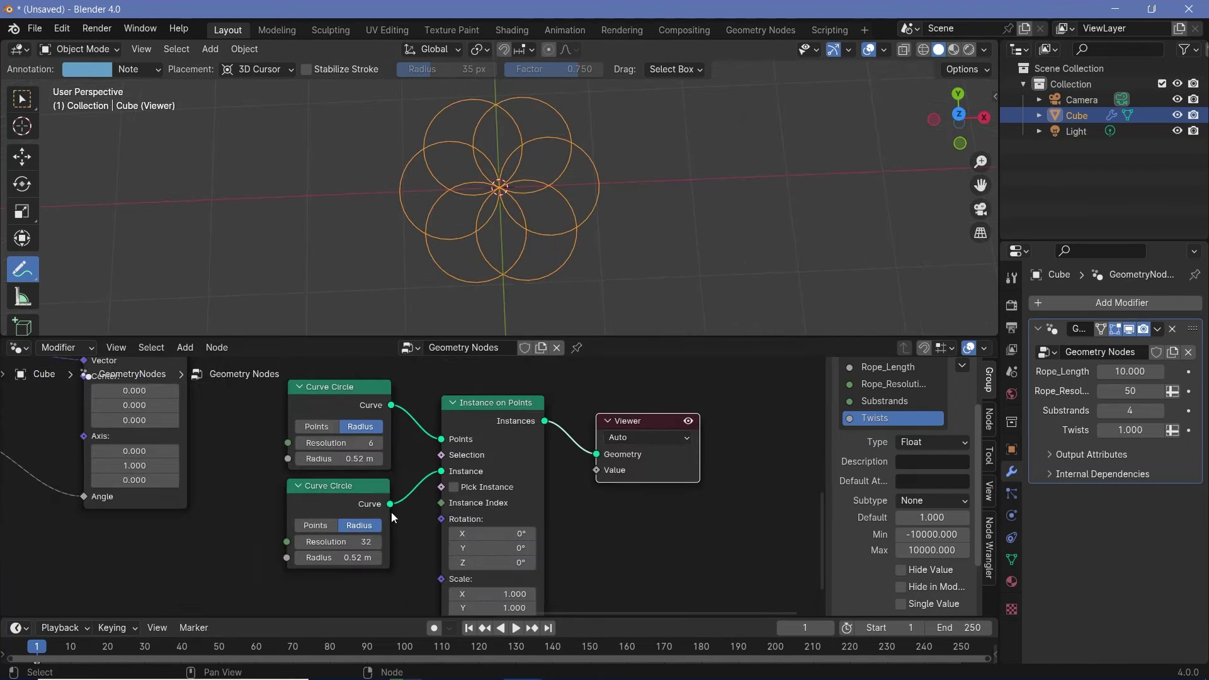
{"action": "middle_click_drag", "start_coordinate": [580, 233], "coordinate": [558, 189]}
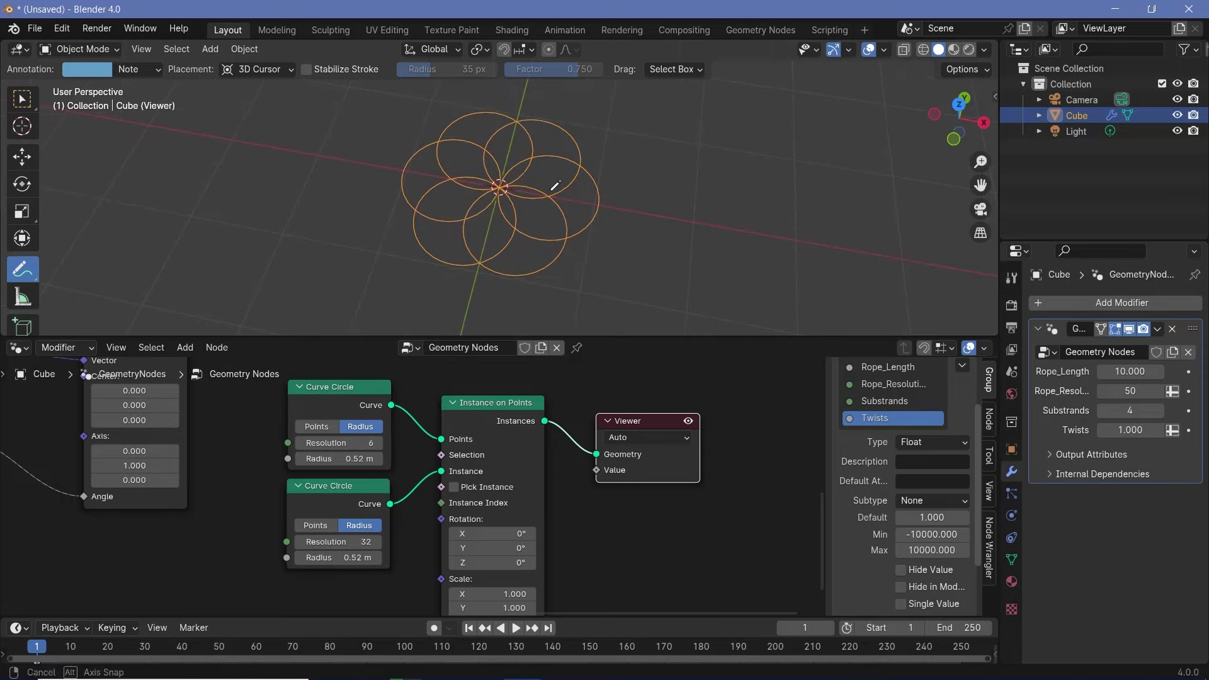
{"action": "middle_click_drag", "start_coordinate": [455, 181], "coordinate": [464, 166]}
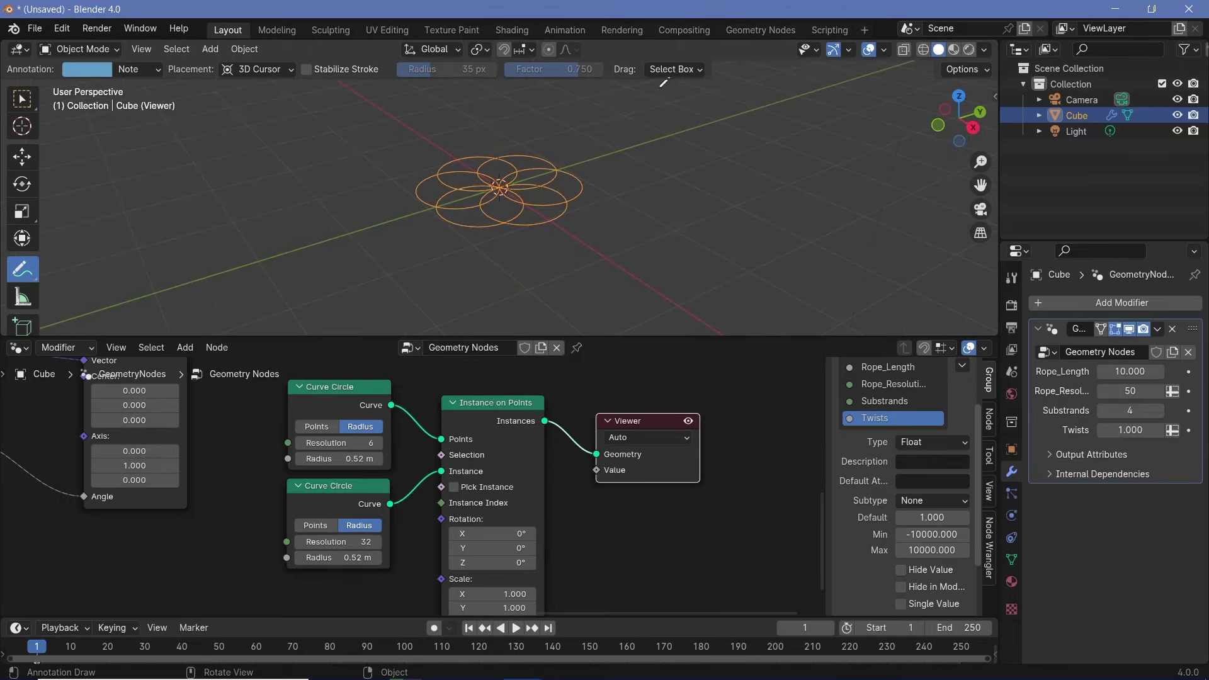
- Reduce the duplicate Curve Circle's radius to 0.21 m so the instanced circles no longer overlap
{"action": "scroll", "coordinate": [421, 493], "scroll_direction": "up", "scroll_amount": 1}
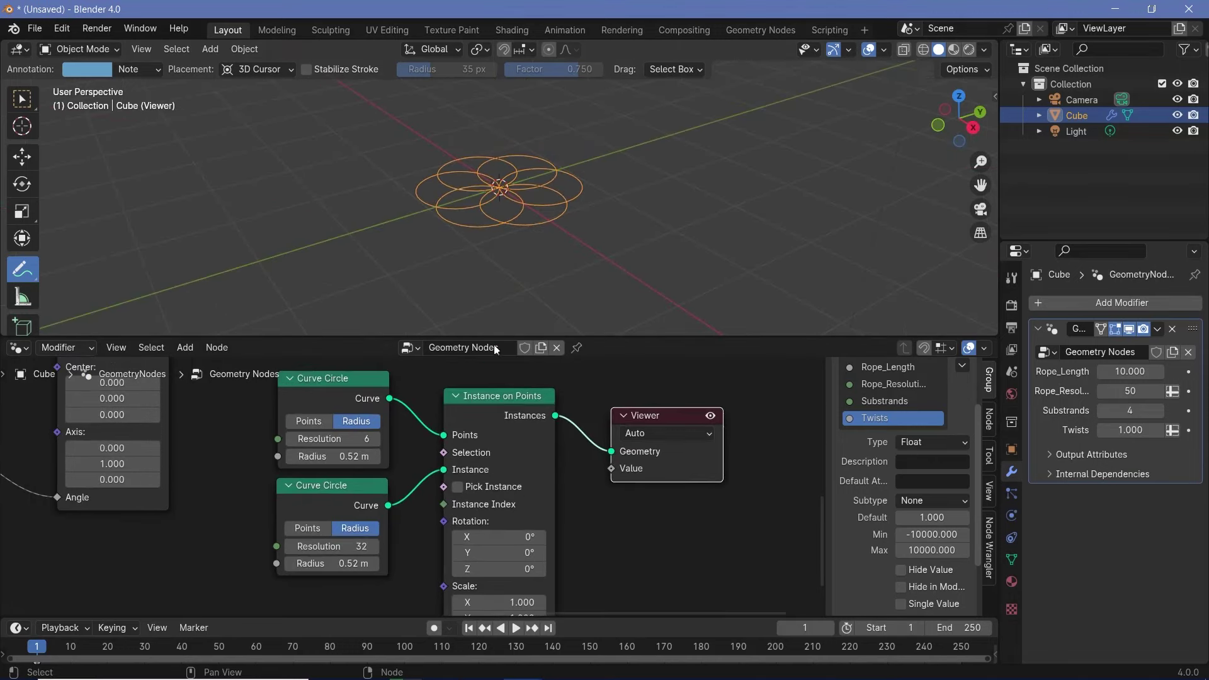
{"action": "middle_click_drag", "start_coordinate": [504, 214], "coordinate": [586, 302]}
{"action": "mouse_move", "coordinate": [345, 564]}
{"action": "left_mouse_down"}
{"action": "mouse_move", "coordinate": [296, 563]}
{"action": "mouse_move", "coordinate": [345, 563]}
{"action": "left_mouse_up"}
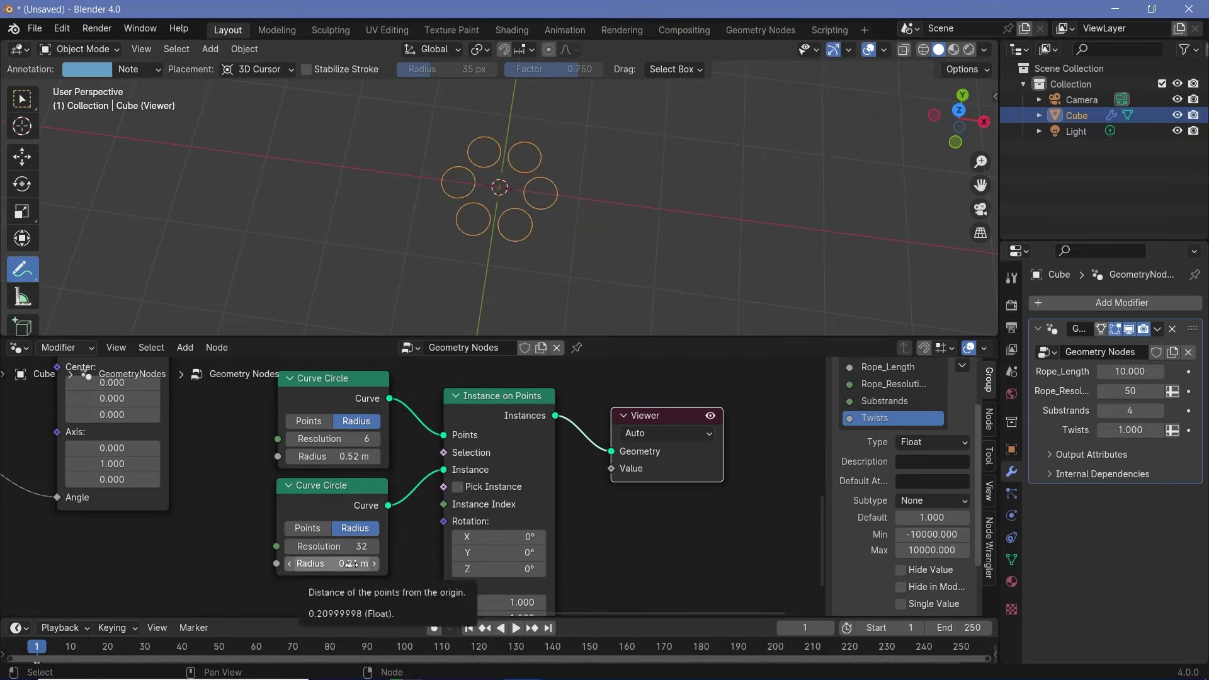
- Add another Group Input node beside the two Curve Circle nodes
{"action": "scroll", "coordinate": [245, 563], "scroll_direction": "down", "scroll_amount": 3}
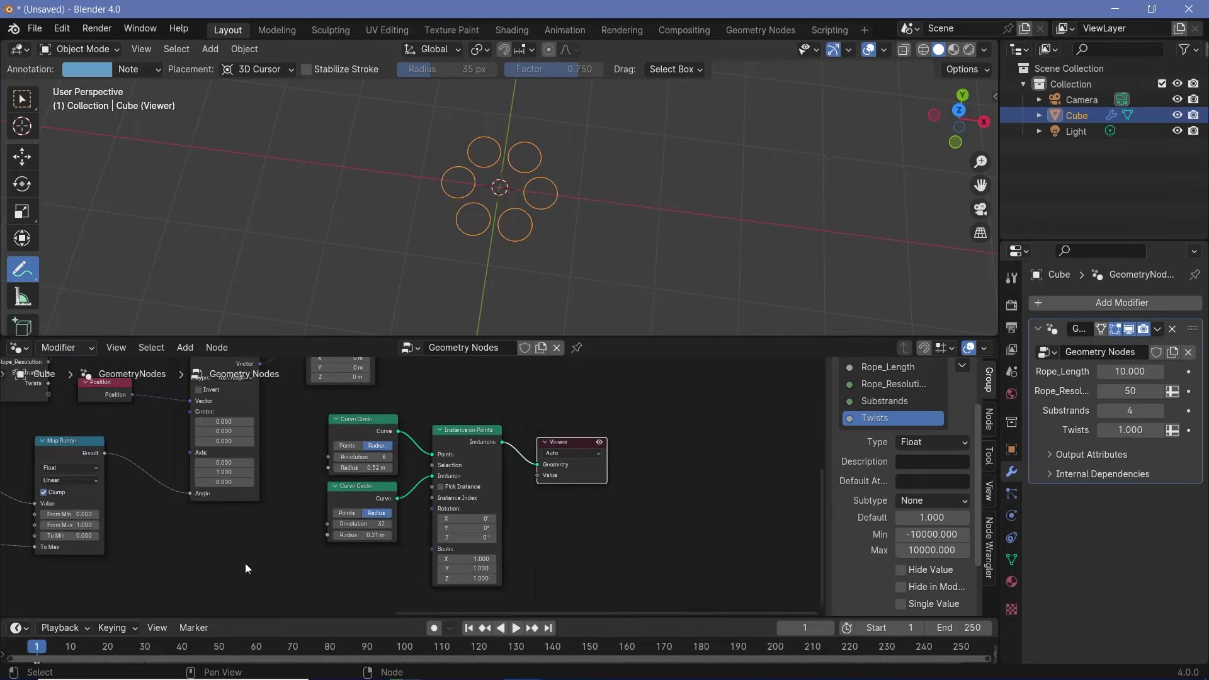
{"action": "middle_click_drag", "start_coordinate": [244, 563], "coordinate": [380, 531]}
{"action": "key", "text": "shift+a"}
{"action": "mouse_move", "coordinate": [379, 531]}
{"action": "type", "text": "gro"}
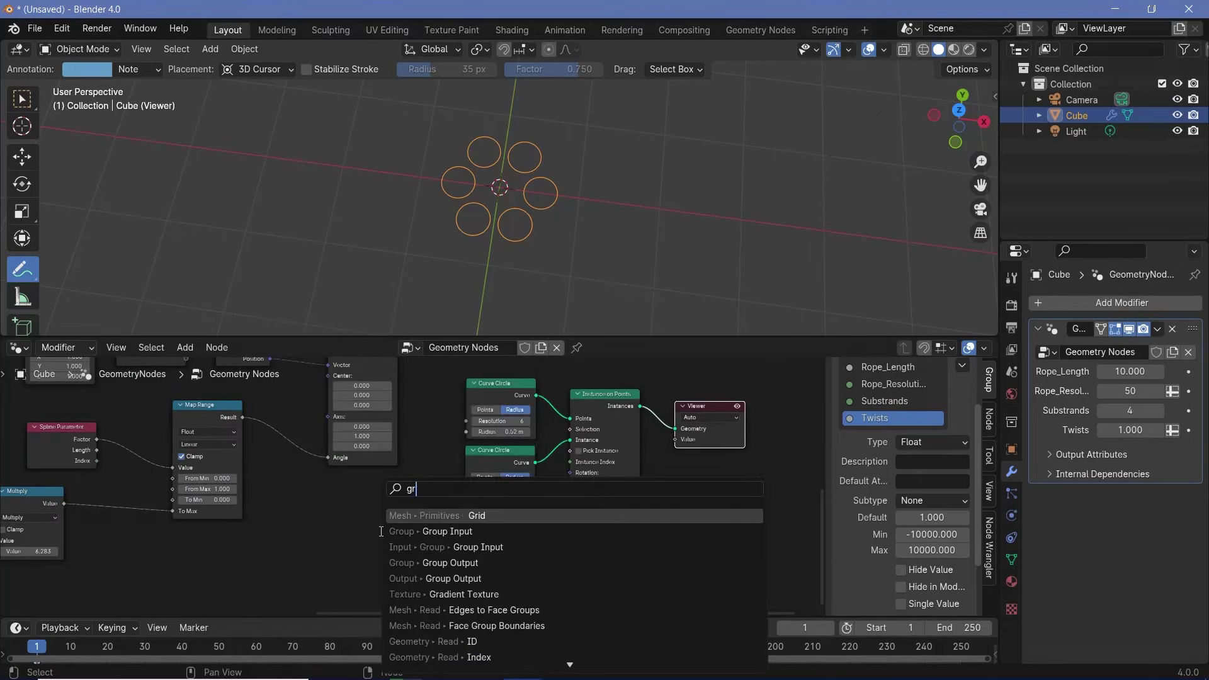
{"action": "key", "text": "Return"}
{"action": "left_click", "coordinate": [404, 566]}
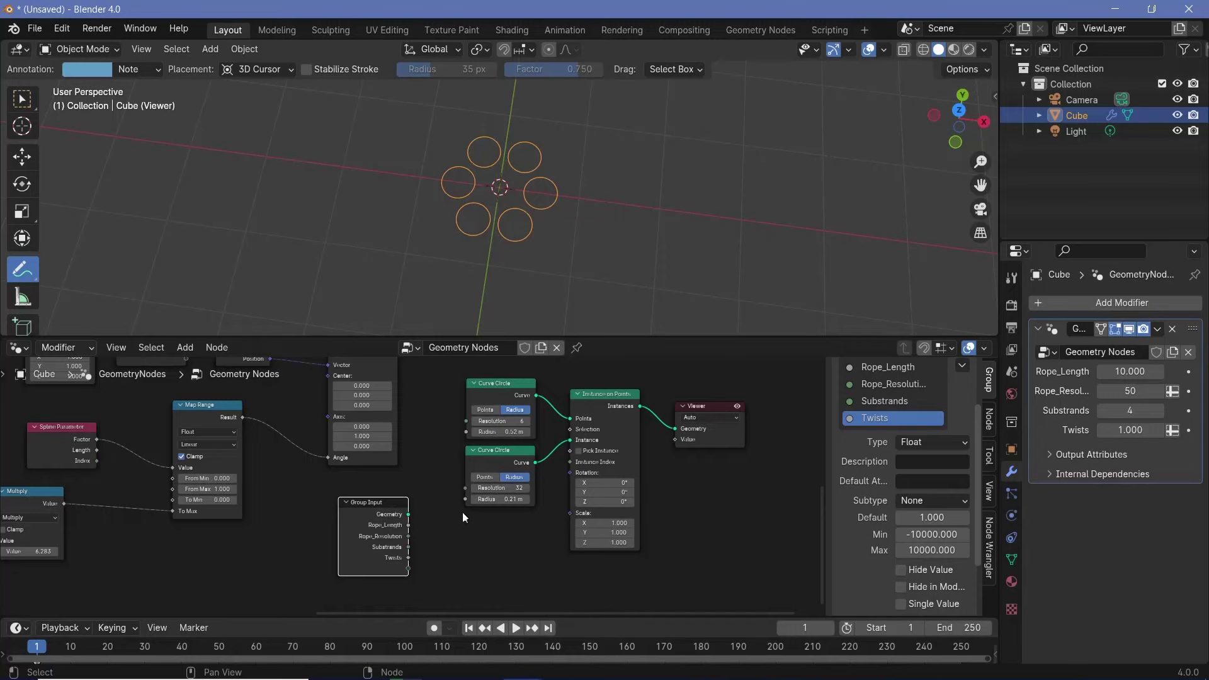
- Expose the radii of both Curve Circle nodes as new group inputs through the added Group Input node
{"action": "left_click_drag", "start_coordinate": [464, 500], "coordinate": [410, 570]}
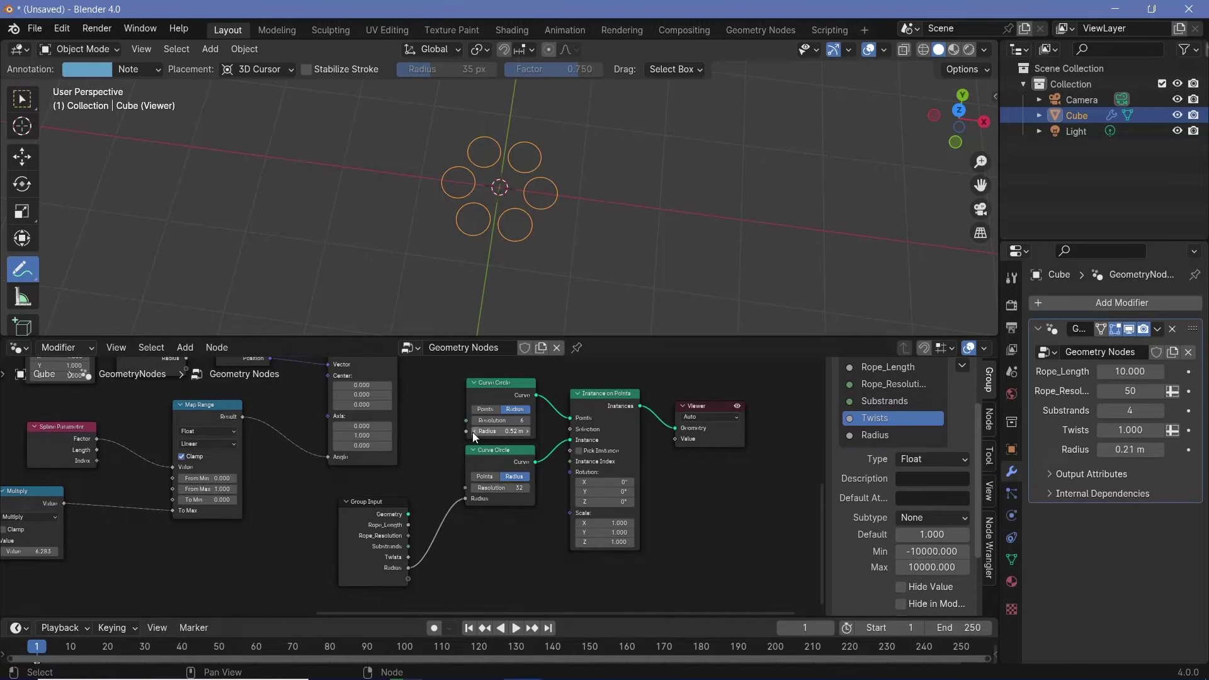
{"action": "mouse_move", "coordinate": [469, 433]}
{"action": "left_mouse_down"}
{"action": "mouse_move", "coordinate": [445, 461]}
{"action": "mouse_move", "coordinate": [457, 445]}
{"action": "left_mouse_up"}
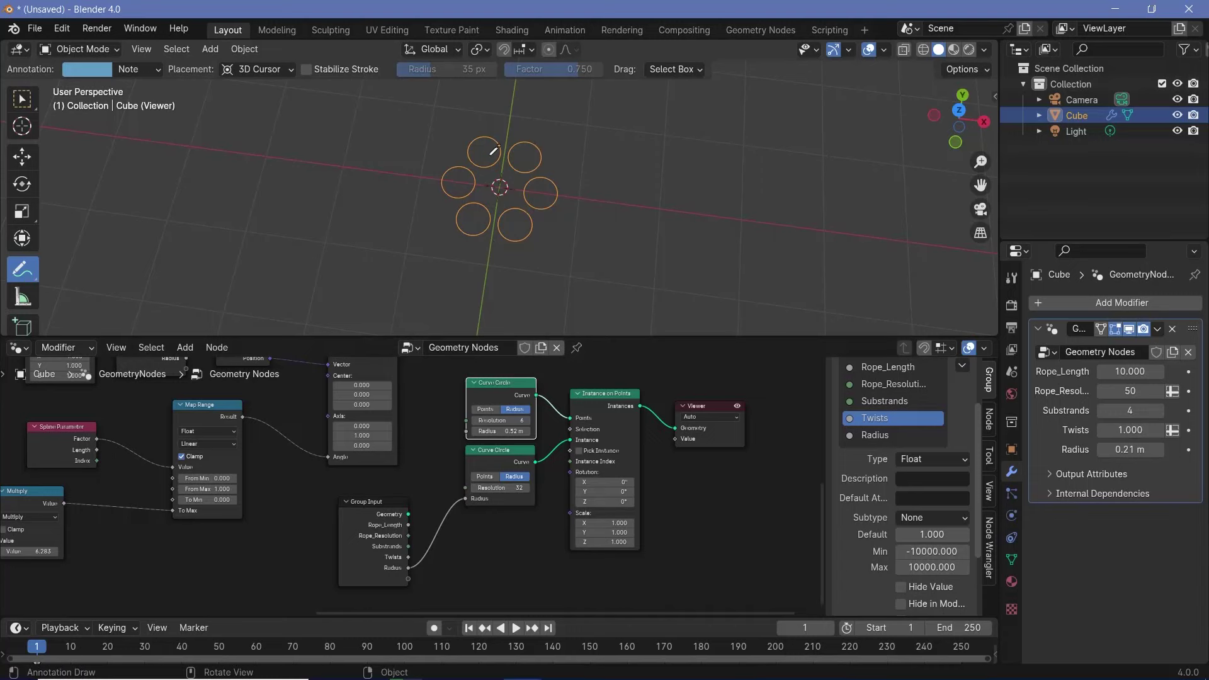
{"action": "left_click_drag", "start_coordinate": [466, 432], "coordinate": [406, 575]}
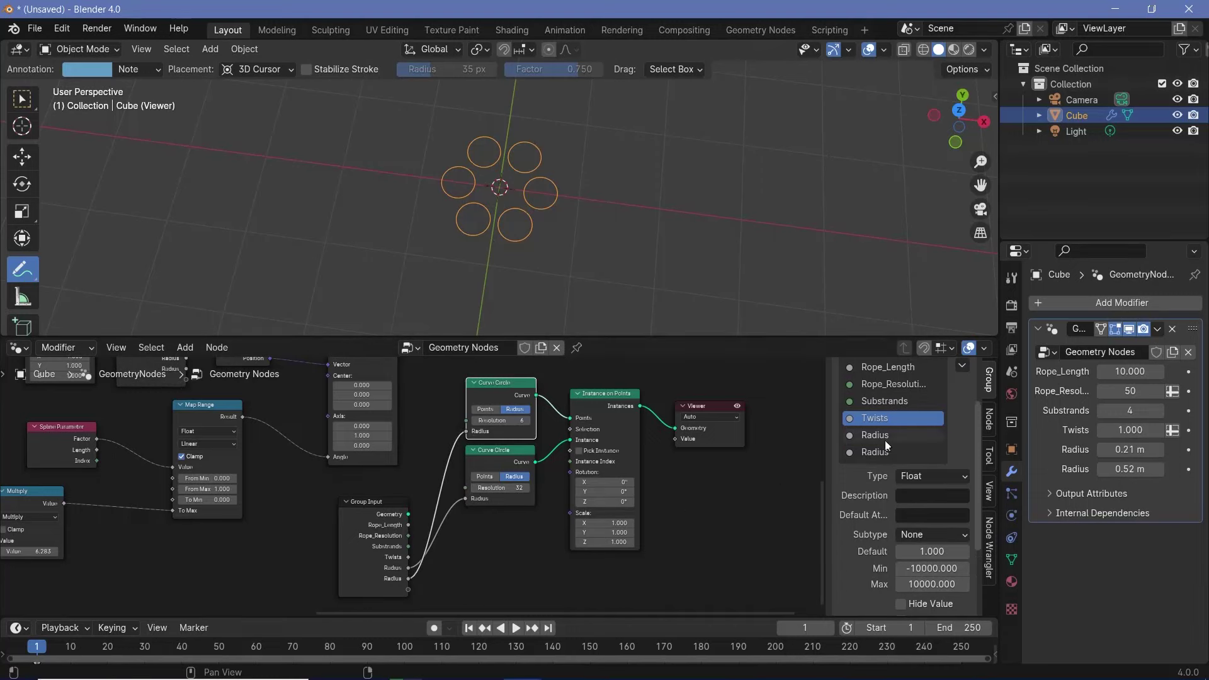
- Order the 0.52 m Radius input before the 0.21 m one, renaming them SubStrandThickness and Sub_SubstrandThickness respectively
{"action": "left_click_drag", "start_coordinate": [885, 451], "coordinate": [886, 429]}
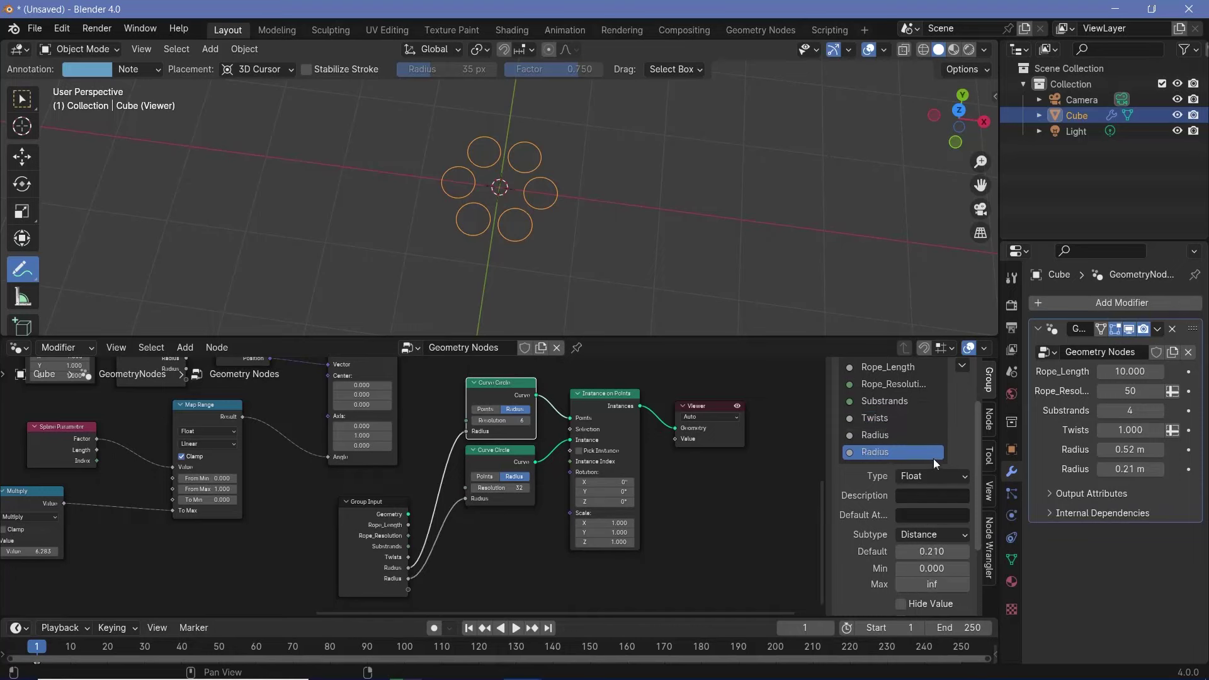
{"action": "scroll", "coordinate": [441, 488], "scroll_direction": "up", "scroll_amount": 2}
{"action": "double_click", "coordinate": [893, 439]}
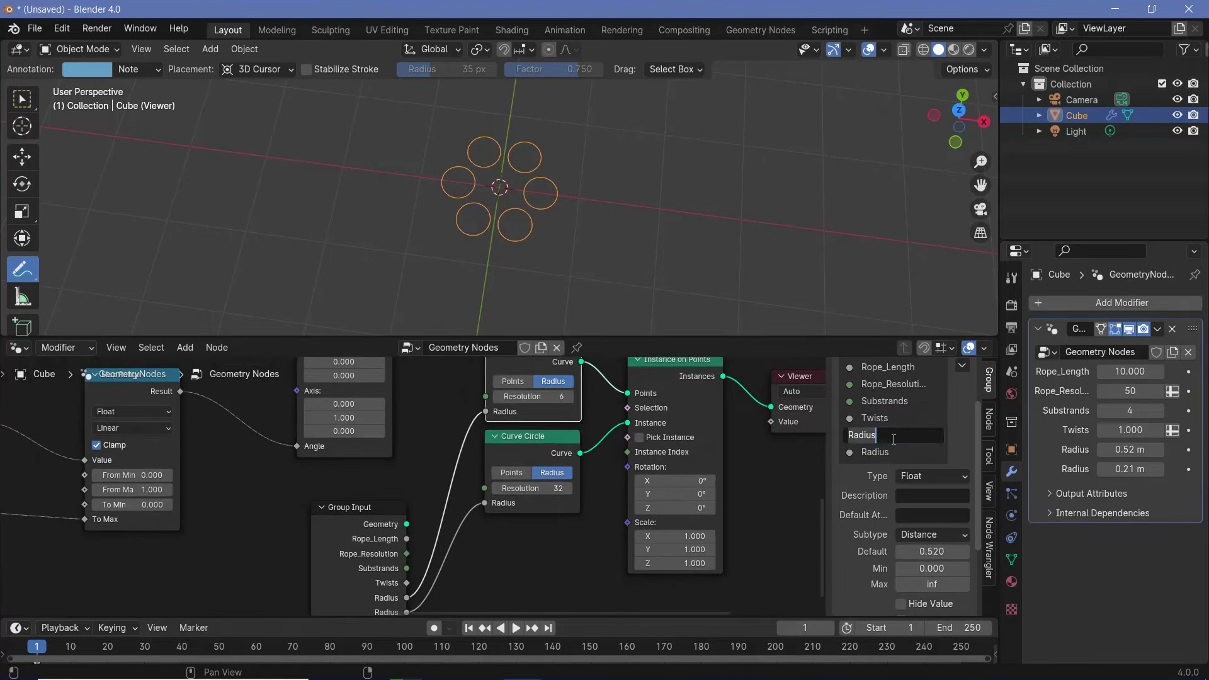
{"action": "type", "text": "SubStrandThickness"}
{"action": "key", "text": "Return"}
{"action": "double_click", "coordinate": [890, 452]}
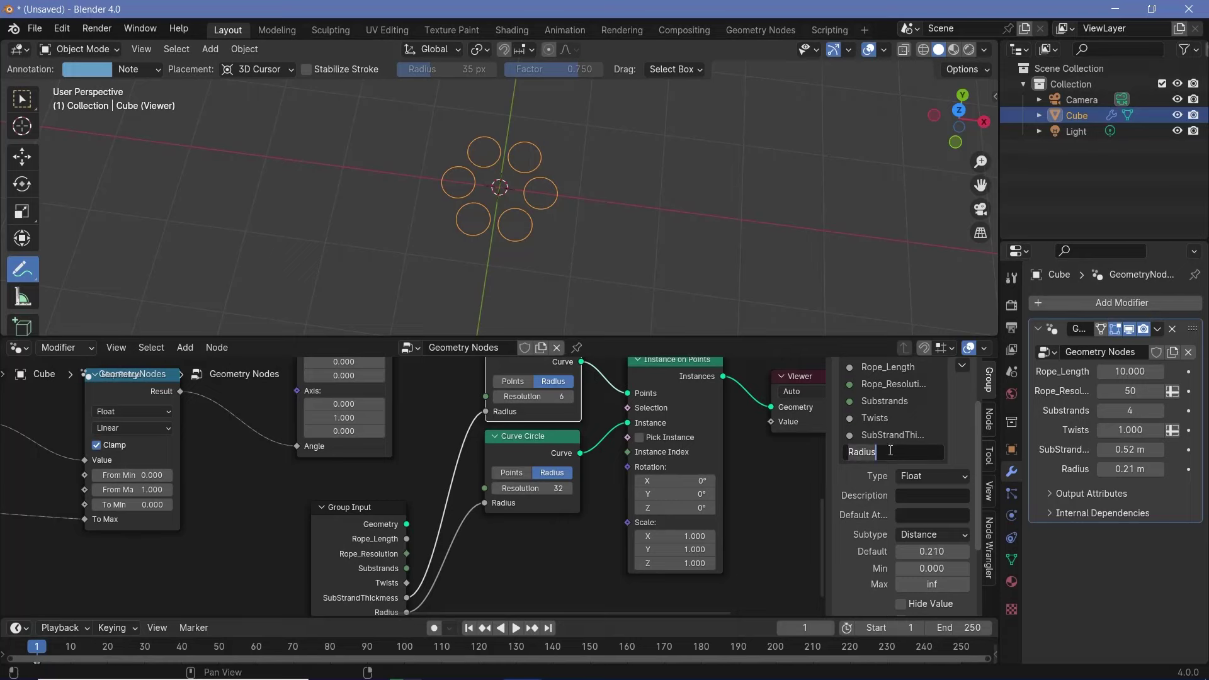
{"action": "type", "text": "S"}
- Connect the circle profile's Instance on Points output to Curve to Mesh's Profile Curve and delete the Viewer node
{"action": "left_click_drag", "start_coordinate": [691, 469], "coordinate": [785, 433]}
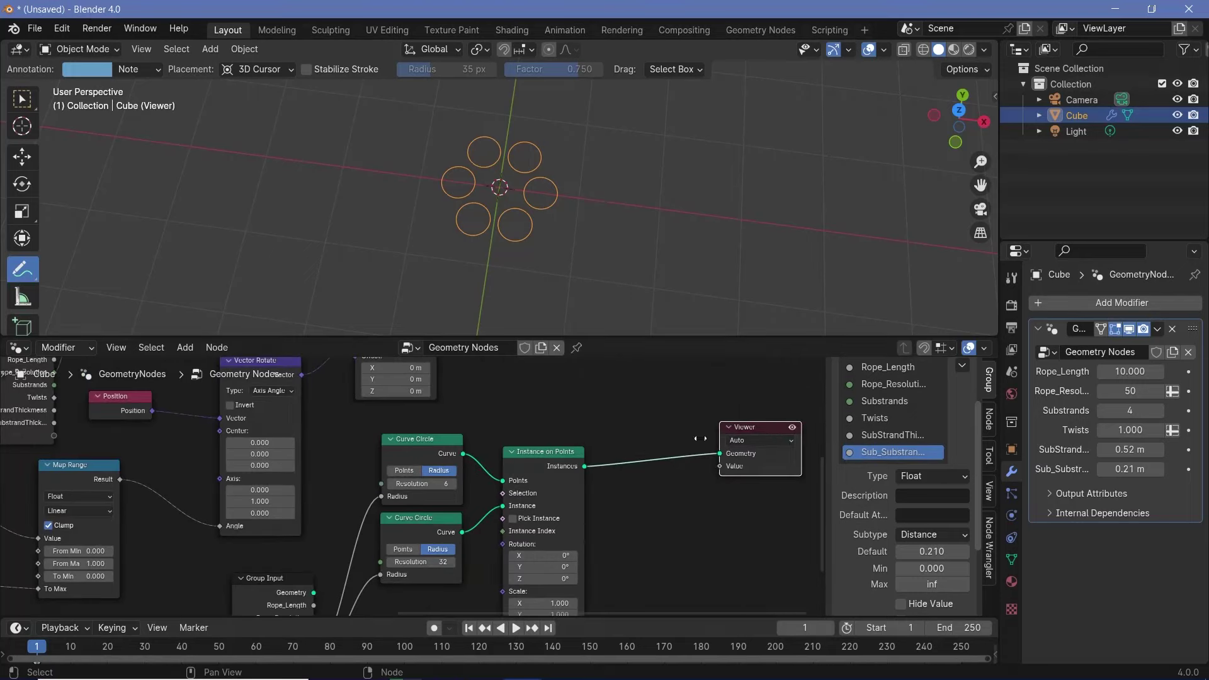
{"action": "middle_click_drag", "start_coordinate": [579, 455], "coordinate": [624, 525]}
{"action": "left_click_drag", "start_coordinate": [627, 534], "coordinate": [679, 401]}
{"action": "middle_click_drag", "start_coordinate": [724, 459], "coordinate": [674, 516]}
{"action": "mouse_move", "coordinate": [704, 420]}
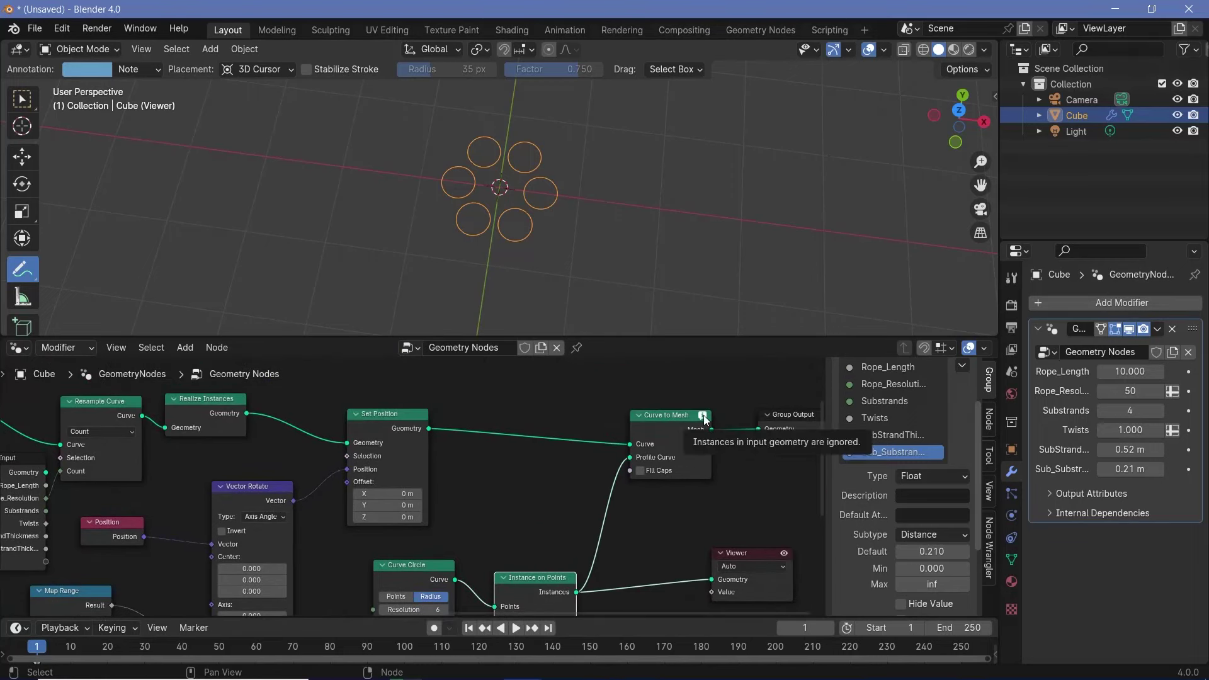
{"action": "left_click", "coordinate": [741, 554]}
{"action": "key", "text": "x"}
{"action": "middle_click_drag", "start_coordinate": [742, 552], "coordinate": [706, 513]}
- Insert a Realize Instances node between the profile's Instance on Points and the Curve to Mesh node
{"action": "key", "text": "shift+a"}
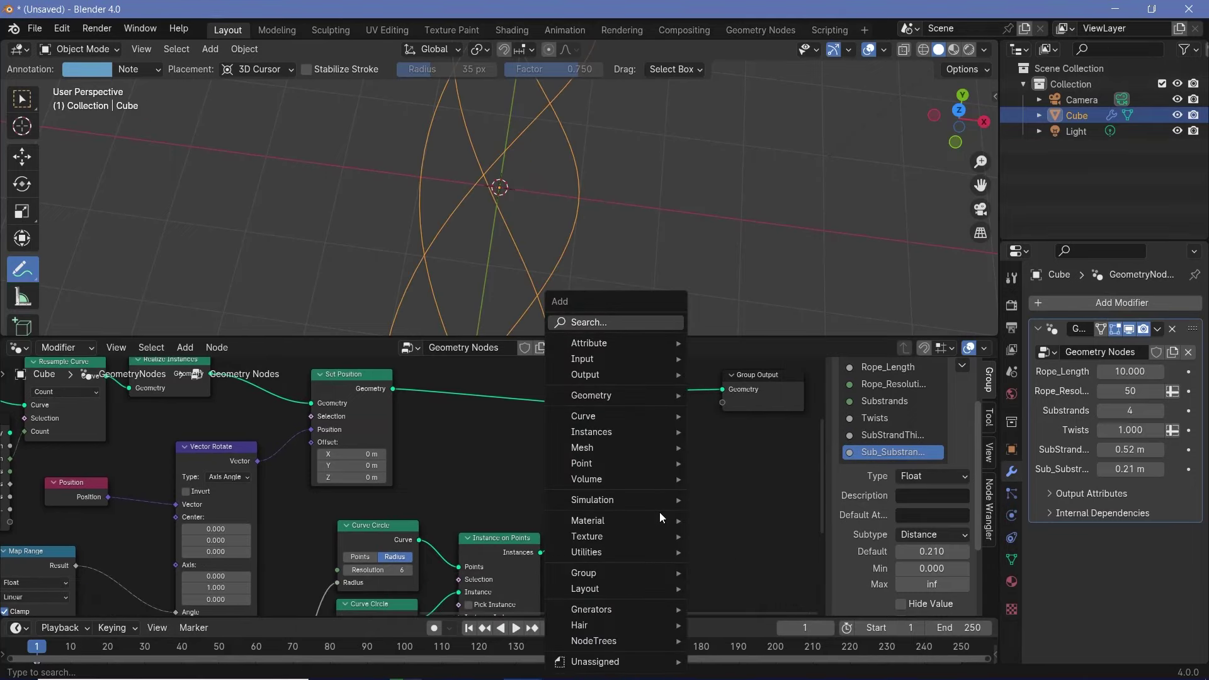
{"action": "type", "text": "real"}
{"action": "key", "text": "Return"}
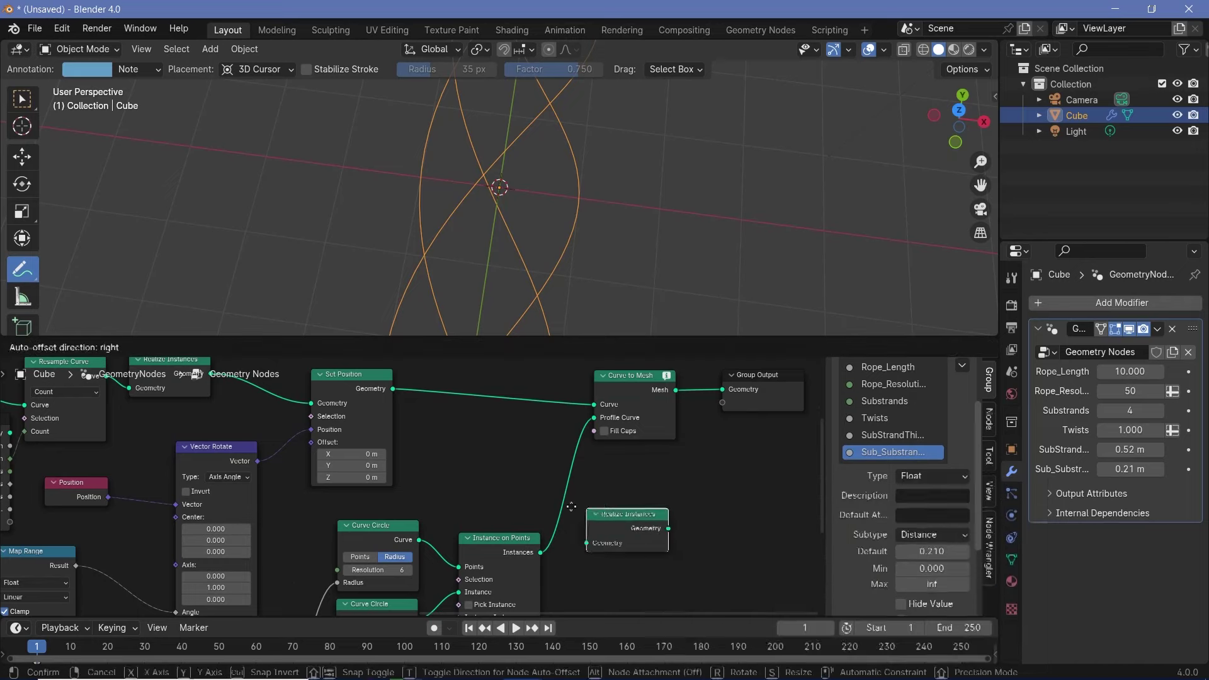
{"action": "left_click", "coordinate": [535, 490]}
{"action": "scroll", "coordinate": [640, 210], "scroll_direction": "down", "scroll_amount": 2}
{"action": "middle_click_drag", "start_coordinate": [620, 225], "coordinate": [546, 248]}
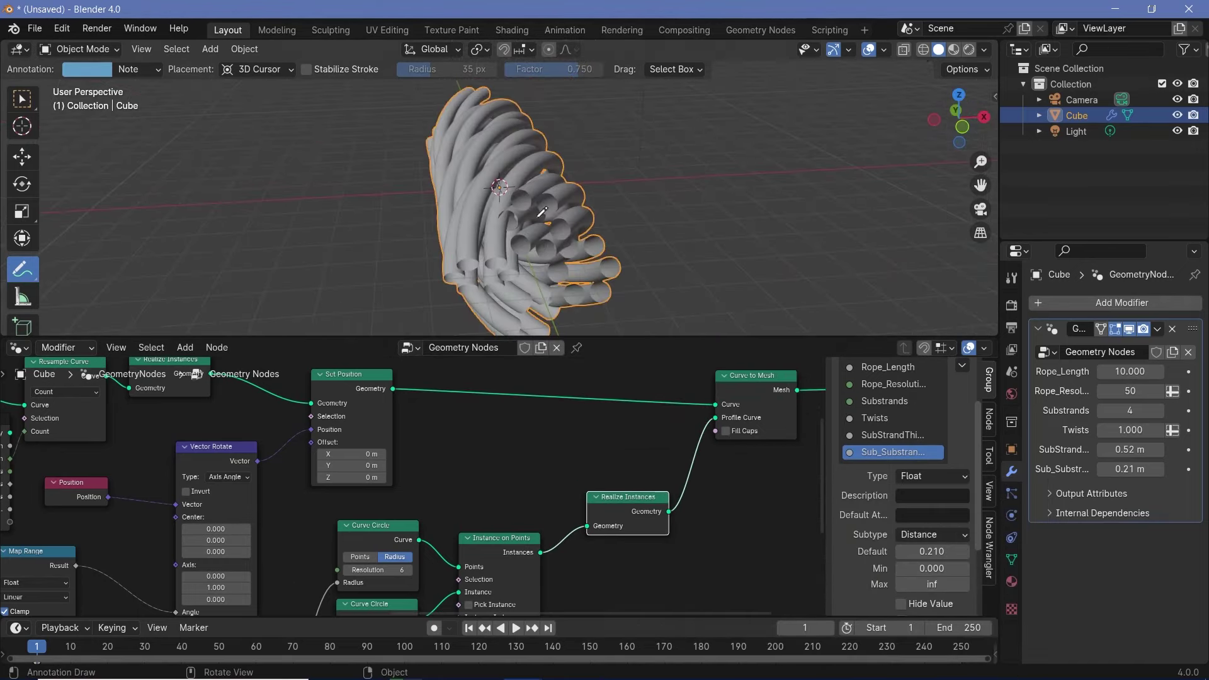
- Raise the resolution of the Curve Circle that feeds the instancing points to 12
{"action": "middle_click_drag", "start_coordinate": [468, 515], "coordinate": [639, 422]}
{"action": "scroll", "coordinate": [639, 421], "scroll_direction": "up", "scroll_amount": 2}
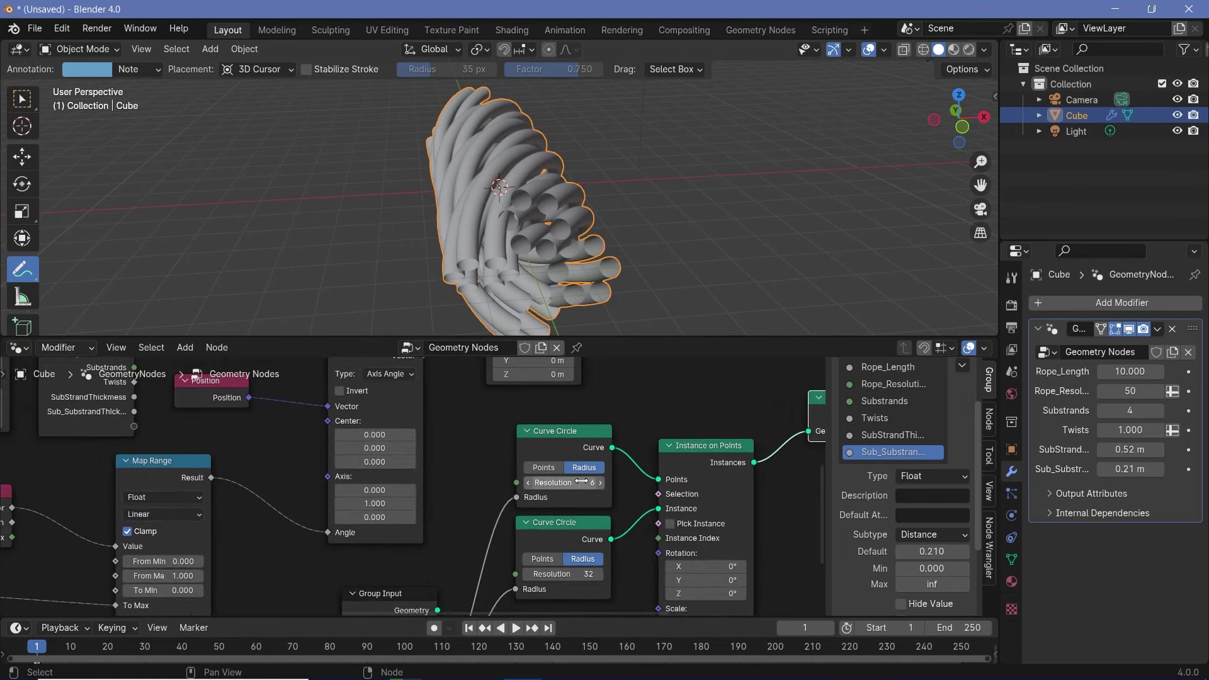
{"action": "left_click", "coordinate": [598, 482]}
{"action": "left_click", "coordinate": [598, 482]}
{"action": "left_click", "coordinate": [598, 483]}
{"action": "left_click", "coordinate": [598, 482]}
{"action": "left_click", "coordinate": [598, 482]}
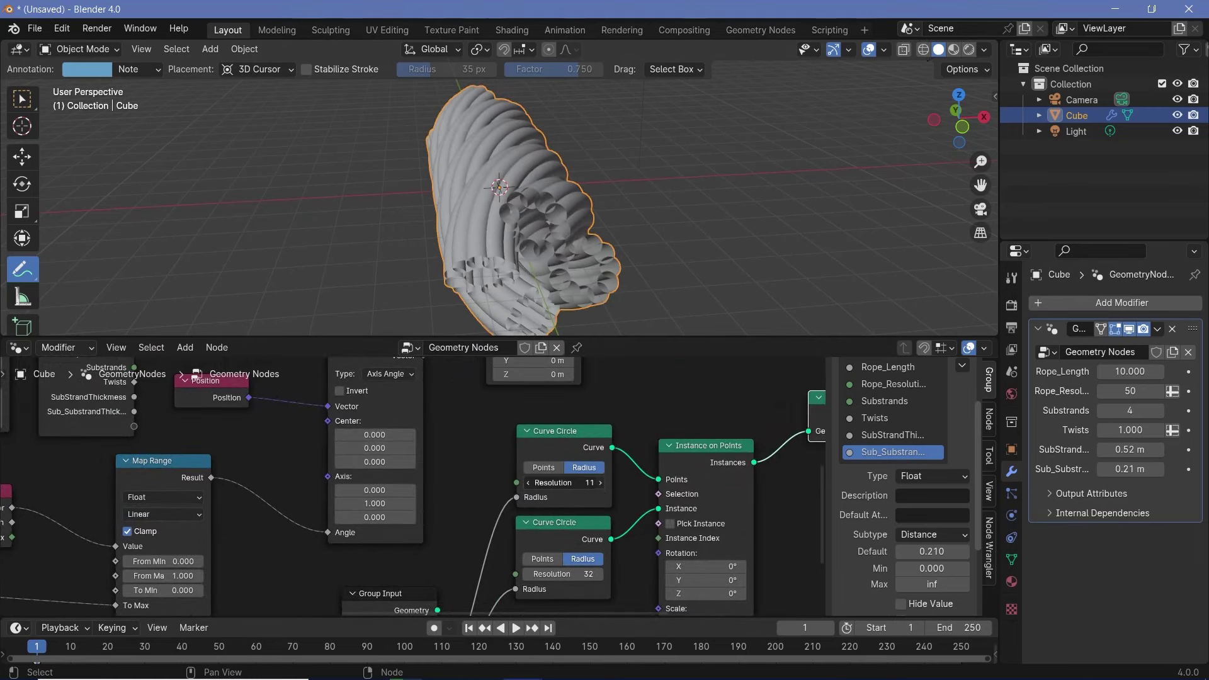
{"action": "left_click", "coordinate": [598, 482]}
{"action": "middle_click_drag", "start_coordinate": [669, 232], "coordinate": [562, 219]}
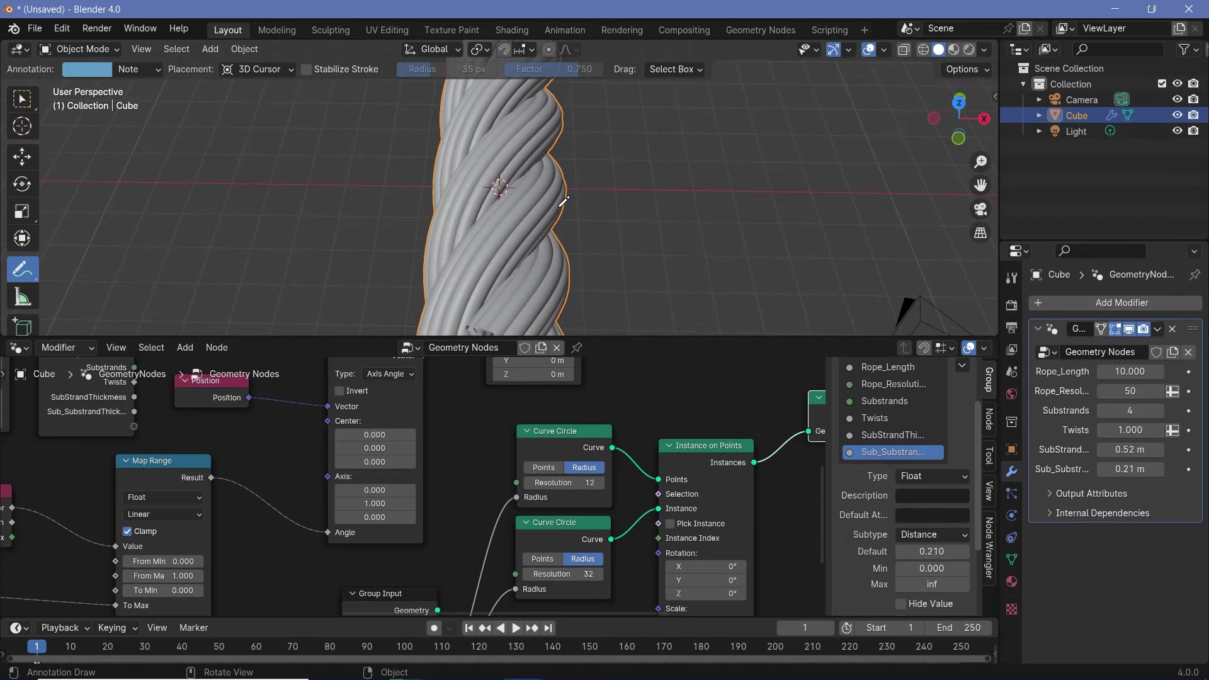
- Expose that Curve Circle's resolution as a group input named SubSubstrands, ordering the inputs Twists, Substrands, SubSubstrands
{"action": "scroll", "coordinate": [464, 550], "scroll_direction": "down", "scroll_amount": 2}
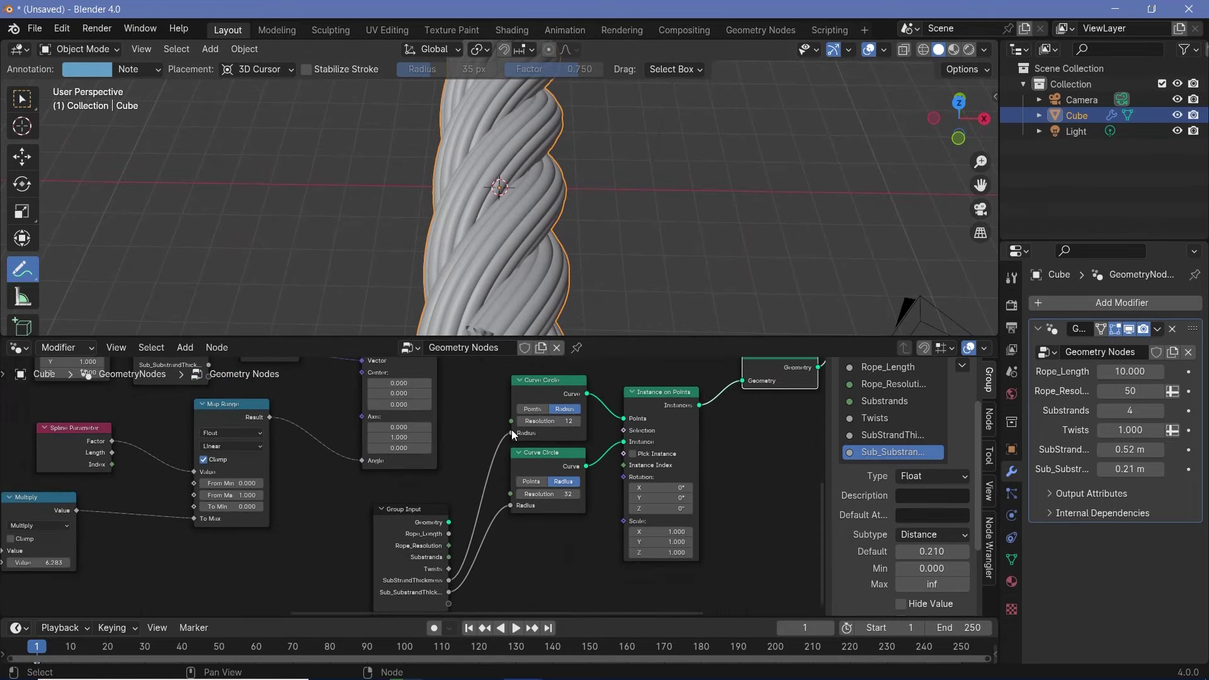
{"action": "left_click_drag", "start_coordinate": [511, 423], "coordinate": [449, 603]}
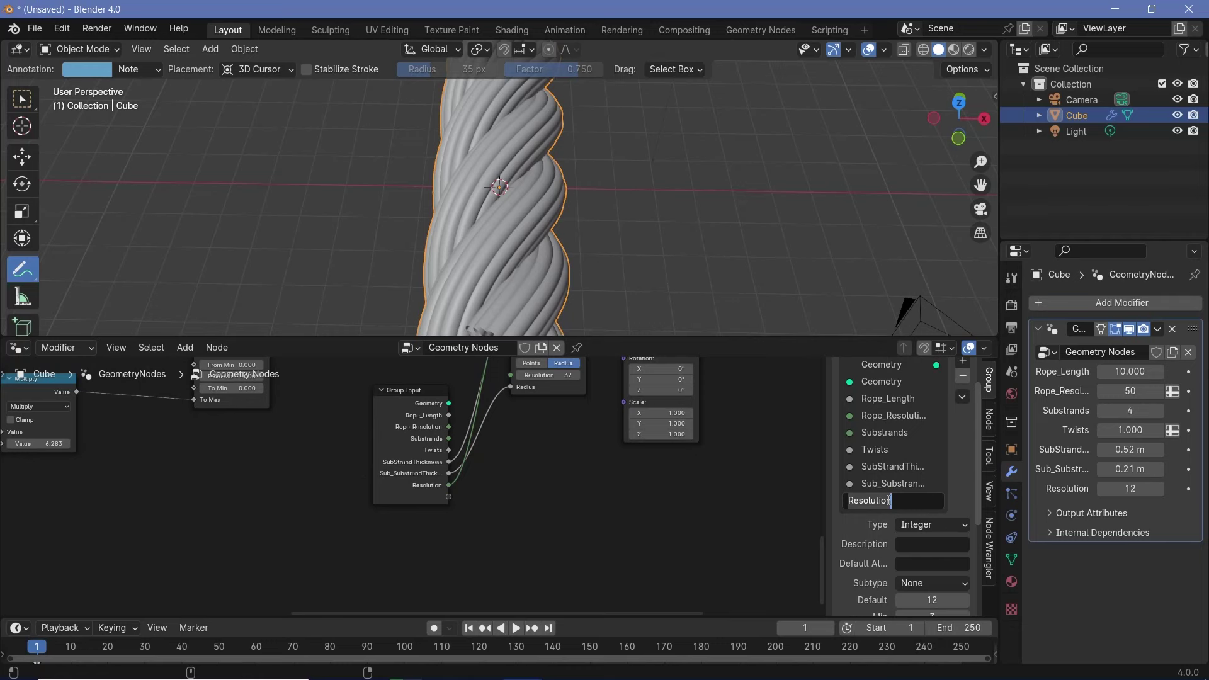
{"action": "type", "text": "SubSubstrands"}
{"action": "key", "text": "Return"}
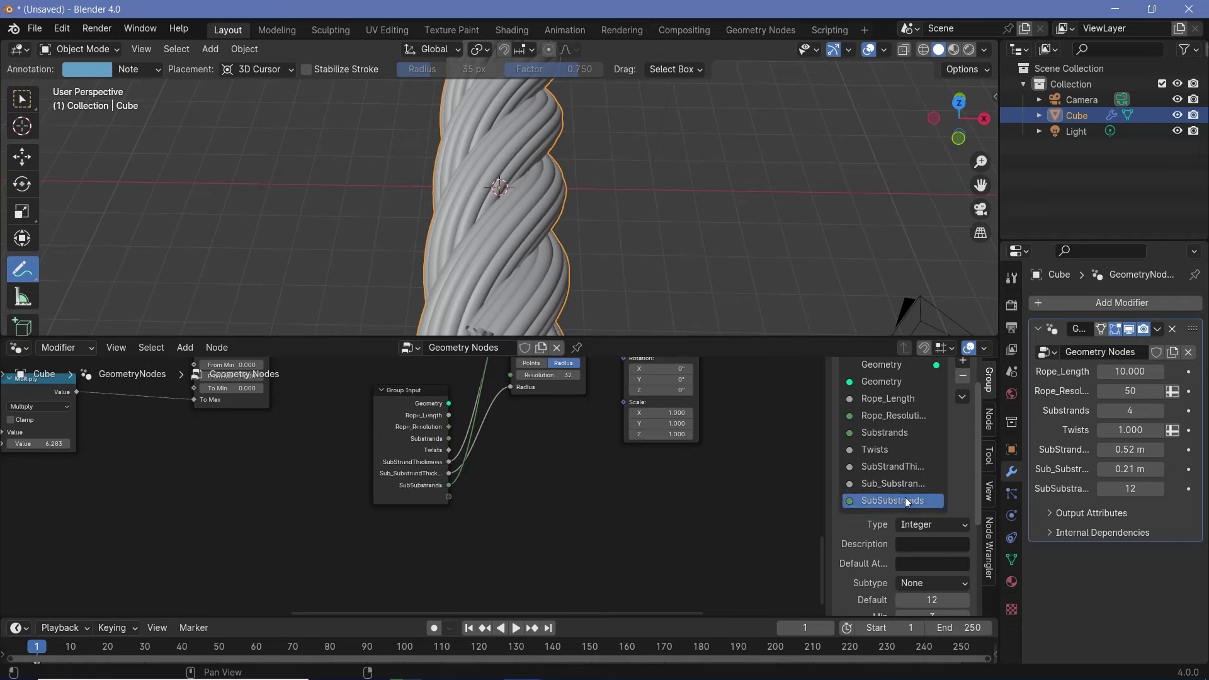
{"action": "left_click_drag", "start_coordinate": [908, 441], "coordinate": [911, 423]}
{"action": "scroll", "coordinate": [906, 468], "scroll_direction": "down", "scroll_amount": 2}
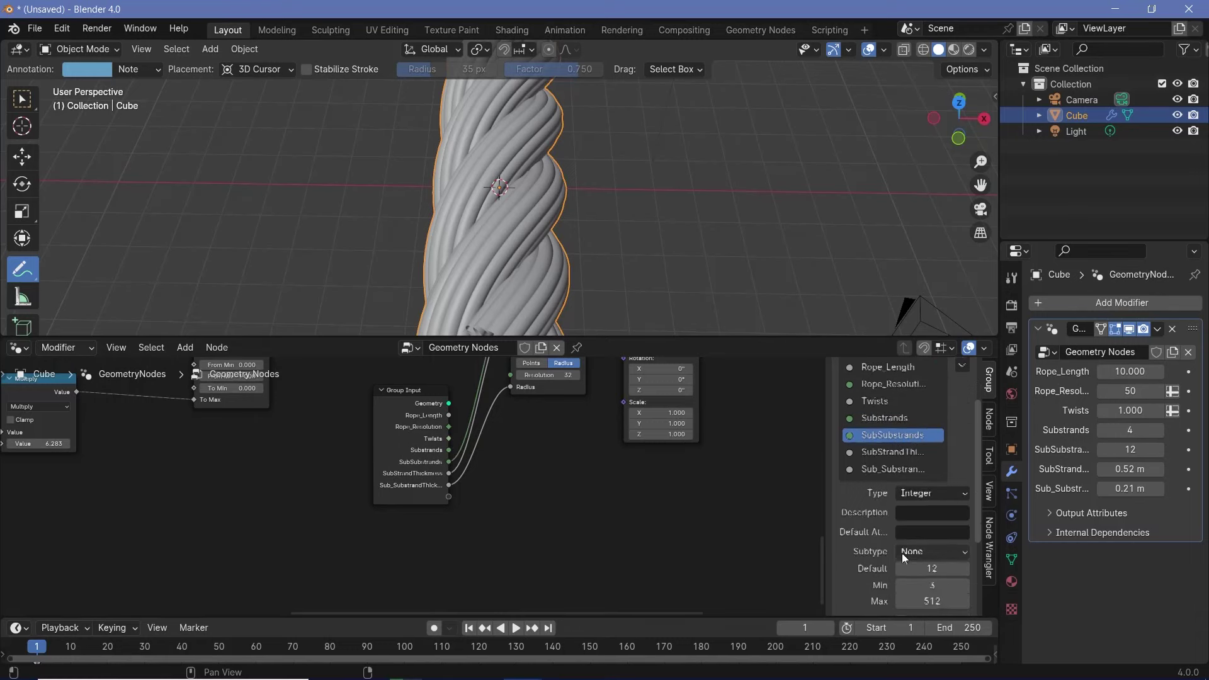
- Set the default value of the SubSubstrands group input to 6
{"action": "left_click", "coordinate": [925, 567]}
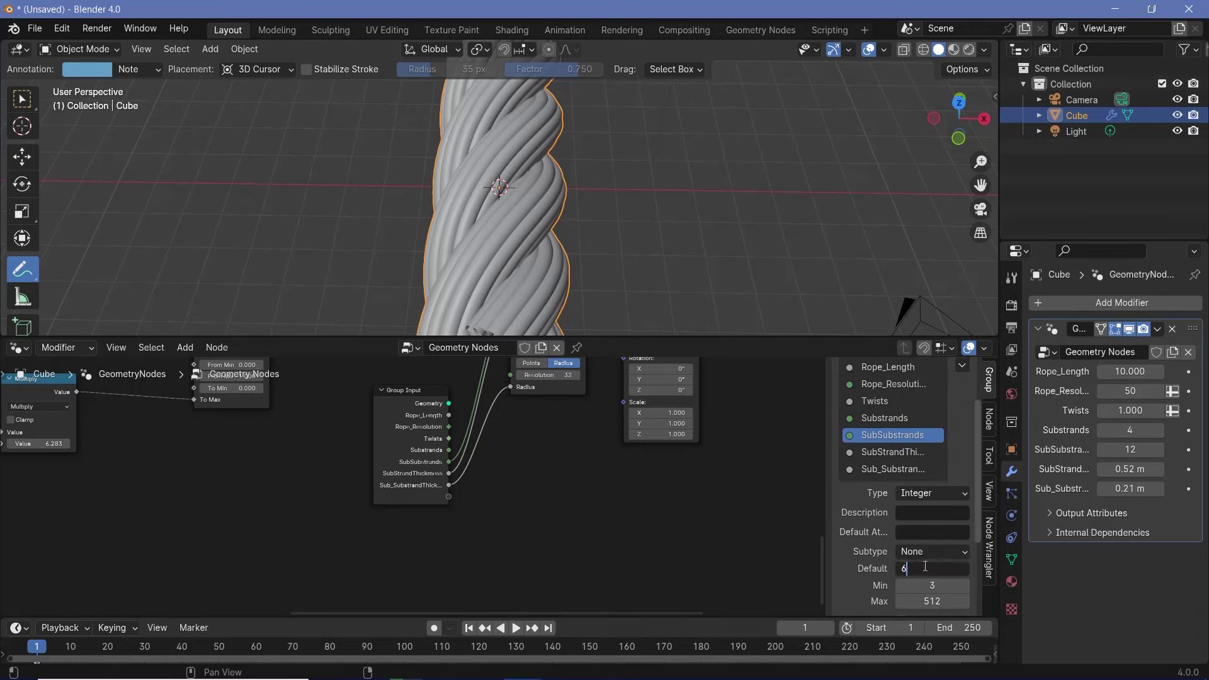
{"action": "type", "text": "6"}
{"action": "key", "text": "Return"}
{"action": "middle_click_drag", "start_coordinate": [524, 451], "coordinate": [498, 578]}
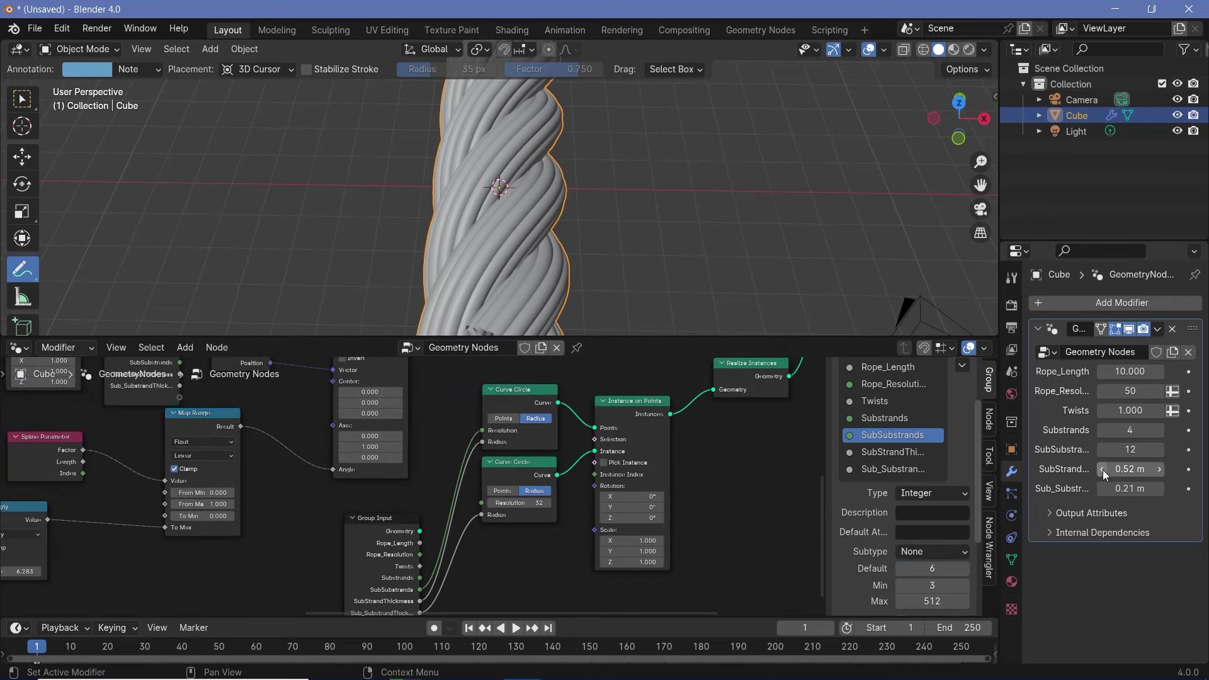
- Set the modifier's SubSubstrands to 5 and reduce its SubStrandThickness to 0.351 m
{"action": "left_click", "coordinate": [1122, 449]}
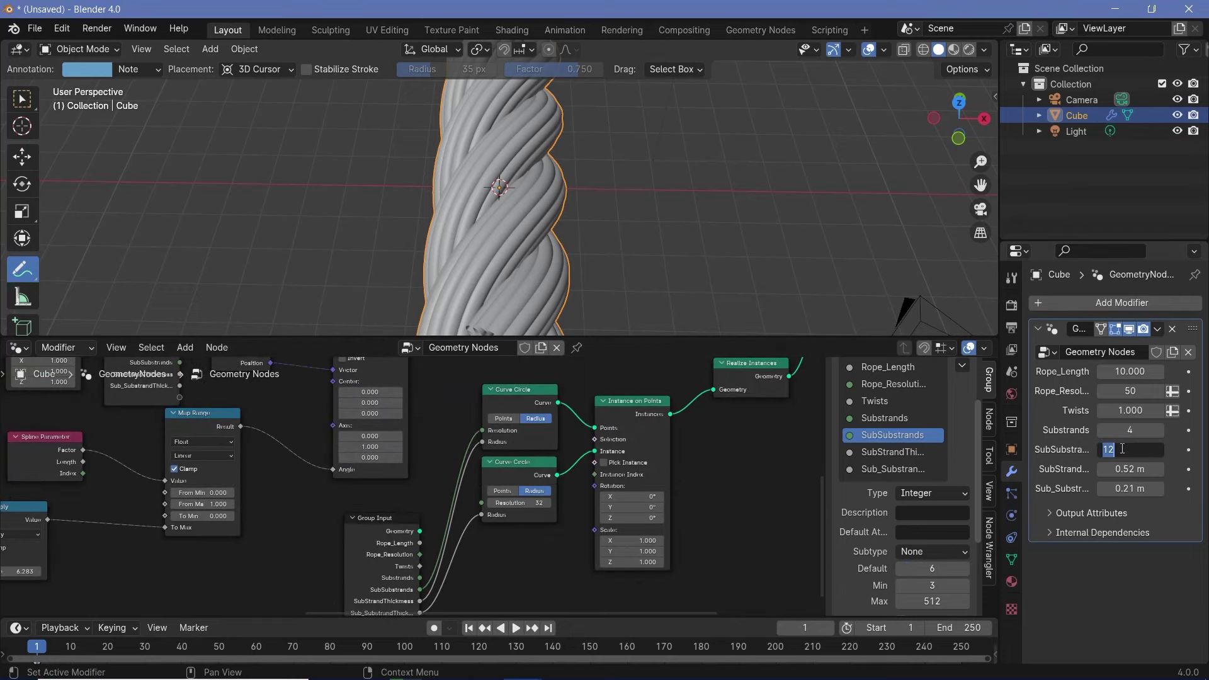
{"action": "key", "text": "Return"}
{"action": "middle_click_drag", "start_coordinate": [605, 271], "coordinate": [623, 189]}
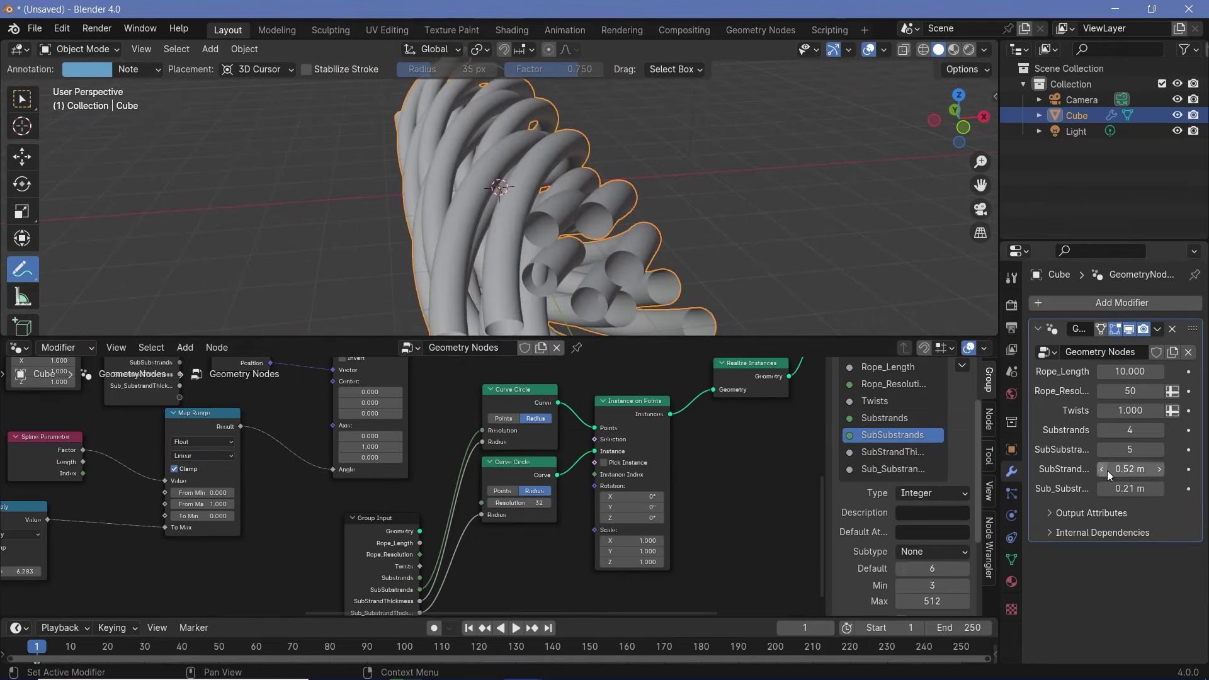
{"action": "left_click_drag", "start_coordinate": [1127, 471], "coordinate": [1054, 470]}
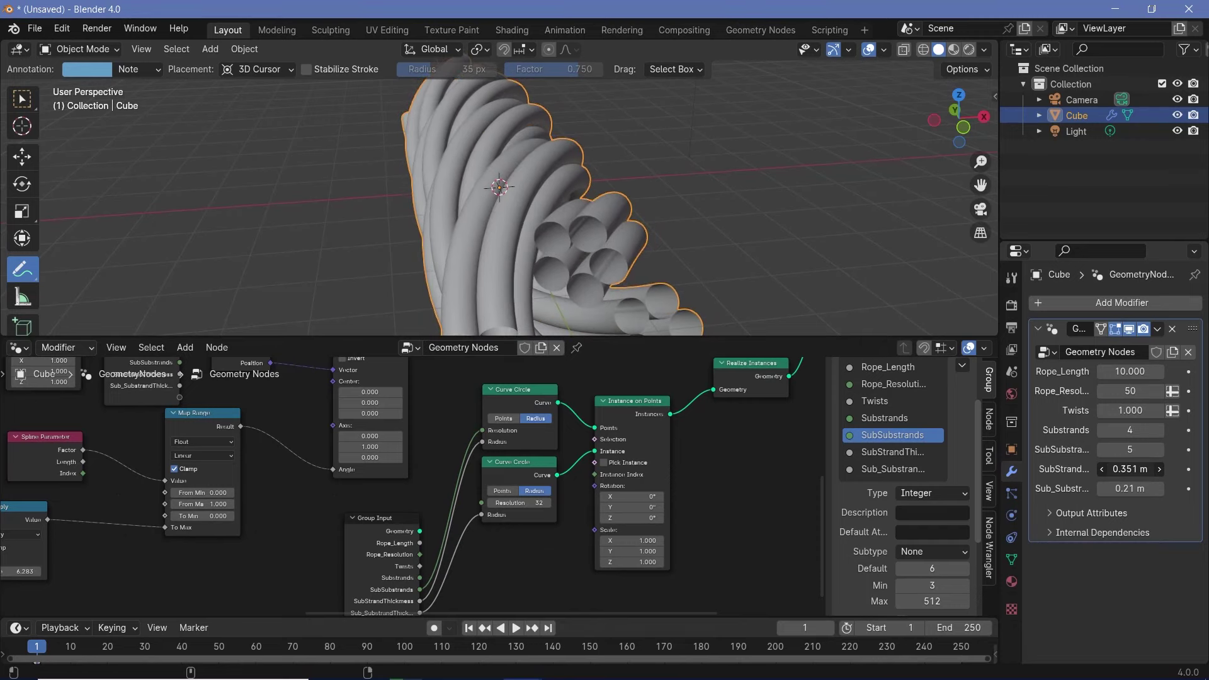
{"action": "middle_click_drag", "start_coordinate": [706, 224], "coordinate": [510, 205]}
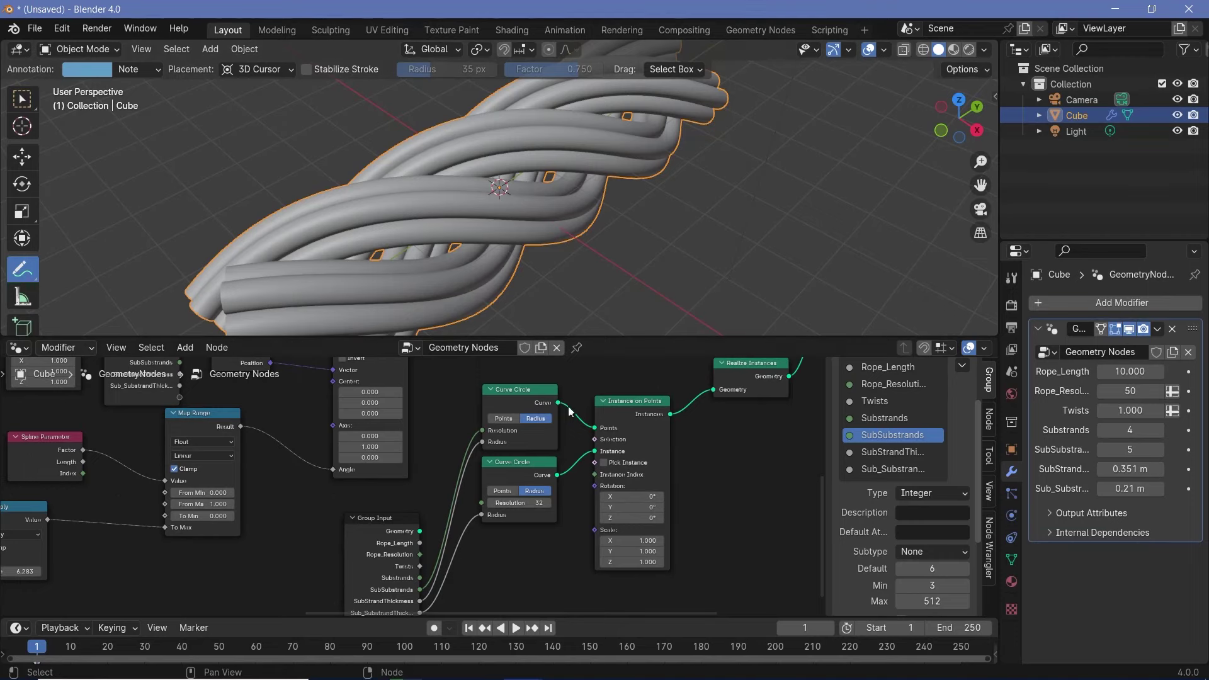
- Make room before the Group Output and insert a Join Geometry node between Curve to Mesh and Group Output
{"action": "scroll", "coordinate": [585, 459], "scroll_direction": "down", "scroll_amount": 3}
{"action": "middle_click_drag", "start_coordinate": [585, 459], "coordinate": [505, 543]}
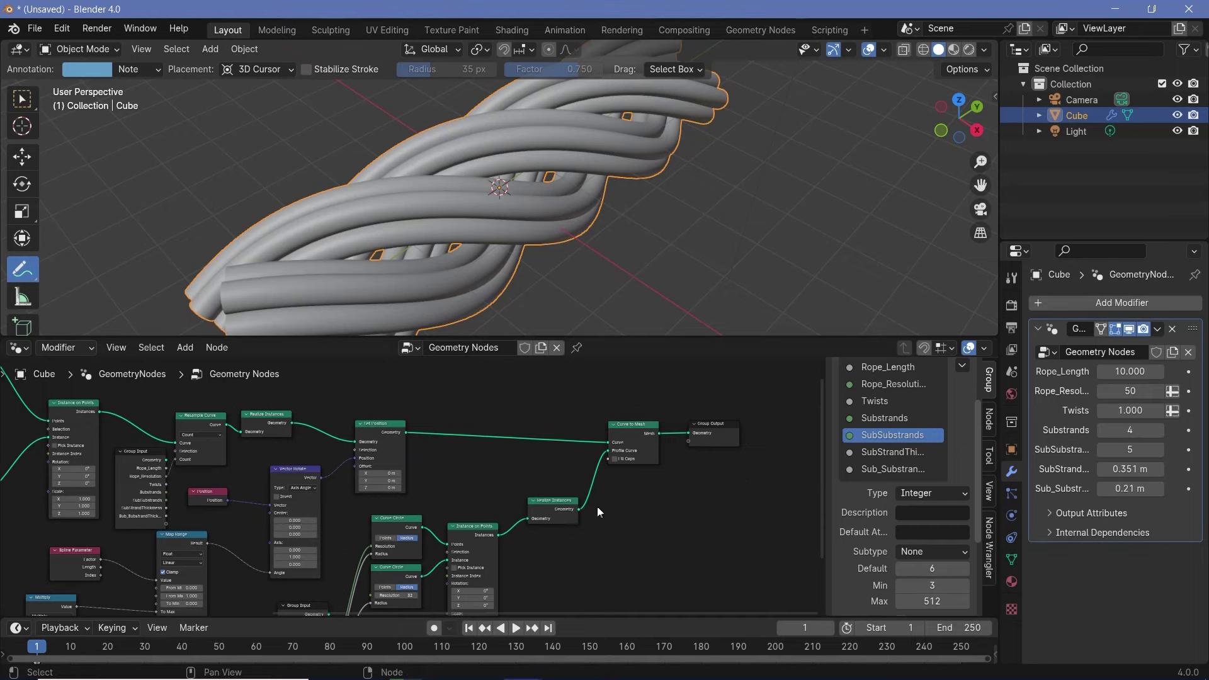
{"action": "mouse_move", "coordinate": [537, 236]}
{"action": "middle_mouse_down"}
{"action": "mouse_move", "coordinate": [580, 183]}
{"action": "mouse_move", "coordinate": [609, 226]}
{"action": "mouse_move", "coordinate": [530, 183]}
{"action": "mouse_move", "coordinate": [404, 204]}
{"action": "middle_mouse_up"}
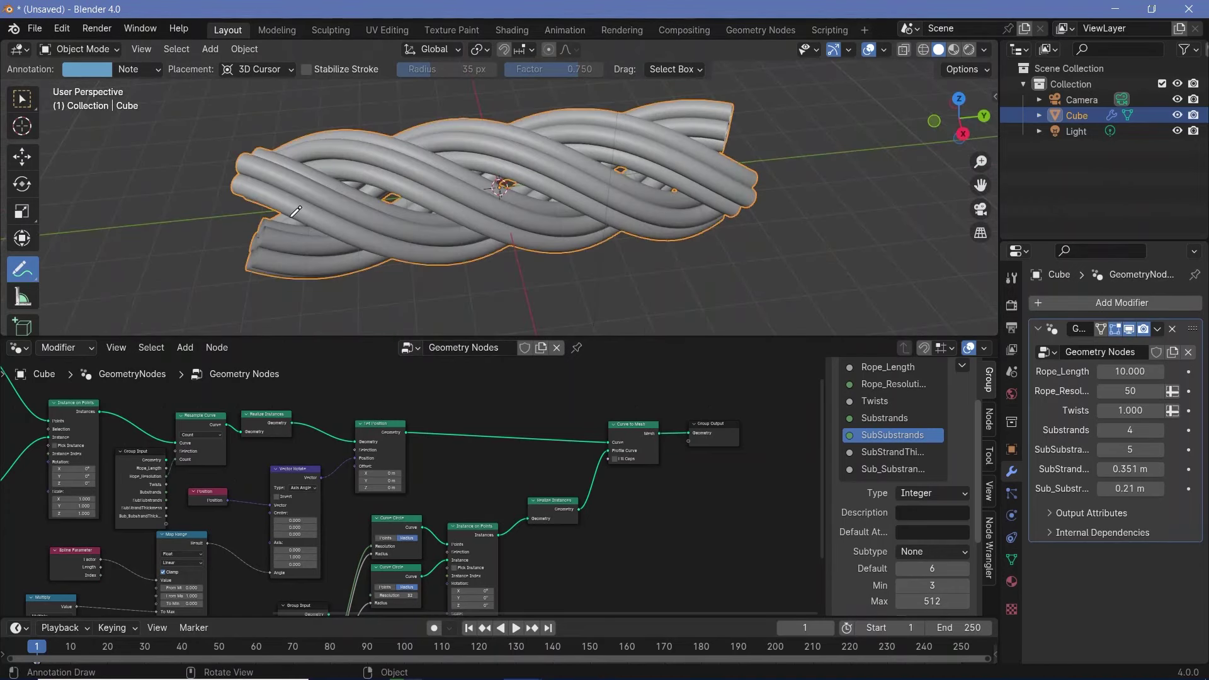
{"action": "middle_click_drag", "start_coordinate": [423, 151], "coordinate": [504, 105]}
{"action": "middle_click_drag", "start_coordinate": [580, 461], "coordinate": [358, 476]}
{"action": "scroll", "coordinate": [357, 477], "scroll_direction": "up", "scroll_amount": 5}
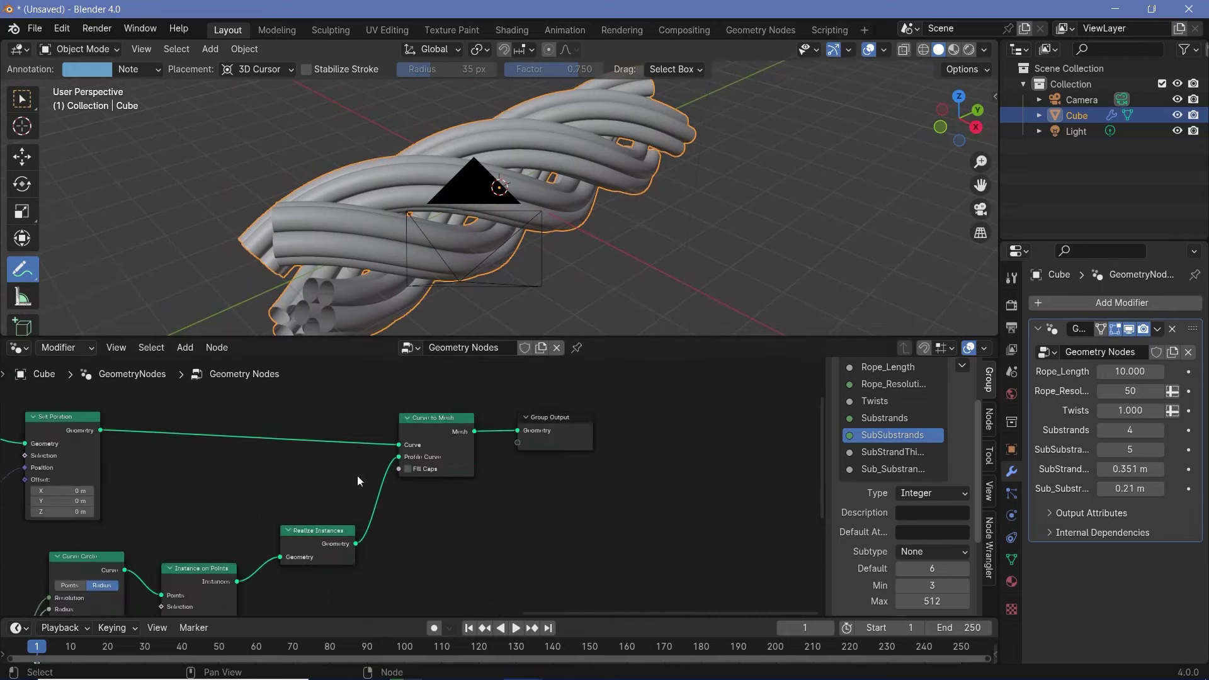
{"action": "left_click_drag", "start_coordinate": [566, 425], "coordinate": [787, 420]}
{"action": "key", "text": "shift+a"}
{"action": "mouse_move", "coordinate": [634, 476]}
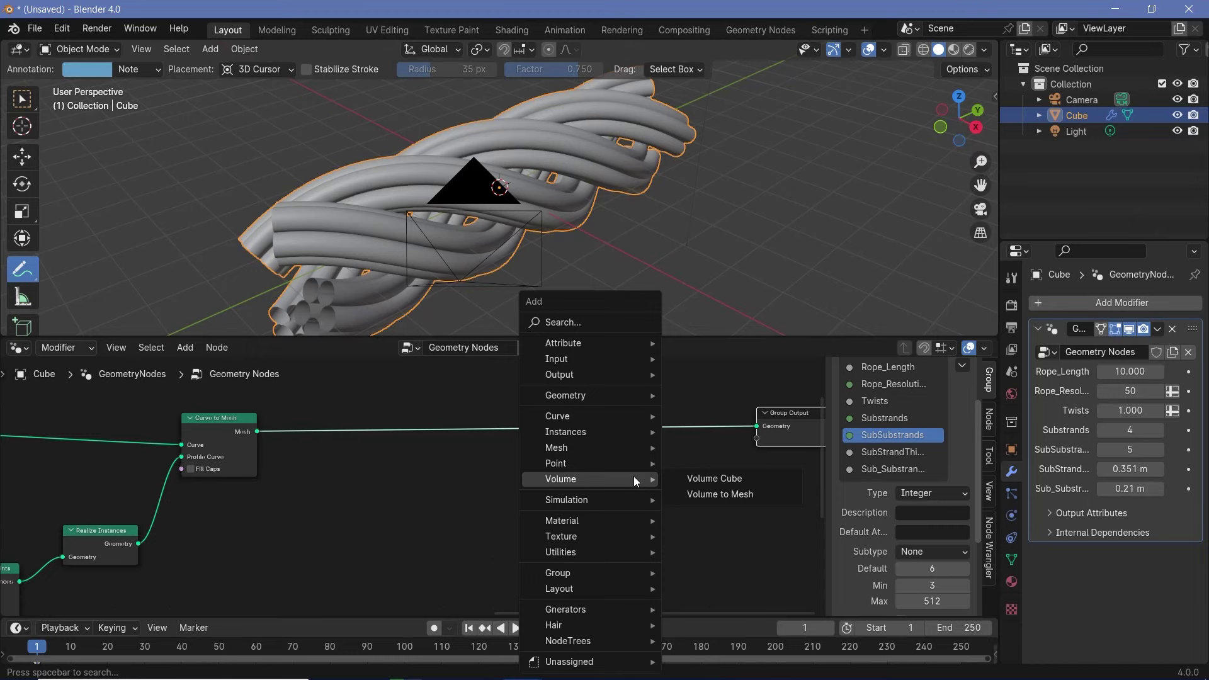
{"action": "type", "text": "join"}
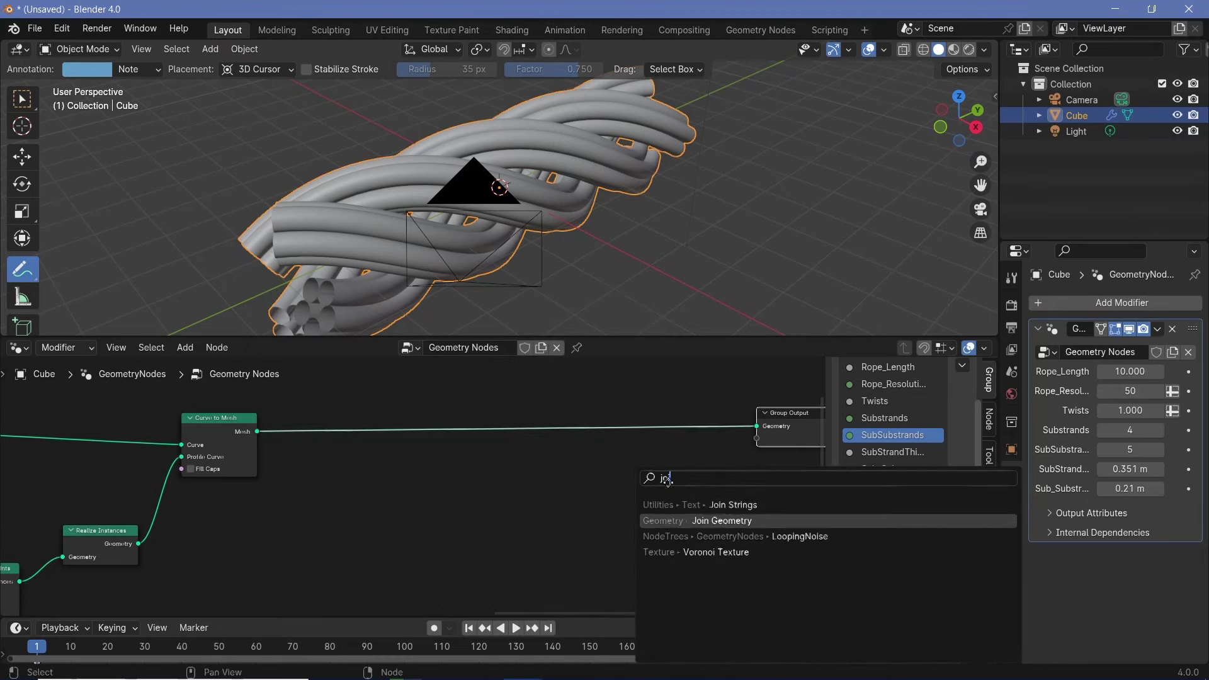
{"action": "key", "text": "Return"}
{"action": "left_click", "coordinate": [608, 423]}
{"action": "left_click_drag", "start_coordinate": [641, 444], "coordinate": [642, 432]}
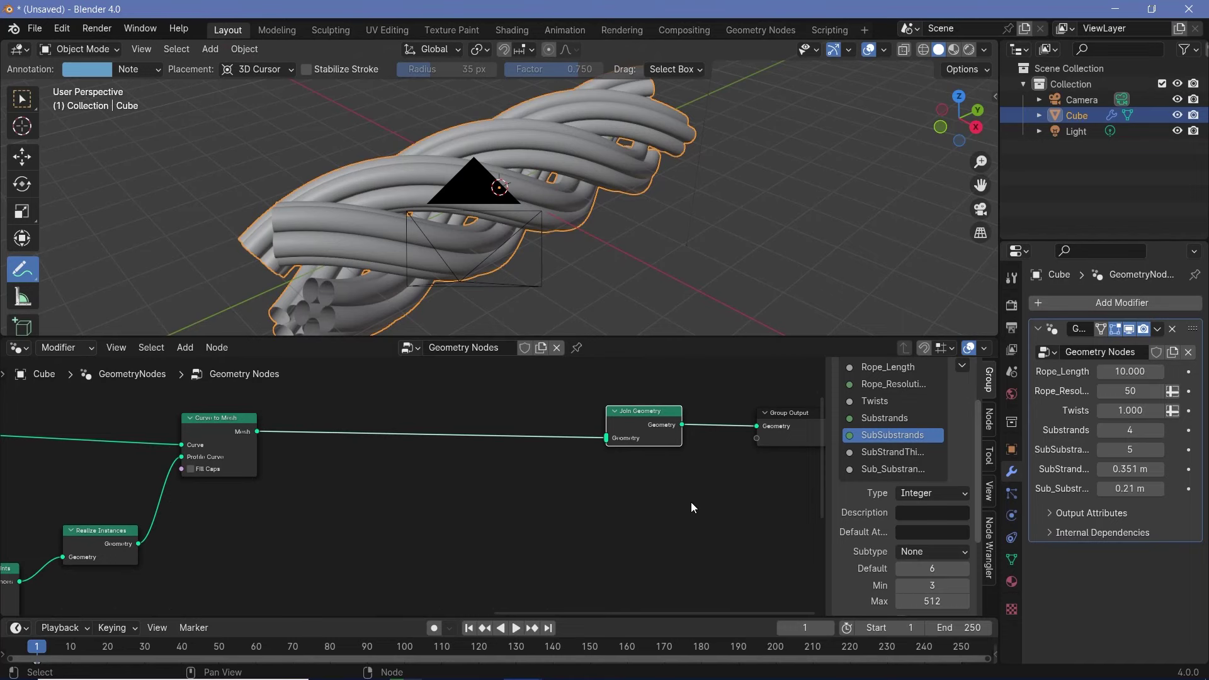
- Insert a Switch node between Join Geometry and Group Output, leaving space between the nodes
{"action": "middle_click_drag", "start_coordinate": [593, 156], "coordinate": [507, 144]}
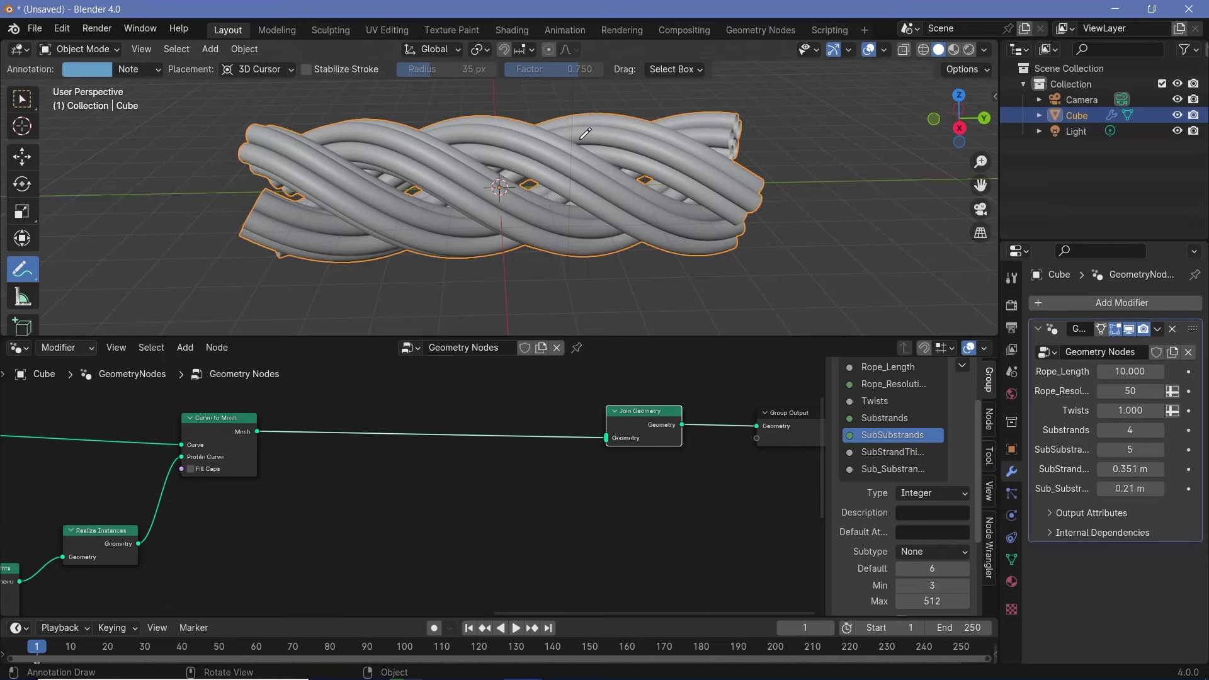
{"action": "middle_click_drag", "start_coordinate": [554, 470], "coordinate": [491, 475]}
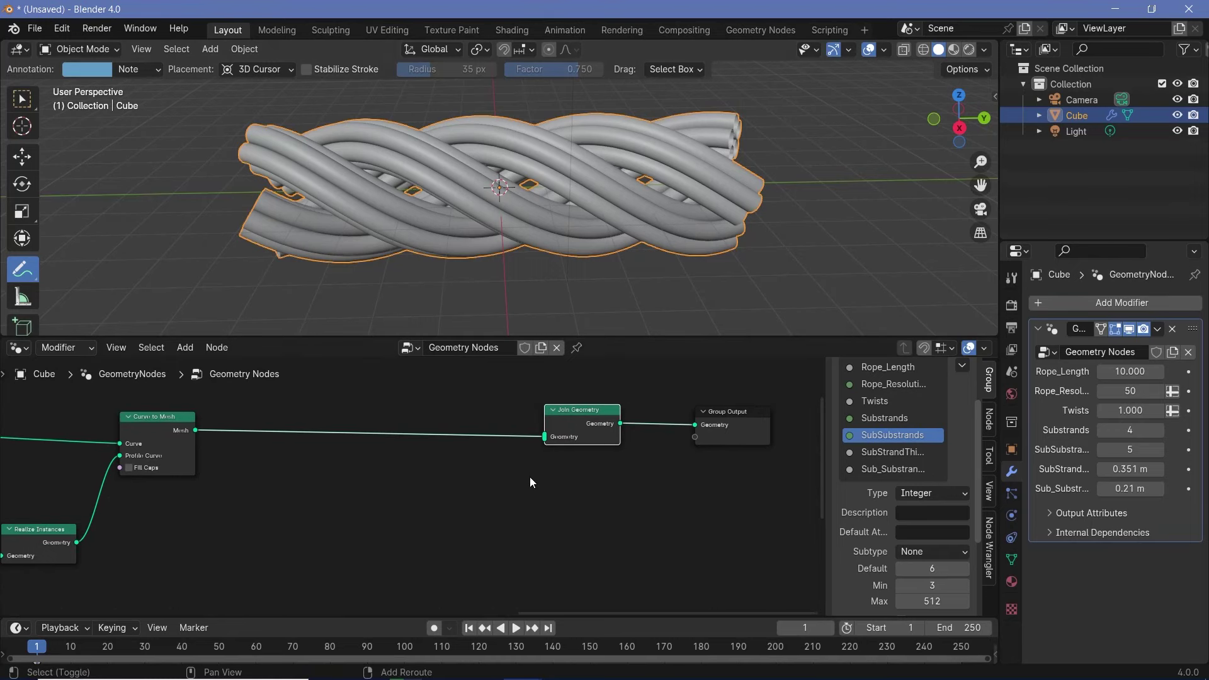
{"action": "key", "text": "shift+a"}
{"action": "mouse_move", "coordinate": [530, 477]}
{"action": "type", "text": "swit"}
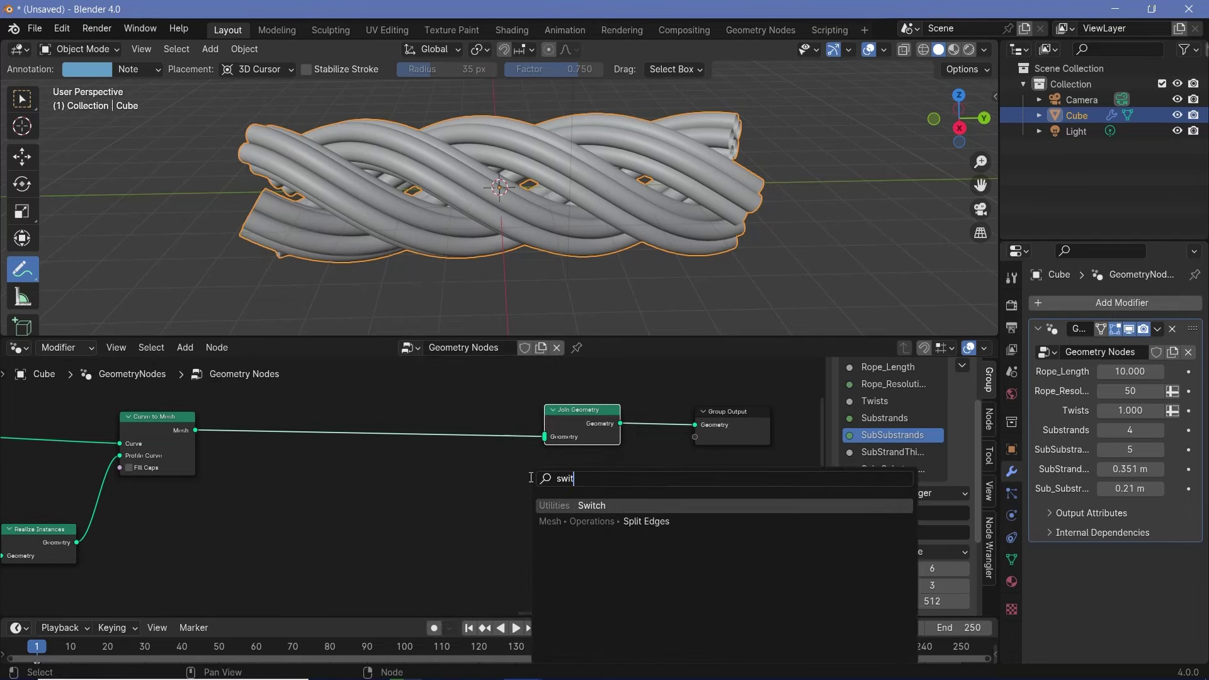
{"action": "key", "text": "Return"}
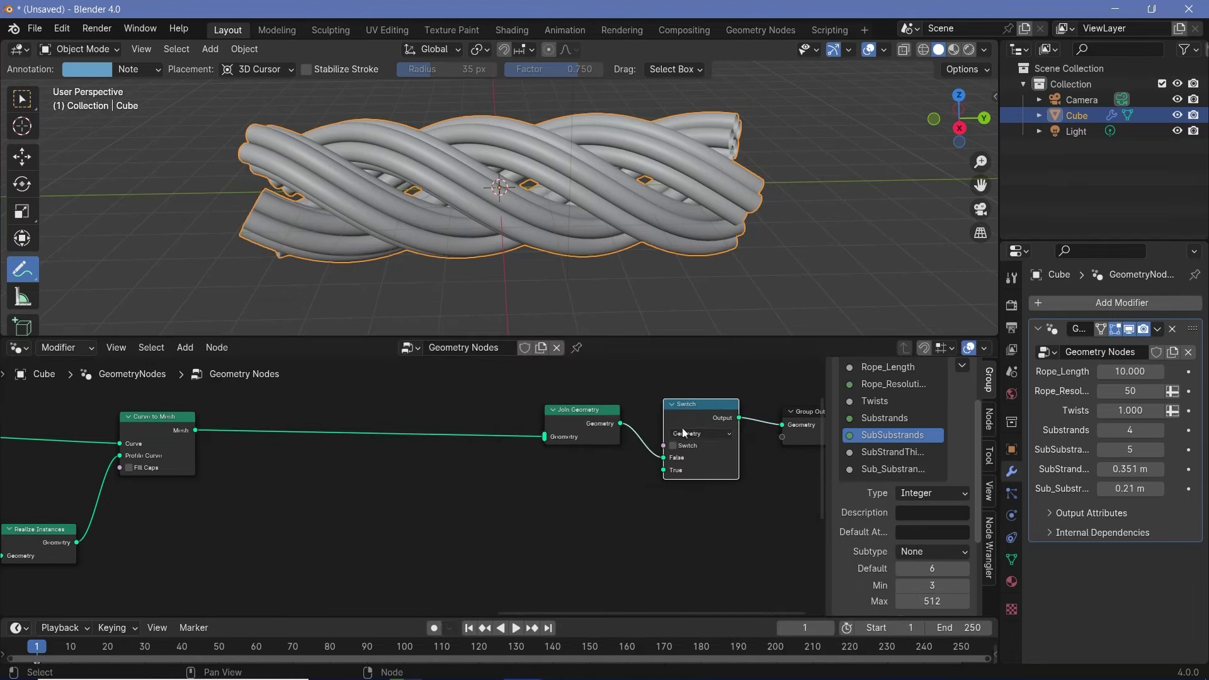
{"action": "left_click", "coordinate": [669, 388]}
{"action": "left_click_drag", "start_coordinate": [621, 433], "coordinate": [616, 439]}
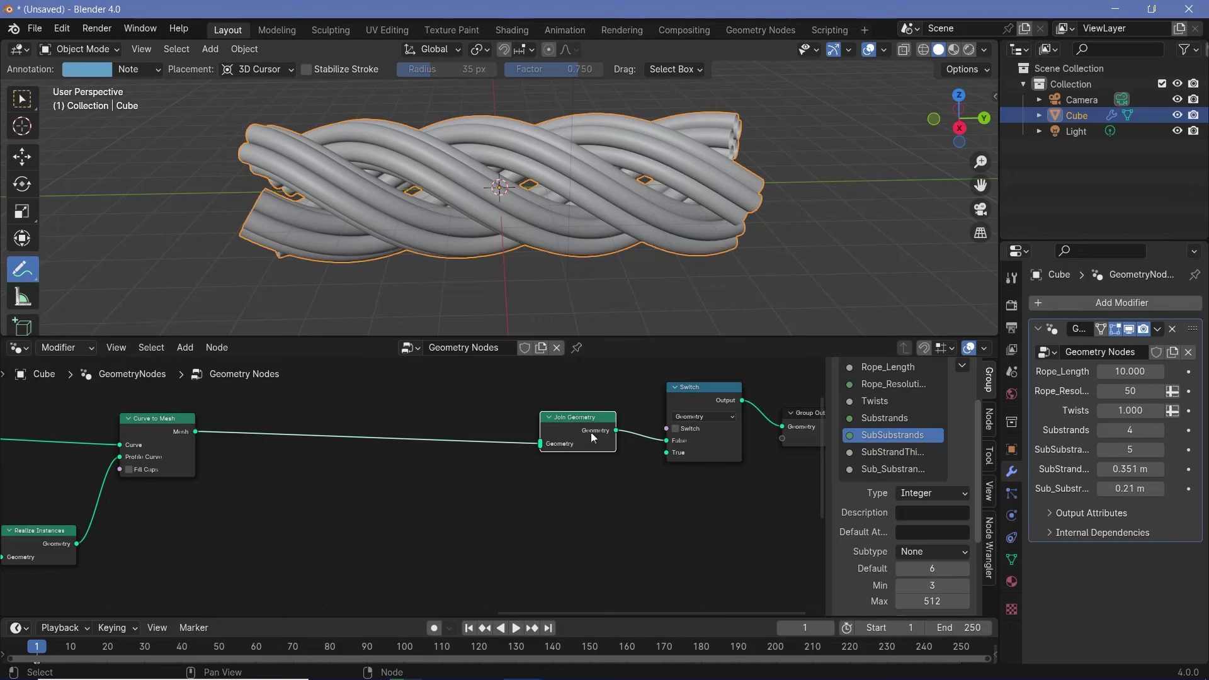
- Feed Join Geometry into the Switch's True input and Curve to Mesh into False, placing Join Geometry below the direct link
{"action": "left_click", "coordinate": [666, 439]}
{"action": "left_click_drag", "start_coordinate": [666, 439], "coordinate": [667, 451]}
{"action": "key", "text": "ctrl+z"}
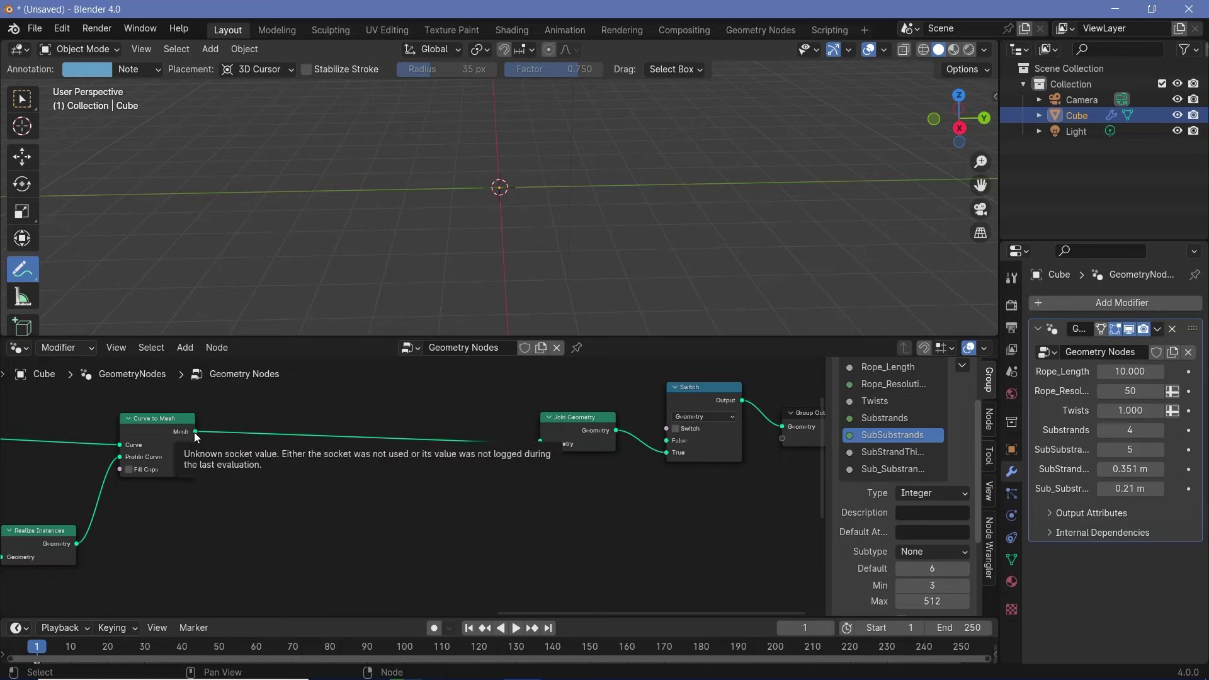
{"action": "left_click_drag", "start_coordinate": [195, 431], "coordinate": [666, 440]}
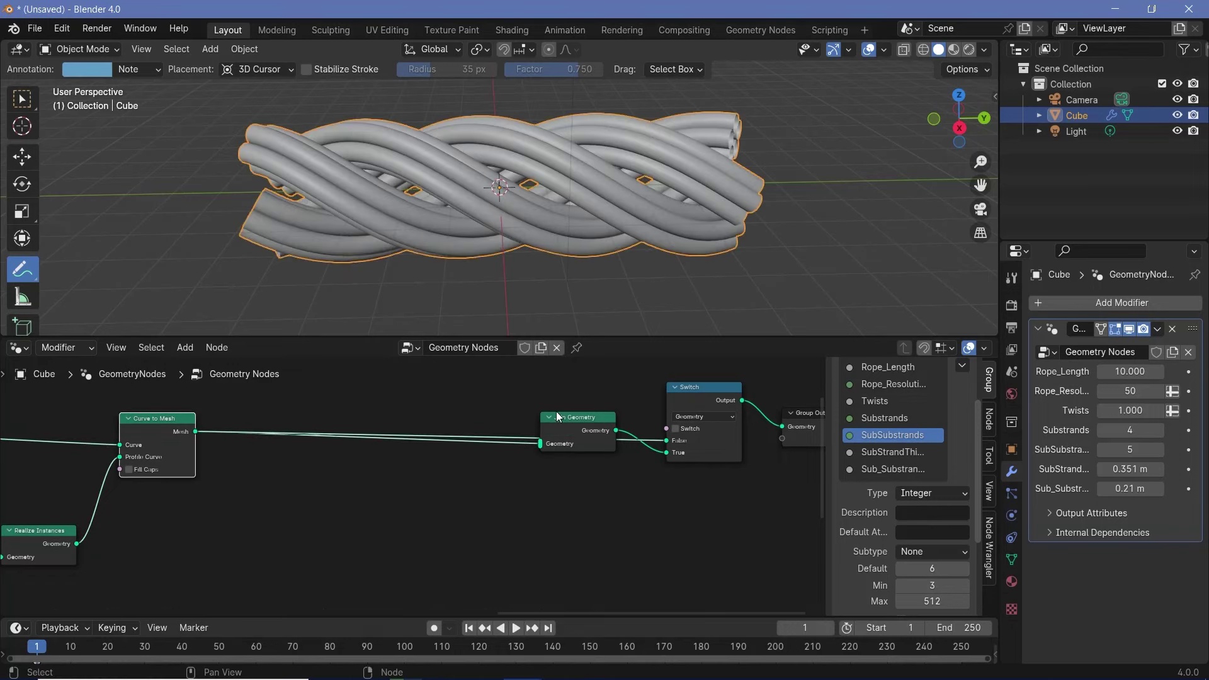
{"action": "left_click_drag", "start_coordinate": [577, 418], "coordinate": [584, 461]}
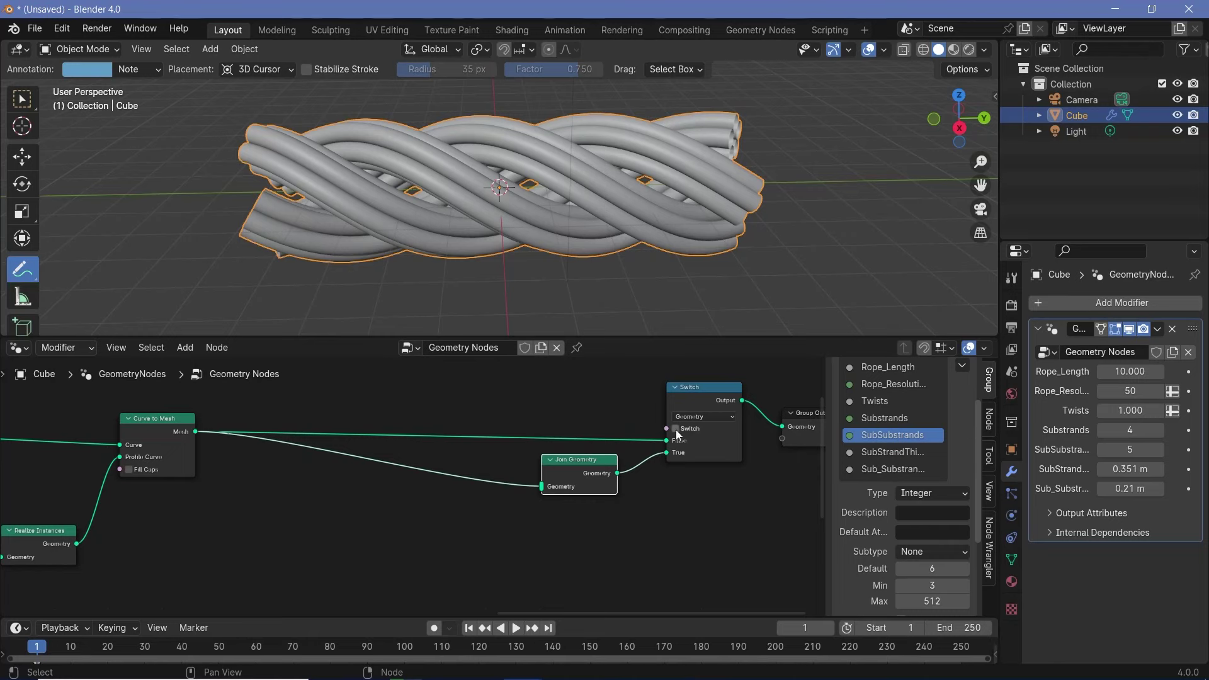
- Add another Group Input node above the Join Geometry and Switch nodes
{"action": "scroll", "coordinate": [495, 428], "scroll_direction": "down", "scroll_amount": 3}
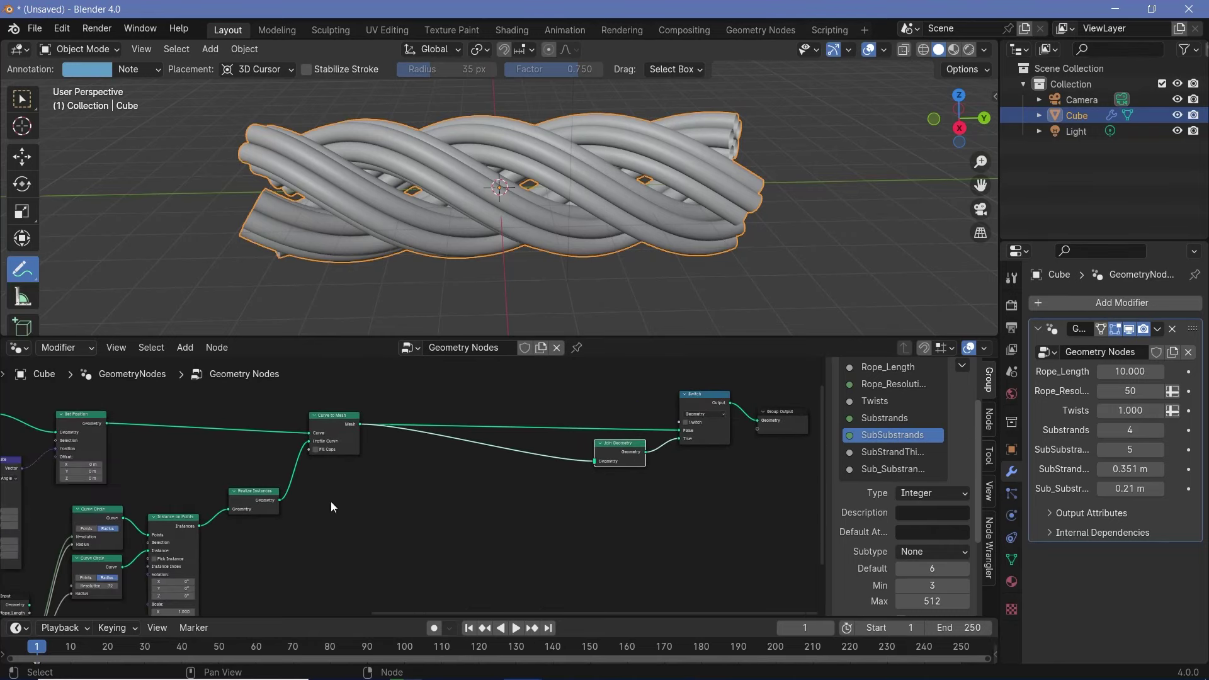
{"action": "middle_click_drag", "start_coordinate": [624, 464], "coordinate": [521, 565]}
{"action": "key", "text": "shift+a"}
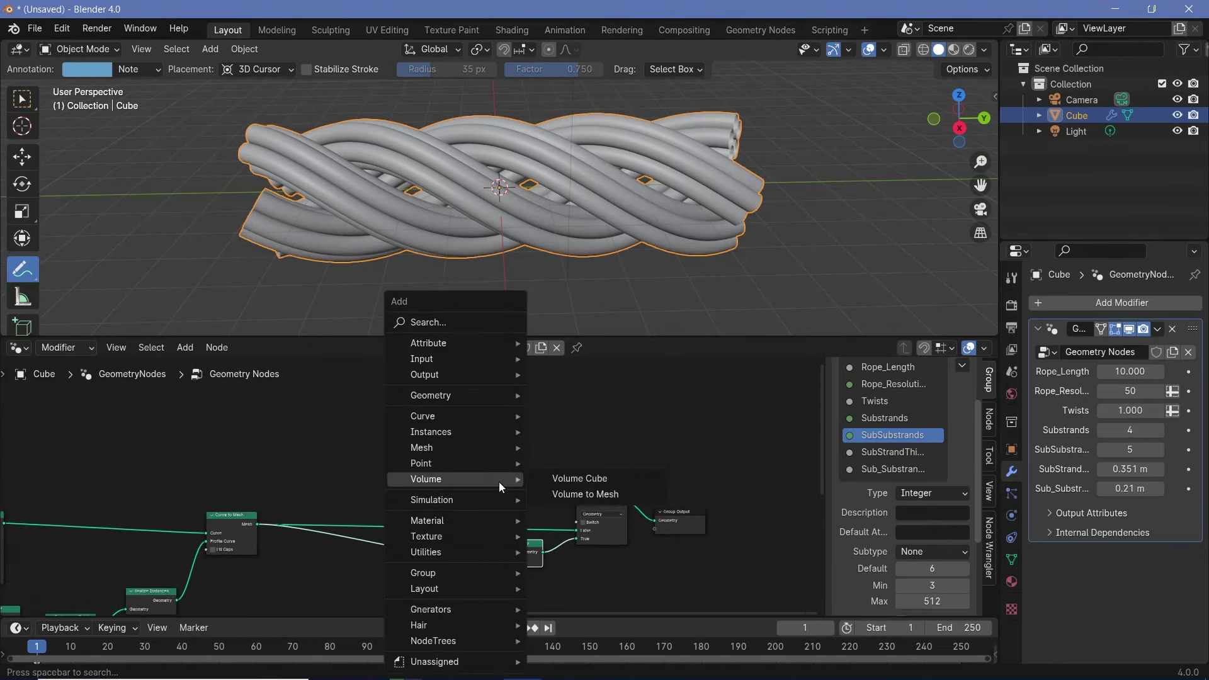
{"action": "type", "text": "grou"}
{"action": "key", "text": "Return"}
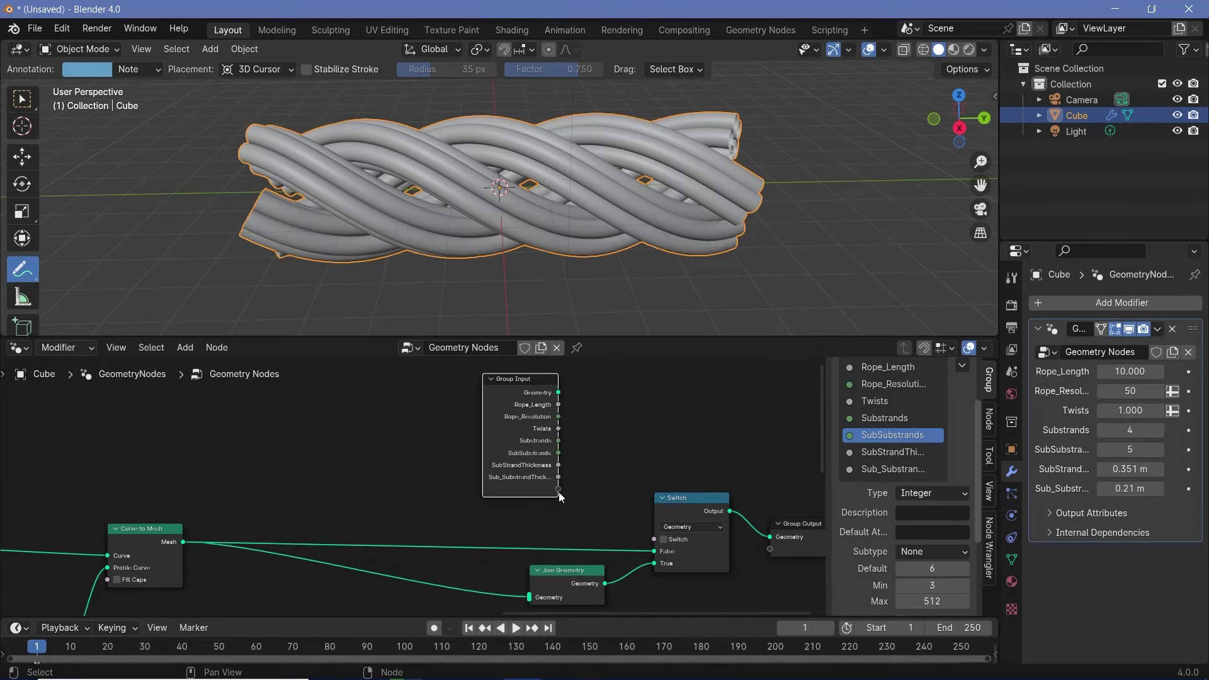
- Expose the Switch node's Switch socket as a group input named Fuzz? and test toggling it in the modifier
{"action": "left_click_drag", "start_coordinate": [558, 490], "coordinate": [656, 539]}
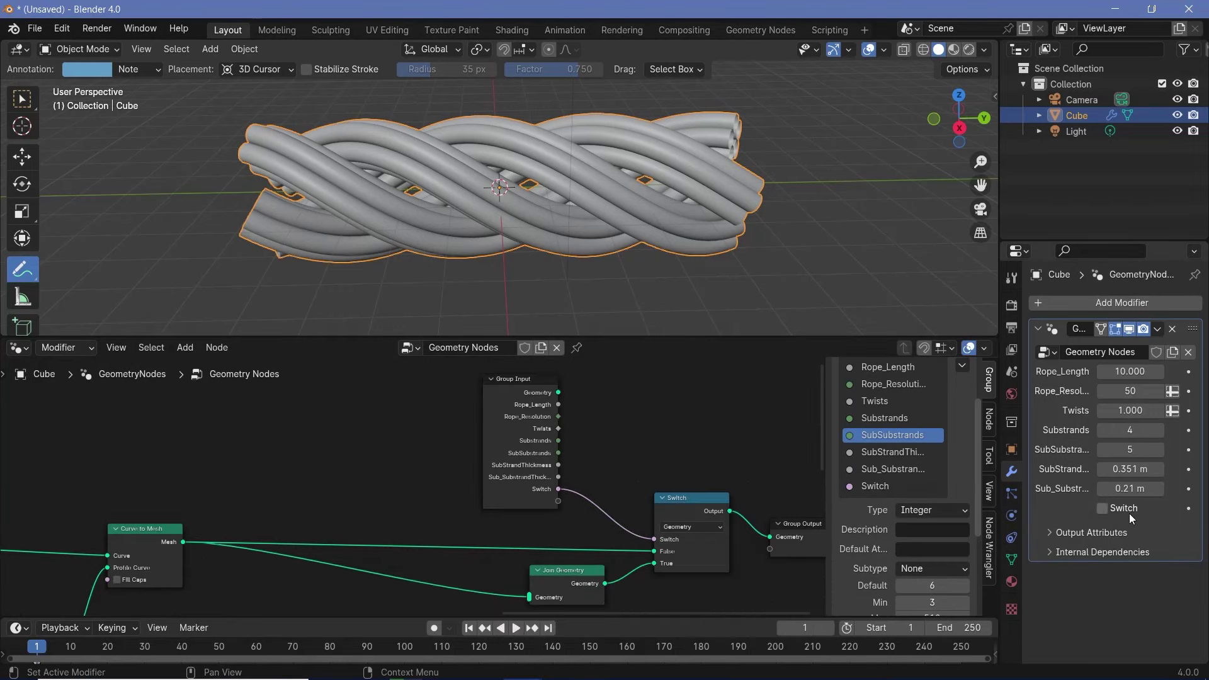
{"action": "double_click", "coordinate": [870, 486]}
{"action": "type", "text": "Fuzz"}
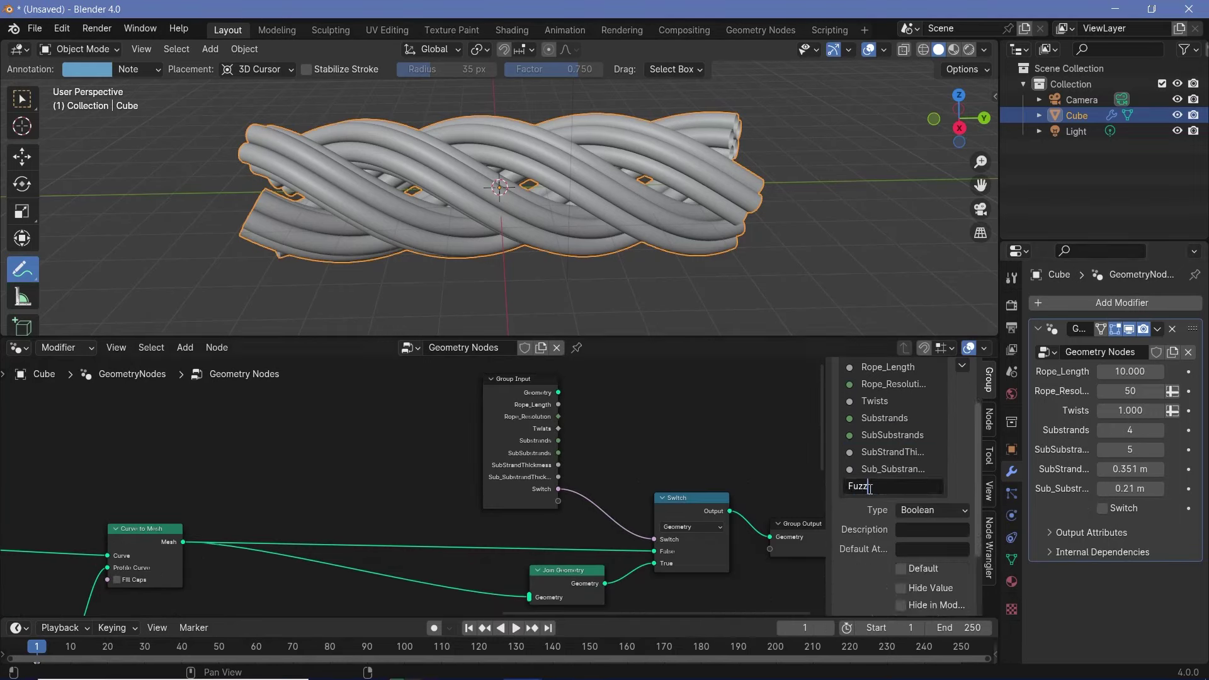
{"action": "type", "text": "?"}
{"action": "key", "text": "Return"}
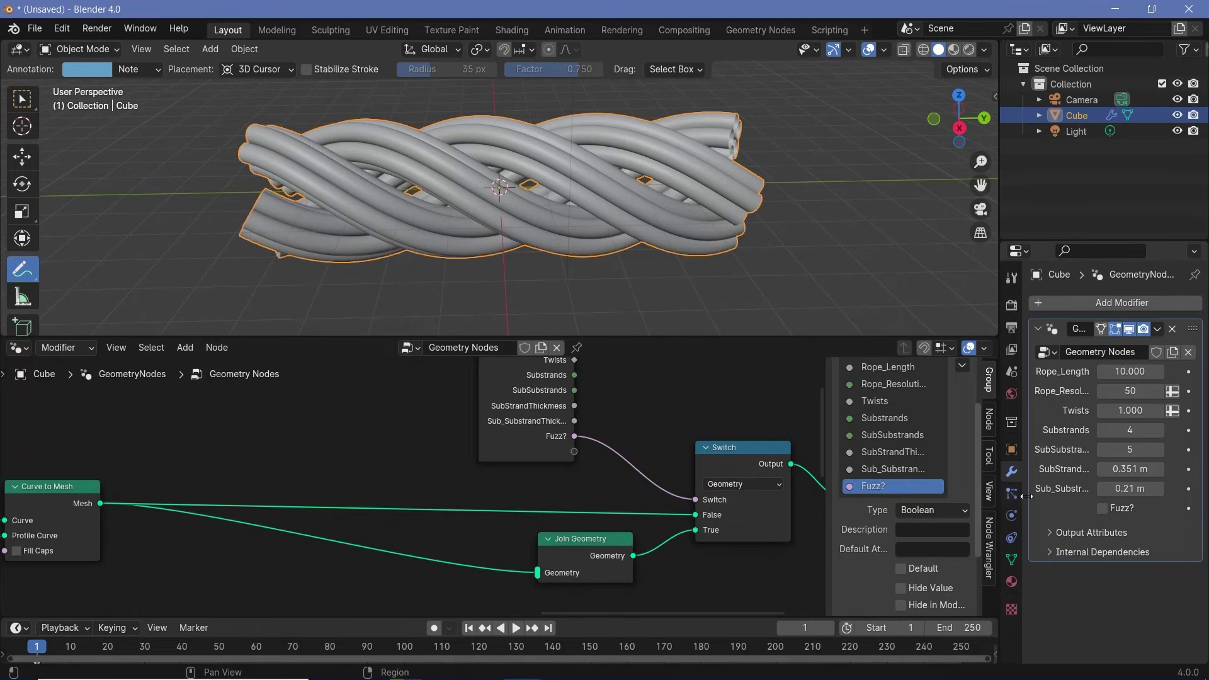
{"action": "left_click", "coordinate": [1102, 508]}
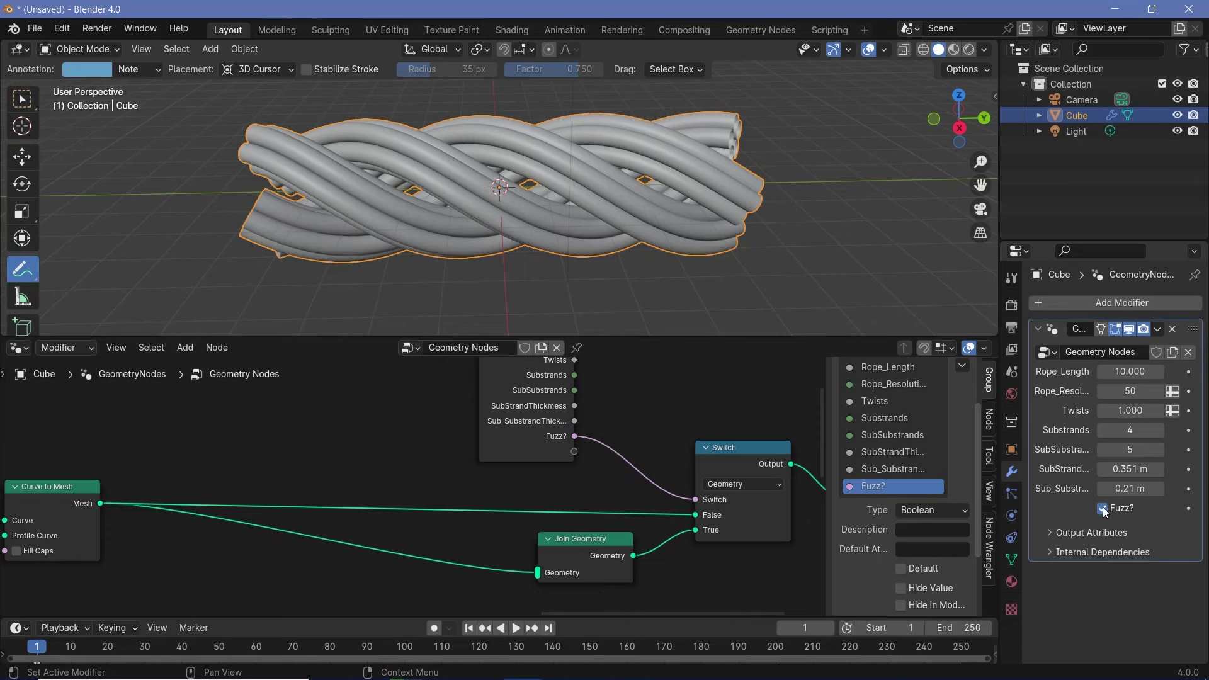
{"action": "left_click", "coordinate": [1103, 509]}
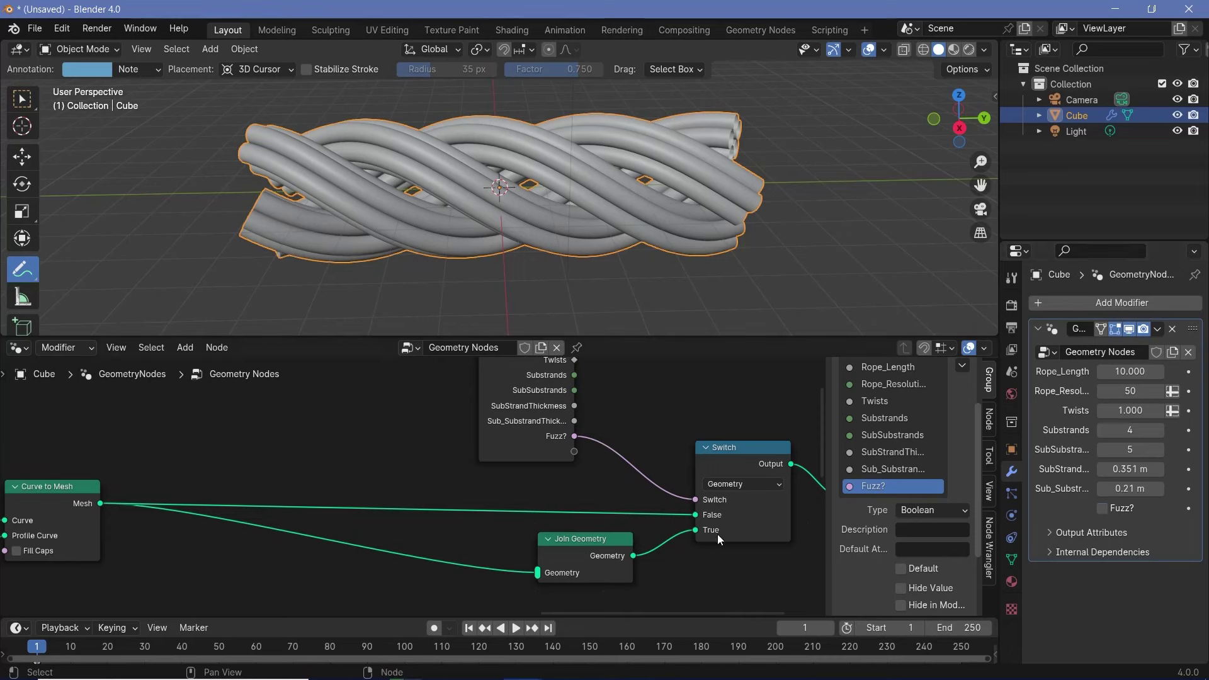
- Switch the viewport to the Select Box tool and insert a Distribute Points on Faces node between Curve to Mesh and Join Geometry
{"action": "middle_click_drag", "start_coordinate": [584, 568], "coordinate": [605, 514]}
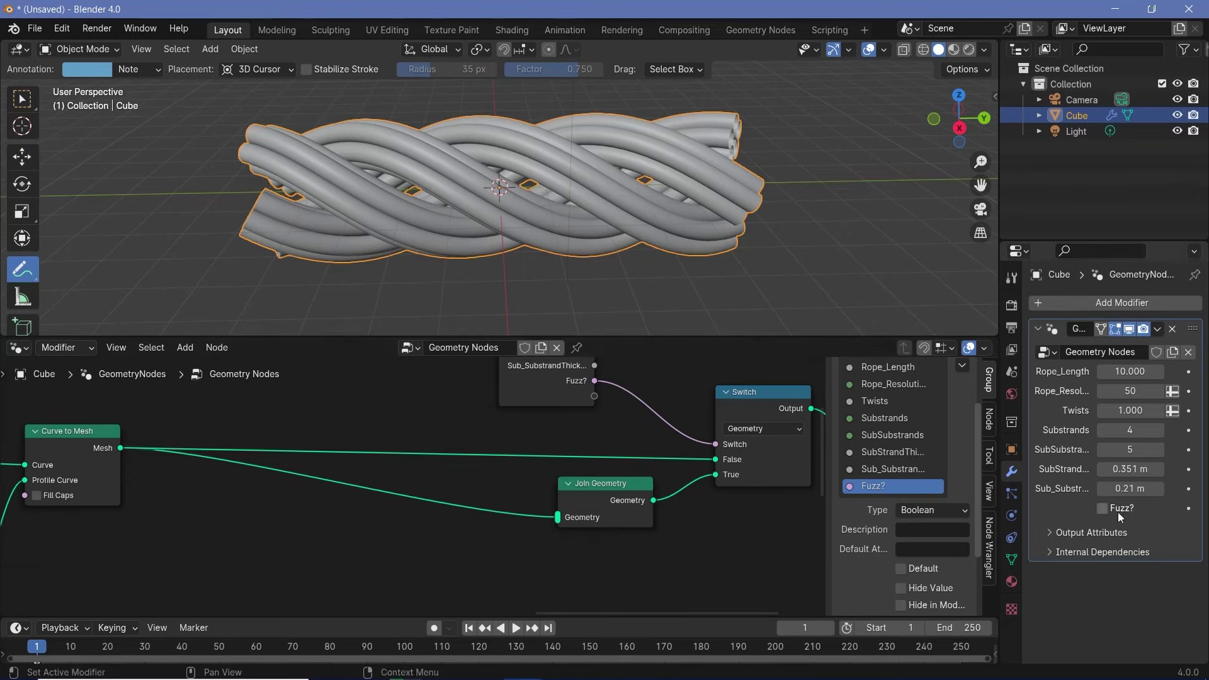
{"action": "middle_click_drag", "start_coordinate": [531, 559], "coordinate": [607, 499]}
{"action": "scroll", "coordinate": [409, 565], "scroll_direction": "down", "scroll_amount": 2}
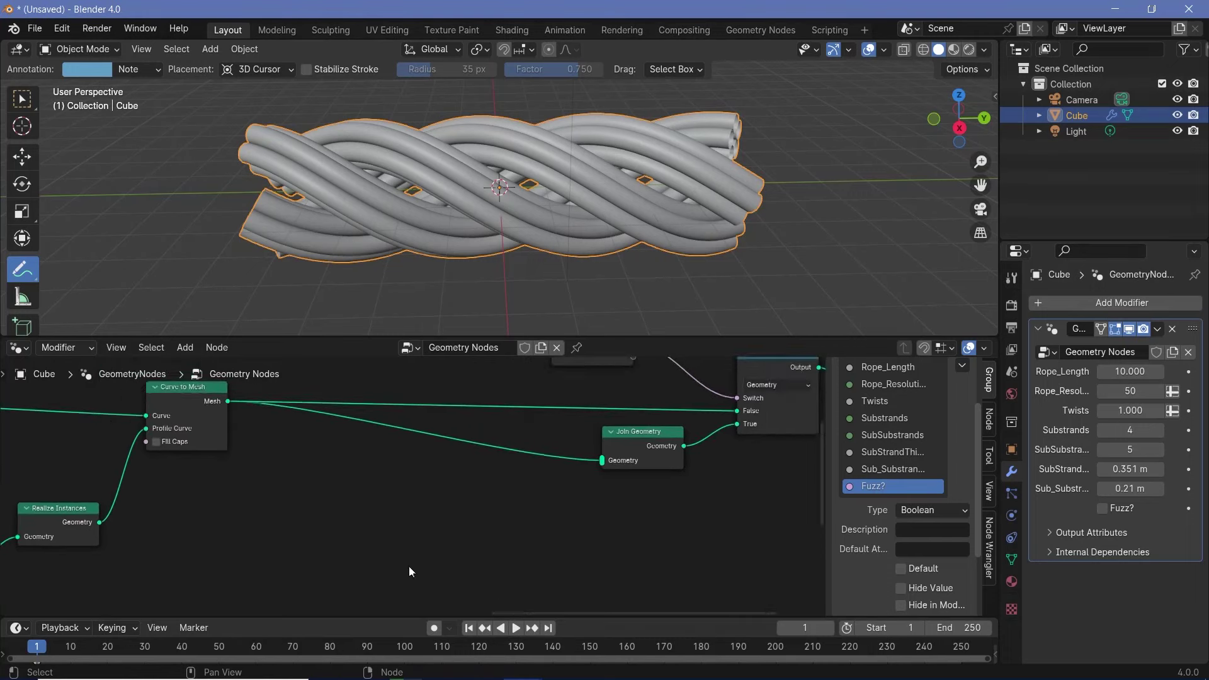
{"action": "middle_click_drag", "start_coordinate": [409, 565], "coordinate": [463, 522]}
{"action": "middle_click_drag", "start_coordinate": [366, 439], "coordinate": [328, 508]}
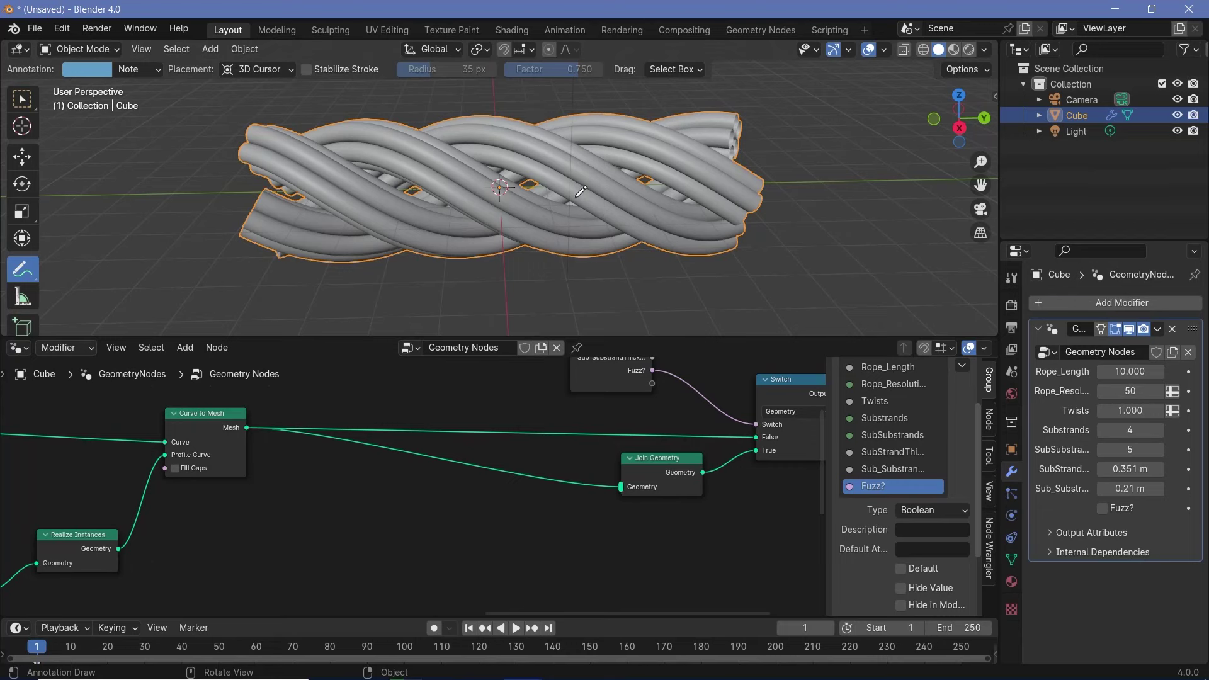
{"action": "key", "text": "w"}
{"action": "key", "text": "shift+a"}
{"action": "mouse_move", "coordinate": [442, 486]}
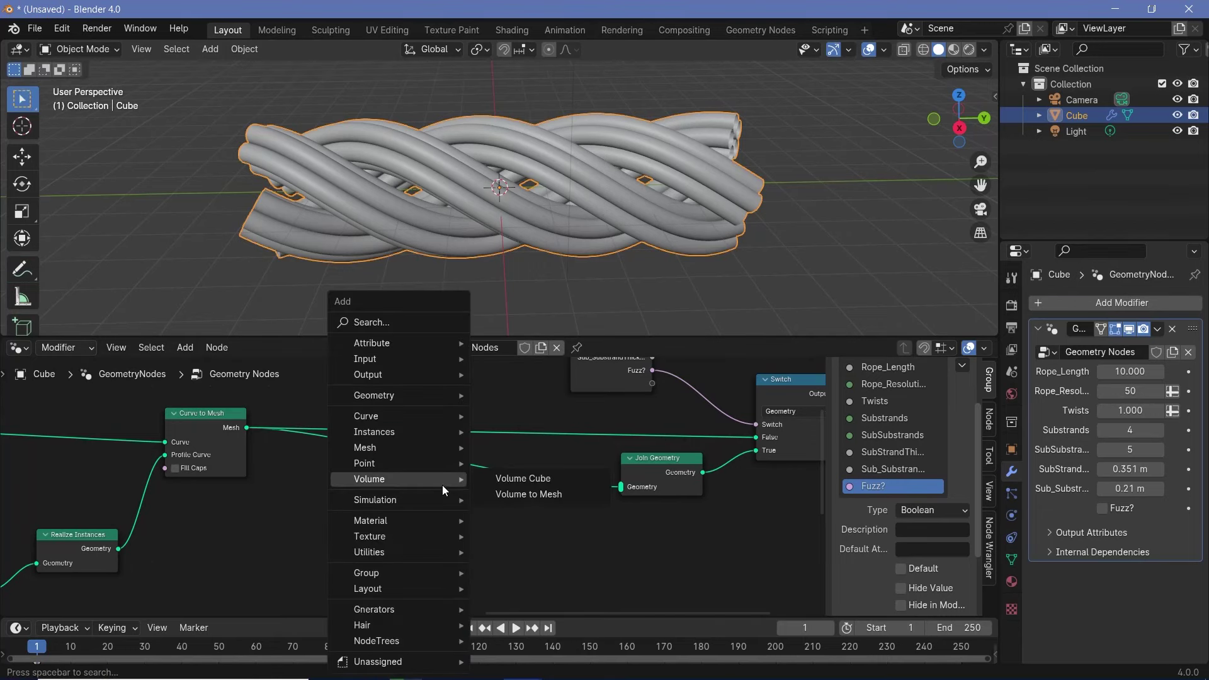
{"action": "type", "text": "dis"}
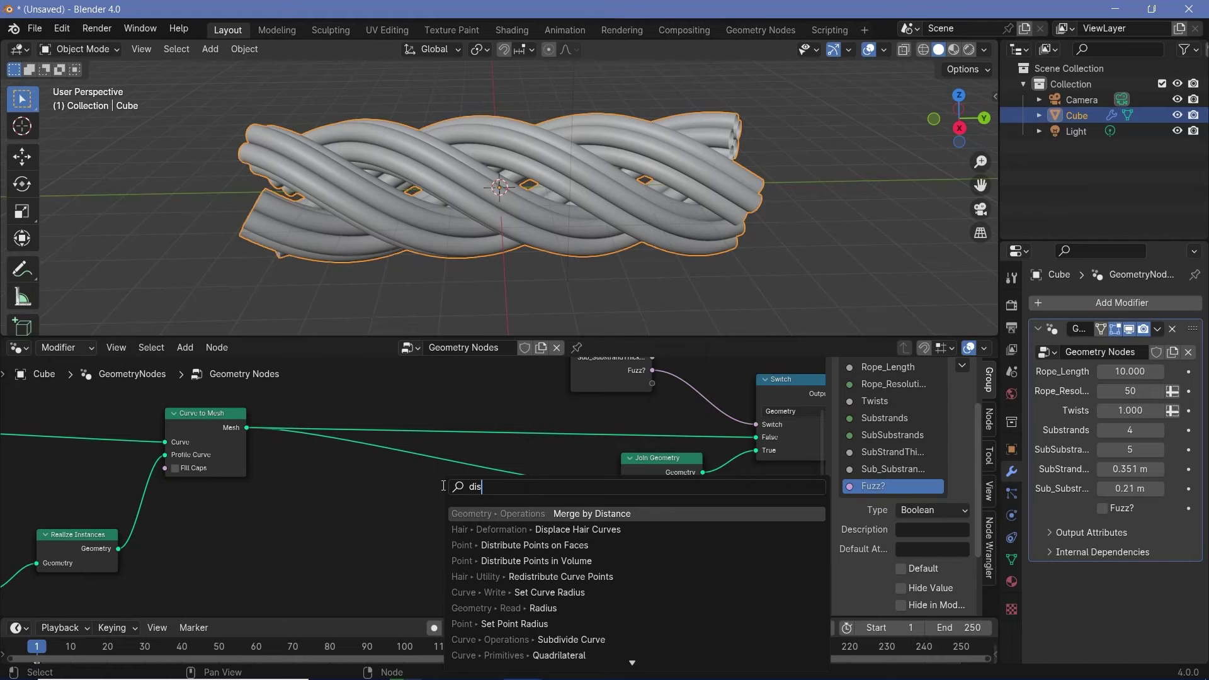
{"action": "key", "text": "Down"}
{"action": "key", "text": "Down"}
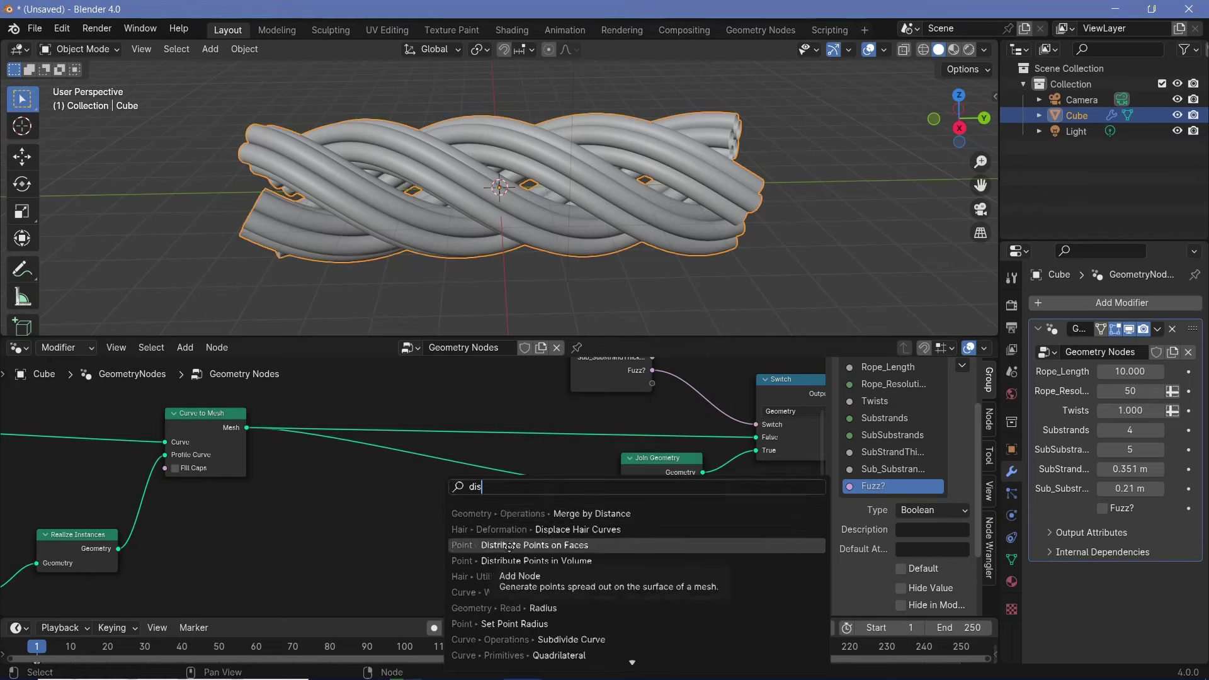
{"action": "key", "text": "Return"}
{"action": "left_click", "coordinate": [327, 444]}
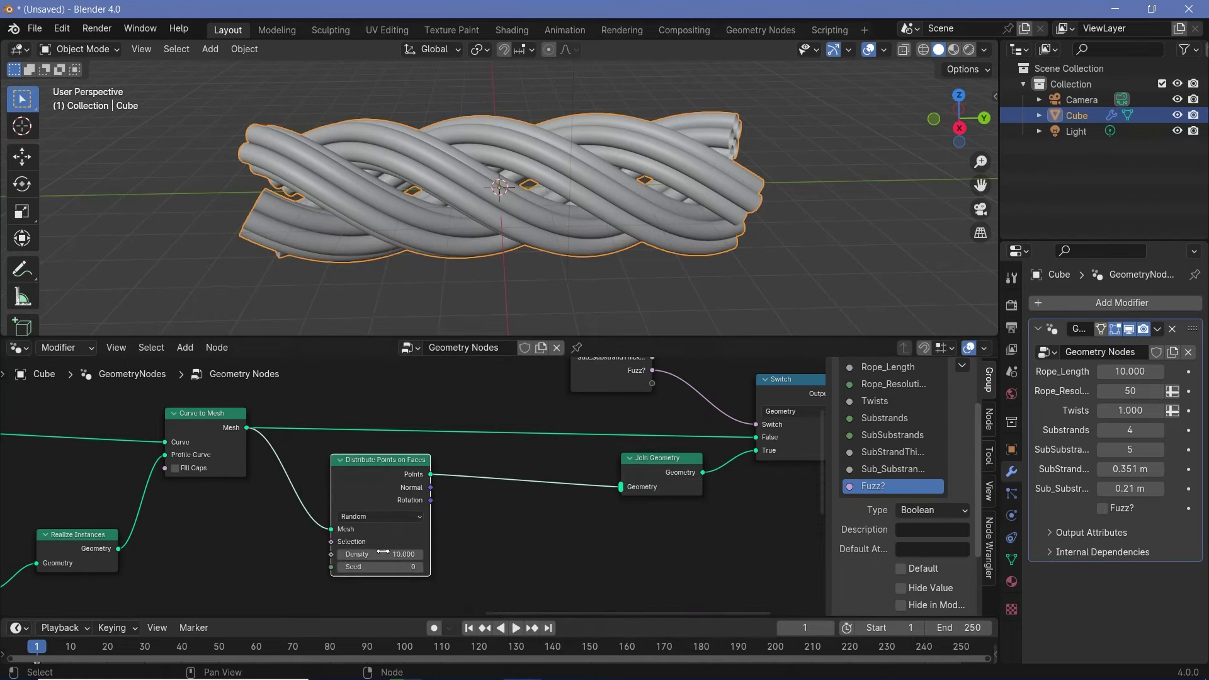
- Hide the unused sockets of the Group Input feeding the Switch and move it close beside the Switch node
{"action": "scroll", "coordinate": [233, 550], "scroll_direction": "down", "scroll_amount": 1}
{"action": "left_click", "coordinate": [599, 384]}
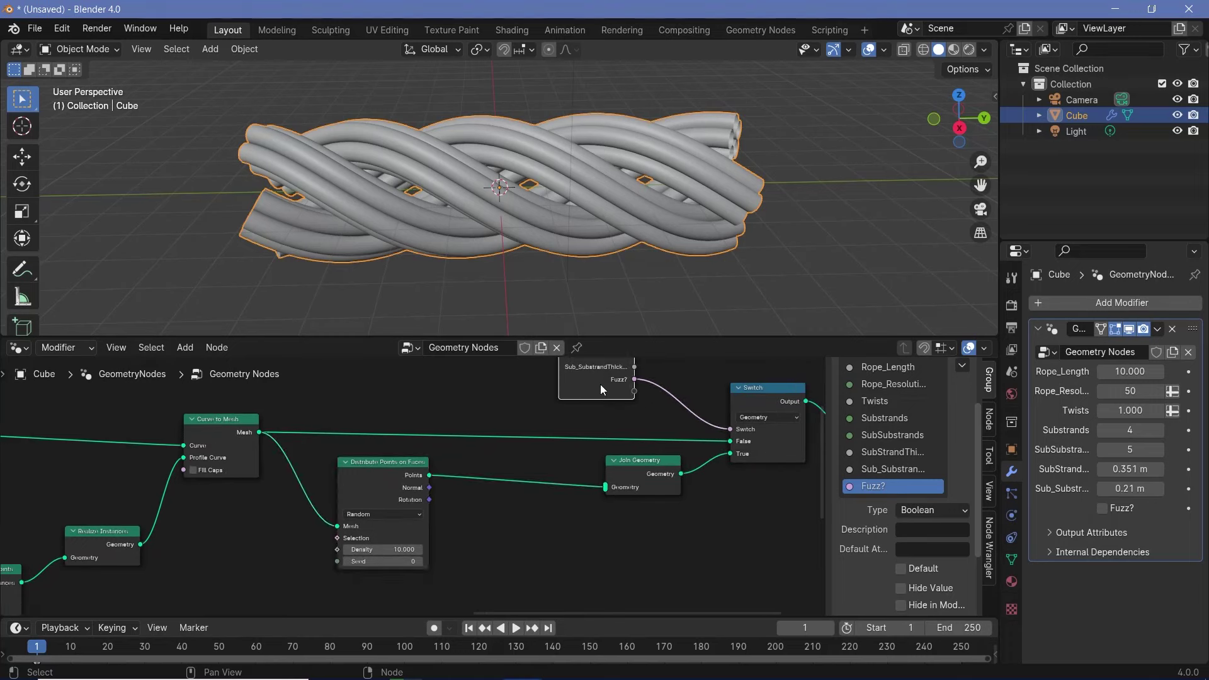
{"action": "middle_click_drag", "start_coordinate": [599, 395], "coordinate": [564, 479]}
{"action": "scroll", "coordinate": [579, 417], "scroll_direction": "down", "scroll_amount": 3}
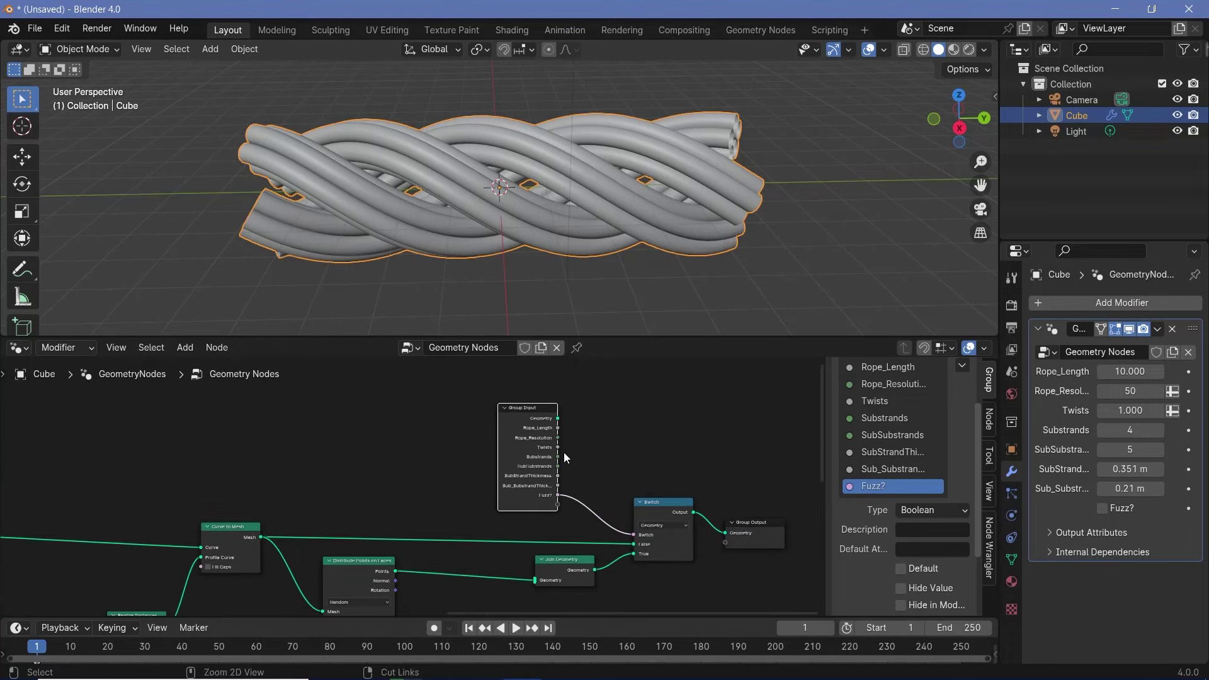
{"action": "key", "text": "ctrl+h"}
{"action": "left_click_drag", "start_coordinate": [534, 413], "coordinate": [583, 514]}
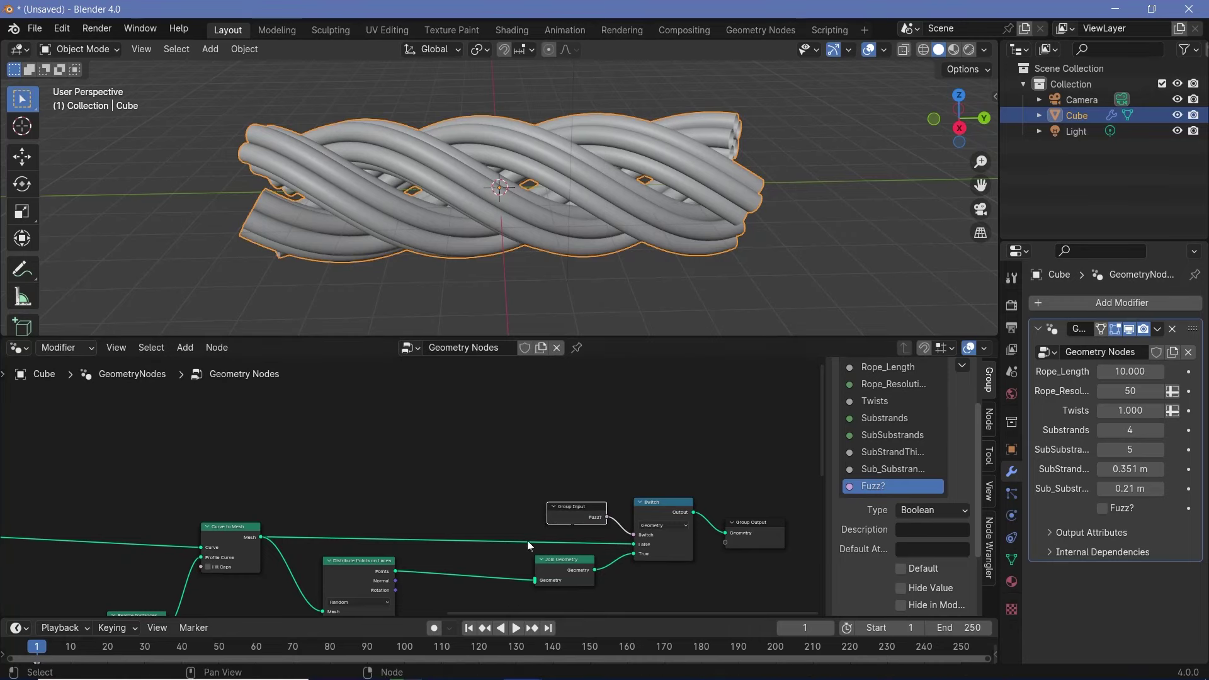
- Hide the unused sockets of the Group Input that drives the two Curve Circle nodes
{"action": "middle_click_drag", "start_coordinate": [527, 540], "coordinate": [649, 440]}
{"action": "middle_click_drag", "start_coordinate": [223, 606], "coordinate": [559, 443]}
{"action": "left_click", "coordinate": [309, 500]}
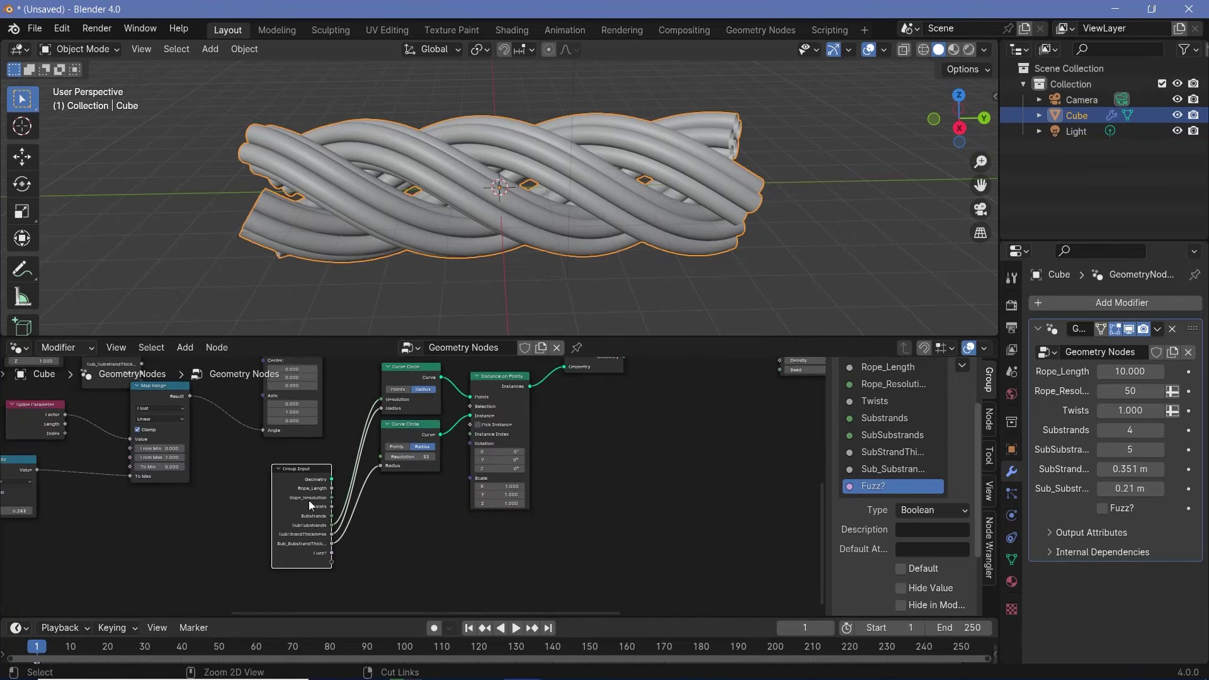
{"action": "key", "text": "ctrl+h"}
- Duplicate the Fuzz? Group Input, reveal all its sockets, and place the copy below and left of Distribute Points on Faces
{"action": "middle_click_drag", "start_coordinate": [692, 384], "coordinate": [318, 577]}
{"action": "left_click", "coordinate": [655, 438]}
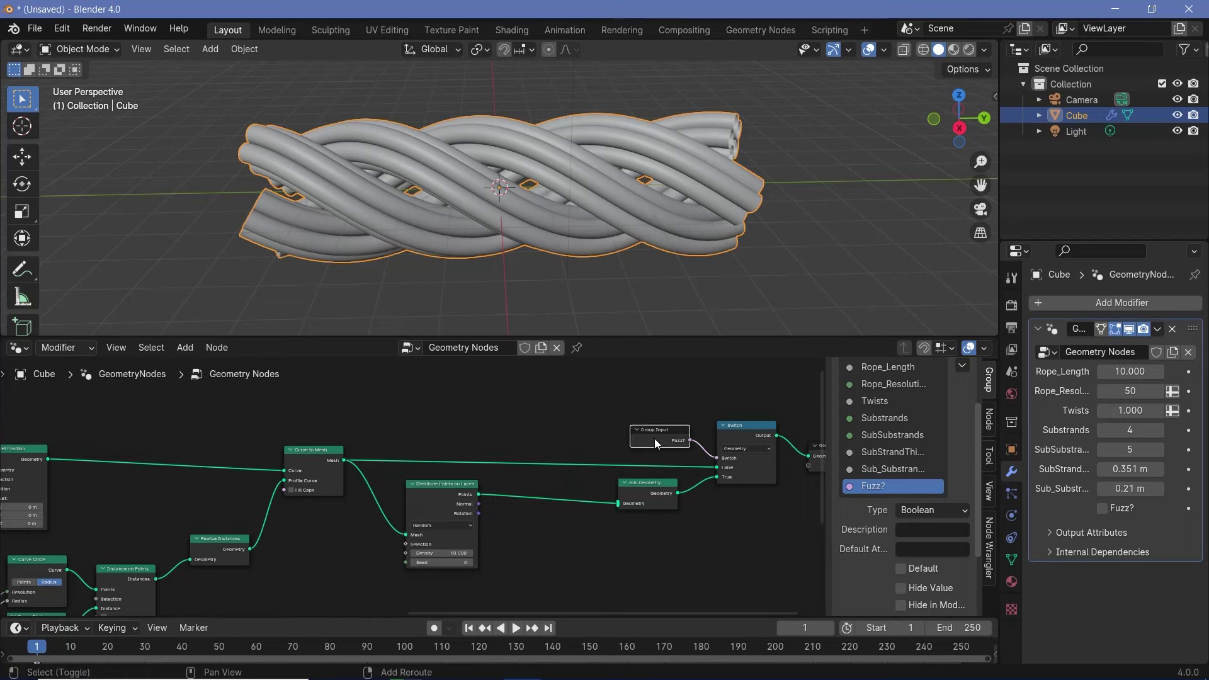
{"action": "key", "text": "shift+d"}
{"action": "left_click", "coordinate": [353, 554]}
{"action": "scroll", "coordinate": [352, 554], "scroll_direction": "up", "scroll_amount": 3}
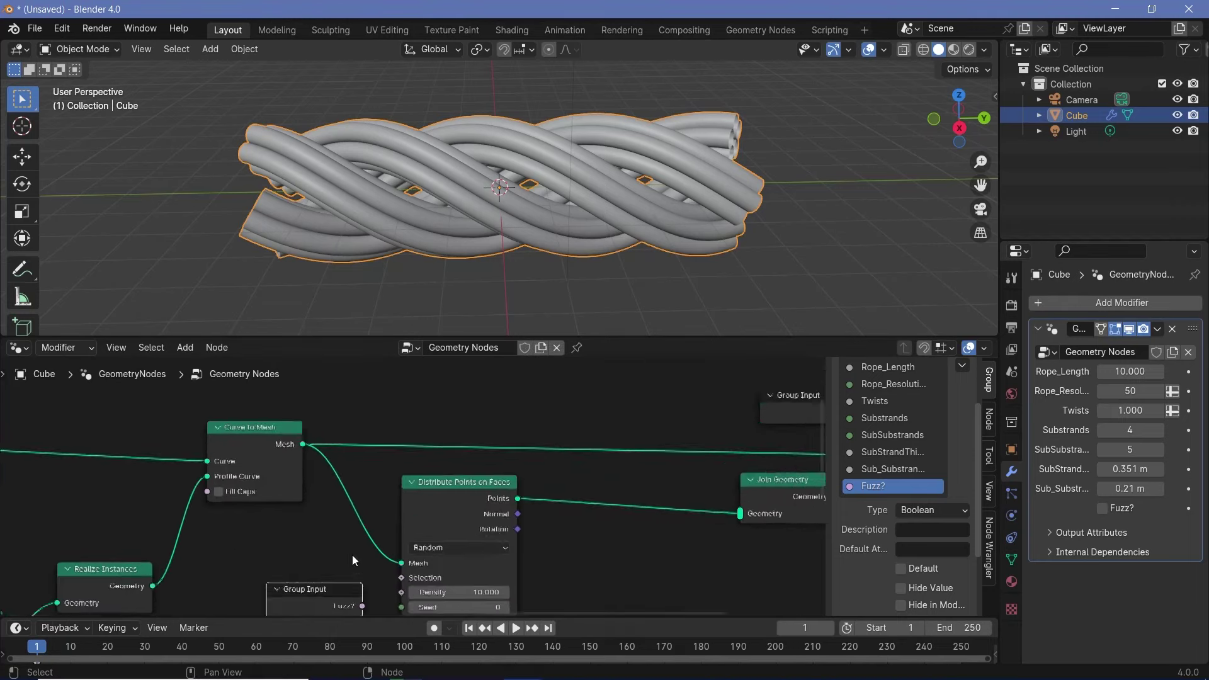
{"action": "key", "text": "ctrl+h"}
{"action": "middle_click_drag", "start_coordinate": [372, 533], "coordinate": [381, 450]}
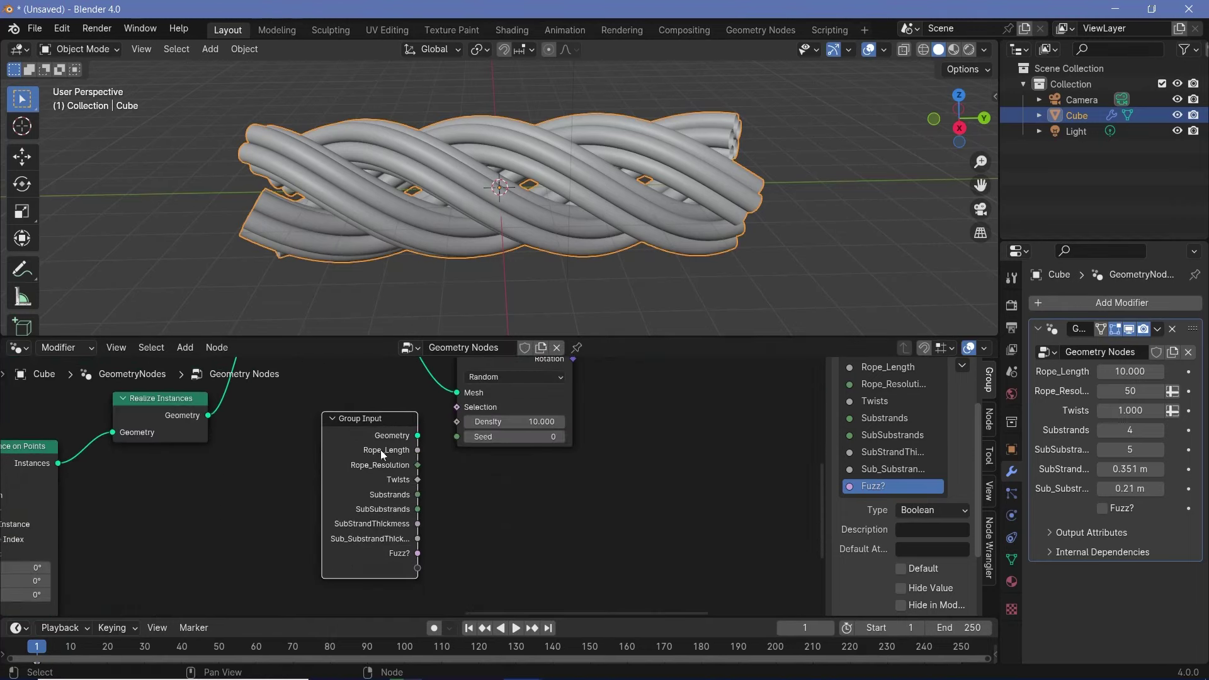
{"action": "key", "text": "g"}
{"action": "left_click", "coordinate": [398, 569]}
- Expose the Density of Distribute Points on Faces as a group input named Fuzz_Density with a default of 100
{"action": "left_click_drag", "start_coordinate": [376, 558], "coordinate": [458, 422]}
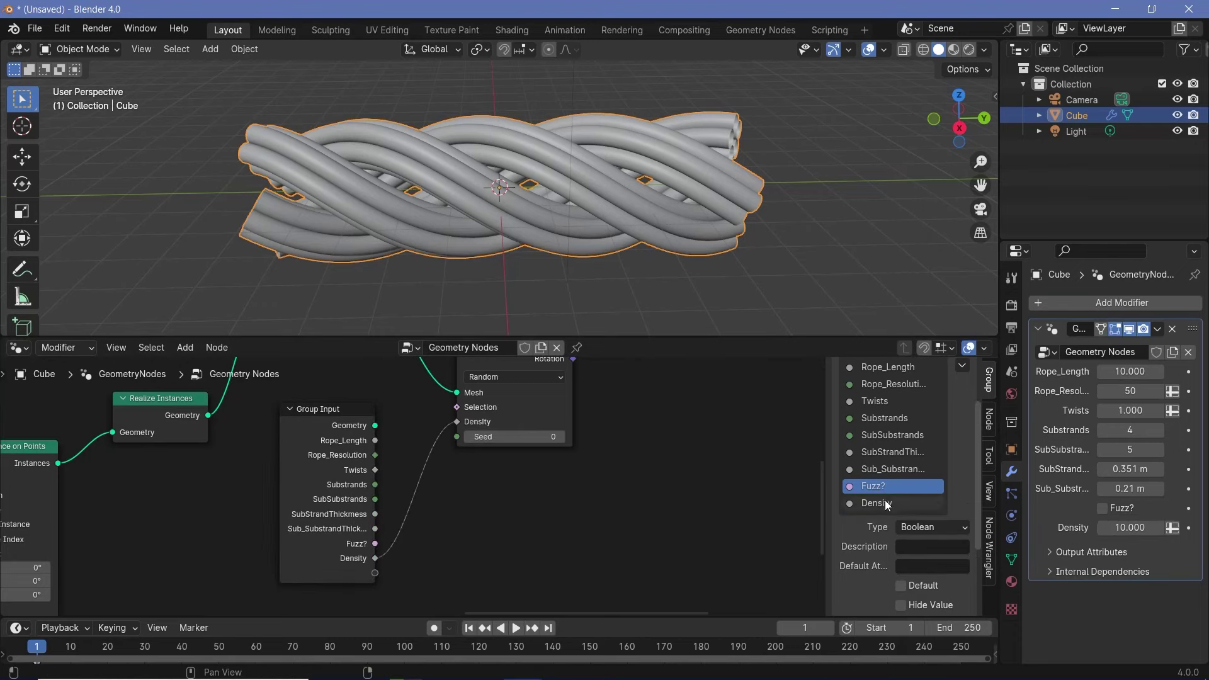
{"action": "double_click", "coordinate": [885, 502]}
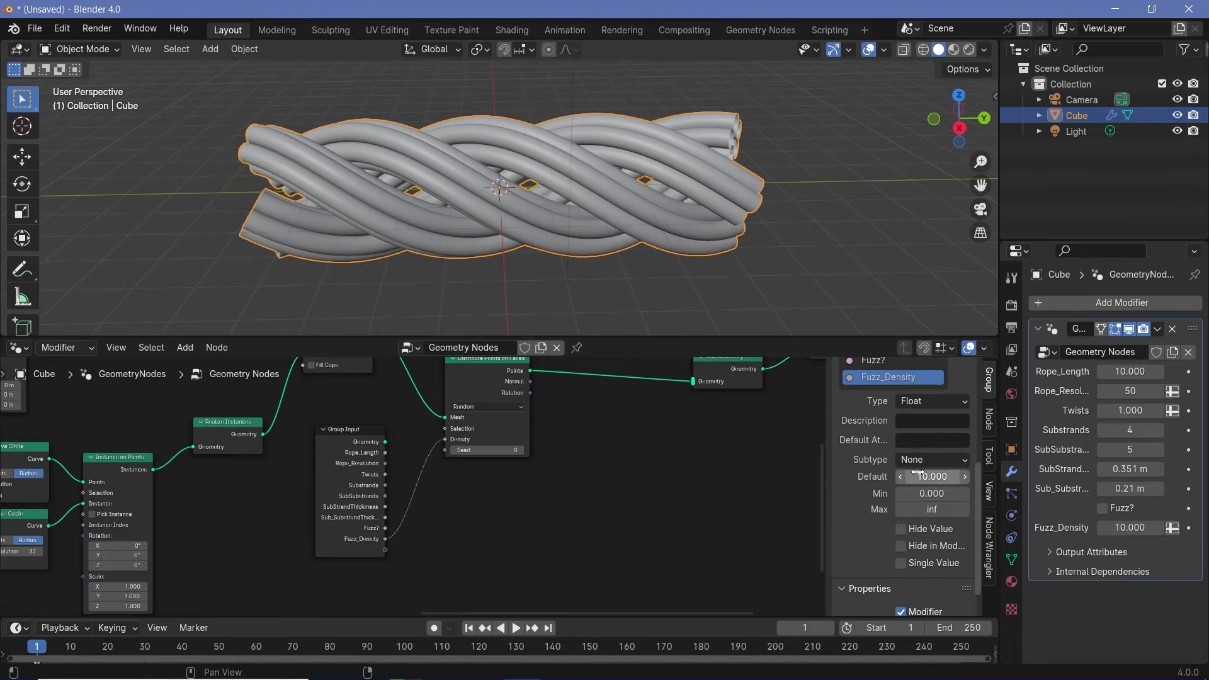
{"action": "left_click", "coordinate": [923, 478]}
{"action": "type", "text": "100"}
{"action": "key", "text": "Return"}
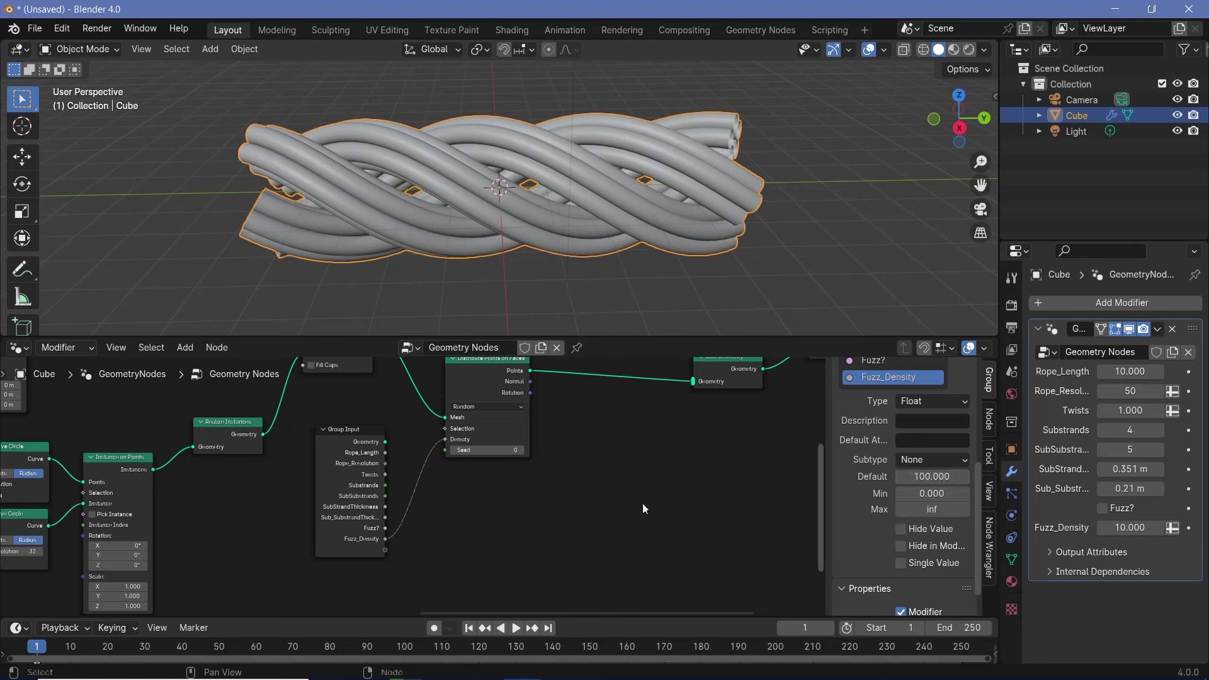
- Enable Fuzz? in the modifier and feed the Curve to Mesh output into Join Geometry alongside the distributed points
{"action": "middle_click_drag", "start_coordinate": [410, 487], "coordinate": [425, 549]}
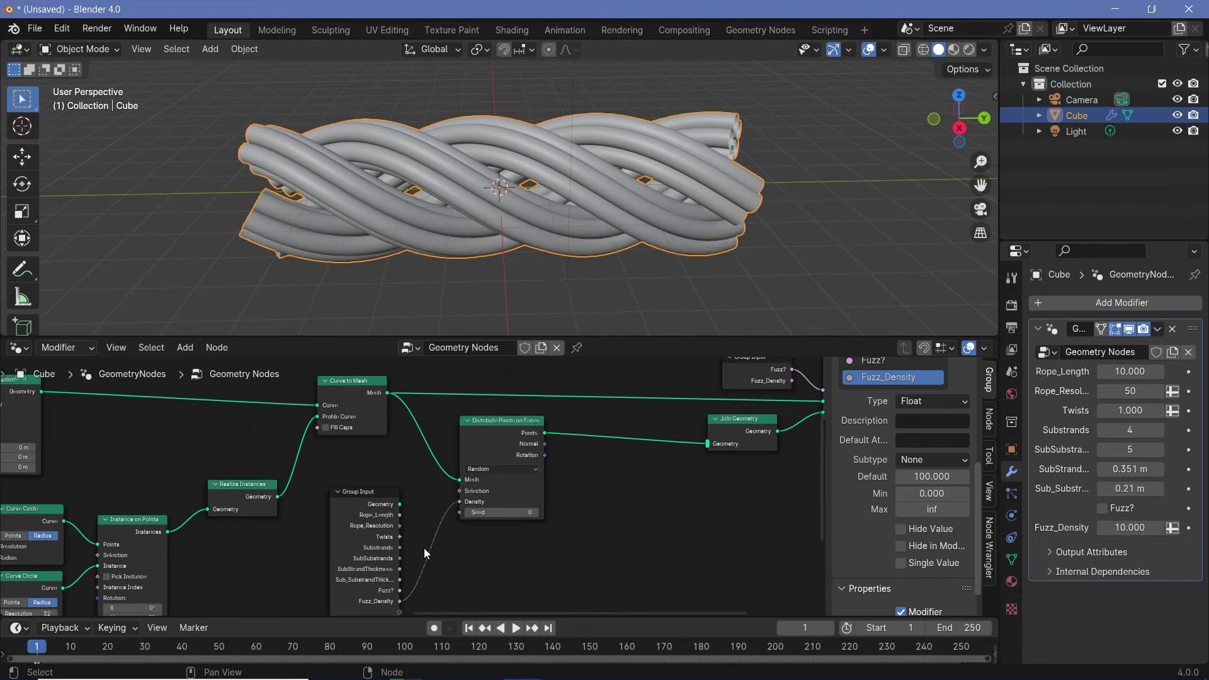
{"action": "middle_click_drag", "start_coordinate": [497, 543], "coordinate": [565, 536]}
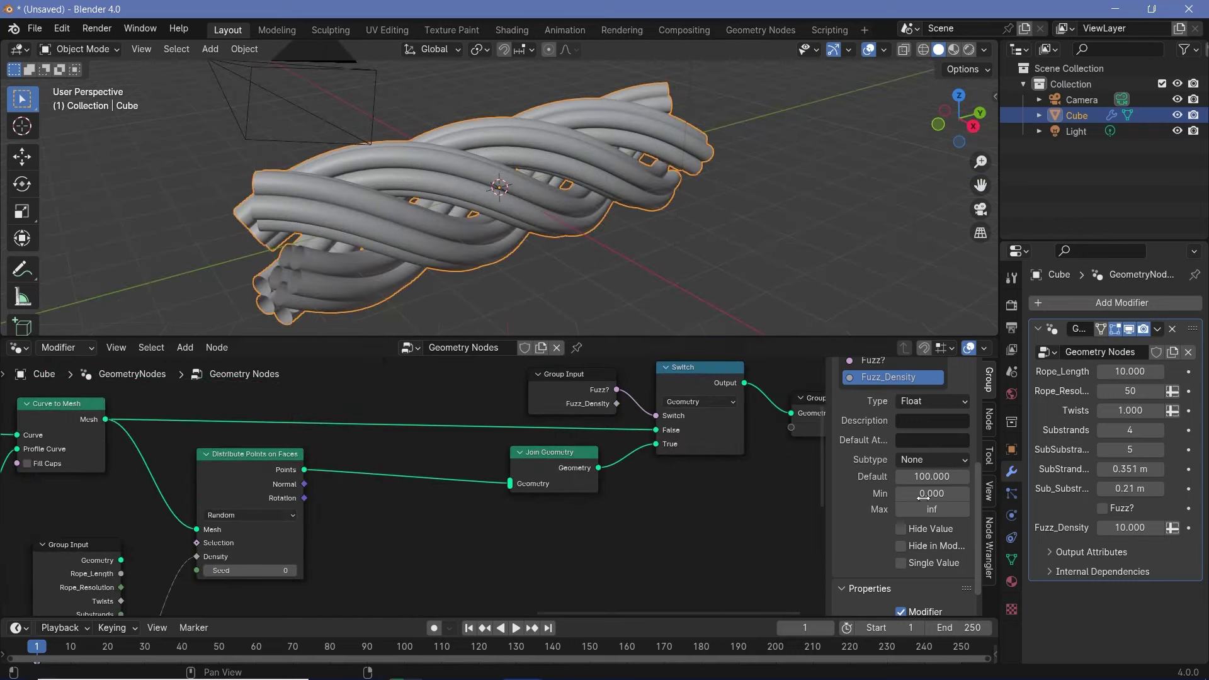
{"action": "left_click", "coordinate": [1101, 508]}
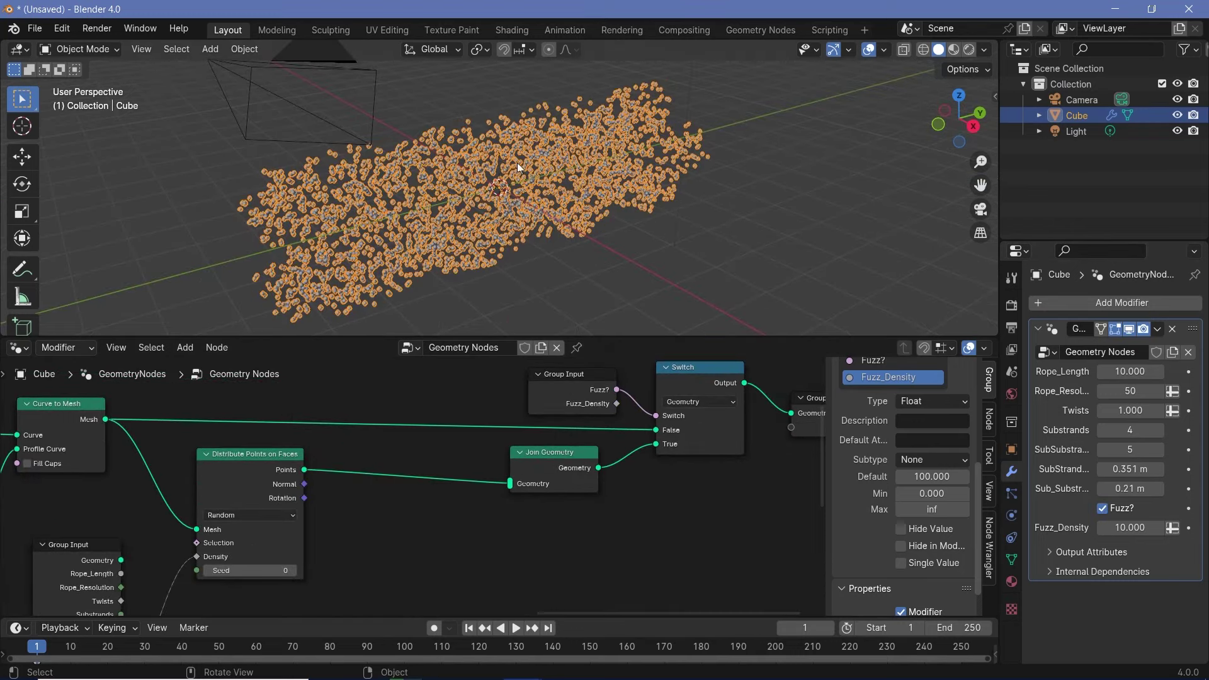
{"action": "middle_click_drag", "start_coordinate": [625, 483], "coordinate": [592, 494]}
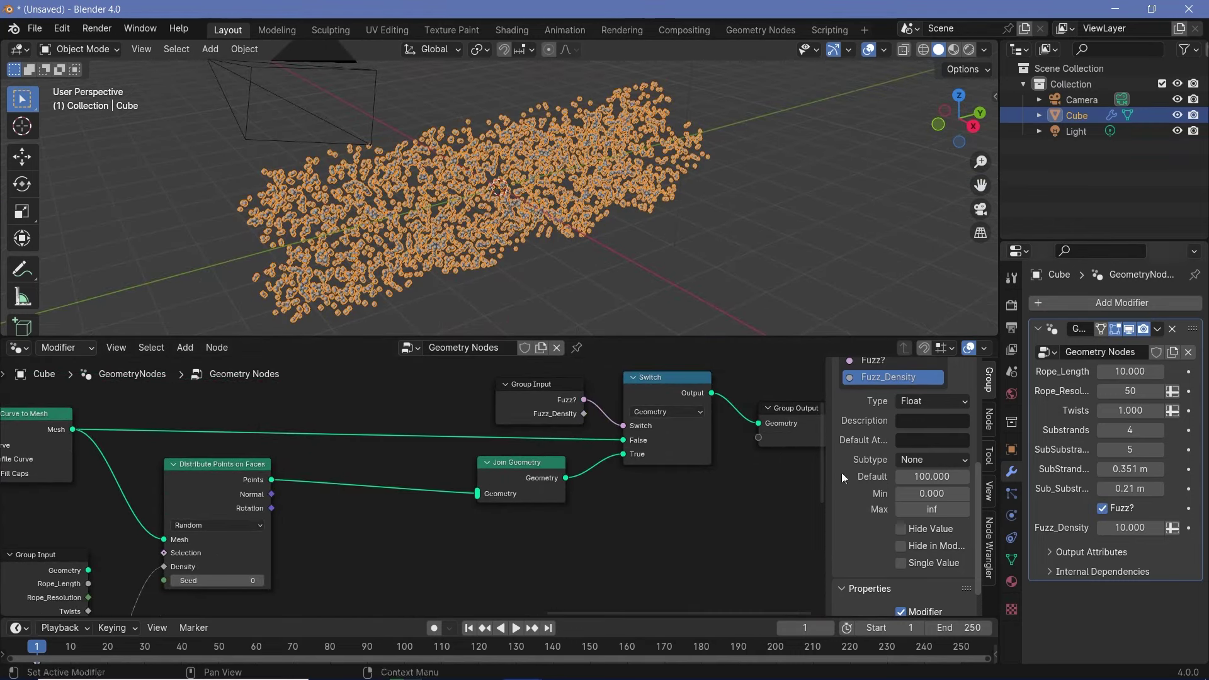
{"action": "left_click_drag", "start_coordinate": [73, 429], "coordinate": [476, 493]}
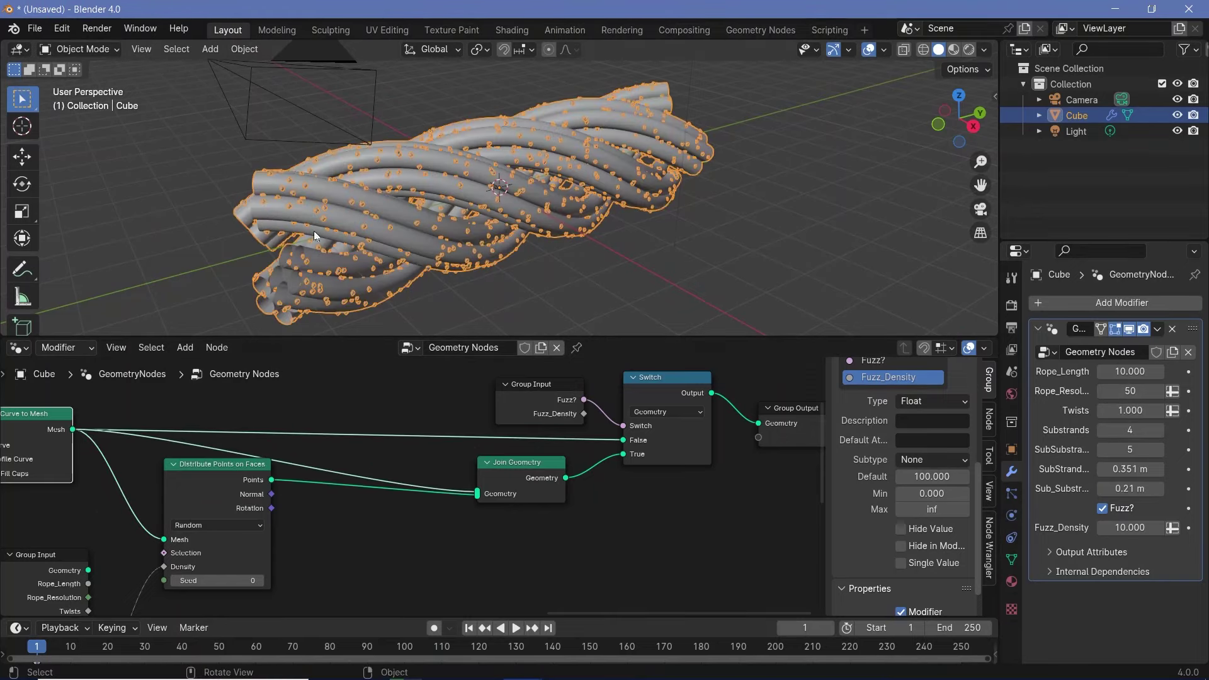
{"action": "middle_click_drag", "start_coordinate": [595, 161], "coordinate": [306, 141]}
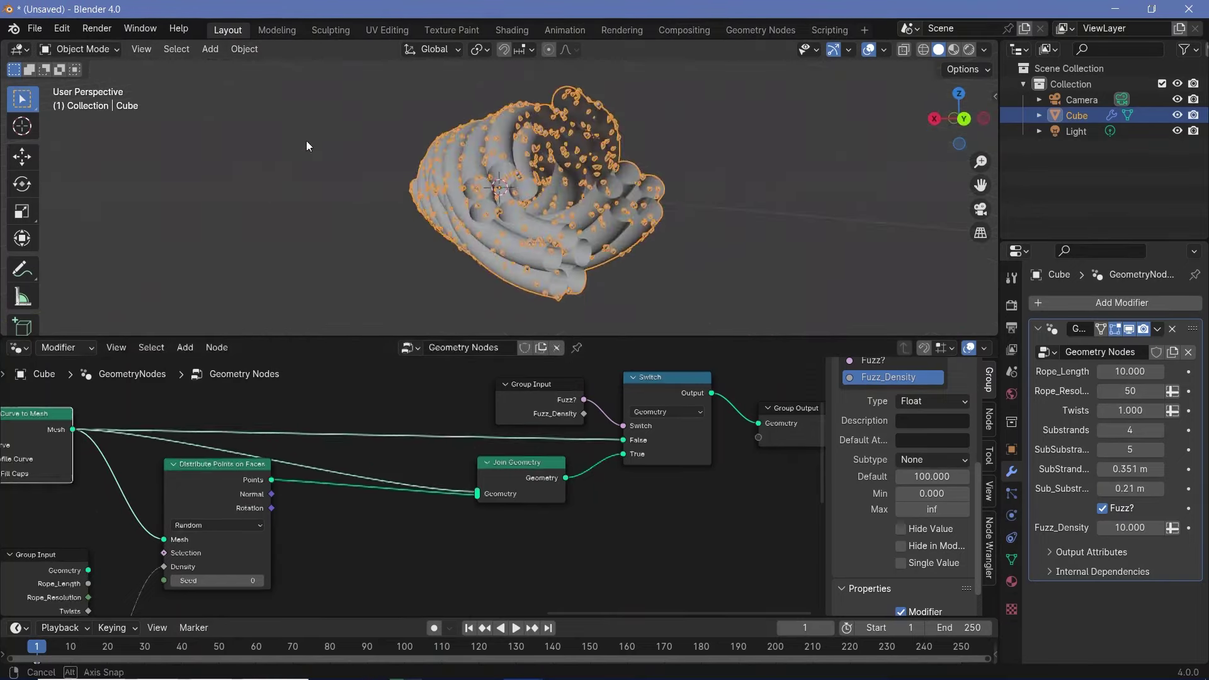
{"action": "middle_click_drag", "start_coordinate": [615, 200], "coordinate": [532, 130]}
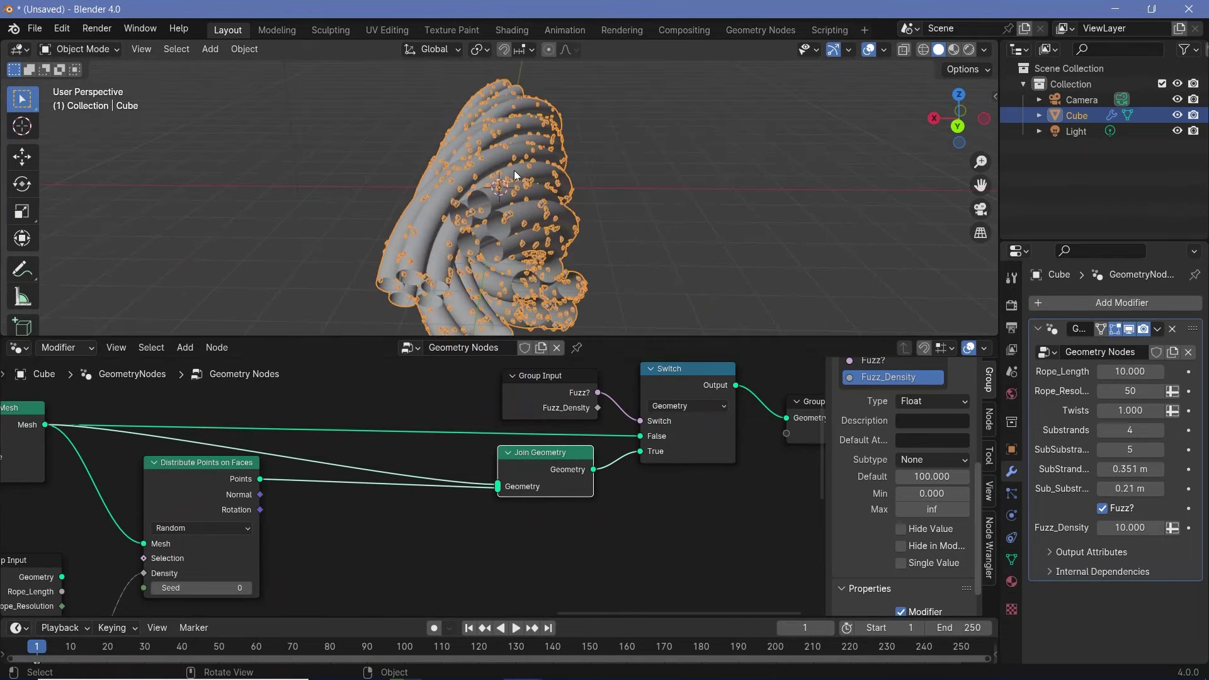
- Insert an Instance on Points node between Distribute Points on Faces and Join Geometry
{"action": "middle_click_drag", "start_coordinate": [431, 567], "coordinate": [478, 528]}
{"action": "scroll", "coordinate": [478, 527], "scroll_direction": "up", "scroll_amount": 2}
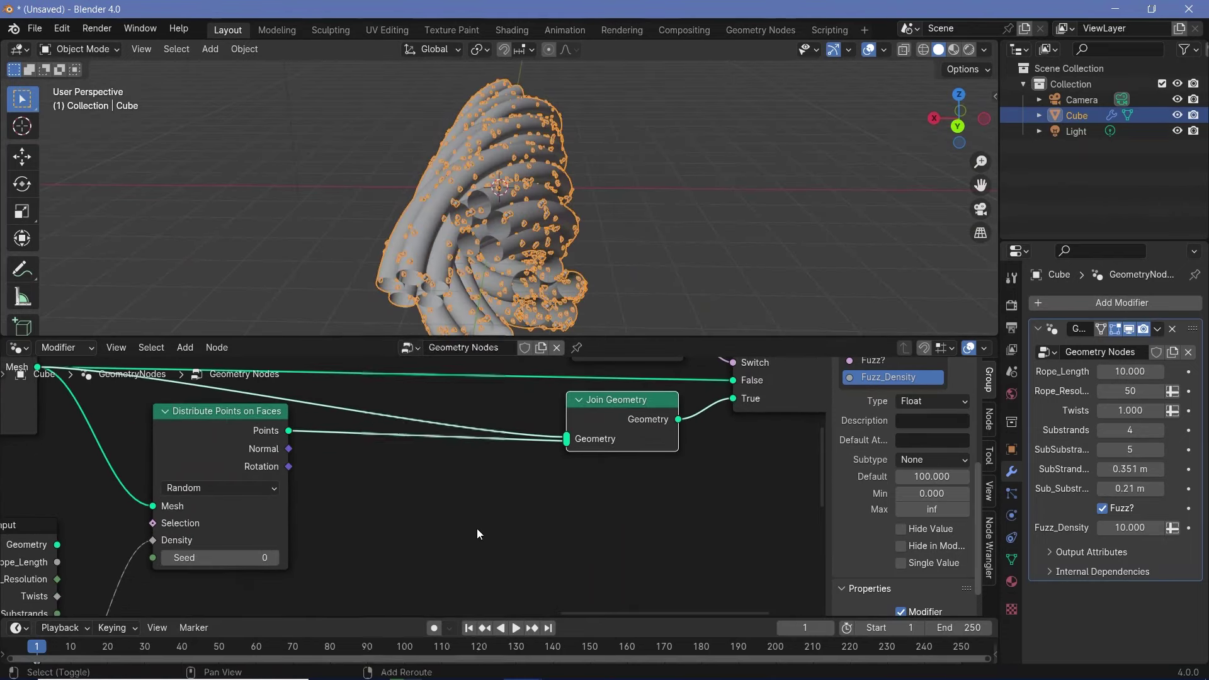
{"action": "key", "text": "shift+a"}
{"action": "type", "text": "ins"}
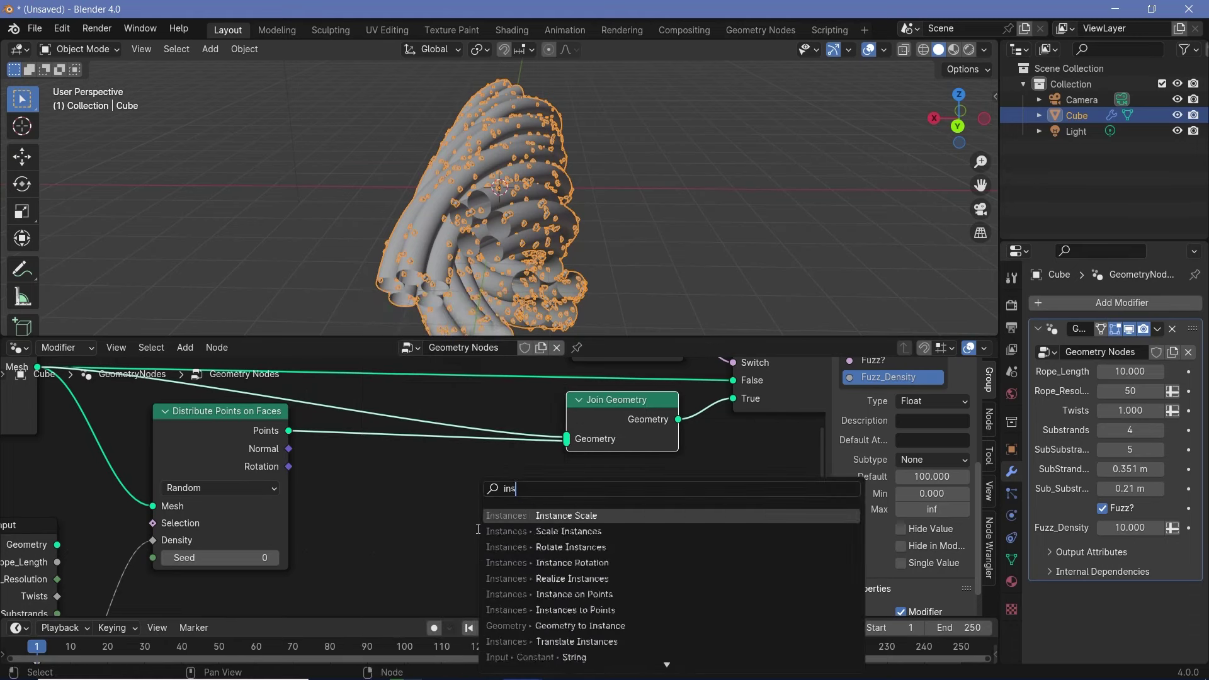
{"action": "type", "text": "tance no"}
{"action": "key", "text": "BackSpace"}
{"action": "key", "text": "BackSpace"}
{"action": "type", "text": "on"}
{"action": "key", "text": "Return"}
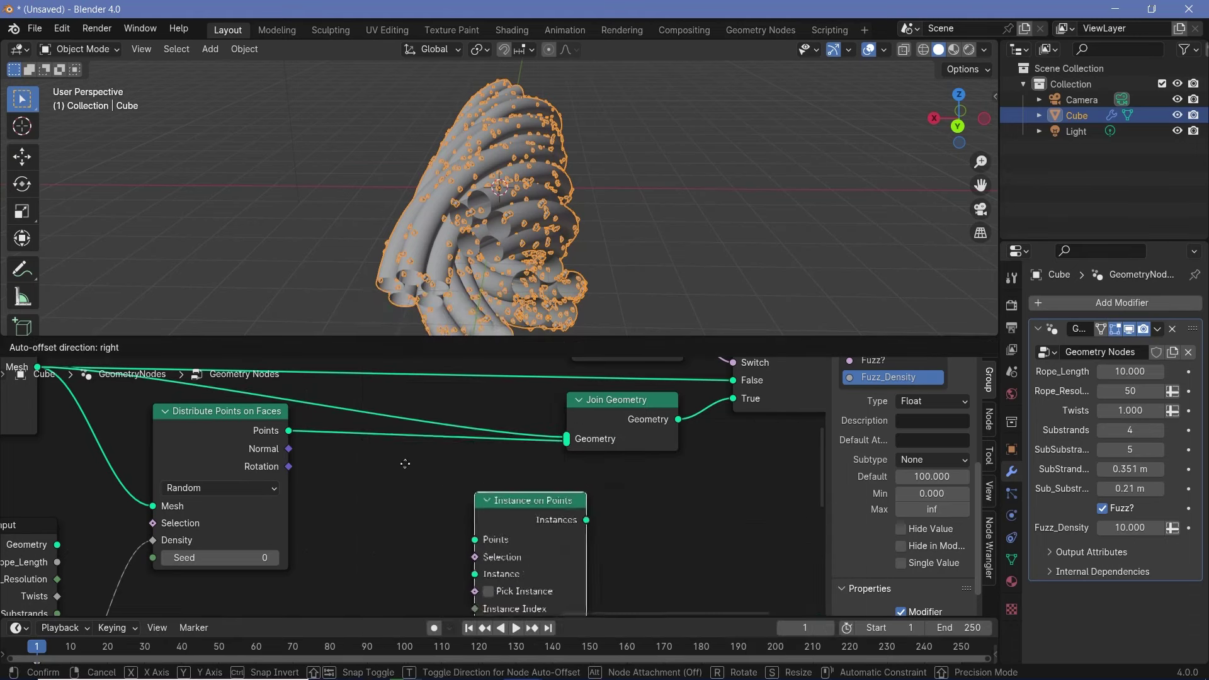
{"action": "left_click", "coordinate": [340, 414]}
- Add a Curve Line node and connect its curve as the Instance of the new Instance on Points node
{"action": "middle_click_drag", "start_coordinate": [331, 595], "coordinate": [468, 511]}
{"action": "key", "text": "shift+a"}
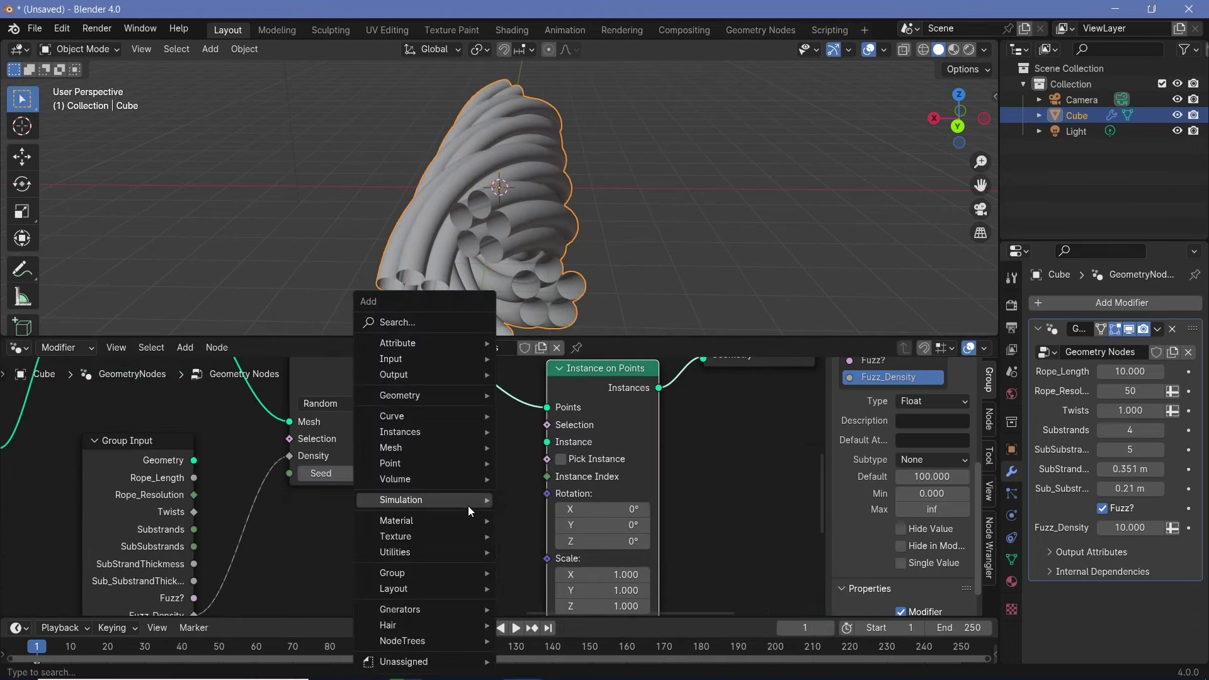
{"action": "type", "text": "curv"}
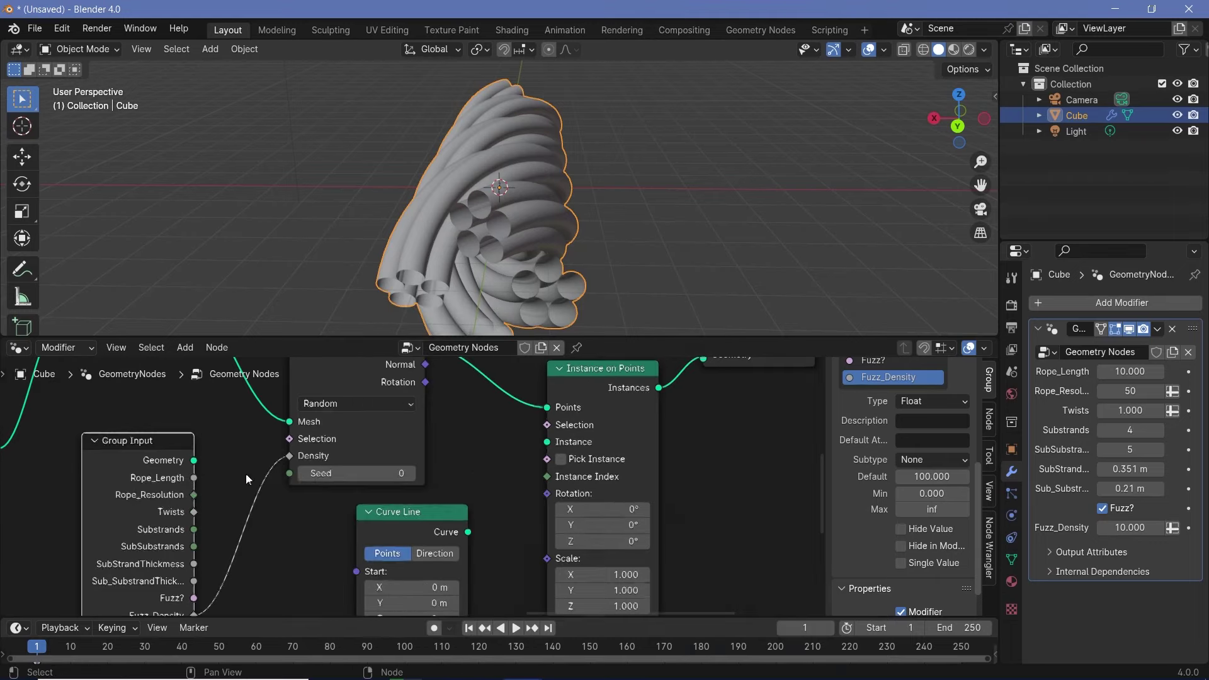
{"action": "scroll", "coordinate": [247, 473], "scroll_direction": "down", "scroll_amount": 5}
{"action": "scroll", "coordinate": [251, 473], "scroll_direction": "up", "scroll_amount": 2}
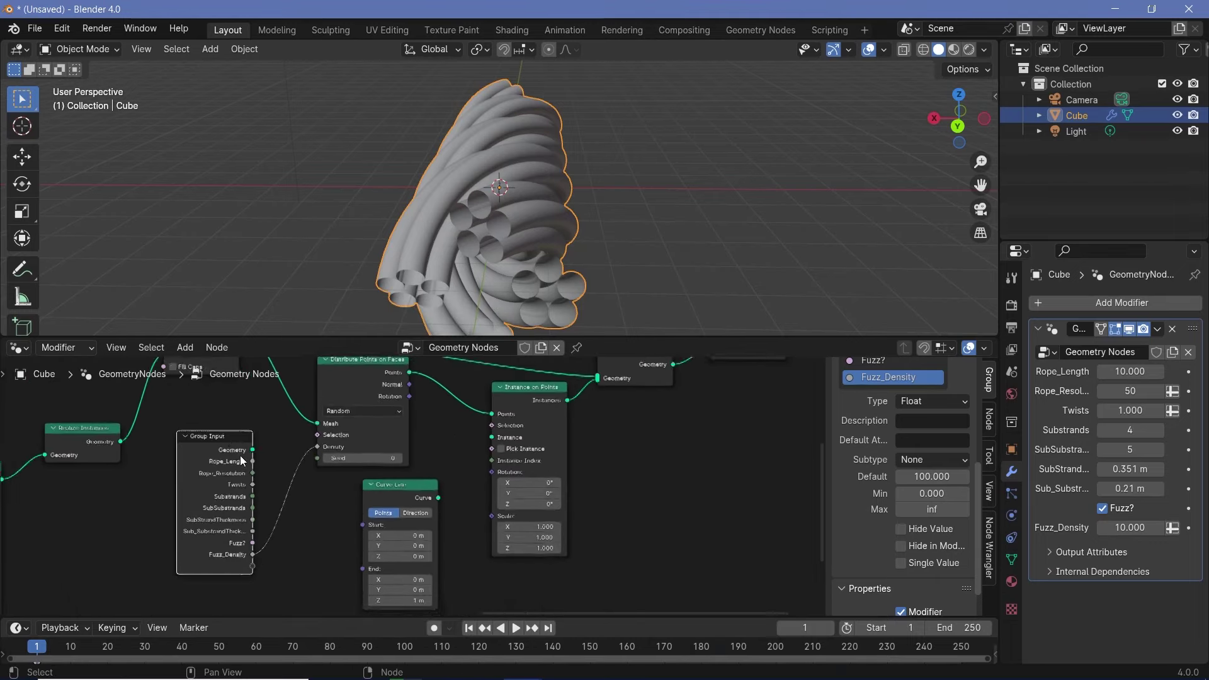
{"action": "scroll", "coordinate": [418, 516], "scroll_direction": "up", "scroll_amount": 2}
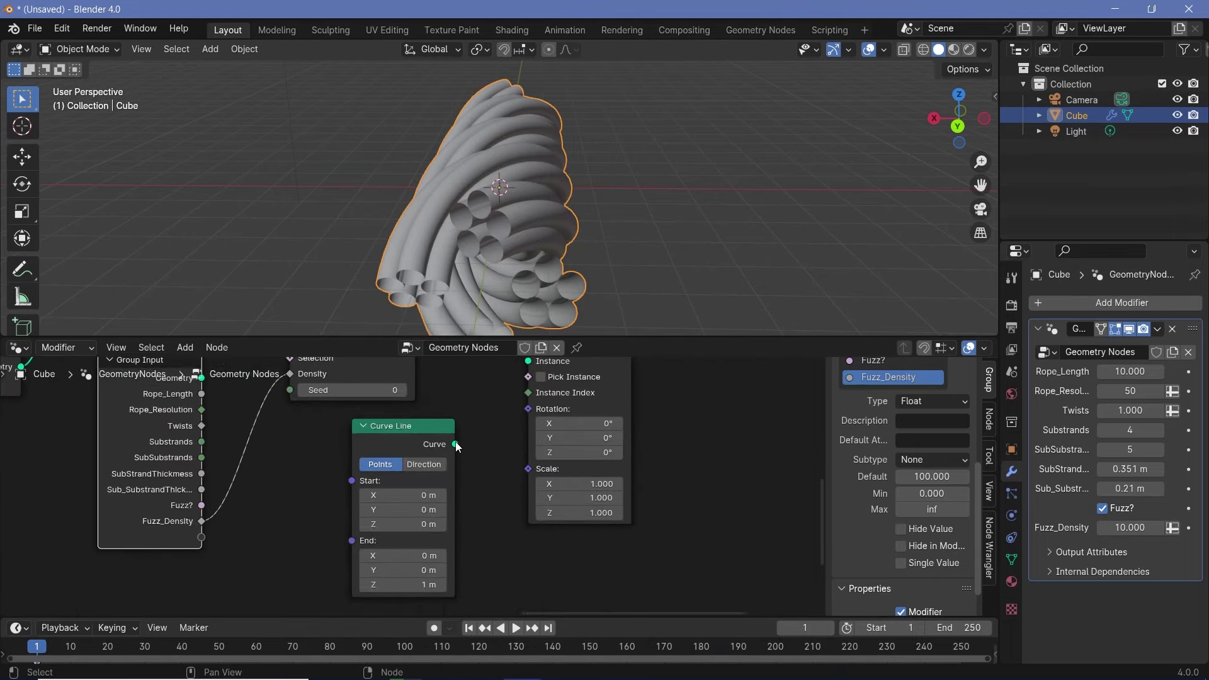
{"action": "left_click_drag", "start_coordinate": [440, 499], "coordinate": [530, 425]}
- Connect the Rotation output of Distribute Points on Faces to the Rotation of Instance on Points and inspect the fuzz around the rope
{"action": "middle_click_drag", "start_coordinate": [530, 425], "coordinate": [481, 514]}
{"action": "left_click_drag", "start_coordinate": [365, 458], "coordinate": [467, 561]}
{"action": "middle_click_drag", "start_coordinate": [626, 281], "coordinate": [402, 169]}
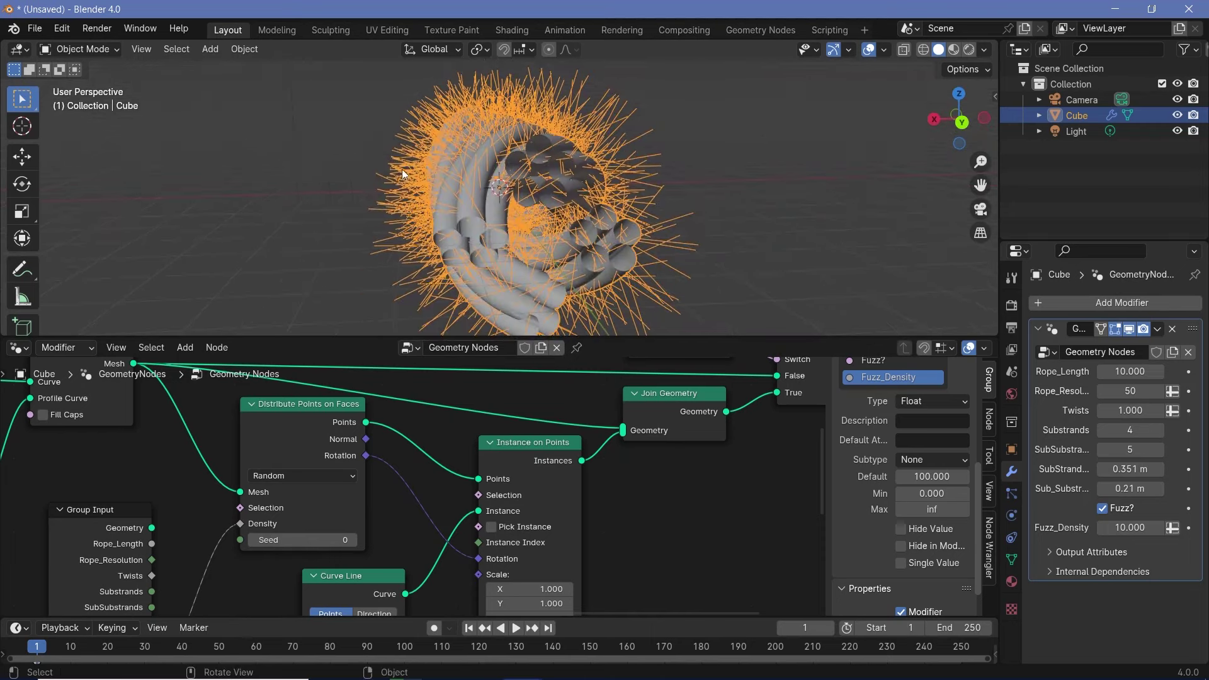
{"action": "middle_click_drag", "start_coordinate": [640, 273], "coordinate": [620, 251]}
- Add a Combine XYZ node with Z set to 1 and connect its vector to the Curve Line's End
{"action": "middle_click_drag", "start_coordinate": [357, 529], "coordinate": [437, 366]}
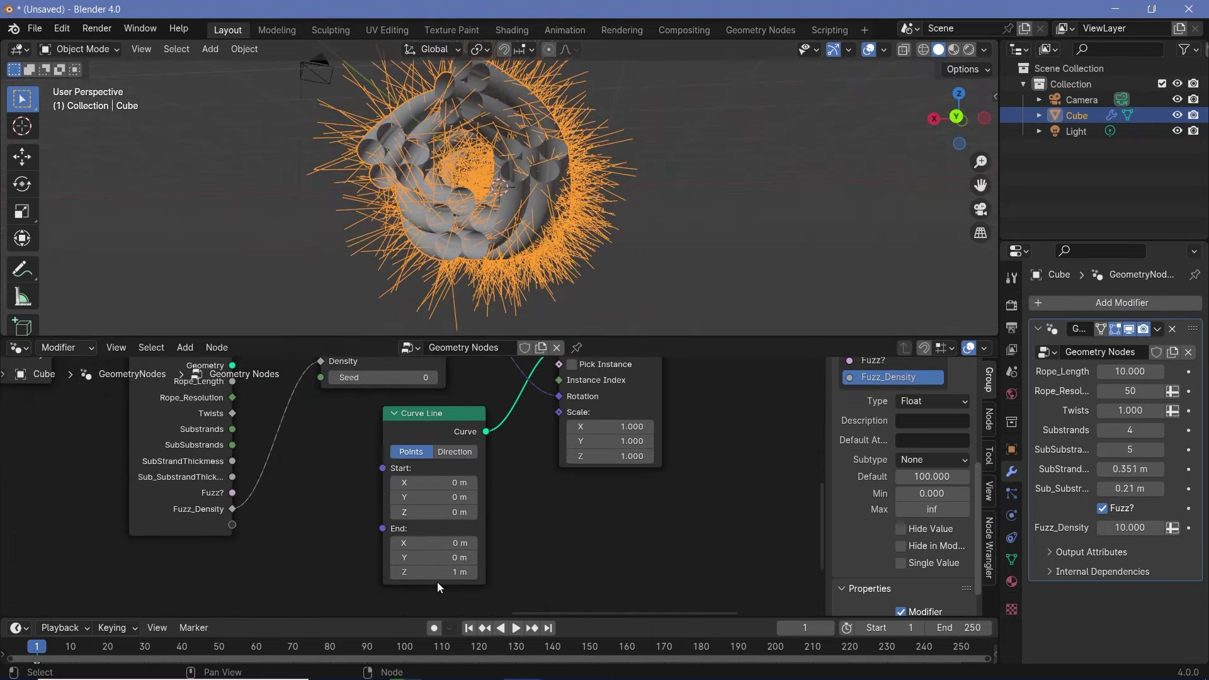
{"action": "middle_click_drag", "start_coordinate": [269, 560], "coordinate": [358, 536]}
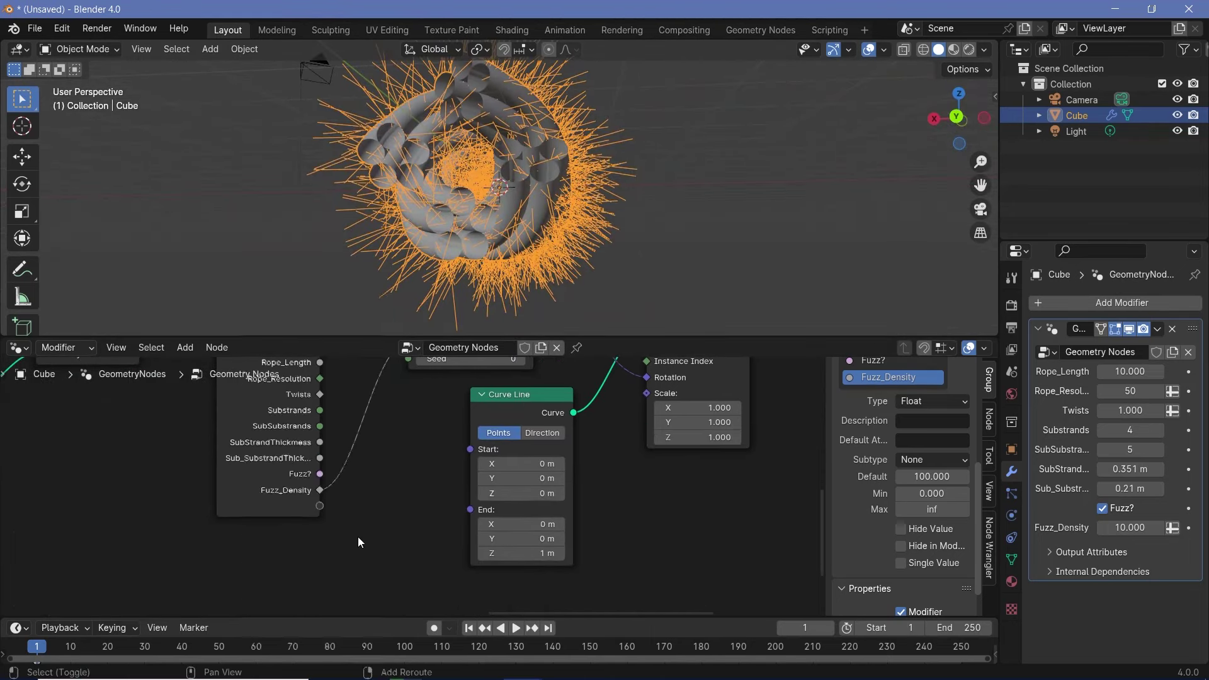
{"action": "key", "text": "shift+a"}
{"action": "mouse_move", "coordinate": [358, 536]}
{"action": "type", "text": "combin"}
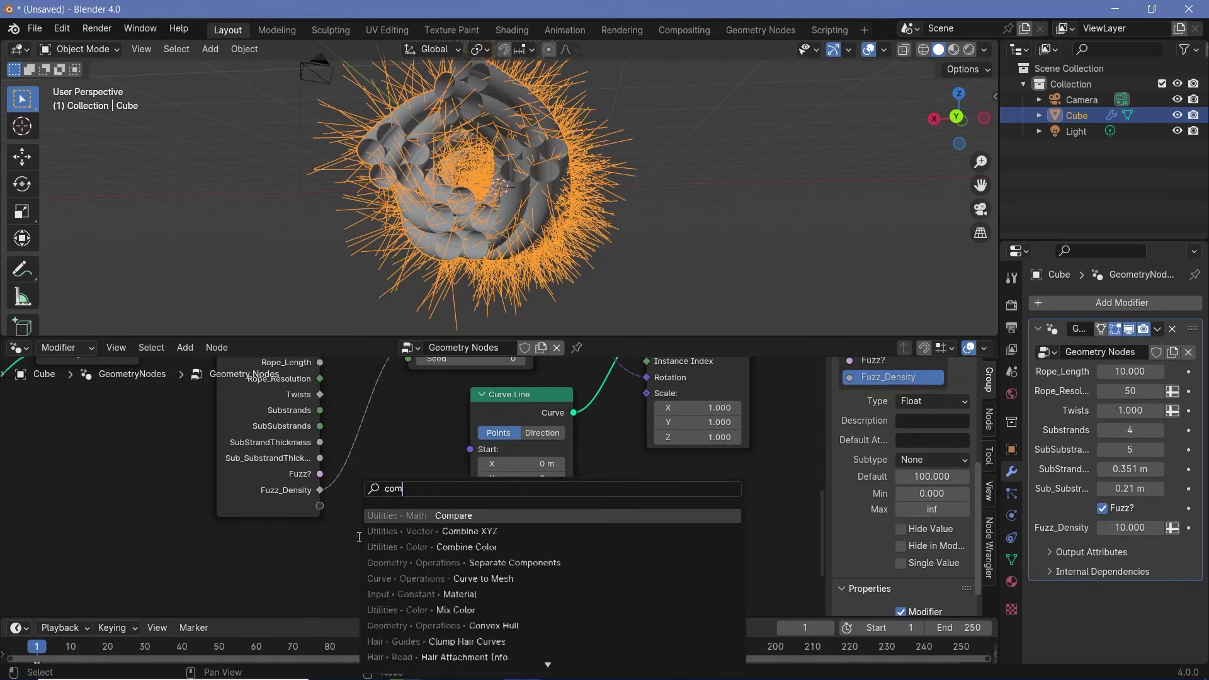
{"action": "key", "text": "Return"}
{"action": "left_click", "coordinate": [352, 497]}
{"action": "left_click", "coordinate": [392, 573]}
{"action": "type", "text": "1"}
{"action": "key", "text": "Return"}
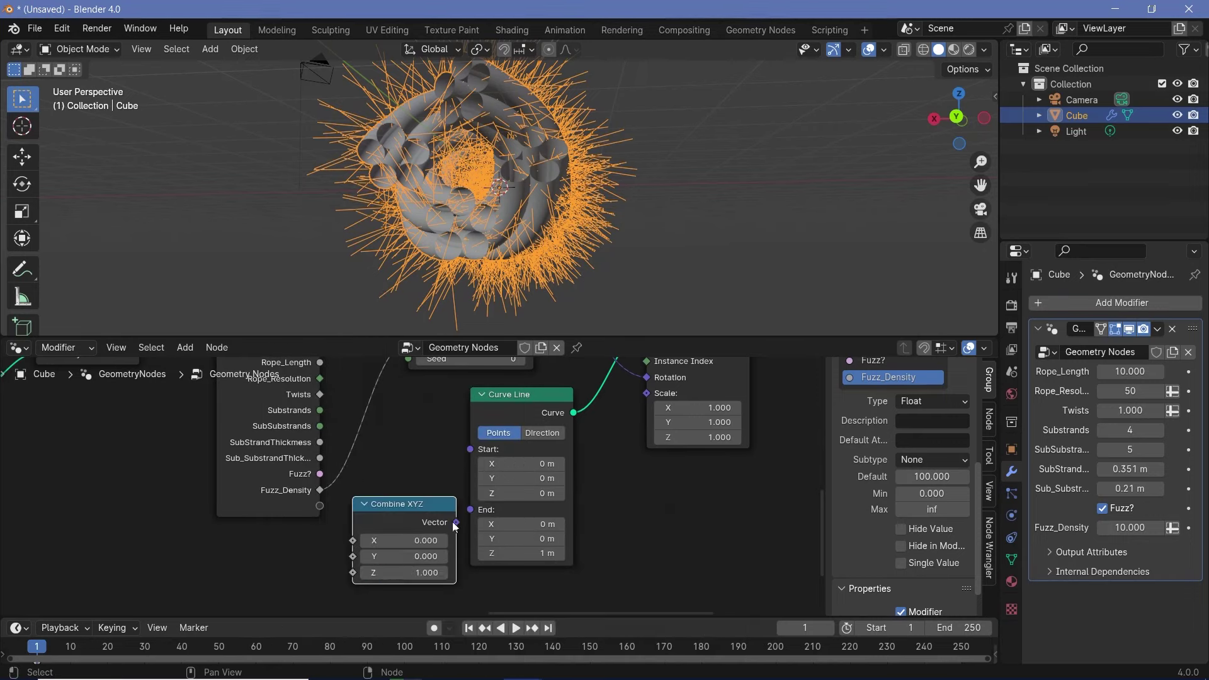
{"action": "left_click_drag", "start_coordinate": [456, 522], "coordinate": [470, 509]}
- Expose the Combine XYZ node's Z value as a new group input named Fuzz_Length
{"action": "left_click_drag", "start_coordinate": [319, 506], "coordinate": [353, 572]}
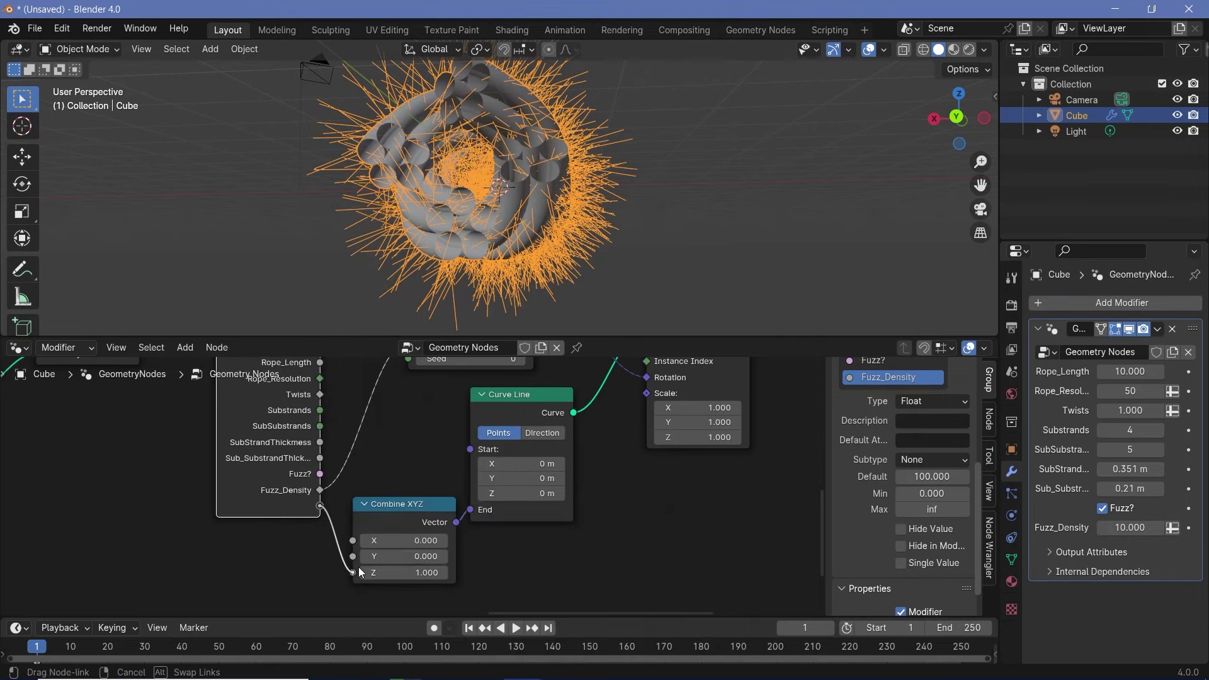
{"action": "double_click", "coordinate": [874, 394]}
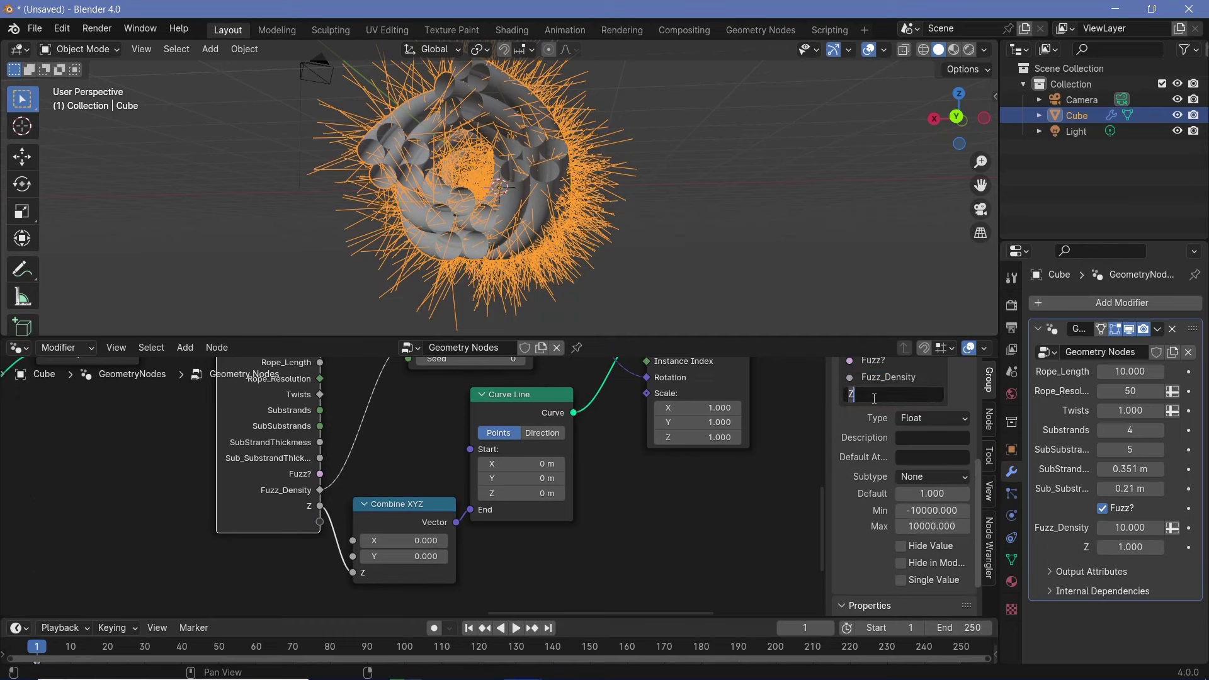
{"action": "type", "text": "Fuzz_Length"}
- Set the Fuzz_Length input's default to 0.25 and its minimum to 0
{"action": "double_click", "coordinate": [932, 493]}
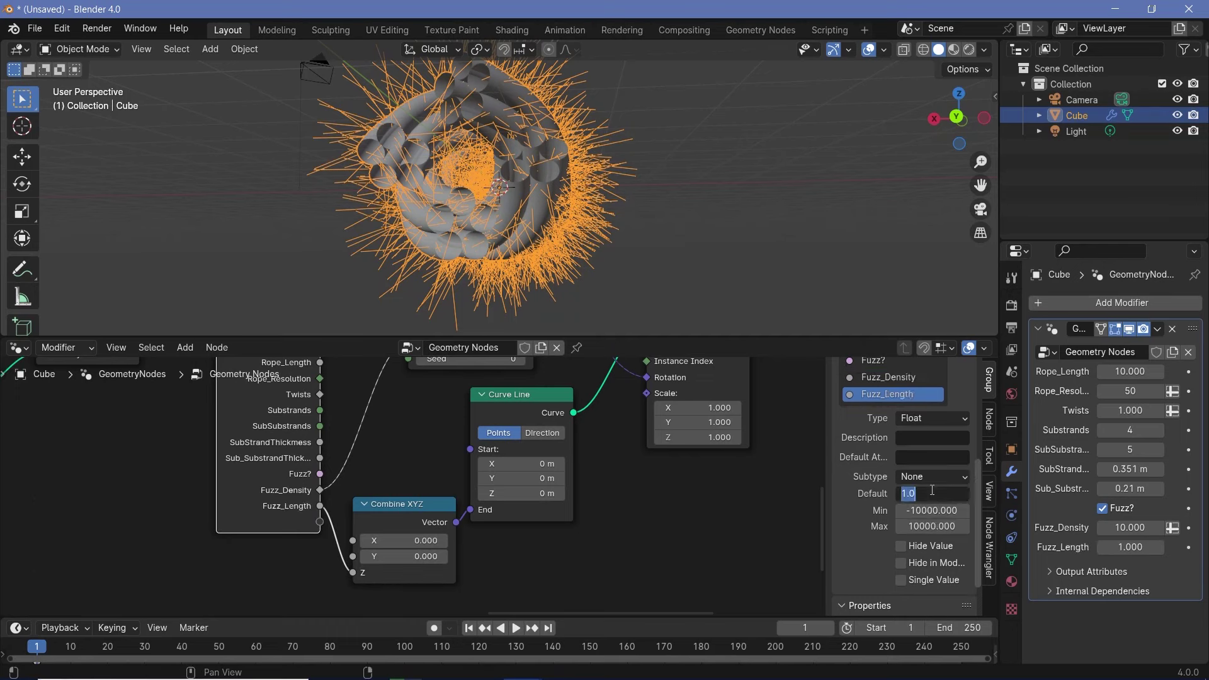
{"action": "type", "text": "0.25"}
{"action": "key", "text": "Return"}
{"action": "double_click", "coordinate": [950, 511]}
{"action": "type", "text": "0"}
{"action": "key", "text": "Return"}
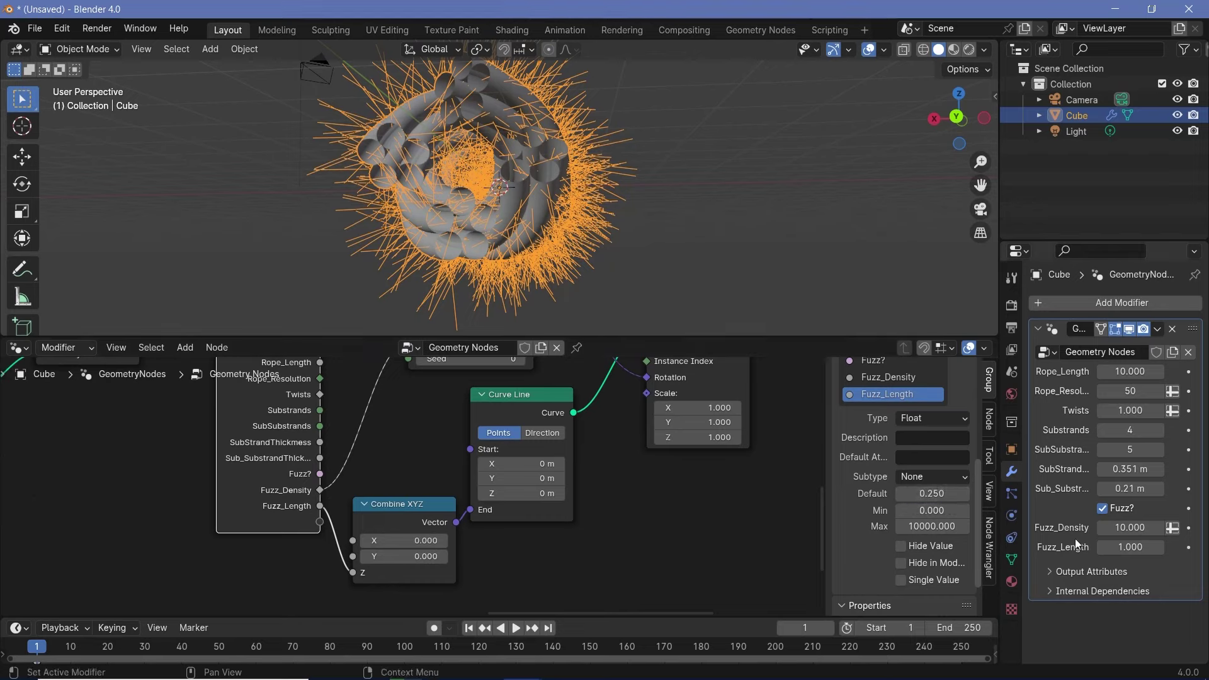
- Reduce the modifier's Fuzz_Length to about 0.514 and inspect the shortened fibres up close
{"action": "middle_click_drag", "start_coordinate": [617, 244], "coordinate": [612, 267]}
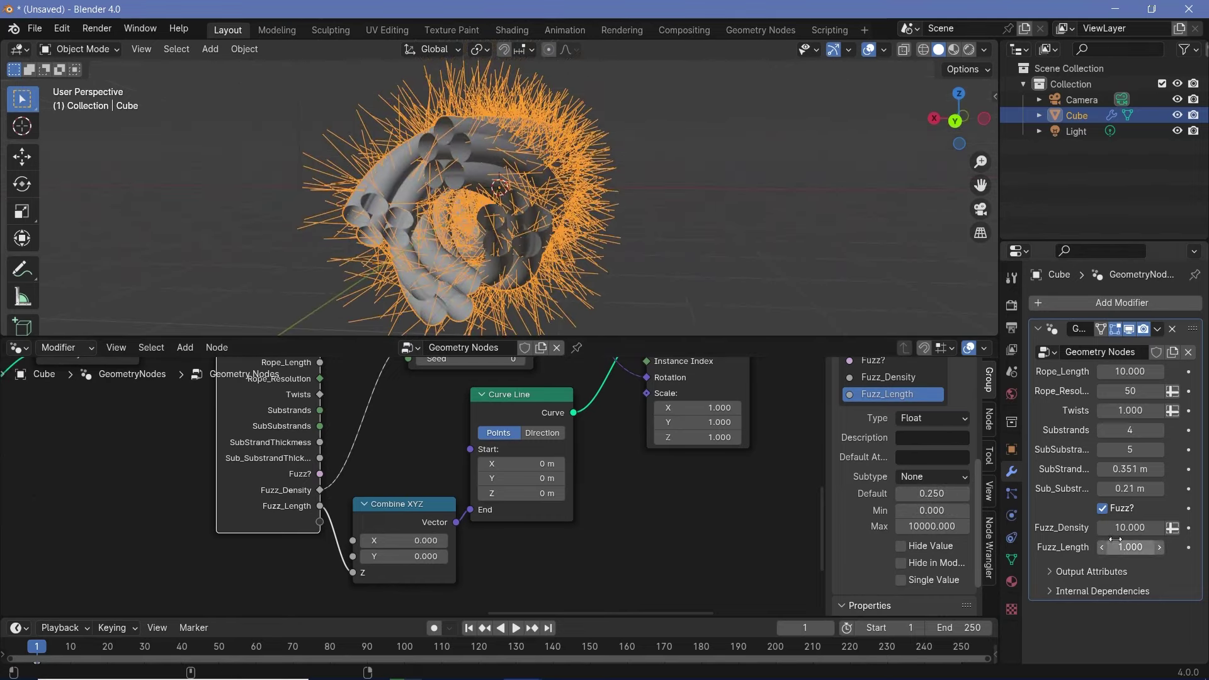
{"action": "left_click_drag", "start_coordinate": [1130, 547], "coordinate": [1118, 547]}
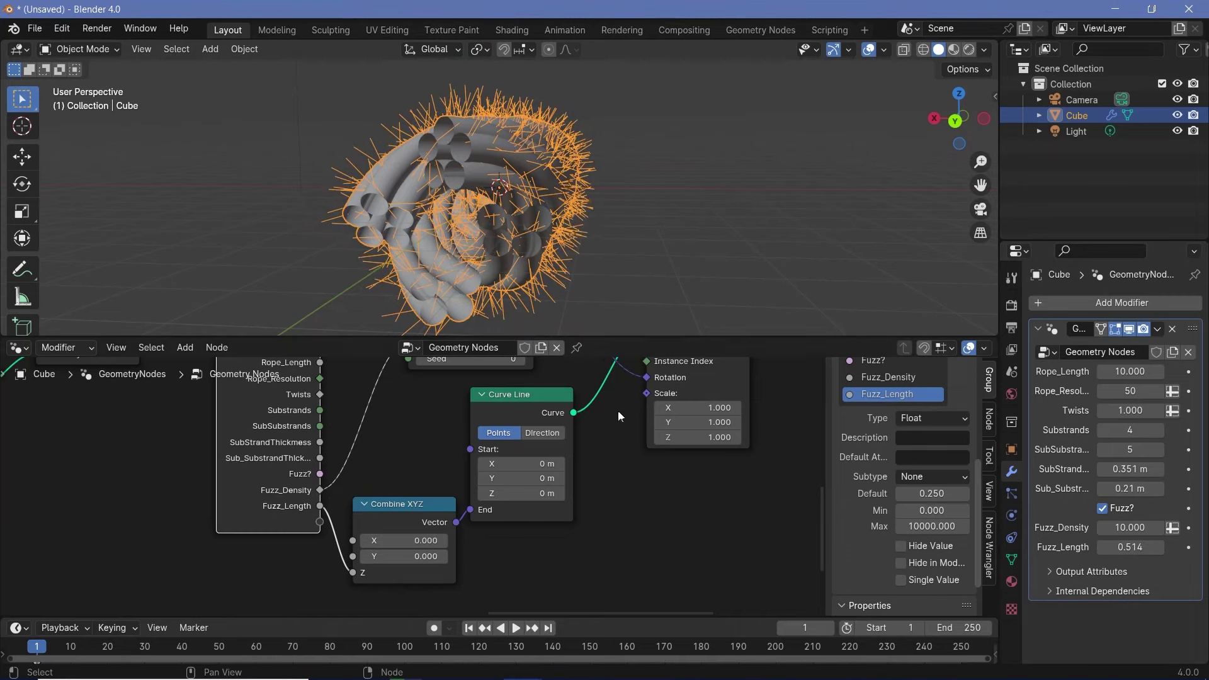
{"action": "scroll", "coordinate": [618, 410], "scroll_direction": "down", "scroll_amount": 4}
{"action": "middle_click_drag", "start_coordinate": [618, 410], "coordinate": [507, 530]}
{"action": "scroll", "coordinate": [380, 127], "scroll_direction": "up", "scroll_amount": 4}
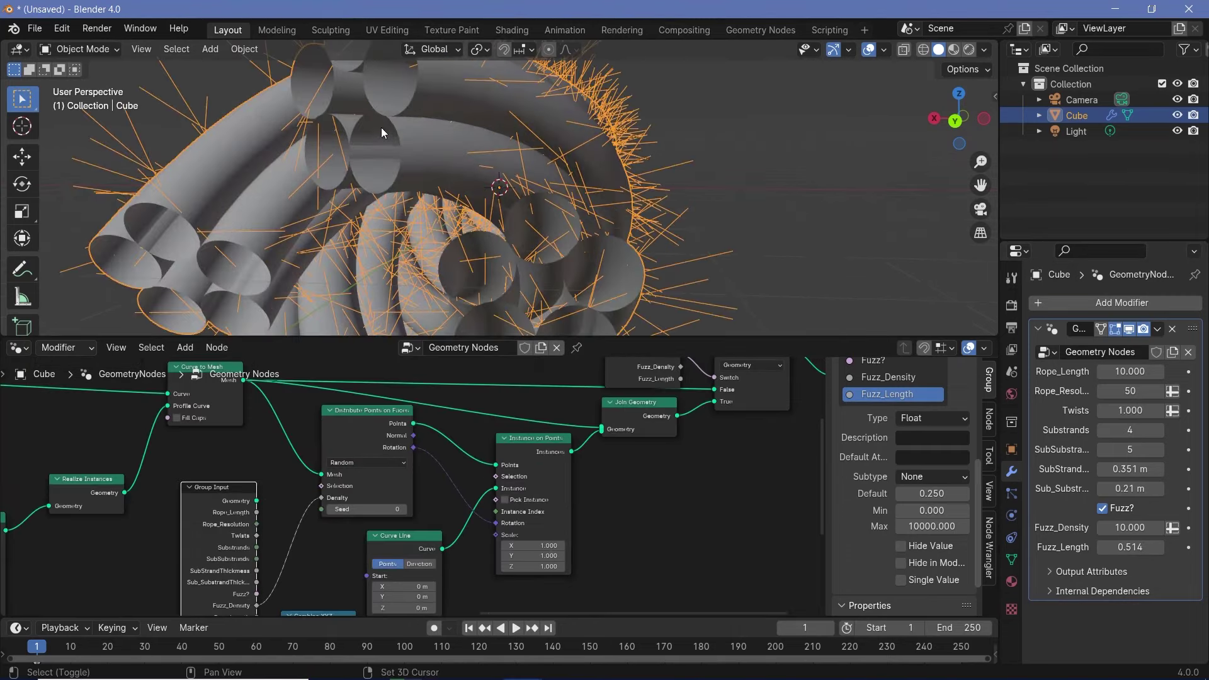
- Move the Join Geometry, Switch and final group nodes away from Instance on Points to make room for more nodes
{"action": "scroll", "coordinate": [539, 462], "scroll_direction": "down", "scroll_amount": 4}
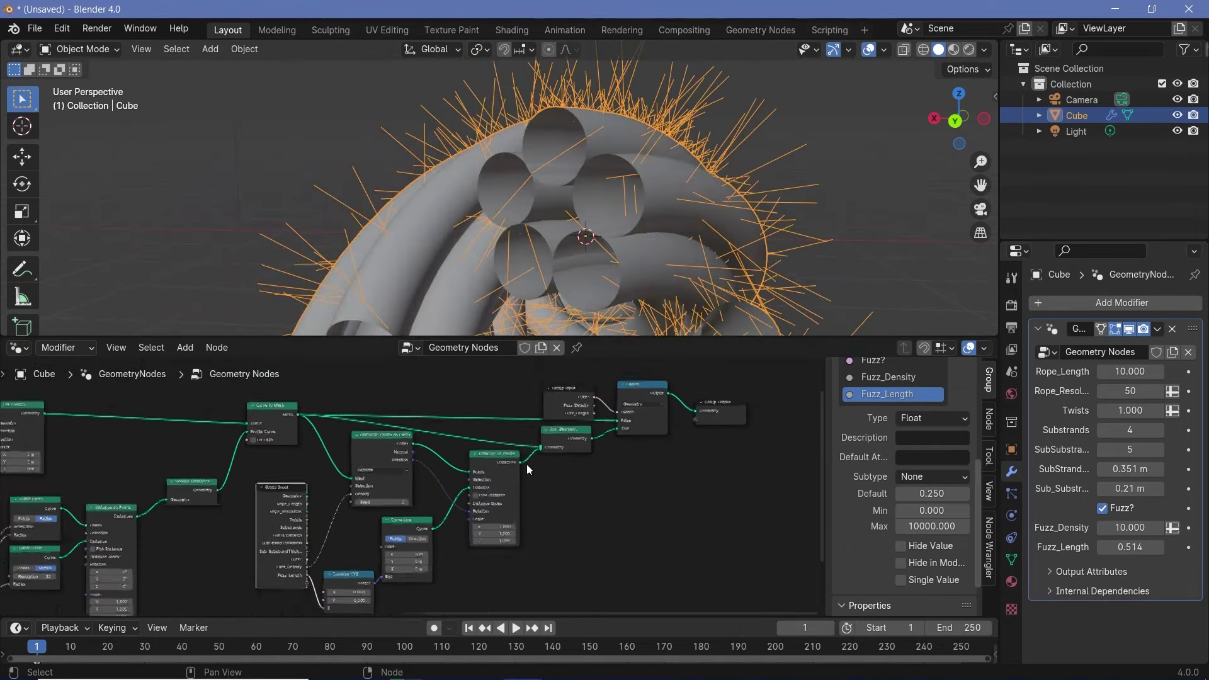
{"action": "left_click_drag", "start_coordinate": [758, 481], "coordinate": [539, 377]}
{"action": "key", "text": "g"}
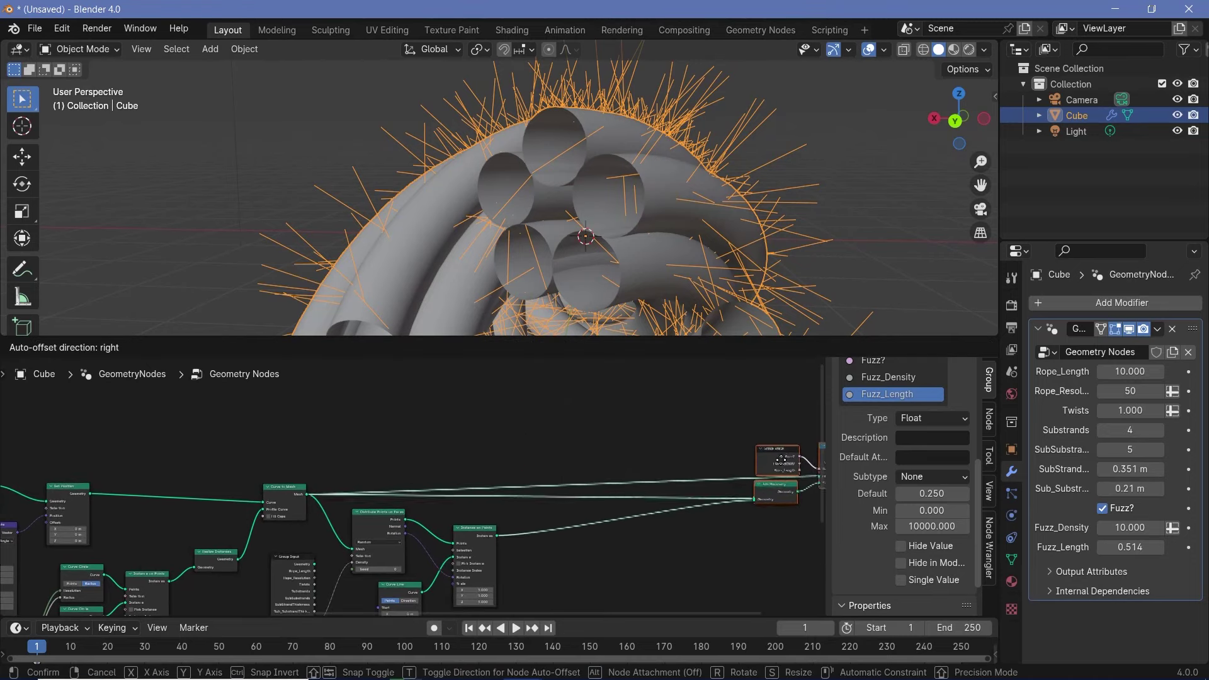
{"action": "left_click", "coordinate": [778, 429]}
- Insert a Resample Curve node between Instance on Points and Join Geometry
{"action": "scroll", "coordinate": [539, 540], "scroll_direction": "up", "scroll_amount": 4}
{"action": "middle_click_drag", "start_coordinate": [538, 540], "coordinate": [619, 439]}
{"action": "key", "text": "shift+a"}
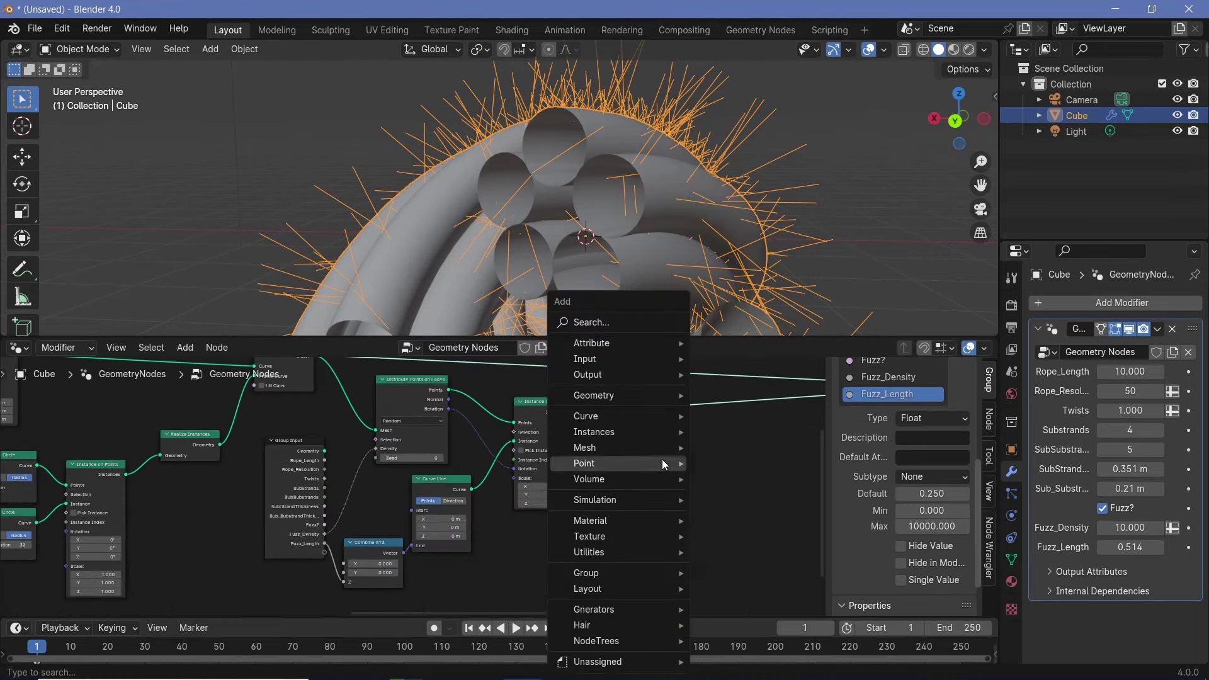
{"action": "type", "text": "resa"}
{"action": "key", "text": "Return"}
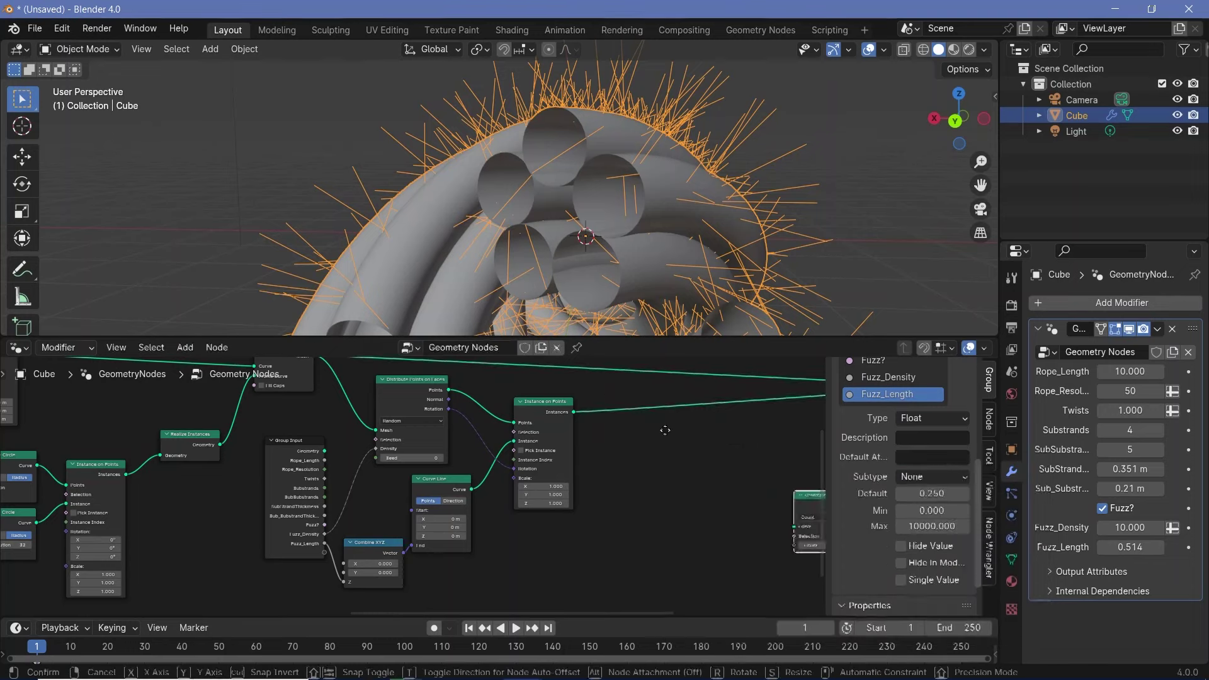
{"action": "left_click", "coordinate": [610, 406]}
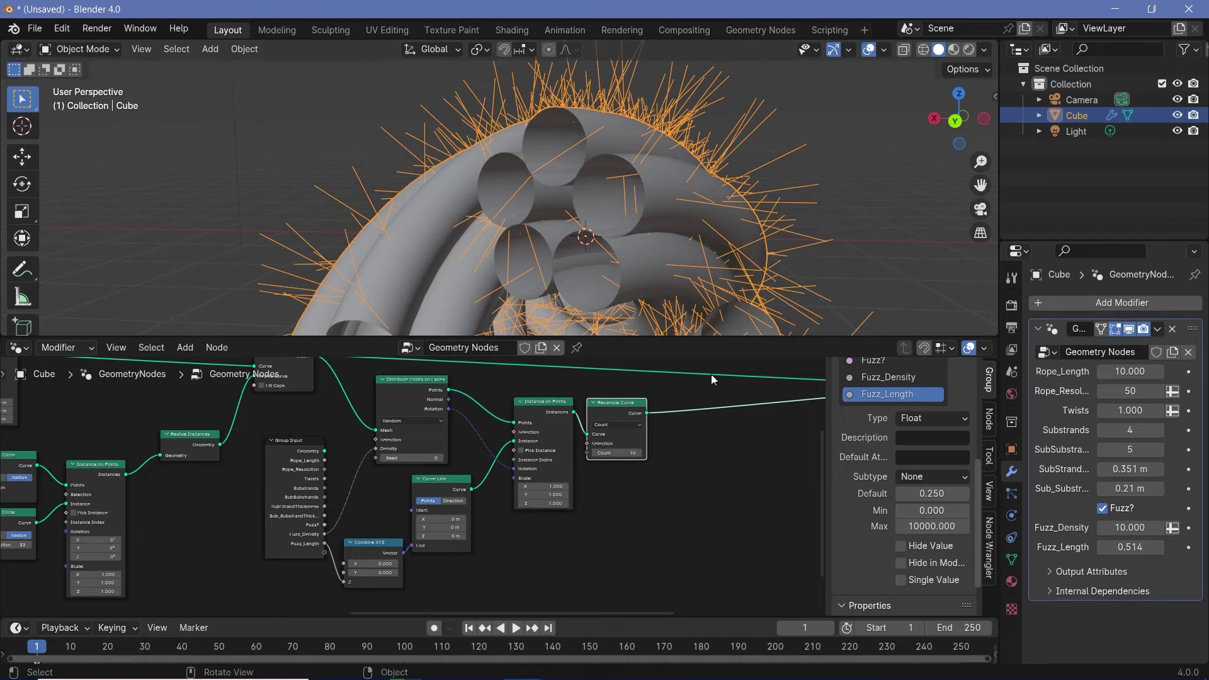
- Insert a Realize Instances node after the Resample Curve node
{"action": "middle_click_drag", "start_coordinate": [711, 374], "coordinate": [608, 378]}
{"action": "key", "text": "shift+a"}
{"action": "mouse_move", "coordinate": [618, 429]}
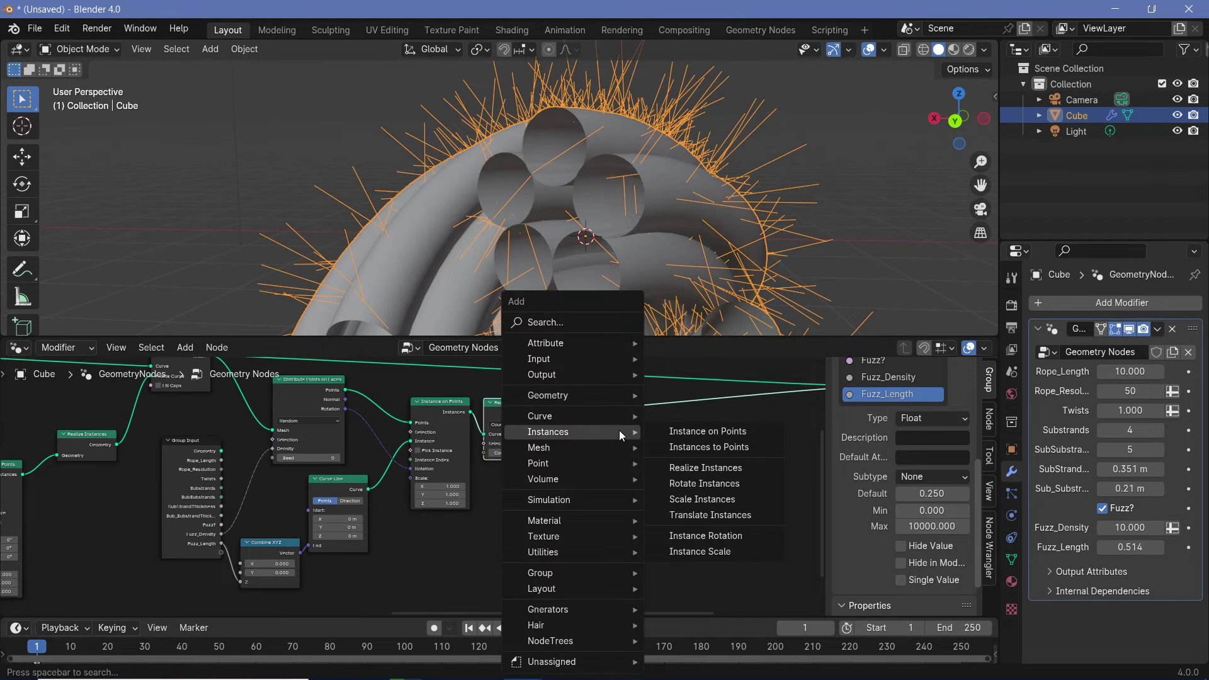
{"action": "type", "text": "rea"}
{"action": "key", "text": "Return"}
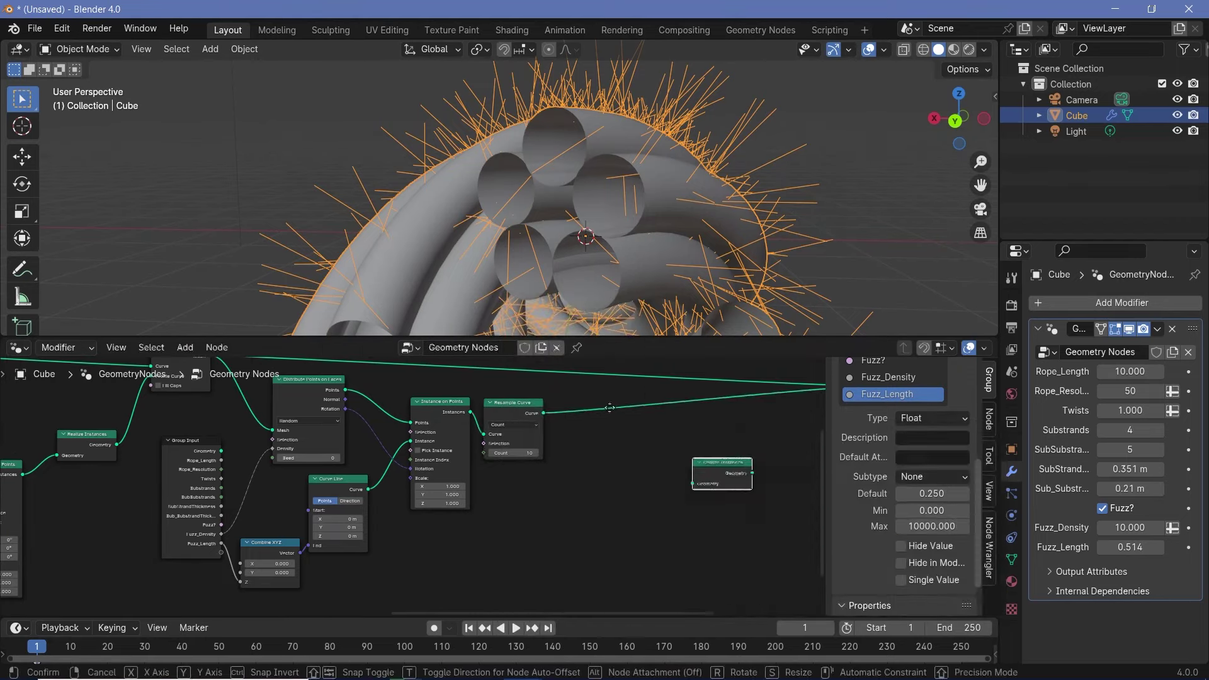
{"action": "left_click", "coordinate": [570, 418]}
- Insert a Set Position node between the new Realize Instances node and Join Geometry
{"action": "key", "text": "shift+a"}
{"action": "type", "text": "set"}
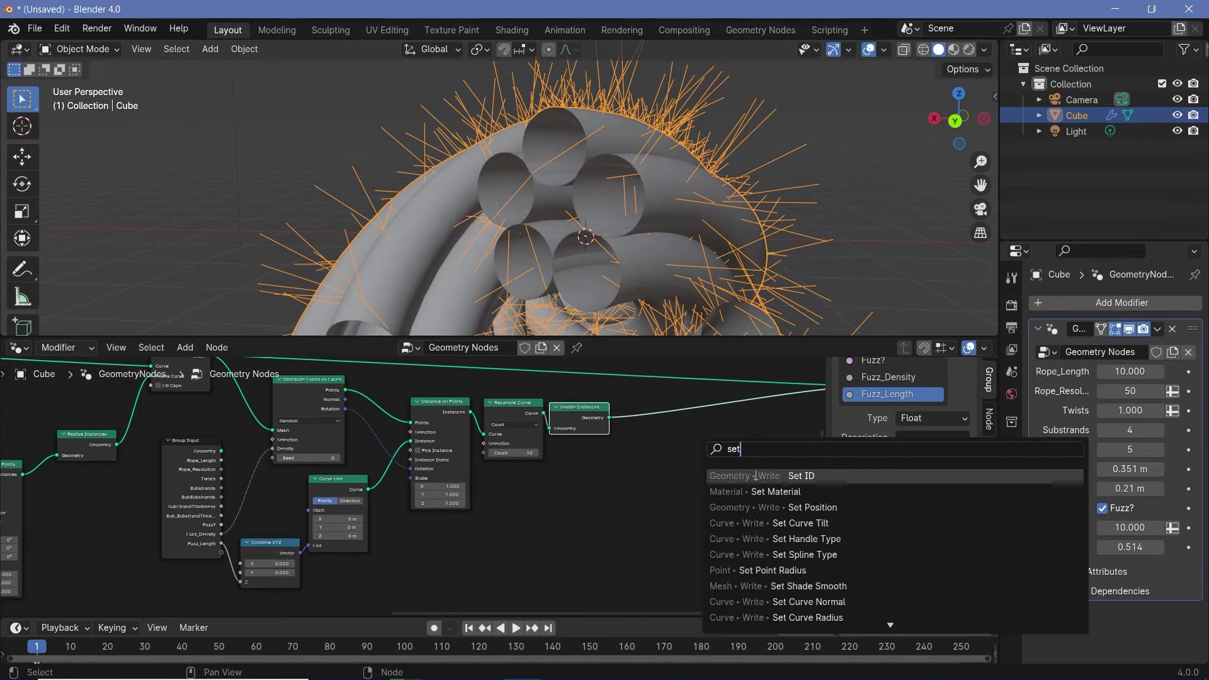
{"action": "key", "text": "Down"}
{"action": "key", "text": "Return"}
{"action": "left_click", "coordinate": [660, 428]}
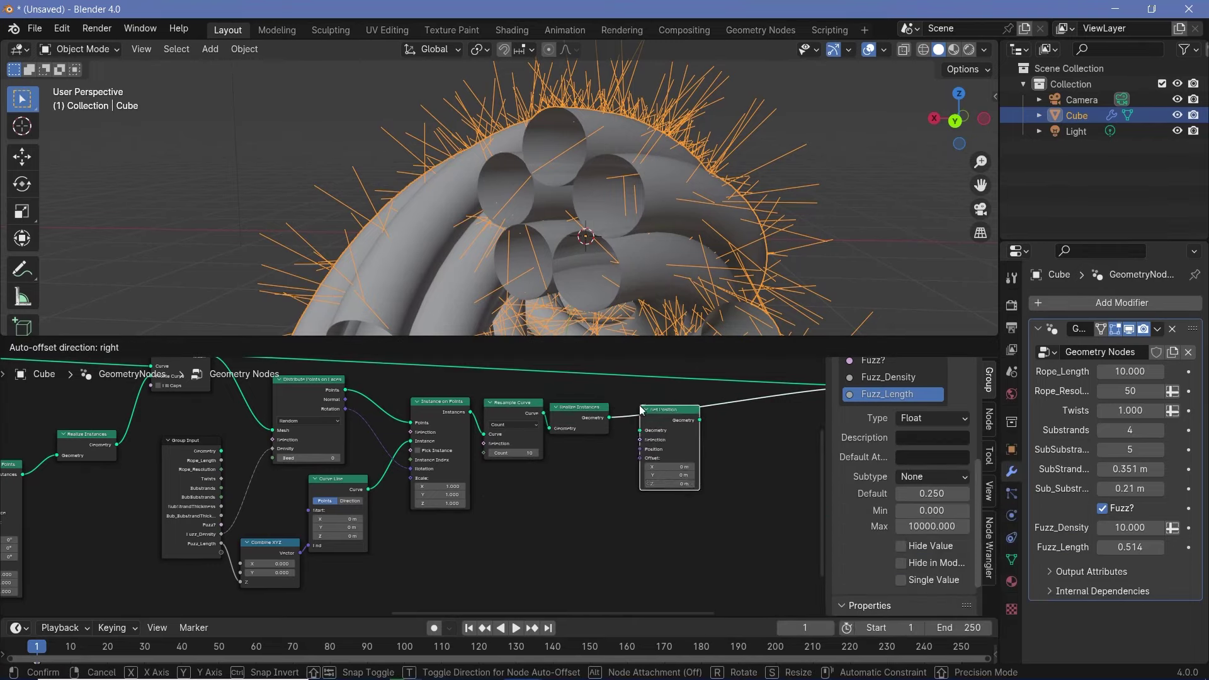
- Add a Noise Texture node below the Instance on Points node
{"action": "key", "text": "shift+a"}
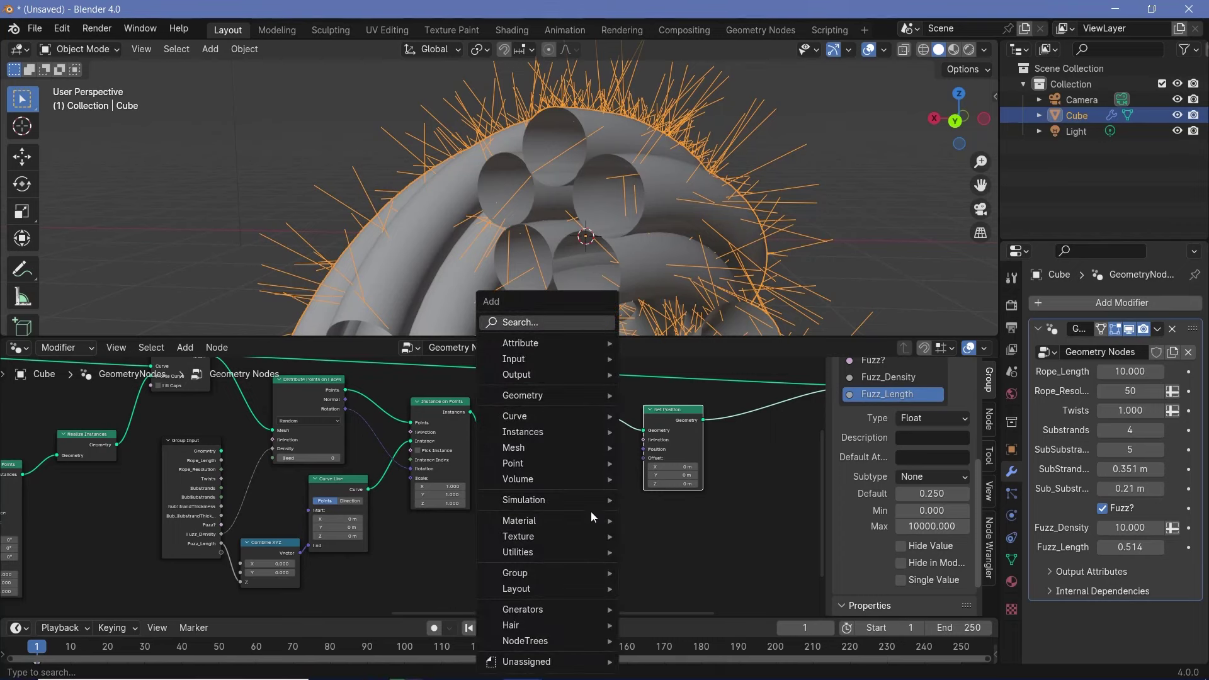
{"action": "type", "text": "nois"}
{"action": "key", "text": "Return"}
{"action": "left_click", "coordinate": [527, 524]}
- Add a Vector Math node beside the Noise Texture and set its operation to Subtract
{"action": "key", "text": "shift+a"}
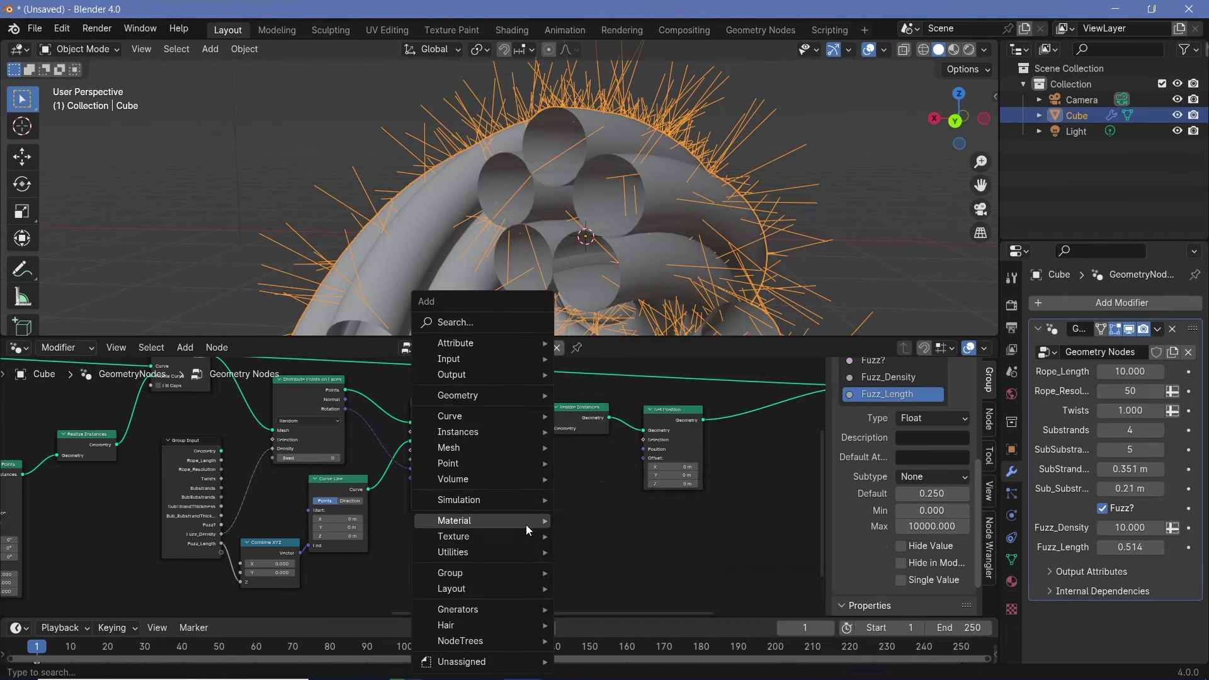
{"action": "type", "text": "vect"}
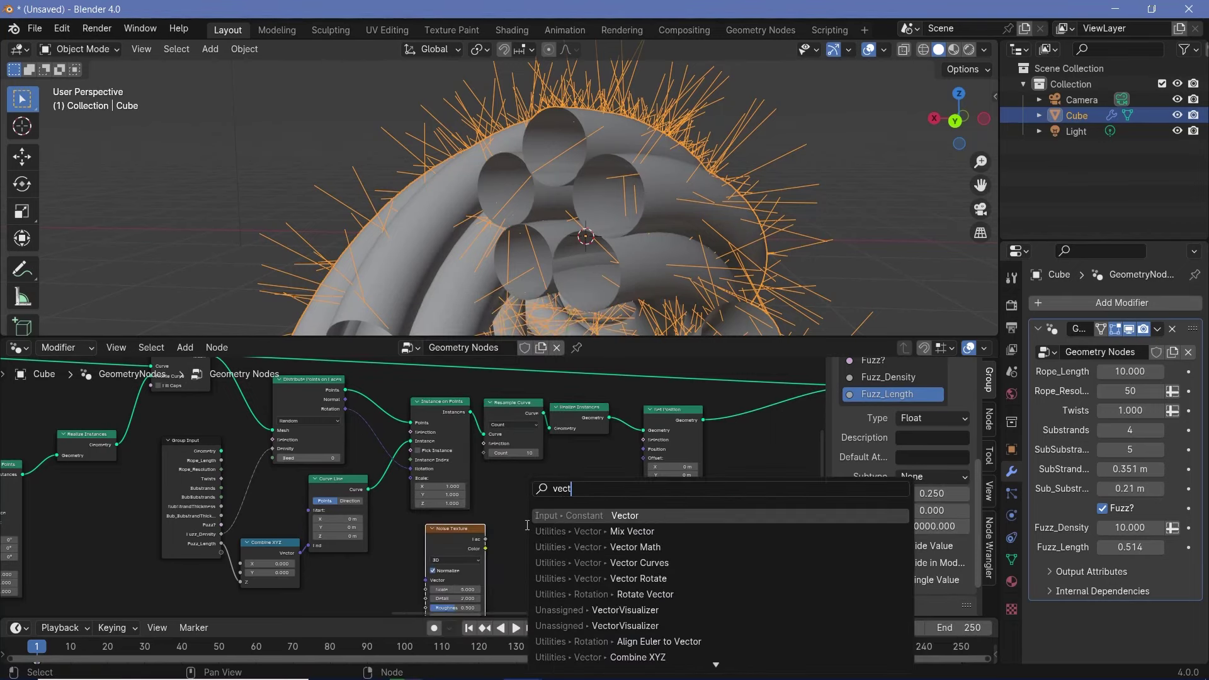
{"action": "key", "text": "Down"}
{"action": "key", "text": "Down"}
{"action": "key", "text": "Return"}
{"action": "left_click", "coordinate": [511, 527]}
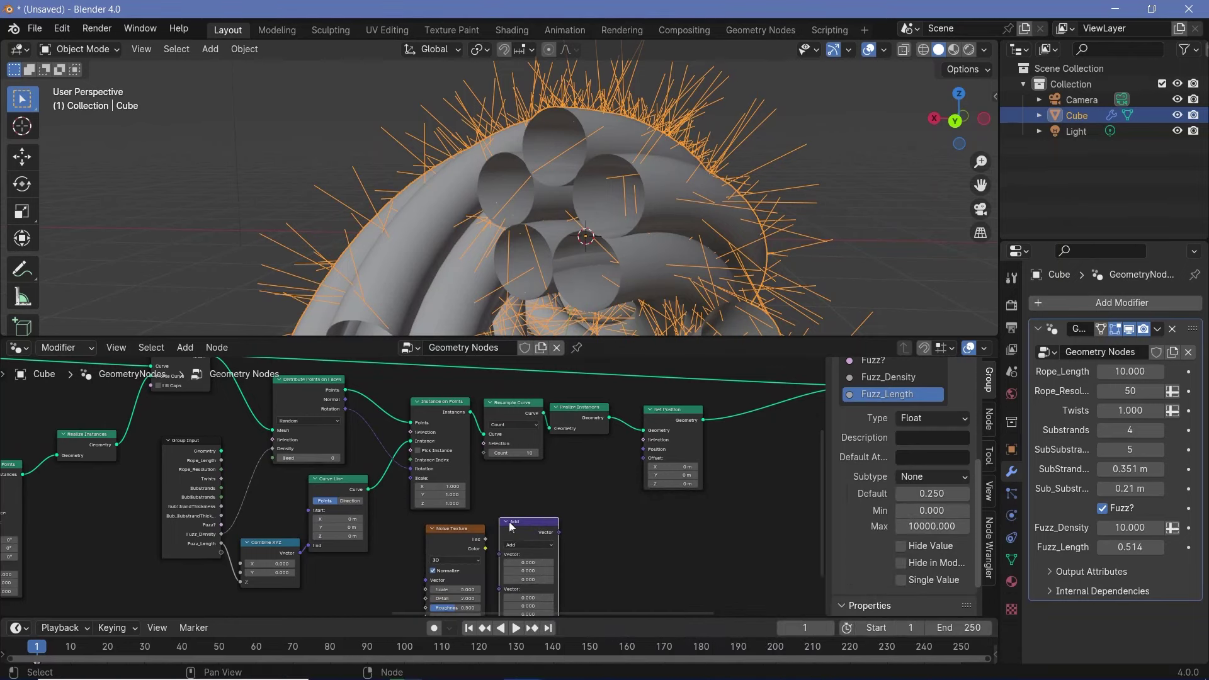
{"action": "left_click", "coordinate": [520, 546]}
{"action": "left_click", "coordinate": [526, 415]}
- Connect the Noise Texture's Color to the Subtract node and set its second vector to 0.5 on all axes
{"action": "middle_click_drag", "start_coordinate": [613, 526], "coordinate": [620, 426]}
{"action": "scroll", "coordinate": [620, 440], "scroll_direction": "up", "scroll_amount": 7}
{"action": "left_click_drag", "start_coordinate": [557, 422], "coordinate": [577, 427]}
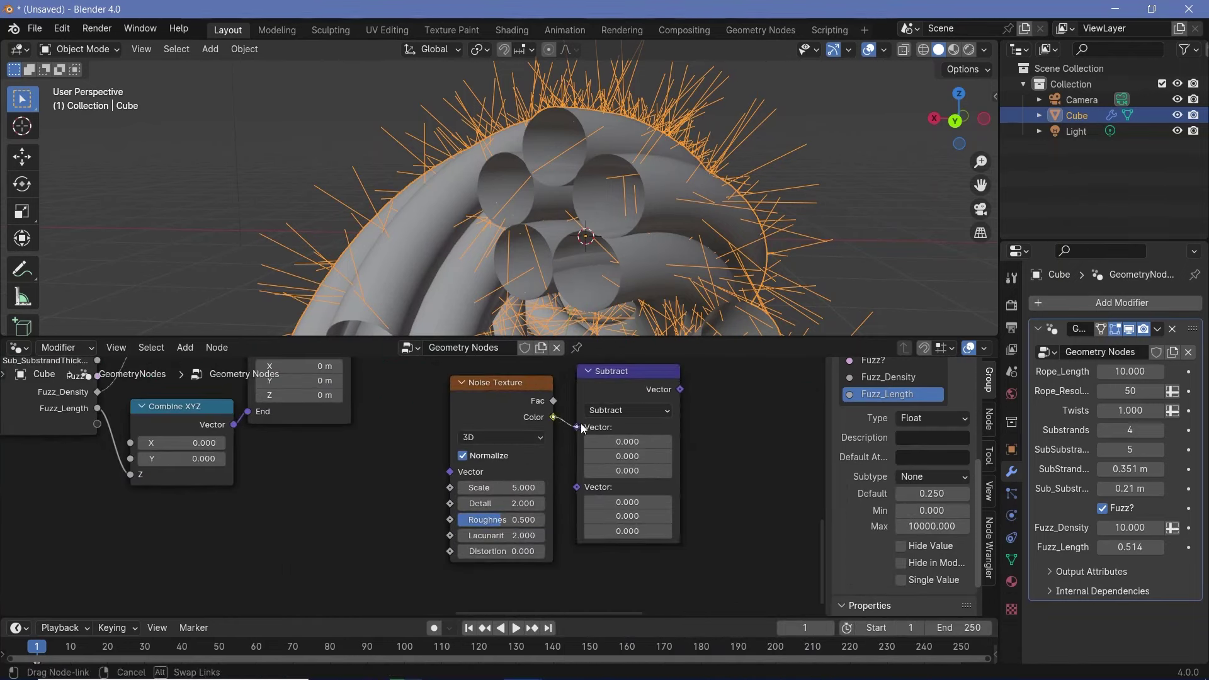
{"action": "middle_click_drag", "start_coordinate": [493, 391], "coordinate": [358, 470]}
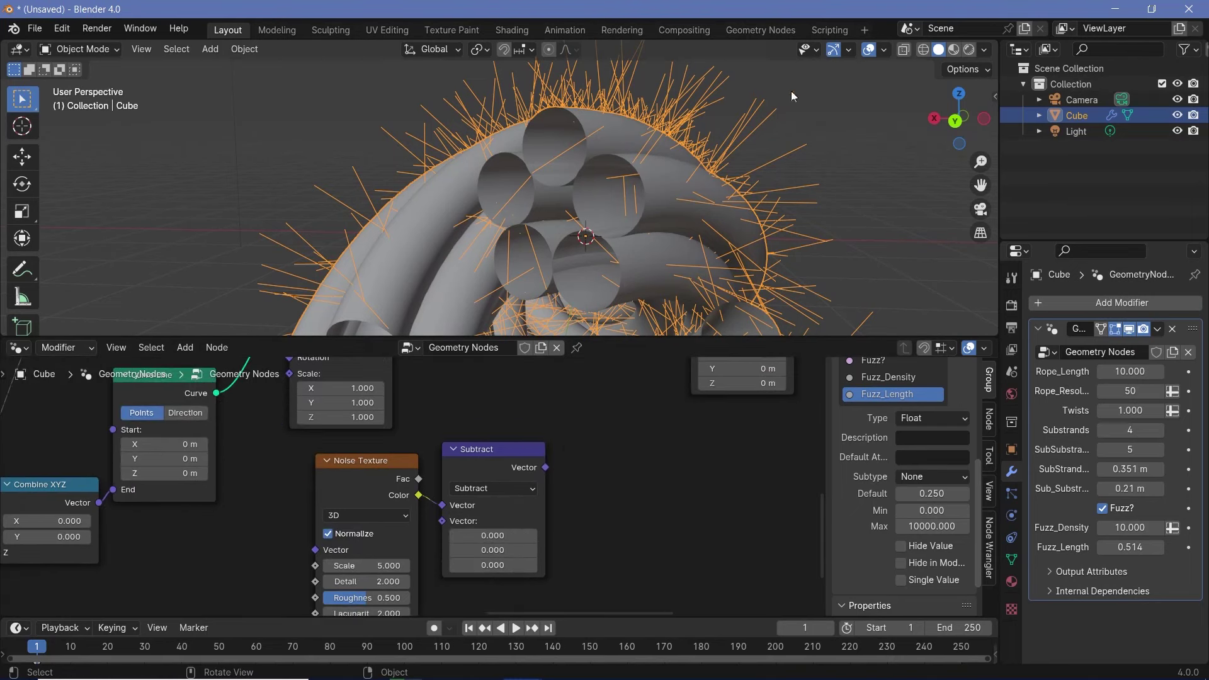
{"action": "middle_click_drag", "start_coordinate": [617, 496], "coordinate": [592, 509]}
{"action": "left_click", "coordinate": [469, 545]}
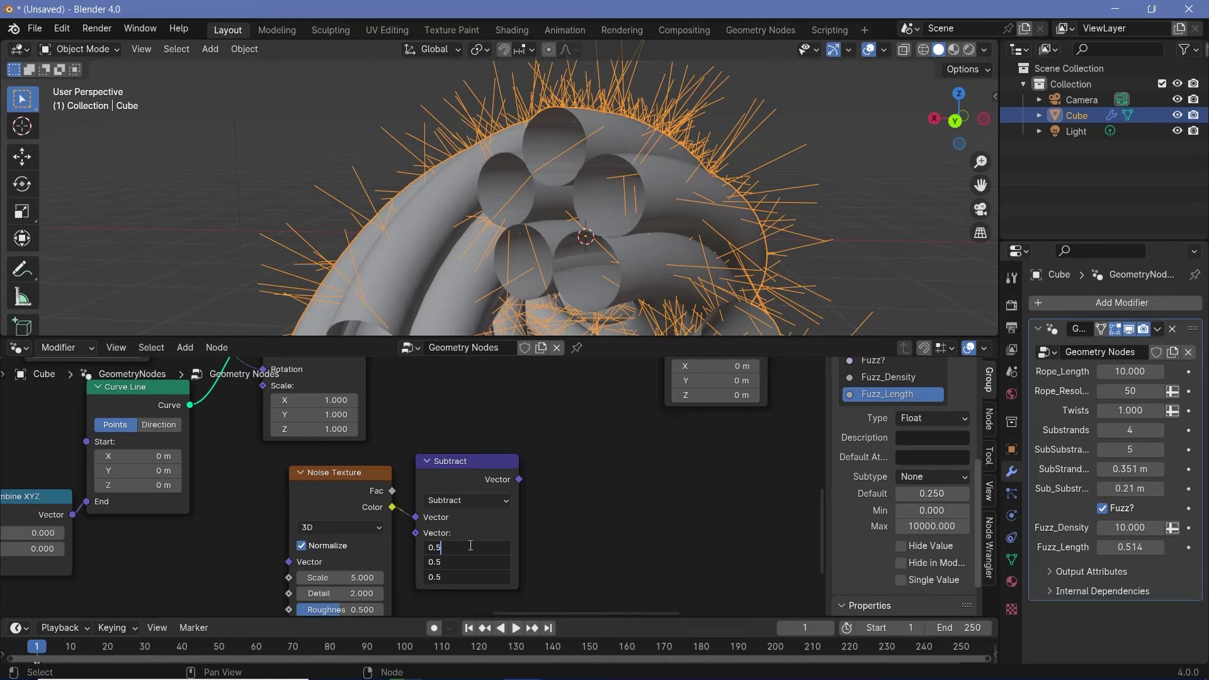
{"action": "type", "text": "0.5"}
{"action": "key", "text": "Return"}
- Duplicate the Subtract node as a Scale operation and link it between Subtract and the Set Position Offset
{"action": "left_click", "coordinate": [470, 477]}
{"action": "key", "text": "shift+d"}
{"action": "left_click", "coordinate": [592, 482]}
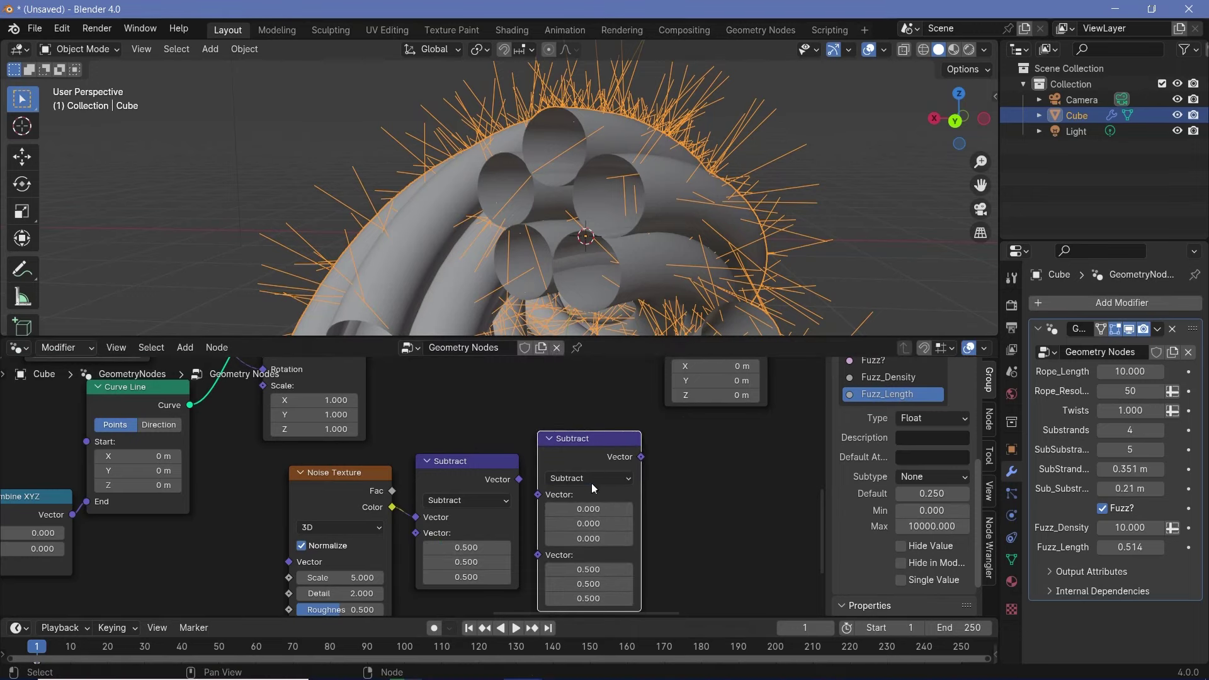
{"action": "left_click", "coordinate": [592, 482]}
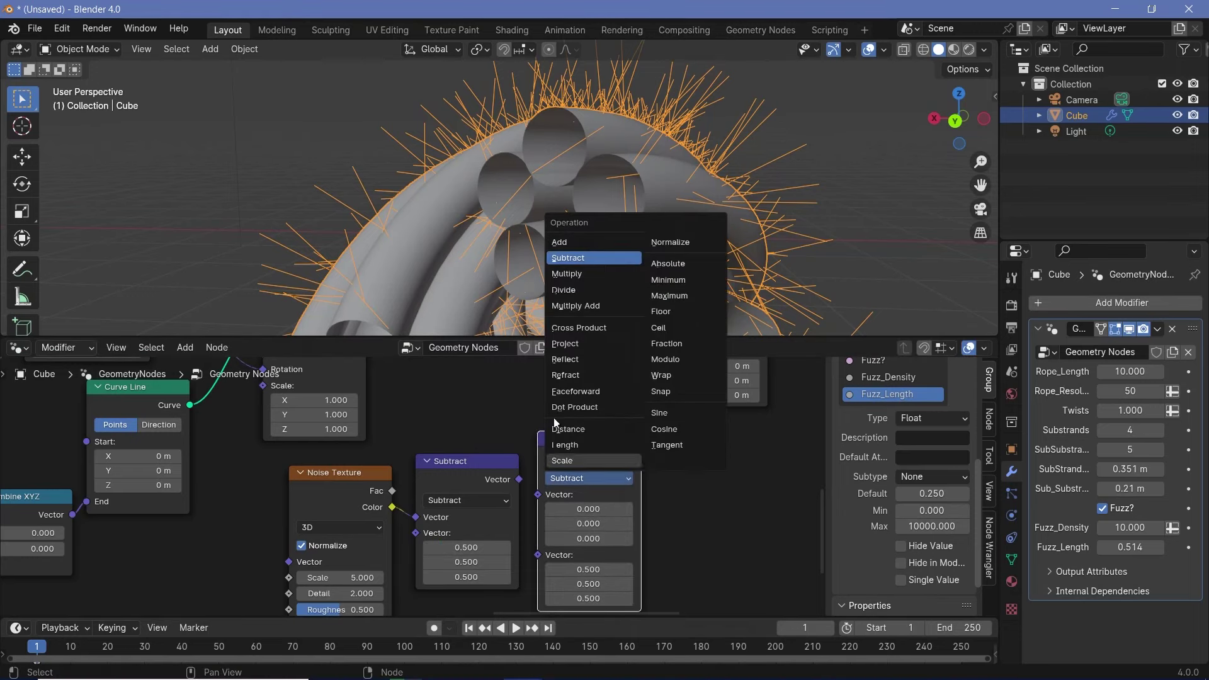
{"action": "left_click", "coordinate": [564, 461]}
{"action": "left_click_drag", "start_coordinate": [519, 479], "coordinate": [538, 493]}
{"action": "left_click_drag", "start_coordinate": [603, 457], "coordinate": [676, 467]}
{"action": "mouse_move", "coordinate": [603, 491]}
{"action": "middle_mouse_down"}
{"action": "mouse_move", "coordinate": [705, 383]}
{"action": "mouse_move", "coordinate": [617, 501]}
{"action": "middle_mouse_up"}
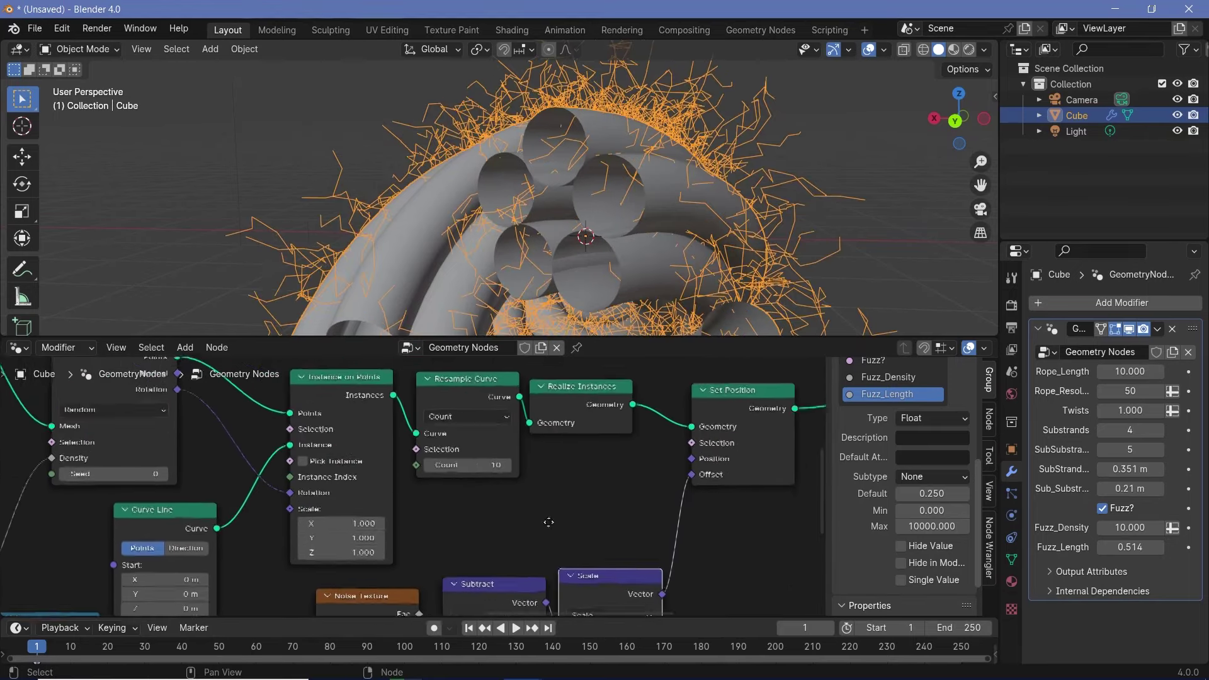
- Set the Resample Curve count for the fuzz strands to 15
{"action": "scroll", "coordinate": [519, 507], "scroll_direction": "up", "scroll_amount": 4}
{"action": "left_click_drag", "start_coordinate": [481, 466], "coordinate": [517, 466]}
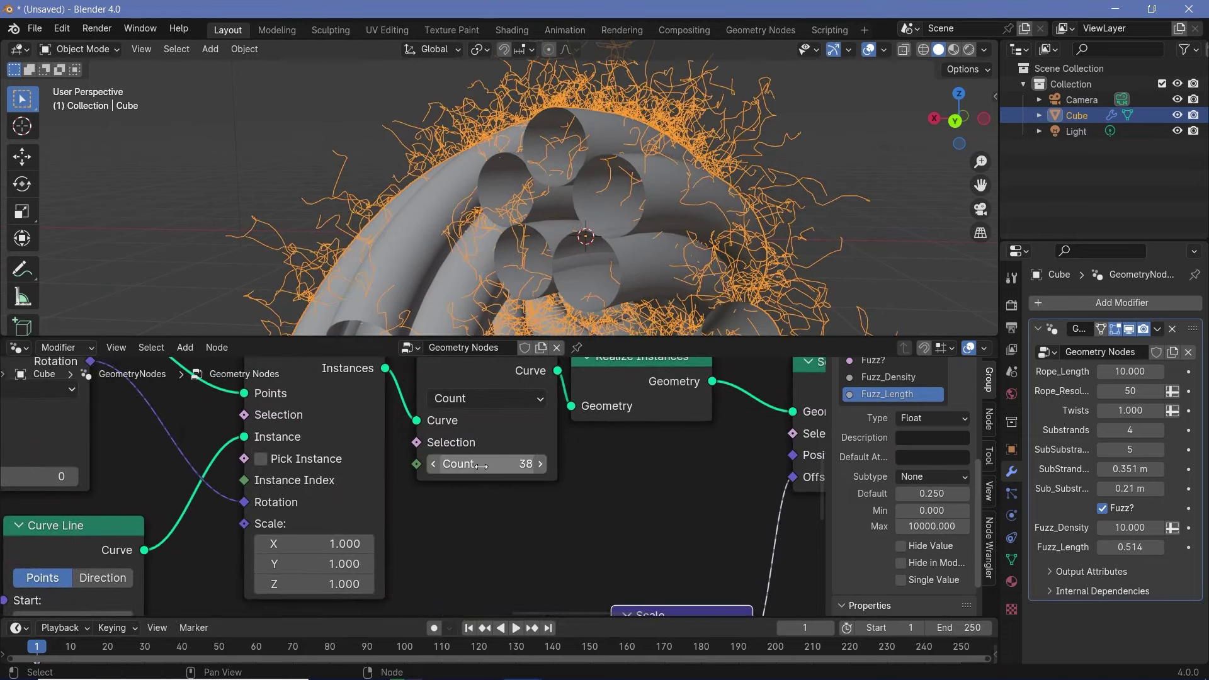
{"action": "left_click", "coordinate": [482, 466]}
{"action": "key", "text": "Return"}
- Set the Noise Texture scale to 1.640 and the vector Scale node's factor to 0.530
{"action": "scroll", "coordinate": [482, 467], "scroll_direction": "down", "scroll_amount": 5}
{"action": "middle_click_drag", "start_coordinate": [453, 561], "coordinate": [502, 421]}
{"action": "left_click_drag", "start_coordinate": [474, 545], "coordinate": [444, 546], "text": "shift"}
{"action": "left_click_drag", "start_coordinate": [668, 496], "coordinate": [642, 496]}
- Compare the rope fuzz with viewport overlays off and on, viewing it from another angle
{"action": "middle_click_drag", "start_coordinate": [598, 252], "coordinate": [811, 178]}
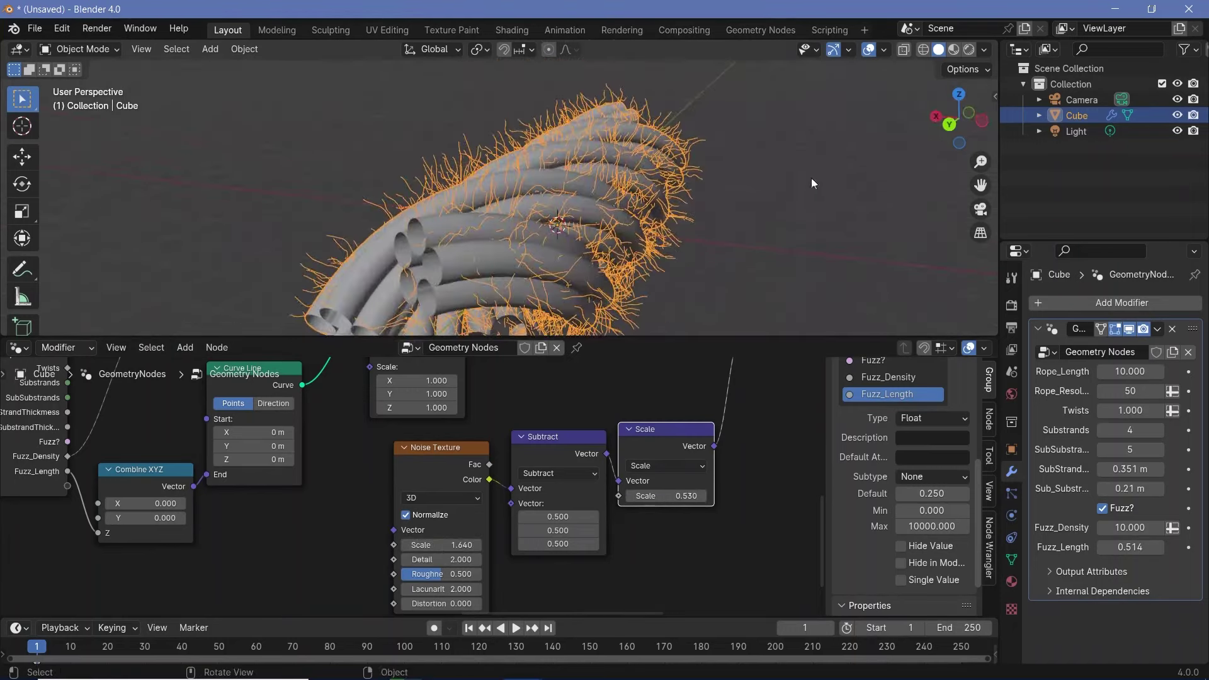
{"action": "left_click", "coordinate": [868, 53]}
{"action": "left_click", "coordinate": [868, 55]}
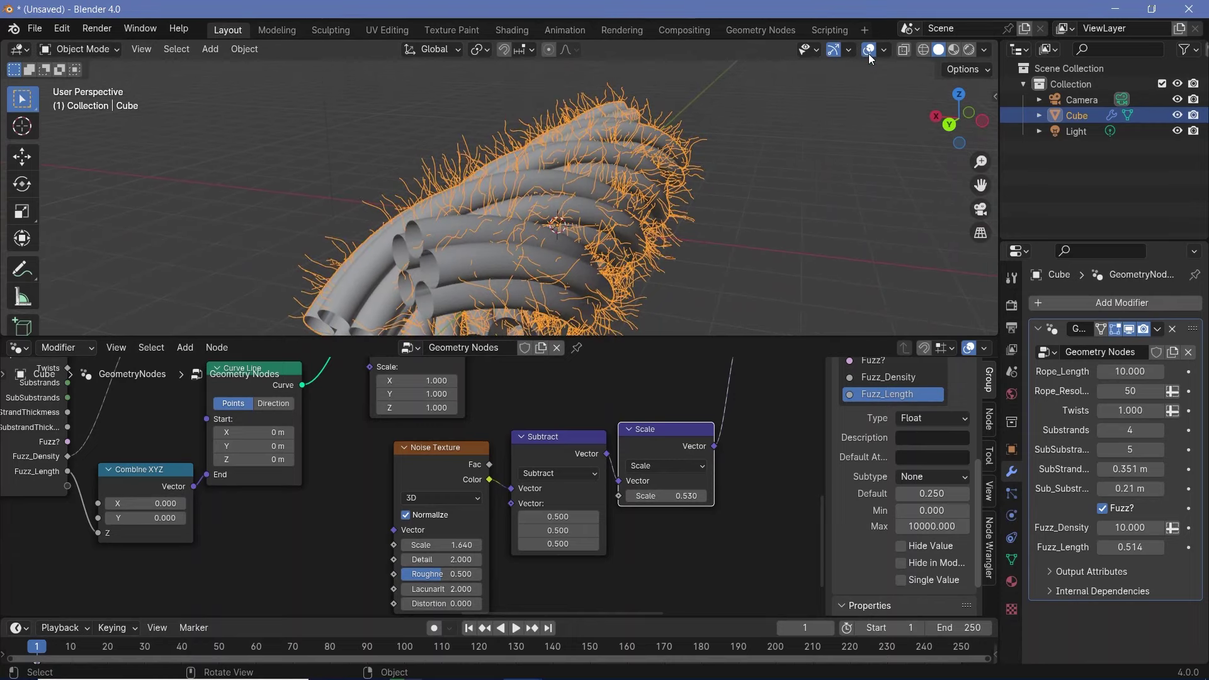
{"action": "left_click", "coordinate": [867, 55]}
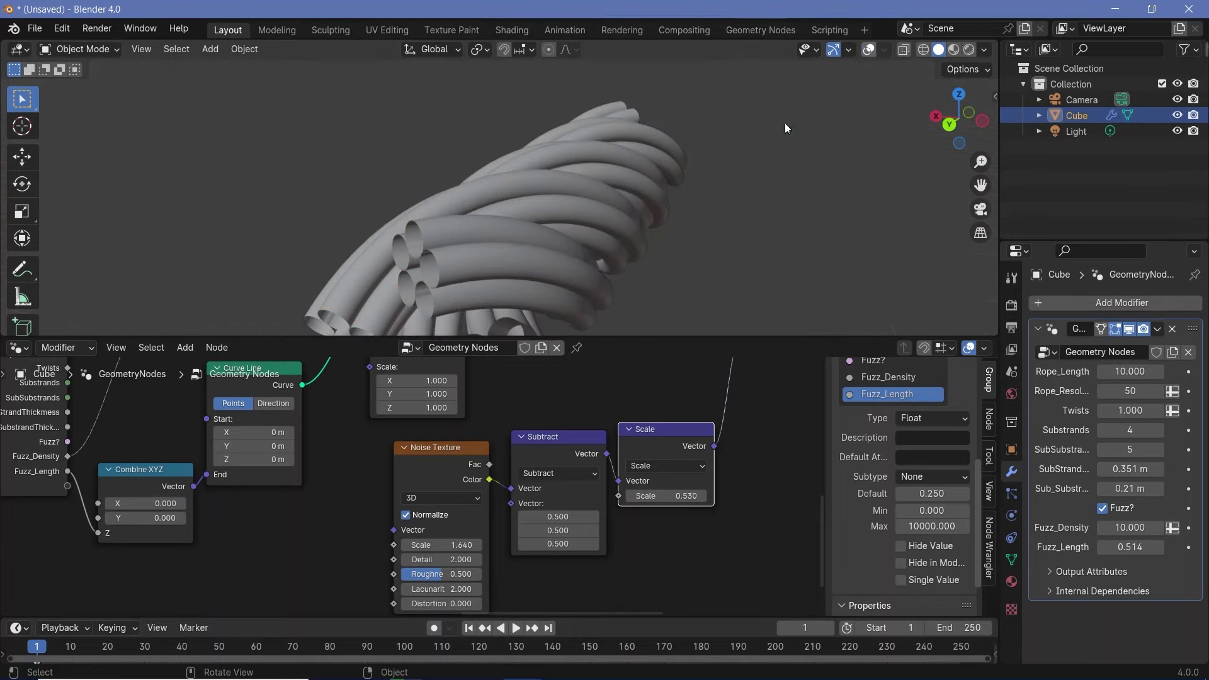
{"action": "left_click", "coordinate": [868, 53]}
{"action": "middle_click_drag", "start_coordinate": [700, 266], "coordinate": [568, 280]}
{"action": "scroll", "coordinate": [739, 477], "scroll_direction": "down", "scroll_amount": 2}
- Insert a Curve to Mesh node between Set Position and Join Geometry
{"action": "middle_click_drag", "start_coordinate": [739, 477], "coordinate": [462, 621]}
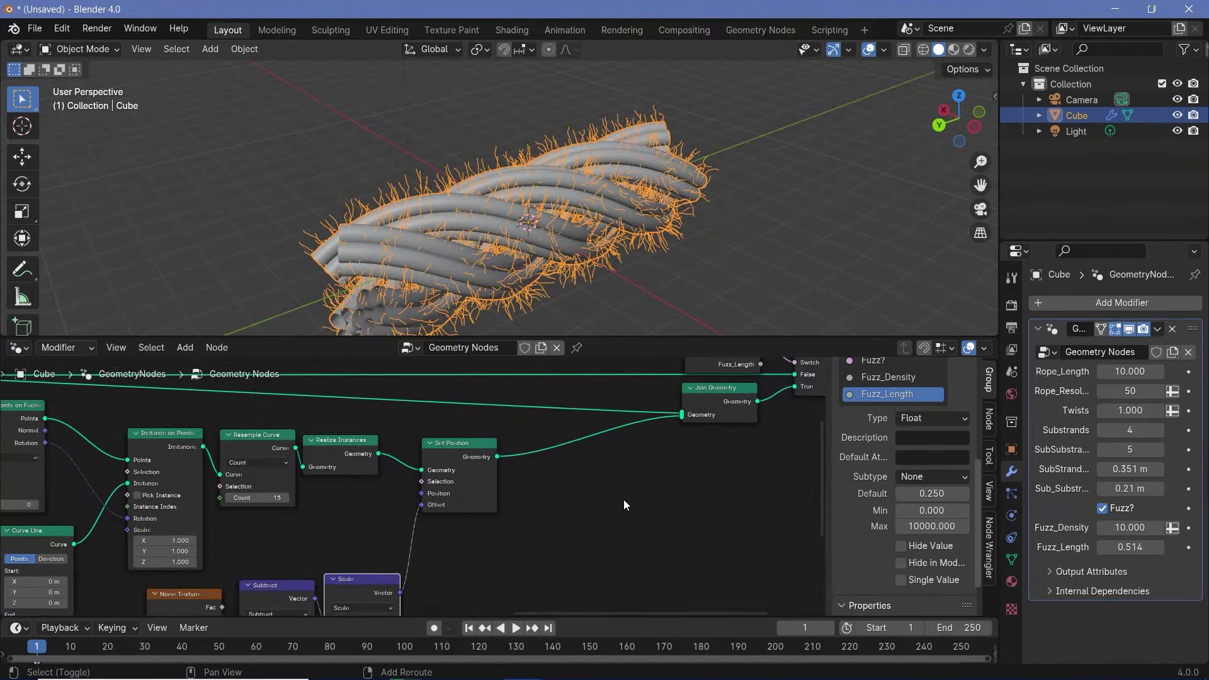
{"action": "key", "text": "shift+a"}
{"action": "type", "text": "curve"}
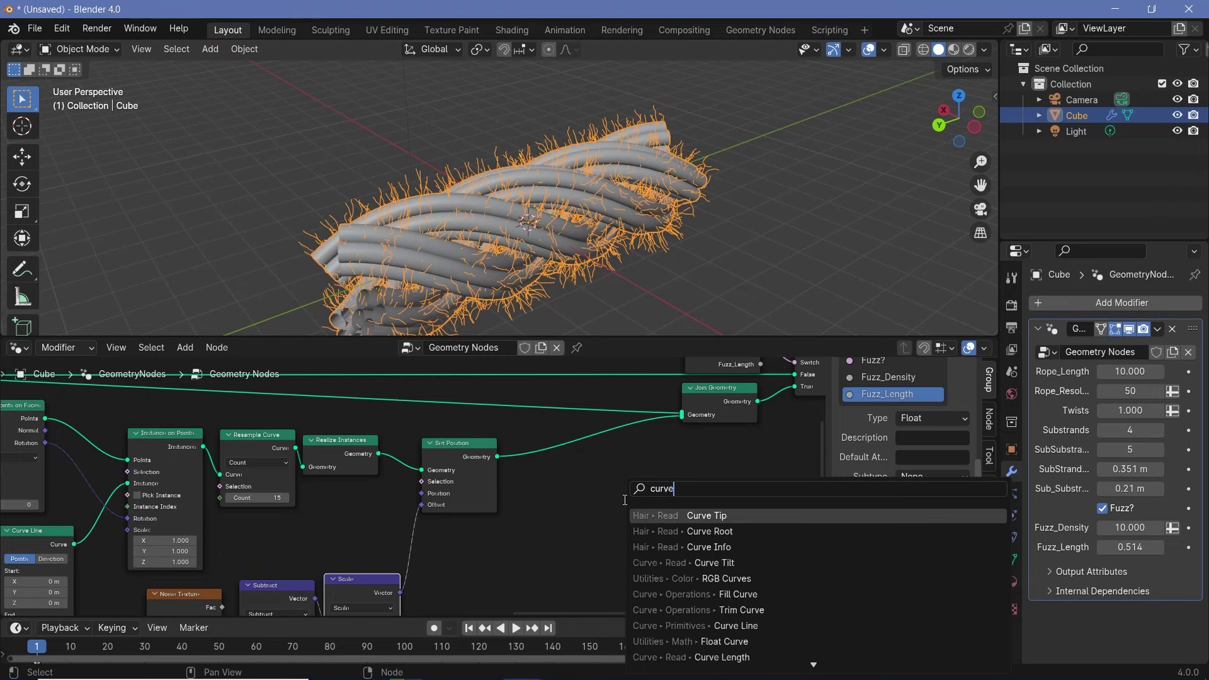
{"action": "type", "text": " to"}
{"action": "key", "text": "Return"}
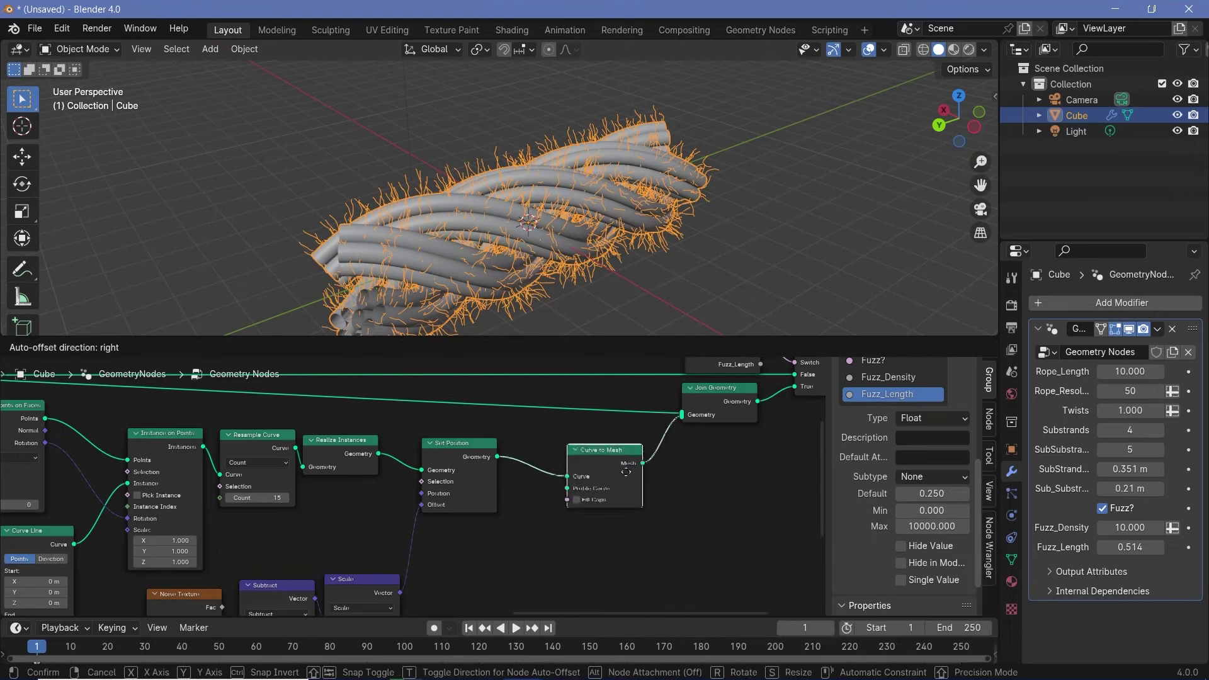
{"action": "left_click", "coordinate": [641, 481]}
- Shift the Join Geometry, Switch, Group Input and Group Output nodes at the end of the tree farther from Curve to Mesh
{"action": "scroll", "coordinate": [701, 473], "scroll_direction": "down", "scroll_amount": 3}
{"action": "middle_click_drag", "start_coordinate": [701, 473], "coordinate": [504, 538]}
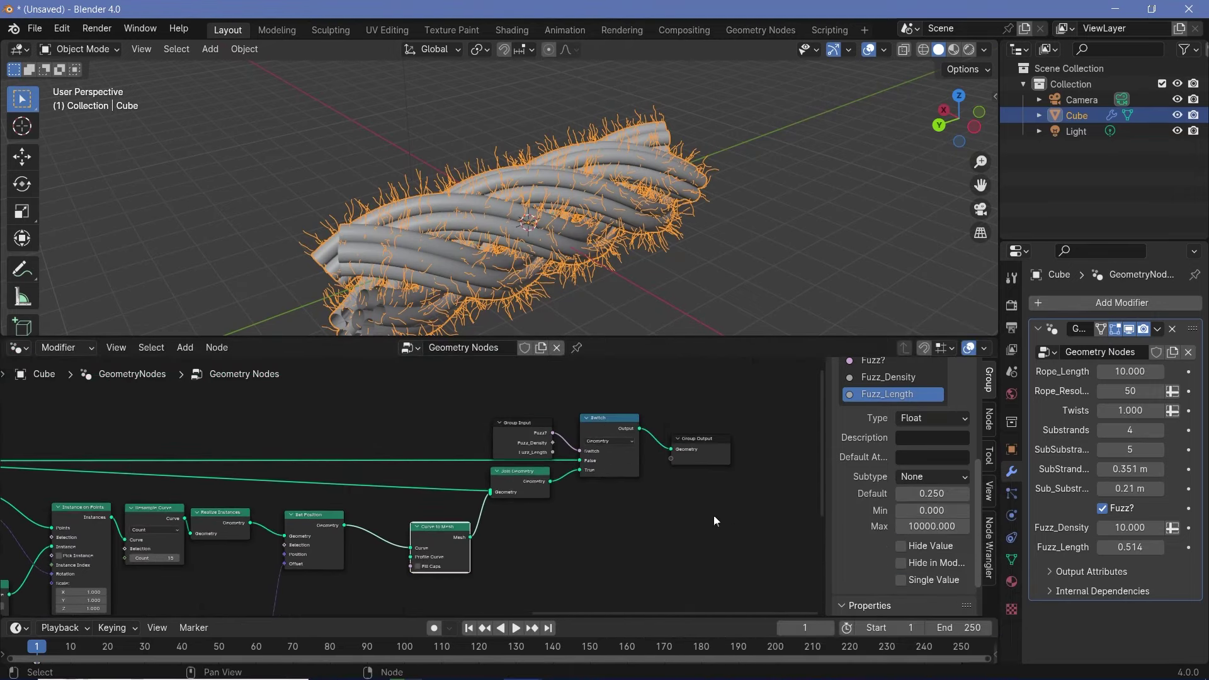
{"action": "left_click_drag", "start_coordinate": [713, 515], "coordinate": [622, 402]}
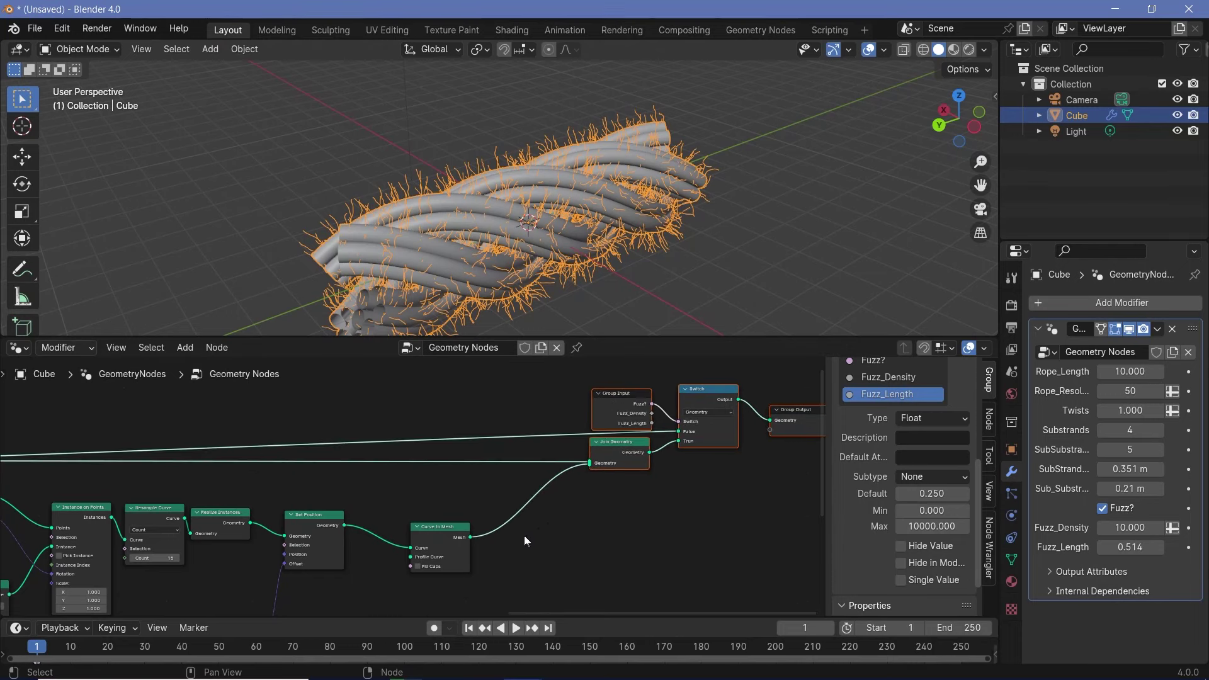
- Add a Curve Line node below the Curve to Mesh node
{"action": "middle_click_drag", "start_coordinate": [473, 544], "coordinate": [591, 478]}
{"action": "scroll", "coordinate": [591, 478], "scroll_direction": "up", "scroll_amount": 6}
{"action": "middle_click_drag", "start_coordinate": [502, 526], "coordinate": [519, 464]}
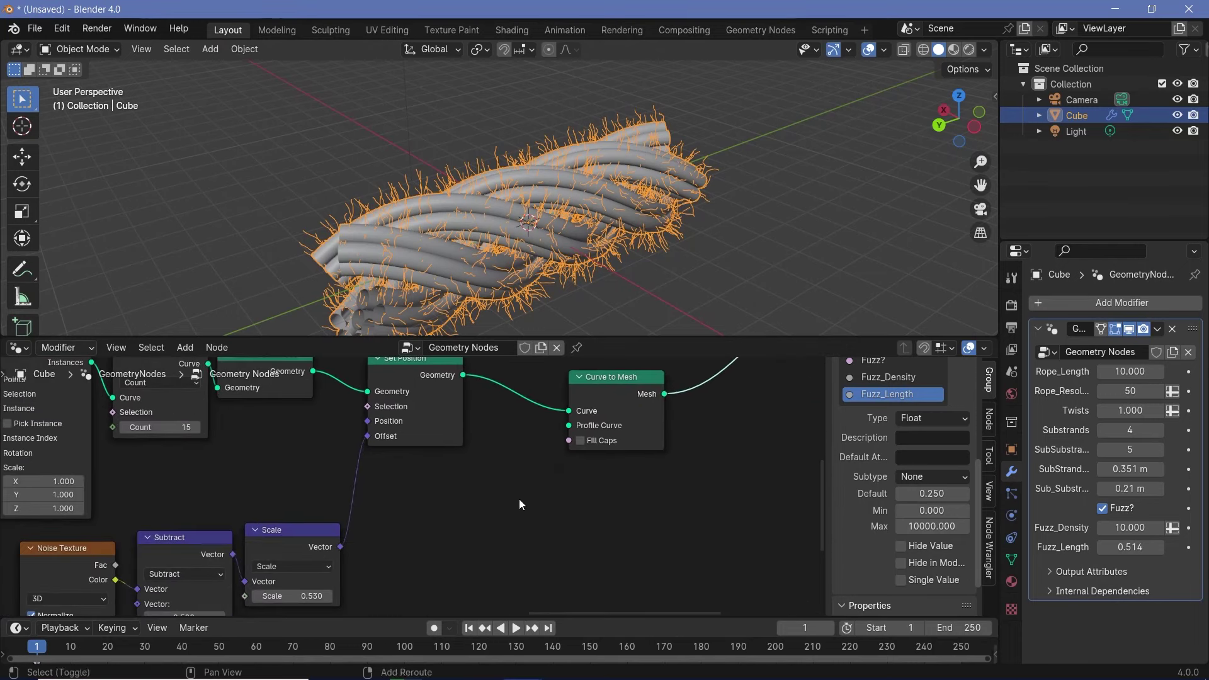
{"action": "key", "text": "shift+a"}
{"action": "type", "text": "c"}
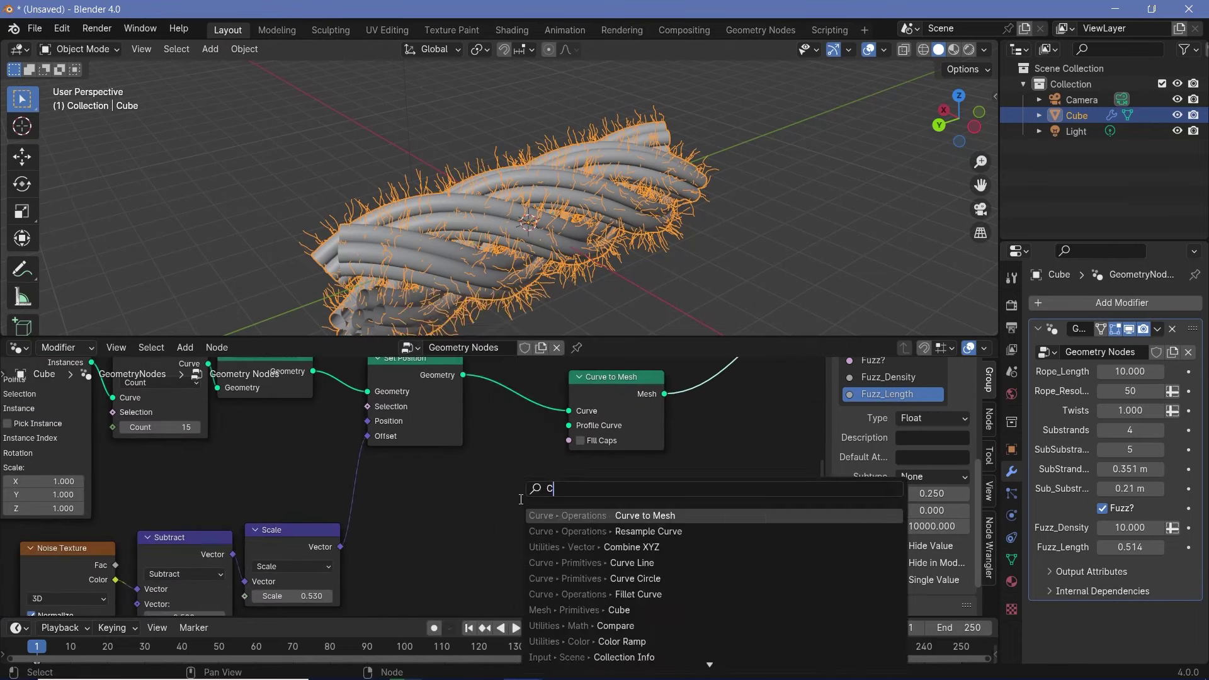
{"action": "left_click", "coordinate": [592, 561]}
{"action": "scroll", "coordinate": [476, 485], "scroll_direction": "down", "scroll_amount": 2}
{"action": "left_click", "coordinate": [503, 508]}
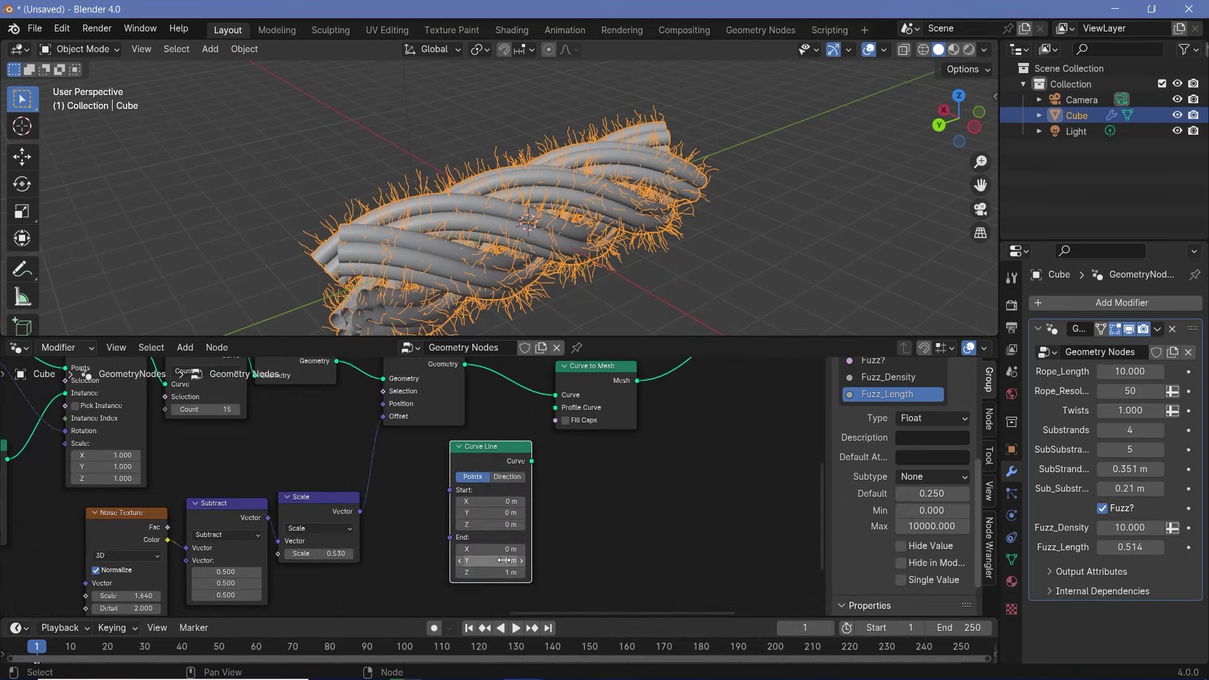
- Add a Combine XYZ node beside the new Curve Line node
{"action": "scroll", "coordinate": [552, 529], "scroll_direction": "down", "scroll_amount": 4}
{"action": "scroll", "coordinate": [553, 529], "scroll_direction": "up", "scroll_amount": 5}
{"action": "middle_click_drag", "start_coordinate": [416, 588], "coordinate": [435, 542]}
{"action": "key", "text": "shift+a"}
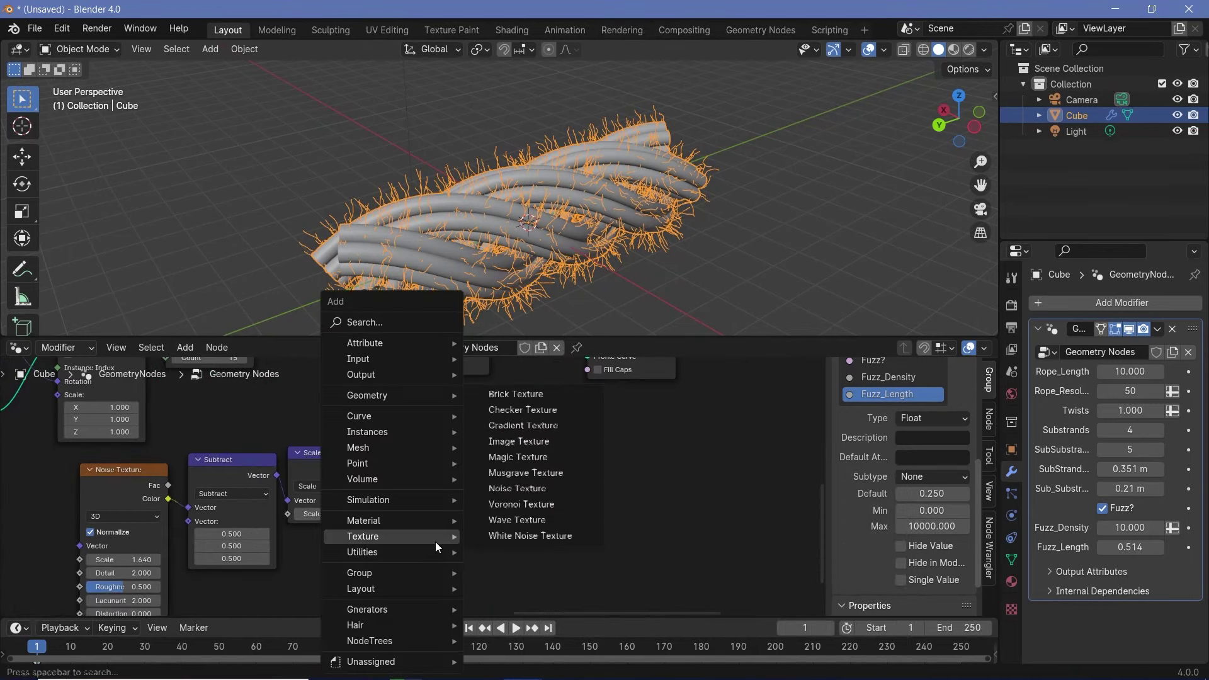
{"action": "type", "text": "combine"}
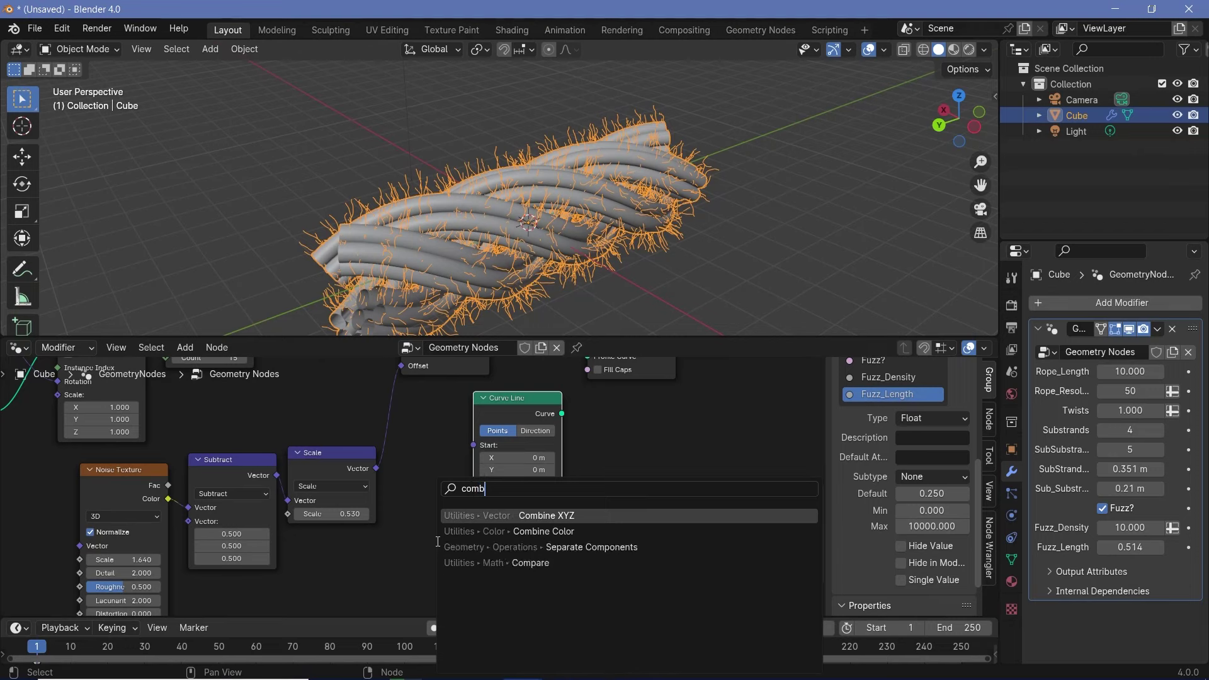
{"action": "key", "text": "Return"}
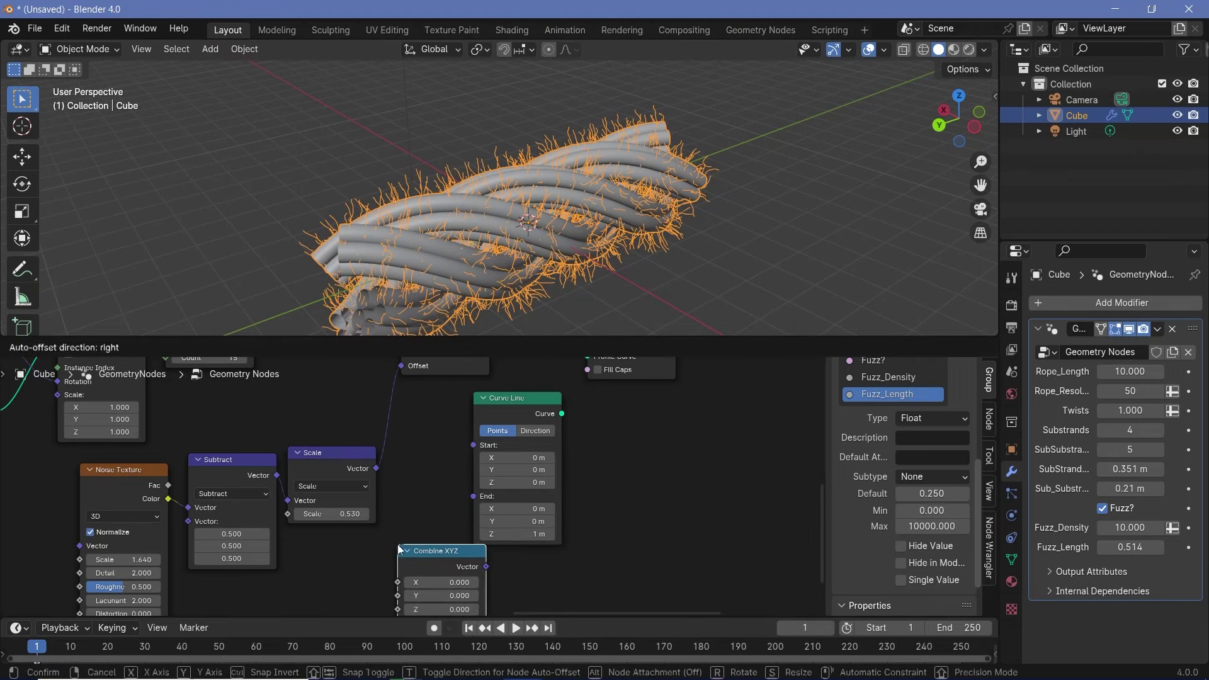
{"action": "left_click", "coordinate": [398, 544]}
- Move the new Curve Line node slightly and set the new Combine XYZ node's Y value to 0.2
{"action": "left_click_drag", "start_coordinate": [538, 402], "coordinate": [562, 410]}
{"action": "scroll", "coordinate": [561, 565], "scroll_direction": "up", "scroll_amount": 1}
{"action": "scroll", "coordinate": [561, 565], "scroll_direction": "up", "scroll_amount": 1}
{"action": "middle_click_drag", "start_coordinate": [561, 566], "coordinate": [607, 475]}
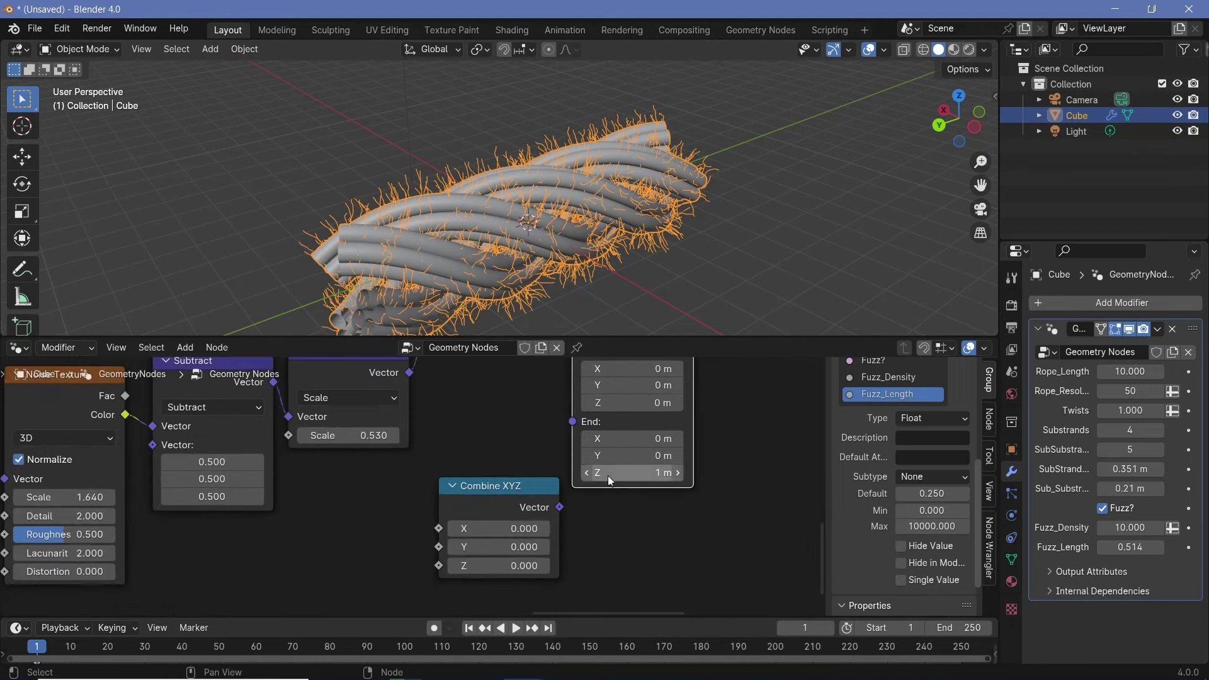
{"action": "left_click", "coordinate": [525, 546]}
{"action": "type", "text": "0.2"}
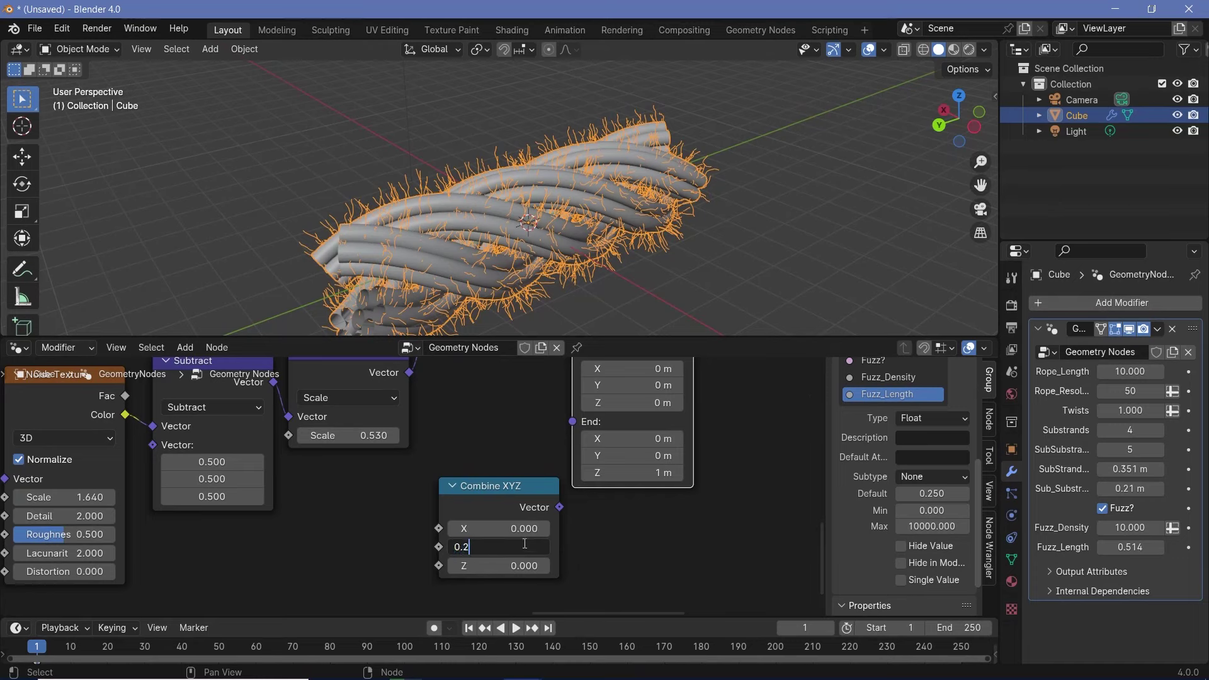
{"action": "key", "text": "Return"}
- Connect the Combine XYZ vector to the Curve Line's End and the line's Curve output to Curve to Mesh's Profile Curve
{"action": "middle_click_drag", "start_coordinate": [559, 507], "coordinate": [525, 558]}
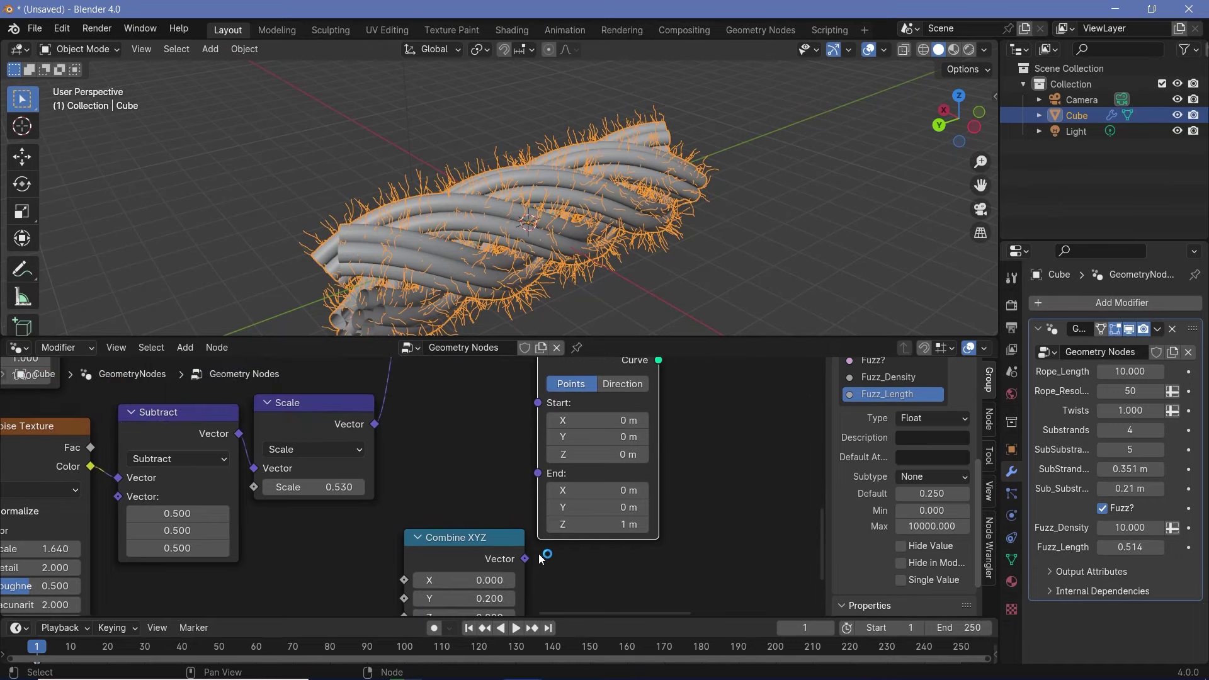
{"action": "left_click_drag", "start_coordinate": [526, 559], "coordinate": [533, 473]}
{"action": "middle_click_drag", "start_coordinate": [647, 436], "coordinate": [587, 543]}
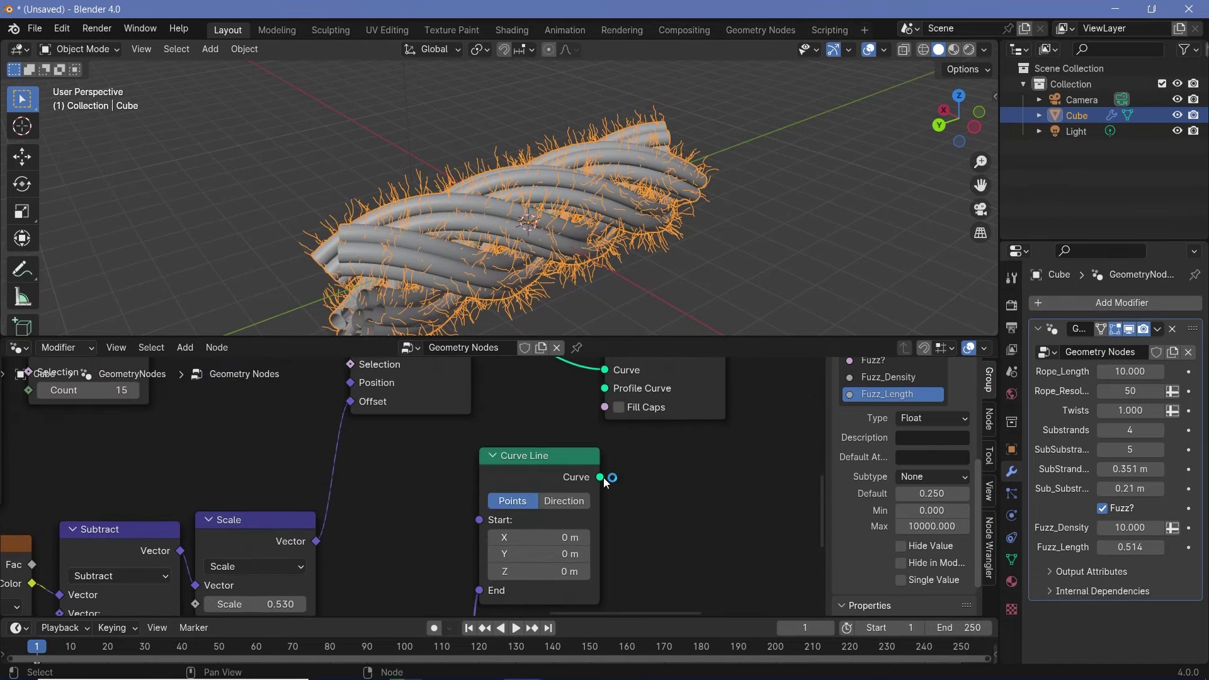
{"action": "left_click_drag", "start_coordinate": [601, 478], "coordinate": [606, 394]}
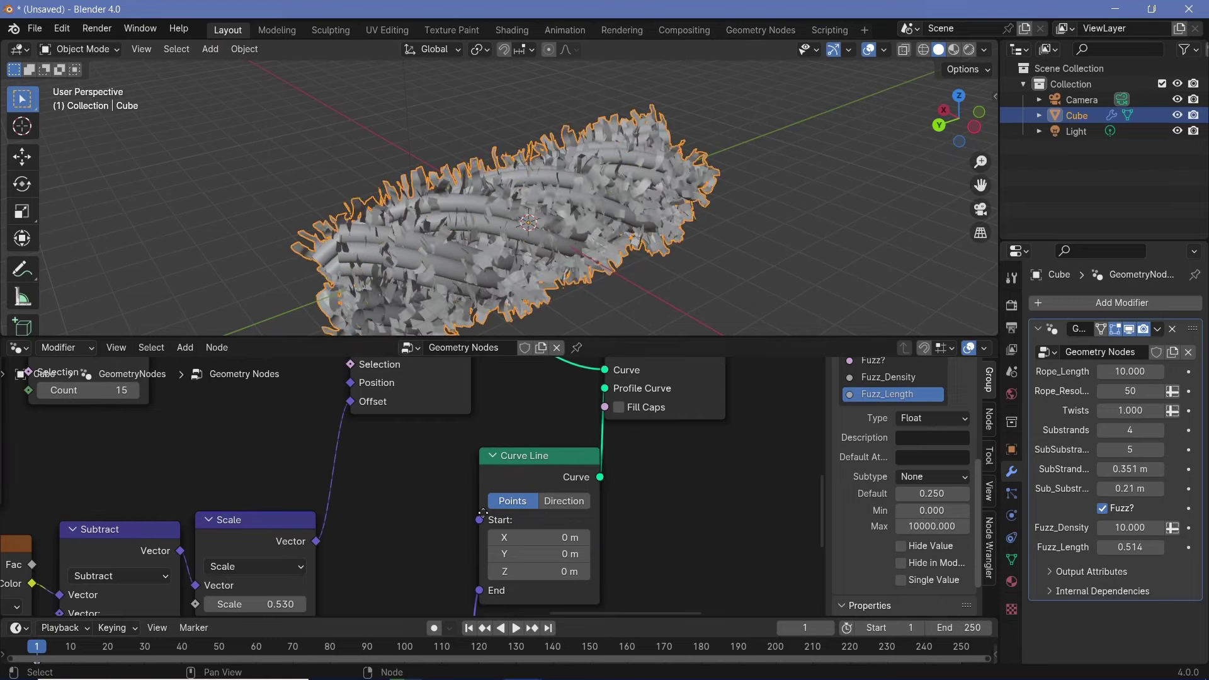
- Reduce the profile line's Combine XYZ Y value to 0.01 to thin the fuzz strands
{"action": "middle_click_drag", "start_coordinate": [480, 592], "coordinate": [586, 428]}
{"action": "scroll", "coordinate": [595, 576], "scroll_direction": "up", "scroll_amount": 2}
{"action": "scroll", "coordinate": [595, 577], "scroll_direction": "up", "scroll_amount": 1}
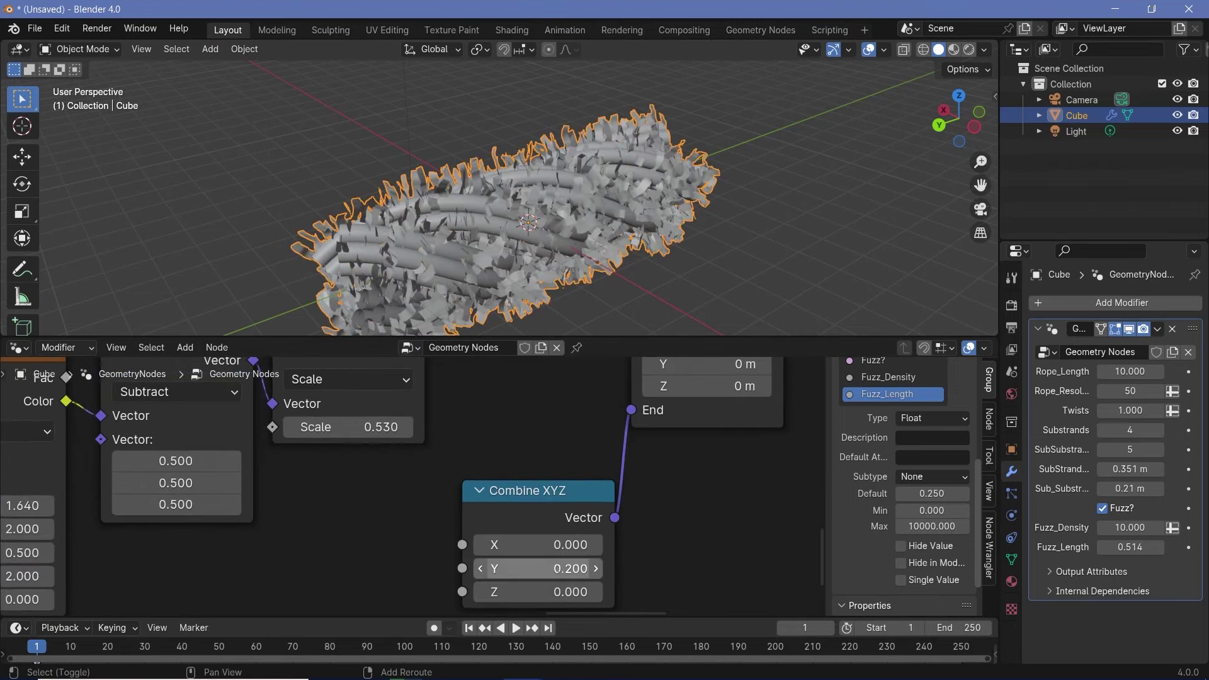
{"action": "left_click_drag", "start_coordinate": [554, 569], "coordinate": [538, 569]}
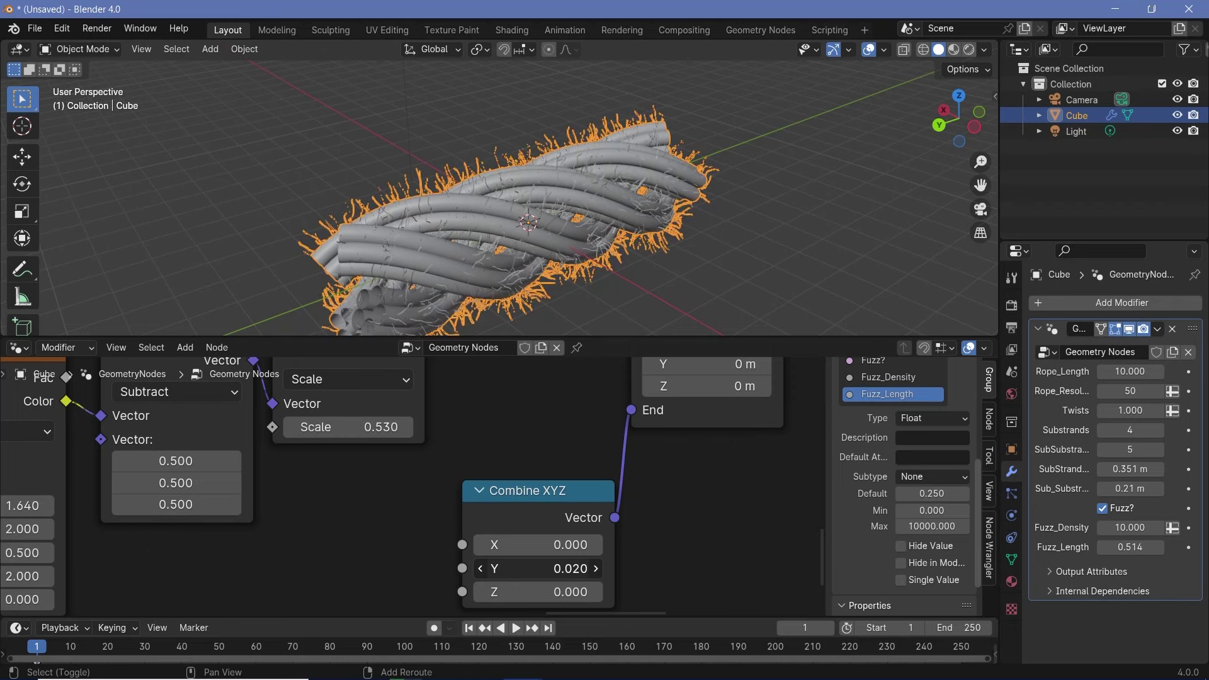
{"action": "scroll", "coordinate": [573, 242], "scroll_direction": "up", "scroll_amount": 3}
{"action": "scroll", "coordinate": [621, 561], "scroll_direction": "up", "scroll_amount": 1}
{"action": "double_click", "coordinate": [577, 574]}
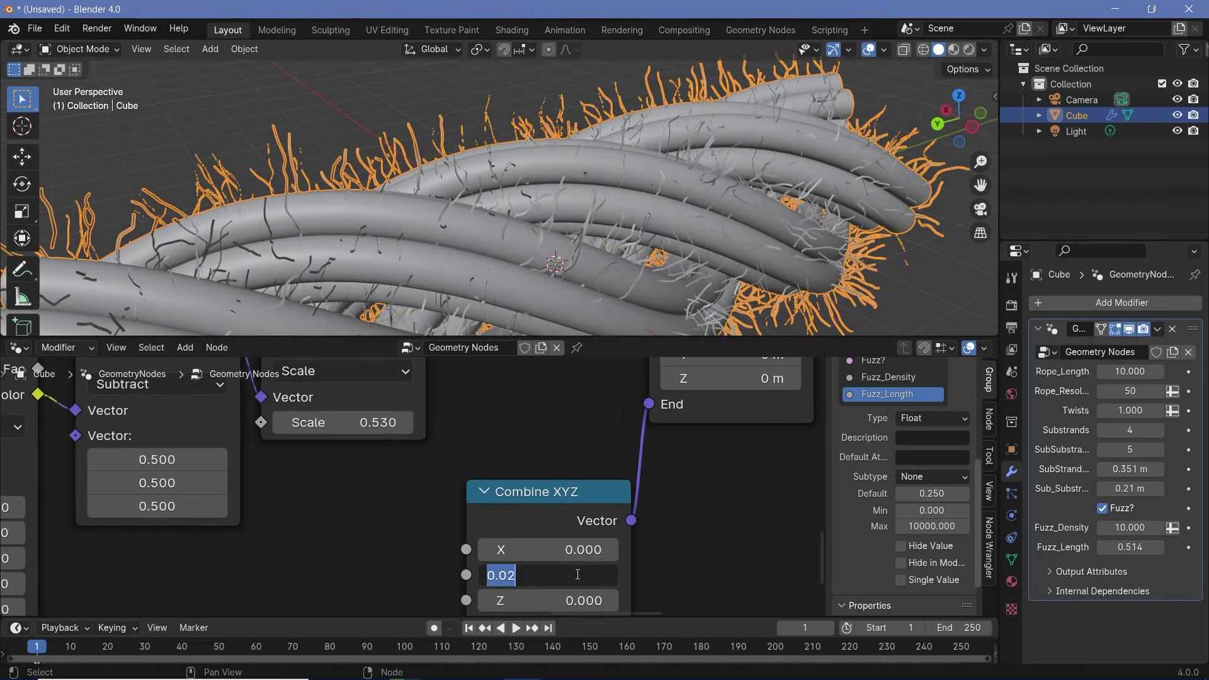
{"action": "type", "text": "0.01"}
{"action": "key", "text": "Return"}
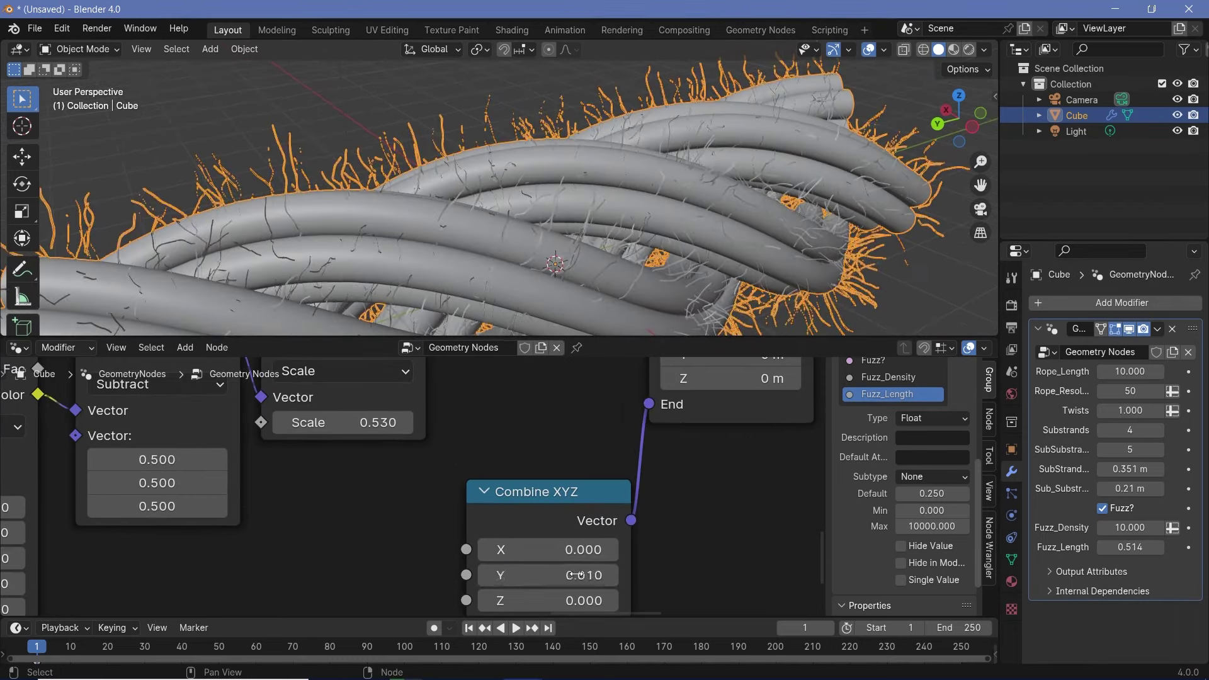
- Move the Group Input node that supplies Fuzz_Length lower and farther from its Combine XYZ node
{"action": "scroll", "coordinate": [421, 519], "scroll_direction": "down", "scroll_amount": 2}
{"action": "middle_click_drag", "start_coordinate": [420, 518], "coordinate": [629, 536]}
{"action": "scroll", "coordinate": [475, 491], "scroll_direction": "down", "scroll_amount": 6}
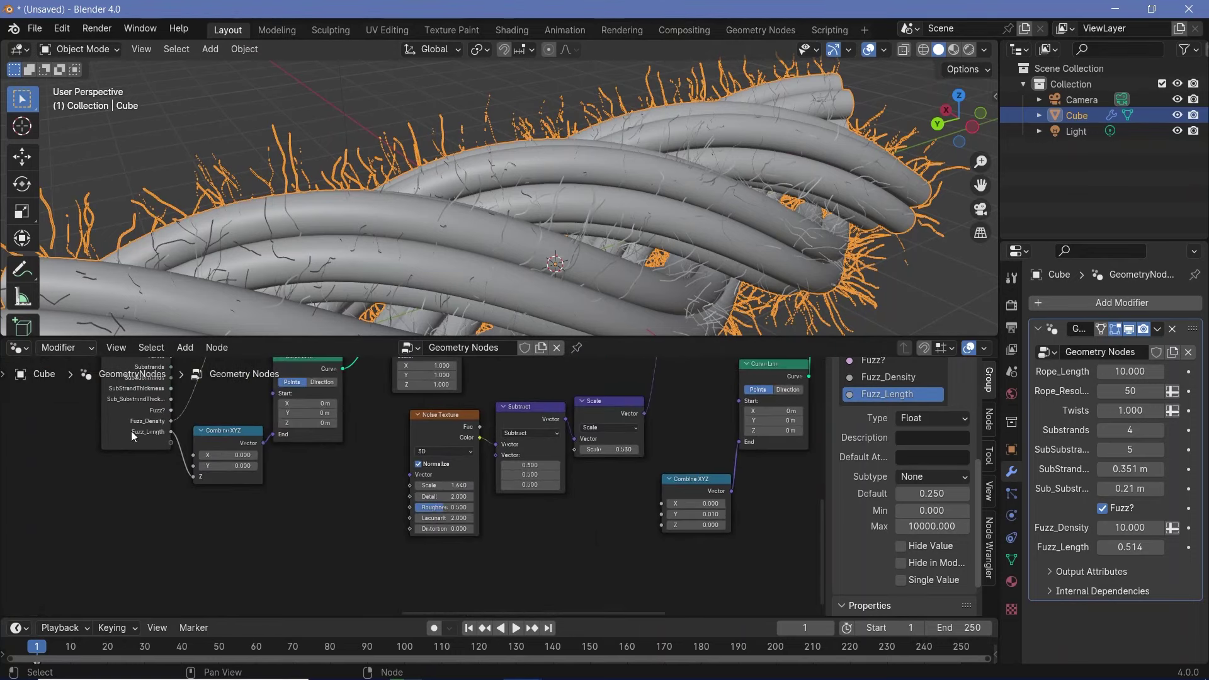
{"action": "left_click_drag", "start_coordinate": [131, 431], "coordinate": [121, 508]}
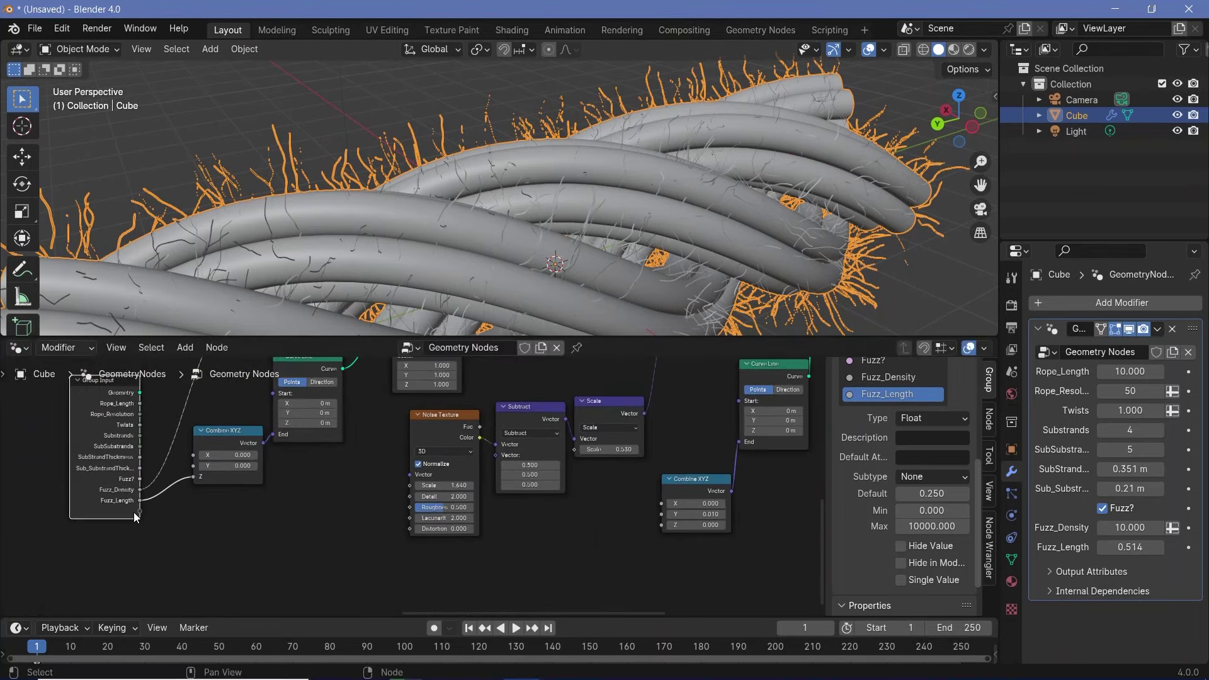
- Add a Math node below the Noise Texture and Subtract nodes, set it to Divide with a second value of 100
{"action": "key", "text": "shift+a"}
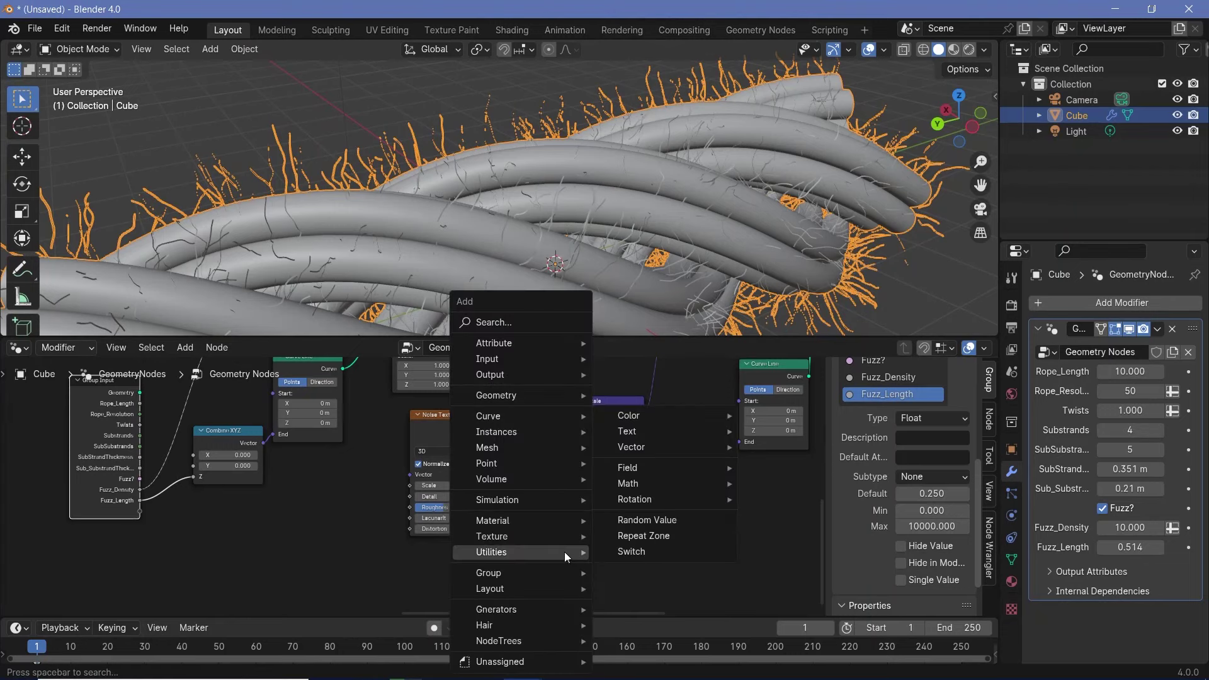
{"action": "type", "text": "math"}
{"action": "key", "text": "Return"}
{"action": "left_click", "coordinate": [557, 554]}
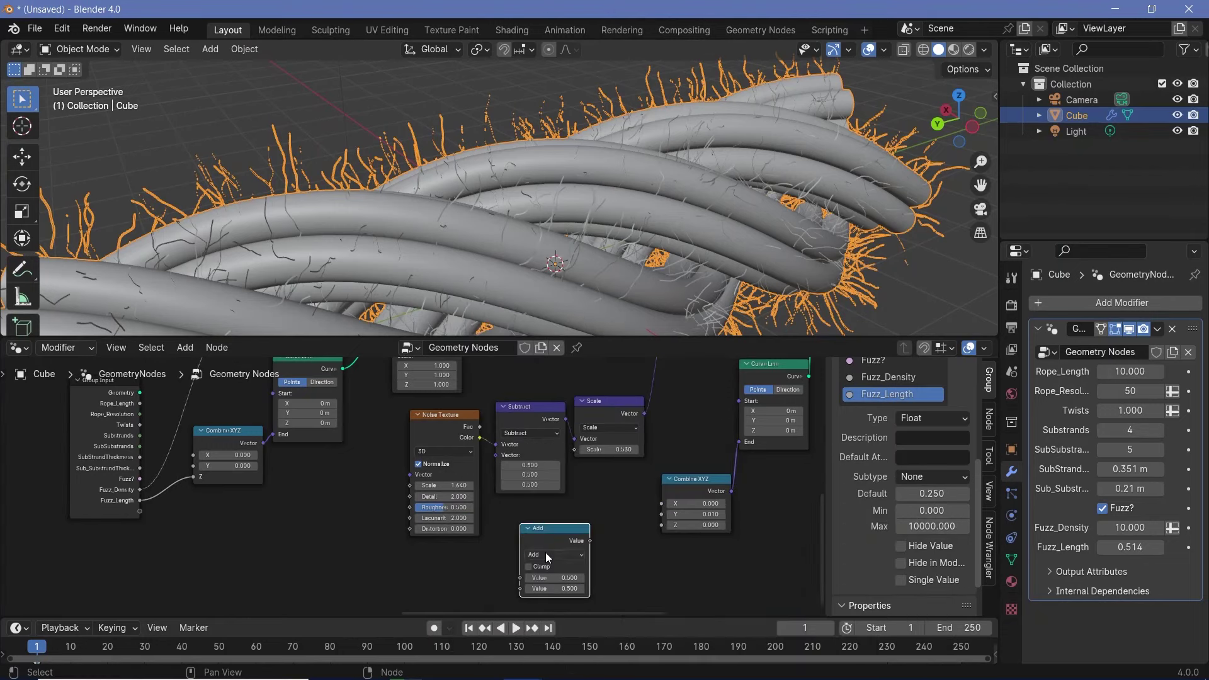
{"action": "left_click", "coordinate": [554, 554]}
{"action": "left_click", "coordinate": [539, 463]}
{"action": "double_click", "coordinate": [547, 588]}
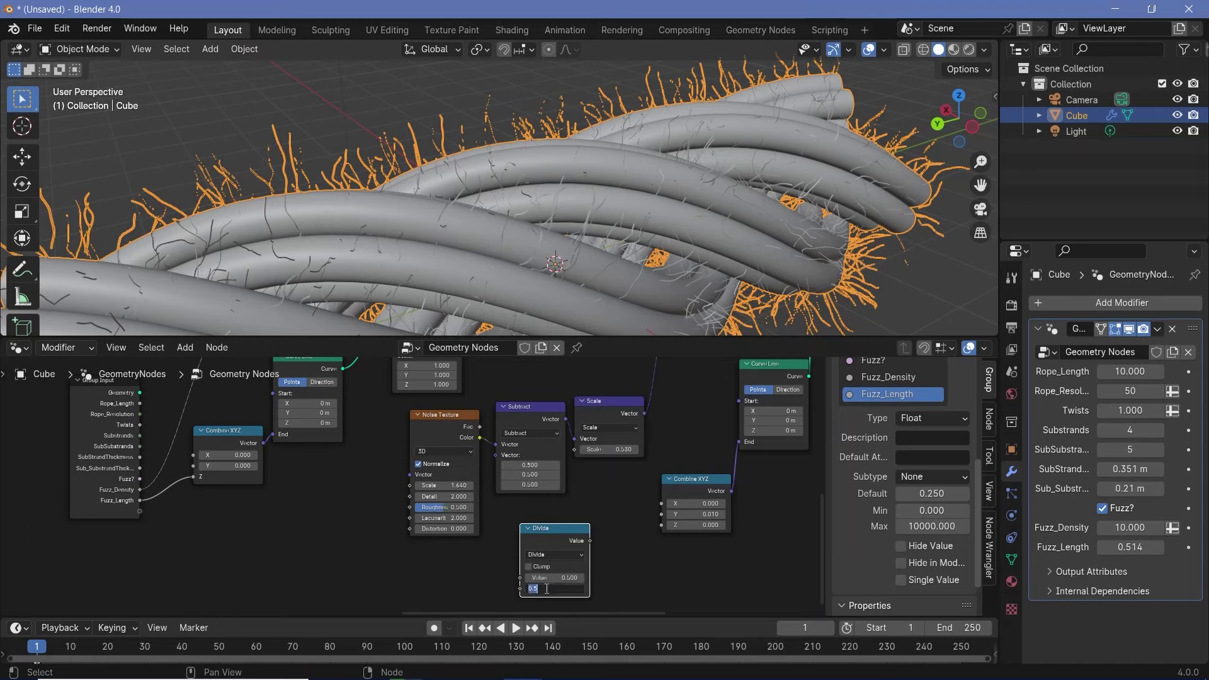
{"action": "type", "text": "100"}
{"action": "key", "text": "Return"}
- Feed a new group input named Fuzz_Thickness into the Divide node's first value and connect its result to the profile Combine XYZ's Y
{"action": "left_click_drag", "start_coordinate": [140, 510], "coordinate": [520, 578]}
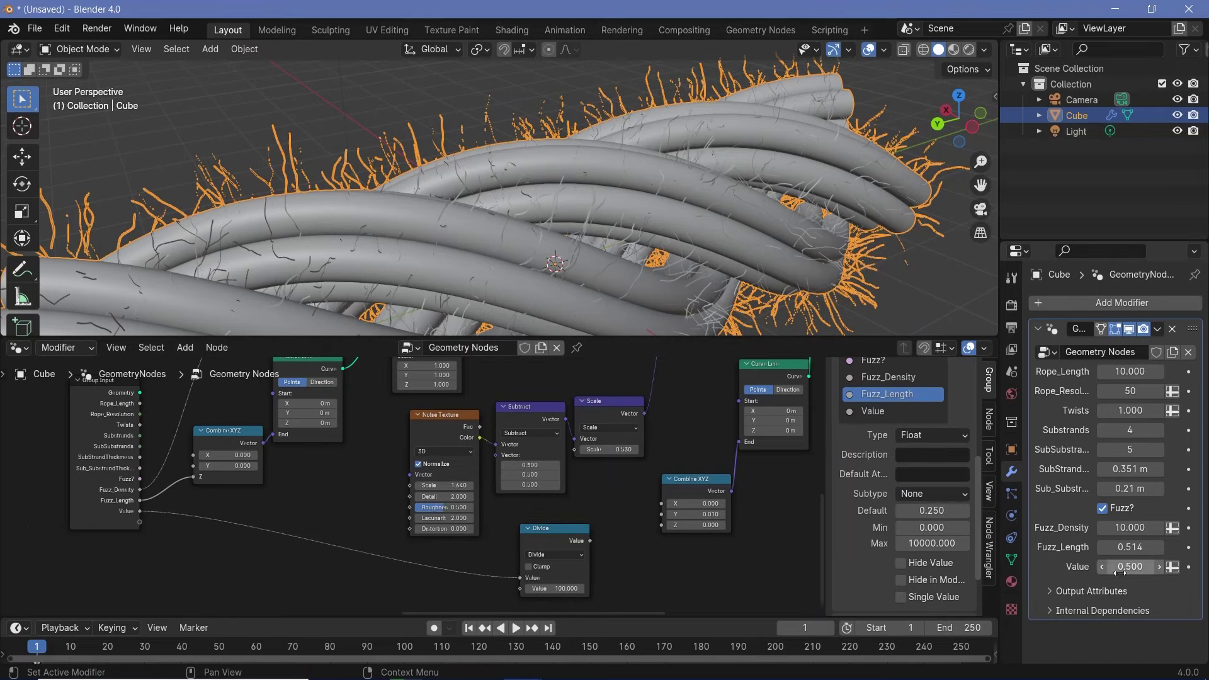
{"action": "double_click", "coordinate": [878, 411]}
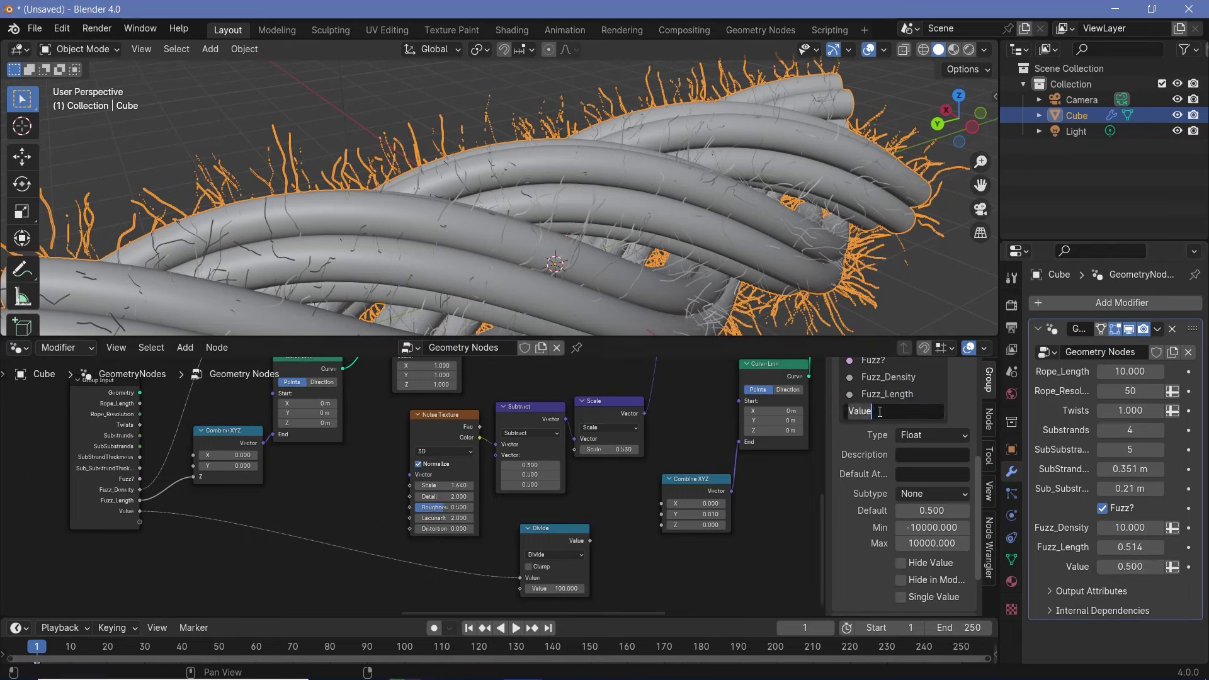
{"action": "type", "text": "Fuzz_Thickness"}
{"action": "key", "text": "Return"}
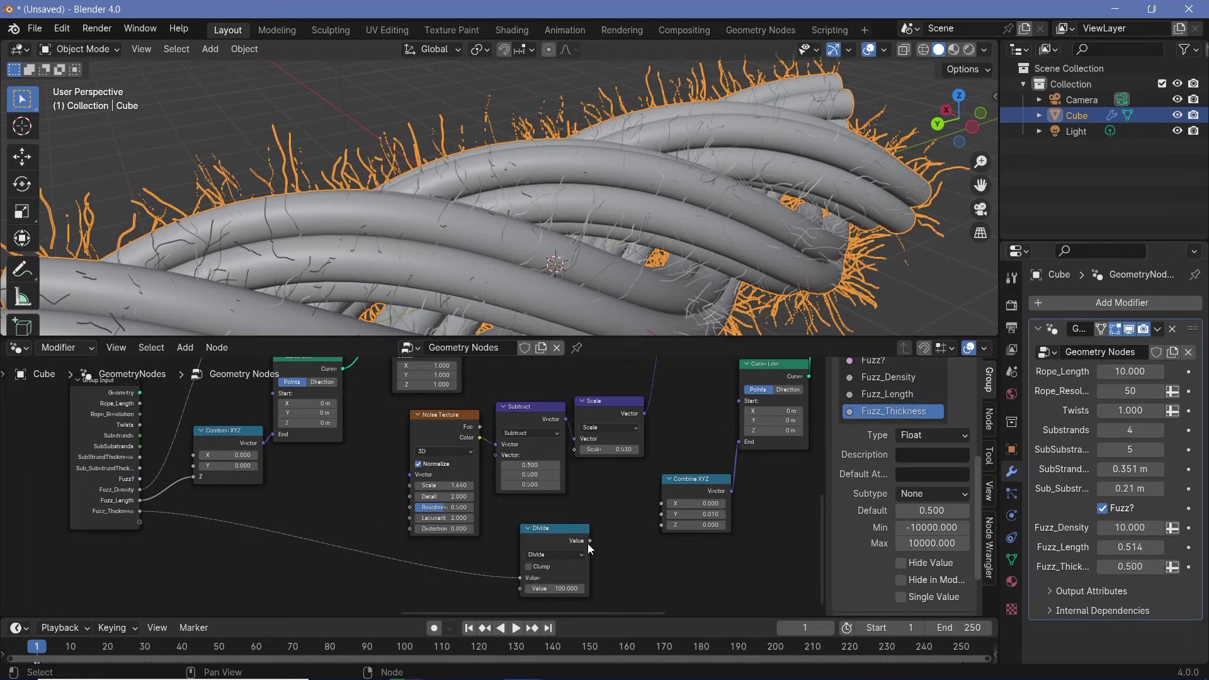
{"action": "left_click_drag", "start_coordinate": [589, 540], "coordinate": [661, 515]}
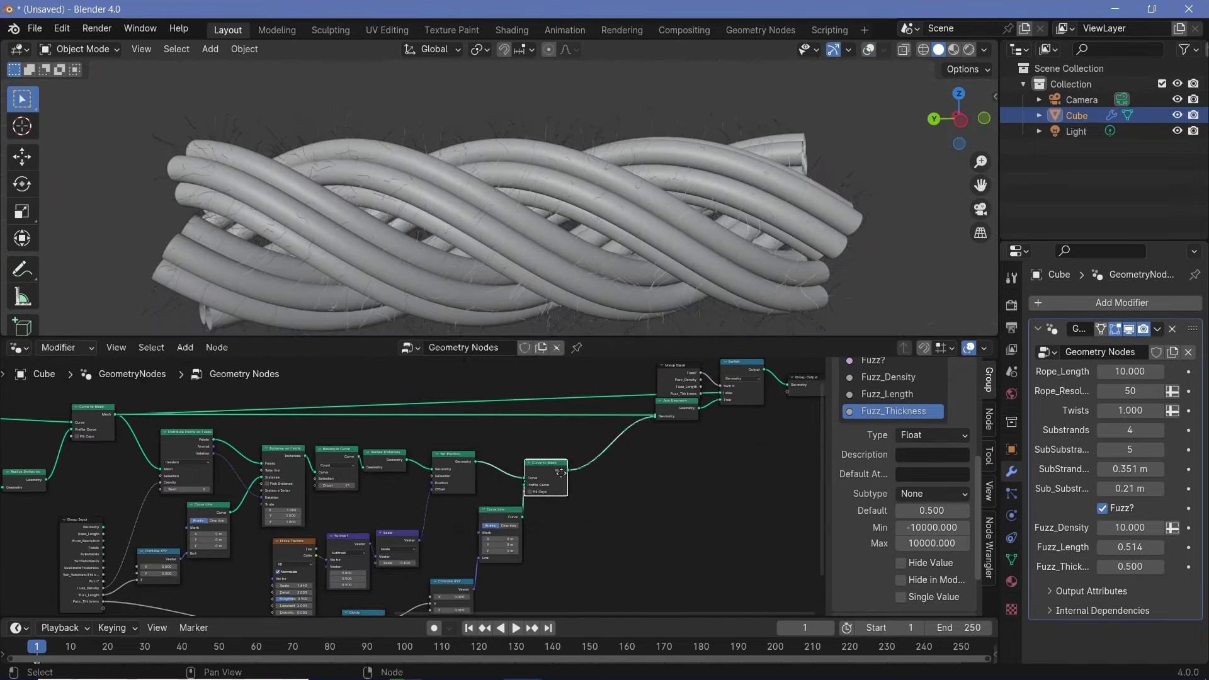
- Move the Group Output aside, insert a Set Material node between Switch and Group Output, and assign it the existing material
{"action": "left_click_drag", "start_coordinate": [549, 492], "coordinate": [633, 432]}
{"action": "left_click_drag", "start_coordinate": [715, 442], "coordinate": [776, 436]}
{"action": "scroll", "coordinate": [664, 481], "scroll_direction": "up", "scroll_amount": 5}
{"action": "middle_click_drag", "start_coordinate": [779, 480], "coordinate": [554, 487]}
{"action": "key", "text": "shift+a"}
{"action": "type", "text": "set"}
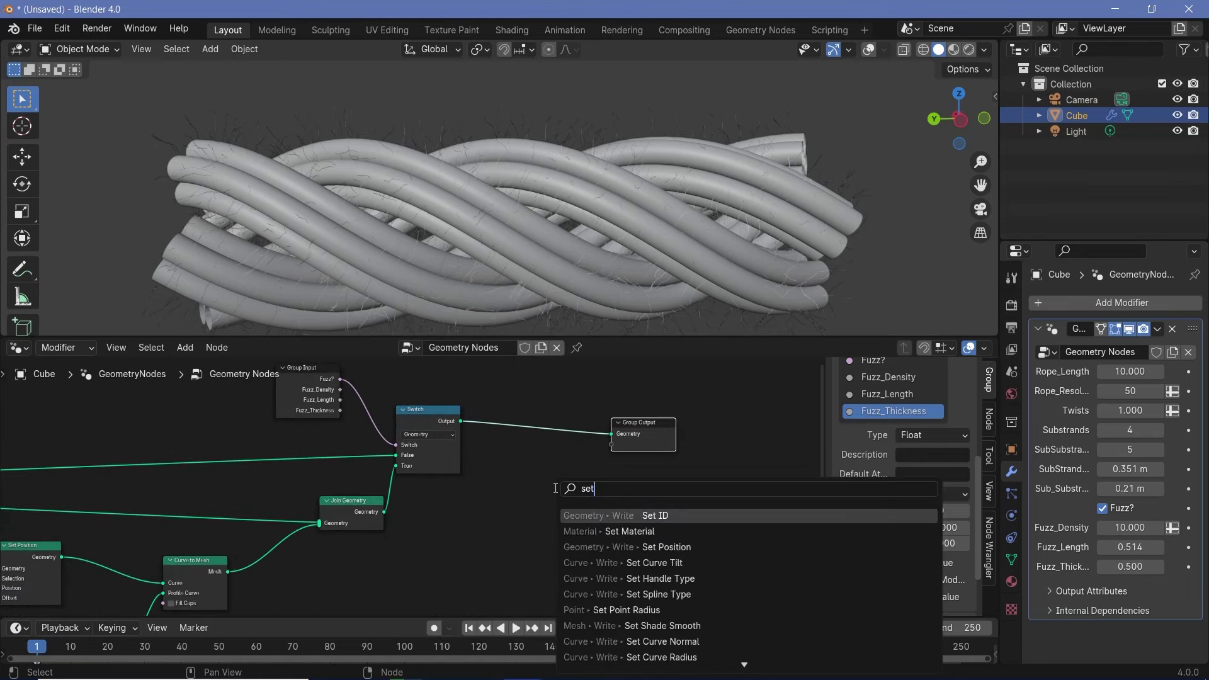
{"action": "type", "text": " mat"}
{"action": "key", "text": "Return"}
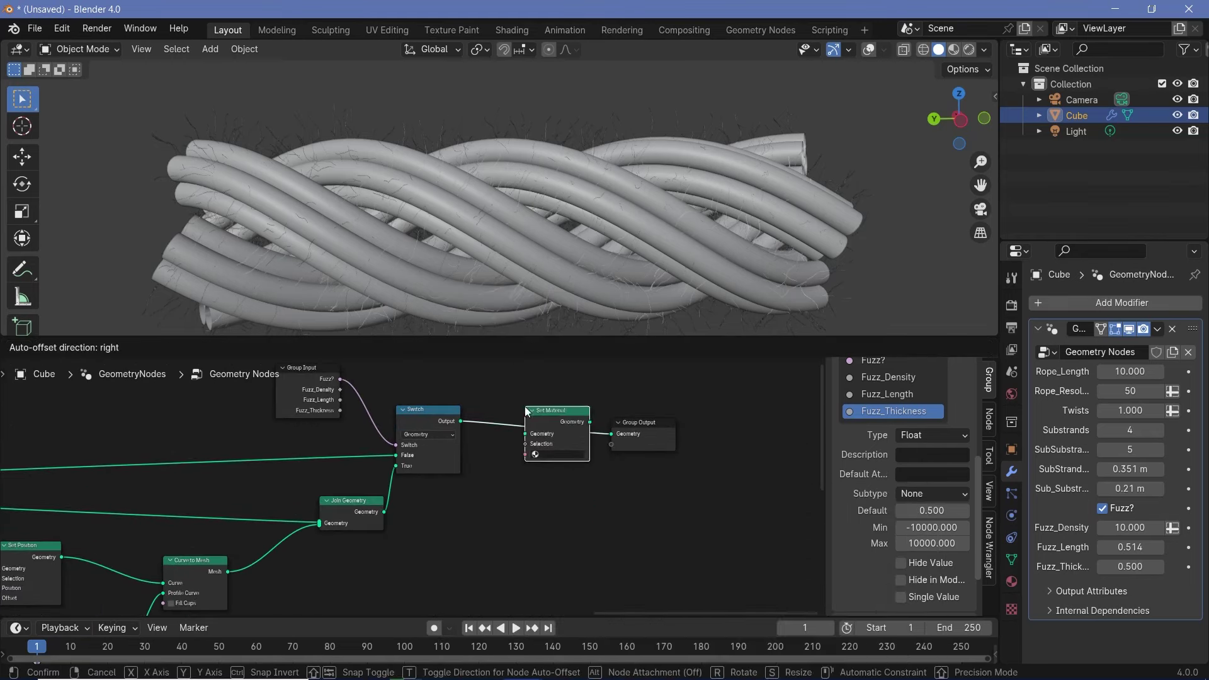
{"action": "left_click", "coordinate": [524, 406]}
{"action": "scroll", "coordinate": [578, 466], "scroll_direction": "up", "scroll_amount": 2}
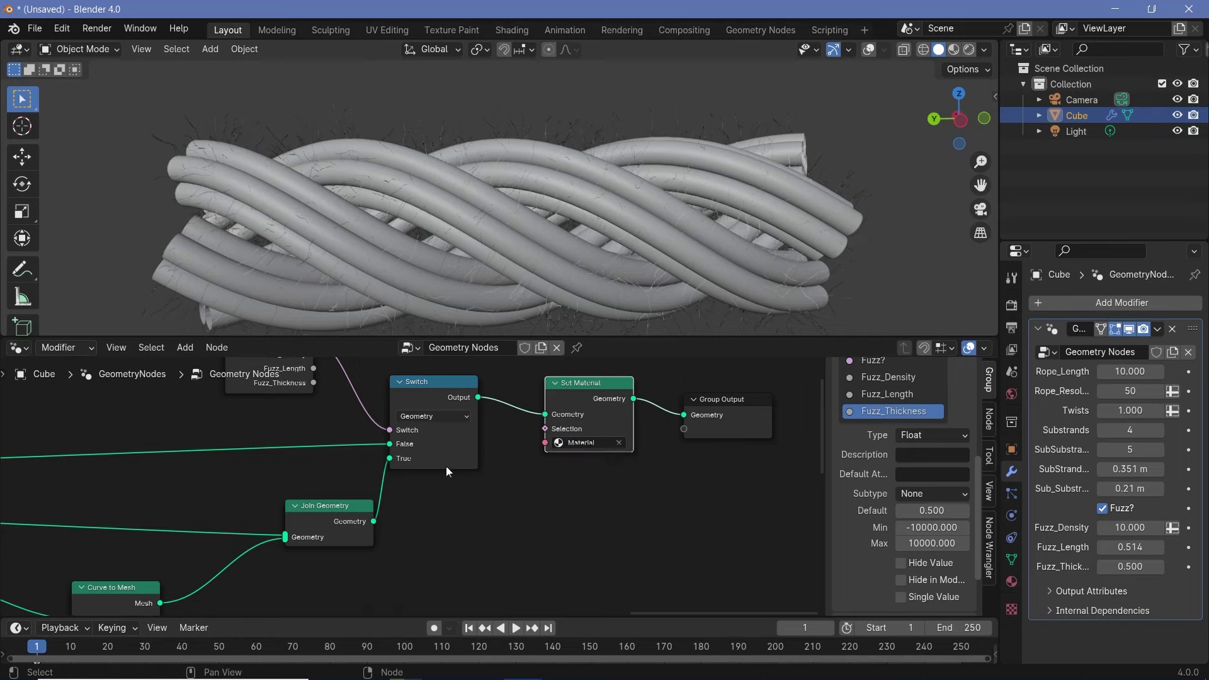
- Rename the object's material to Rope and nudge the Set Material node slightly
{"action": "left_click", "coordinate": [1011, 581]}
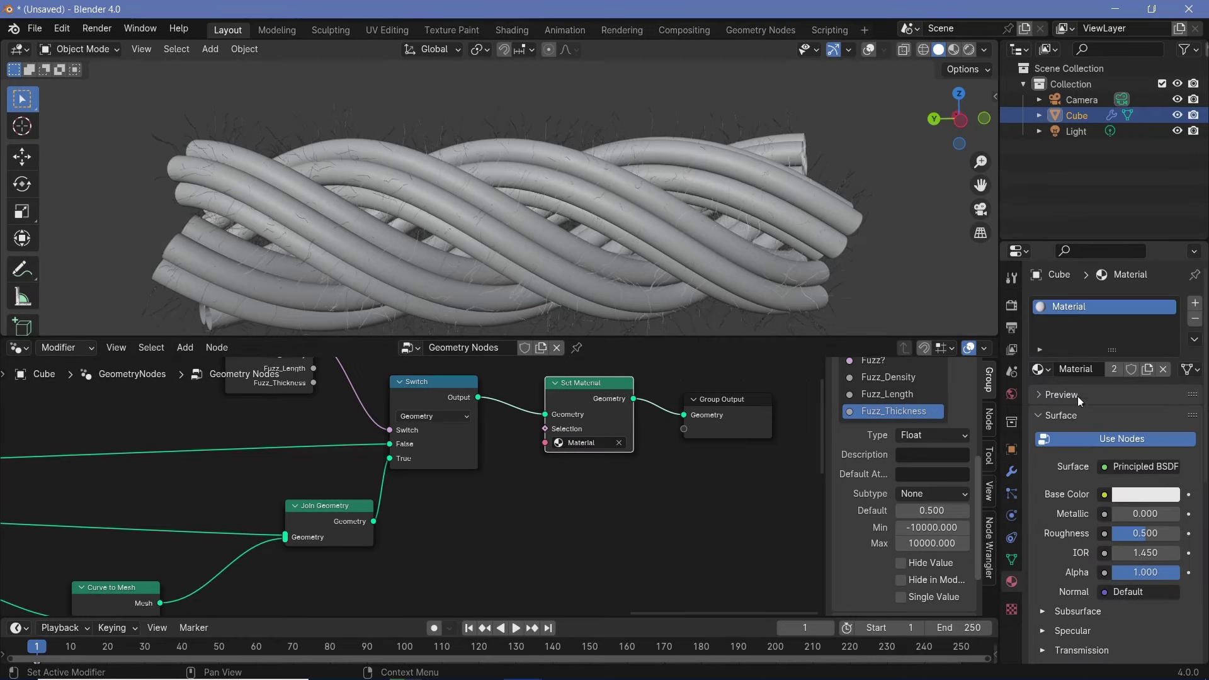
{"action": "type", "text": "Rope"}
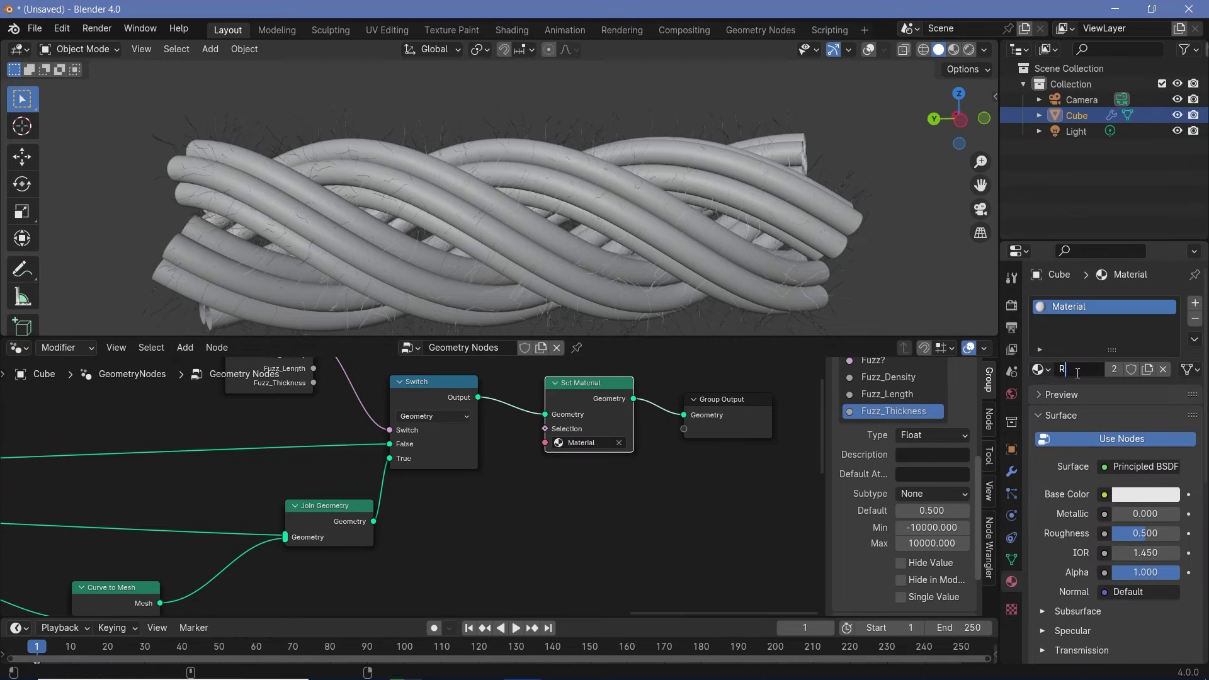
{"action": "key", "text": "Return"}
{"action": "left_click_drag", "start_coordinate": [598, 398], "coordinate": [593, 398]}
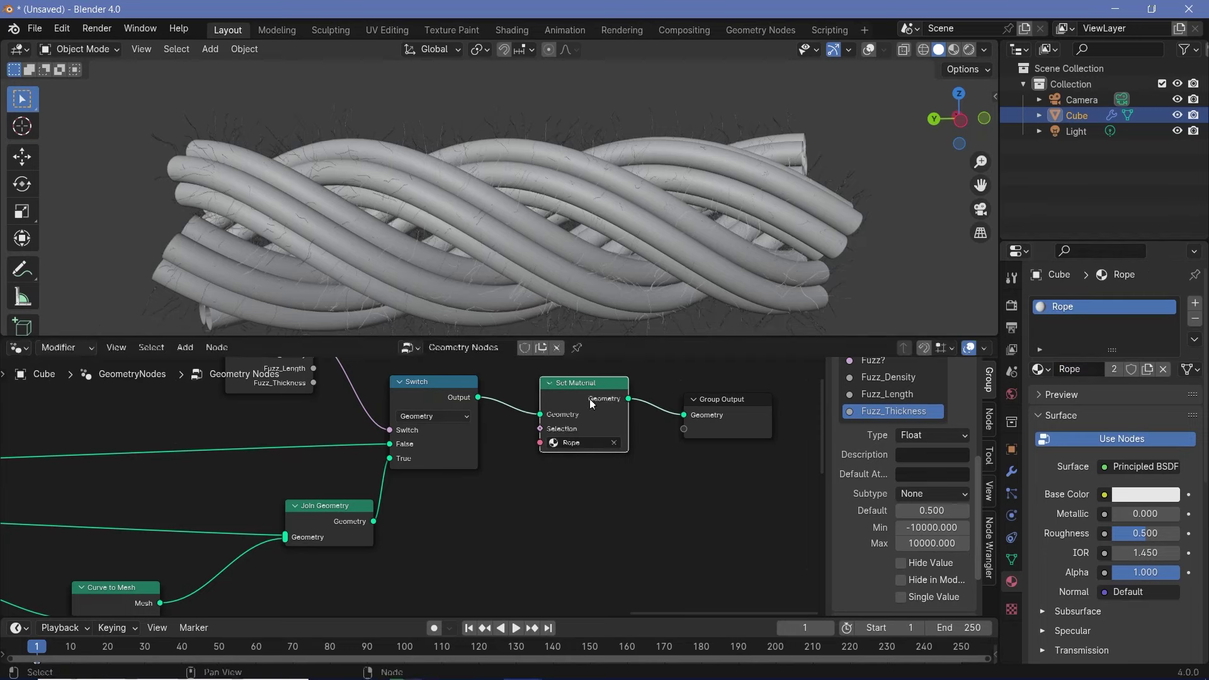
- Add a second material slot with a new material named Cable
{"action": "left_click", "coordinate": [1194, 303]}
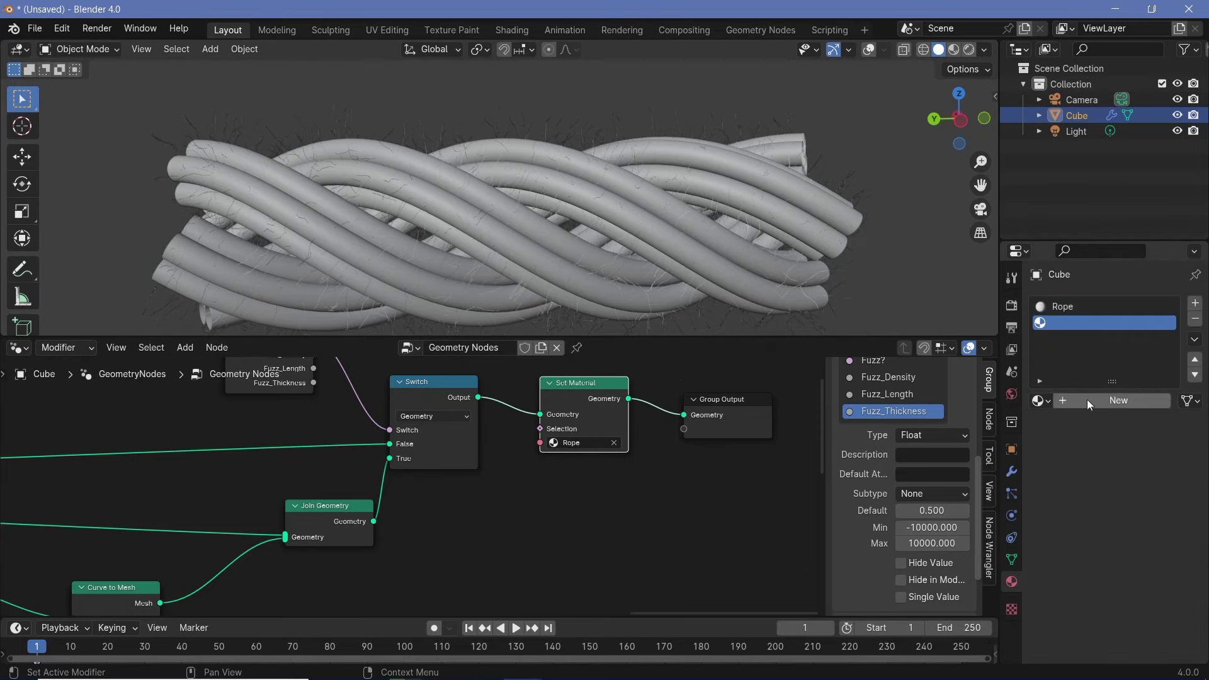
{"action": "left_click", "coordinate": [1087, 399]}
{"action": "type", "text": "Cable"}
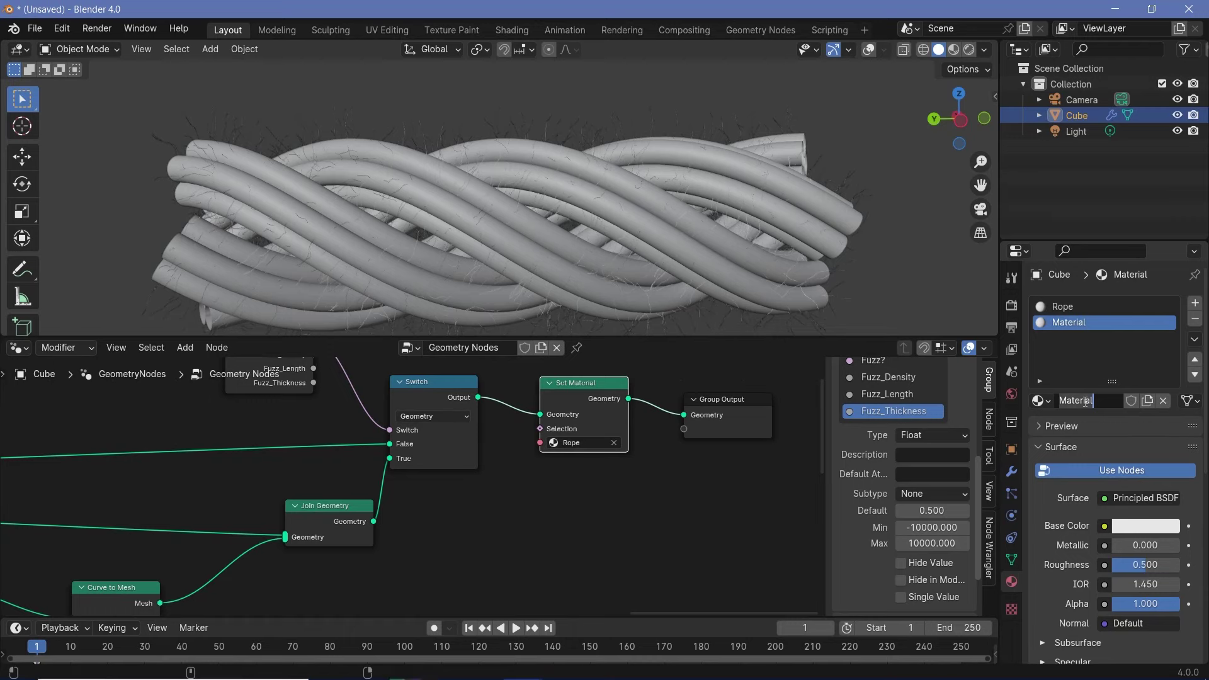
{"action": "key", "text": "Return"}
{"action": "scroll", "coordinate": [449, 462], "scroll_direction": "down", "scroll_amount": 1}
{"action": "scroll", "coordinate": [493, 515], "scroll_direction": "up", "scroll_amount": 2}
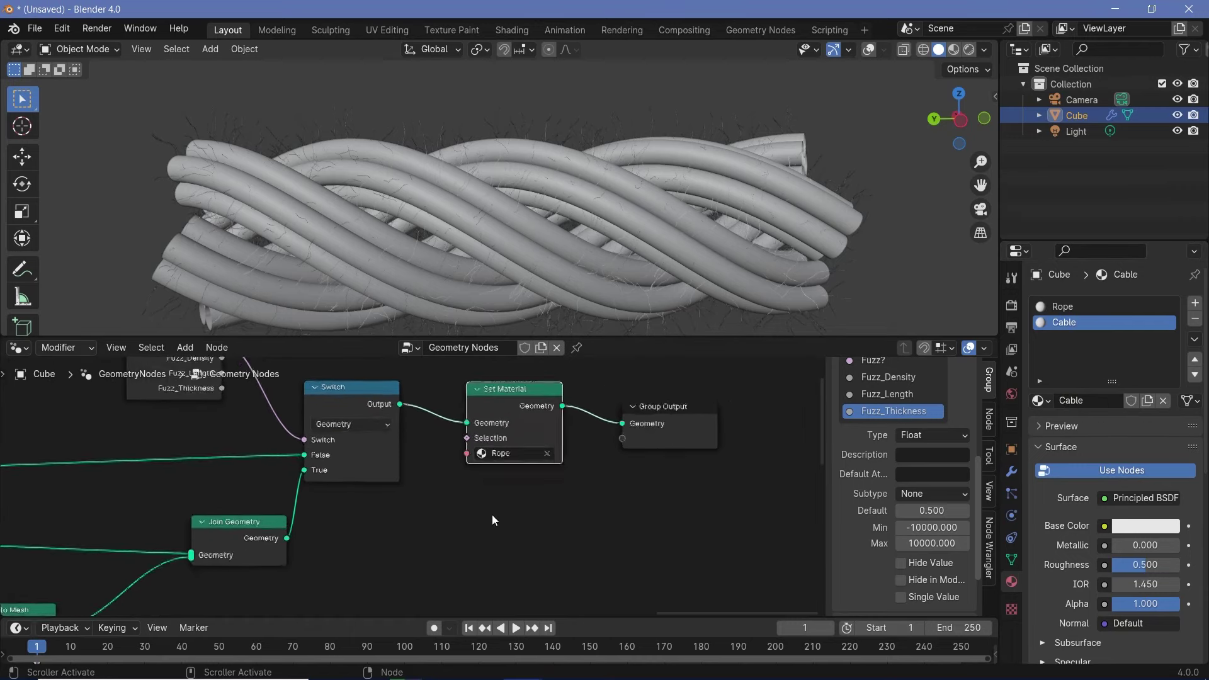
- Hide the unused sockets on the Group Input nodes feeding the Switch and the fuzz setup
{"action": "middle_click_drag", "start_coordinate": [237, 383], "coordinate": [277, 471]}
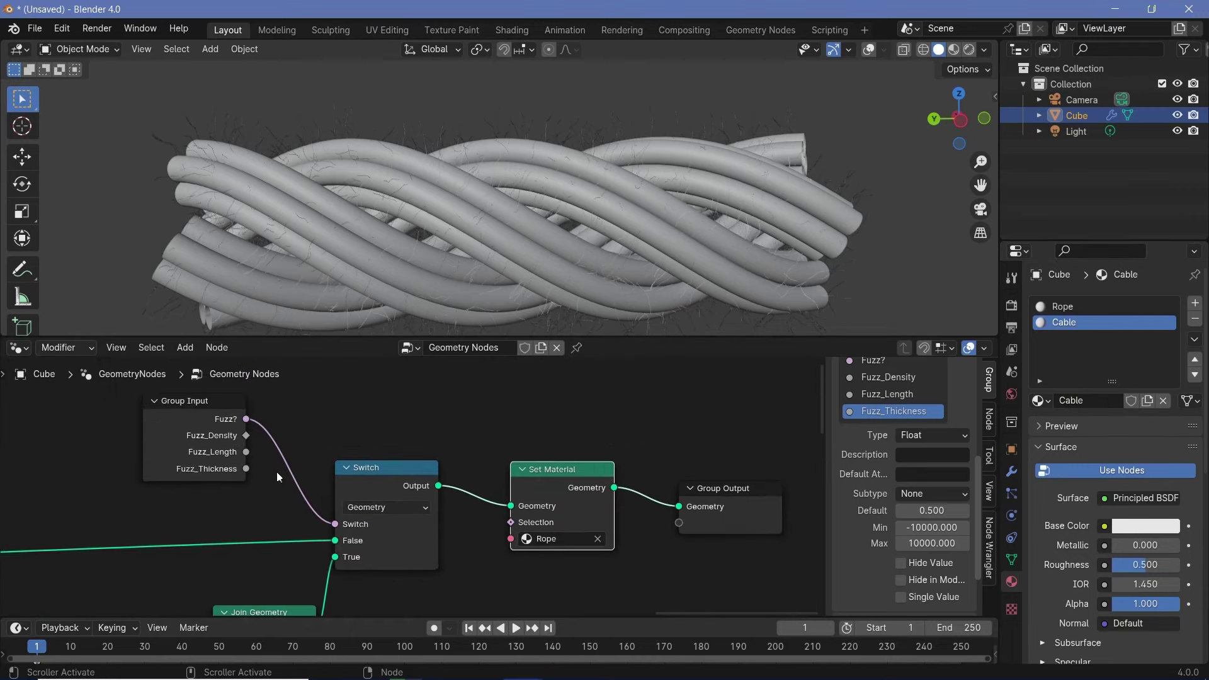
{"action": "left_click", "coordinate": [206, 436]}
{"action": "scroll", "coordinate": [204, 447], "scroll_direction": "down", "scroll_amount": 5}
{"action": "middle_click_drag", "start_coordinate": [230, 511], "coordinate": [533, 562]}
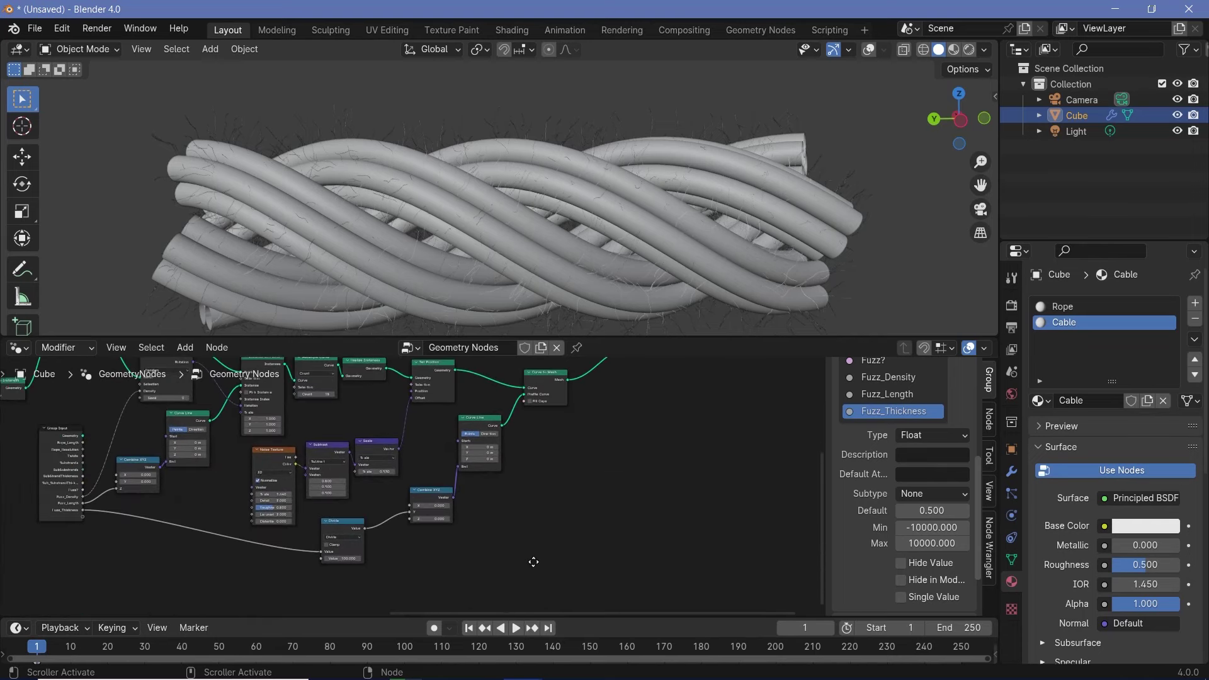
{"action": "left_click", "coordinate": [63, 477]}
{"action": "key", "text": "KP_Decimal"}
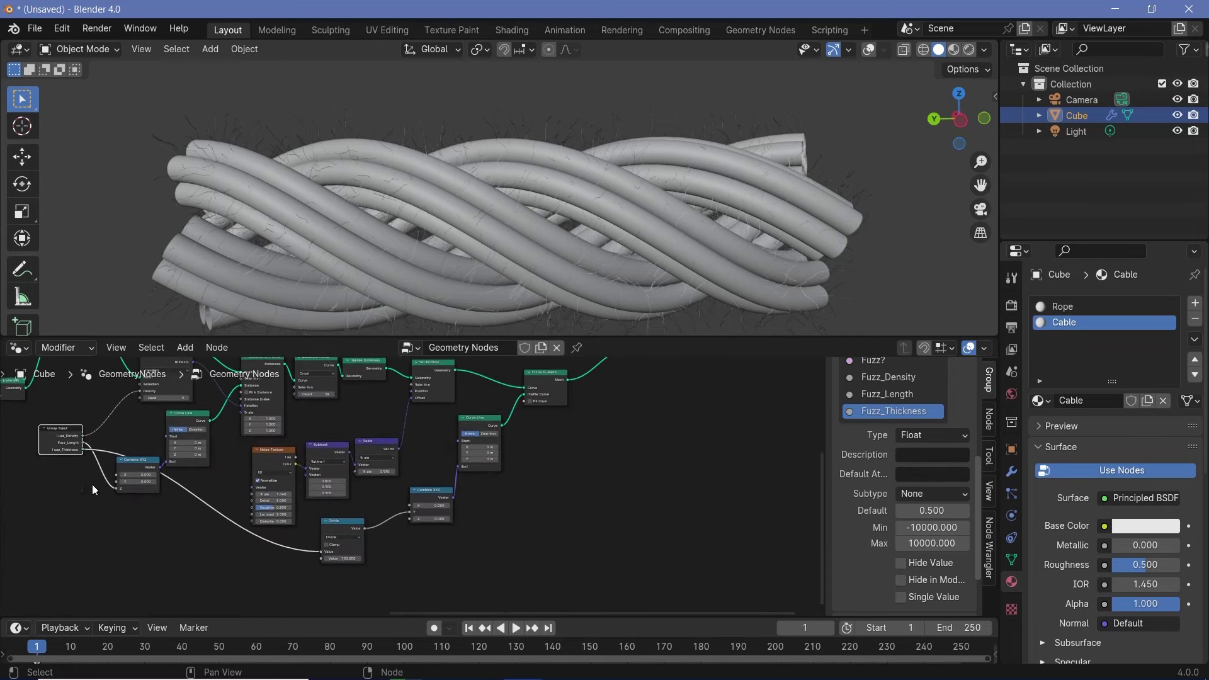
{"action": "key", "text": "ctrl+h"}
- Duplicate a Group Input node with all sockets shown and connect its empty output to Set Material's Material socket as a new group input
{"action": "key", "text": "shift+d"}
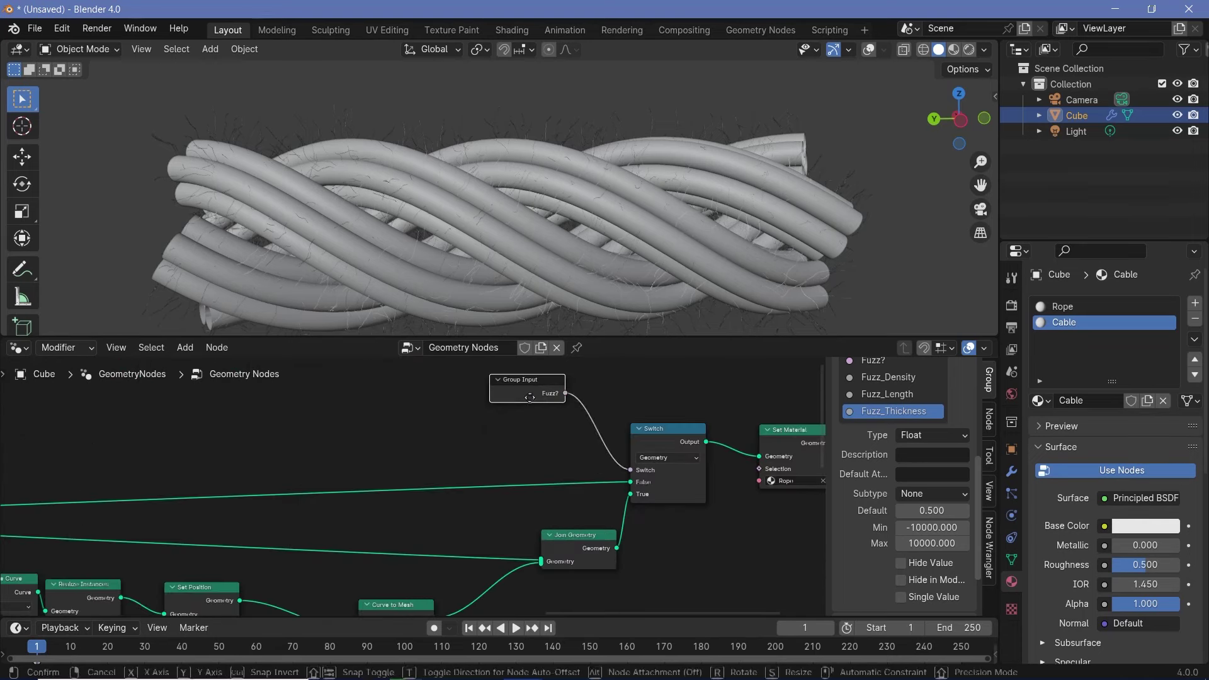
{"action": "left_click_drag", "start_coordinate": [580, 595], "coordinate": [617, 398]}
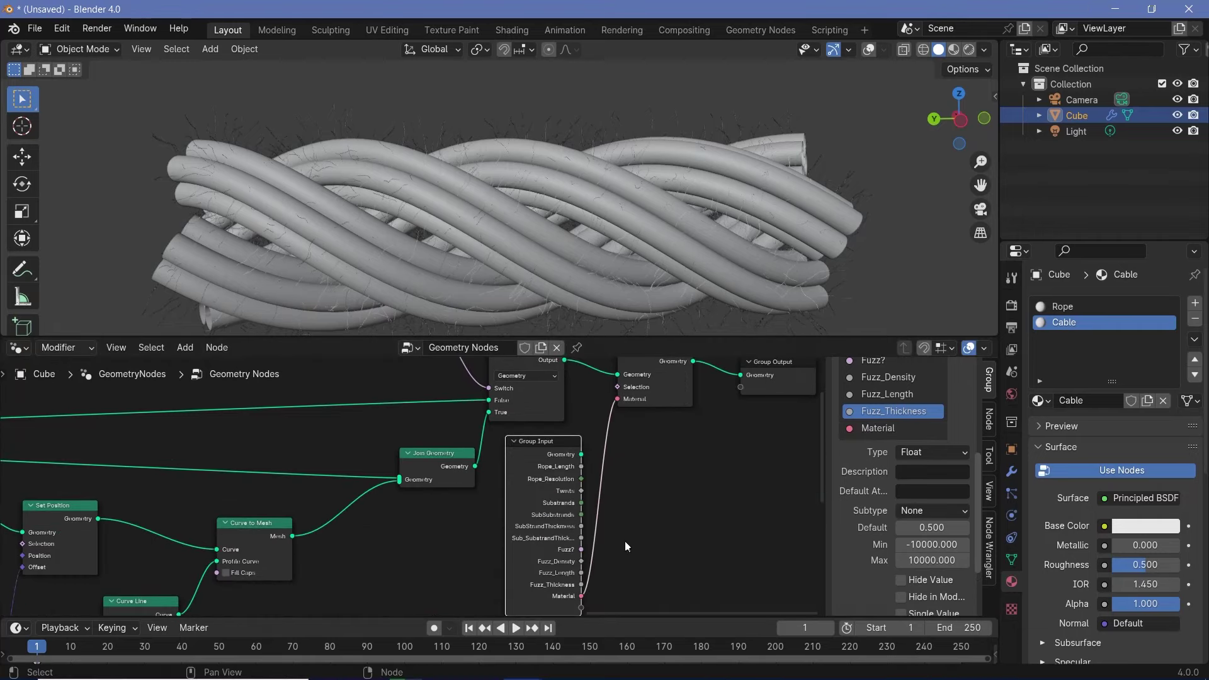
- Enable the fake user on both the Cable and Rope materials, leaving Cable selected
{"action": "left_click", "coordinate": [1092, 312]}
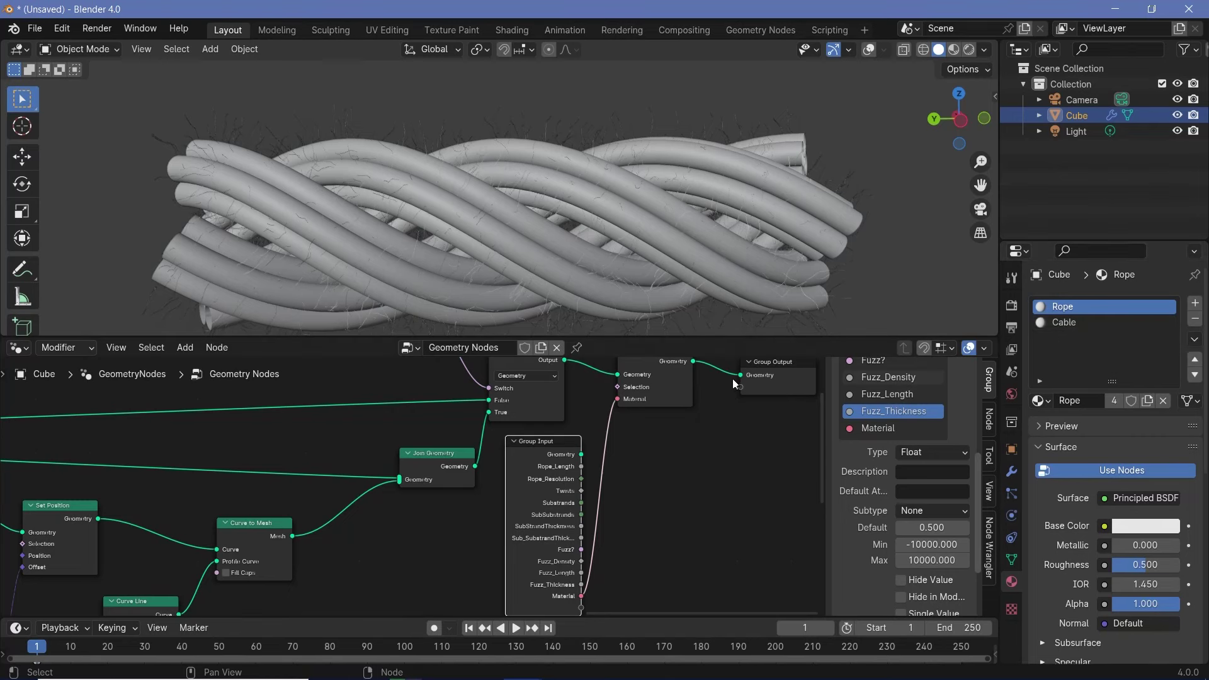
{"action": "left_click", "coordinate": [1051, 321]}
{"action": "left_click", "coordinate": [1062, 309]}
{"action": "left_click", "coordinate": [1082, 317]}
{"action": "right_click", "coordinate": [1082, 318]}
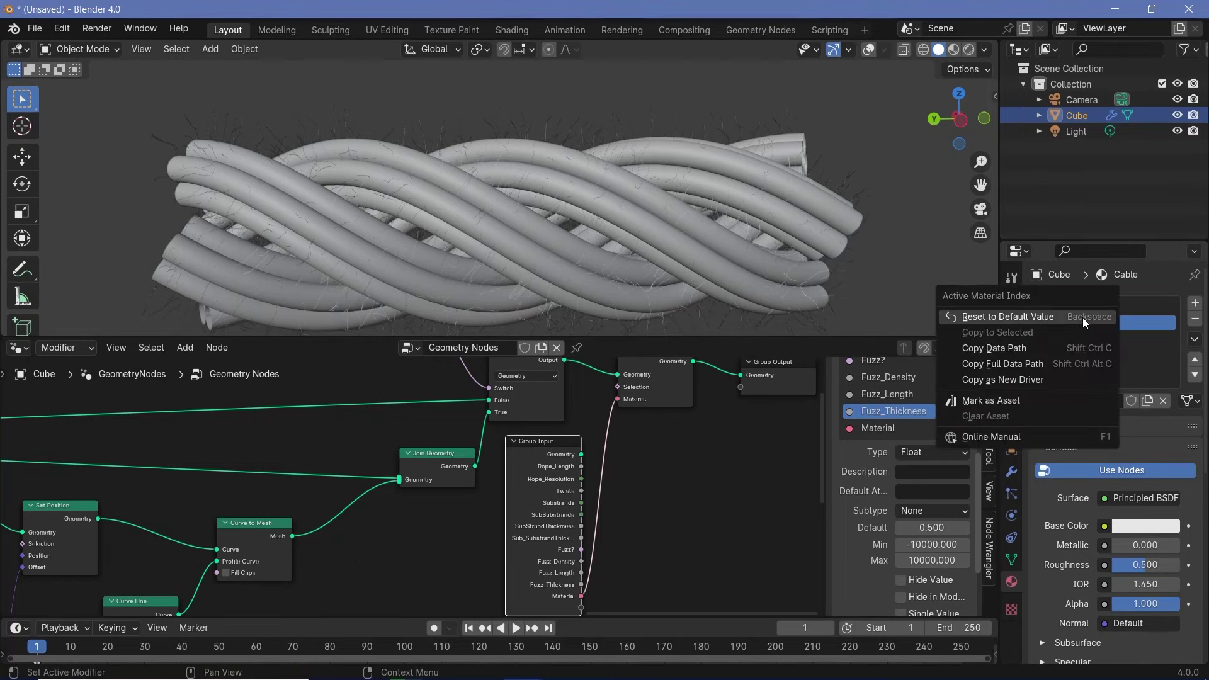
{"action": "left_click", "coordinate": [1153, 316]}
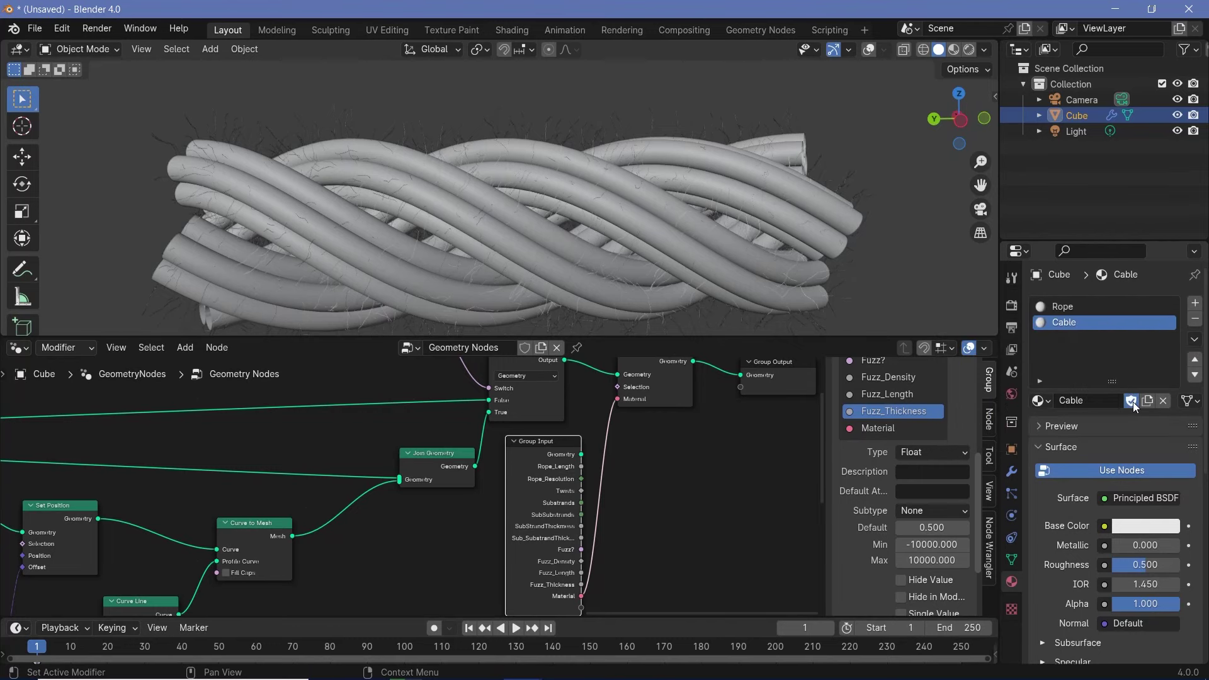
{"action": "left_click", "coordinate": [1069, 309]}
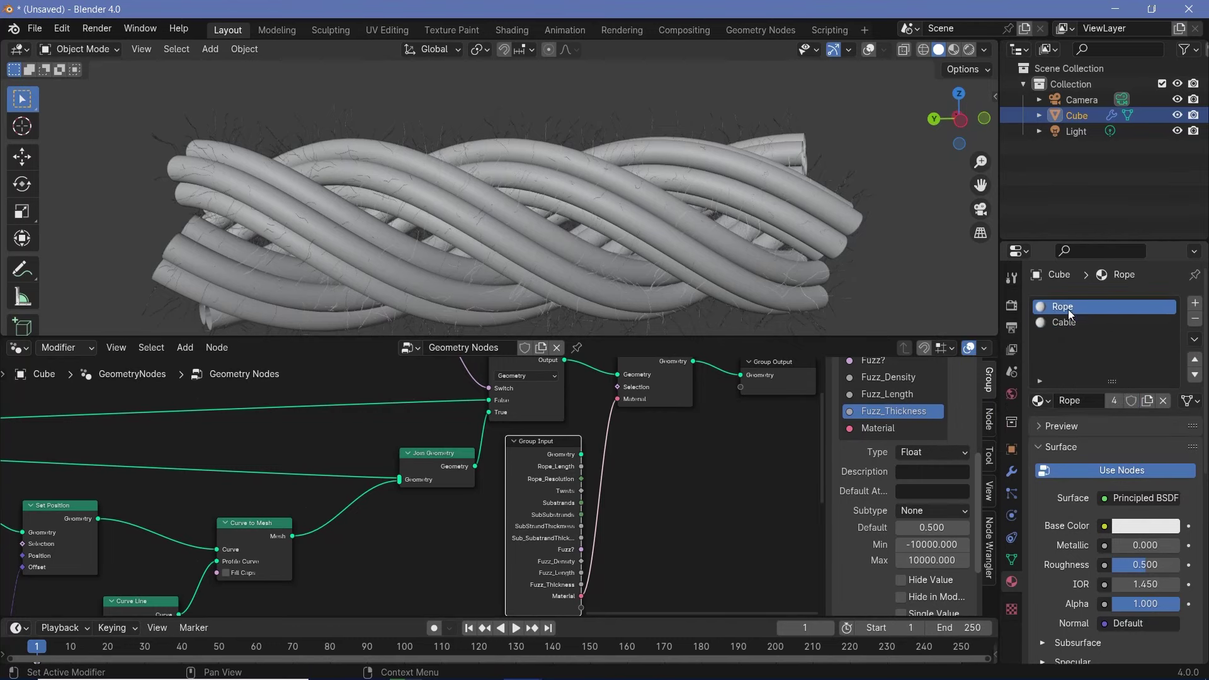
{"action": "left_click", "coordinate": [1132, 402]}
{"action": "left_click", "coordinate": [1071, 328]}
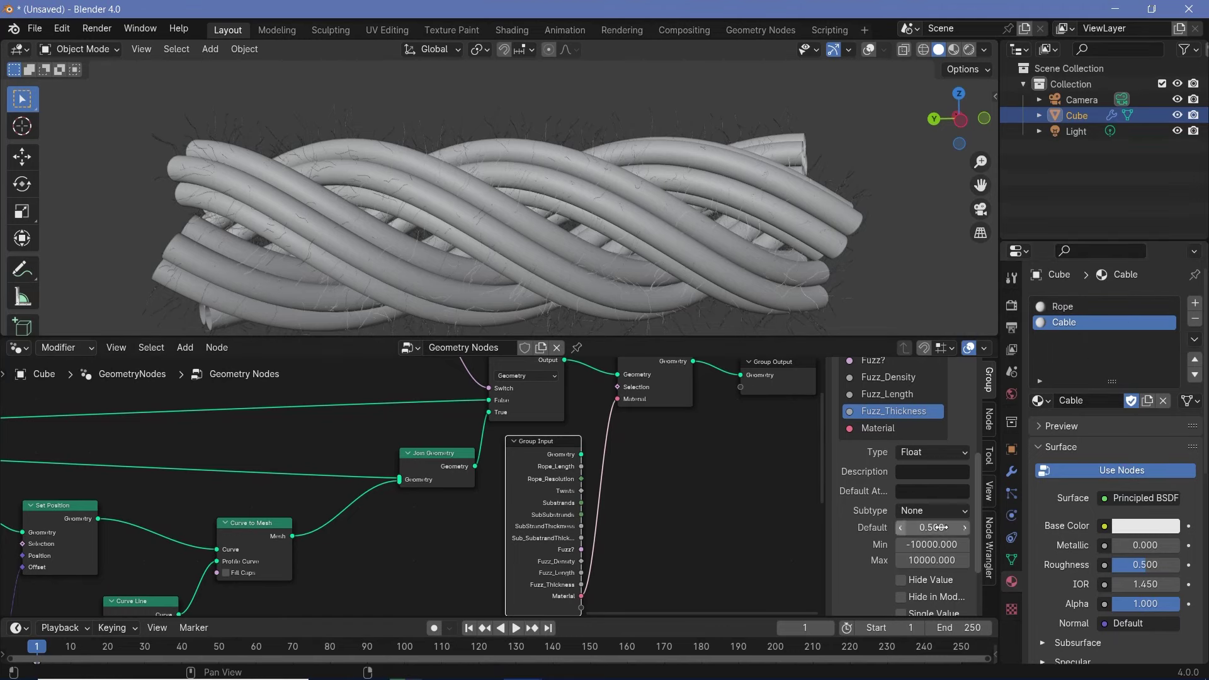
- Switch the viewport to rendered shading and view the rope from its lit side
{"action": "middle_click_drag", "start_coordinate": [621, 259], "coordinate": [563, 281]}
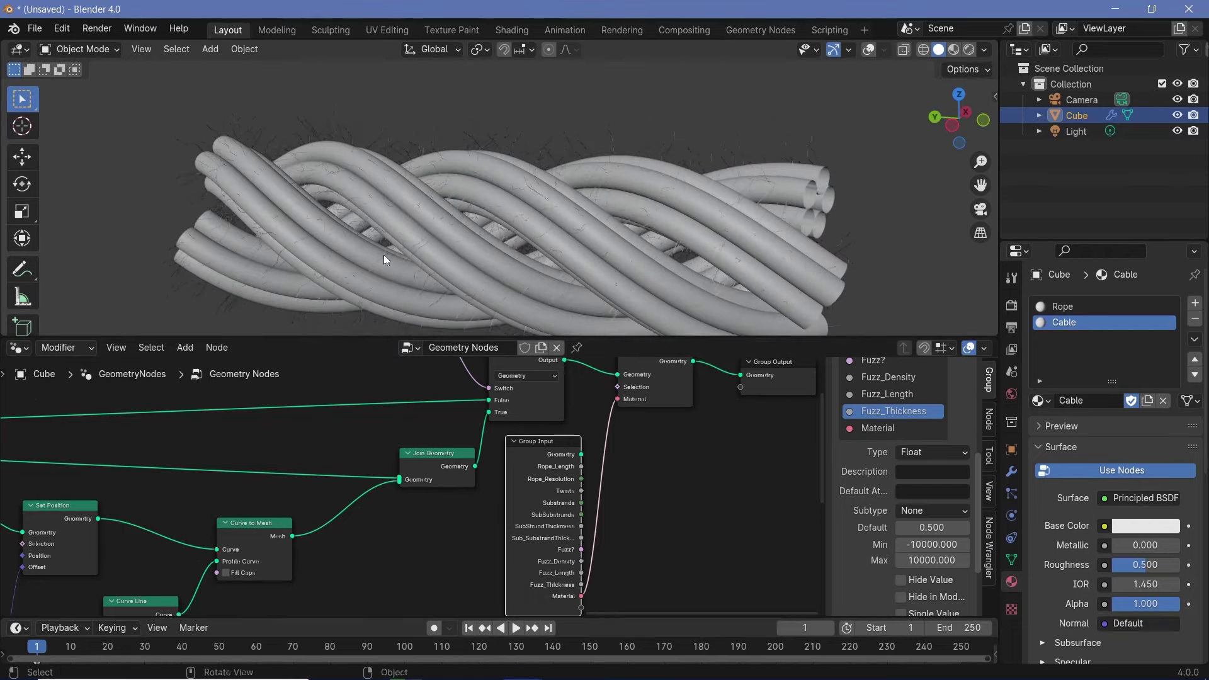
{"action": "left_click", "coordinate": [970, 56]}
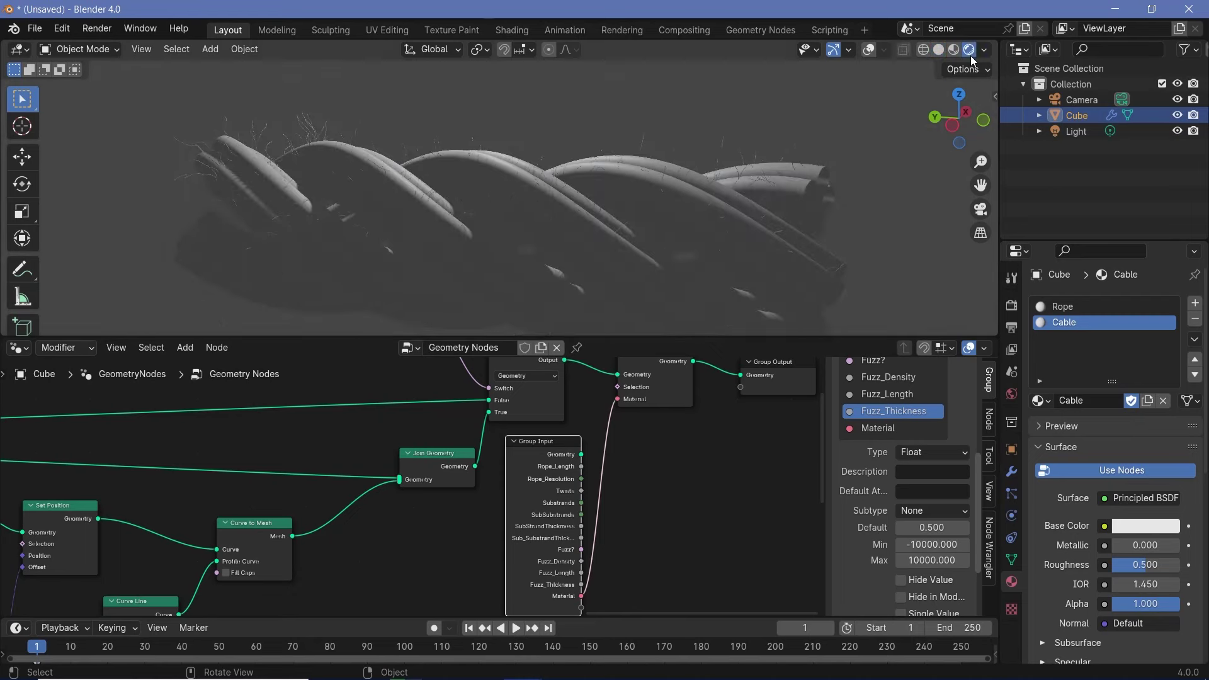
{"action": "middle_click_drag", "start_coordinate": [711, 170], "coordinate": [560, 164]}
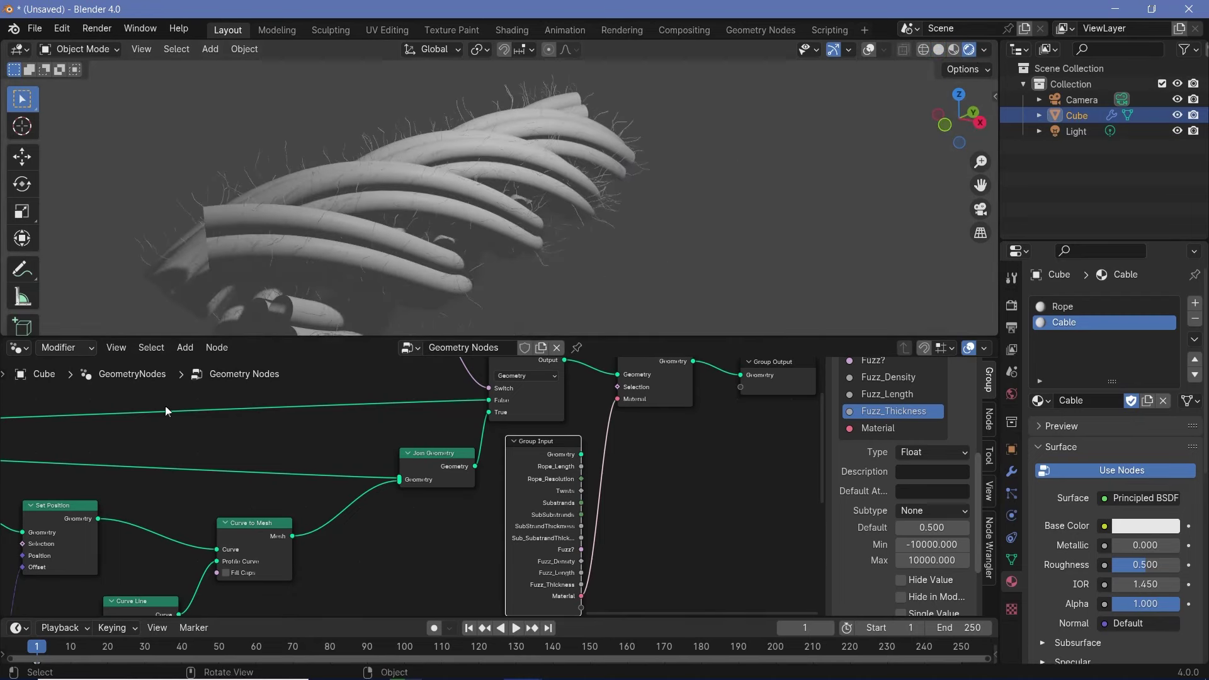
- Switch the node area to the Shader Editor and display the Rope material's node tree with the sidebar hidden
{"action": "left_click", "coordinate": [19, 347]}
{"action": "left_click", "coordinate": [39, 491]}
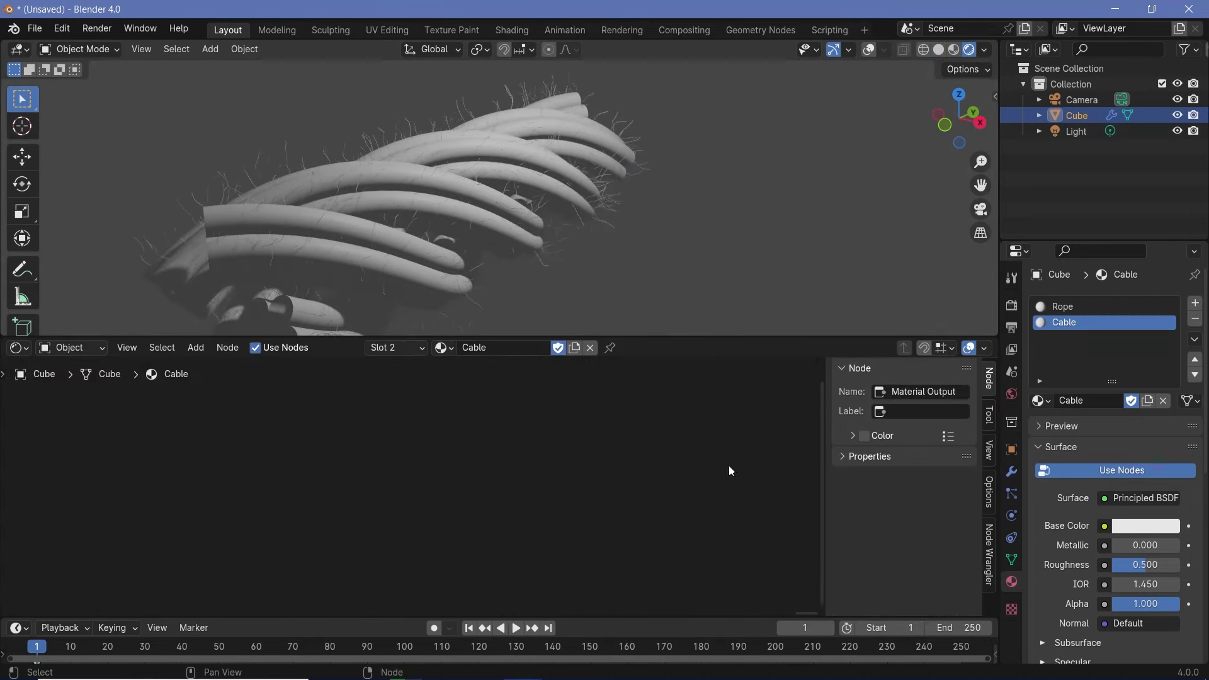
{"action": "left_click", "coordinate": [1011, 305]}
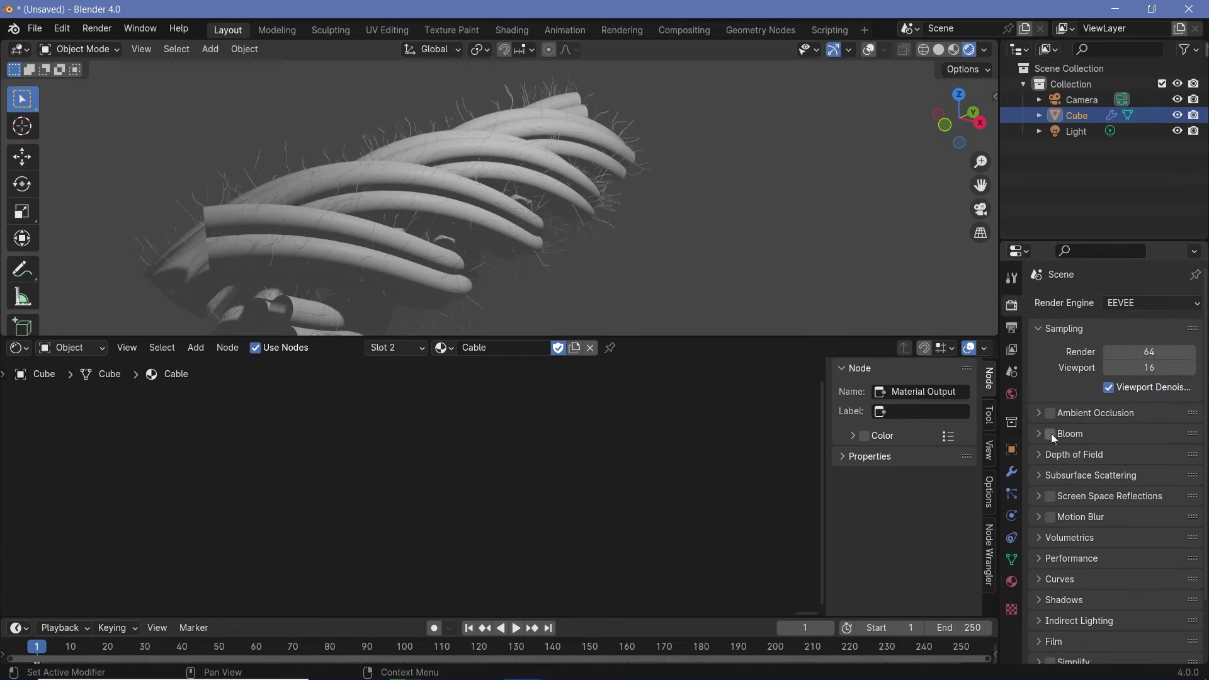
{"action": "left_click", "coordinate": [1012, 581]}
{"action": "left_click", "coordinate": [1060, 308]}
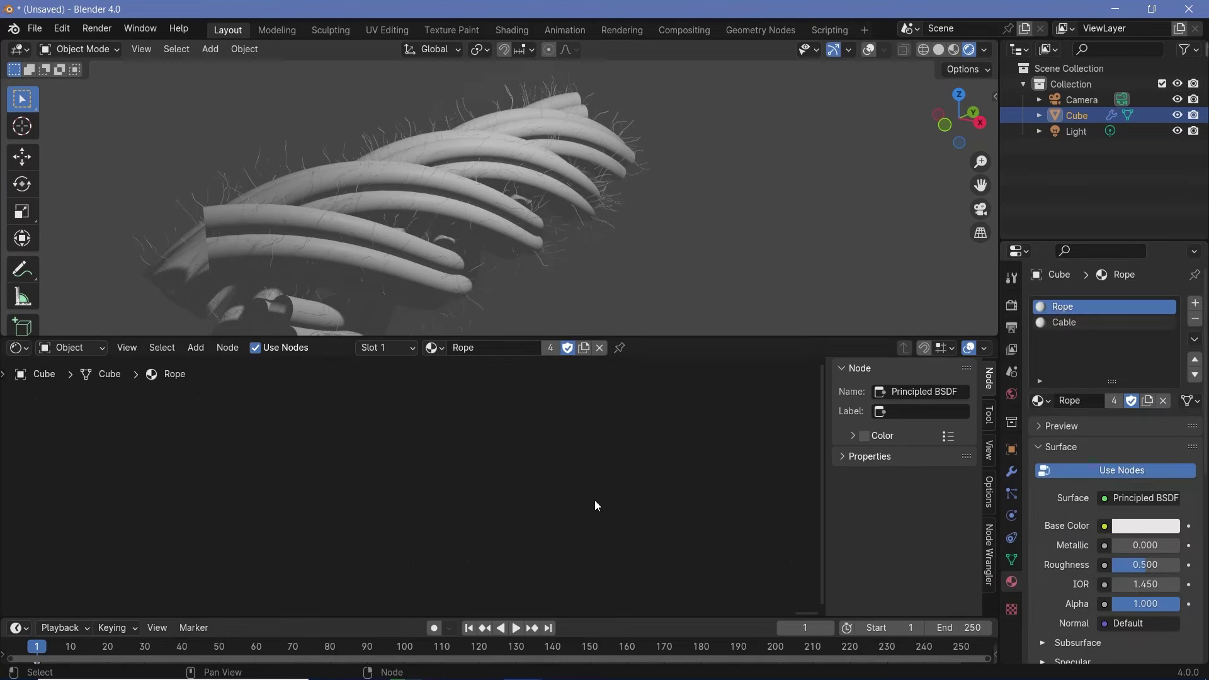
{"action": "key", "text": "n"}
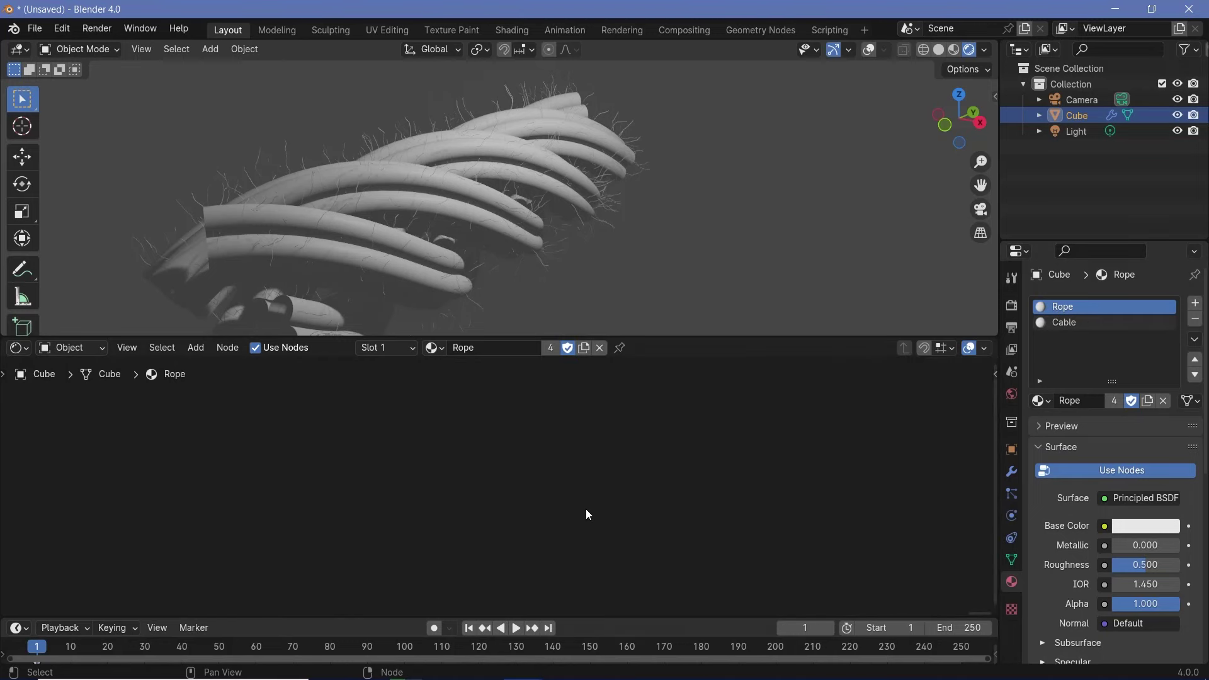
{"action": "scroll", "coordinate": [587, 515], "scroll_direction": "down", "scroll_amount": 5}
{"action": "middle_click_drag", "start_coordinate": [267, 523], "coordinate": [645, 520]}
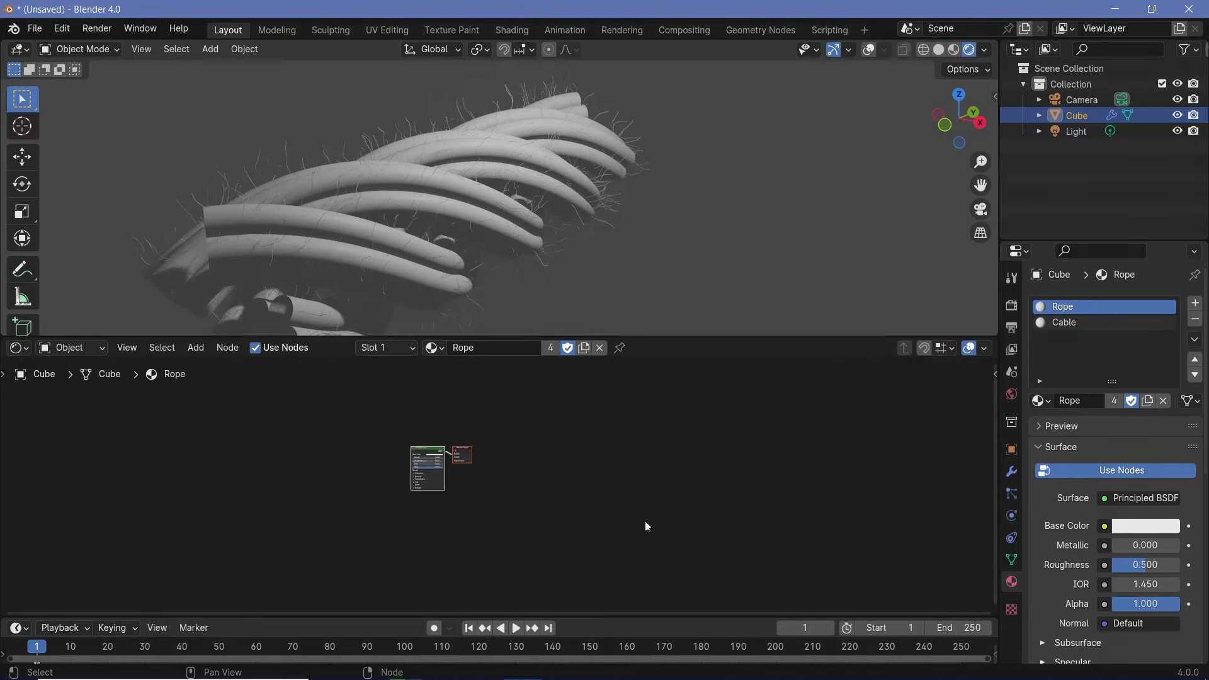
{"action": "scroll", "coordinate": [639, 515], "scroll_direction": "up", "scroll_amount": 5}
{"action": "middle_click_drag", "start_coordinate": [457, 509], "coordinate": [720, 527]}
{"action": "scroll", "coordinate": [720, 526], "scroll_direction": "up", "scroll_amount": 3}
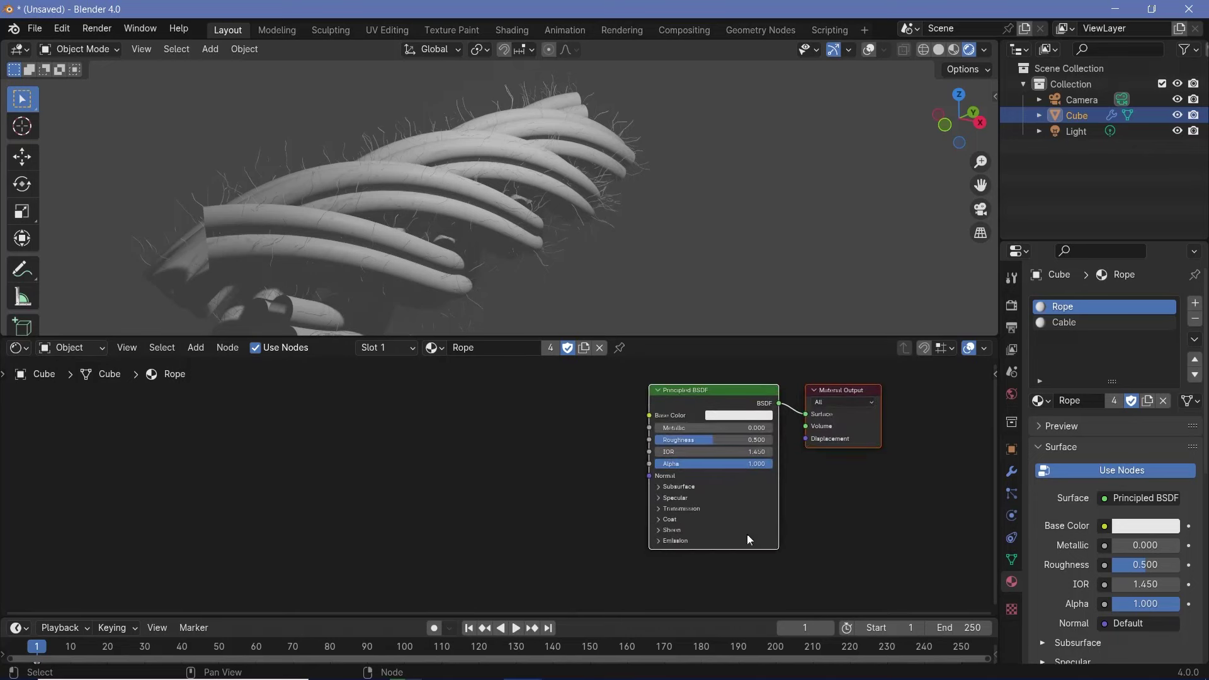
- Add a Noise Texture node ahead of the Principled BSDF in the Rope material
{"action": "middle_click_drag", "start_coordinate": [501, 267], "coordinate": [417, 254]}
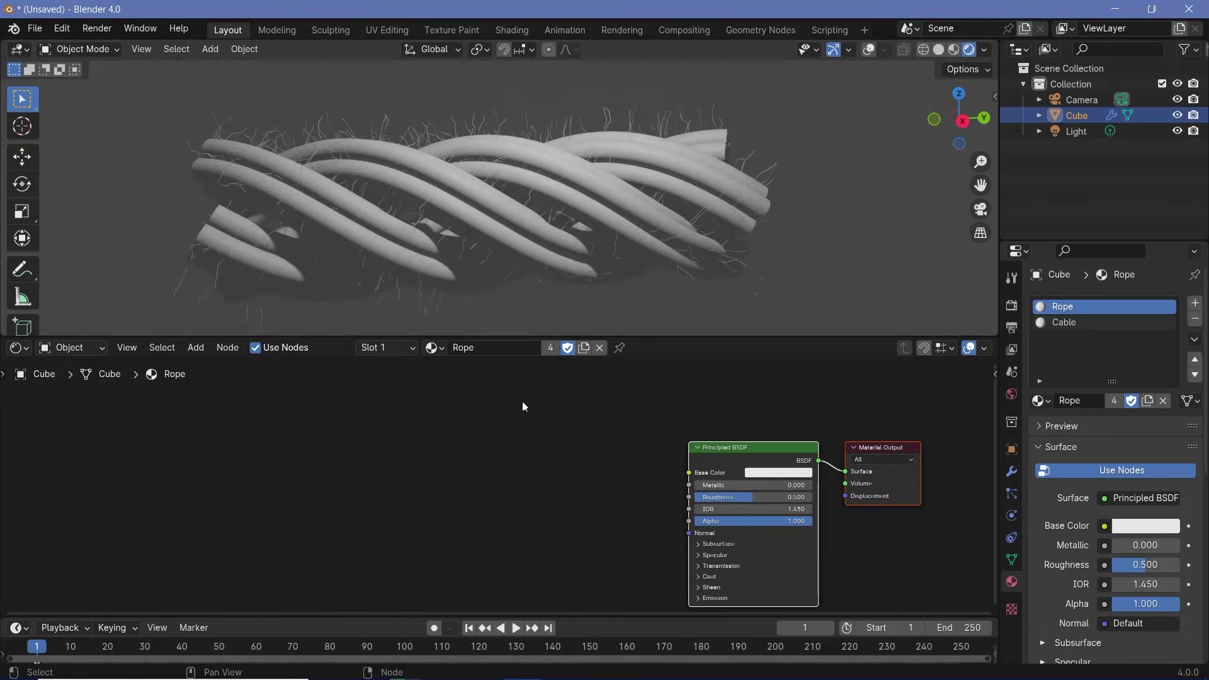
{"action": "middle_click_drag", "start_coordinate": [526, 479], "coordinate": [602, 499]}
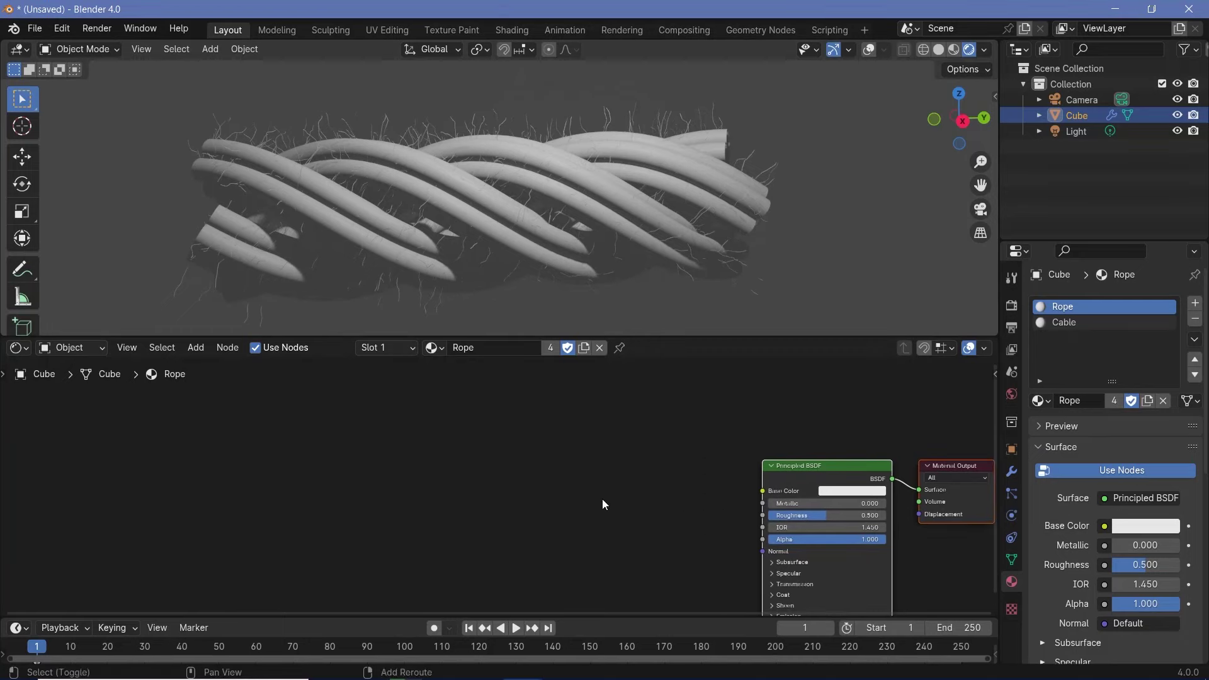
{"action": "key", "text": "shift+a"}
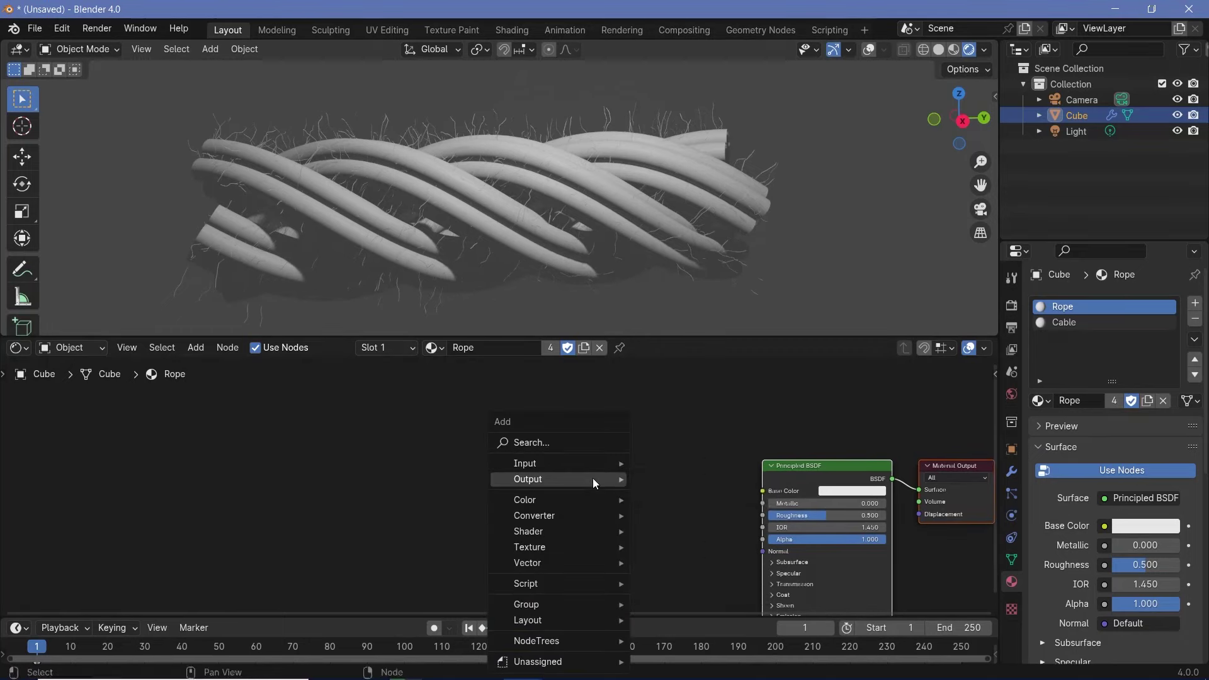
{"action": "type", "text": "noi"}
{"action": "left_click", "coordinate": [643, 512]}
{"action": "scroll", "coordinate": [639, 514], "scroll_direction": "up", "scroll_amount": 1}
- Add a Color Ramp node after the Noise Texture and connect the texture's Color output to the ramp's Fac input
{"action": "key", "text": "shift+a"}
{"action": "mouse_move", "coordinate": [638, 515]}
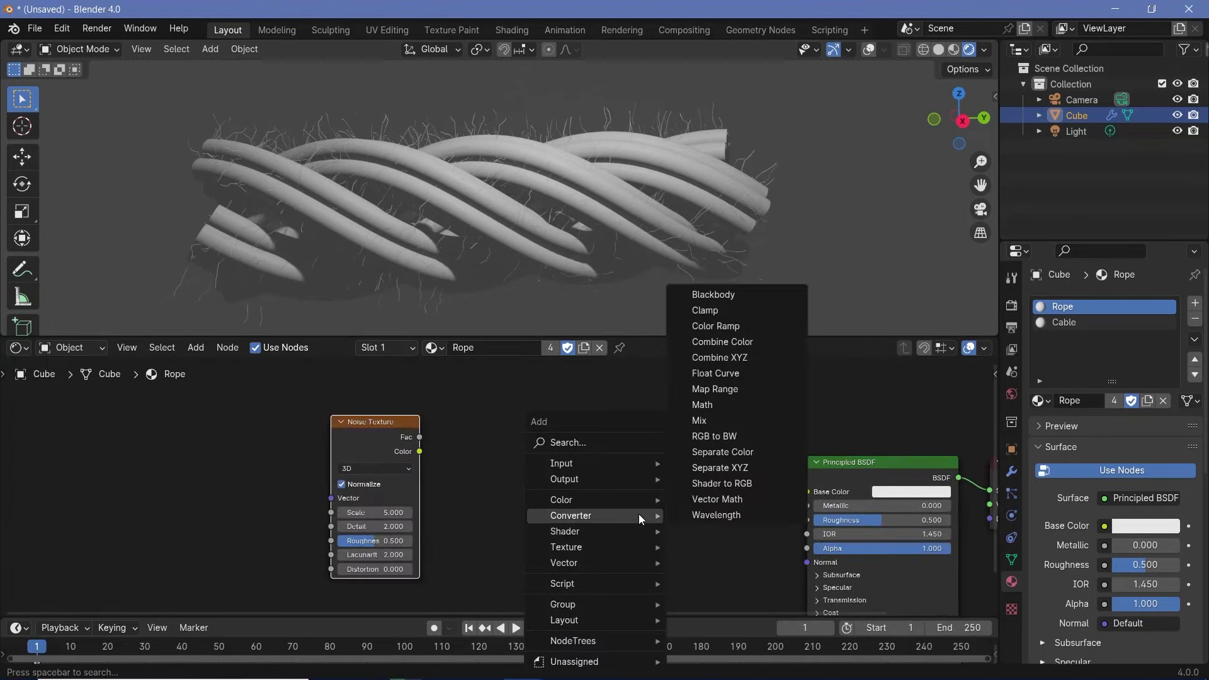
{"action": "type", "text": "col"}
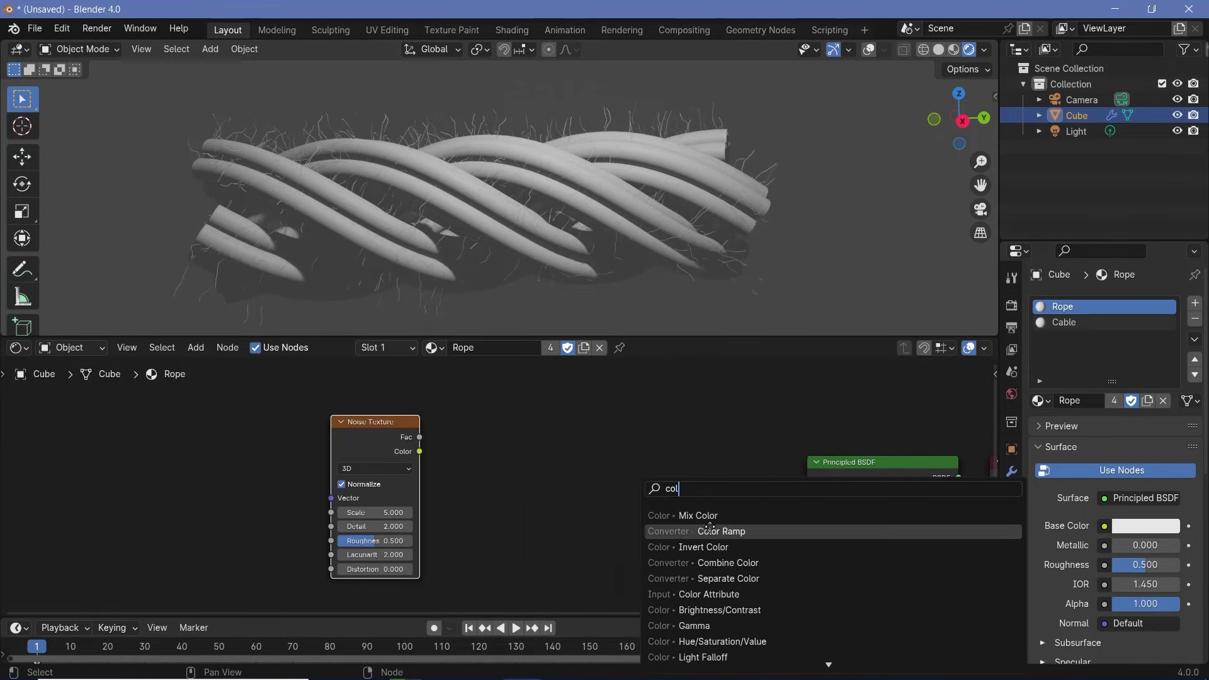
{"action": "left_click", "coordinate": [643, 530]}
{"action": "left_click", "coordinate": [464, 421]}
{"action": "left_click_drag", "start_coordinate": [421, 453], "coordinate": [475, 535]}
- Shift the Color Ramp's black stop to position 0.251 and its white stop to position 0.760
{"action": "left_click_drag", "start_coordinate": [466, 492], "coordinate": [498, 503]}
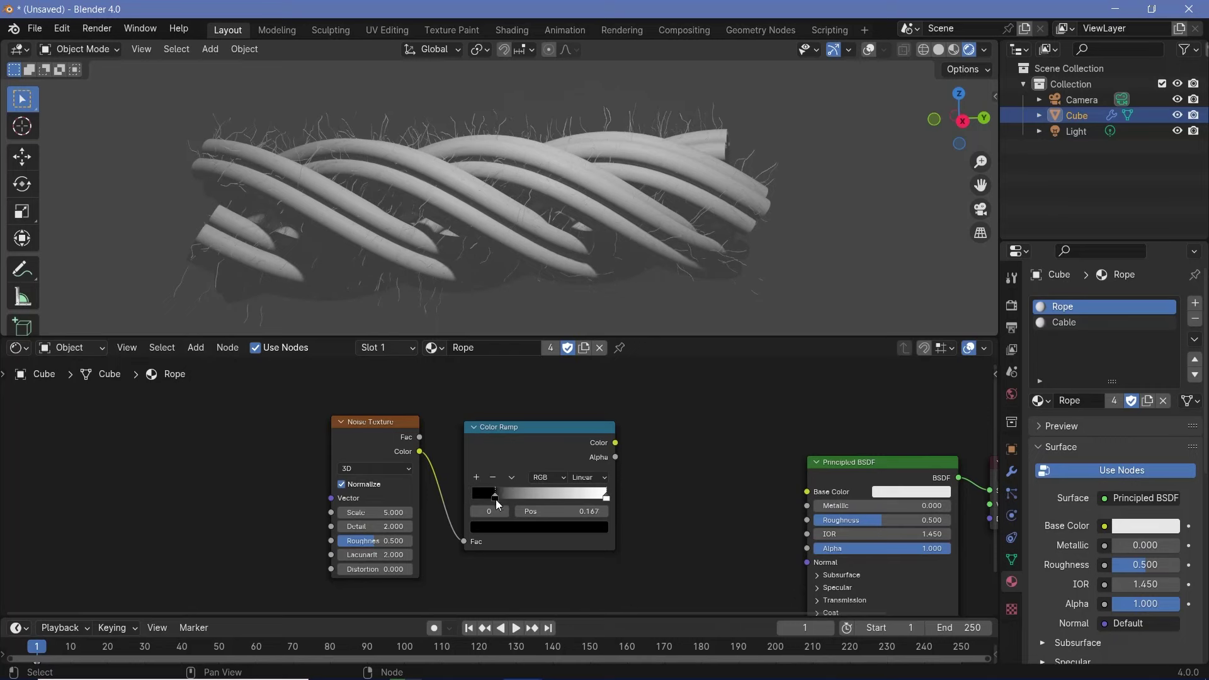
{"action": "mouse_move", "coordinate": [603, 498]}
{"action": "left_mouse_down"}
{"action": "mouse_move", "coordinate": [557, 499]}
{"action": "mouse_move", "coordinate": [621, 499]}
{"action": "mouse_move", "coordinate": [592, 503]}
{"action": "left_mouse_up"}
{"action": "left_click", "coordinate": [618, 500]}
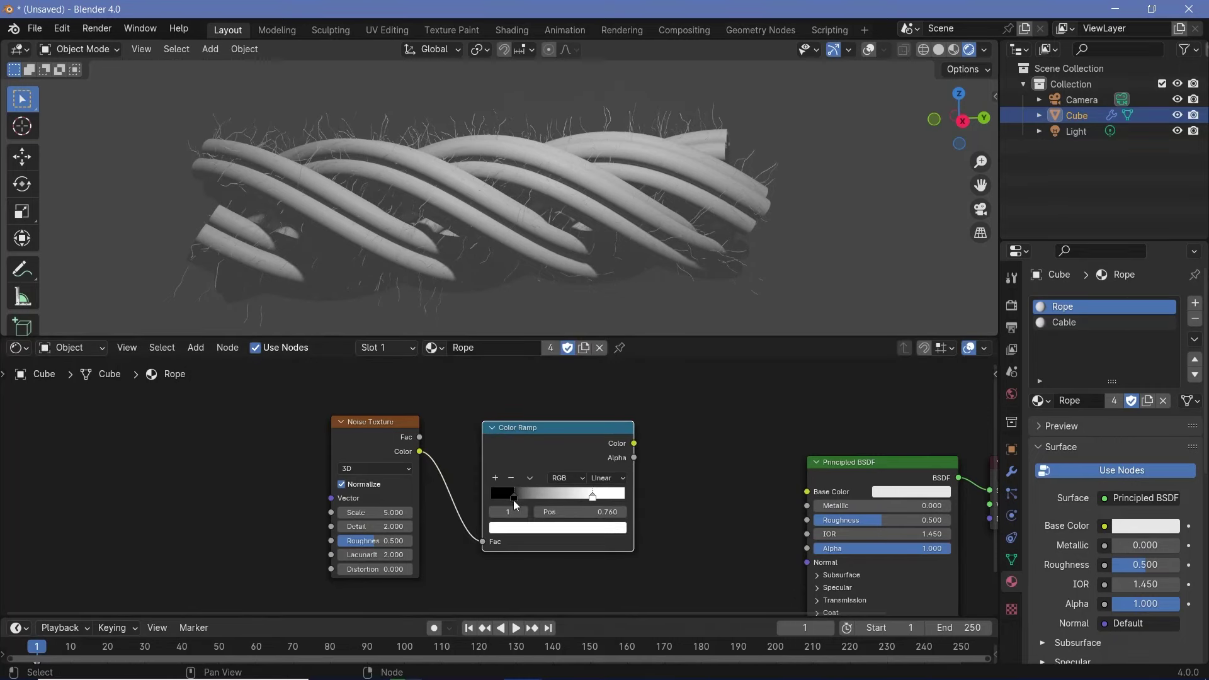
{"action": "left_click_drag", "start_coordinate": [510, 498], "coordinate": [532, 497]}
- Recolor the ramp's black stop to dark brown and its white stop to a dark yellowish brown
{"action": "left_click", "coordinate": [542, 530]}
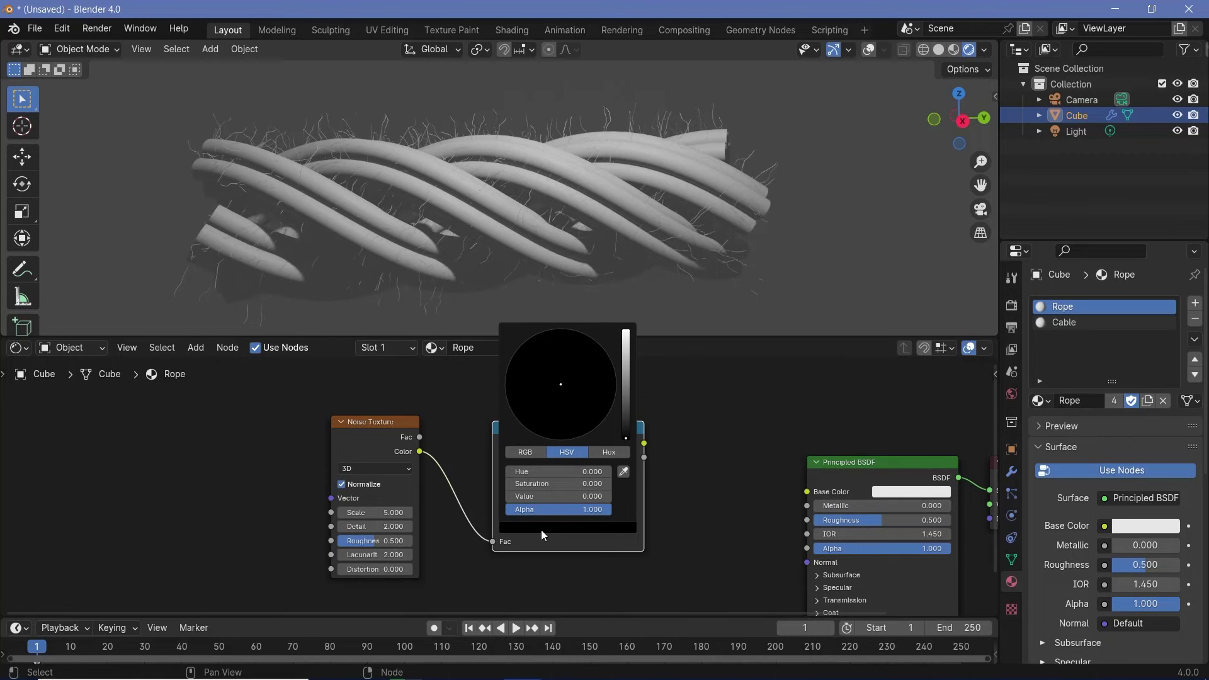
{"action": "left_click", "coordinate": [626, 410]}
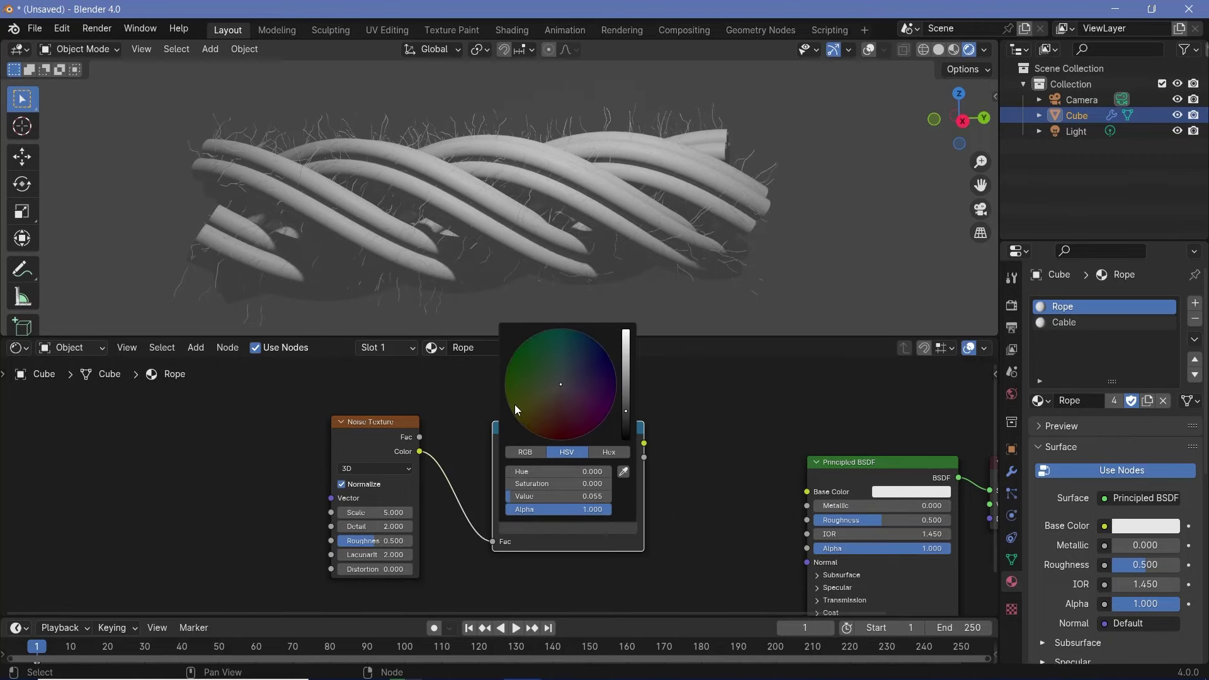
{"action": "left_click_drag", "start_coordinate": [548, 415], "coordinate": [543, 414]}
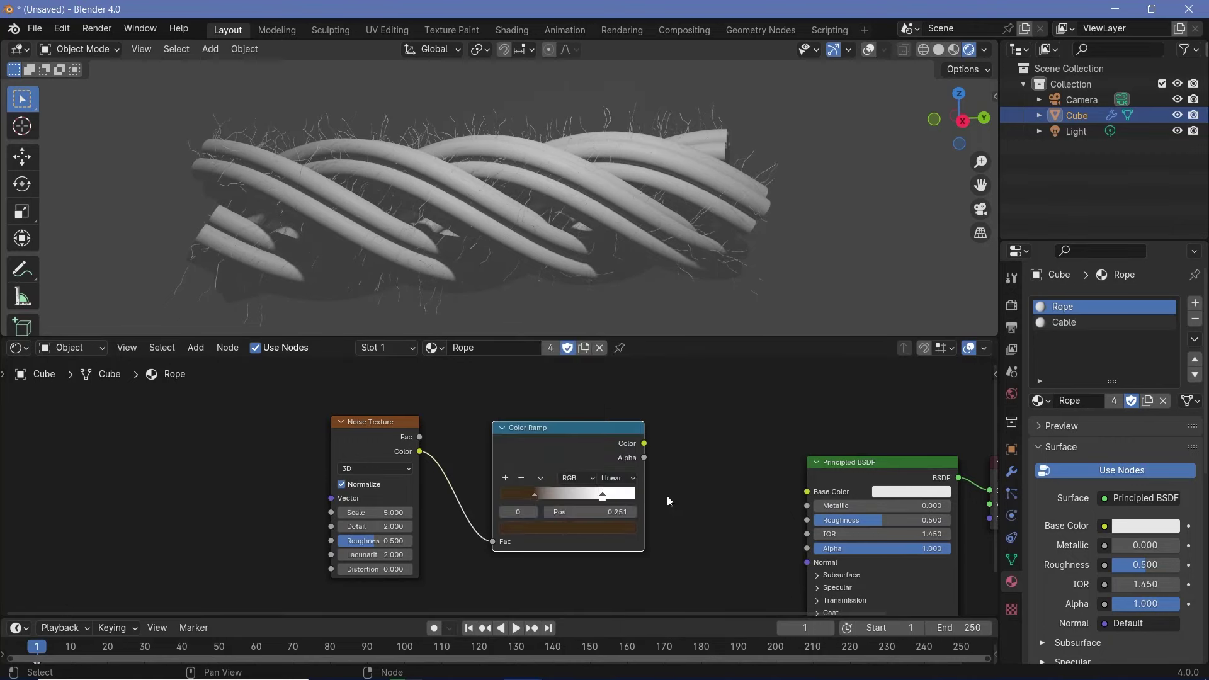
{"action": "left_click", "coordinate": [603, 502]}
{"action": "left_click", "coordinate": [604, 529]}
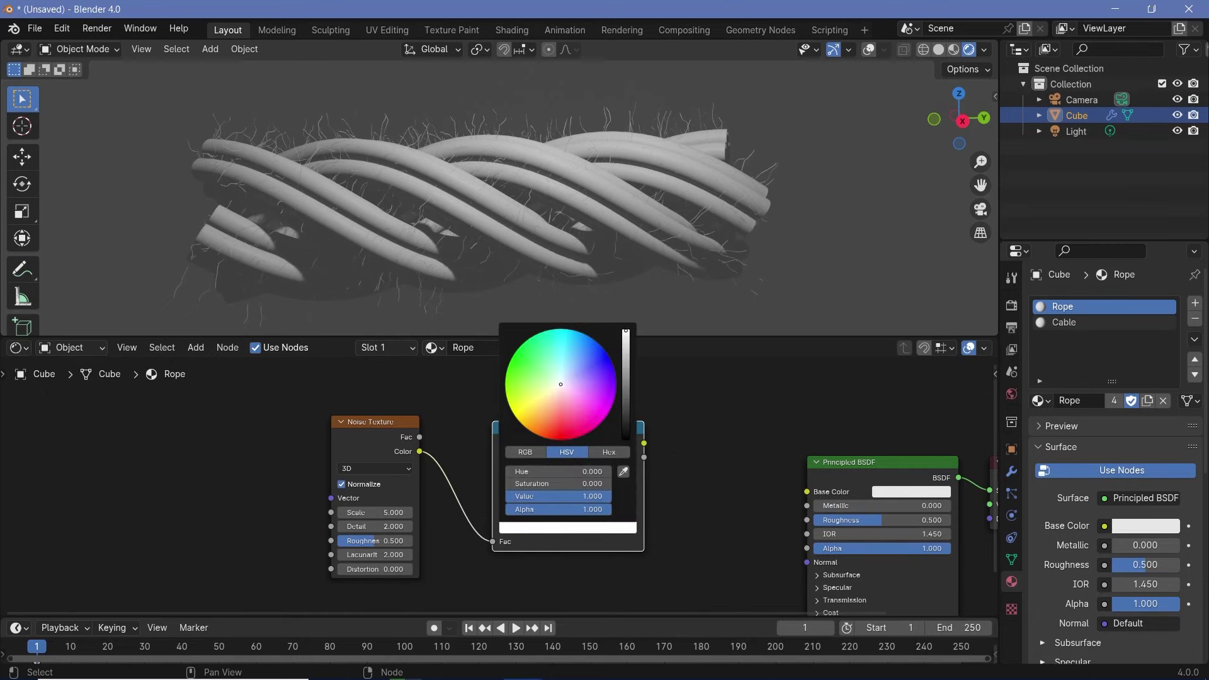
{"action": "left_click_drag", "start_coordinate": [540, 416], "coordinate": [533, 414]}
- Connect the Color Ramp's Color output to the Principled BSDF's Base Color and set the Noise Texture's Scale to 41.9
{"action": "mouse_move", "coordinate": [624, 406]}
{"action": "left_mouse_down"}
{"action": "mouse_move", "coordinate": [765, 486]}
{"action": "mouse_move", "coordinate": [806, 490]}
{"action": "left_mouse_up"}
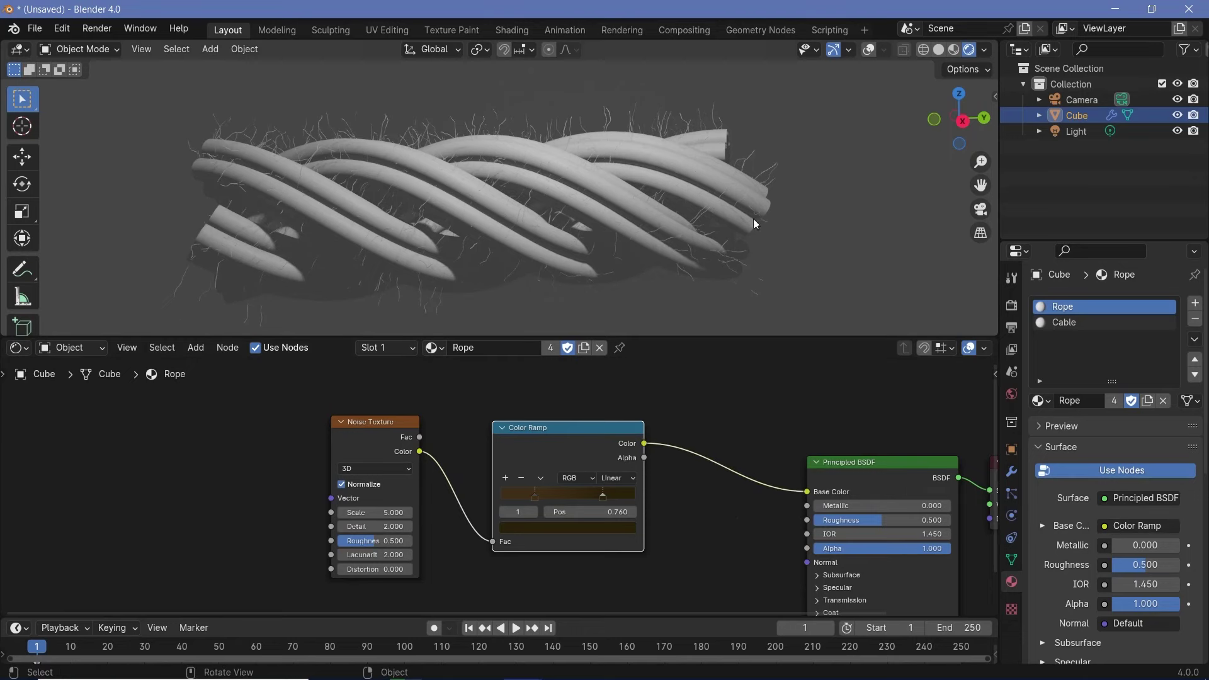
{"action": "middle_click_drag", "start_coordinate": [750, 469], "coordinate": [715, 481]}
{"action": "middle_click_drag", "start_coordinate": [535, 205], "coordinate": [667, 258]}
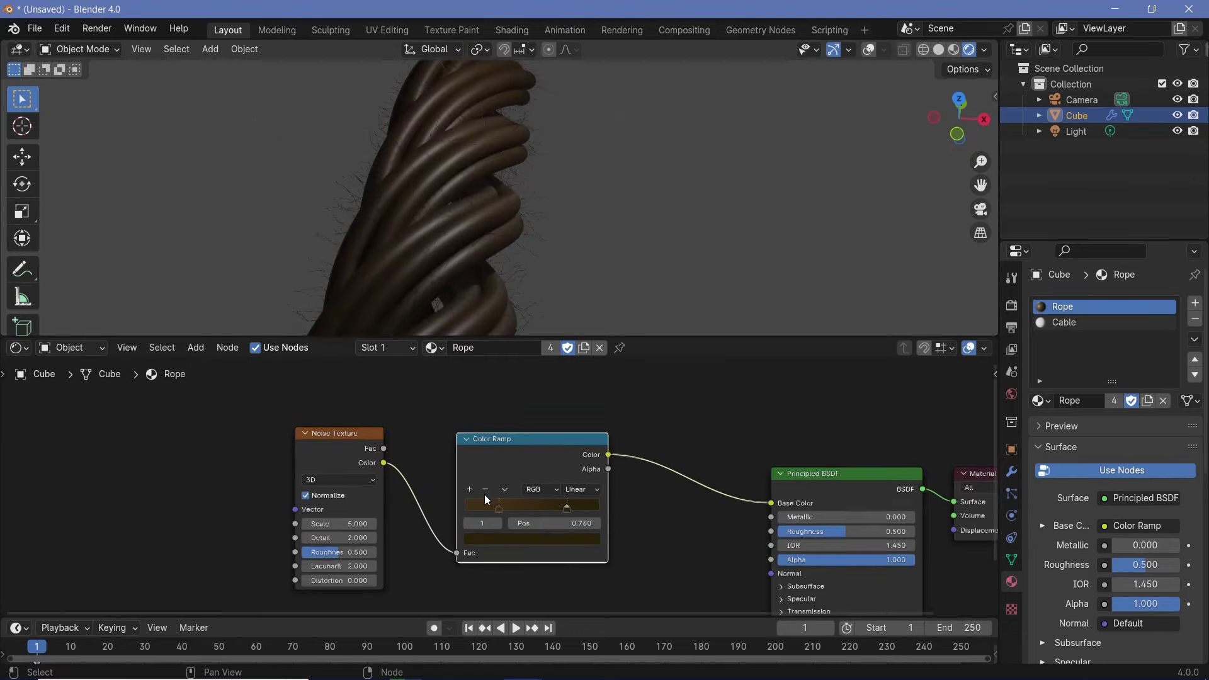
{"action": "scroll", "coordinate": [486, 494], "scroll_direction": "up", "scroll_amount": 1}
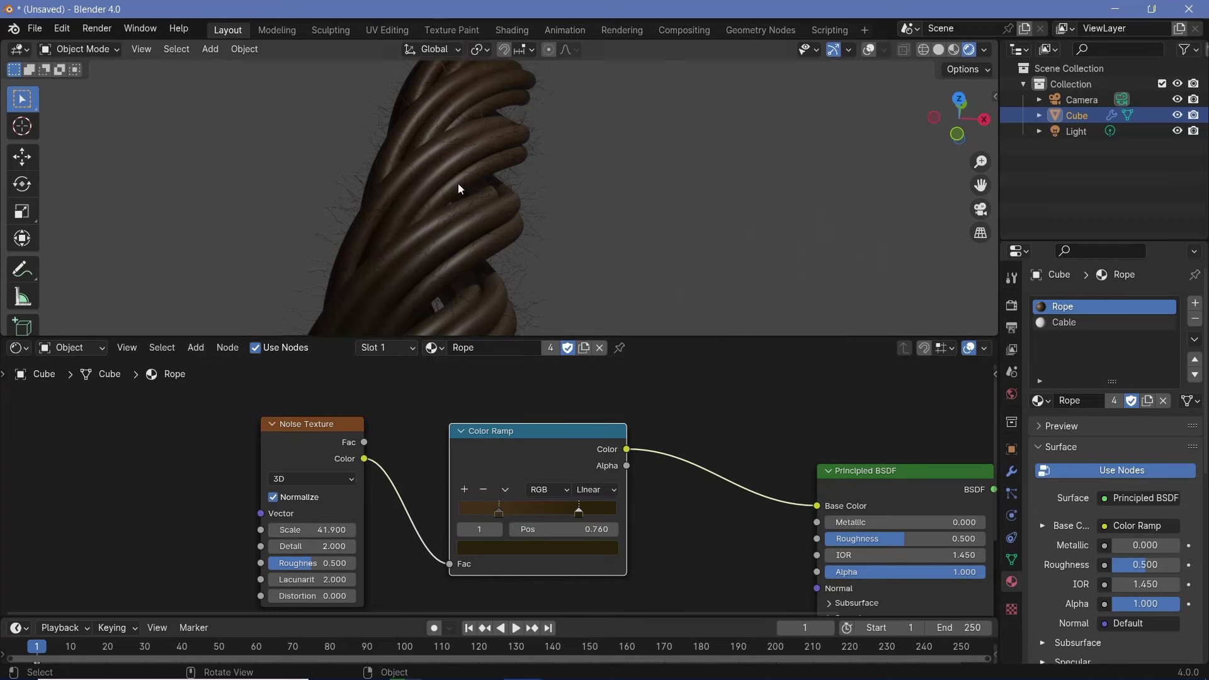
- Brighten the Color Ramp's first stop to a lighter brown with hue 0.083, saturation 0.884 and value 0.157
{"action": "scroll", "coordinate": [453, 189], "scroll_direction": "up", "scroll_amount": 3}
{"action": "left_click", "coordinate": [500, 509]}
{"action": "left_click", "coordinate": [503, 547]}
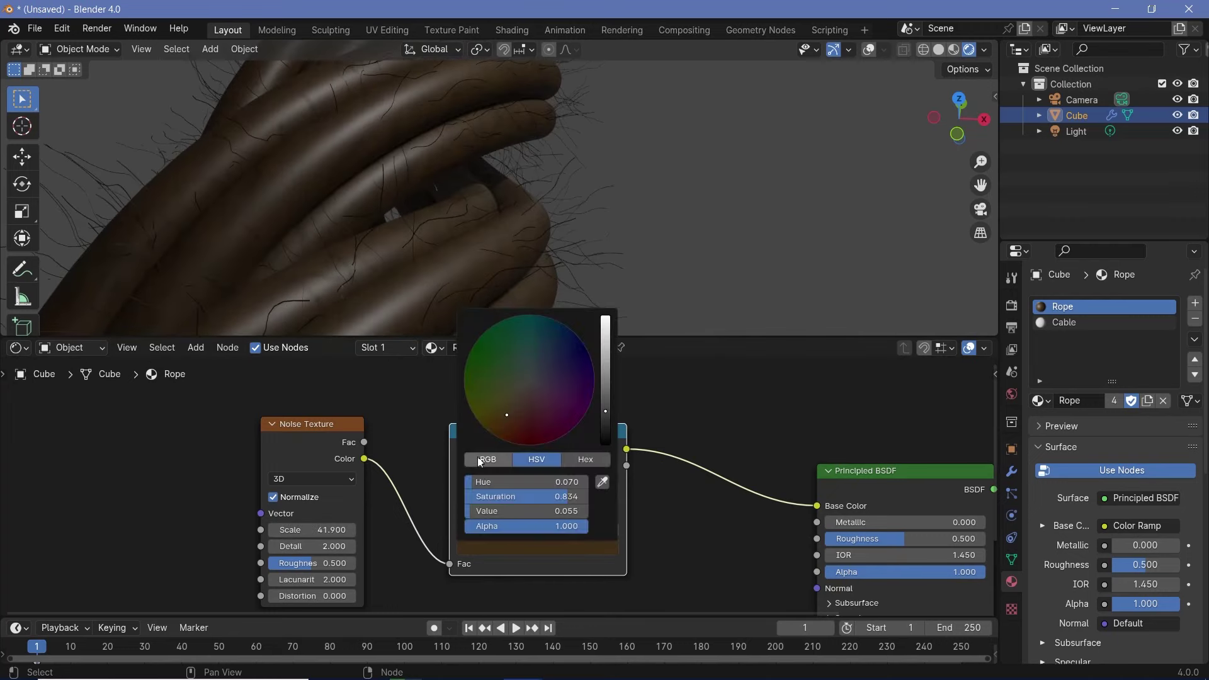
{"action": "left_click", "coordinate": [605, 390]}
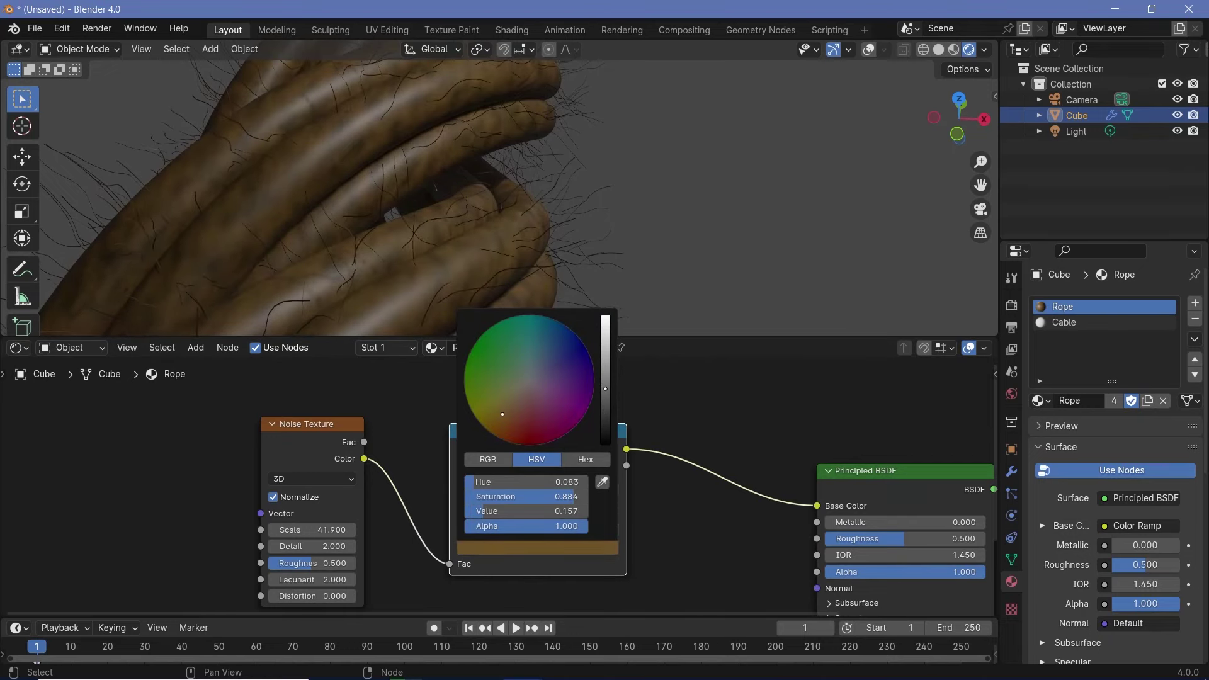
- Set the Principled BSDF's Roughness to 1.000
{"action": "scroll", "coordinate": [685, 463], "scroll_direction": "down", "scroll_amount": 2}
{"action": "mouse_move", "coordinate": [537, 221]}
{"action": "middle_mouse_down"}
{"action": "mouse_move", "coordinate": [440, 178]}
{"action": "mouse_move", "coordinate": [544, 219]}
{"action": "middle_mouse_up"}
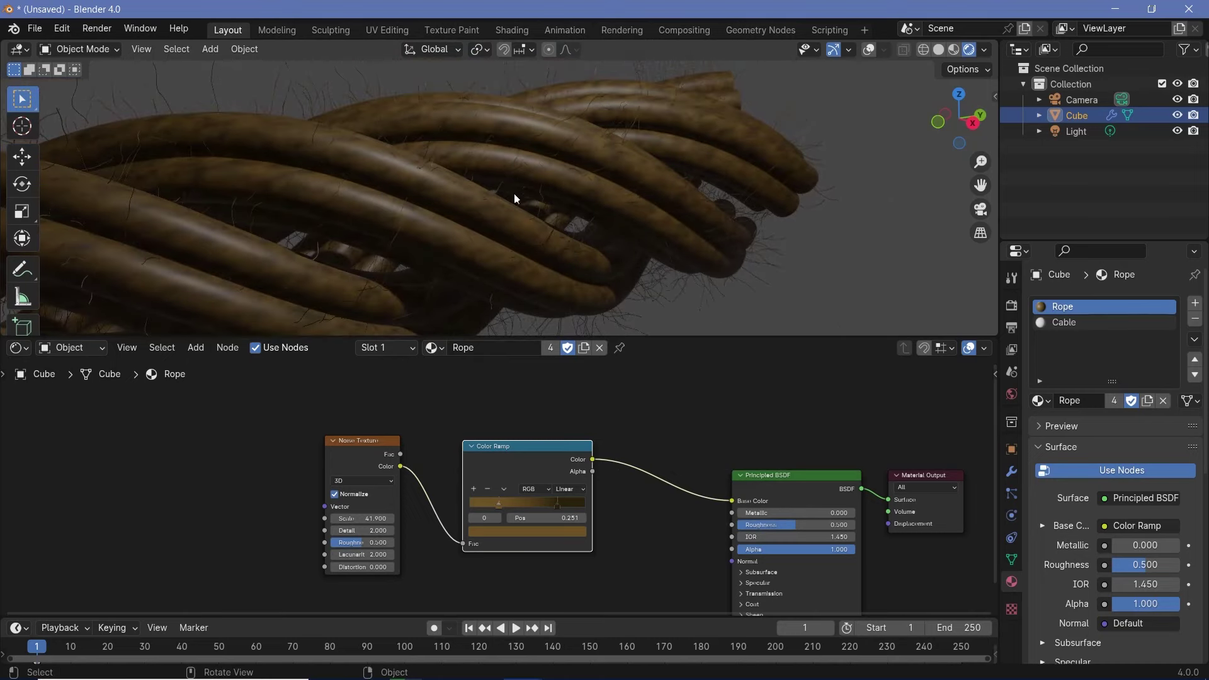
{"action": "left_click_drag", "start_coordinate": [775, 524], "coordinate": [838, 524]}
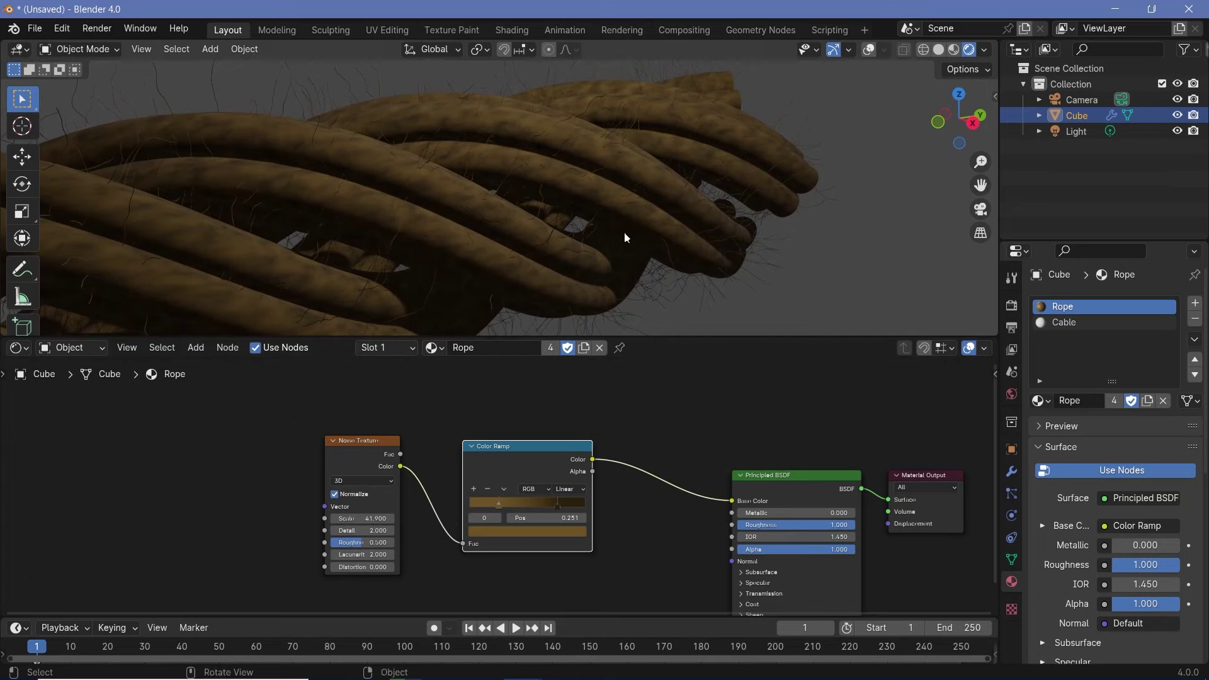
- Set the Noise Texture's Scale to 250 and inspect the finer speckle on the rope strands
{"action": "scroll", "coordinate": [376, 531], "scroll_direction": "up", "scroll_amount": 2}
{"action": "left_click", "coordinate": [326, 531]}
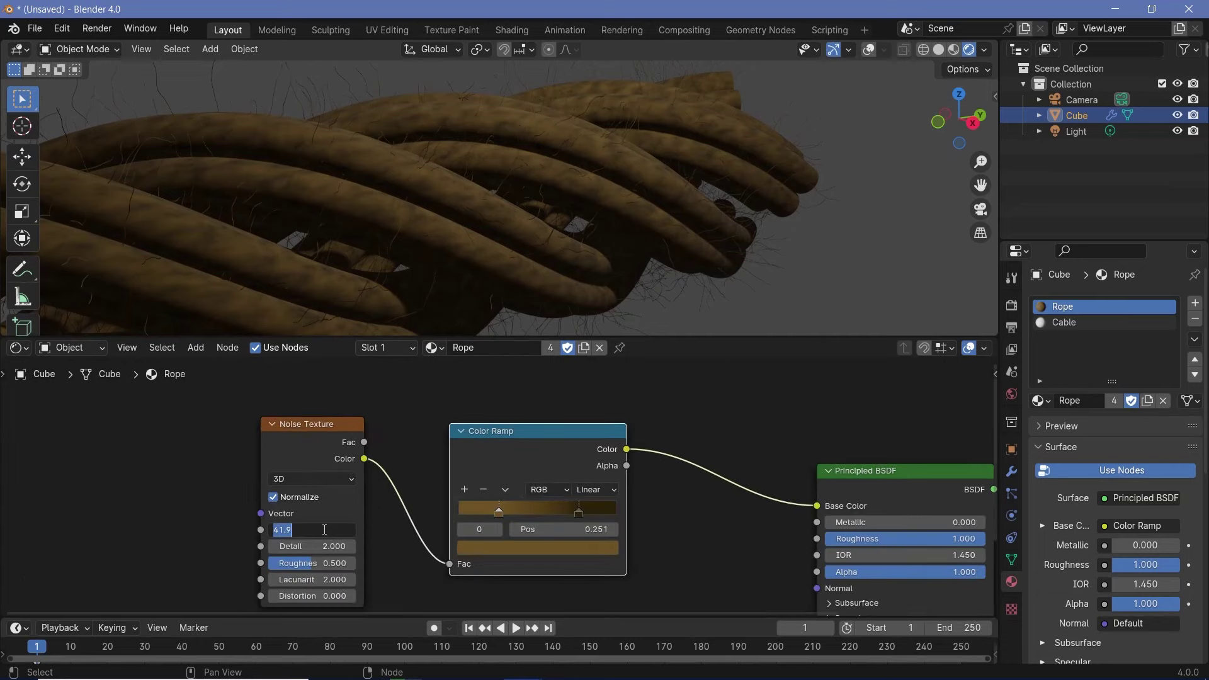
{"action": "type", "text": "250"}
{"action": "key", "text": "Return"}
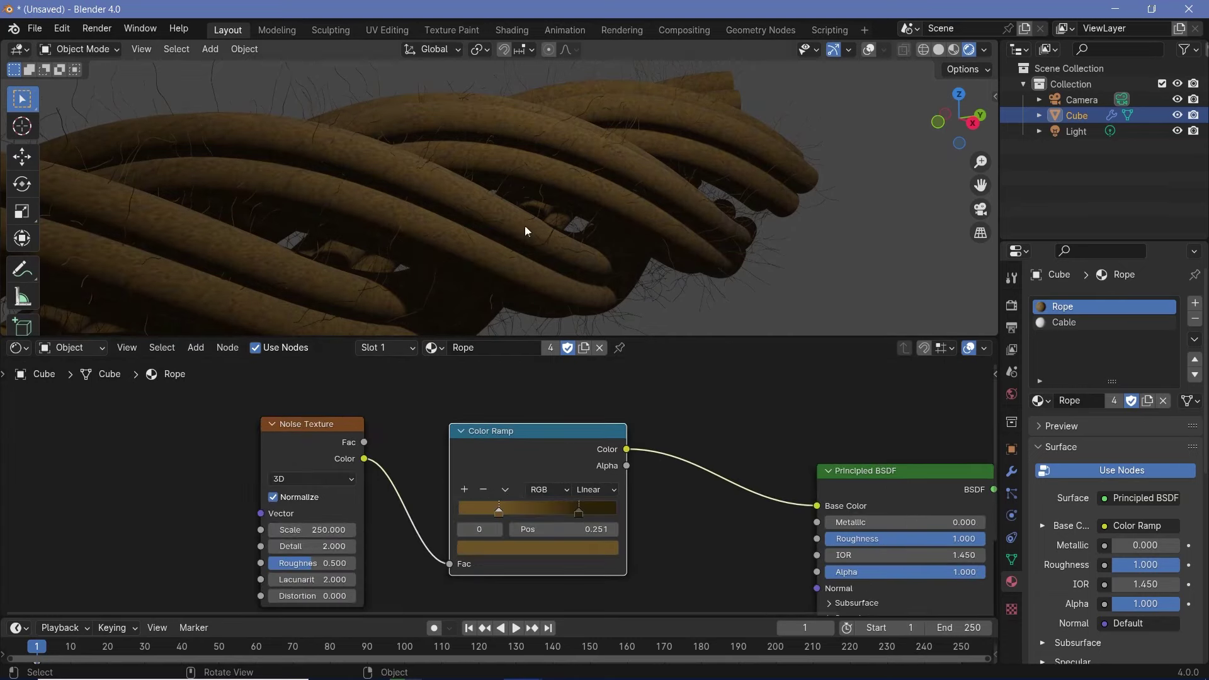
{"action": "scroll", "coordinate": [583, 187], "scroll_direction": "down", "scroll_amount": 4}
{"action": "middle_click_drag", "start_coordinate": [647, 196], "coordinate": [523, 259]}
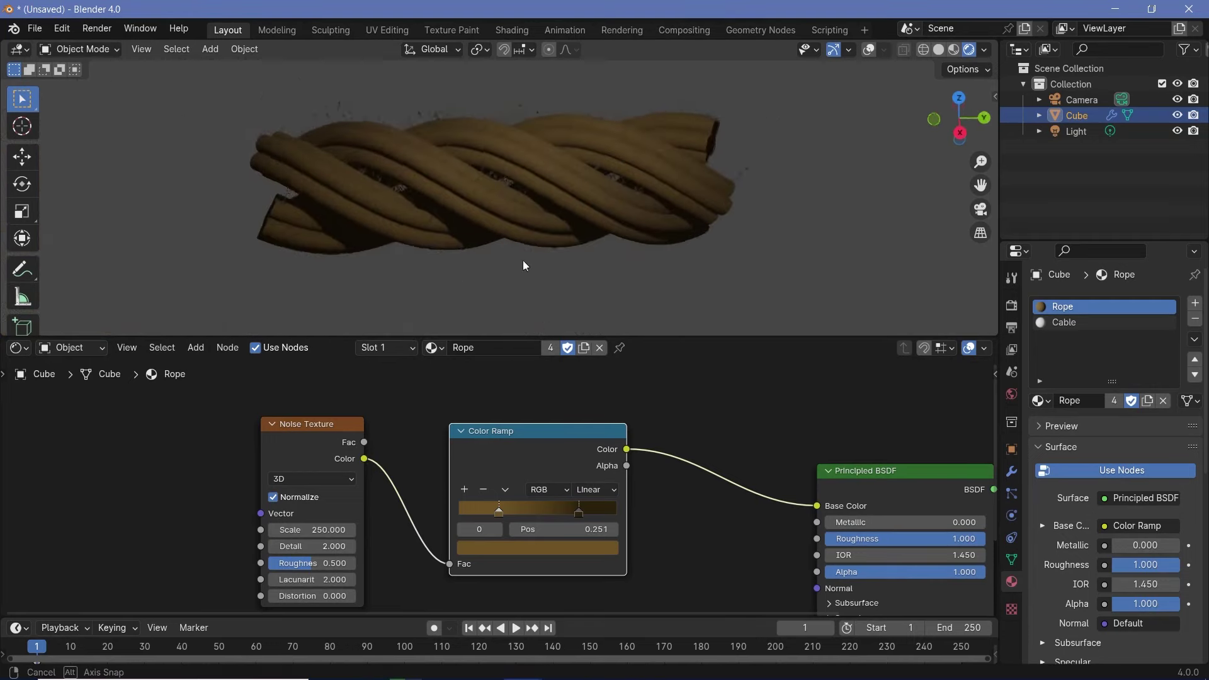
{"action": "scroll", "coordinate": [523, 259], "scroll_direction": "up", "scroll_amount": 5}
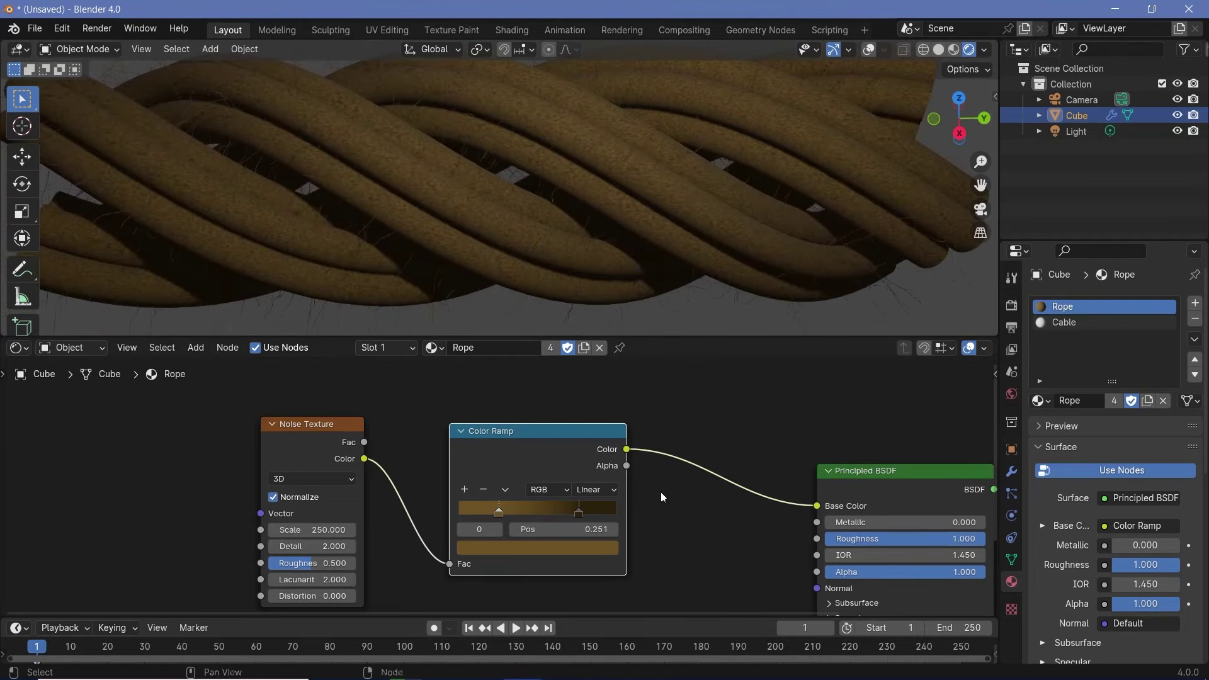
- Add a Magic Texture node below the Color Ramp
{"action": "scroll", "coordinate": [660, 493], "scroll_direction": "down", "scroll_amount": 3}
{"action": "middle_click_drag", "start_coordinate": [650, 511], "coordinate": [630, 462]}
{"action": "scroll", "coordinate": [629, 462], "scroll_direction": "up", "scroll_amount": 3}
{"action": "scroll", "coordinate": [685, 537], "scroll_direction": "up", "scroll_amount": 1}
{"action": "middle_click_drag", "start_coordinate": [648, 542], "coordinate": [635, 480]}
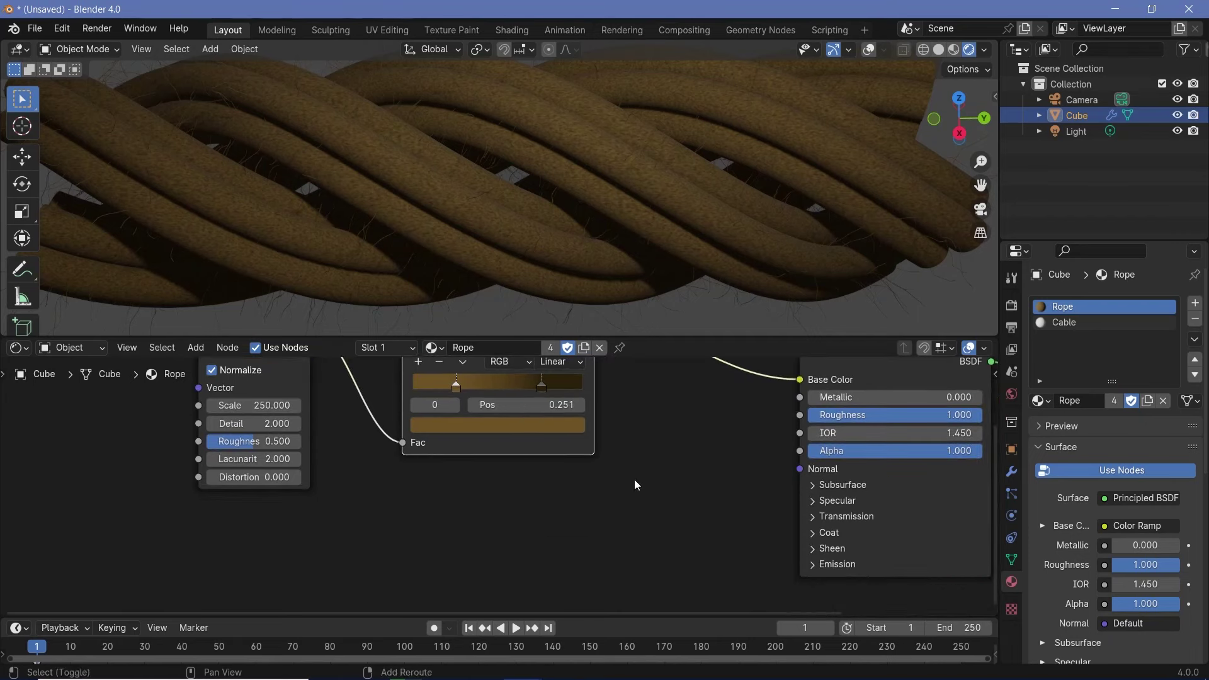
{"action": "key", "text": "shift+a"}
{"action": "type", "text": "magi"}
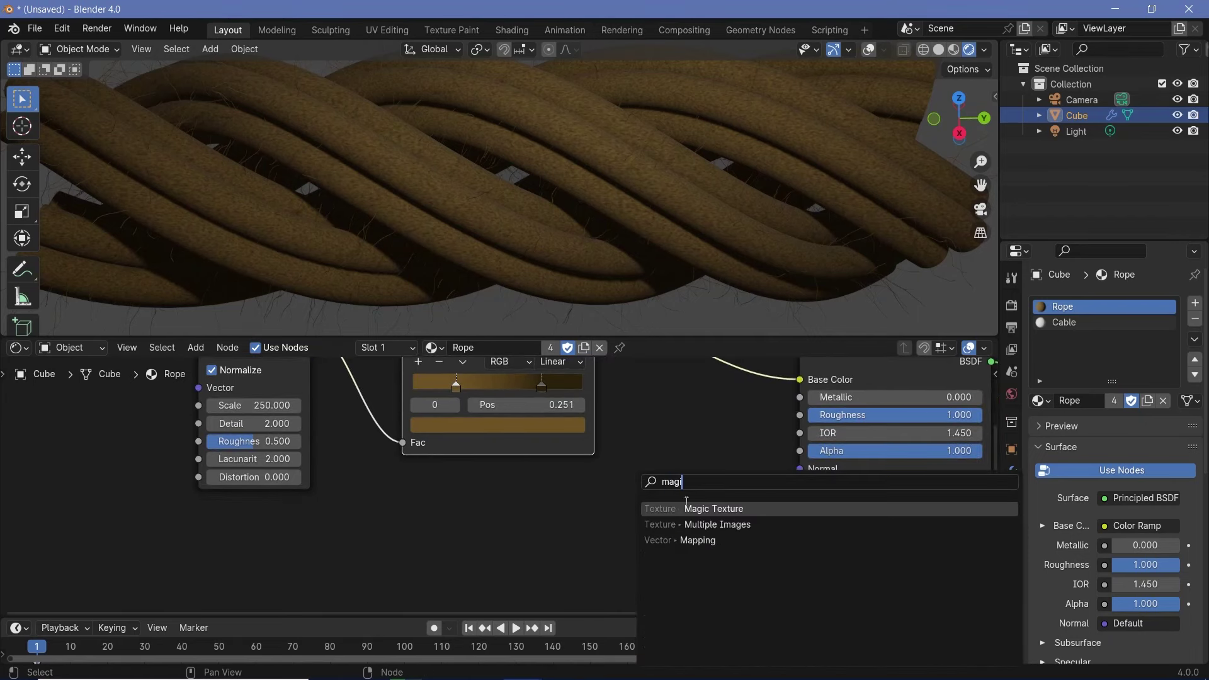
{"action": "key", "text": "Return"}
{"action": "left_click", "coordinate": [556, 508]}
- Add a Bump node, feeding the Magic Texture's Color into its Height and its Normal output into the Principled BSDF's Normal
{"action": "key", "text": "shift+a"}
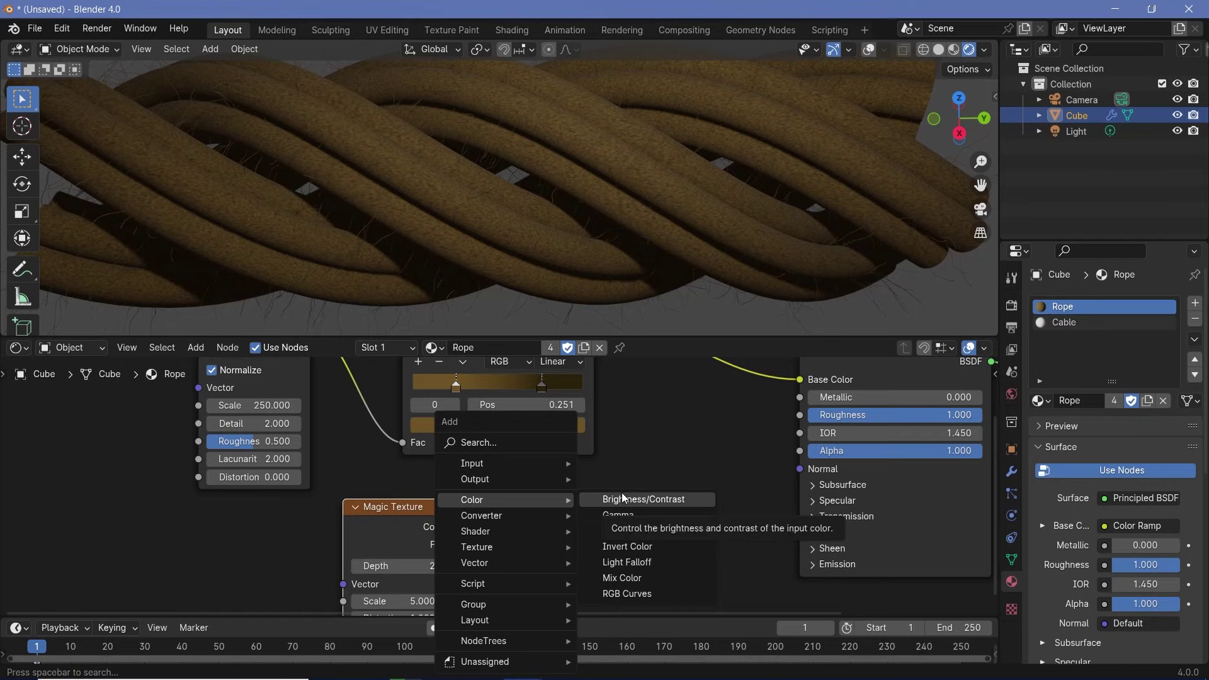
{"action": "left_click", "coordinate": [472, 443]}
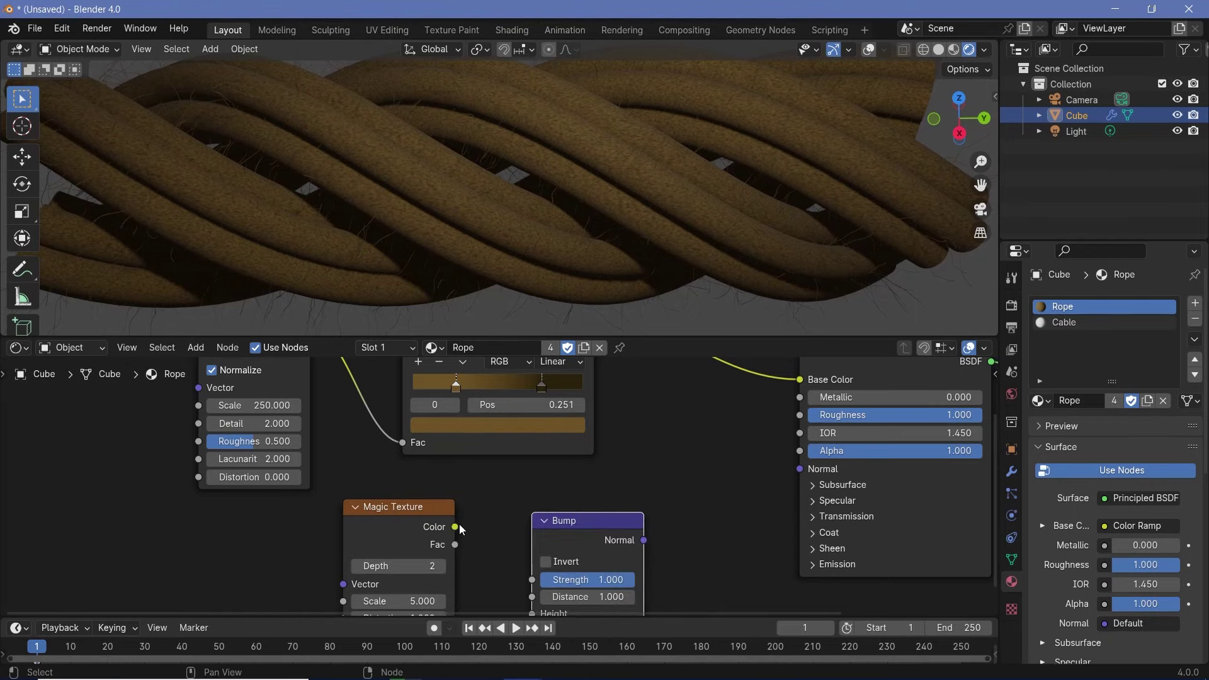
{"action": "left_click_drag", "start_coordinate": [454, 527], "coordinate": [531, 515]}
{"action": "middle_click_drag", "start_coordinate": [628, 504], "coordinate": [553, 526]}
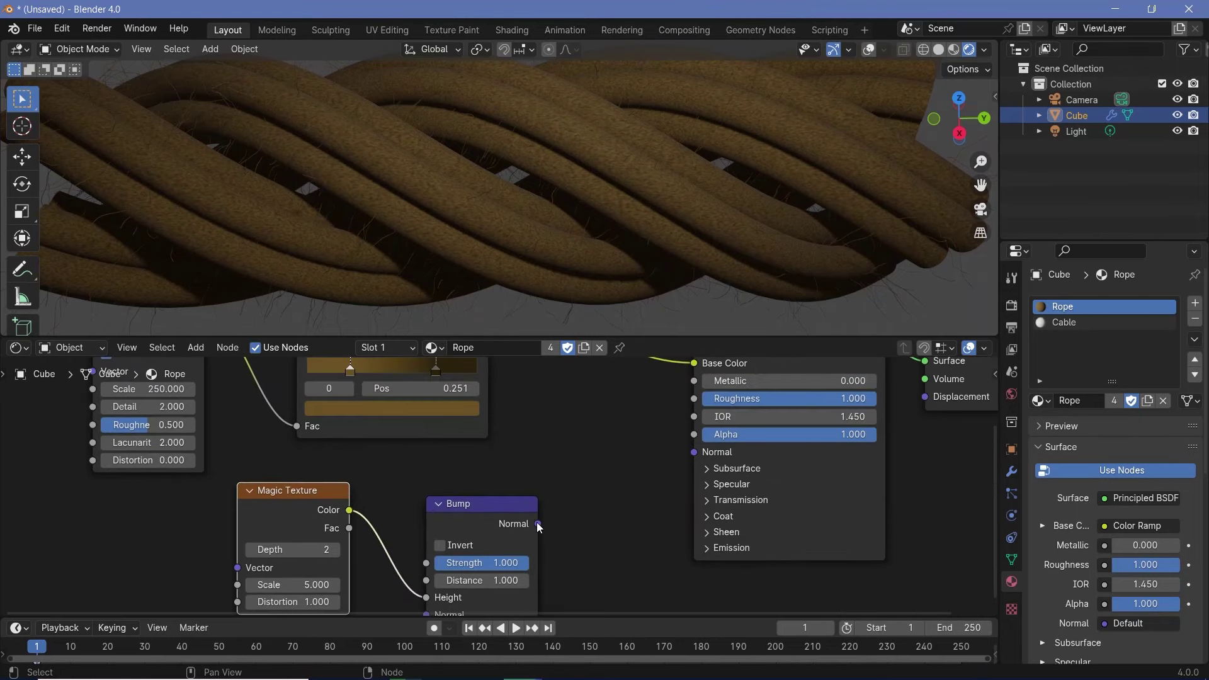
{"action": "left_click_drag", "start_coordinate": [537, 522], "coordinate": [695, 451]}
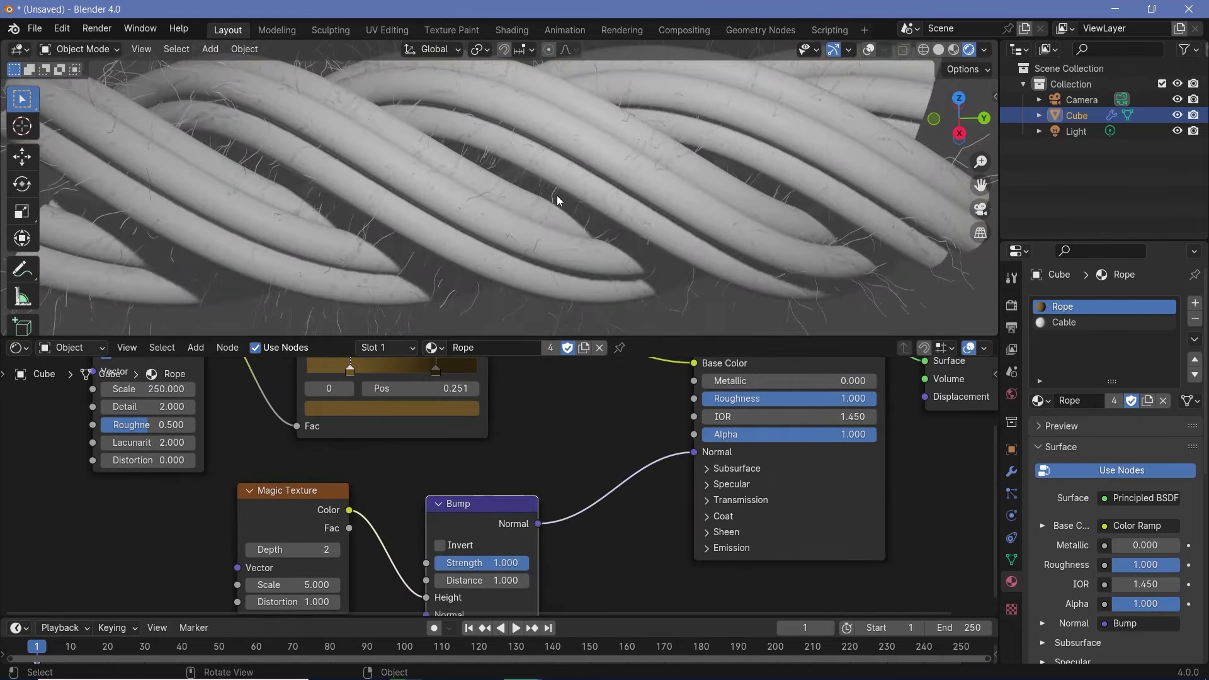
- Set the Magic Texture's Scale to 150 and check the woven bump pattern on the rope
{"action": "middle_click_drag", "start_coordinate": [305, 581], "coordinate": [386, 557]}
{"action": "left_click_drag", "start_coordinate": [386, 557], "coordinate": [540, 557]}
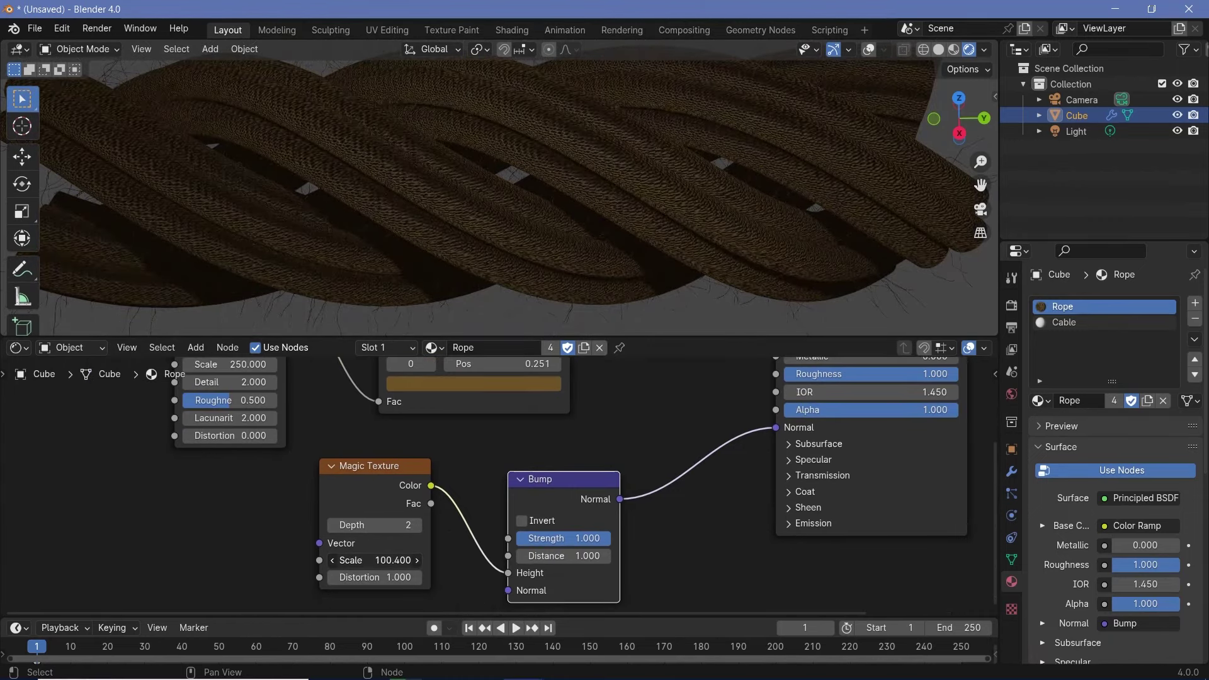
{"action": "middle_click_drag", "start_coordinate": [630, 239], "coordinate": [505, 208]}
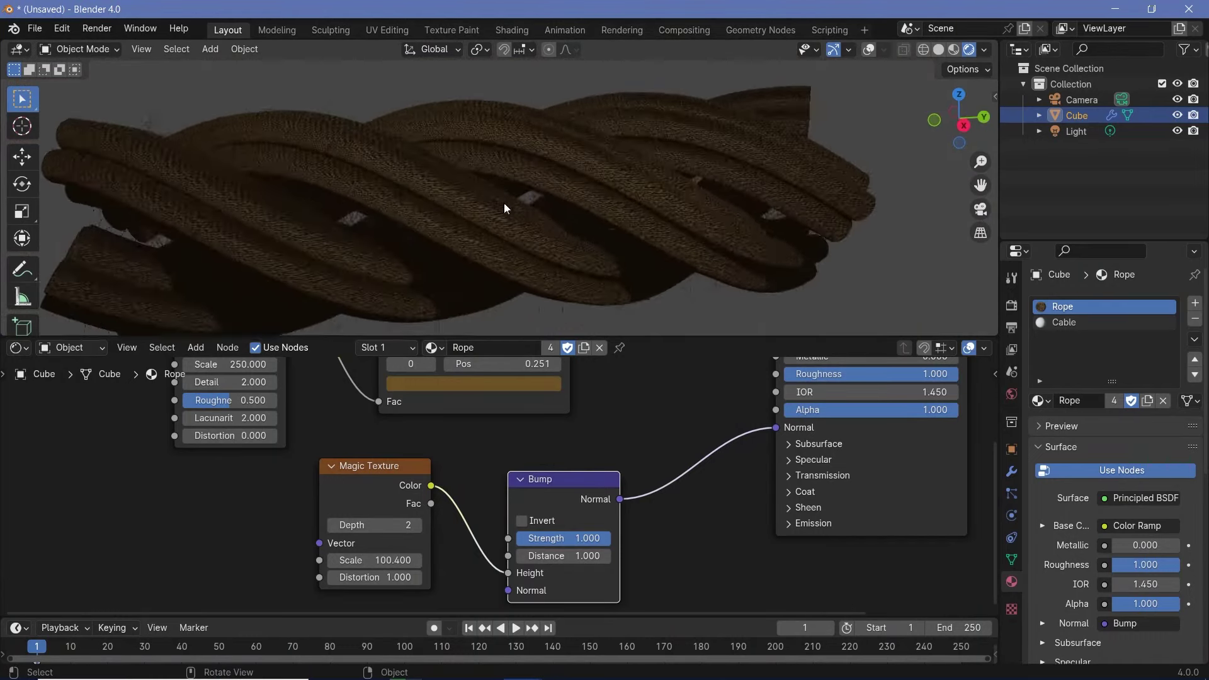
{"action": "scroll", "coordinate": [540, 201], "scroll_direction": "up", "scroll_amount": 2}
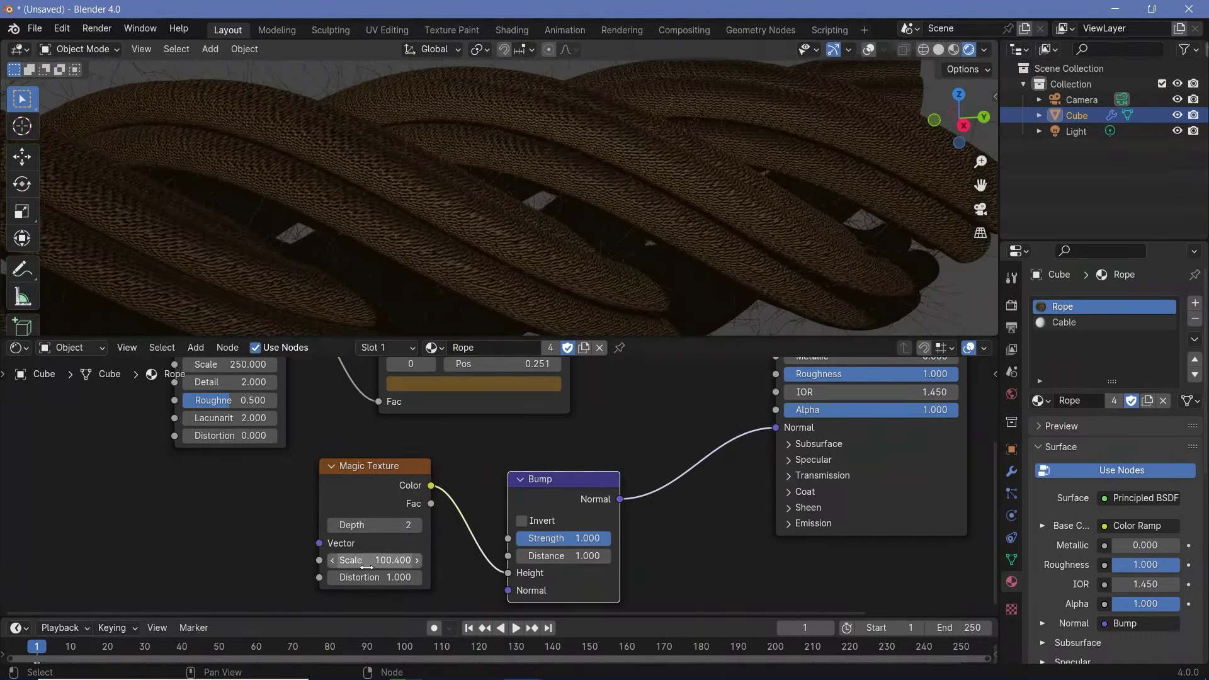
{"action": "left_click", "coordinate": [387, 560]}
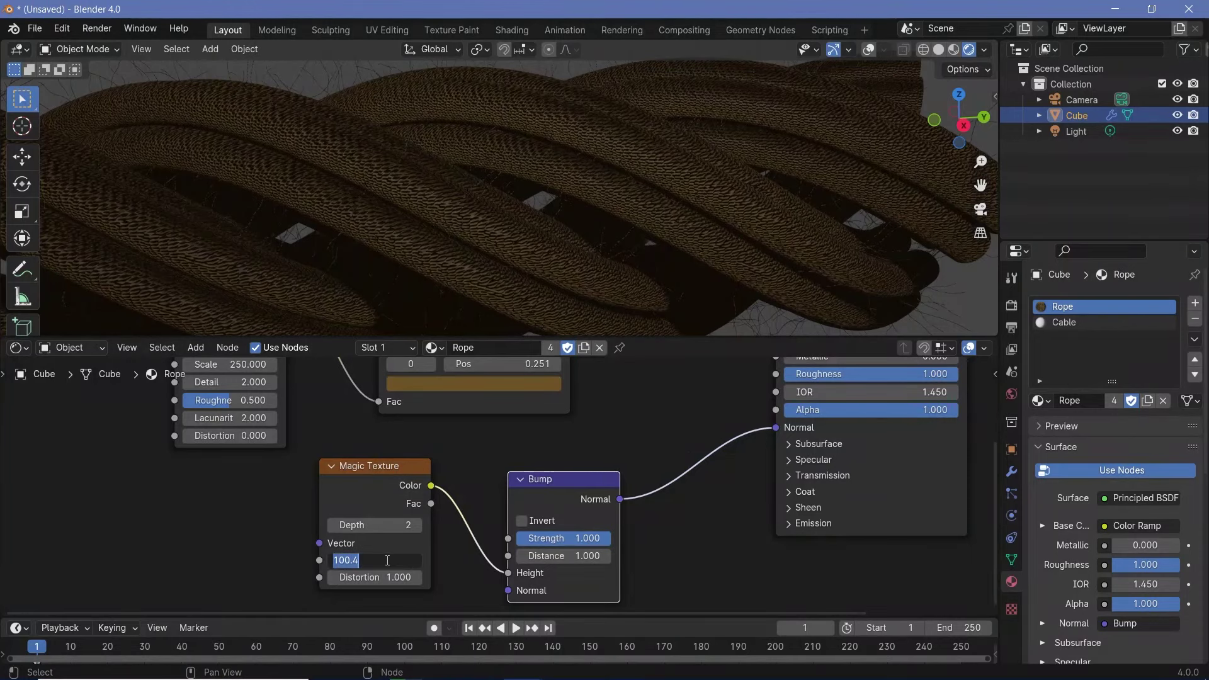
{"action": "type", "text": "150"}
{"action": "key", "text": "Return"}
{"action": "middle_click_drag", "start_coordinate": [567, 226], "coordinate": [447, 213]}
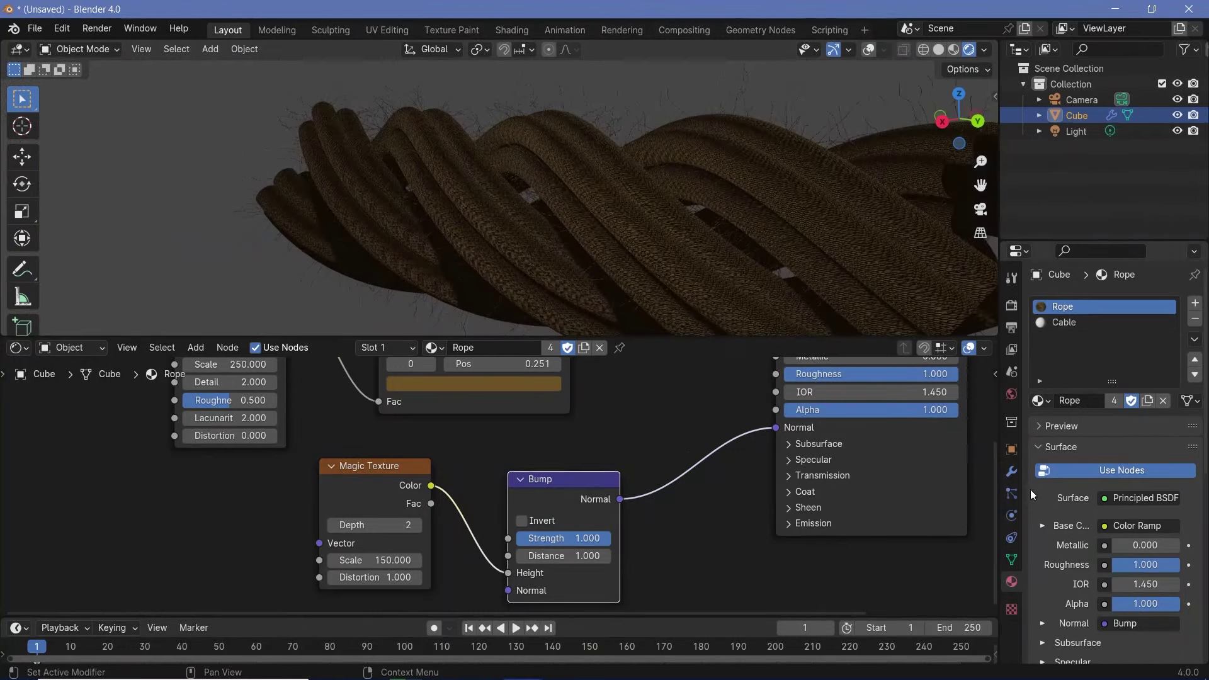
- Set the rope modifier's Fuzz_Length to 0.1
{"action": "left_click", "coordinate": [1011, 471]}
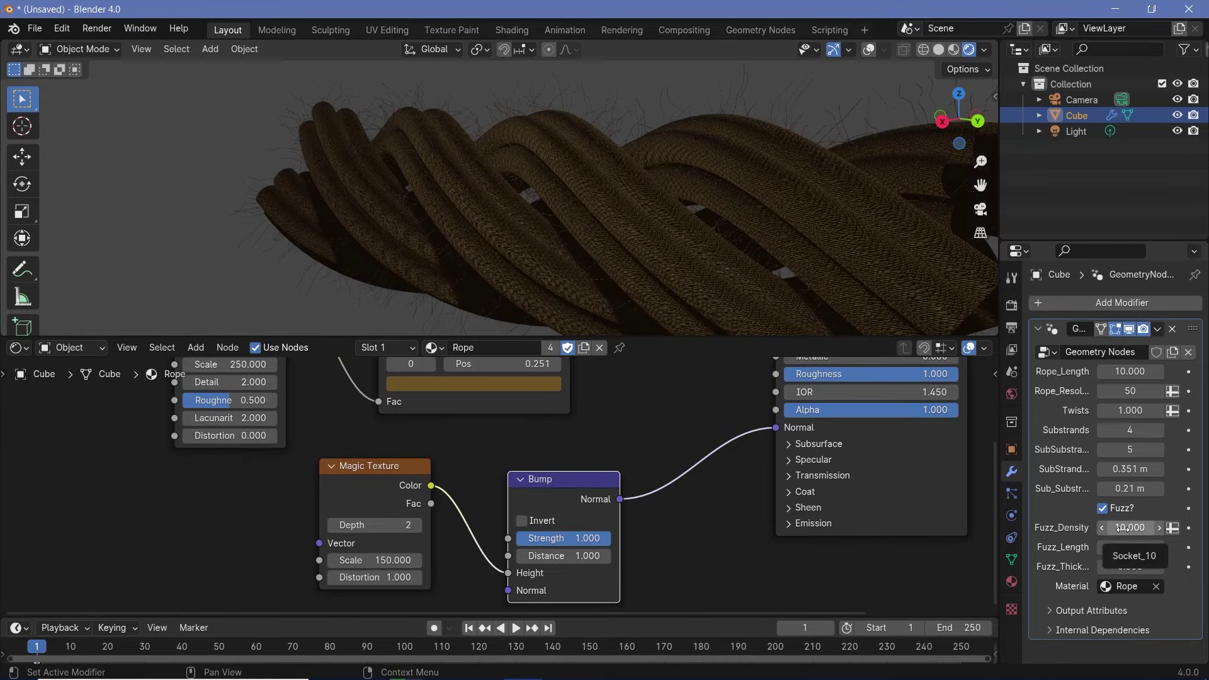
{"action": "left_click", "coordinate": [1122, 548]}
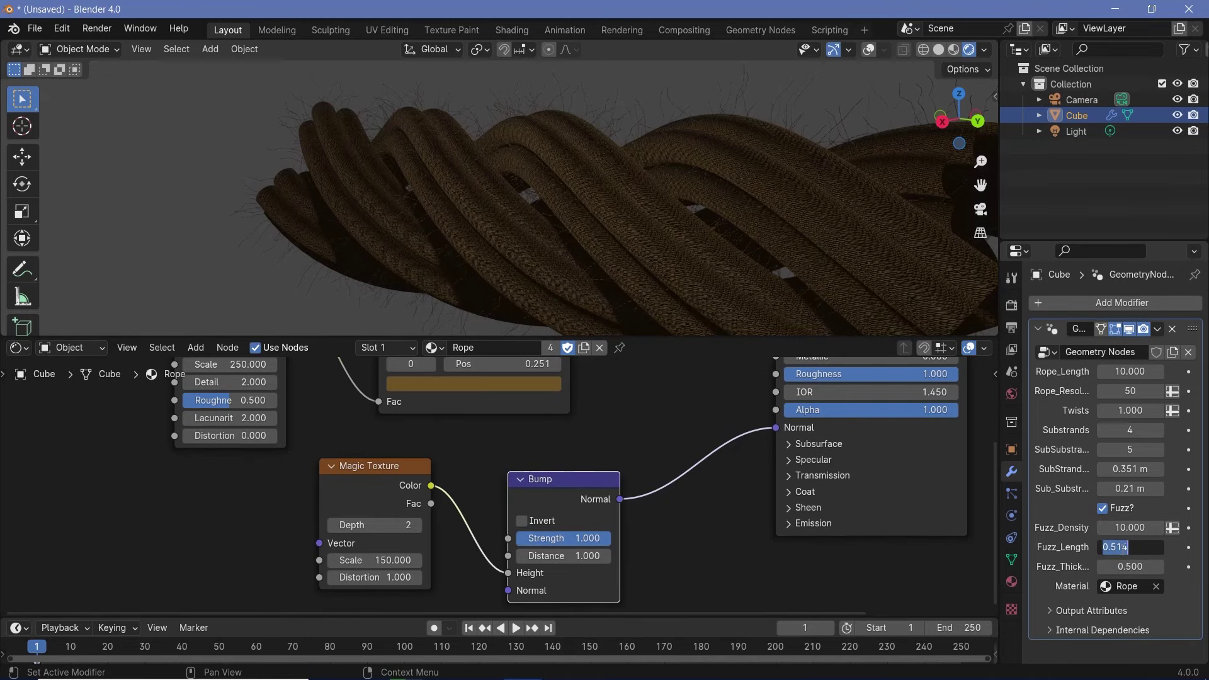
{"action": "type", "text": "0.1"}
{"action": "key", "text": "Return"}
{"action": "left_click", "coordinate": [1120, 529]}
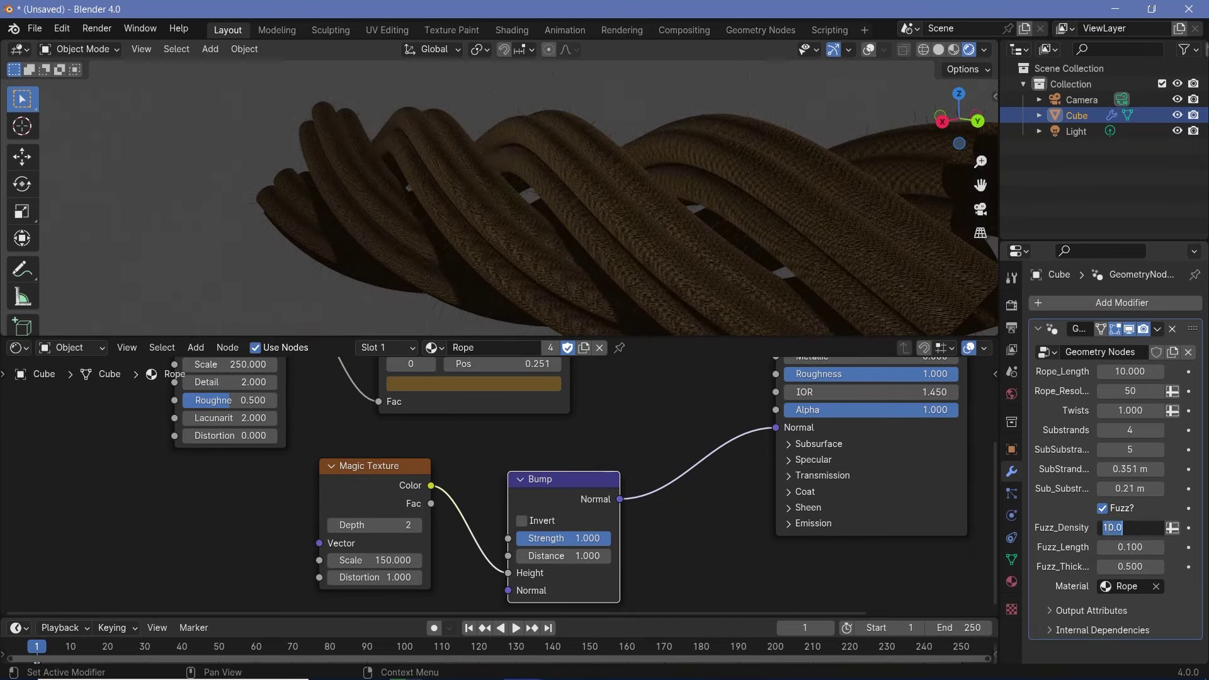
{"action": "left_click", "coordinate": [1108, 528]}
{"action": "type", "text": "00"}
{"action": "key", "text": "BackSpace"}
{"action": "key", "text": "BackSpace"}
{"action": "key", "text": "Return"}
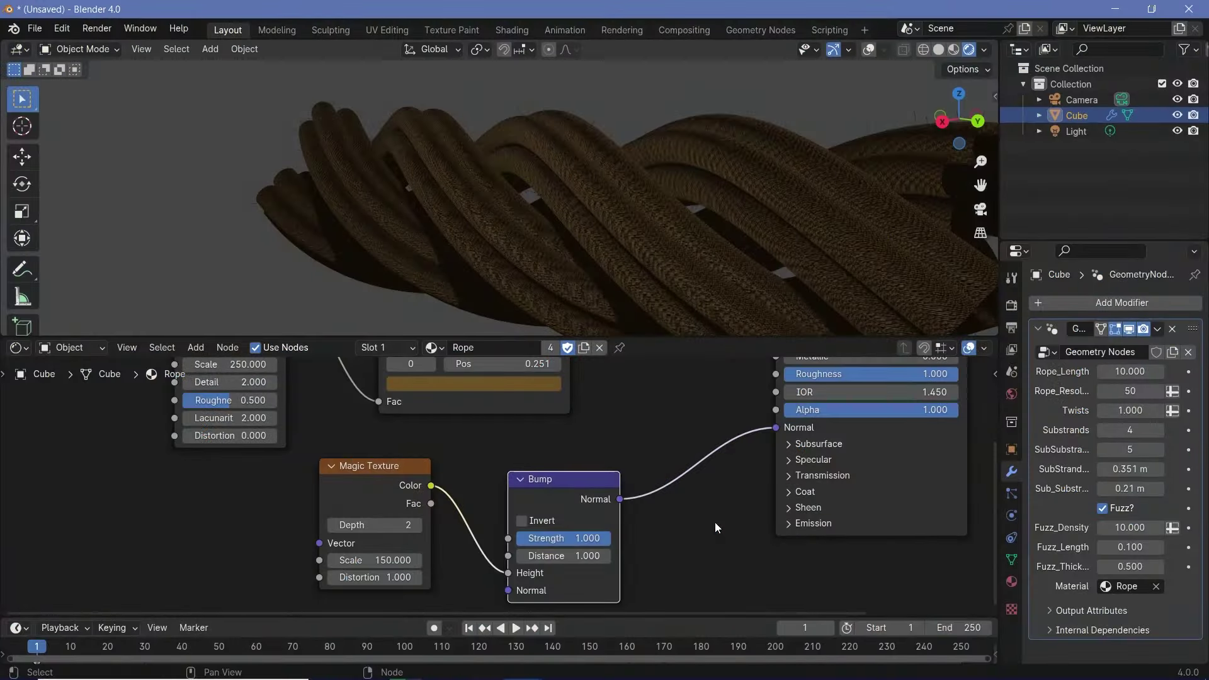
- Assign the Cable material to the rope modifier and show the Cable slot's shader nodes for editing
{"action": "middle_click_drag", "start_coordinate": [644, 265], "coordinate": [496, 265]}
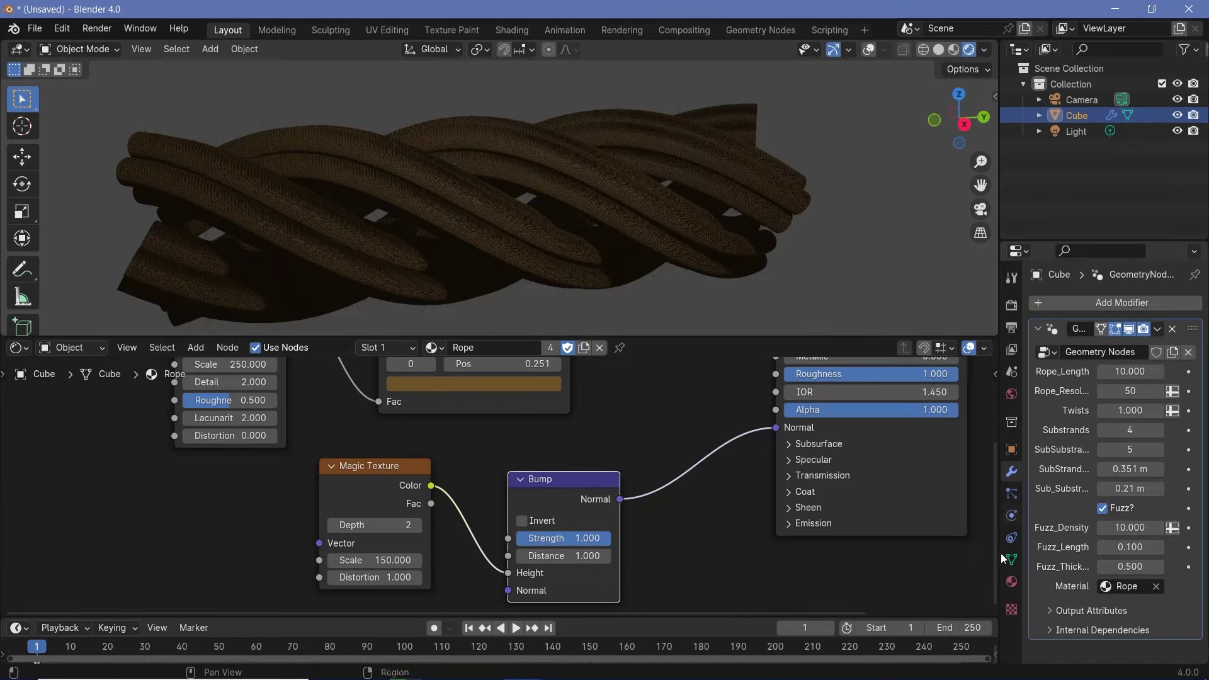
{"action": "left_click", "coordinate": [1011, 582]}
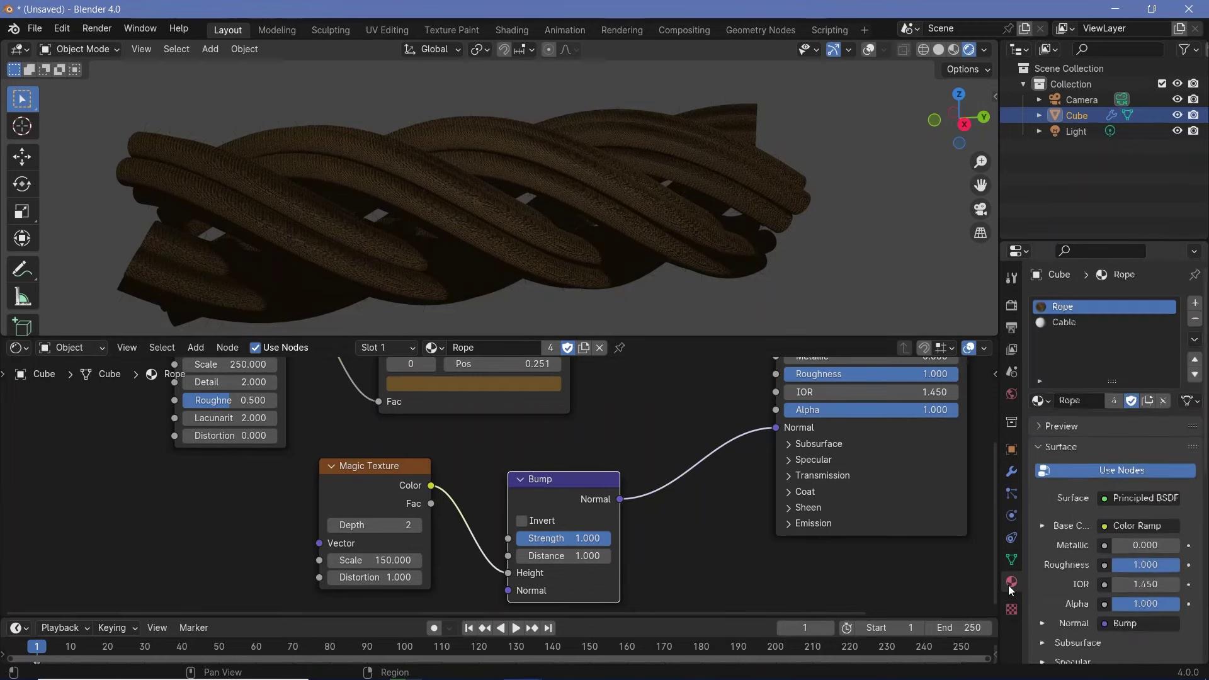
{"action": "left_click", "coordinate": [1013, 471]}
{"action": "left_click", "coordinate": [1128, 587]}
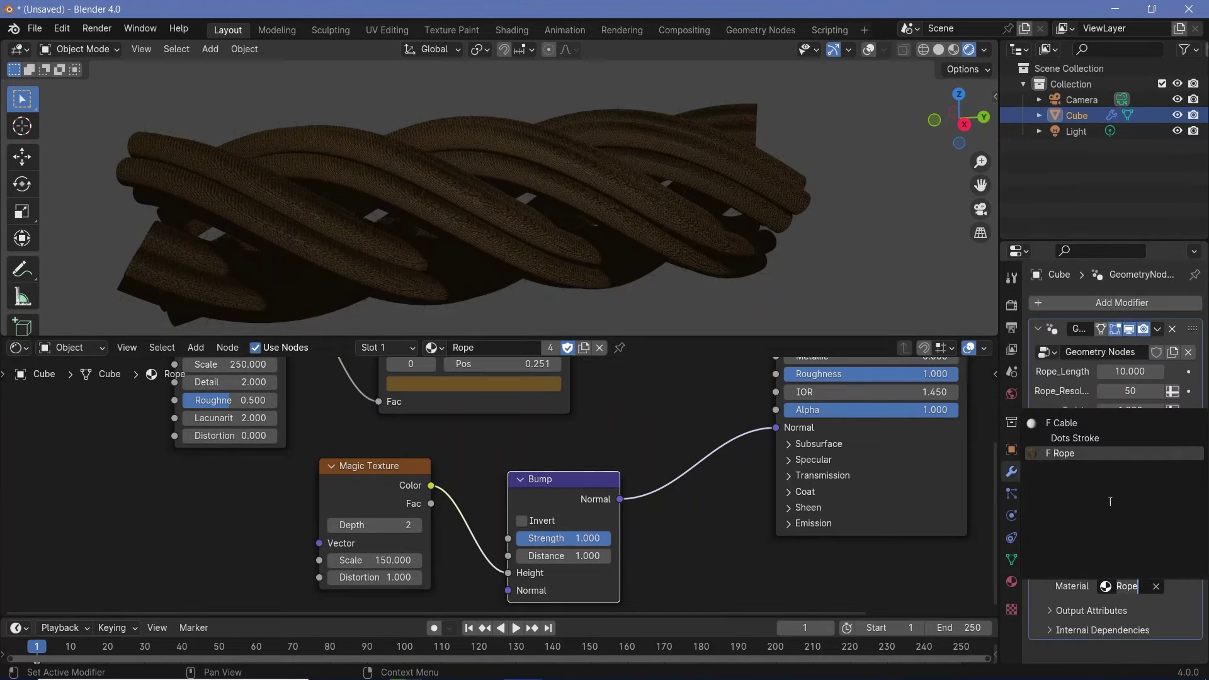
{"action": "left_click", "coordinate": [1071, 423]}
{"action": "left_click", "coordinate": [1011, 582]}
{"action": "left_click", "coordinate": [1064, 322]}
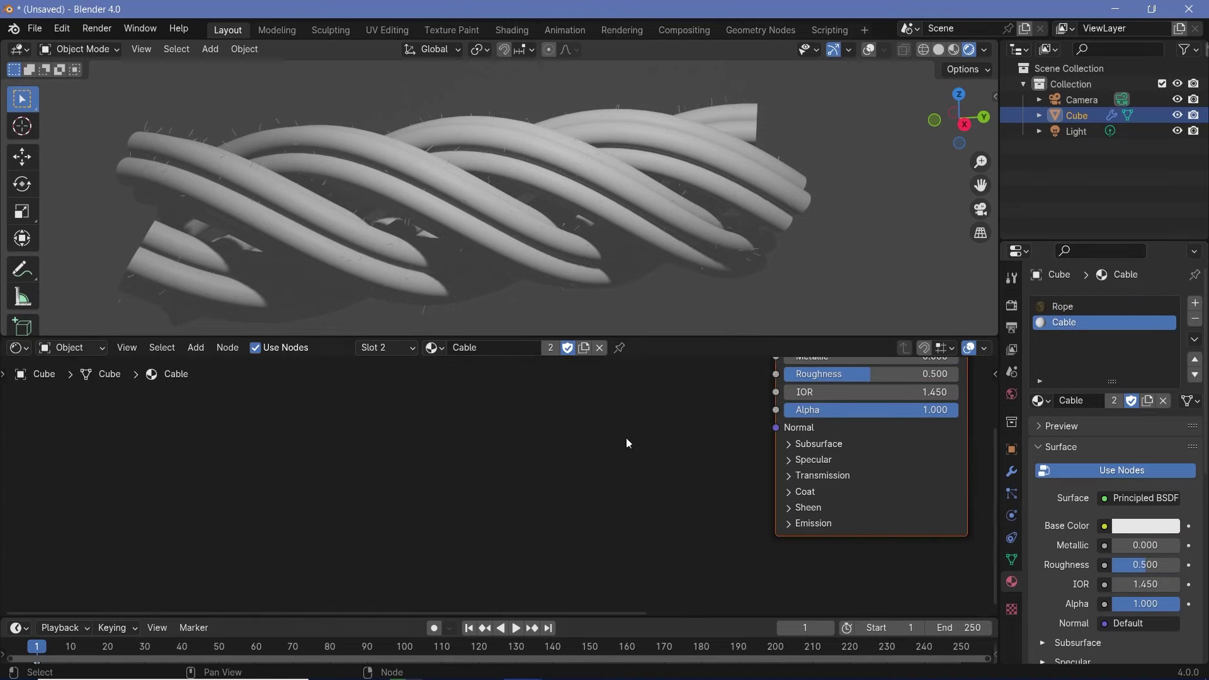
{"action": "key", "text": "Home"}
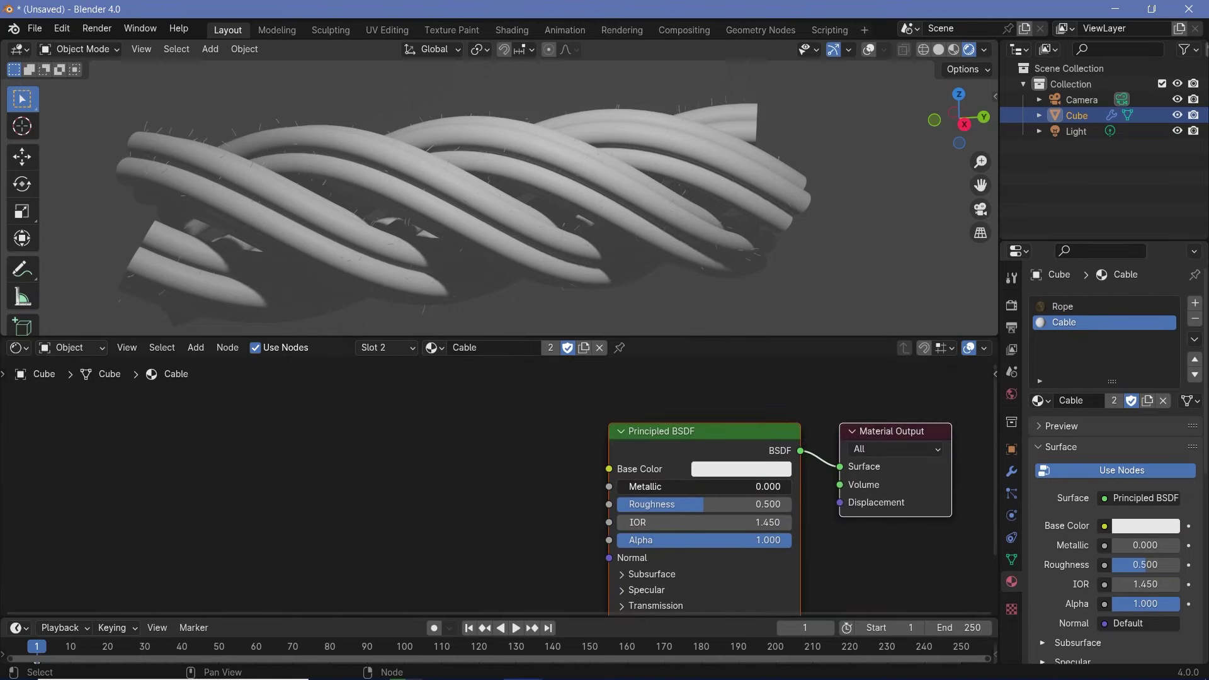
- Set the Cable material's Metallic to 1 and darken its Base Color to a slightly deeper light grey
{"action": "left_click_drag", "start_coordinate": [655, 486], "coordinate": [794, 492]}
{"action": "left_click", "coordinate": [741, 469]}
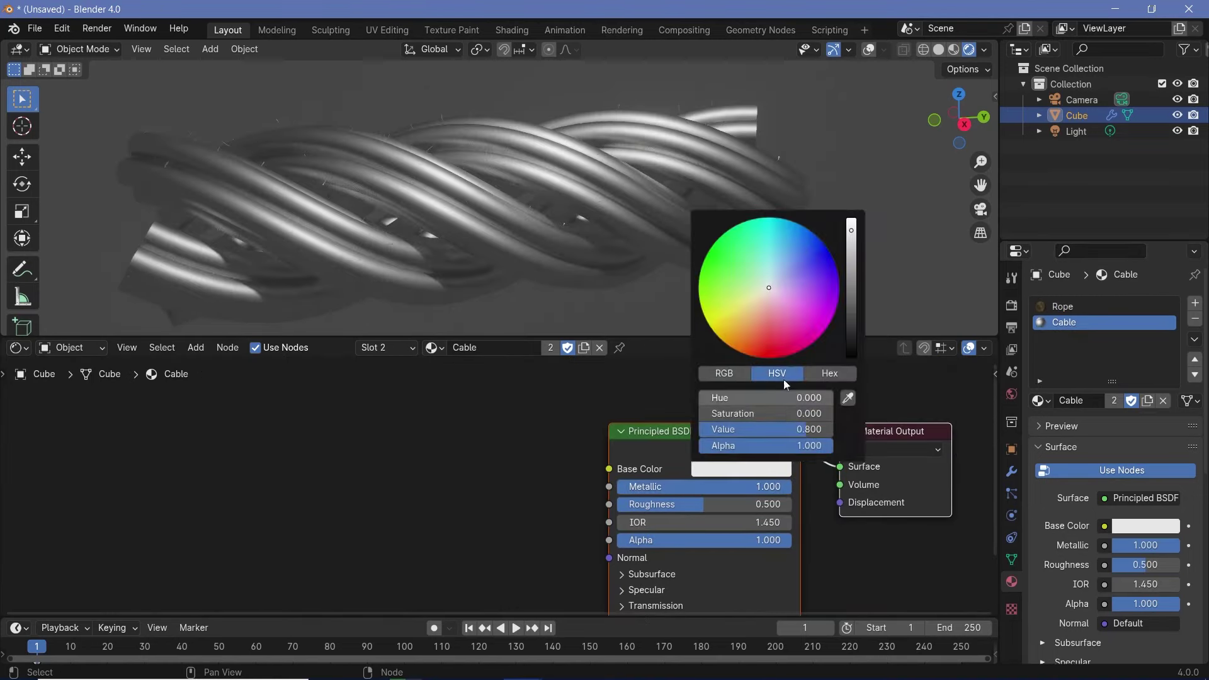
{"action": "left_click_drag", "start_coordinate": [851, 230], "coordinate": [850, 251]}
- Add a Noise Texture node well to the left of the Principled BSDF
{"action": "middle_click_drag", "start_coordinate": [377, 542], "coordinate": [541, 526]}
{"action": "scroll", "coordinate": [541, 526], "scroll_direction": "up", "scroll_amount": 1}
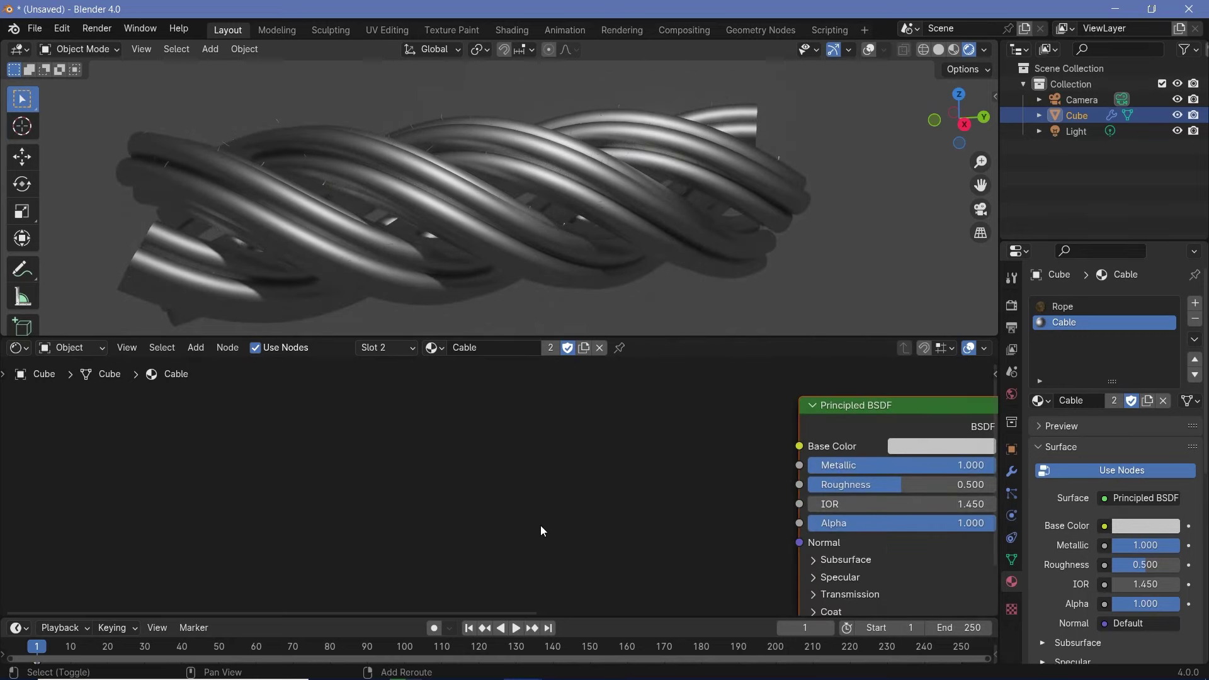
{"action": "key", "text": "shift+a"}
{"action": "type", "text": "noi"}
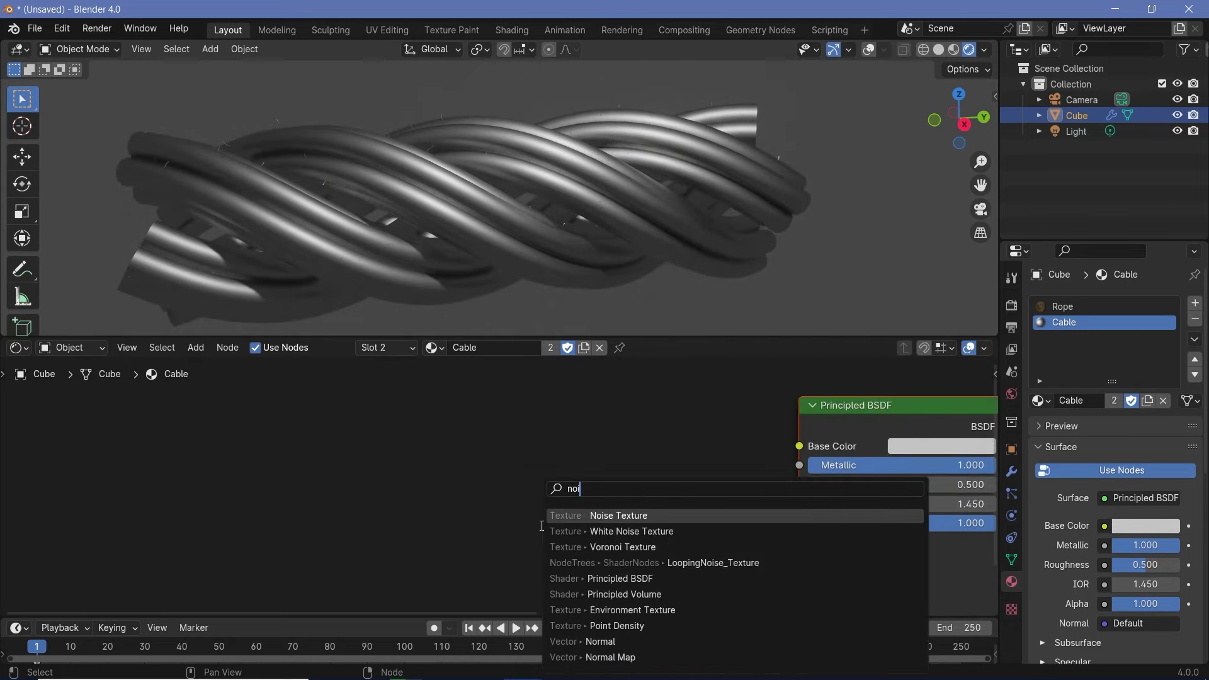
{"action": "left_click", "coordinate": [607, 516]}
{"action": "left_click", "coordinate": [350, 460]}
{"action": "left_click_drag", "start_coordinate": [459, 514], "coordinate": [332, 490]}
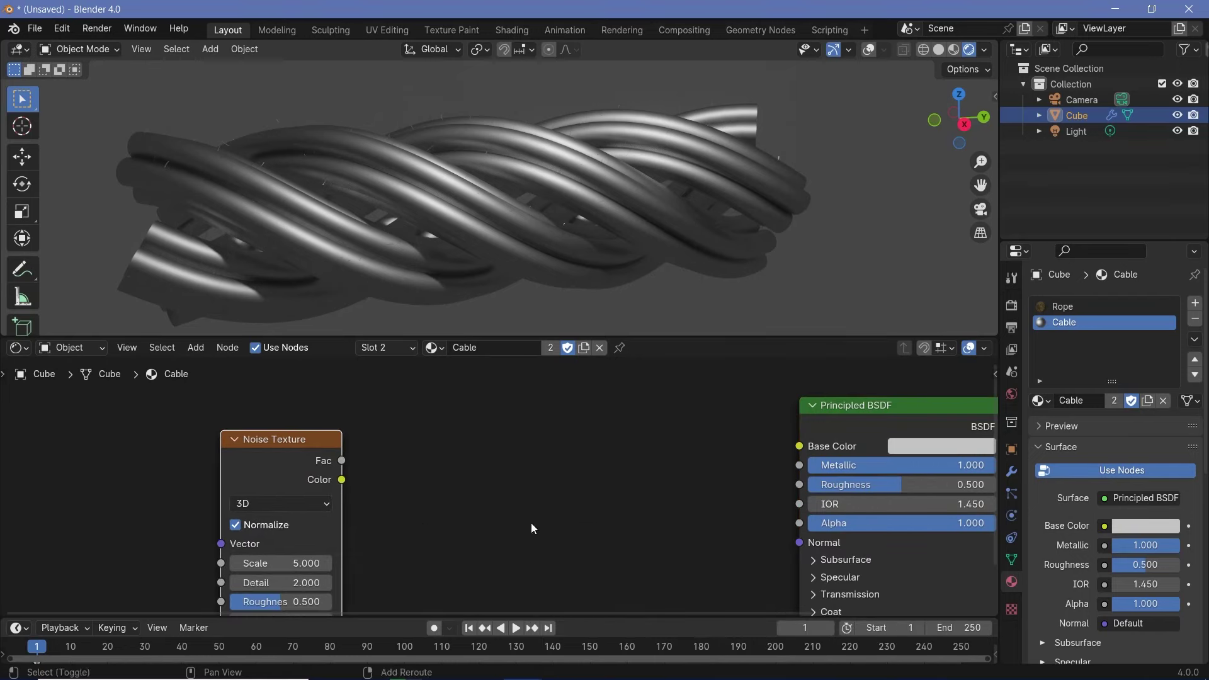
- Add a Color Ramp node, feeding the Noise Texture's Color into its Fac and its Color into the Principled BSDF's Roughness
{"action": "key", "text": "shift+a"}
{"action": "mouse_move", "coordinate": [530, 523]}
{"action": "type", "text": "col"}
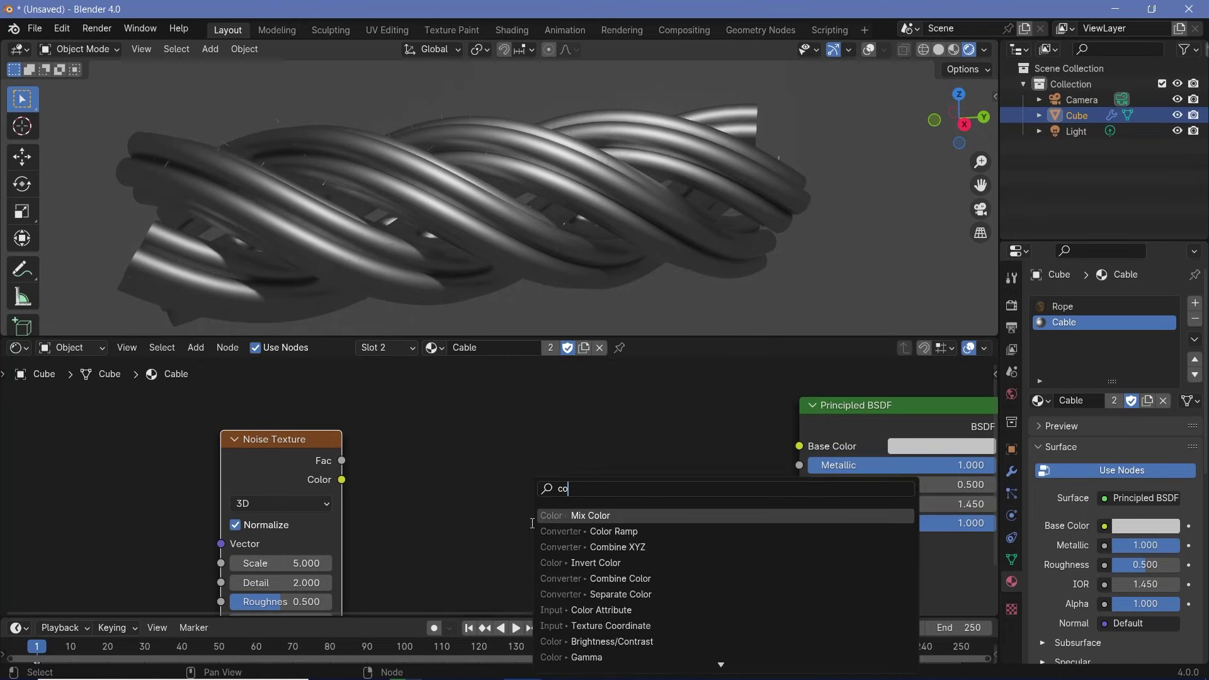
{"action": "left_click", "coordinate": [632, 532]}
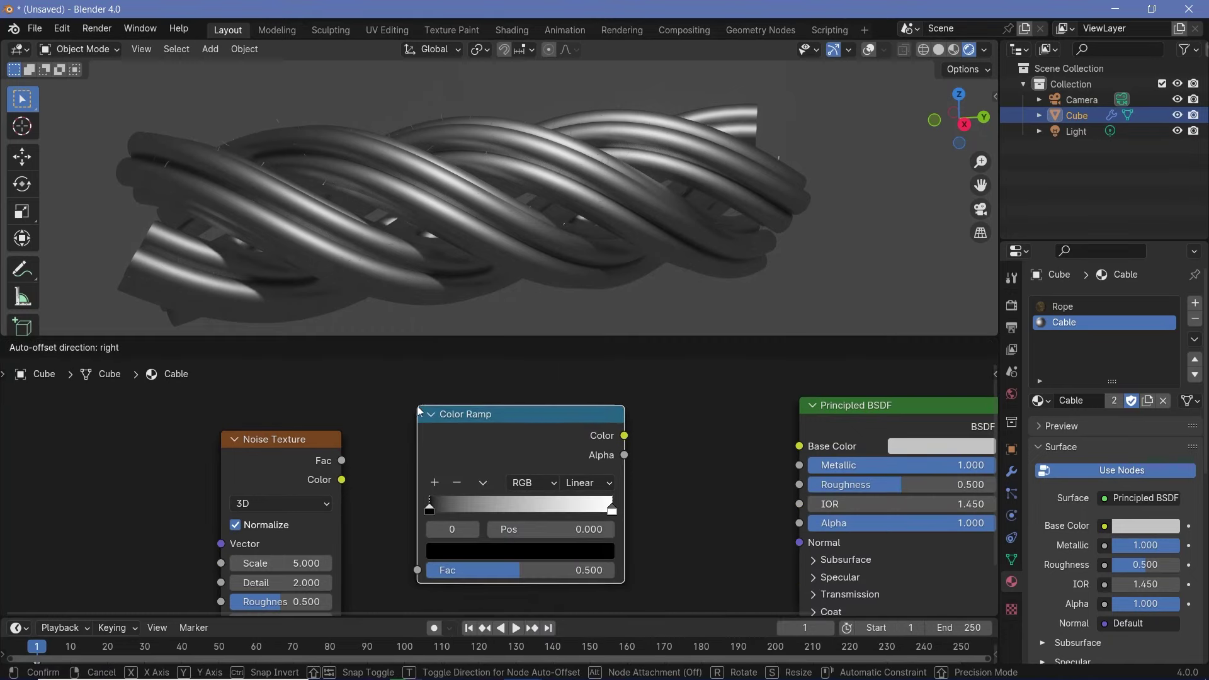
{"action": "left_click", "coordinate": [511, 493]}
{"action": "left_click_drag", "start_coordinate": [341, 480], "coordinate": [430, 566]}
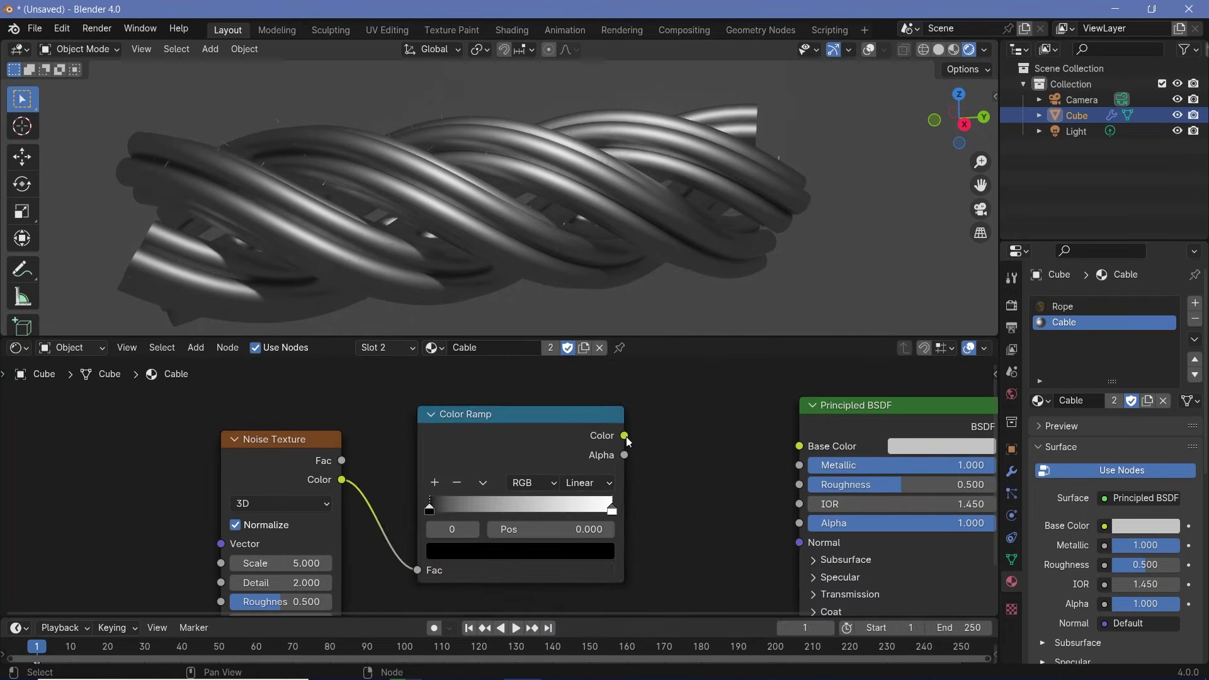
{"action": "left_click_drag", "start_coordinate": [624, 436], "coordinate": [809, 482]}
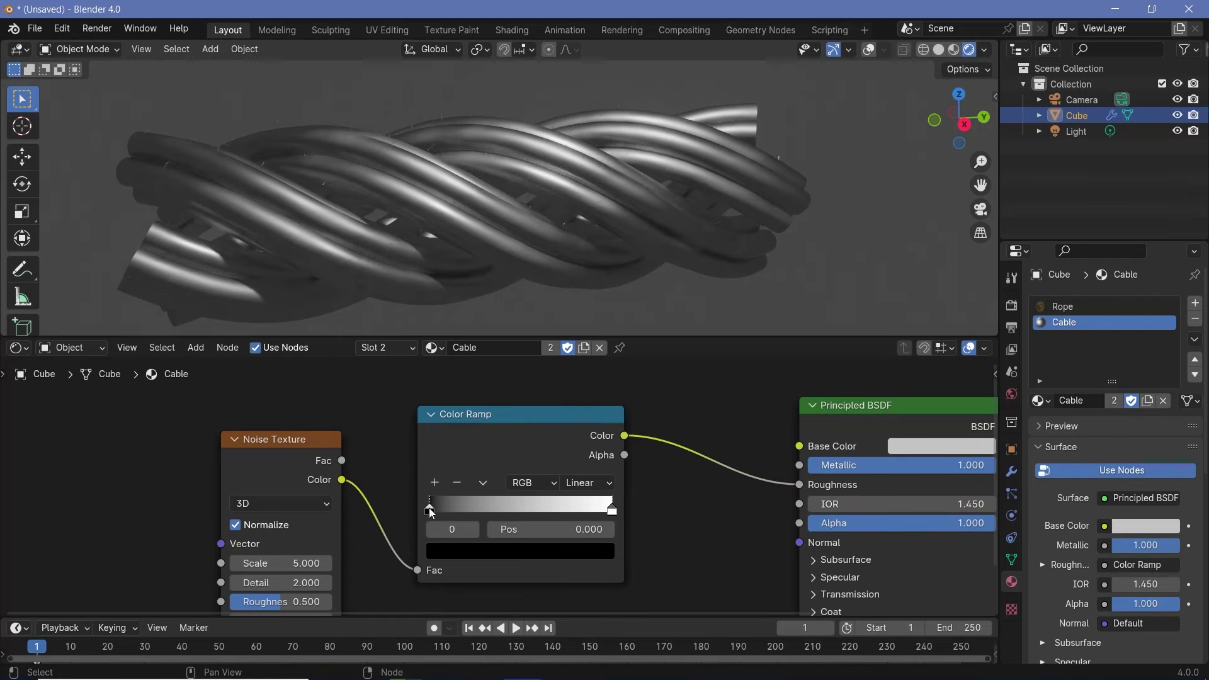
- Move the Color Ramp's stops inward, with the white one at about 0.742, and set the Noise Texture's Scale to 10
{"action": "left_click_drag", "start_coordinate": [429, 508], "coordinate": [466, 508]}
{"action": "left_click_drag", "start_coordinate": [605, 509], "coordinate": [564, 511]}
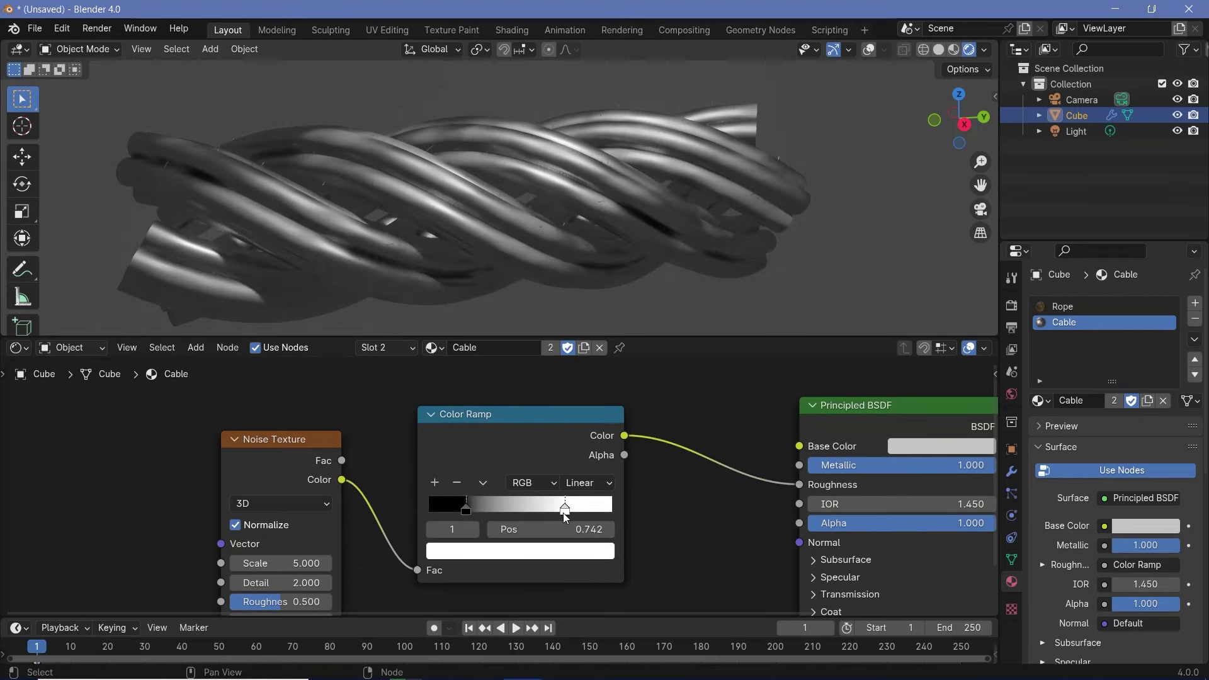
{"action": "middle_click_drag", "start_coordinate": [288, 564], "coordinate": [409, 521]}
{"action": "left_click_drag", "start_coordinate": [409, 522], "coordinate": [414, 522]}
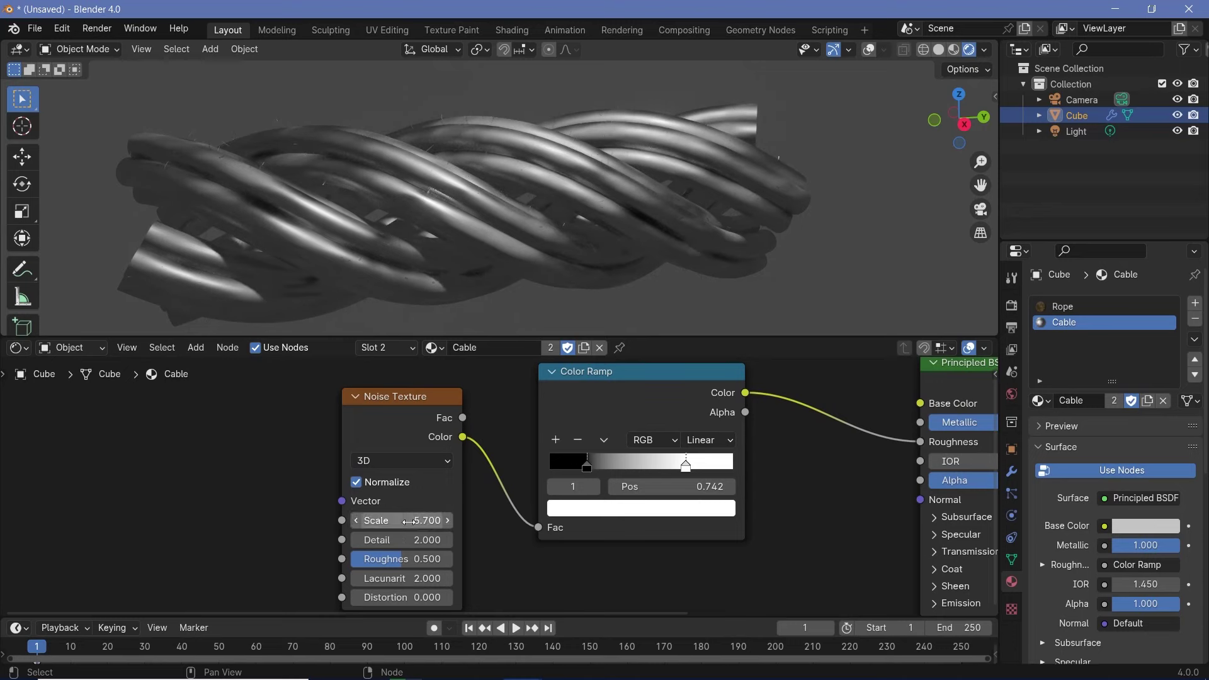
{"action": "left_click", "coordinate": [409, 522]}
{"action": "type", "text": "10"}
{"action": "key", "text": "Return"}
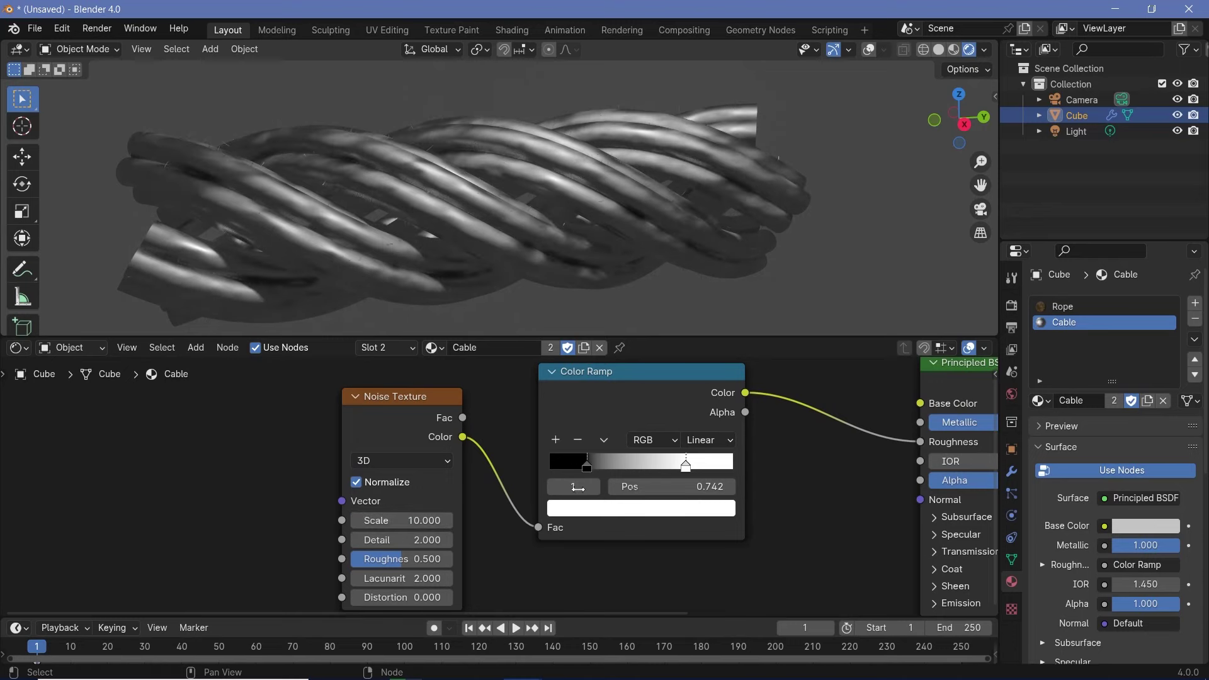
- Move the Color Ramp's black stop to about 0.265 and set its color Value to 0.1
{"action": "left_click_drag", "start_coordinate": [586, 466], "coordinate": [600, 467]}
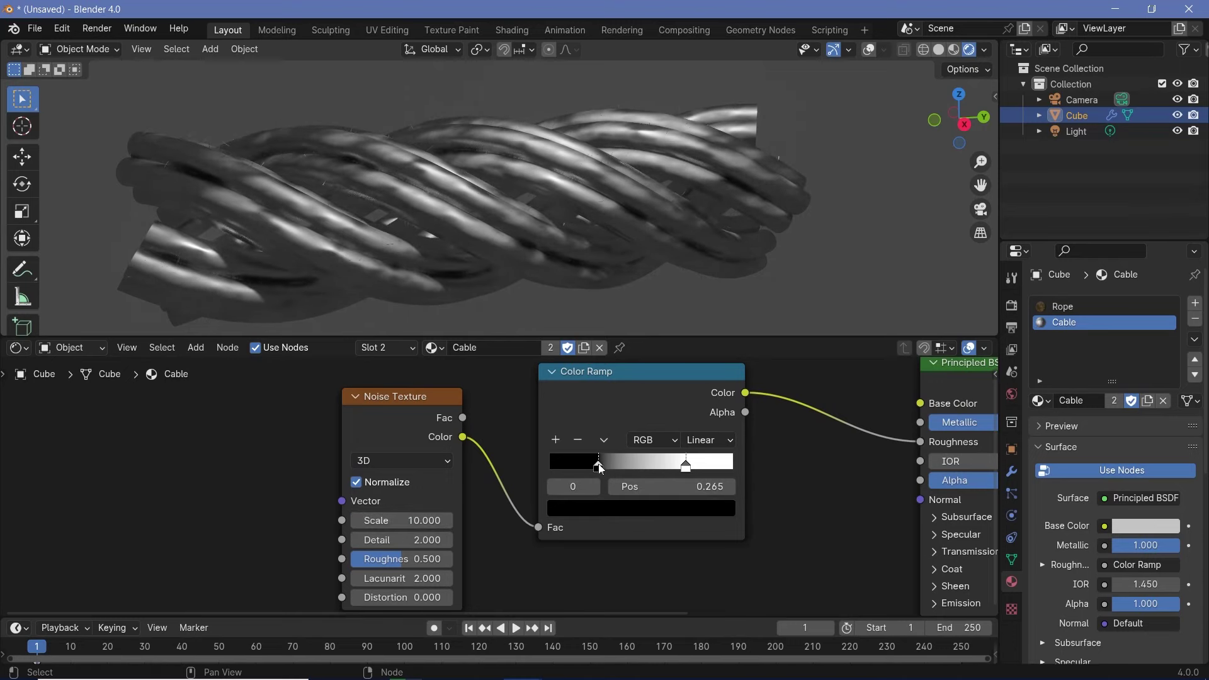
{"action": "left_click", "coordinate": [621, 508]}
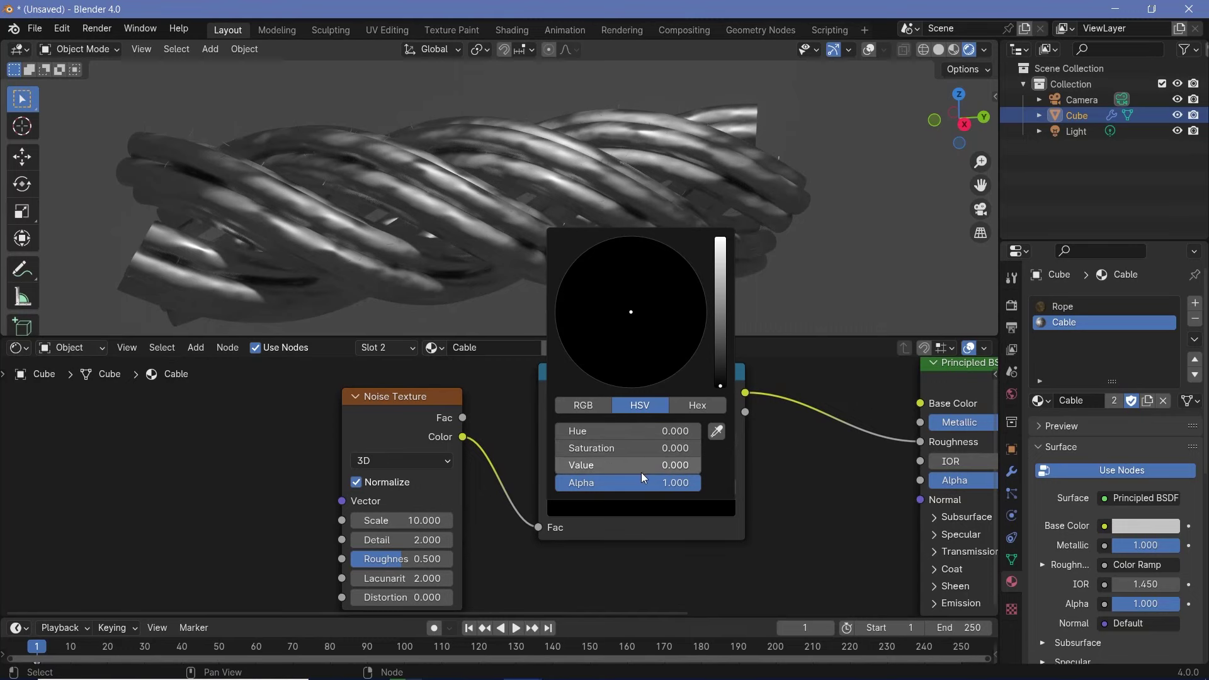
{"action": "left_click", "coordinate": [641, 472]}
{"action": "type", "text": "0."}
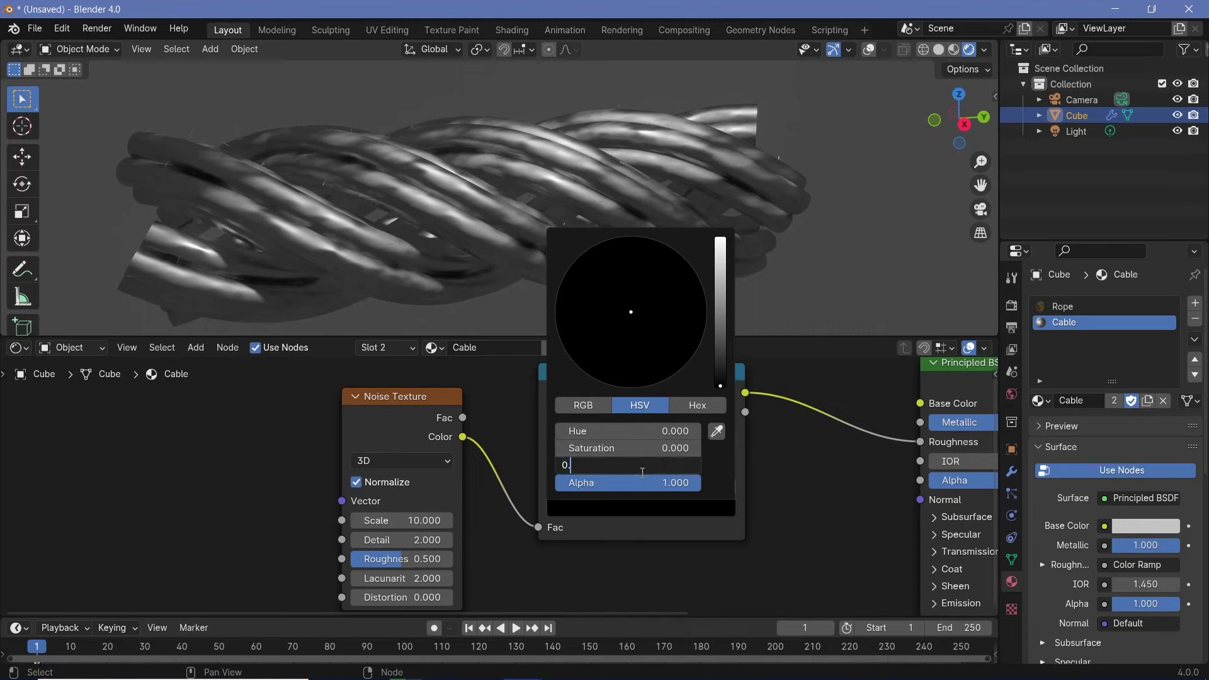
{"action": "type", "text": "1"}
{"action": "key", "text": "Return"}
- Set the color Value of the Color Ramp's white stop to 0.8
{"action": "left_click", "coordinate": [687, 467]}
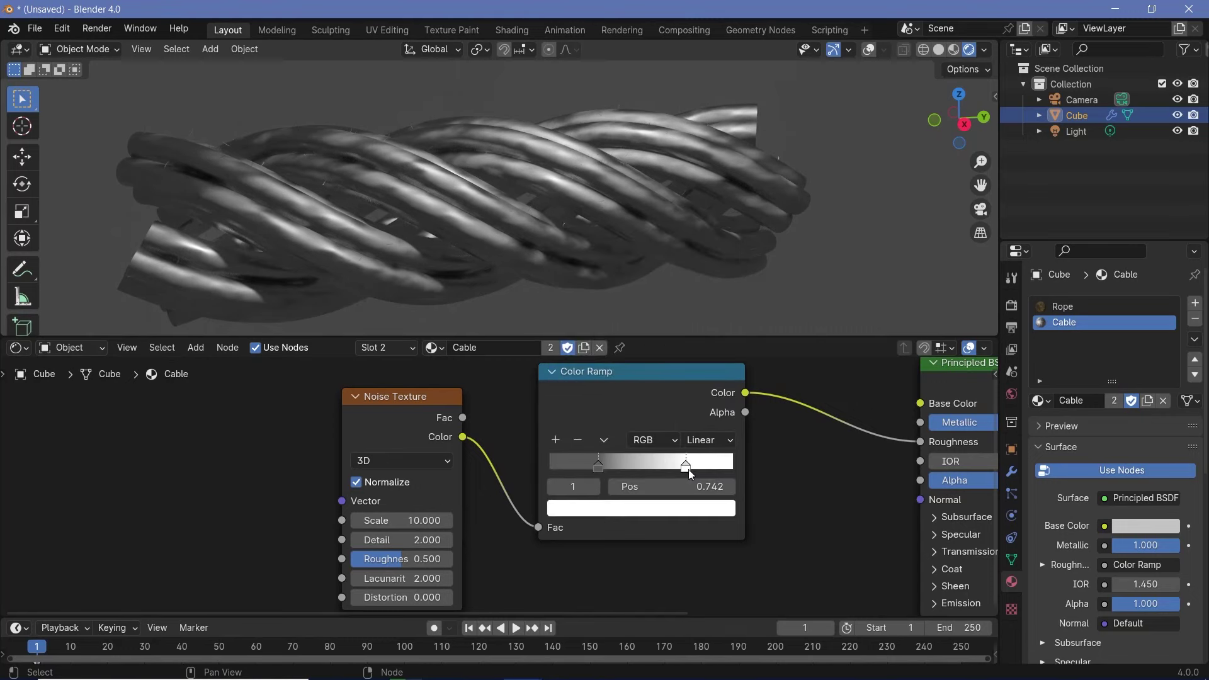
{"action": "left_click", "coordinate": [685, 509]}
{"action": "left_click", "coordinate": [661, 465]}
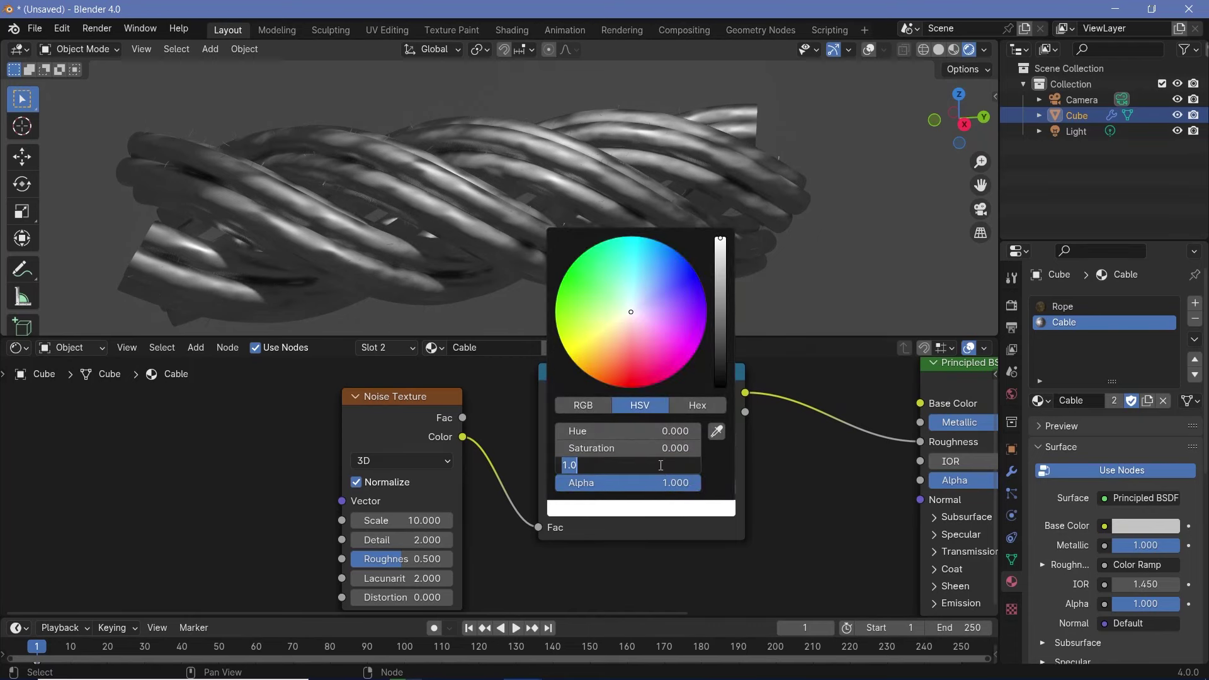
{"action": "type", "text": "0.8"}
{"action": "key", "text": "Return"}
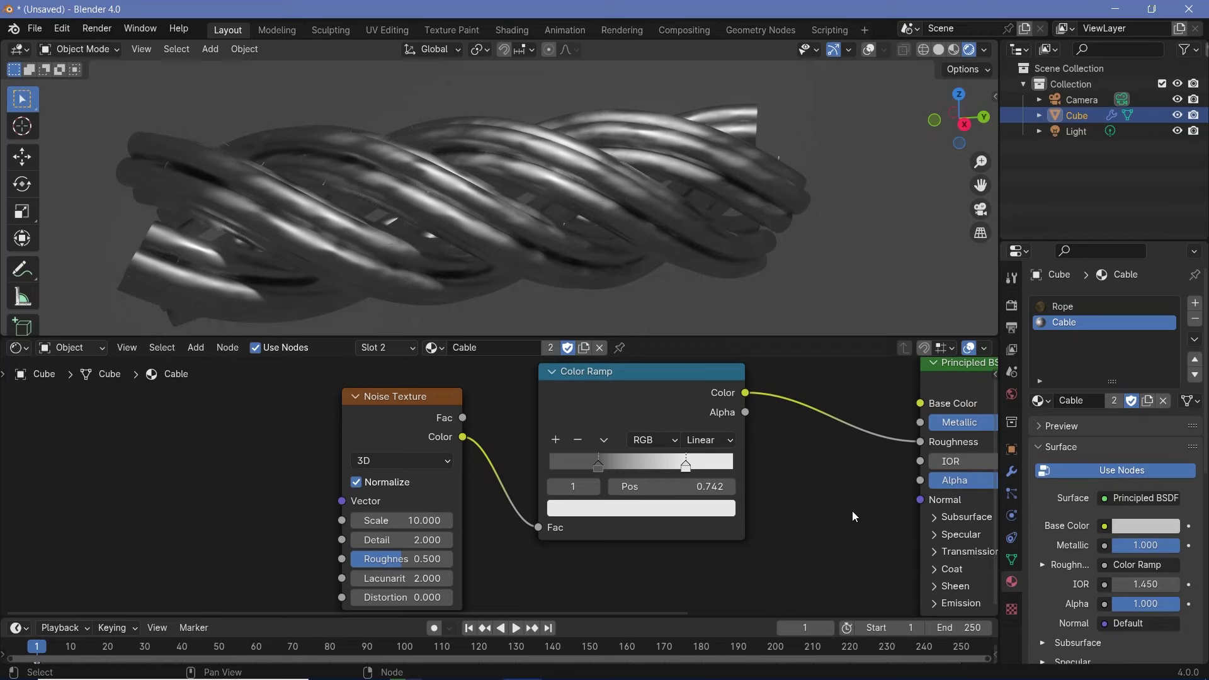
- Check the cable's roughness variation from another angle and move the Noise Texture and Color Ramp nodes up and closer together
{"action": "middle_click_drag", "start_coordinate": [730, 277], "coordinate": [475, 275]}
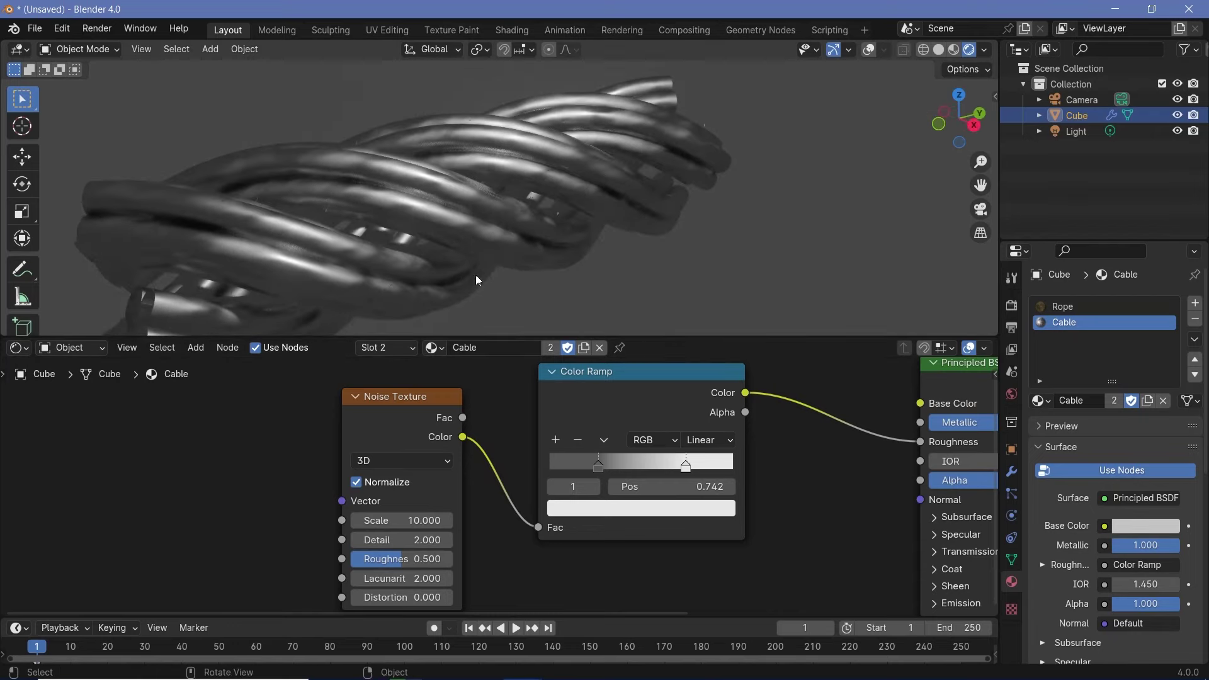
{"action": "scroll", "coordinate": [932, 503], "scroll_direction": "down", "scroll_amount": 2}
{"action": "middle_click_drag", "start_coordinate": [932, 503], "coordinate": [847, 452]}
{"action": "scroll", "coordinate": [680, 485], "scroll_direction": "up", "scroll_amount": 2}
{"action": "scroll", "coordinate": [556, 540], "scroll_direction": "down", "scroll_amount": 3}
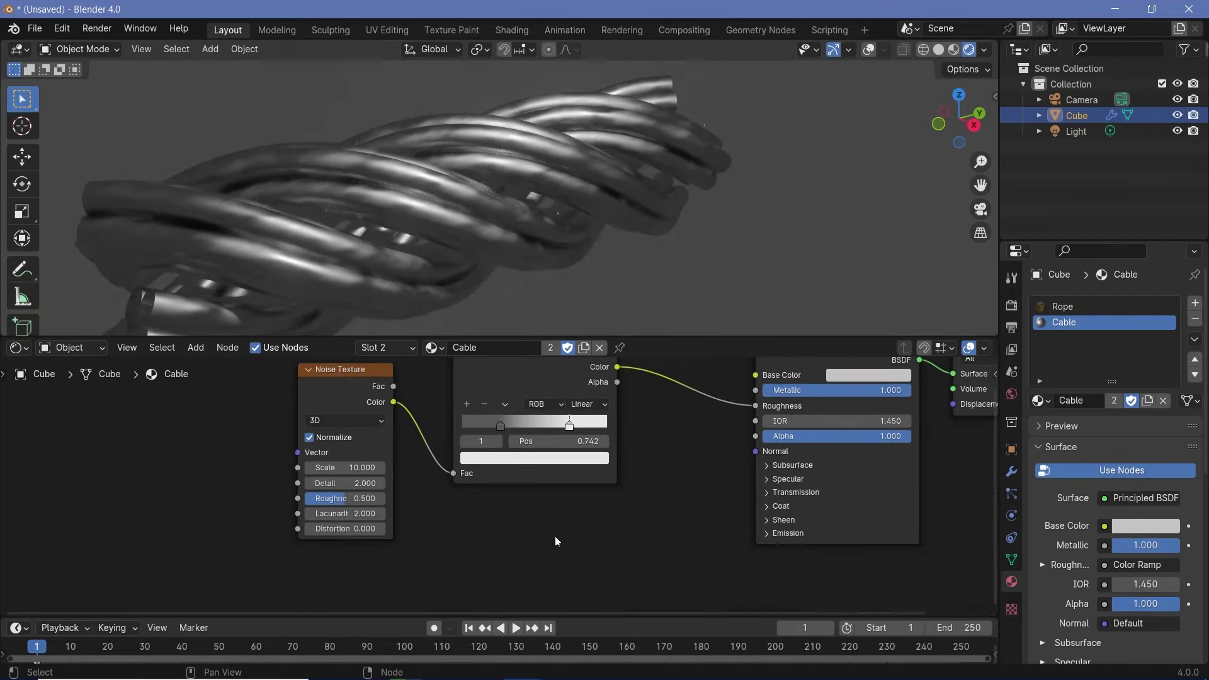
{"action": "middle_click_drag", "start_coordinate": [364, 423], "coordinate": [366, 525]}
{"action": "left_click_drag", "start_coordinate": [350, 503], "coordinate": [401, 445]}
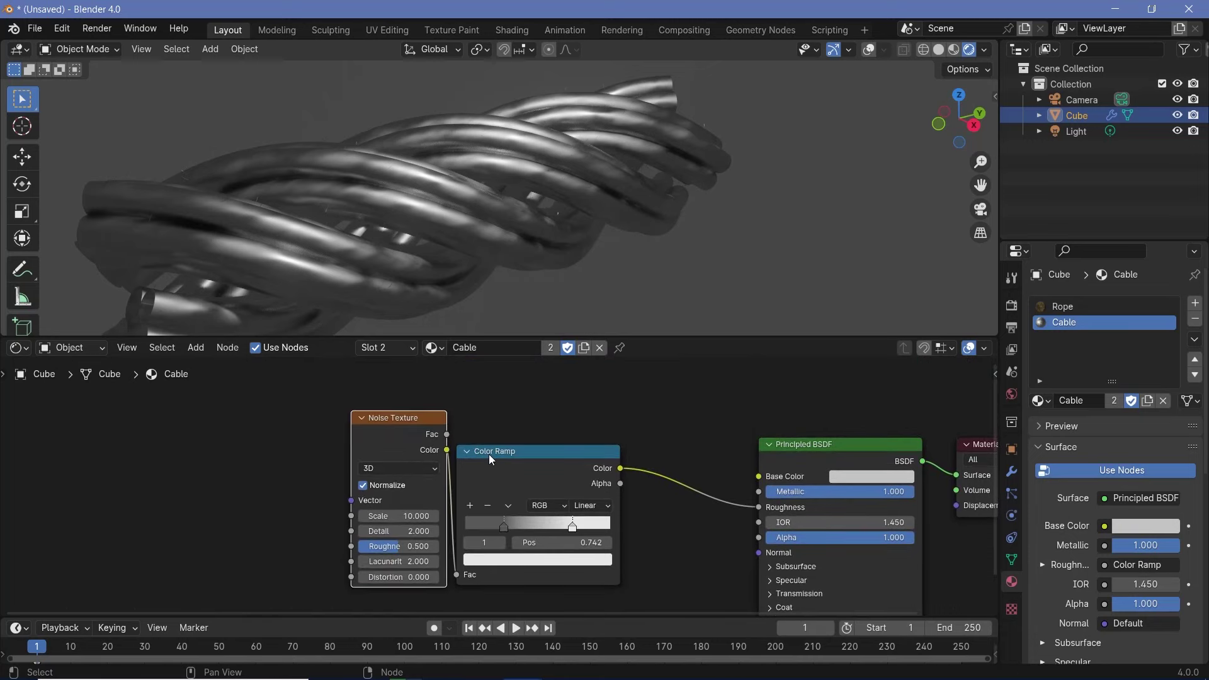
{"action": "left_click_drag", "start_coordinate": [491, 460], "coordinate": [510, 436]}
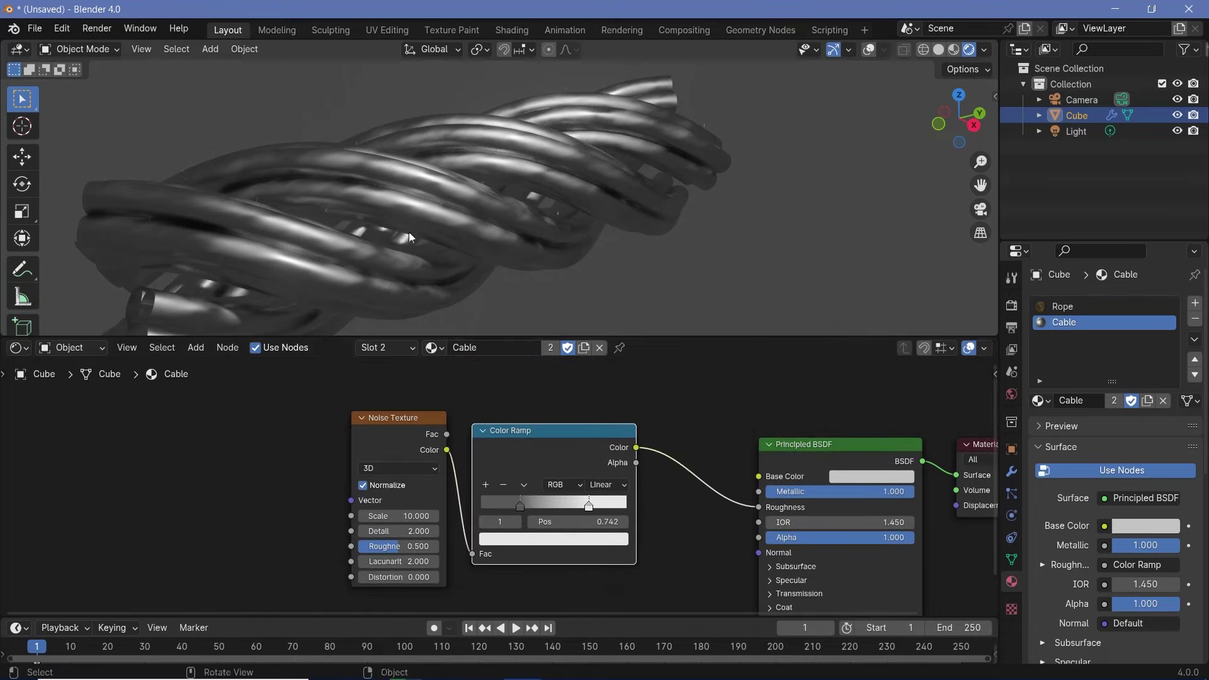
- Add a Wave Texture node below the Noise Texture
{"action": "scroll", "coordinate": [537, 502], "scroll_direction": "down", "scroll_amount": 1}
{"action": "middle_click_drag", "start_coordinate": [537, 501], "coordinate": [551, 438]}
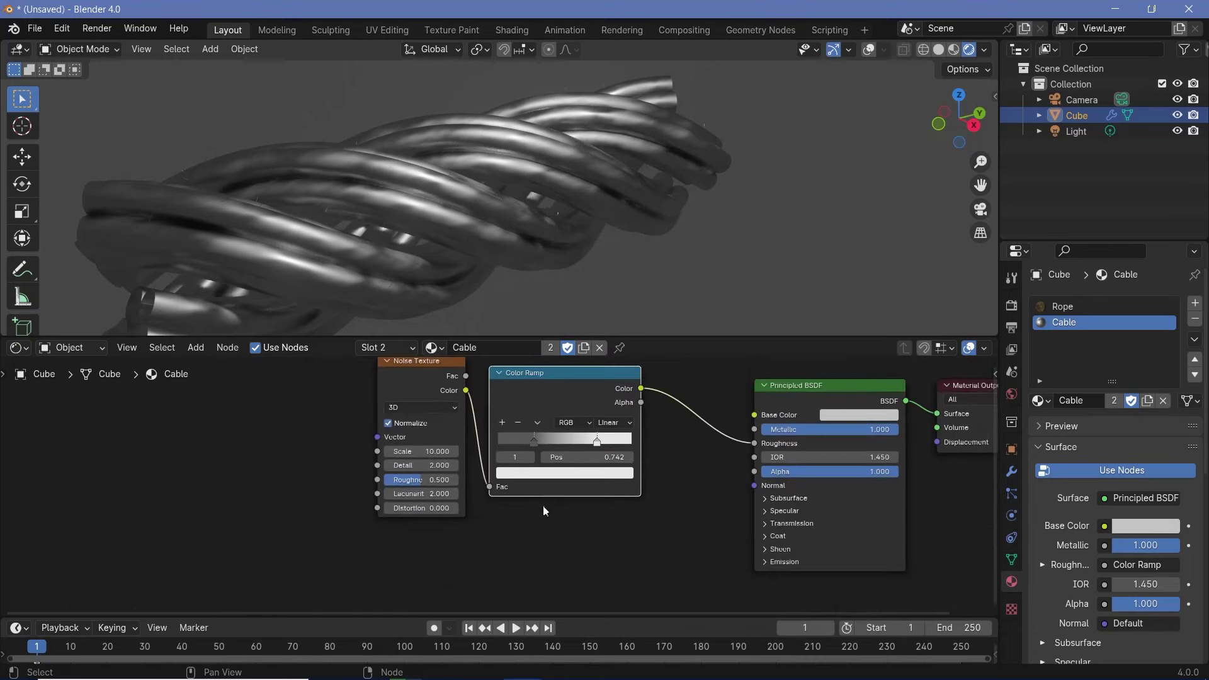
{"action": "scroll", "coordinate": [543, 505], "scroll_direction": "down", "scroll_amount": 1}
{"action": "middle_click_drag", "start_coordinate": [555, 504], "coordinate": [576, 486]}
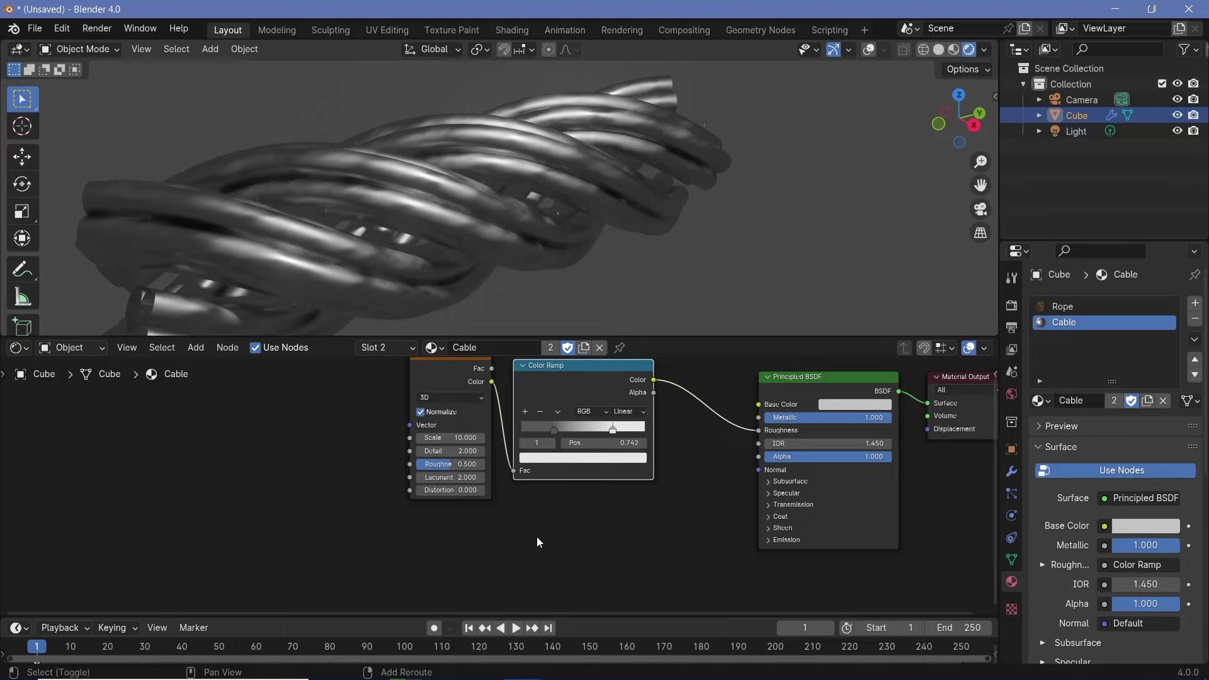
{"action": "key", "text": "shift+a"}
{"action": "mouse_move", "coordinate": [536, 537]}
{"action": "type", "text": "wave"}
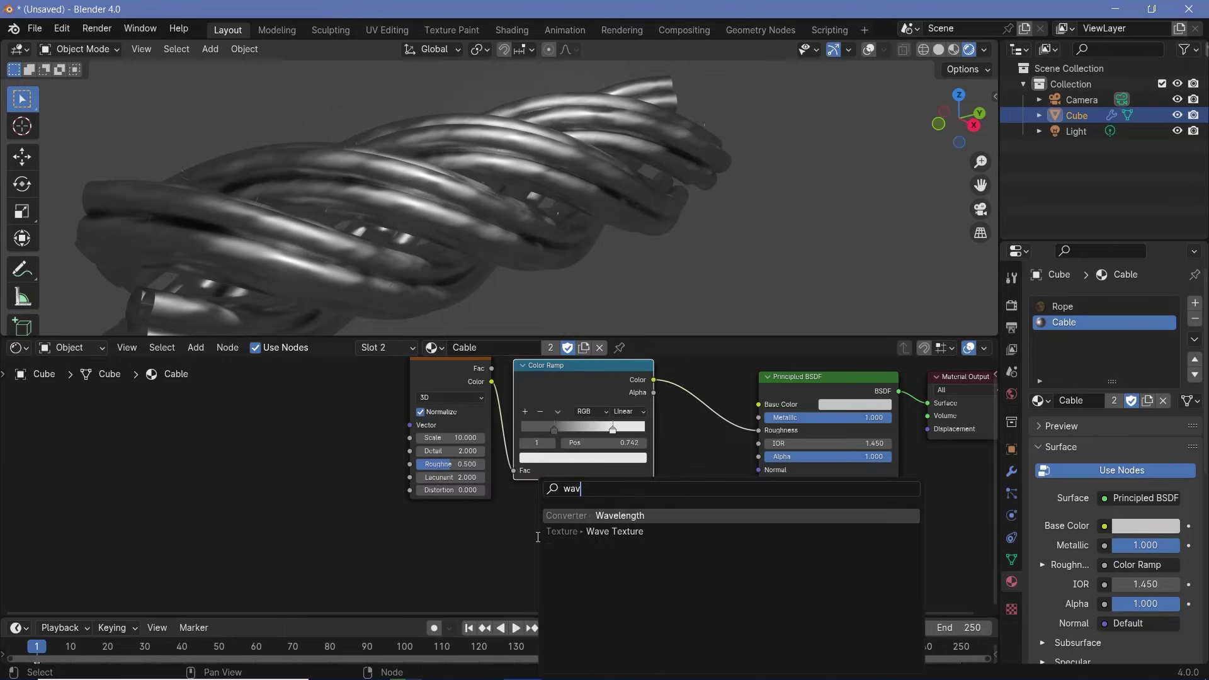
{"action": "left_click", "coordinate": [636, 535]}
{"action": "left_click", "coordinate": [399, 518]}
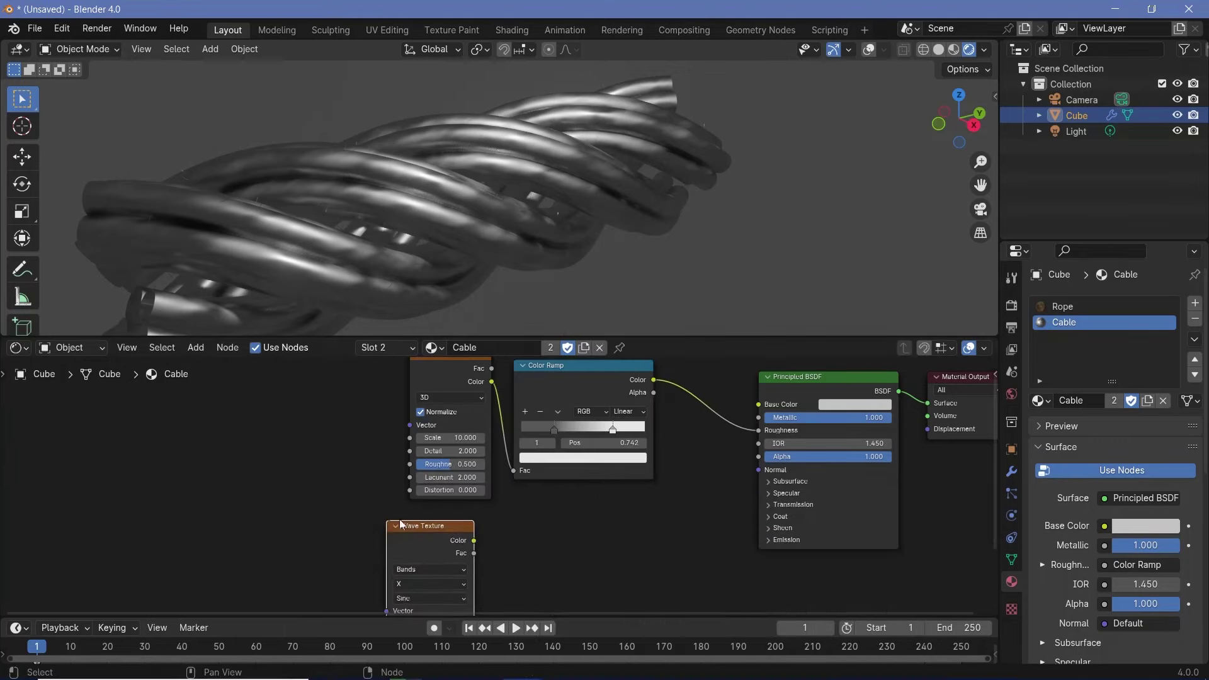
- Add Texture Coordinate and Mapping nodes feeding the Wave Texture's Vector input
{"action": "middle_click_drag", "start_coordinate": [439, 542], "coordinate": [481, 519]}
{"action": "key", "text": "ctrl+t"}
{"action": "middle_click_drag", "start_coordinate": [251, 537], "coordinate": [305, 459]}
{"action": "left_click", "coordinate": [422, 464]}
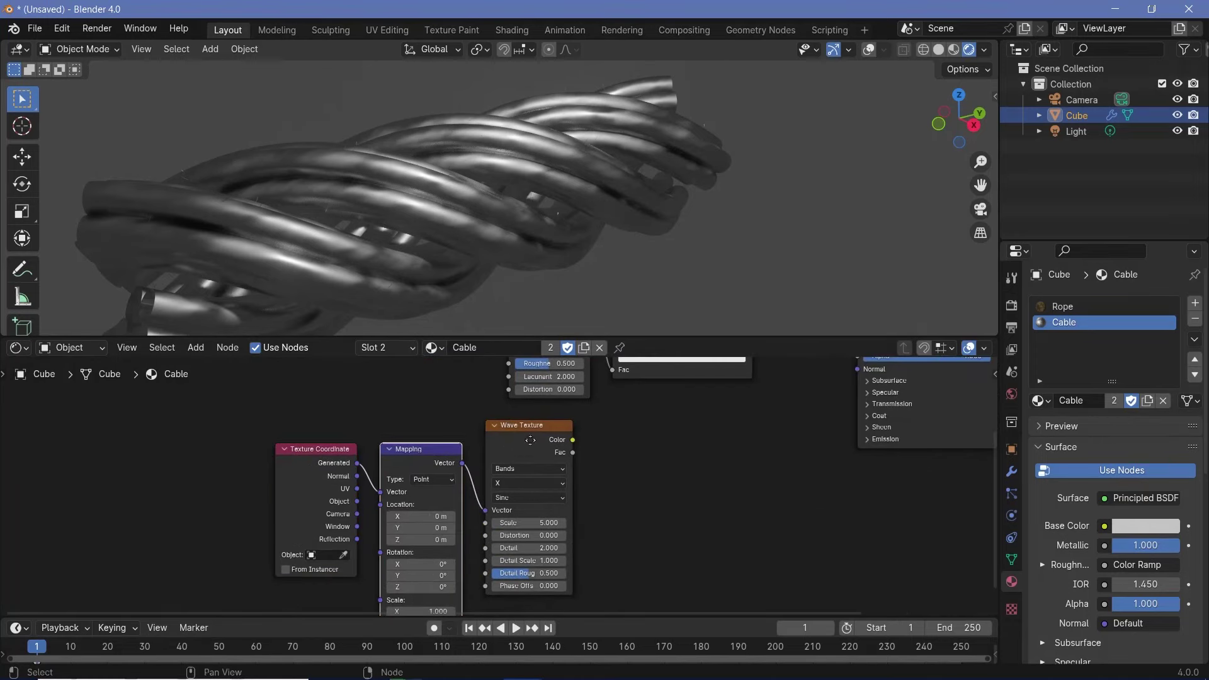
- Space out the Wave Texture, Mapping and Texture Coordinate nodes, and feed the Texture Coordinate's Normal output into Mapping's Vector
{"action": "left_click_drag", "start_coordinate": [517, 431], "coordinate": [532, 447]}
{"action": "left_click_drag", "start_coordinate": [438, 458], "coordinate": [449, 454]}
{"action": "left_click", "coordinate": [448, 453]}
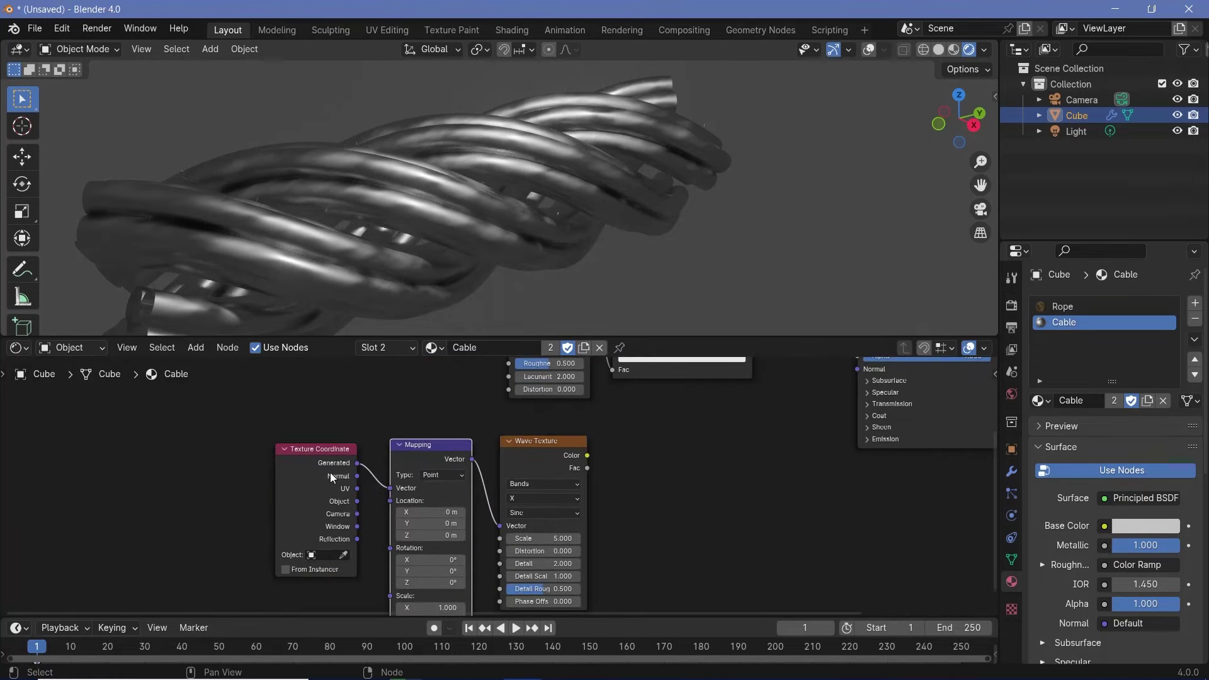
{"action": "left_click_drag", "start_coordinate": [330, 472], "coordinate": [335, 466]}
{"action": "scroll", "coordinate": [372, 518], "scroll_direction": "up", "scroll_amount": 1}
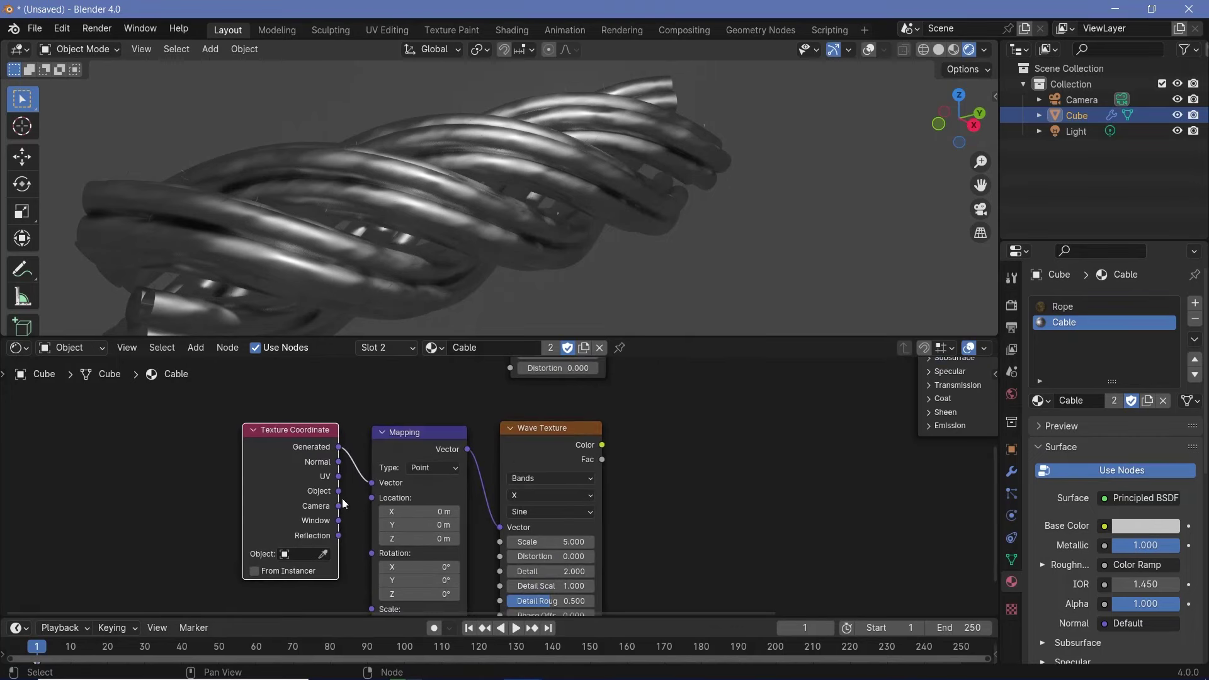
{"action": "left_click_drag", "start_coordinate": [338, 463], "coordinate": [371, 482]}
- Add a Bump node, linking the Wave Texture's Color to its Height and its Normal output to the Principled BSDF's Normal
{"action": "middle_click_drag", "start_coordinate": [631, 464], "coordinate": [408, 540]}
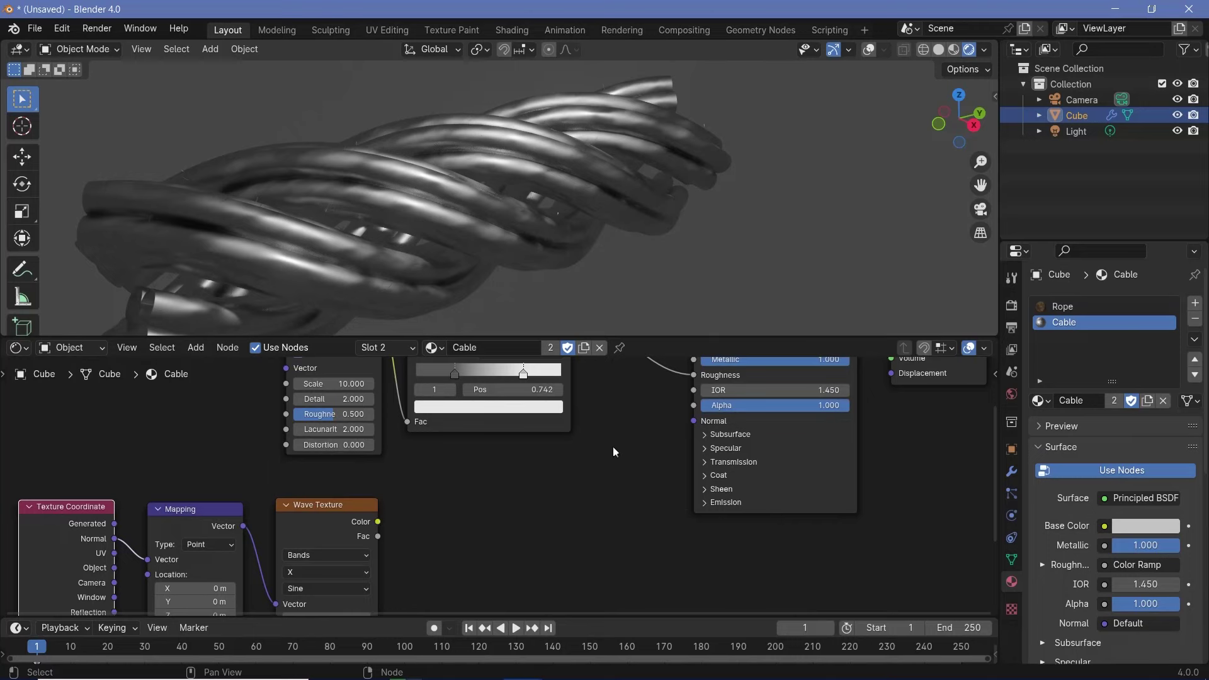
{"action": "key", "text": "shift+a"}
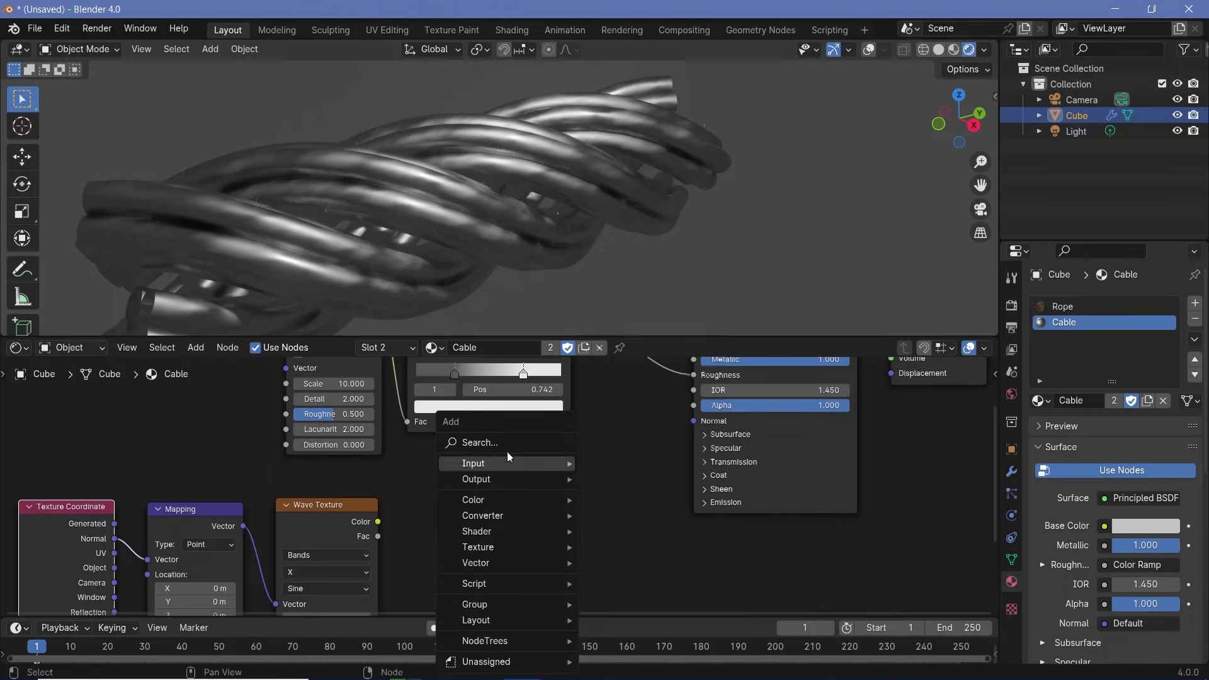
{"action": "type", "text": "bump"}
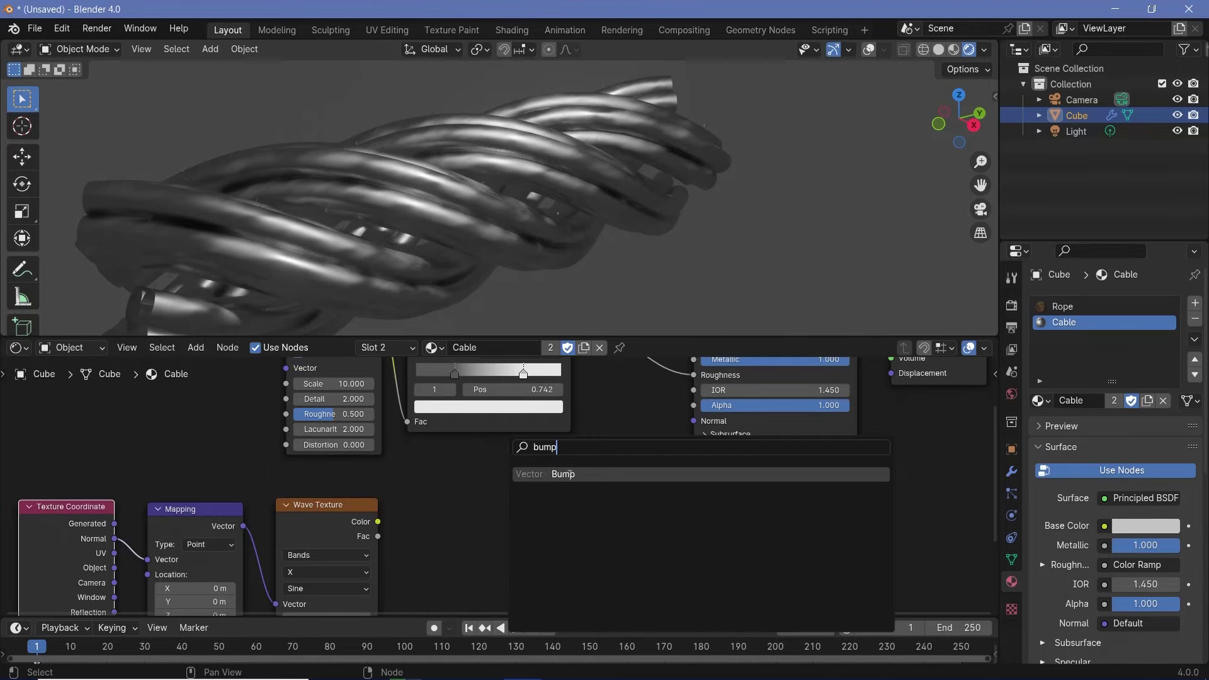
{"action": "left_click", "coordinate": [564, 473]}
{"action": "left_click", "coordinate": [510, 503]}
{"action": "left_click_drag", "start_coordinate": [377, 520], "coordinate": [466, 580]}
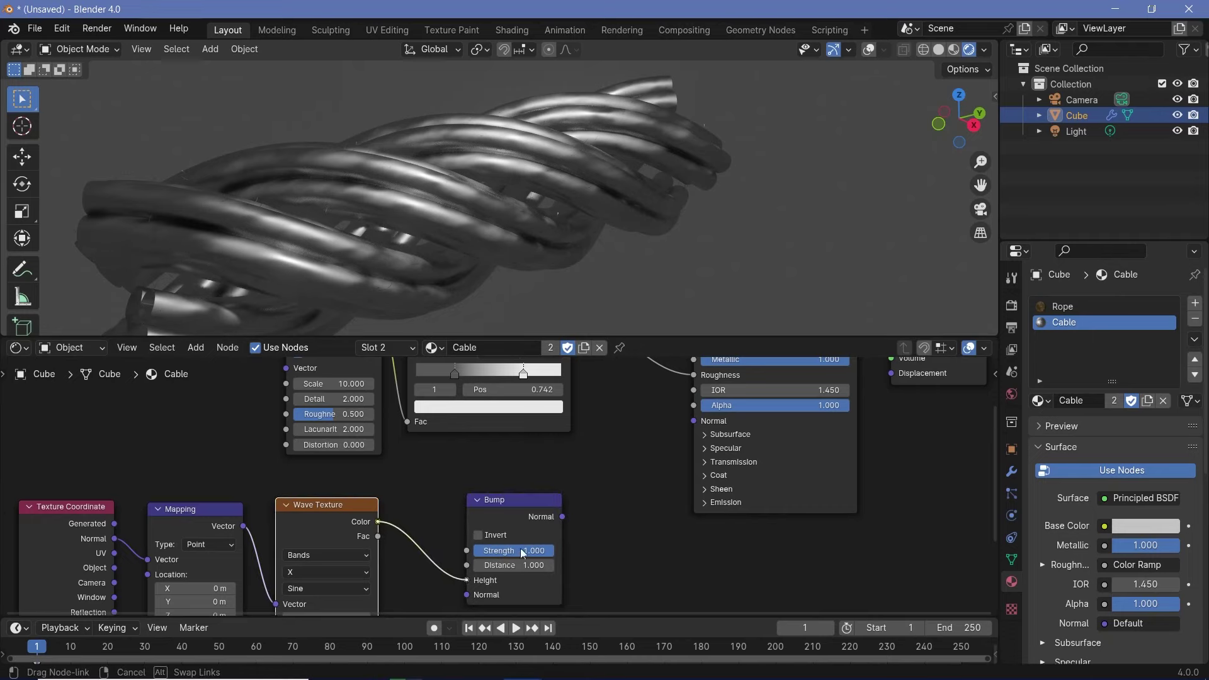
{"action": "middle_click_drag", "start_coordinate": [589, 509], "coordinate": [515, 559]}
{"action": "left_click_drag", "start_coordinate": [488, 567], "coordinate": [620, 471]}
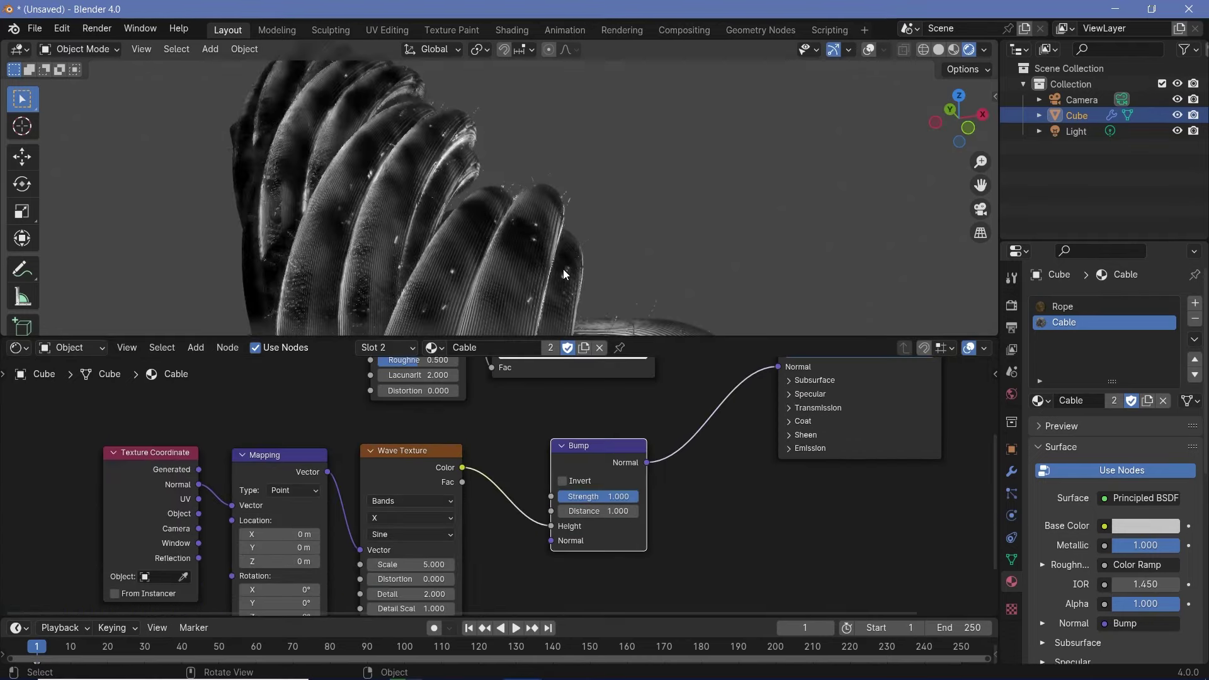
- Set the Wave Texture's Scale to 1.860
{"action": "middle_click_drag", "start_coordinate": [545, 300], "coordinate": [551, 271]}
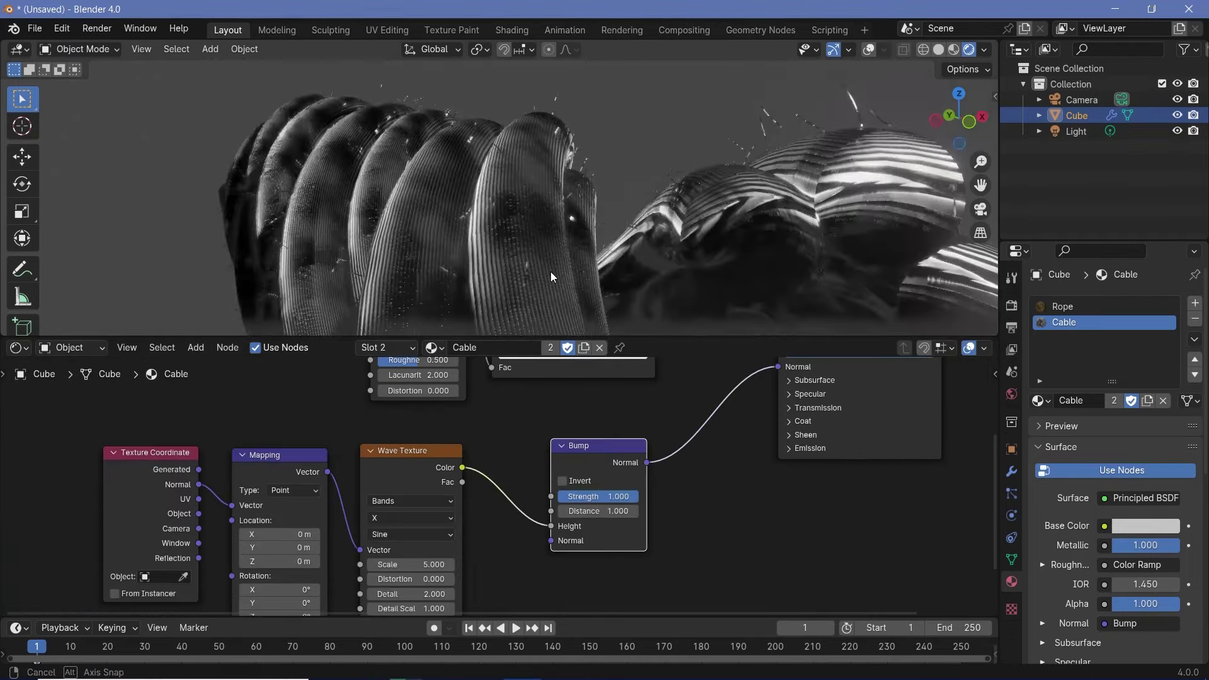
{"action": "left_click_drag", "start_coordinate": [409, 564], "coordinate": [340, 564], "text": "shift"}
{"action": "middle_click_drag", "start_coordinate": [573, 277], "coordinate": [529, 265]}
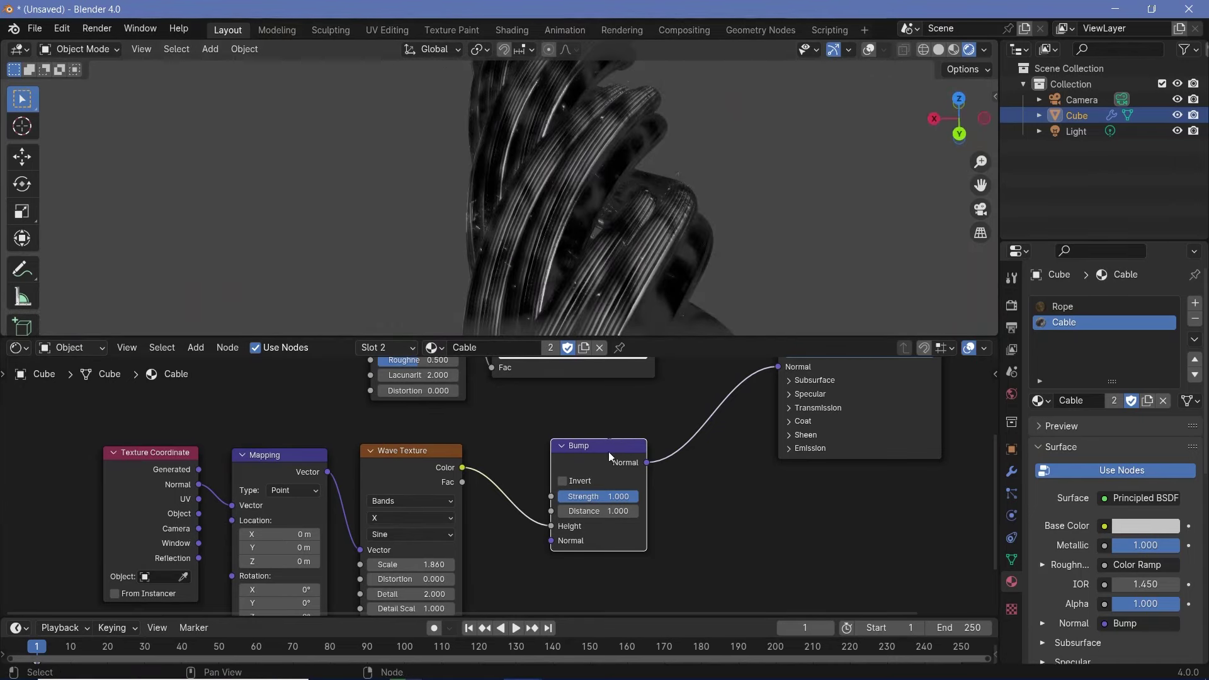
- Set the Bump node's Strength to 0.75
{"action": "left_click_drag", "start_coordinate": [610, 497], "coordinate": [586, 497]}
{"action": "left_click", "coordinate": [616, 498]}
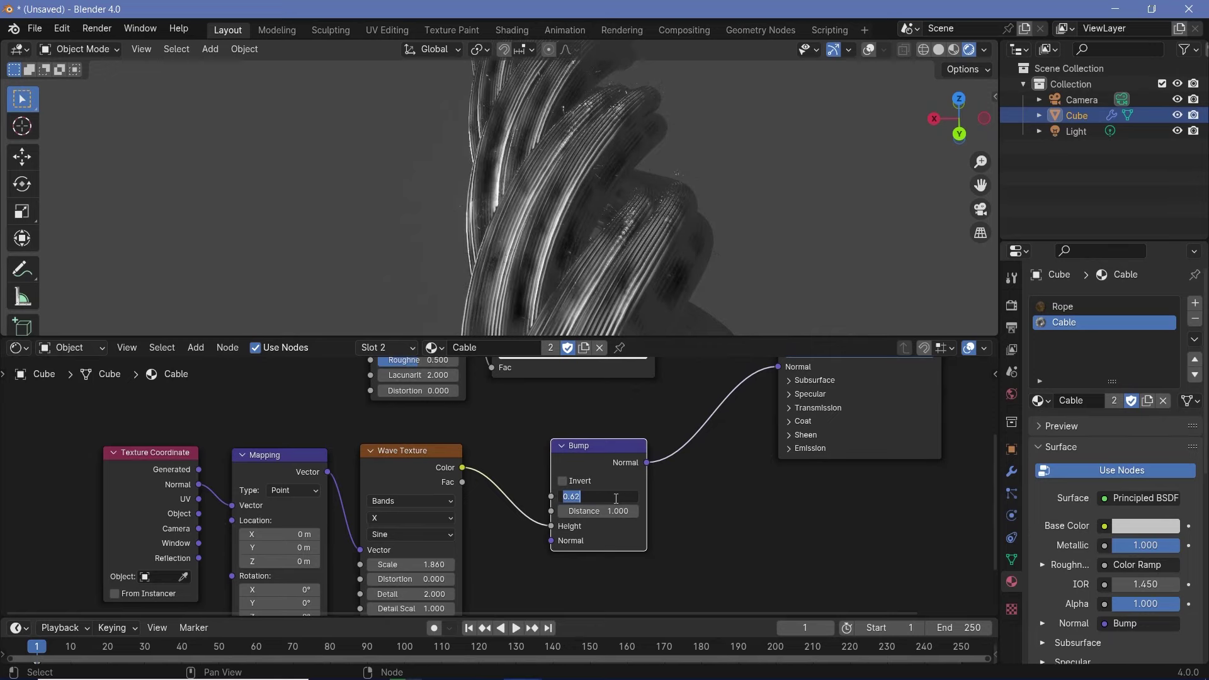
{"action": "key", "text": "Return"}
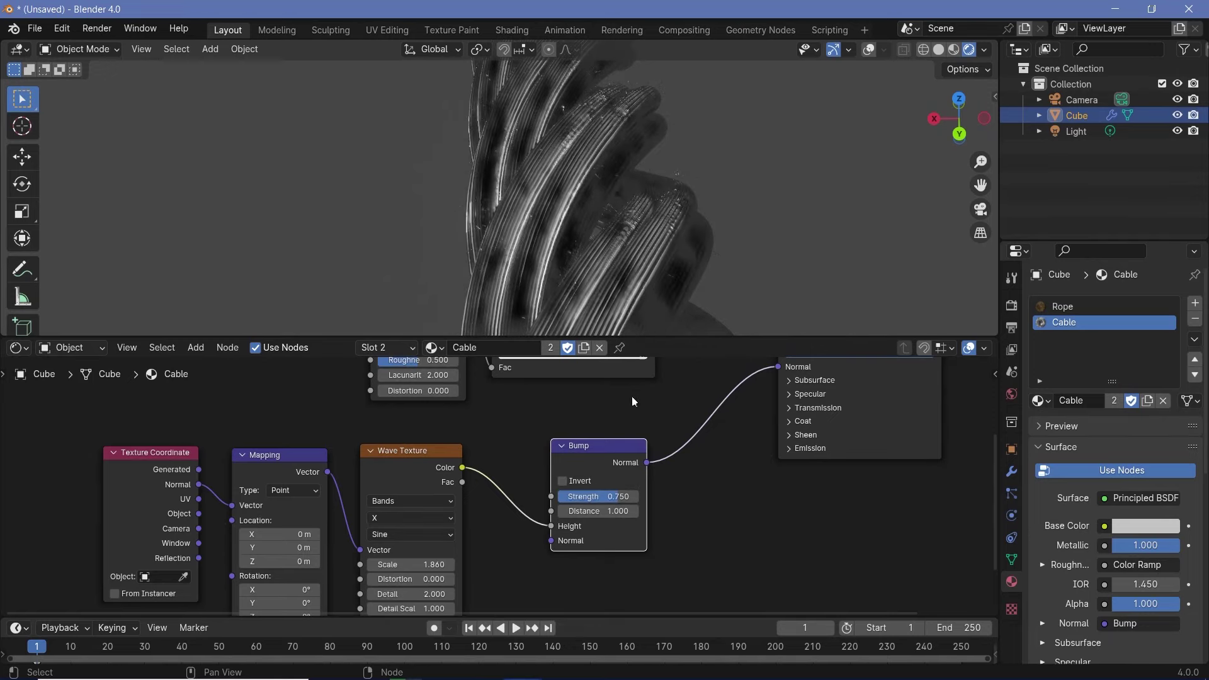
- Turn off Fuzz in the cable's Geometry Nodes modifier
{"action": "middle_click_drag", "start_coordinate": [658, 199], "coordinate": [754, 187]}
{"action": "middle_click_drag", "start_coordinate": [576, 179], "coordinate": [549, 202]}
{"action": "middle_click_drag", "start_coordinate": [478, 186], "coordinate": [376, 206]}
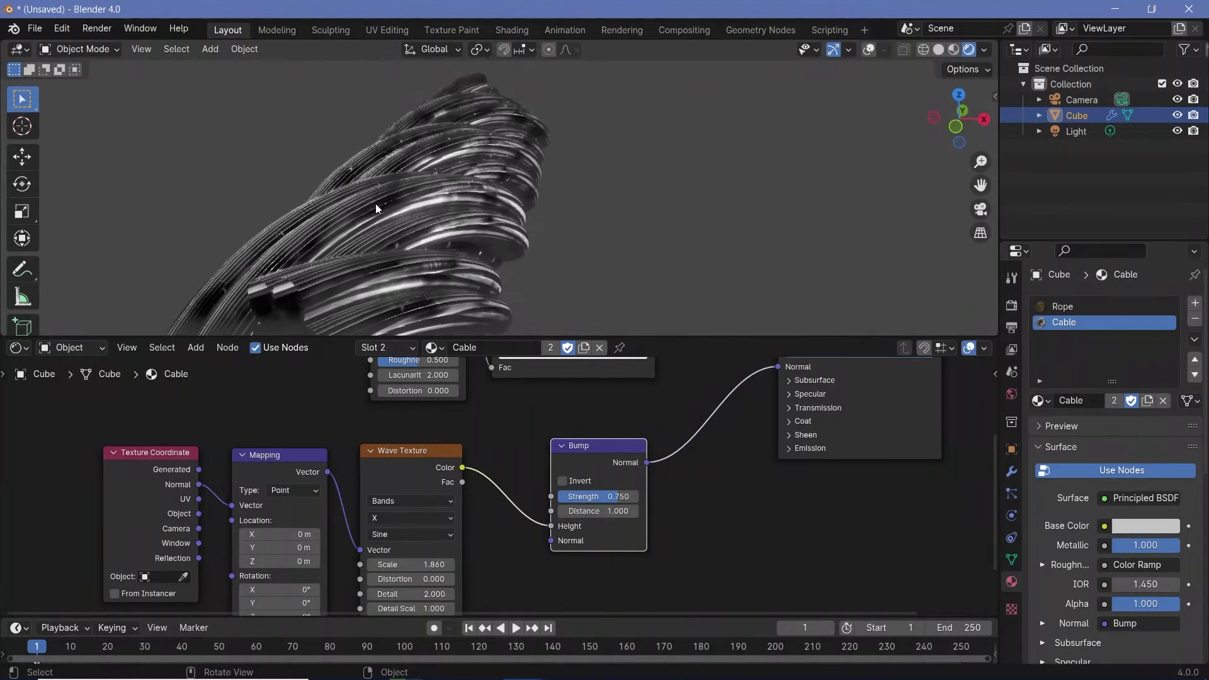
{"action": "middle_click_drag", "start_coordinate": [780, 313], "coordinate": [516, 224]}
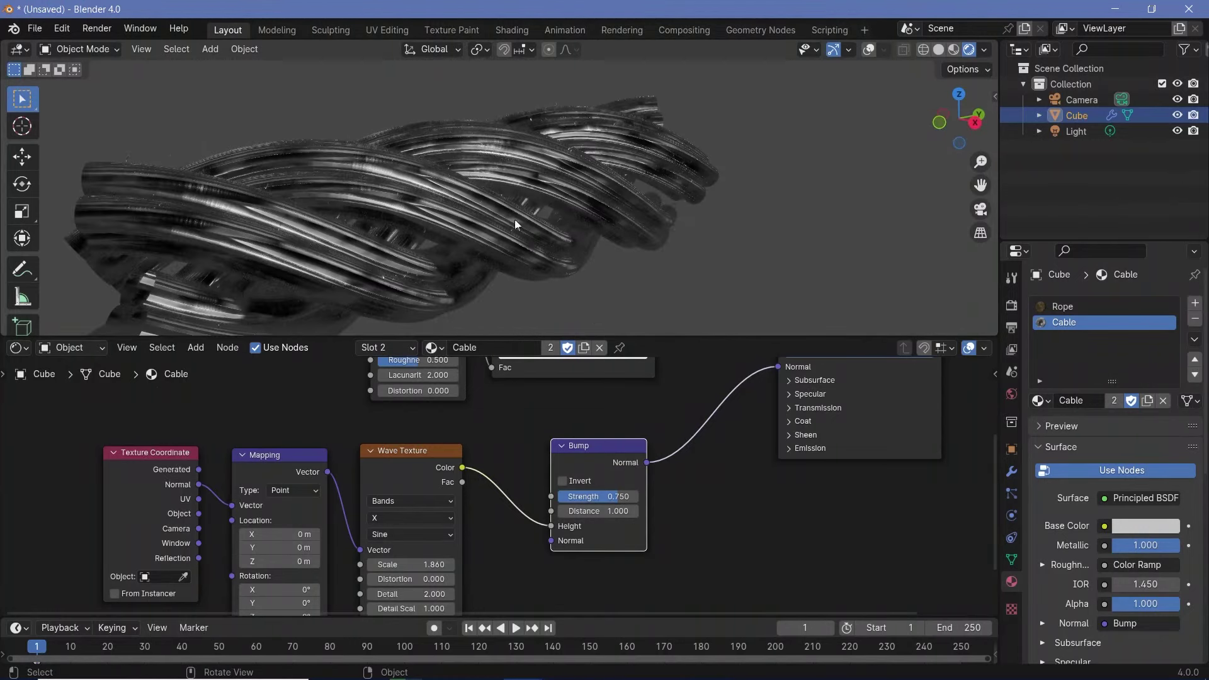
{"action": "left_click", "coordinate": [1011, 474]}
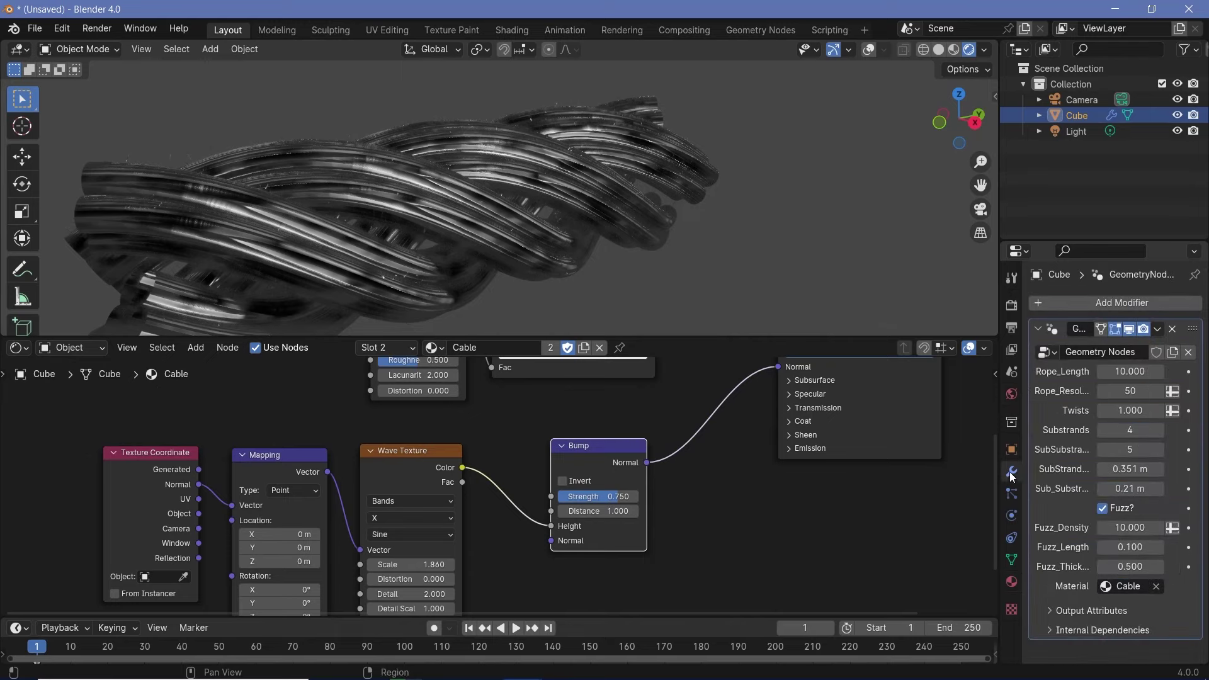
{"action": "left_click", "coordinate": [1101, 508]}
{"action": "middle_click_drag", "start_coordinate": [642, 251], "coordinate": [687, 272]}
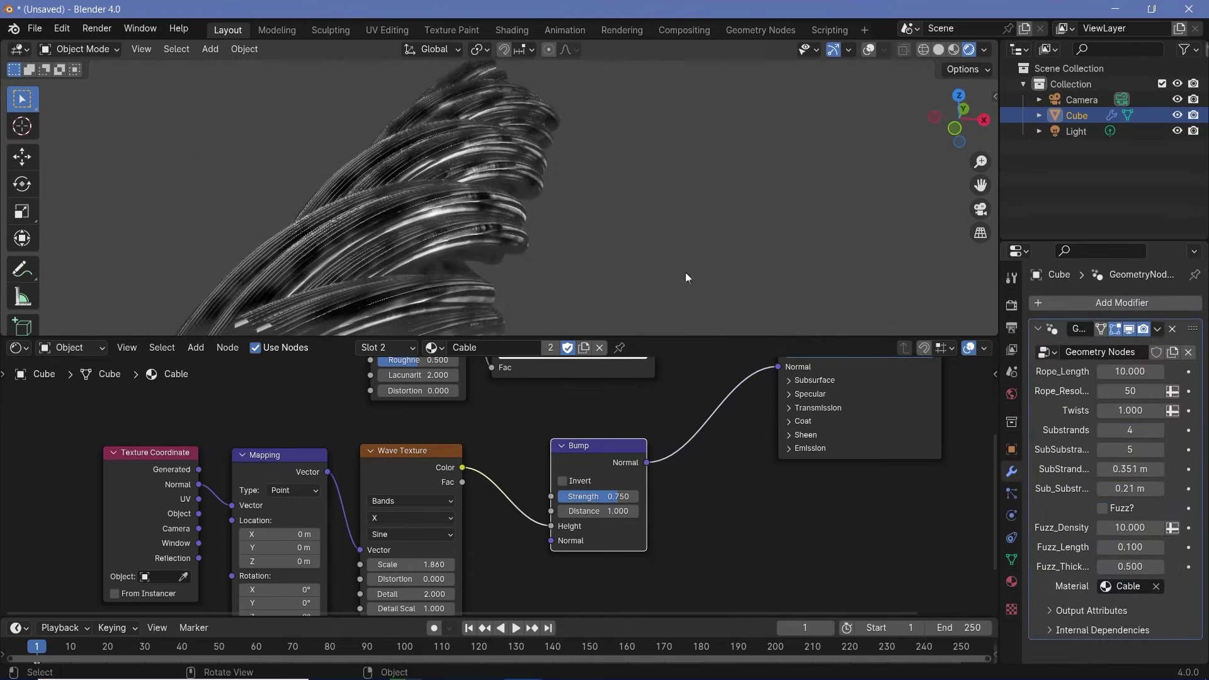
- Adjust the color Value of the Color Ramp's stops, making the dark stop a mid grey
{"action": "middle_click_drag", "start_coordinate": [523, 396], "coordinate": [549, 557]}
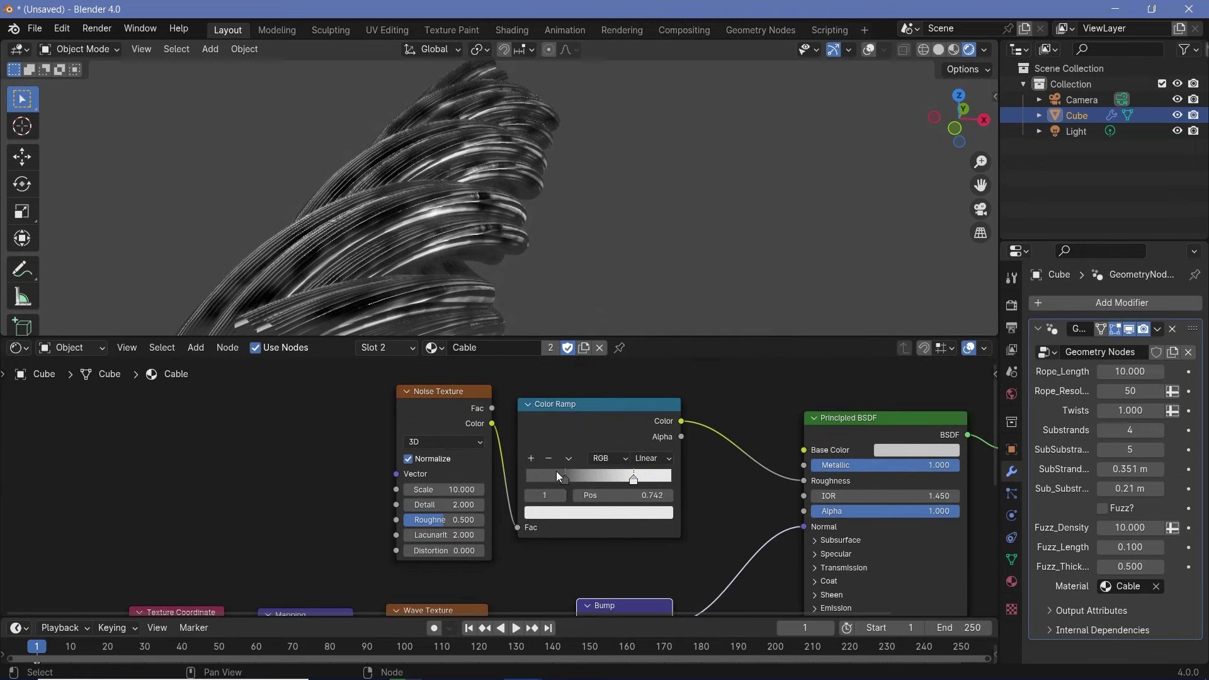
{"action": "left_click", "coordinate": [631, 512]}
{"action": "left_click", "coordinate": [624, 477]}
{"action": "type", "text": "0.2"}
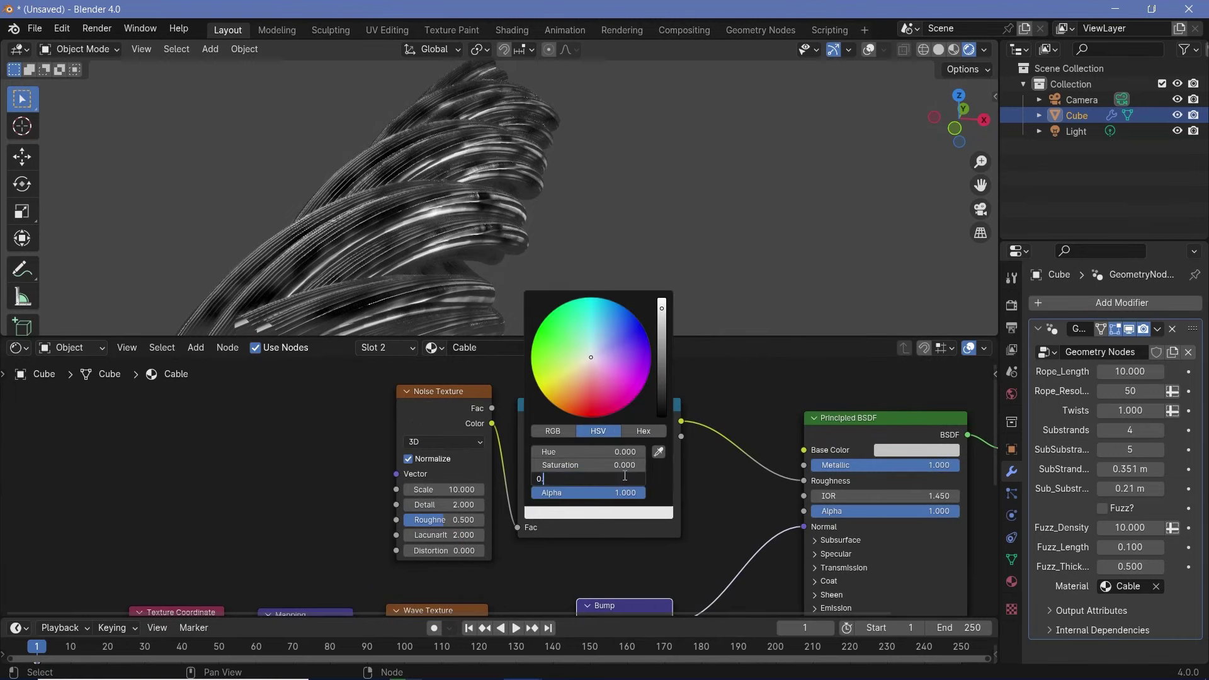
{"action": "type", "text": "6"}
{"action": "key", "text": "Return"}
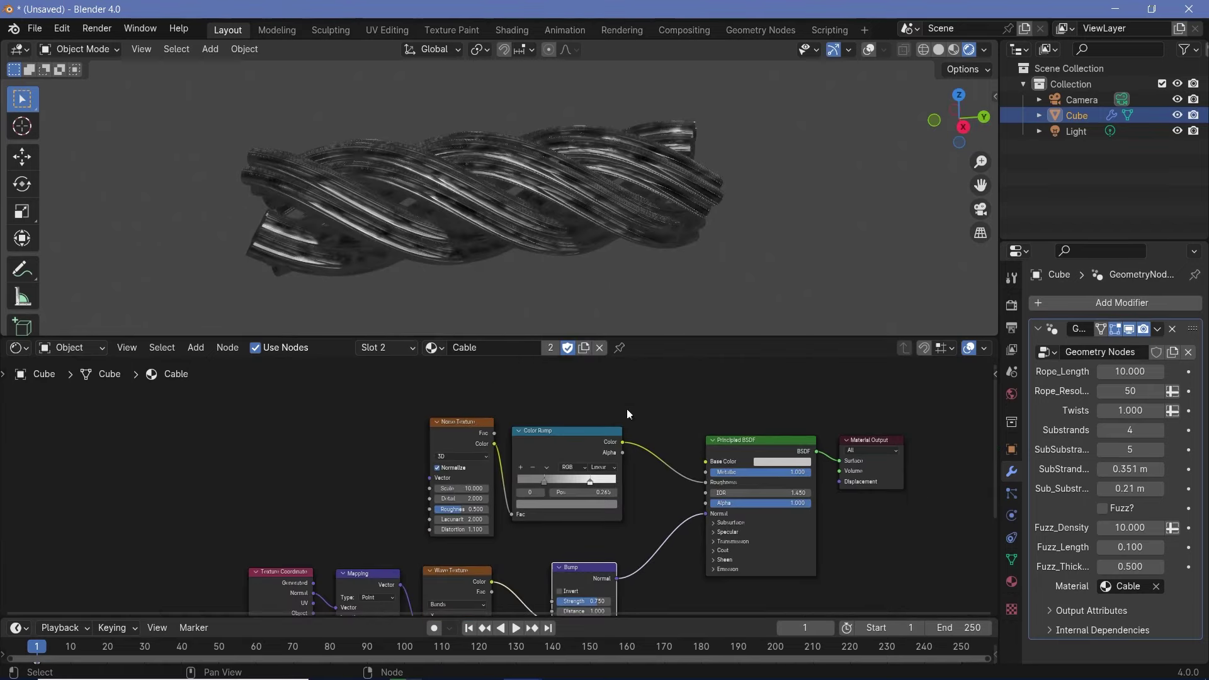
- Show the viewport overlays again
{"action": "middle_click_drag", "start_coordinate": [592, 184], "coordinate": [473, 189]}
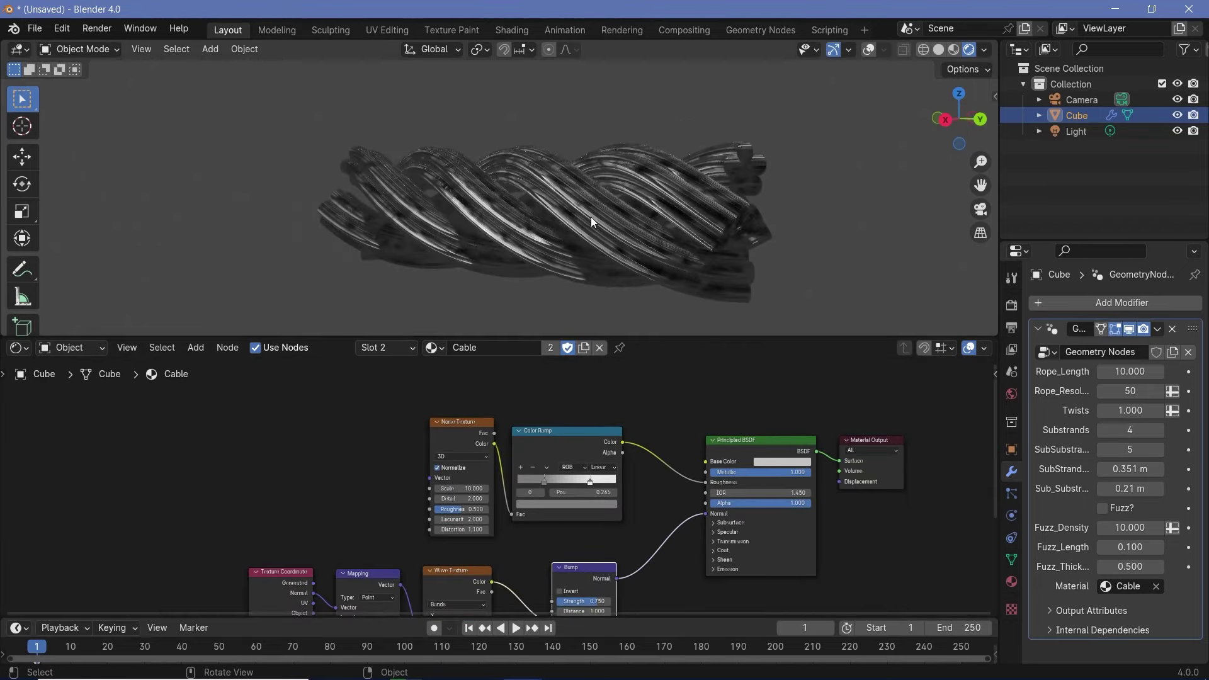
{"action": "mouse_move", "coordinate": [591, 217]}
{"action": "middle_mouse_down"}
{"action": "mouse_move", "coordinate": [785, 305]}
{"action": "mouse_move", "coordinate": [826, 58]}
{"action": "mouse_move", "coordinate": [580, 199]}
{"action": "middle_mouse_up"}
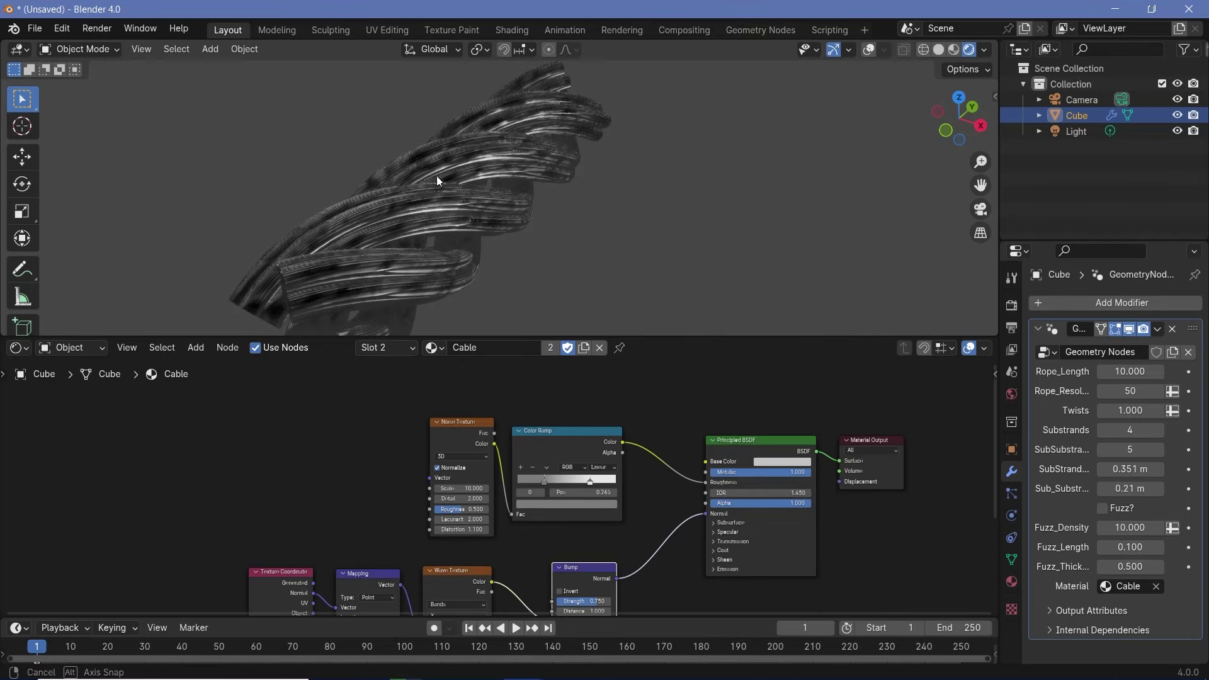
{"action": "middle_click_drag", "start_coordinate": [436, 176], "coordinate": [485, 202]}
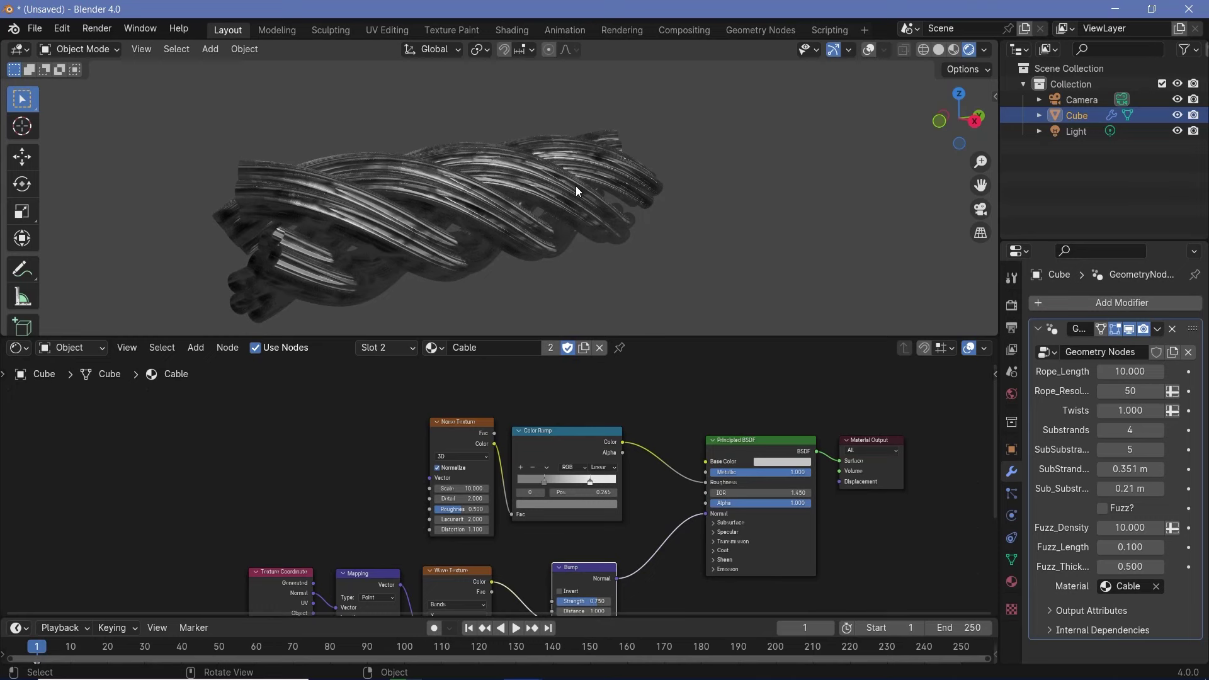
{"action": "middle_click_drag", "start_coordinate": [575, 187], "coordinate": [851, 48]}
{"action": "left_click", "coordinate": [868, 49]}
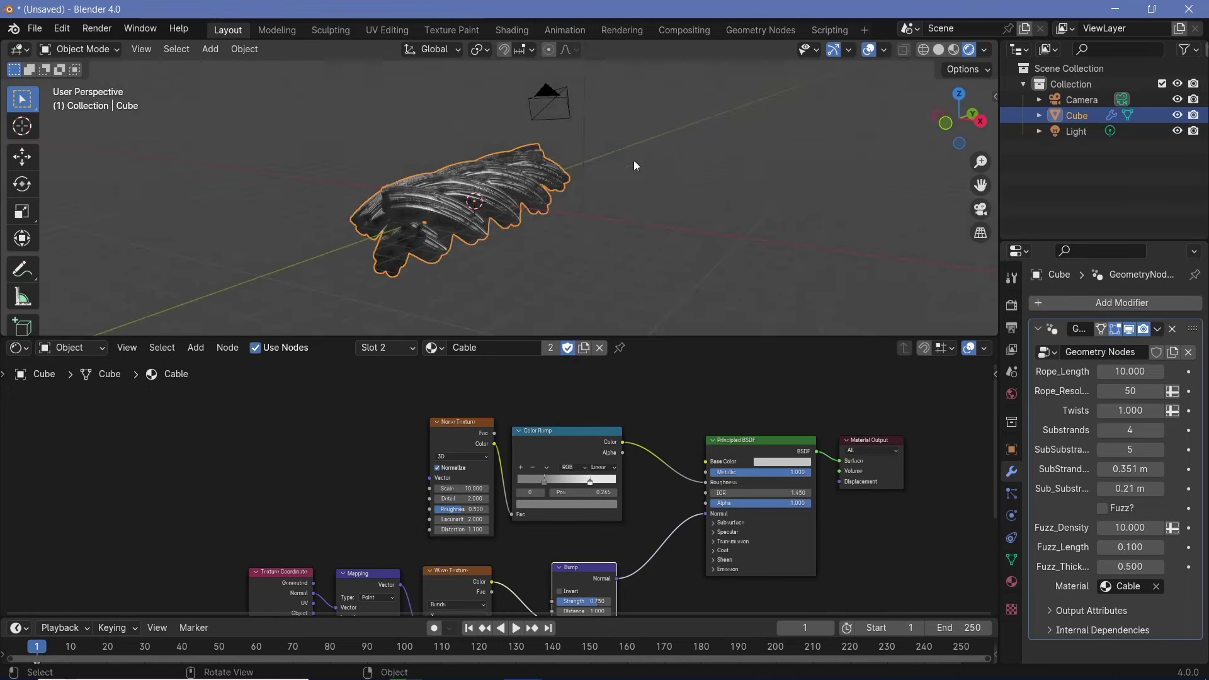
- Add a Bezier curve and move it along the negative X axis, clear of the cable
{"action": "middle_click_drag", "start_coordinate": [634, 159], "coordinate": [646, 183]}
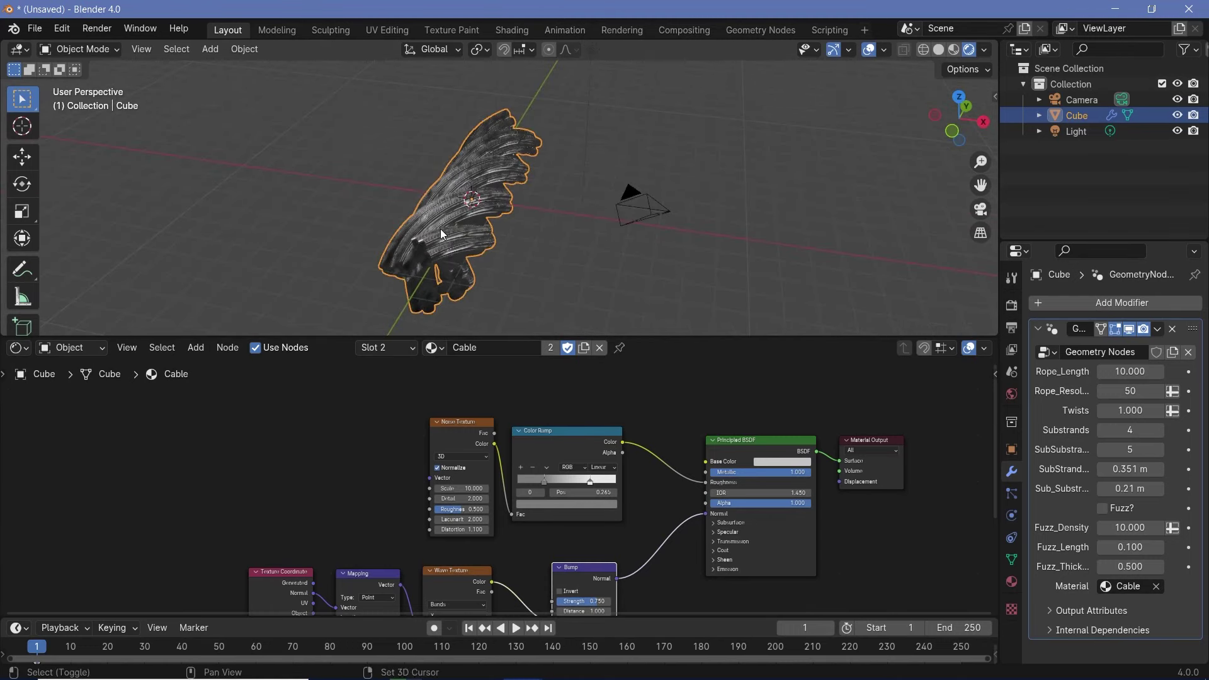
{"action": "key", "text": "shift+a"}
{"action": "mouse_move", "coordinate": [390, 270]}
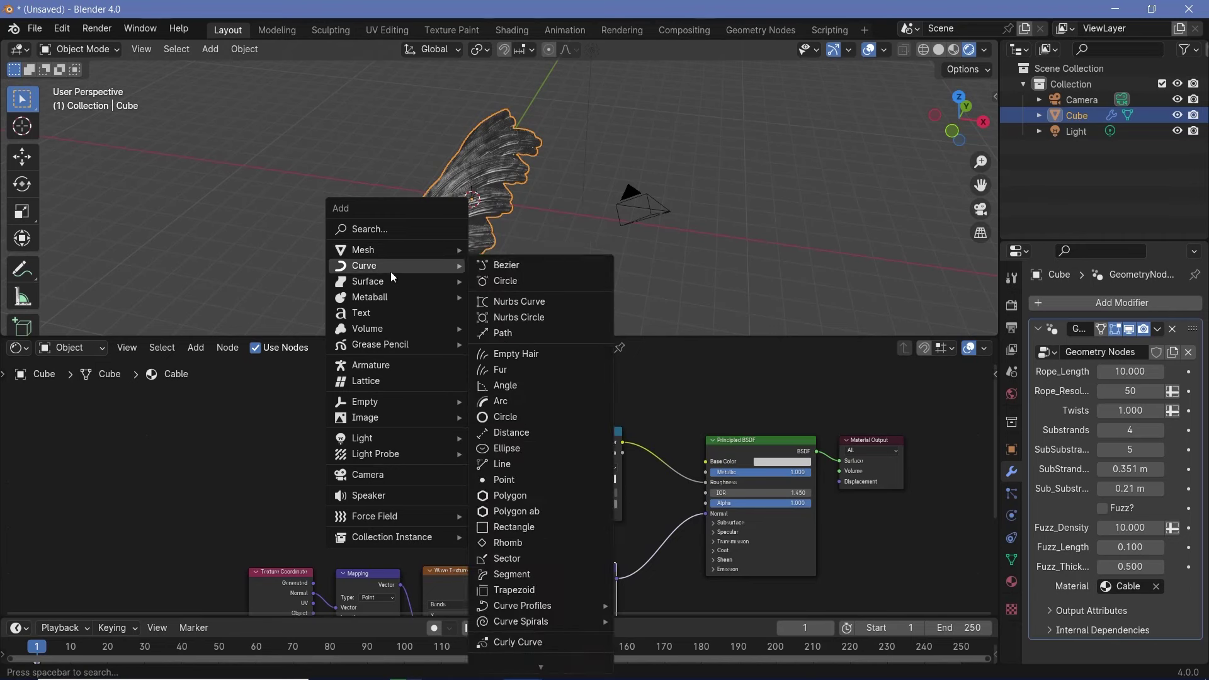
{"action": "left_click", "coordinate": [500, 265]}
{"action": "key", "text": "g"}
{"action": "key", "text": "x"}
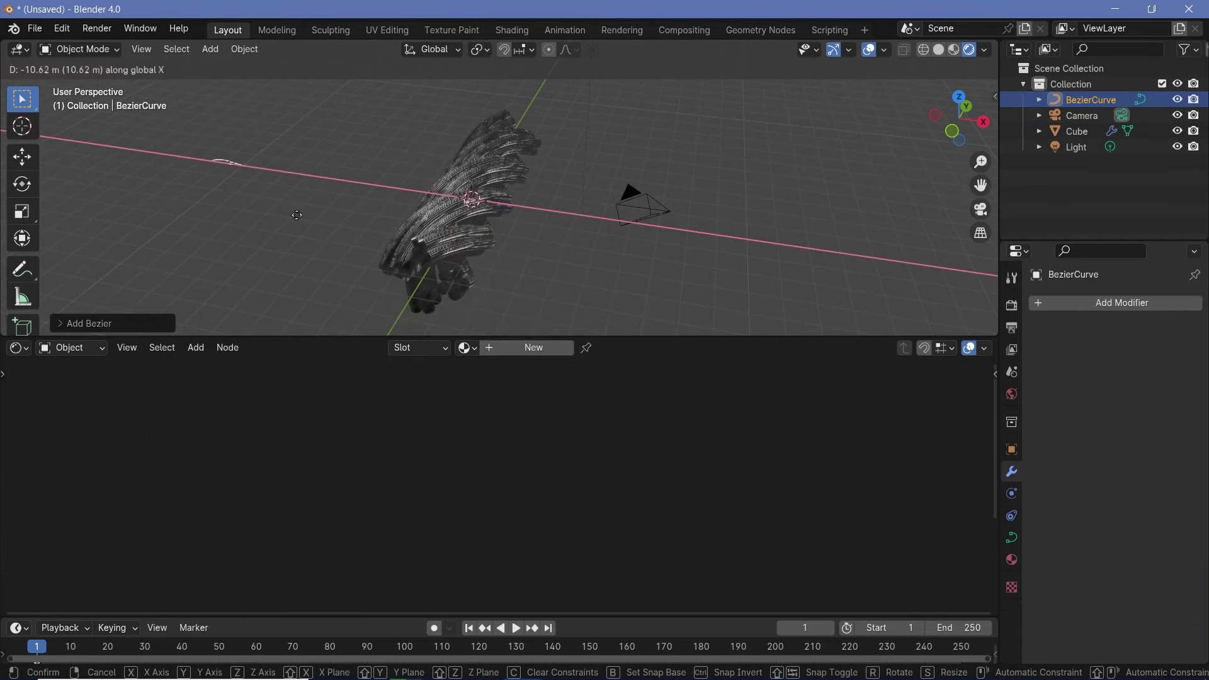
{"action": "left_click", "coordinate": [259, 207]}
- In Edit Mode, extrude a raised control point from the curve's end farthest from the cable and freely rotate its handles
{"action": "middle_click_drag", "start_coordinate": [259, 208], "coordinate": [570, 148]}
{"action": "key", "text": "KP_Decimal"}
{"action": "key", "text": "ctrl+Tab"}
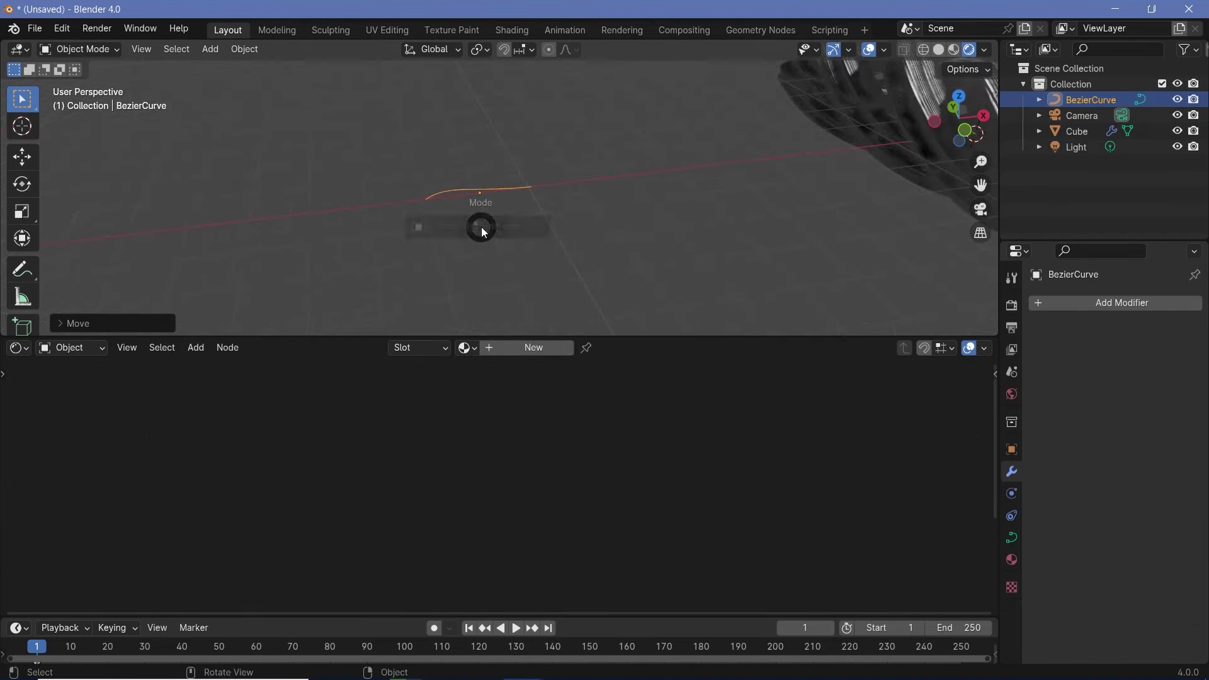
{"action": "left_click", "coordinate": [591, 226]}
{"action": "left_click", "coordinate": [417, 206]}
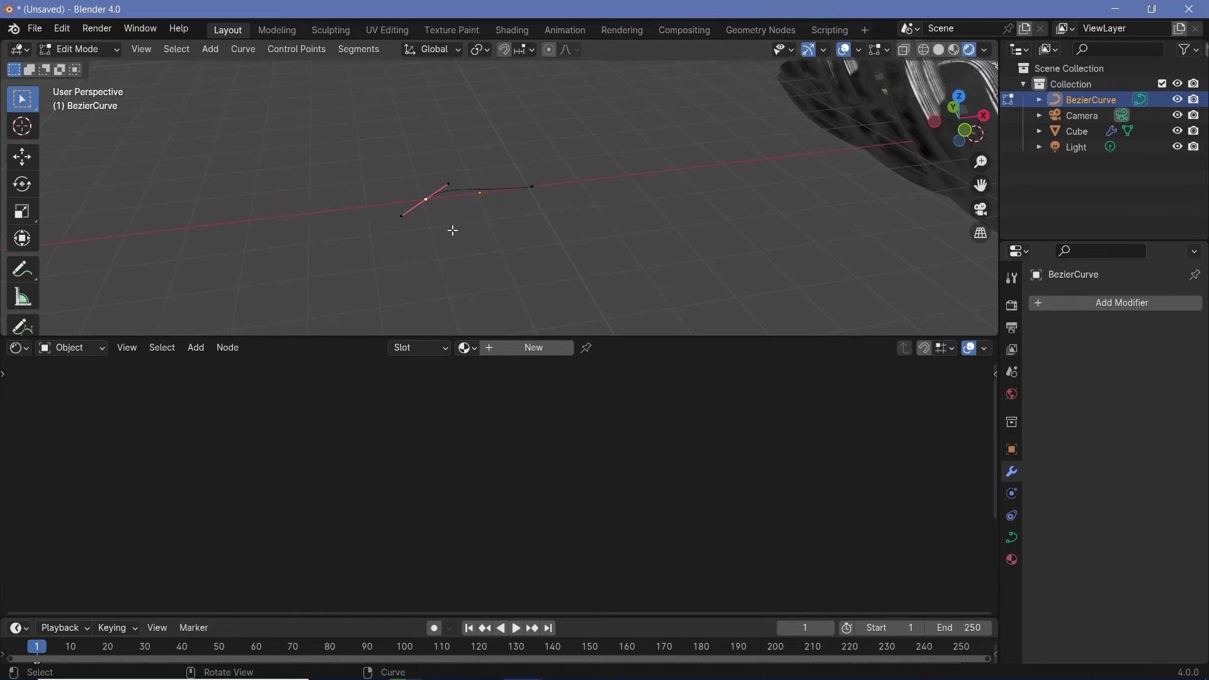
{"action": "key", "text": "e"}
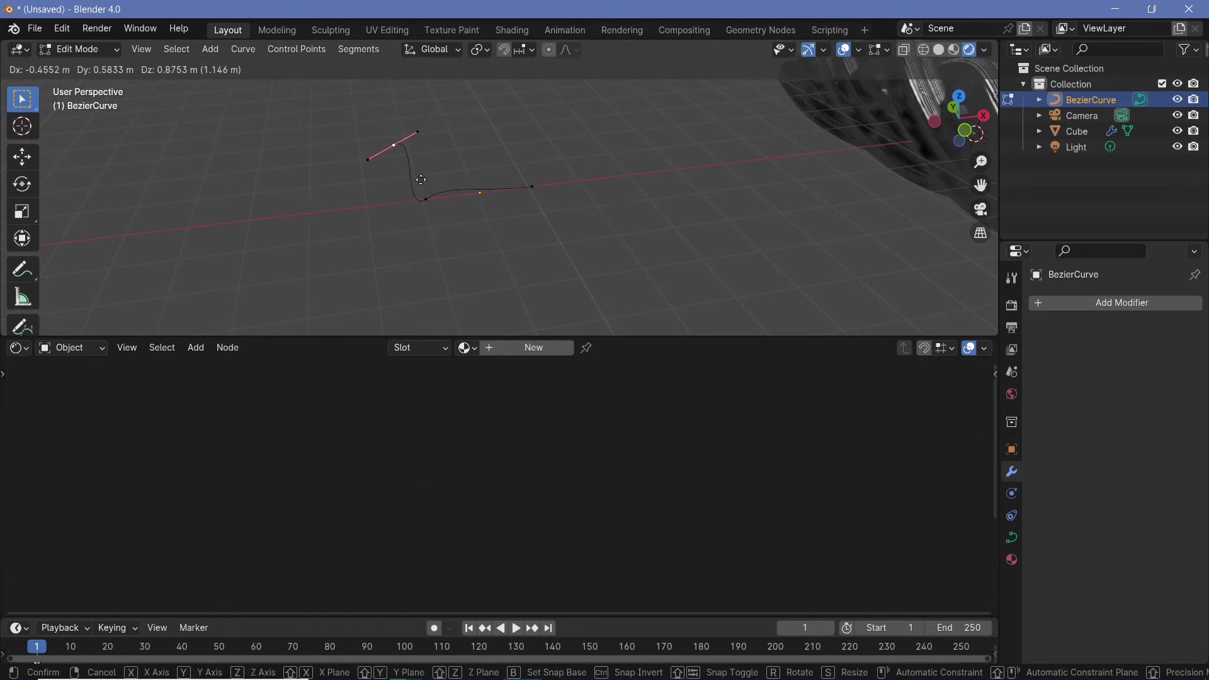
{"action": "left_click", "coordinate": [464, 172]}
{"action": "key", "text": "r"}
{"action": "key", "text": "r"}
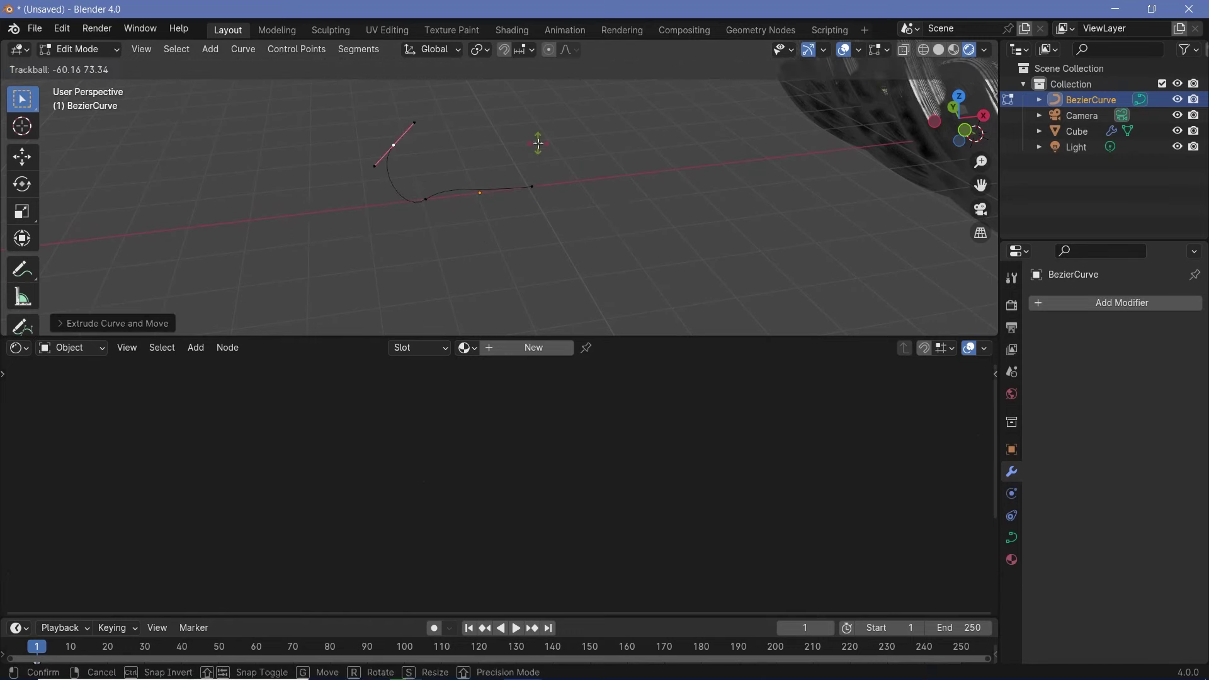
{"action": "left_click", "coordinate": [531, 195]}
- Rotate the handles of the curve's other end point and extrude a new control point from it
{"action": "middle_click_drag", "start_coordinate": [531, 195], "coordinate": [627, 243]}
{"action": "key", "text": "r"}
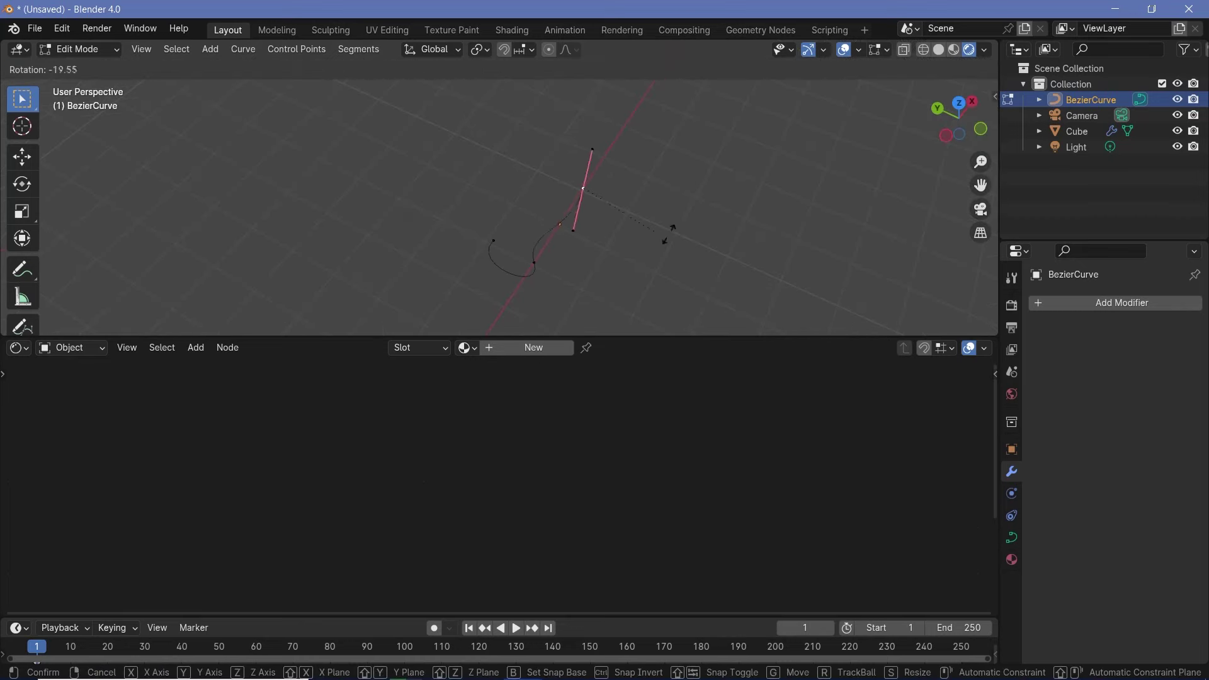
{"action": "left_click", "coordinate": [787, 204]}
{"action": "key", "text": "e"}
{"action": "left_click", "coordinate": [710, 154]}
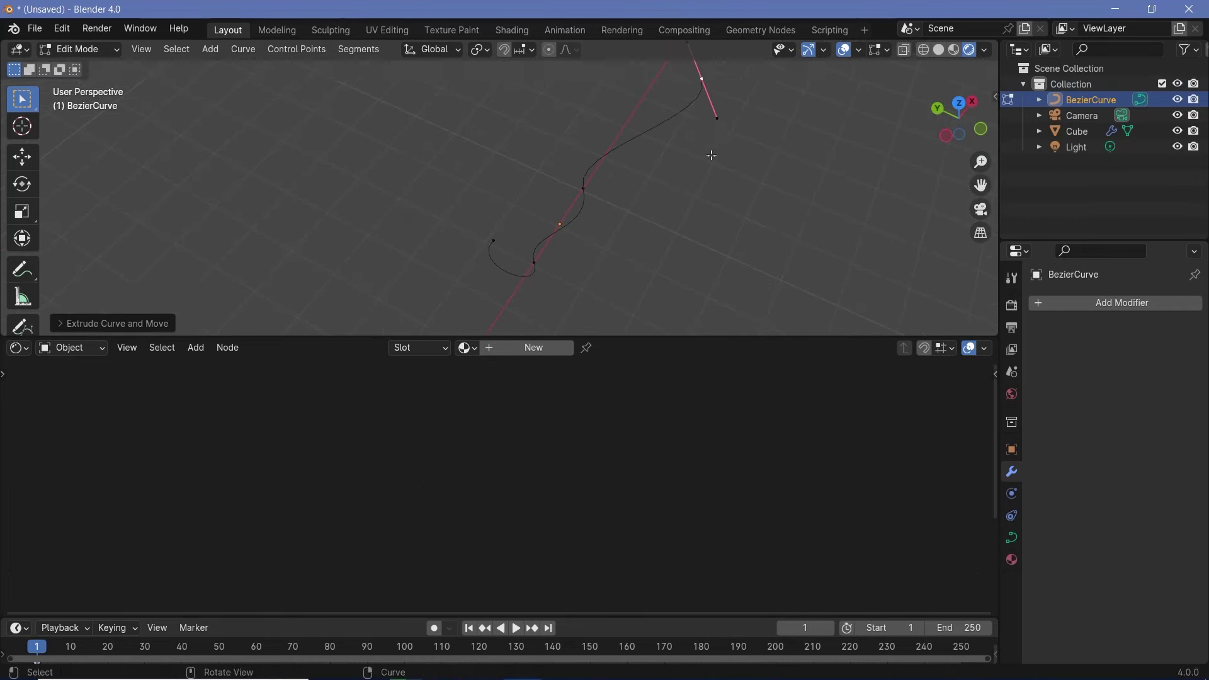
- Extrude one more control point on the cable side of the curve and reposition the opposite end point
{"action": "middle_click_drag", "start_coordinate": [710, 154], "coordinate": [740, 176]}
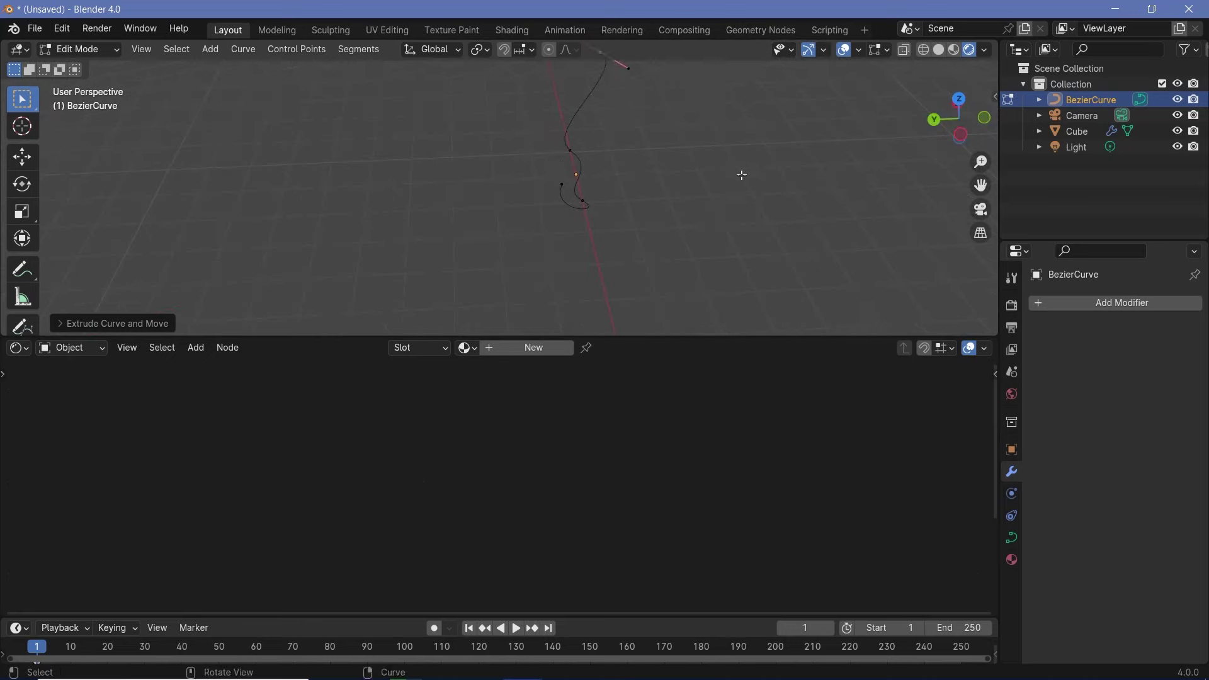
{"action": "key", "text": "e"}
{"action": "left_click", "coordinate": [502, 205]}
{"action": "middle_click_drag", "start_coordinate": [502, 205], "coordinate": [585, 176]}
{"action": "left_click", "coordinate": [680, 167]}
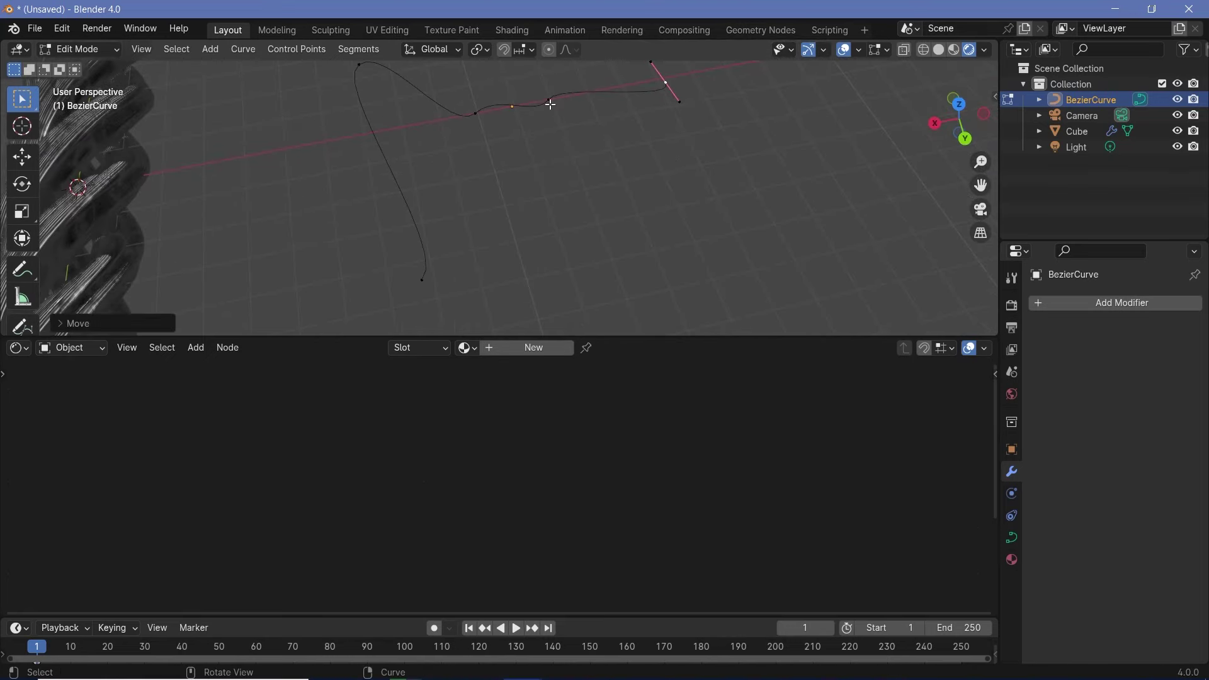
- Move the control point next to the curve's end farthest from the cable and rotate its handles for a smoother bend
{"action": "middle_click_drag", "start_coordinate": [550, 105], "coordinate": [416, 201]}
{"action": "key", "text": "e"}
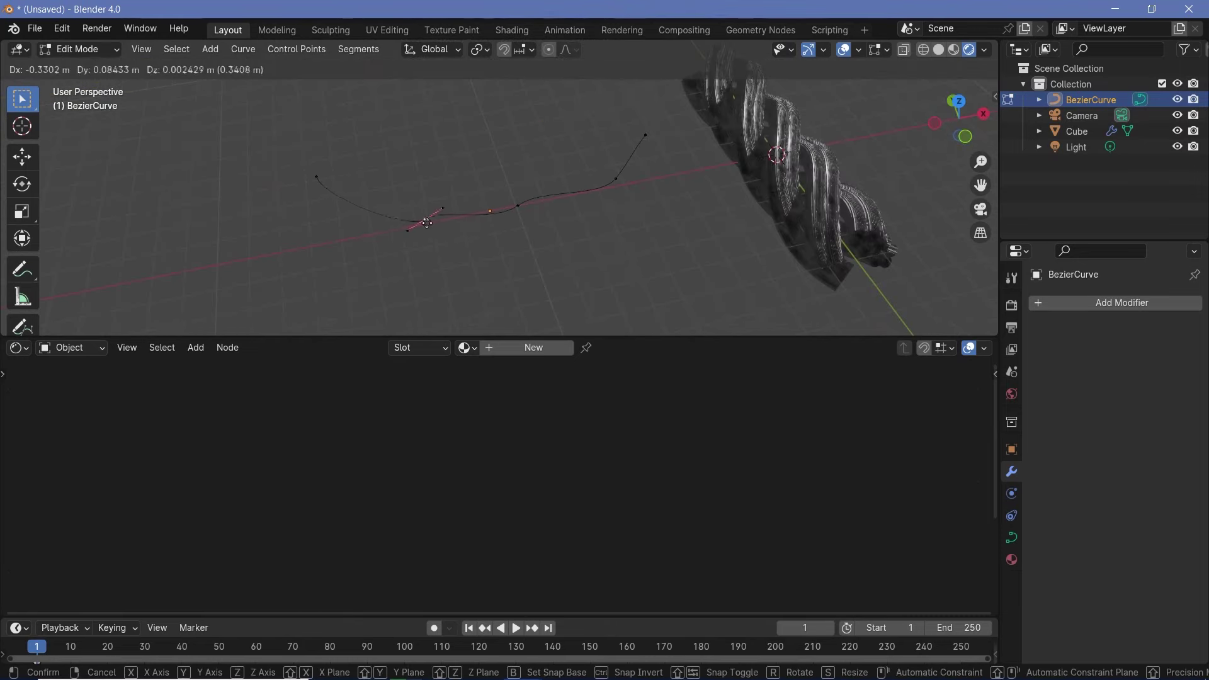
{"action": "left_click", "coordinate": [418, 224]}
{"action": "key", "text": "r"}
{"action": "left_click", "coordinate": [541, 267]}
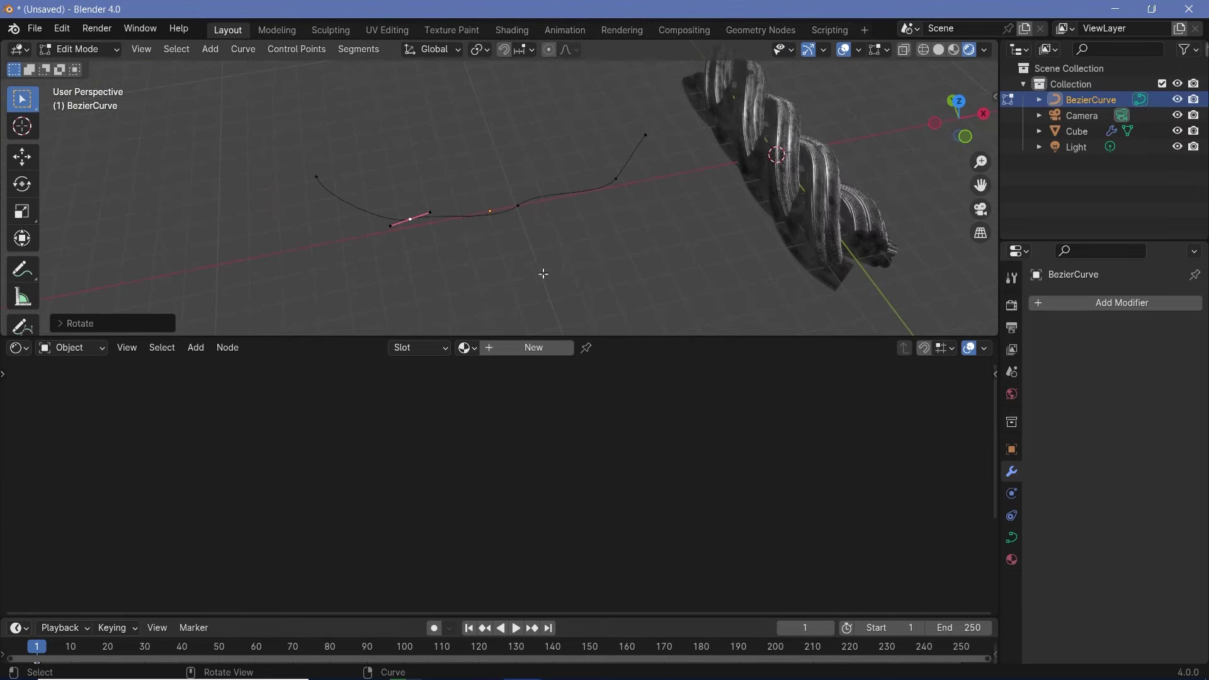
- Set the Bezier curve's preview resolution to 64
{"action": "left_click", "coordinate": [1011, 537]}
{"action": "left_click", "coordinate": [1127, 371]}
{"action": "type", "text": "64"}
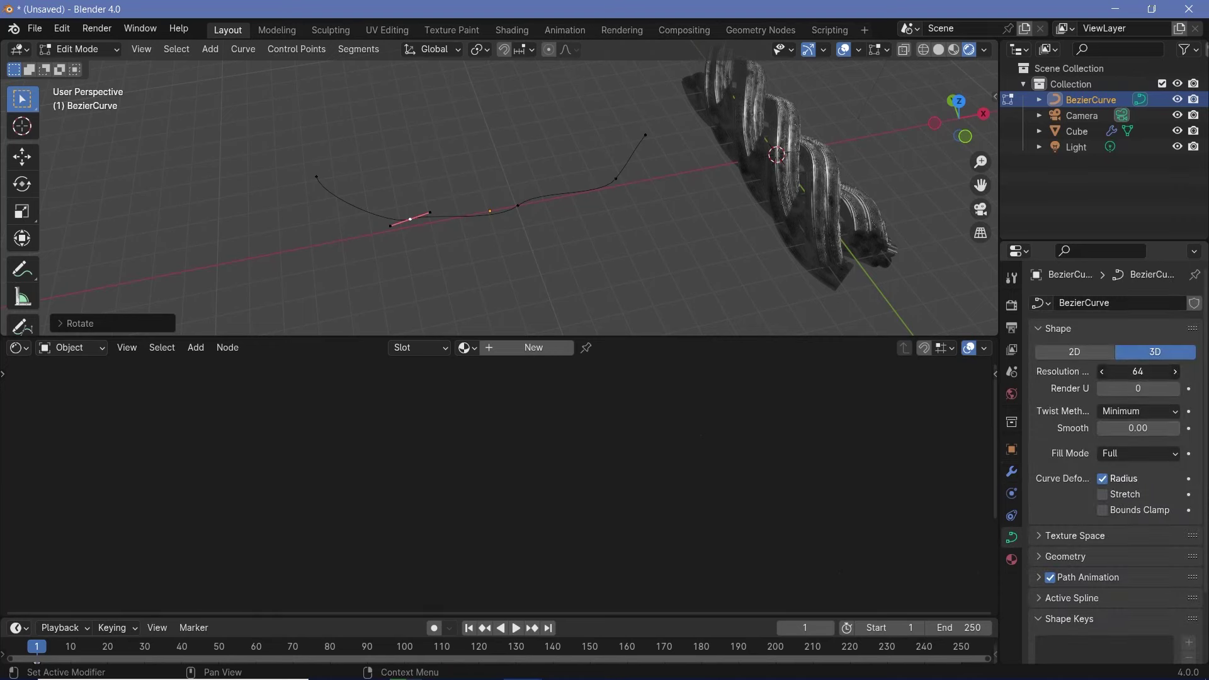
{"action": "key", "text": "Return"}
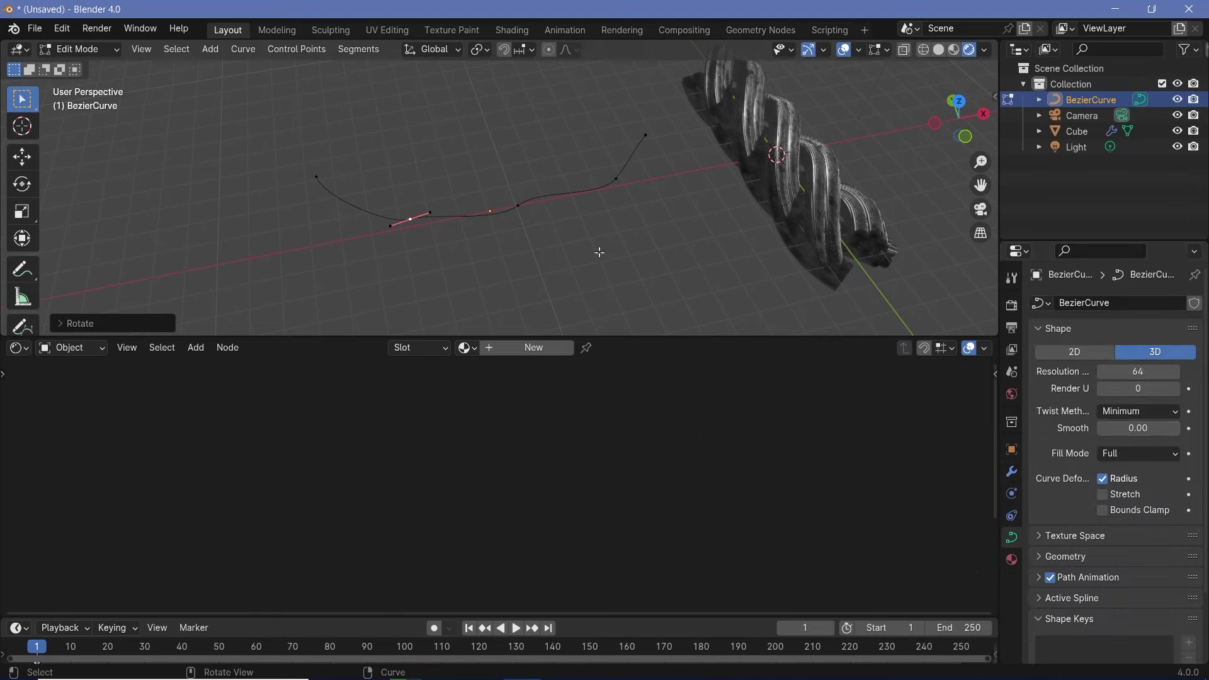
- Rotate the handles of the curve's middle point and its neighbour away from the cable to smooth the bend, and return to Object Mode
{"action": "left_click", "coordinate": [523, 216]}
{"action": "key", "text": "r"}
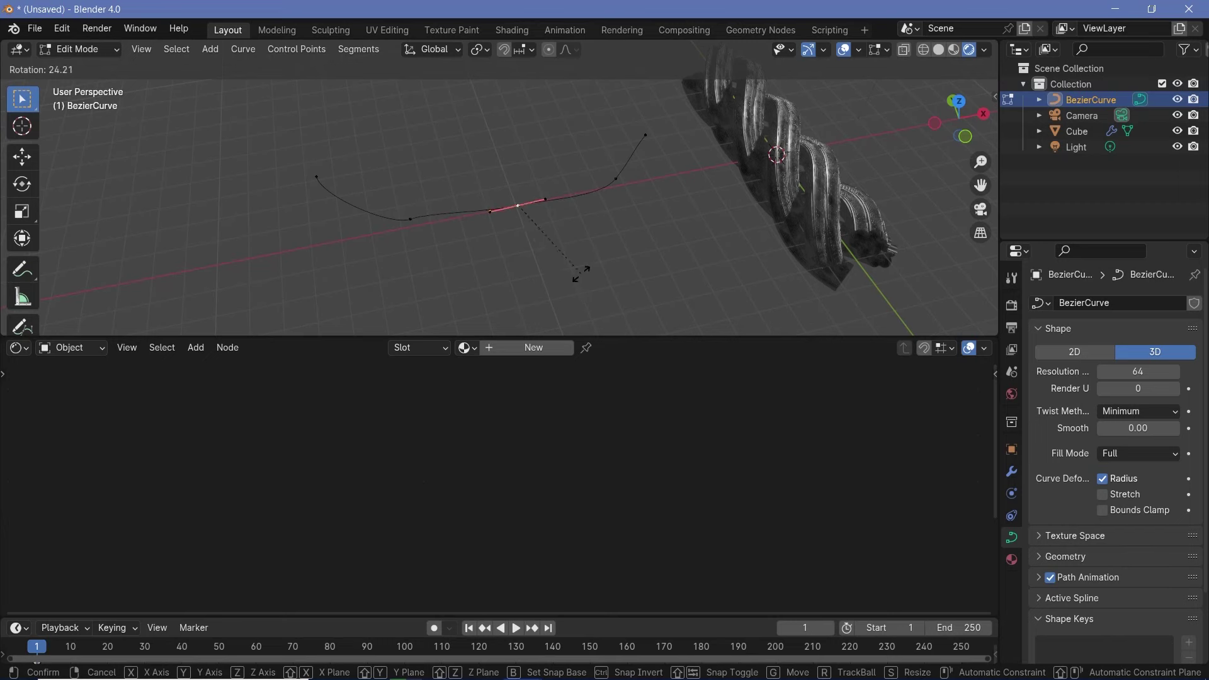
{"action": "left_click", "coordinate": [580, 274]}
{"action": "left_click", "coordinate": [420, 221]}
{"action": "key", "text": "r"}
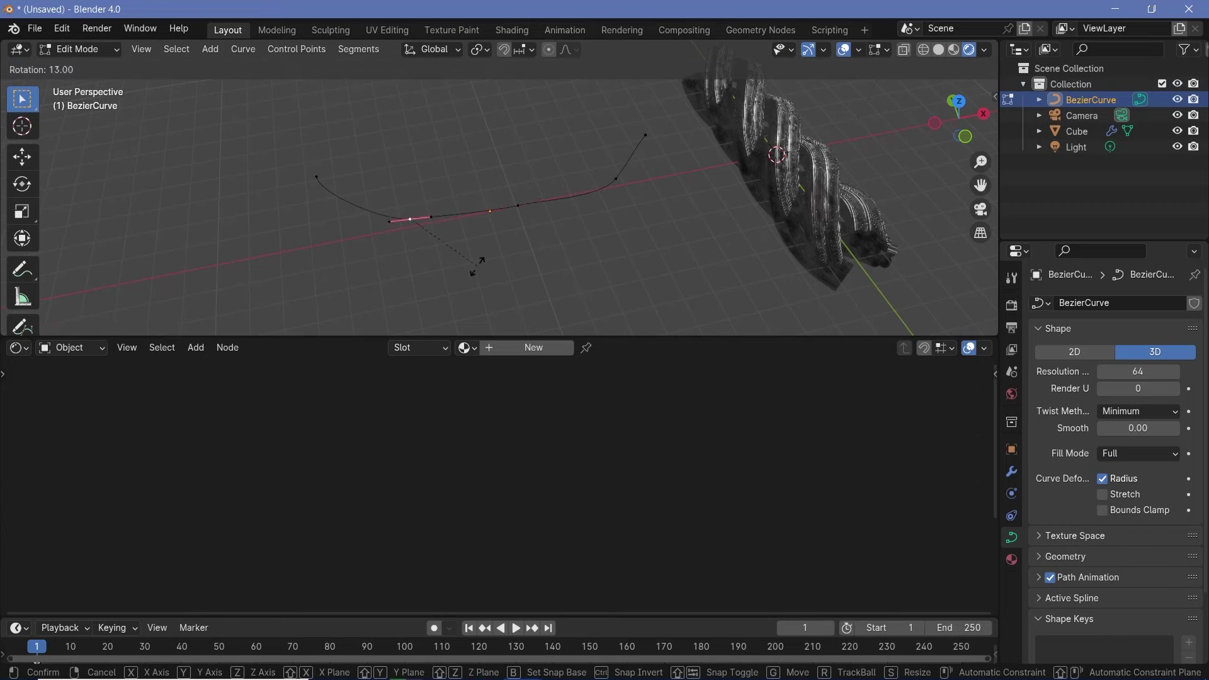
{"action": "left_click", "coordinate": [481, 267]}
{"action": "key", "text": "ctrl+Tab"}
{"action": "left_click", "coordinate": [540, 187]}
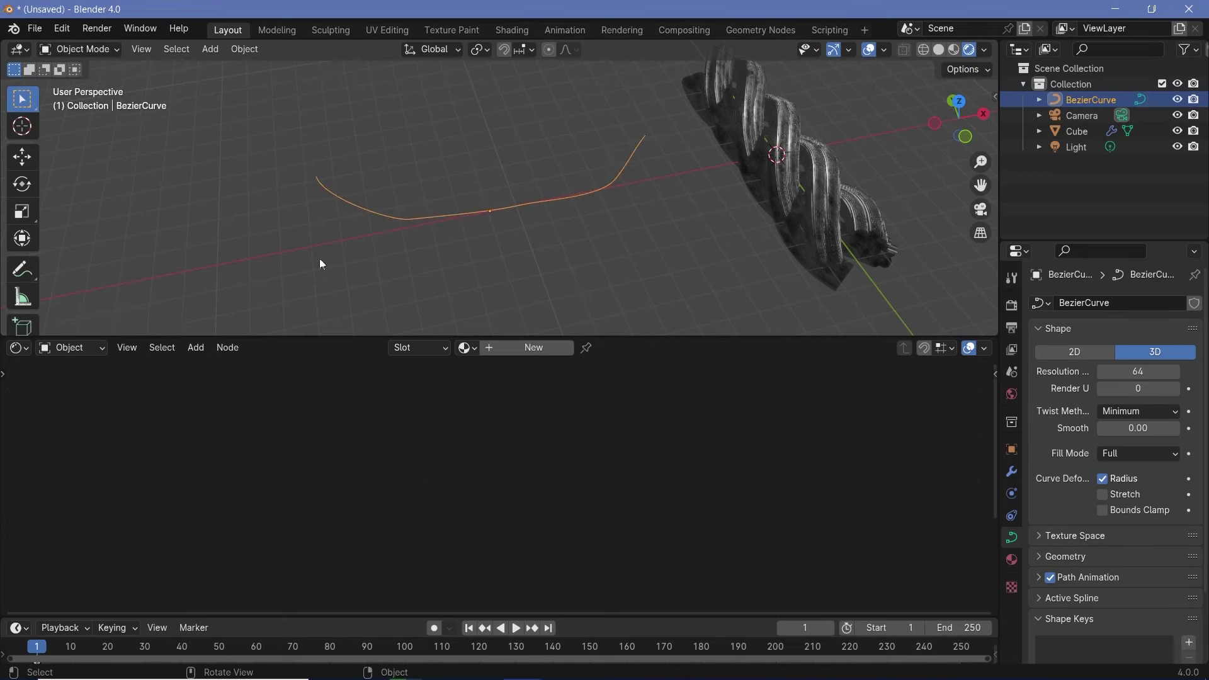
- Rename the Cube object as Rope_Generator
{"action": "left_click", "coordinate": [766, 194]}
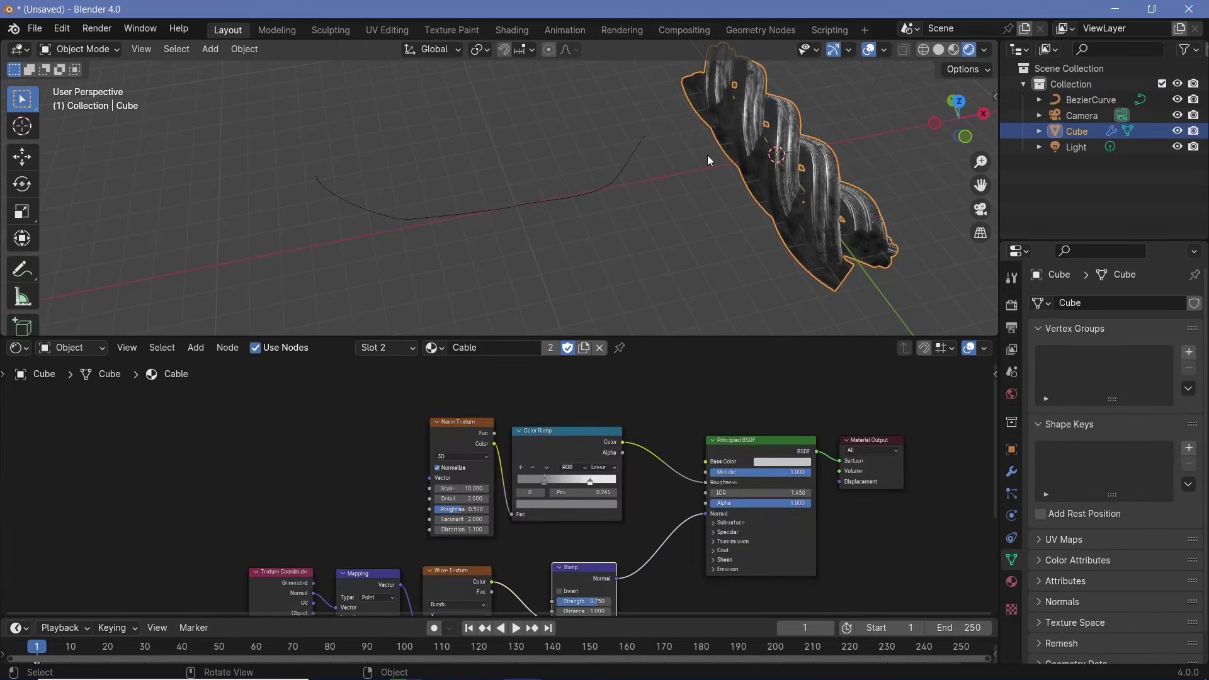
{"action": "double_click", "coordinate": [1101, 133]}
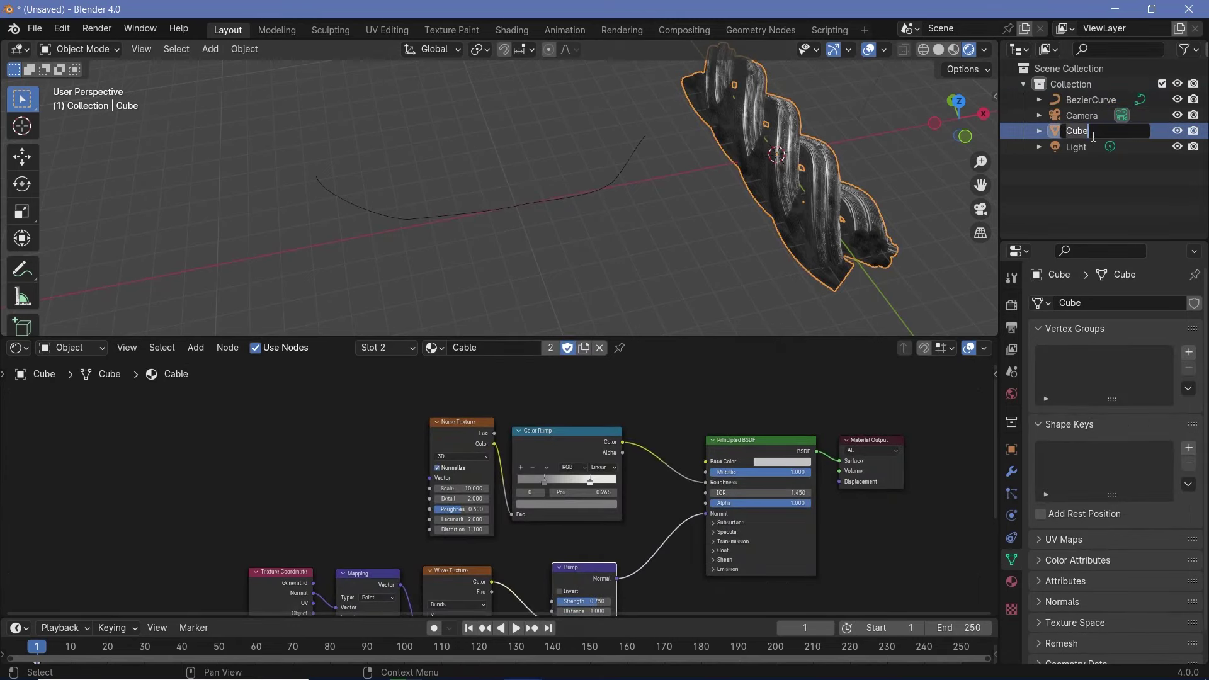
{"action": "type", "text": "Rope_Generator"}
{"action": "key", "text": "Return"}
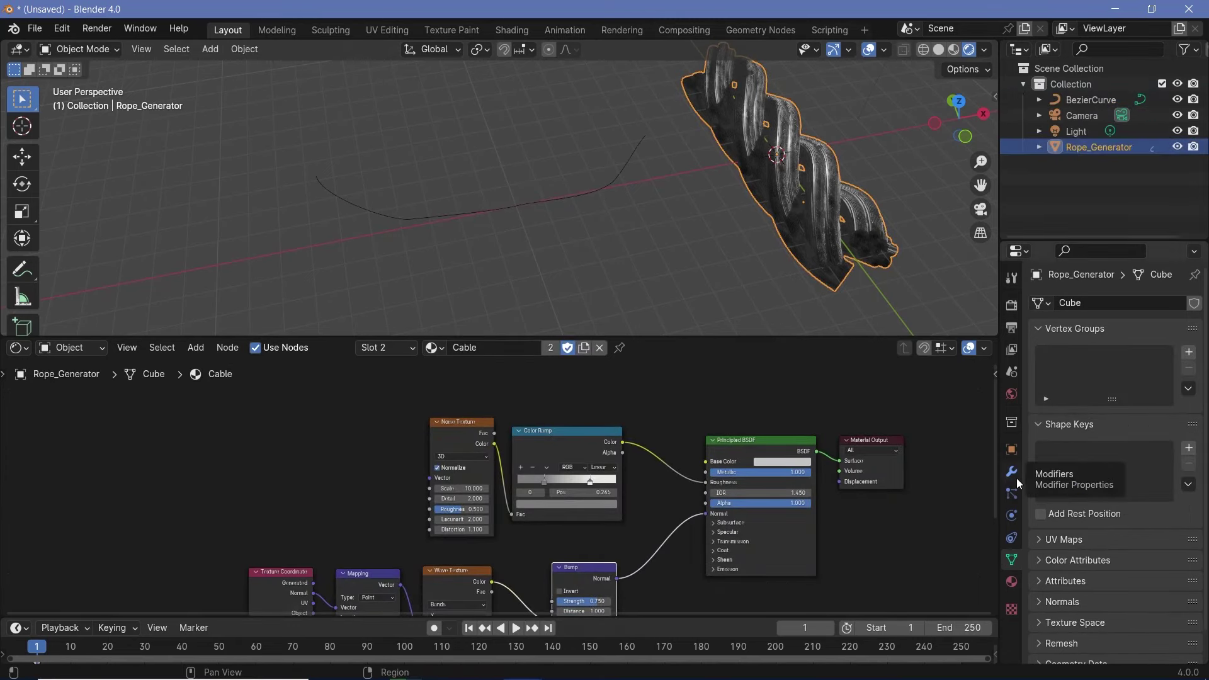
- Add a Curve deform modifier to Rope_Generator below its Geometry Nodes modifier
{"action": "left_click", "coordinate": [1012, 472]}
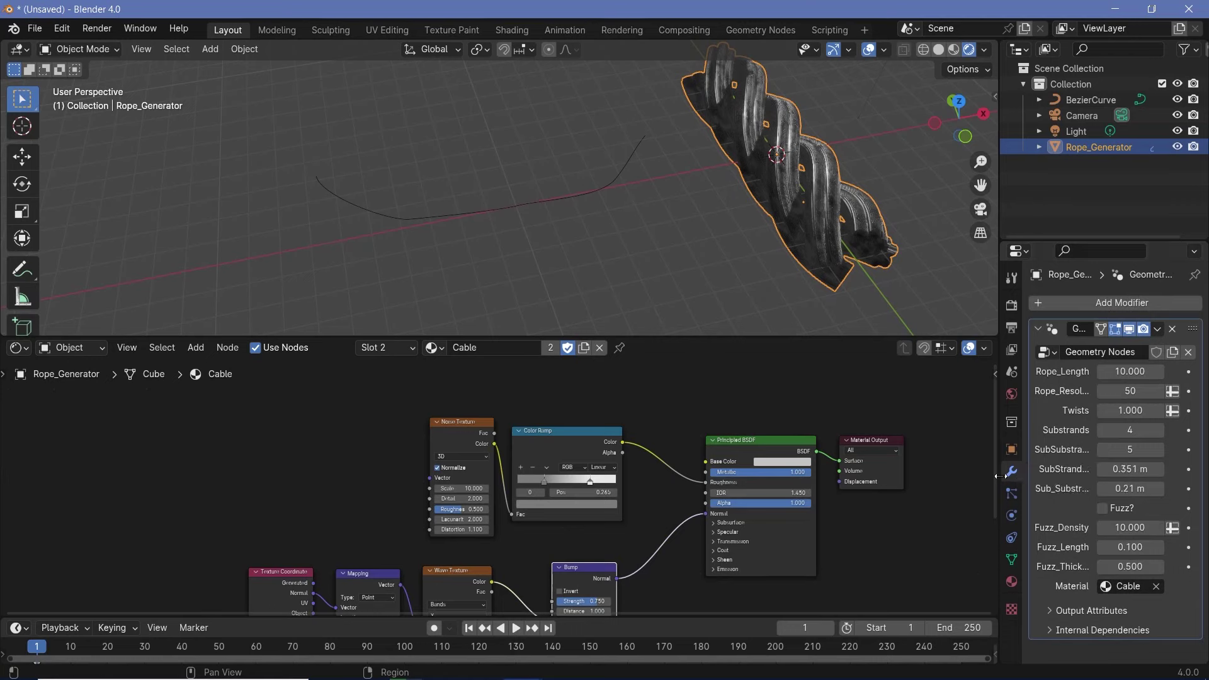
{"action": "left_click", "coordinate": [1093, 304]}
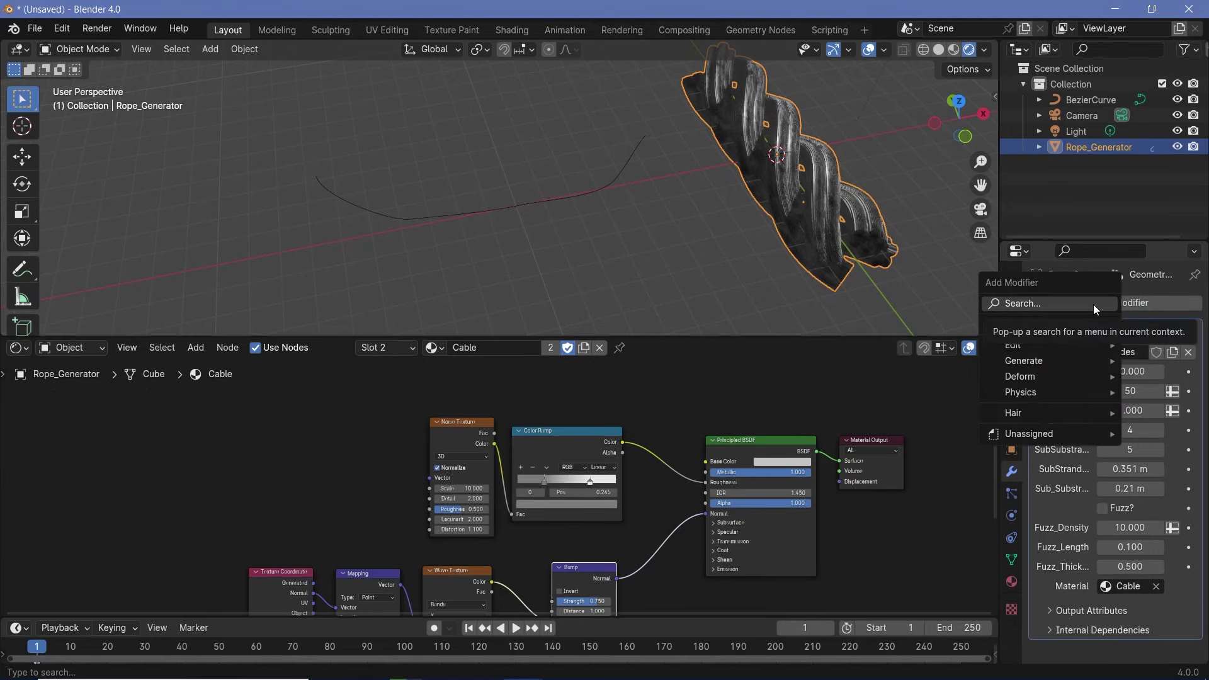
{"action": "left_click", "coordinate": [1093, 304]}
{"action": "type", "text": "curv"}
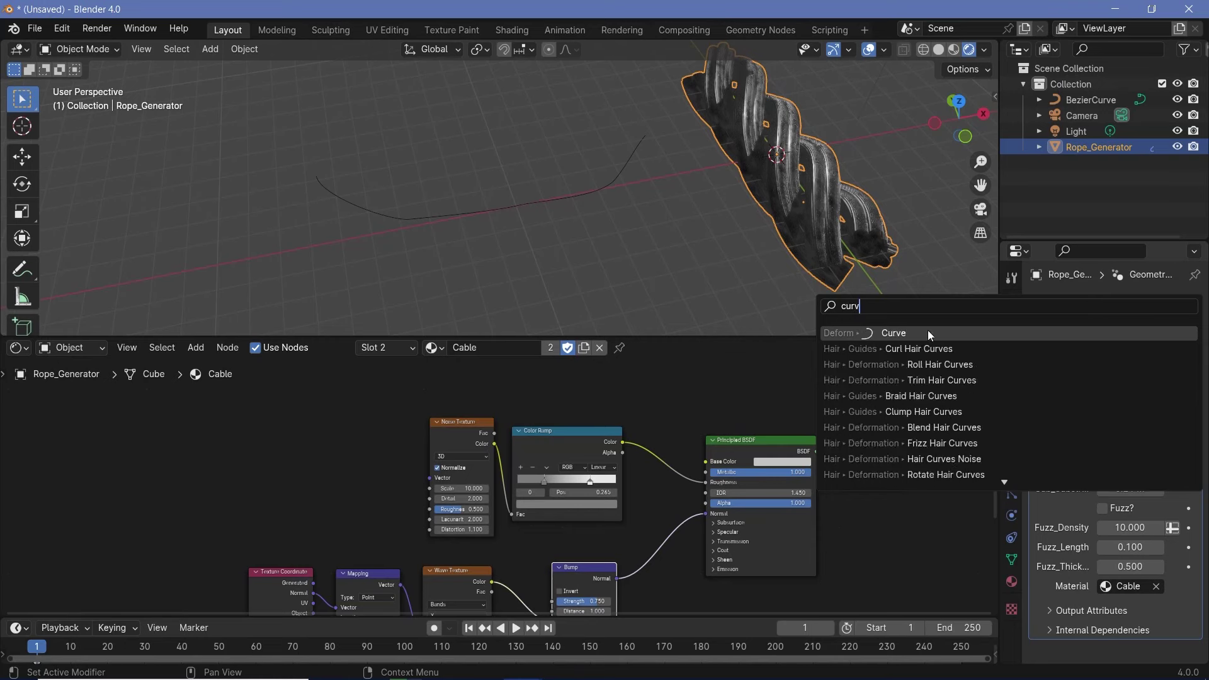
{"action": "left_click", "coordinate": [927, 330]}
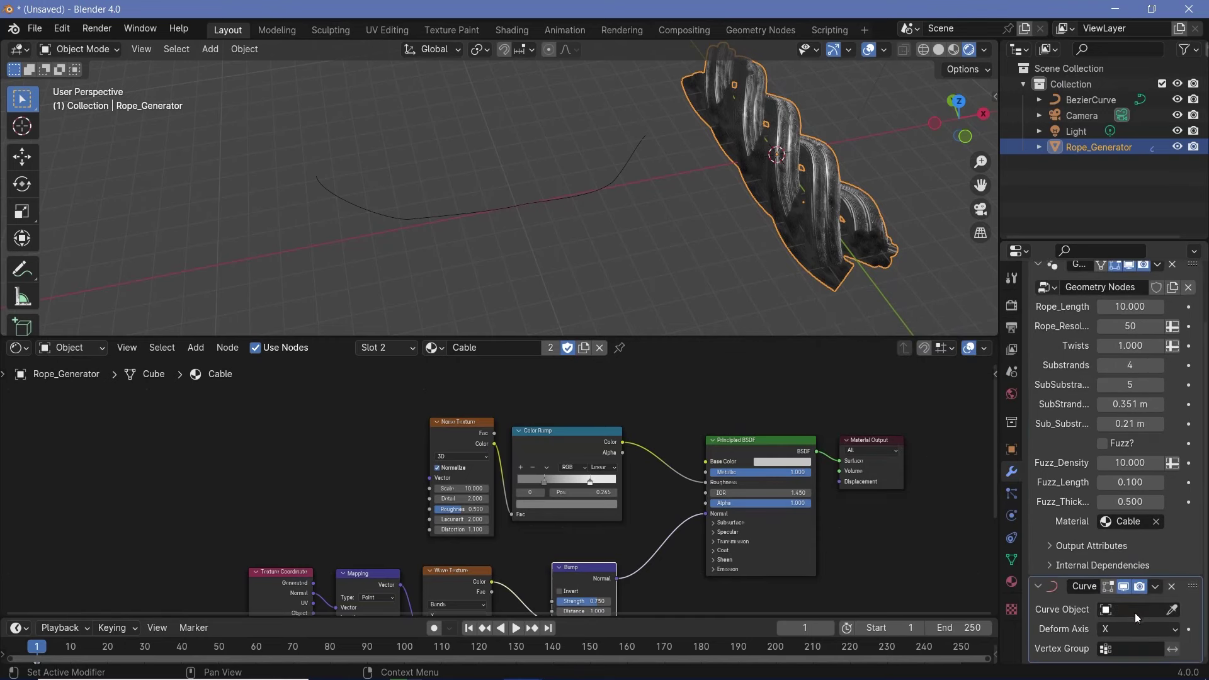
- In the Curve modifier, choose BezierCurve as the curve object and set the deform axis to Y
{"action": "left_click", "coordinate": [1171, 610]}
{"action": "left_click", "coordinate": [561, 196]}
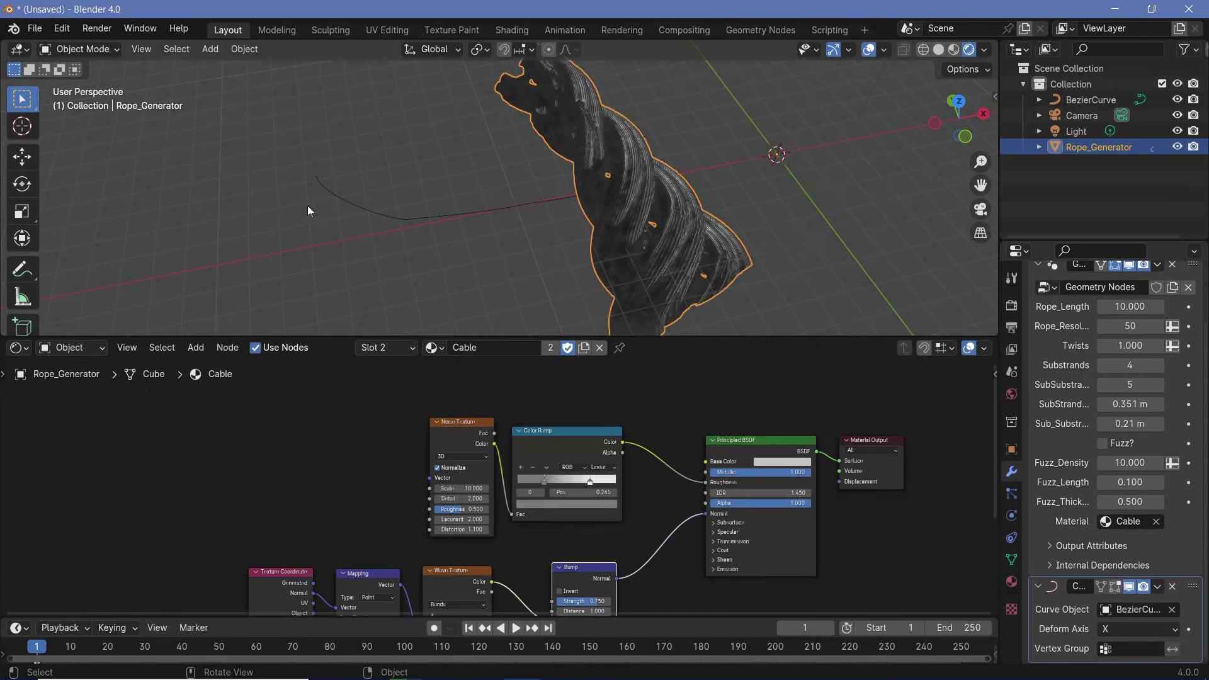
{"action": "left_click", "coordinate": [1139, 622]}
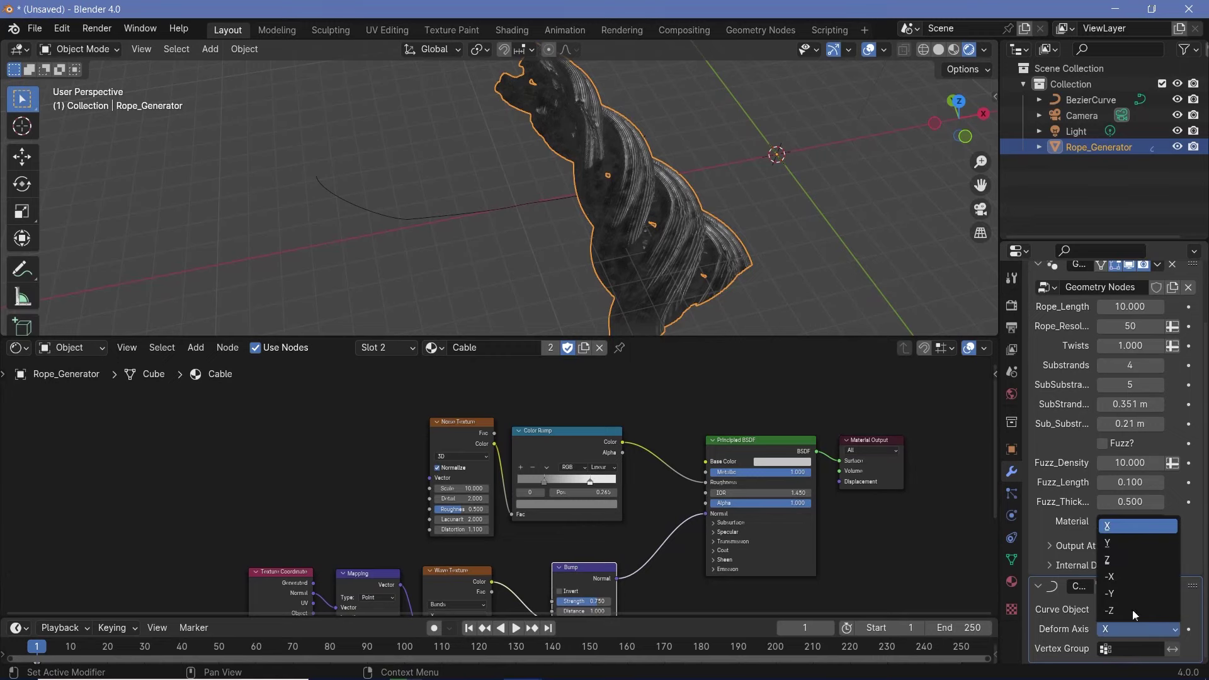
{"action": "left_click", "coordinate": [1116, 547]}
- Select only the Bezier curve and apply its object transform
{"action": "middle_click_drag", "start_coordinate": [611, 305], "coordinate": [519, 247]}
{"action": "scroll", "coordinate": [518, 247], "scroll_direction": "down", "scroll_amount": 1}
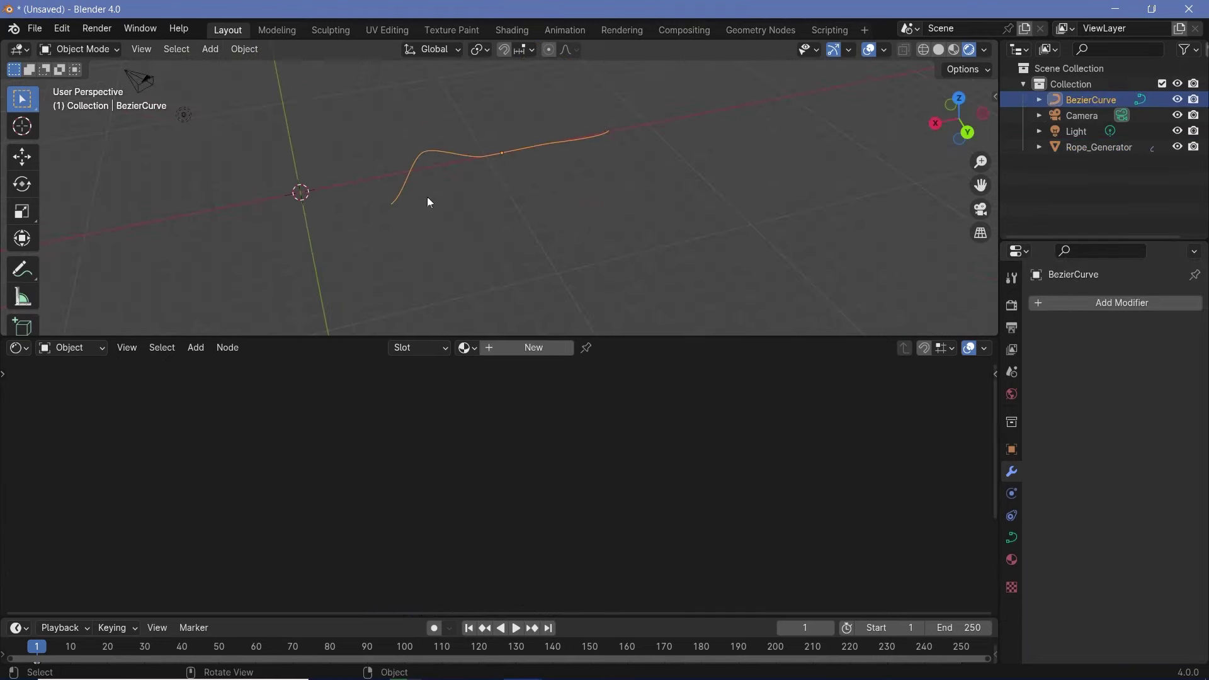
{"action": "scroll", "coordinate": [427, 196], "scroll_direction": "up", "scroll_amount": 1}
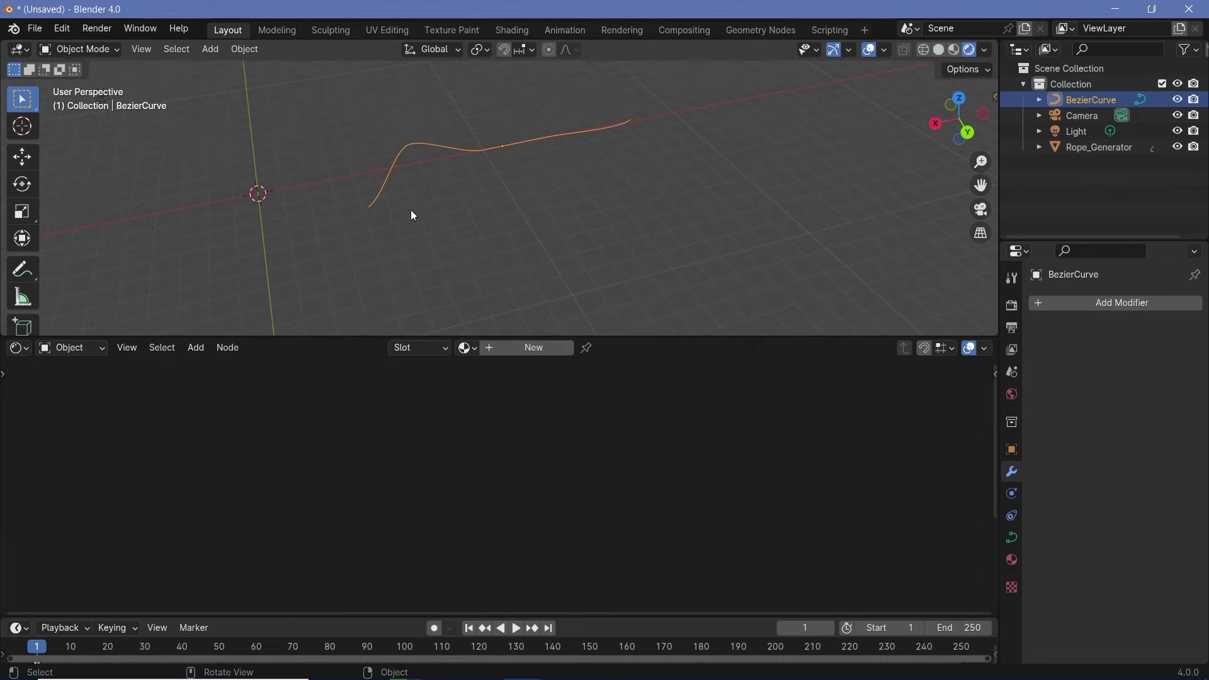
{"action": "scroll", "coordinate": [426, 168], "scroll_direction": "down", "scroll_amount": 3}
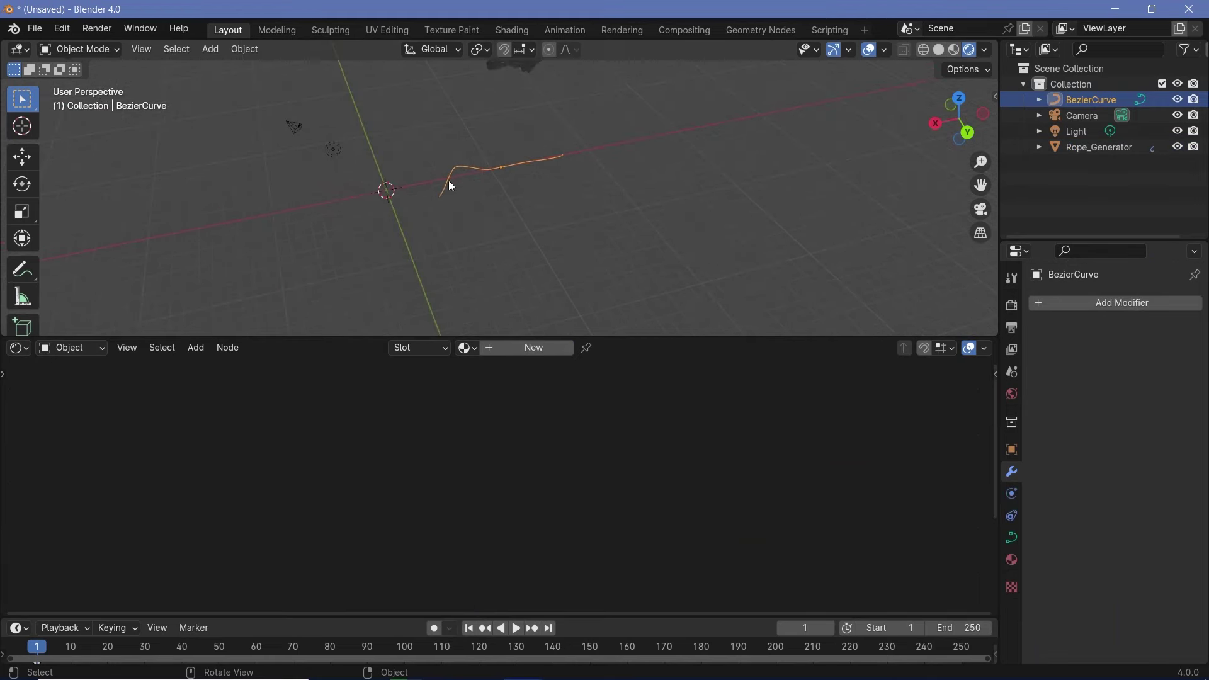
{"action": "scroll", "coordinate": [541, 131], "scroll_direction": "down", "scroll_amount": 1}
{"action": "middle_click_drag", "start_coordinate": [544, 114], "coordinate": [531, 187], "text": "shift"}
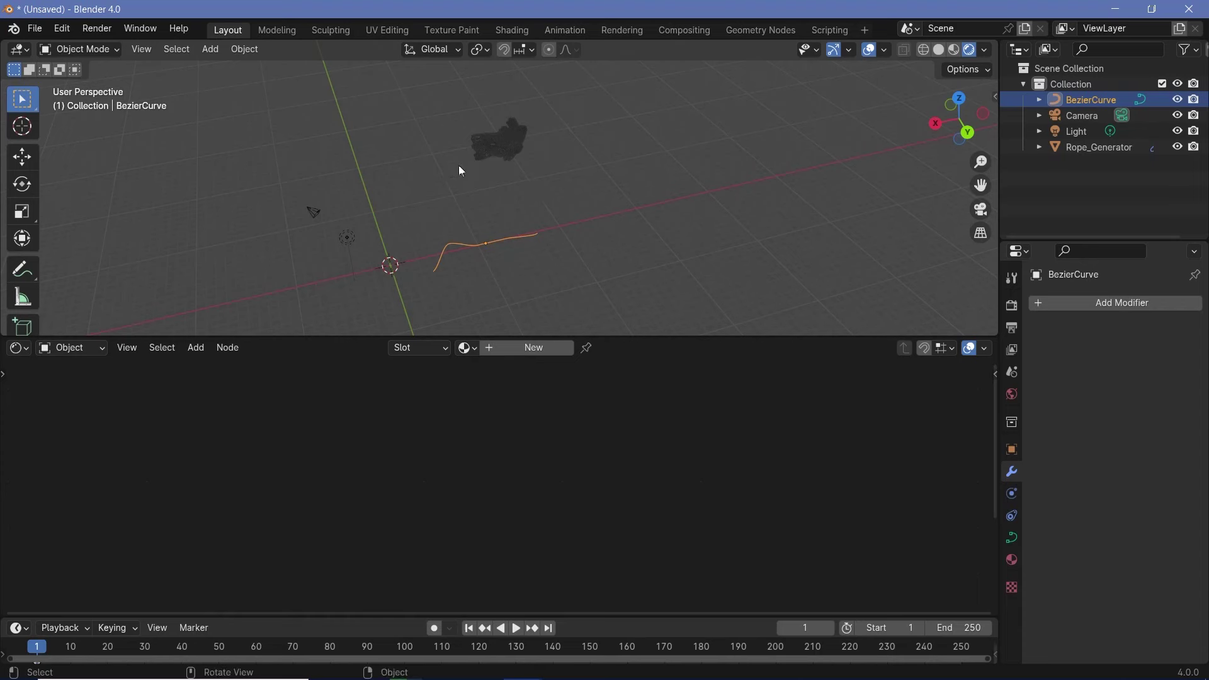
{"action": "scroll", "coordinate": [483, 236], "scroll_direction": "up", "scroll_amount": 2}
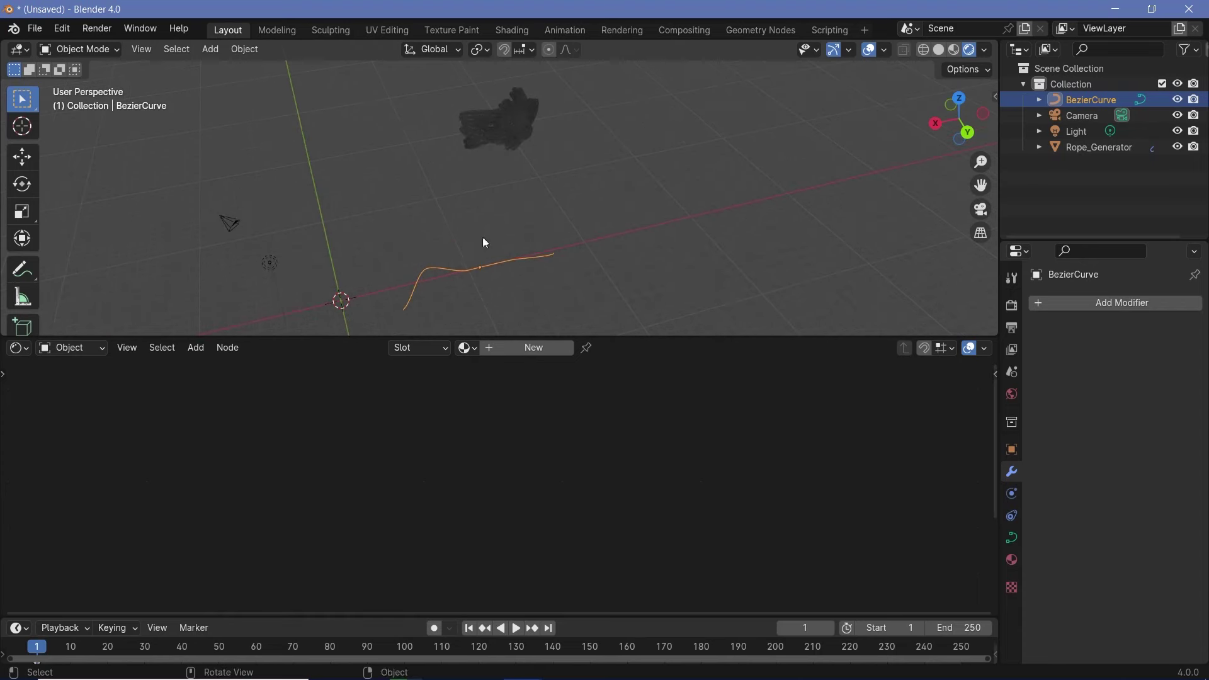
{"action": "middle_click_drag", "start_coordinate": [444, 294], "coordinate": [501, 237], "text": "shift"}
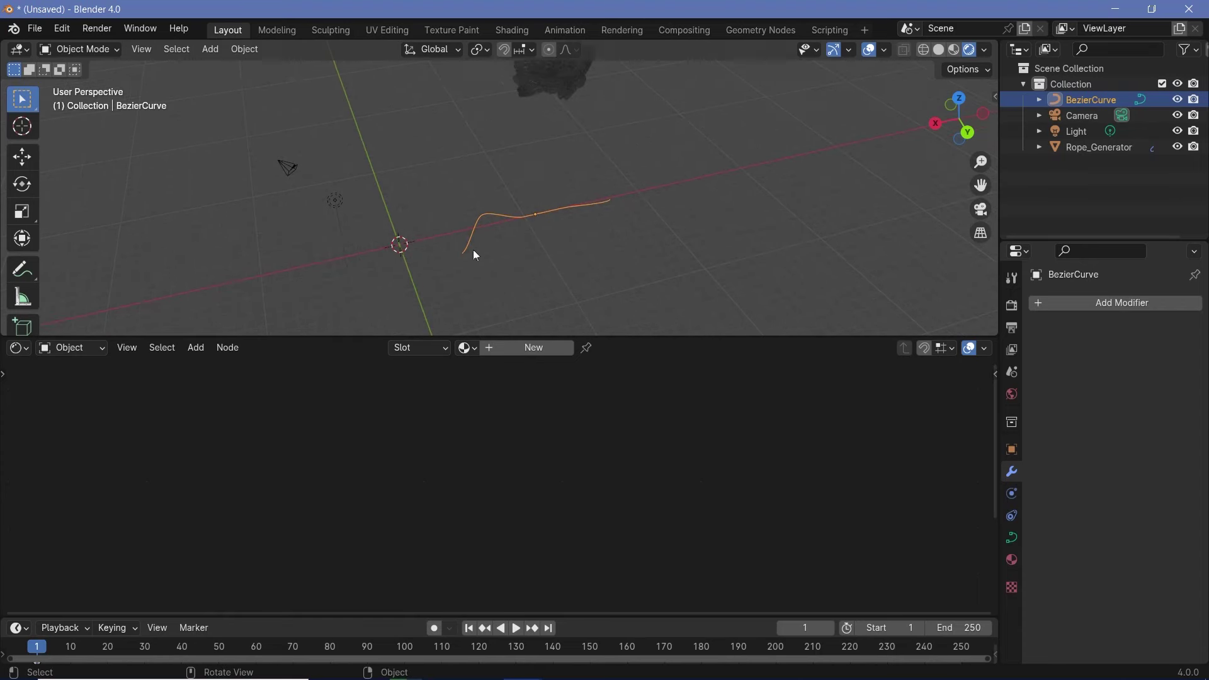
{"action": "left_click", "coordinate": [530, 80], "text": "shift"}
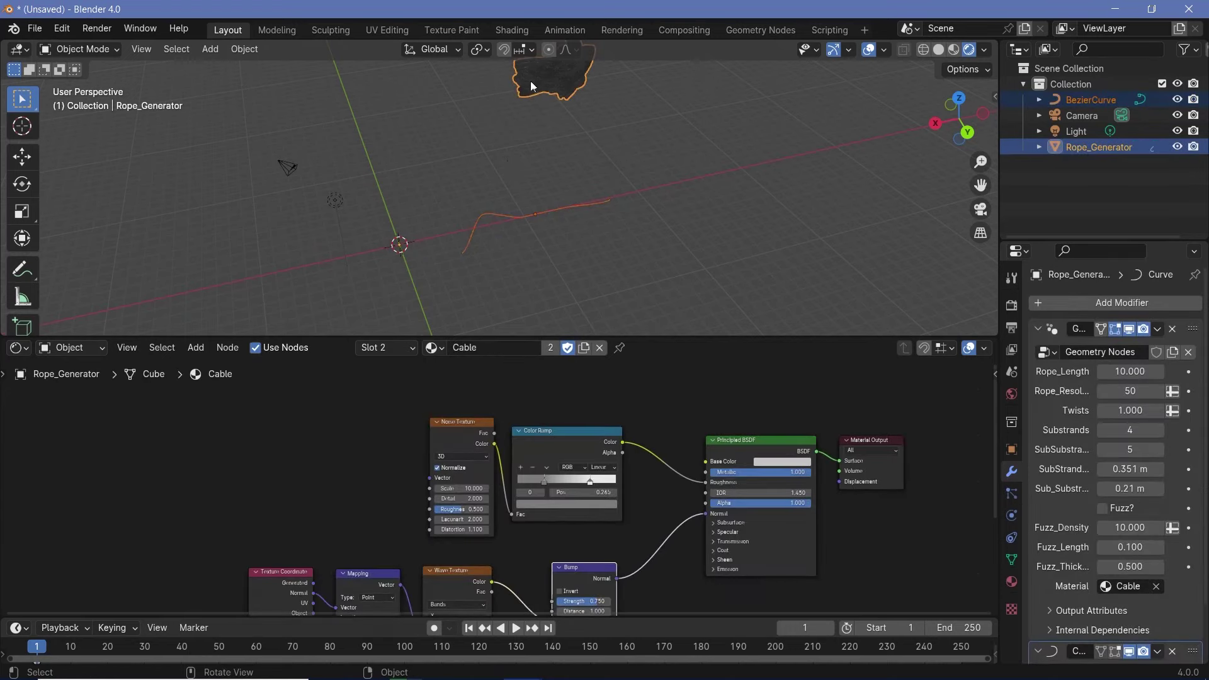
{"action": "left_click", "coordinate": [540, 239]}
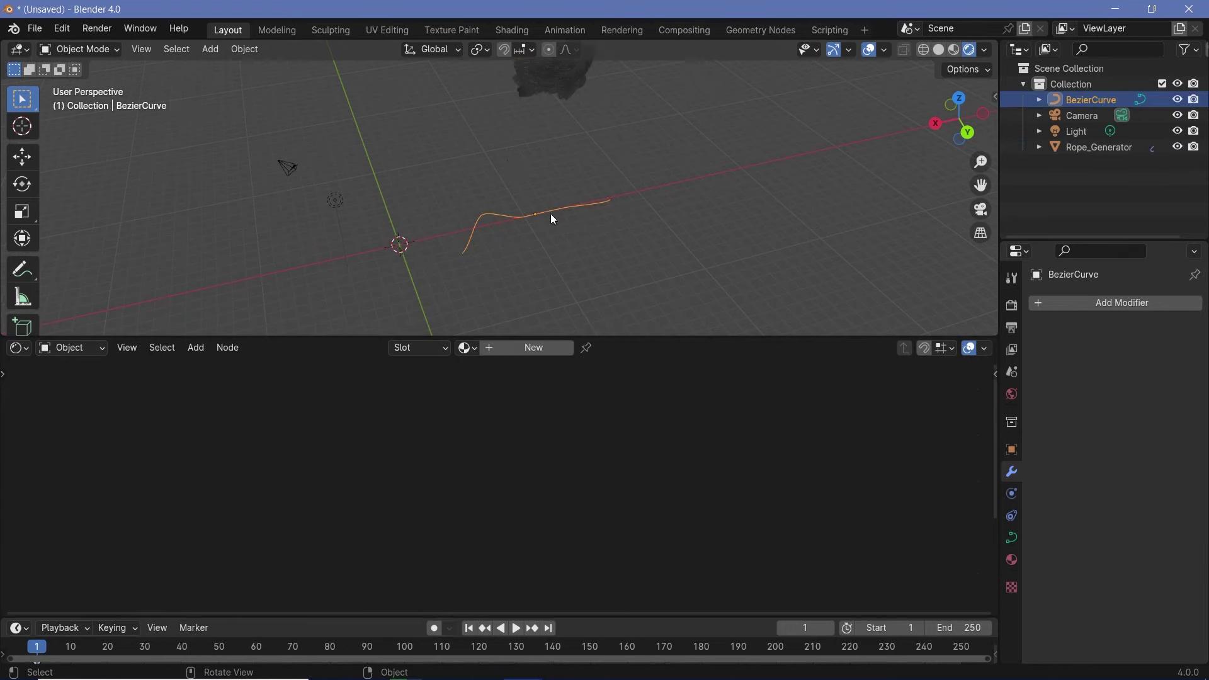
{"action": "key", "text": "ctrl+a"}
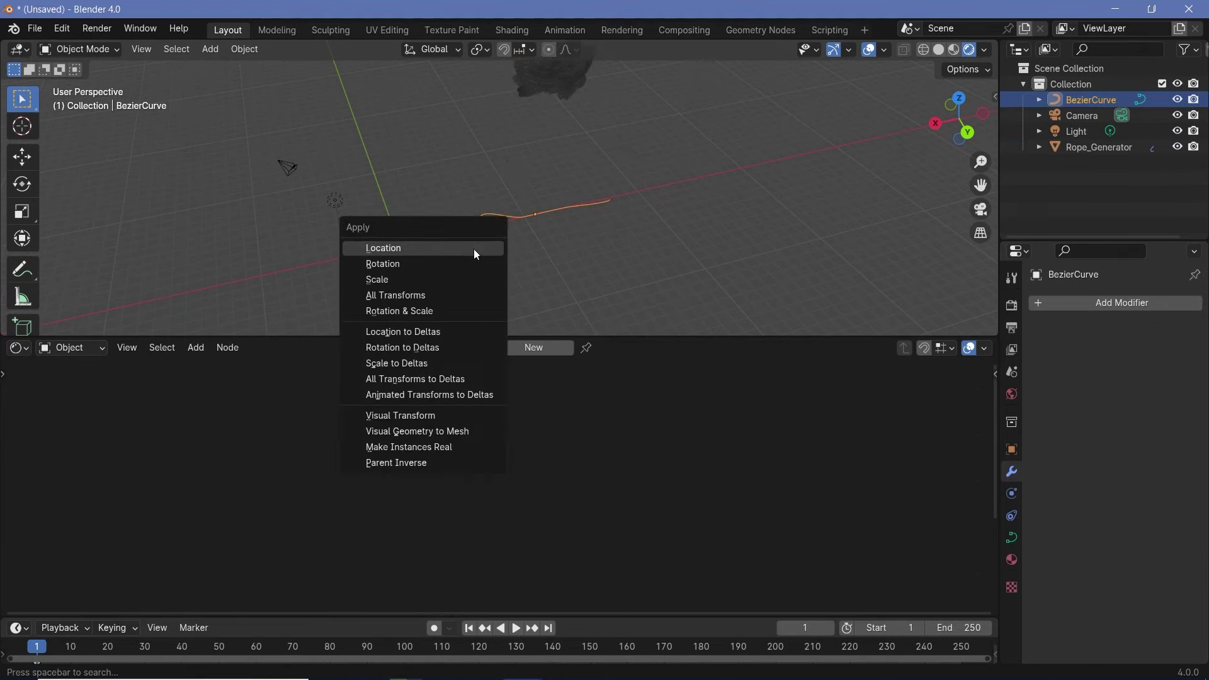
{"action": "left_click", "coordinate": [438, 263]}
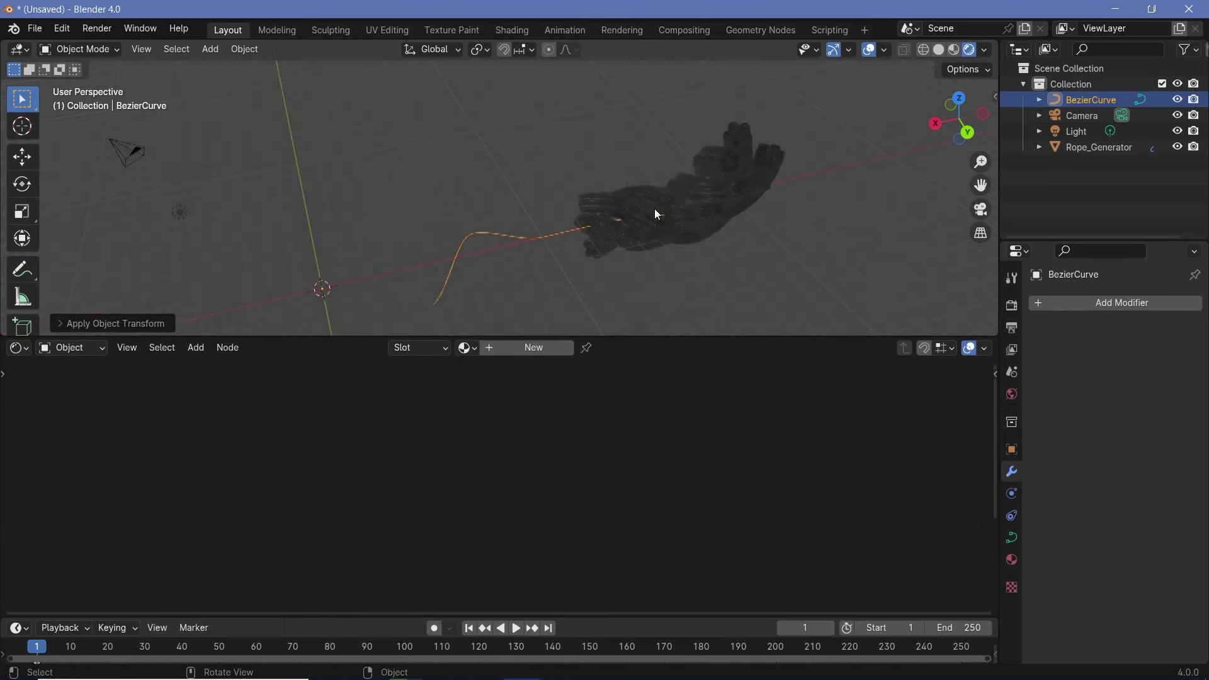
- Move Rope_Generator along the global Y axis so the rope slides along the Bezier curve toward its raised end near the world origin
{"action": "left_click", "coordinate": [752, 208]}
{"action": "scroll", "coordinate": [754, 236], "scroll_direction": "down", "scroll_amount": 2}
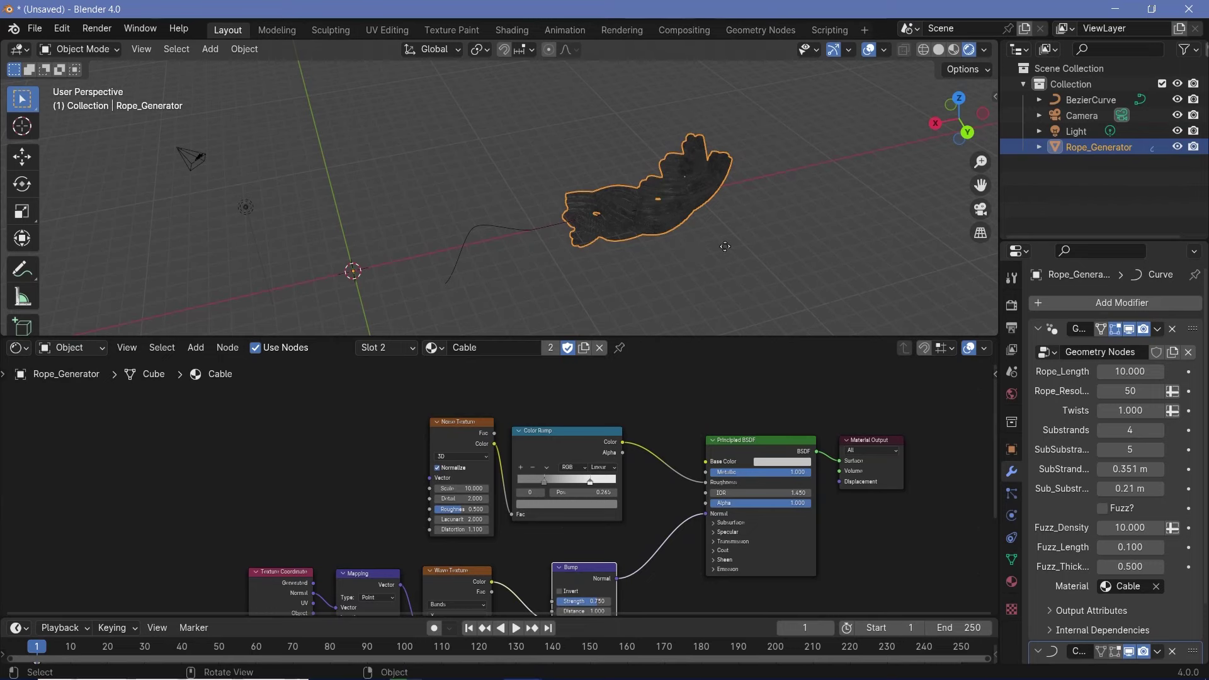
{"action": "key", "text": "g"}
{"action": "key", "text": "y"}
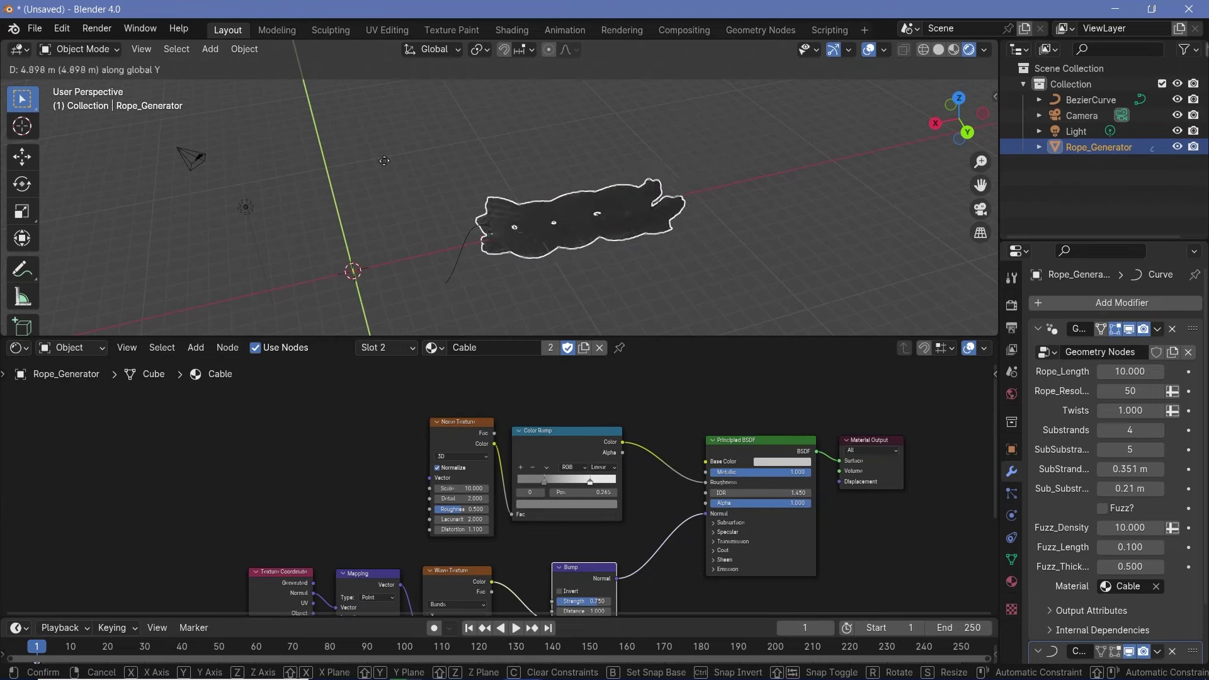
{"action": "left_click", "coordinate": [352, 194]}
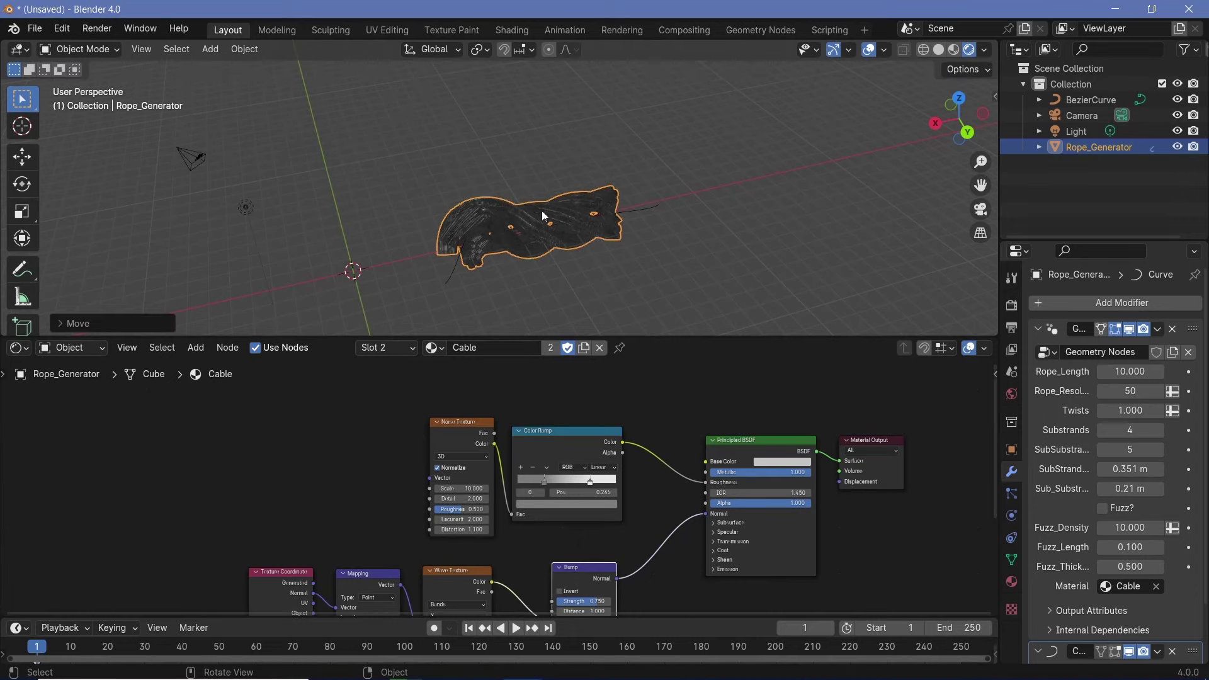
- Set the rope's Rope_Length to 12.11 and its rope resolution to 100
{"action": "scroll", "coordinate": [571, 224], "scroll_direction": "up", "scroll_amount": 2}
{"action": "middle_click_drag", "start_coordinate": [571, 224], "coordinate": [473, 235]}
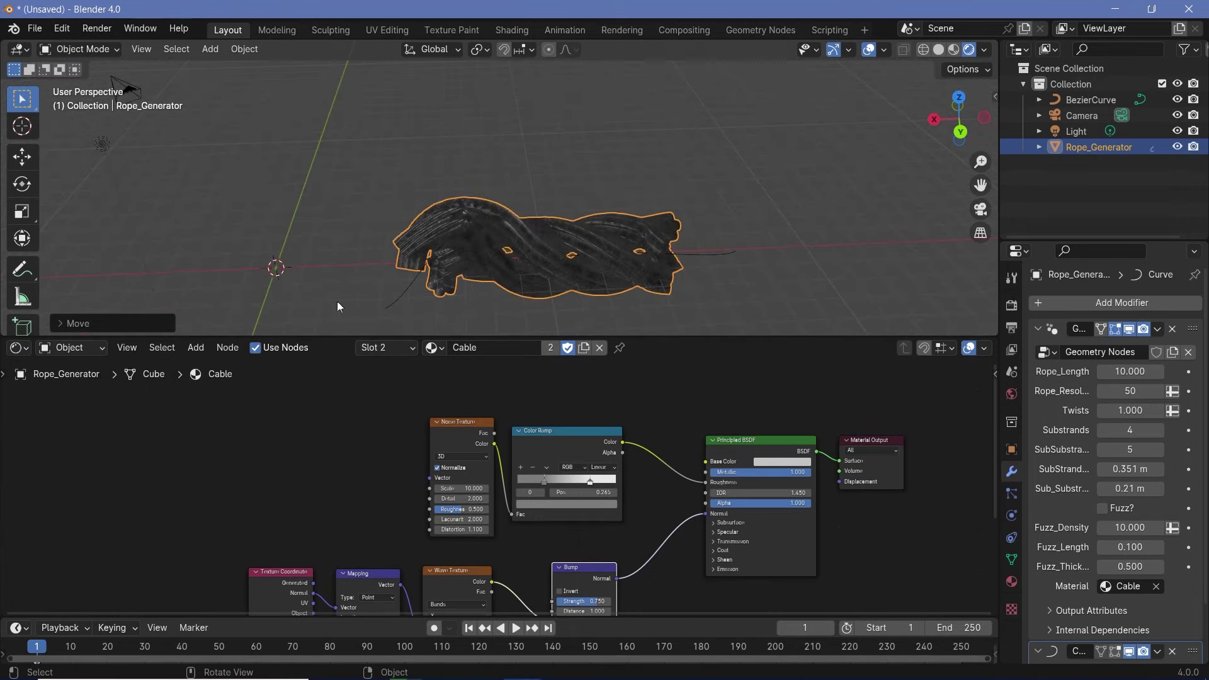
{"action": "left_click_drag", "start_coordinate": [1130, 372], "coordinate": [1158, 390]}
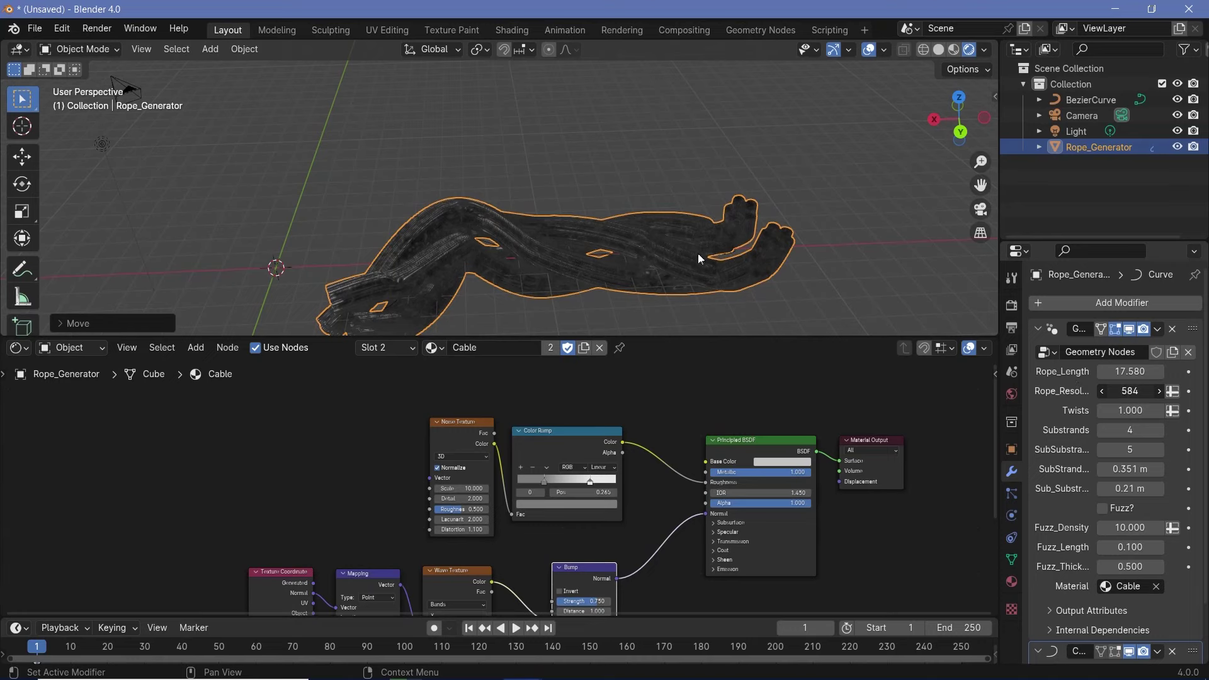
{"action": "scroll", "coordinate": [696, 254], "scroll_direction": "up", "scroll_amount": 3}
{"action": "scroll", "coordinate": [689, 257], "scroll_direction": "down", "scroll_amount": 3}
{"action": "middle_click_drag", "start_coordinate": [689, 257], "coordinate": [640, 274]}
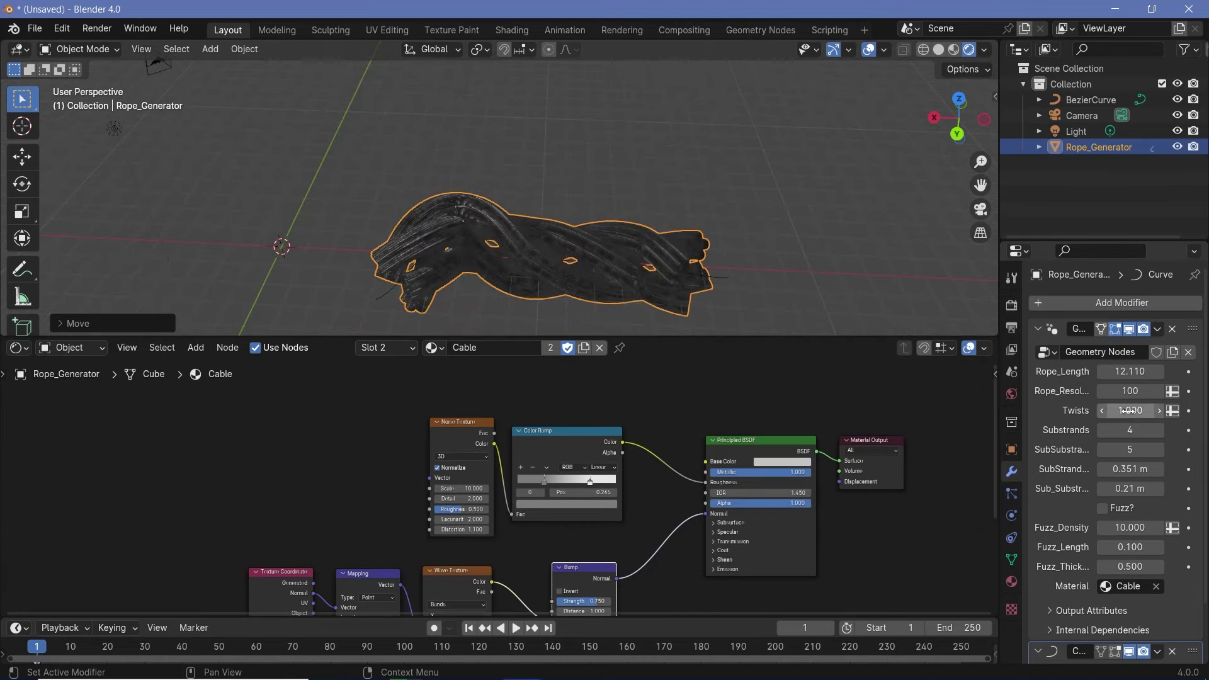
- Increase the rope's Twists to 1.59 and inspect the deformed rope from several angles
{"action": "left_click_drag", "start_coordinate": [1127, 410], "coordinate": [1156, 410]}
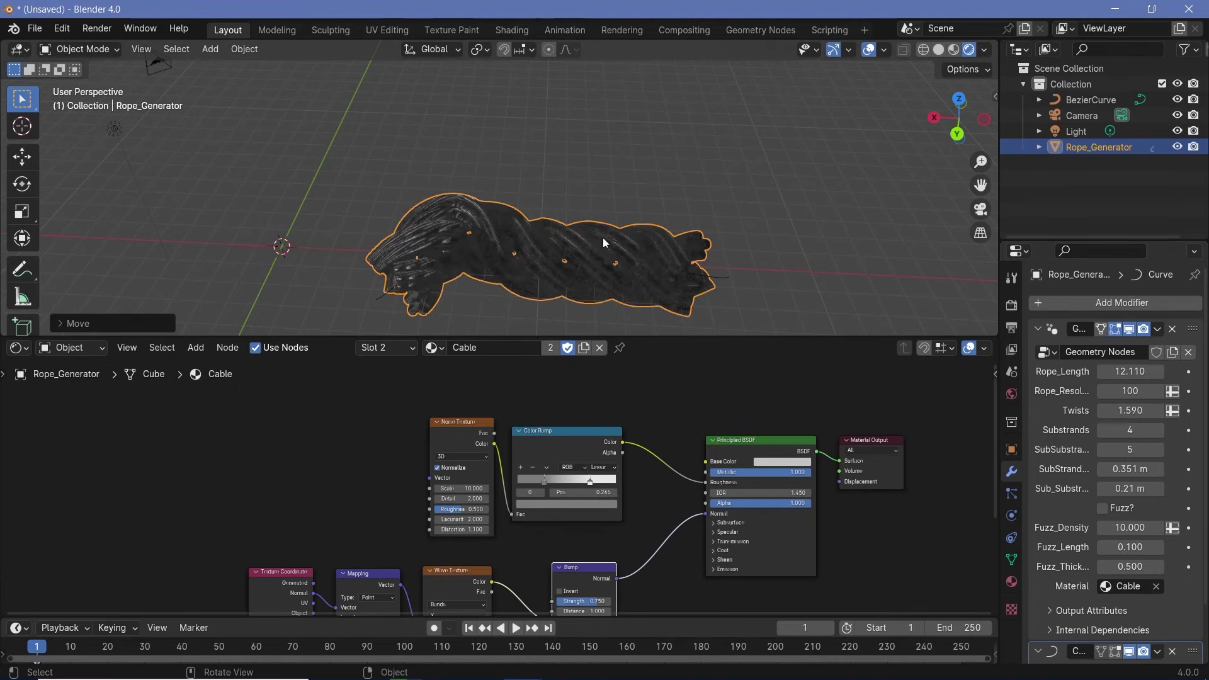
{"action": "middle_click_drag", "start_coordinate": [603, 237], "coordinate": [187, 315]}
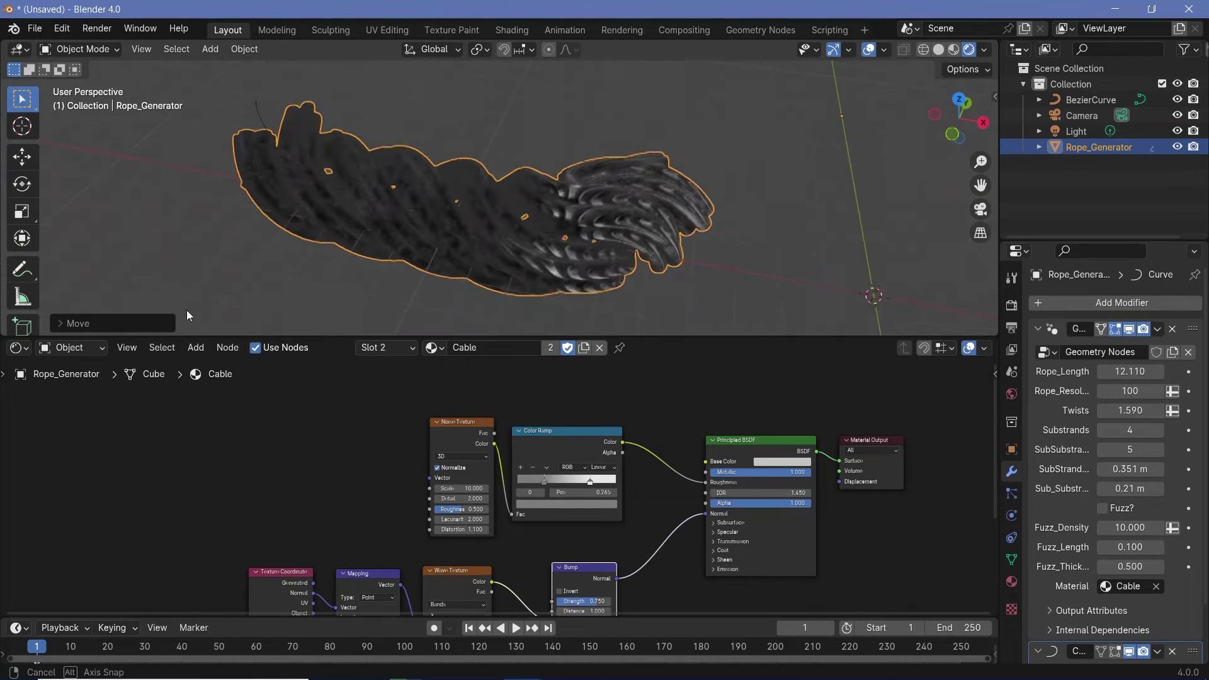
{"action": "middle_click_drag", "start_coordinate": [429, 247], "coordinate": [726, 216]}
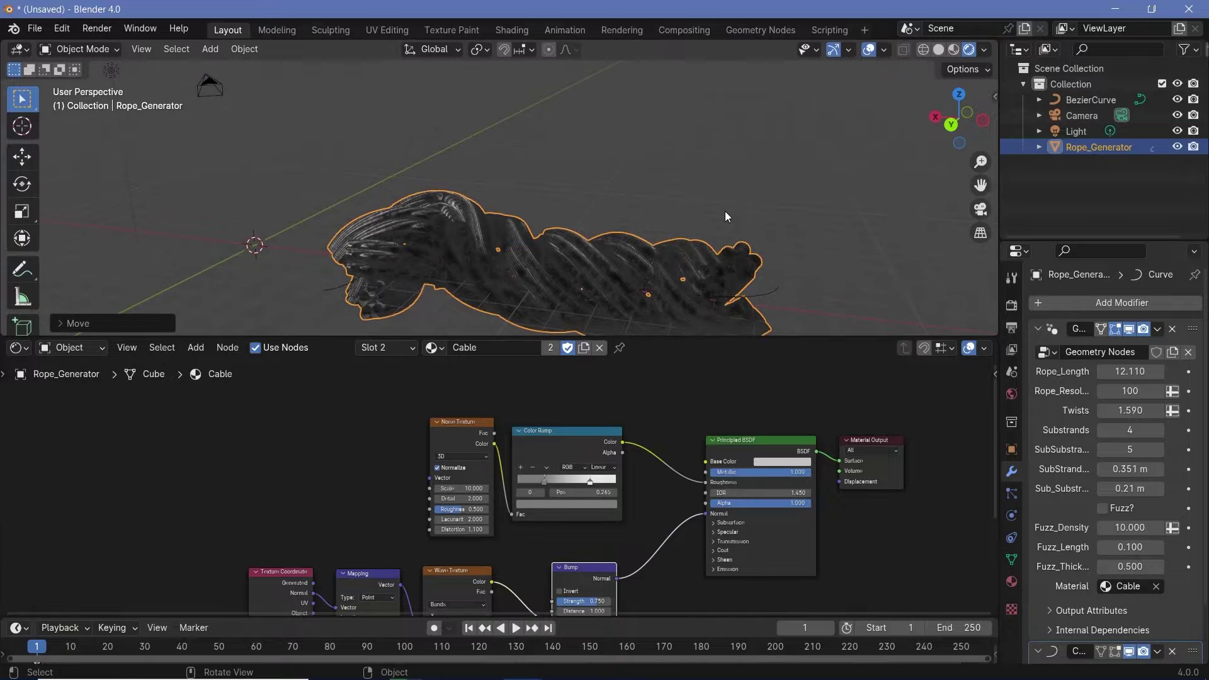